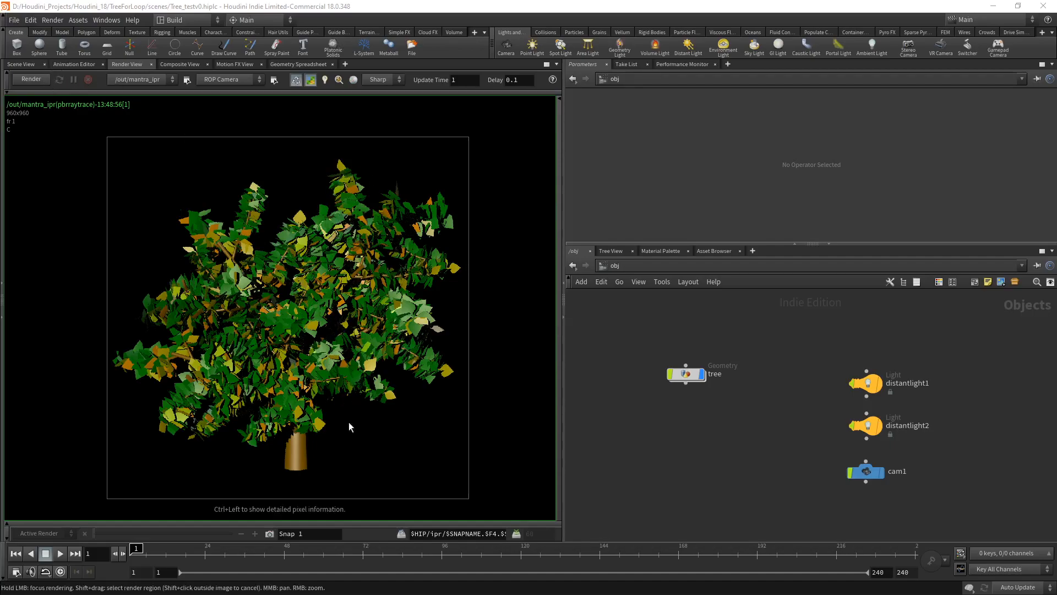
Open the tree object's geometry network with the tree shown in the scene view, and turn off the point display
{"action": "left_click", "coordinate": [31, 64]}
{"action": "left_click_drag", "start_coordinate": [351, 346], "coordinate": [309, 333]}
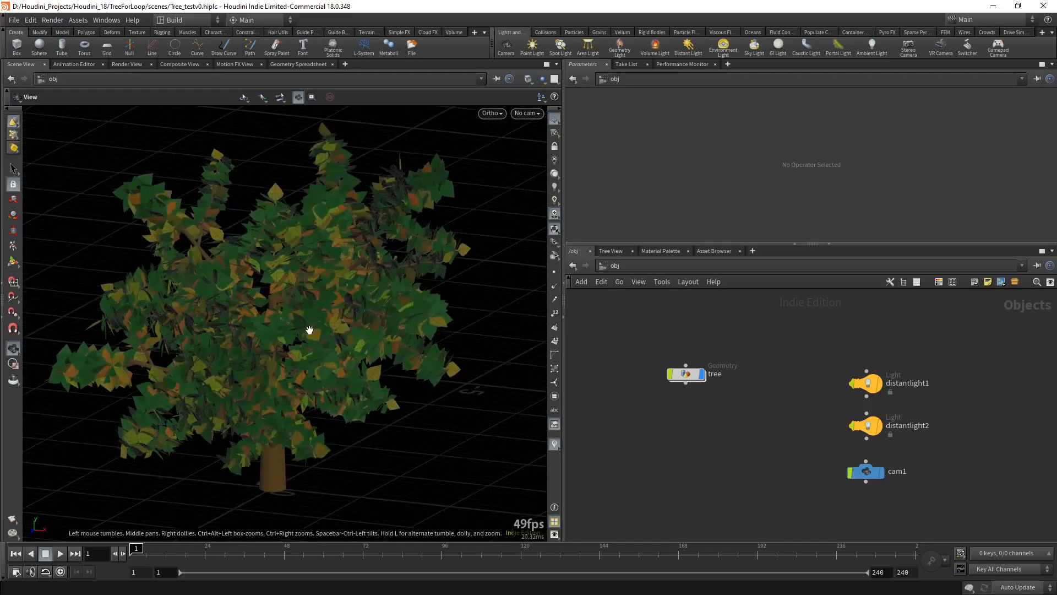
{"action": "double_click", "coordinate": [686, 379]}
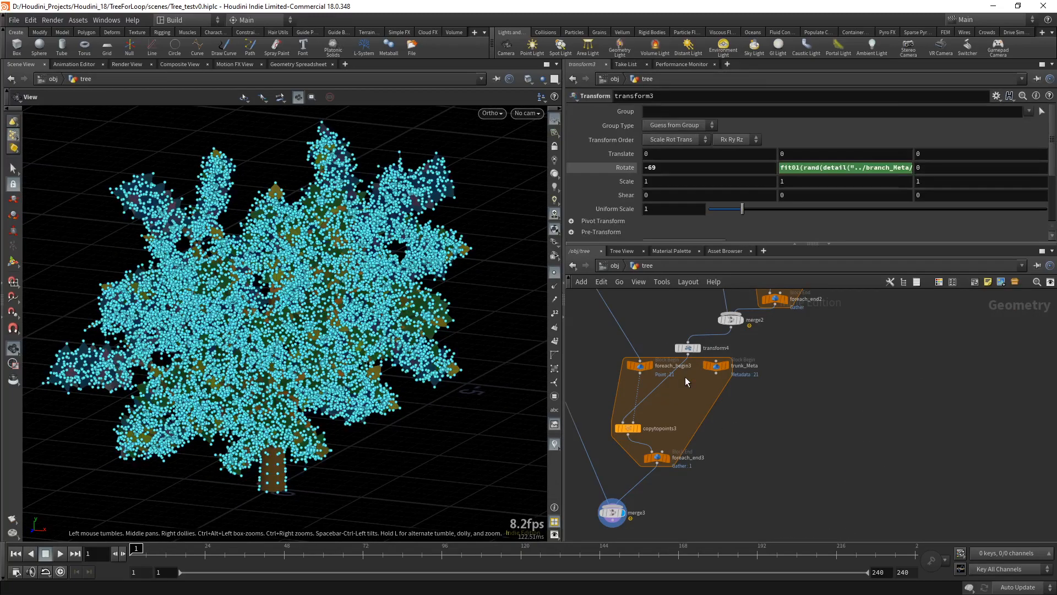
{"action": "left_click", "coordinate": [555, 273]}
Display the output of the transform1 node in the leaf chain and inspect the single leaf's geometry
{"action": "scroll", "coordinate": [753, 419], "scroll_direction": "down", "scroll_amount": 2}
{"action": "middle_click_drag", "start_coordinate": [836, 317], "coordinate": [815, 443]}
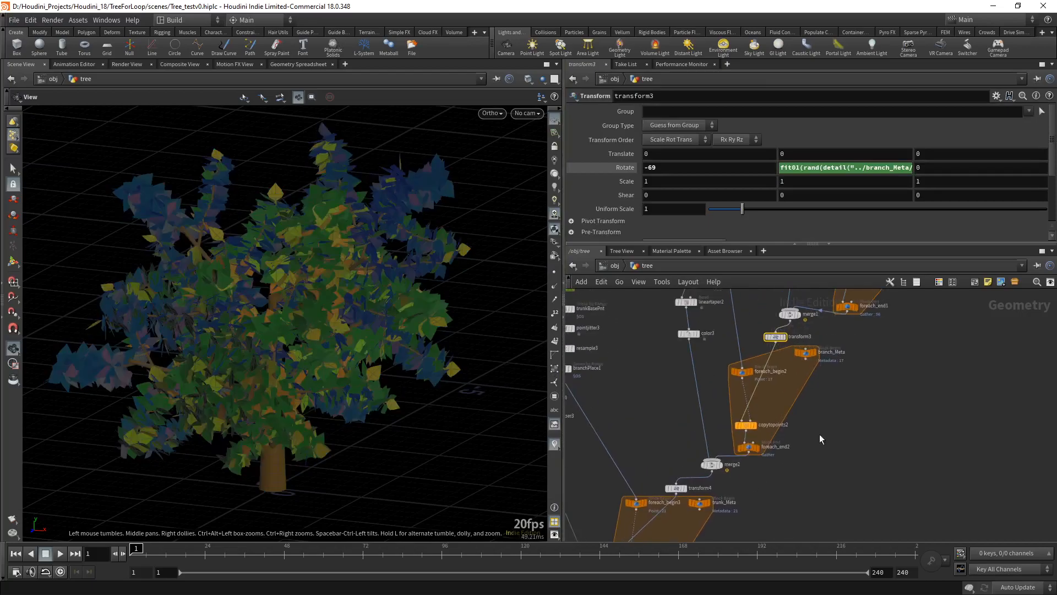
{"action": "middle_click_drag", "start_coordinate": [896, 341], "coordinate": [882, 428]}
{"action": "middle_click_drag", "start_coordinate": [830, 320], "coordinate": [792, 442]}
{"action": "scroll", "coordinate": [778, 396], "scroll_direction": "down", "scroll_amount": 2}
{"action": "middle_click_drag", "start_coordinate": [815, 308], "coordinate": [800, 407]}
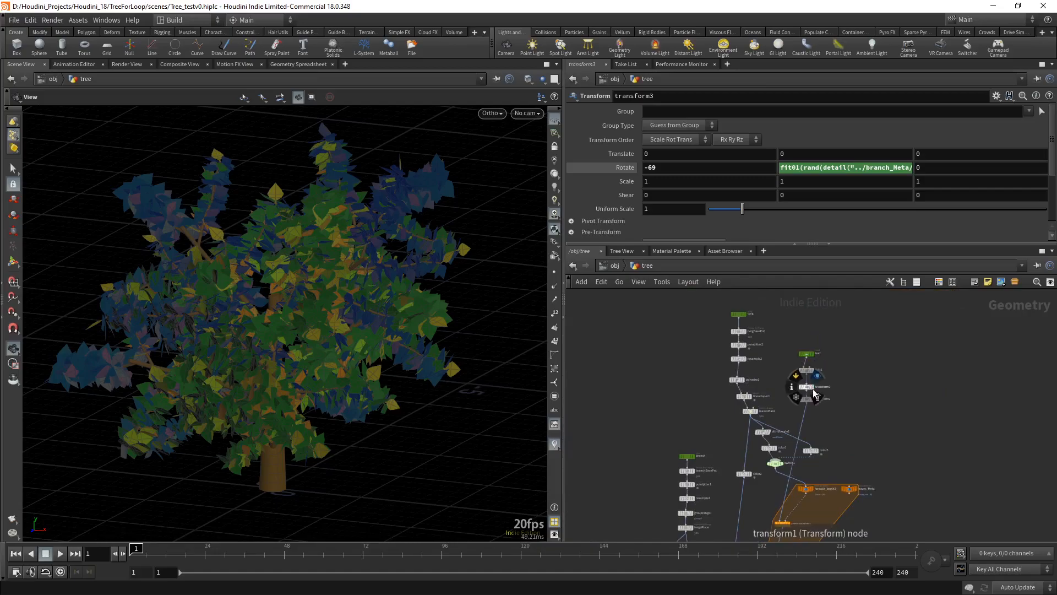
{"action": "left_click", "coordinate": [817, 376]}
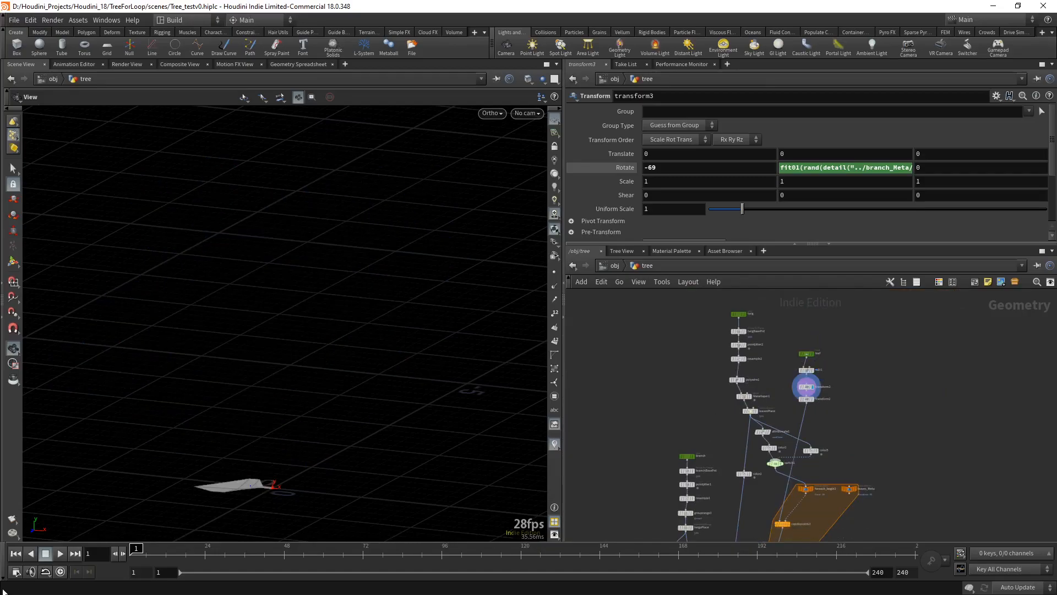
{"action": "left_click_drag", "start_coordinate": [290, 478], "coordinate": [288, 494]}
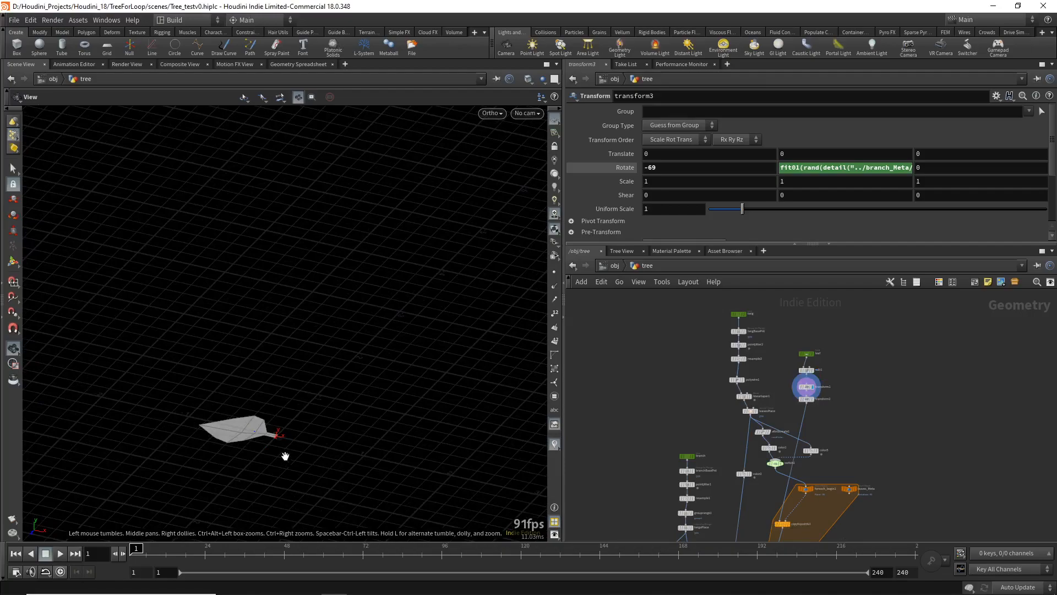
{"action": "middle_click_drag", "start_coordinate": [285, 457], "coordinate": [300, 443]}
{"action": "scroll", "coordinate": [843, 424], "scroll_direction": "up", "scroll_amount": 3}
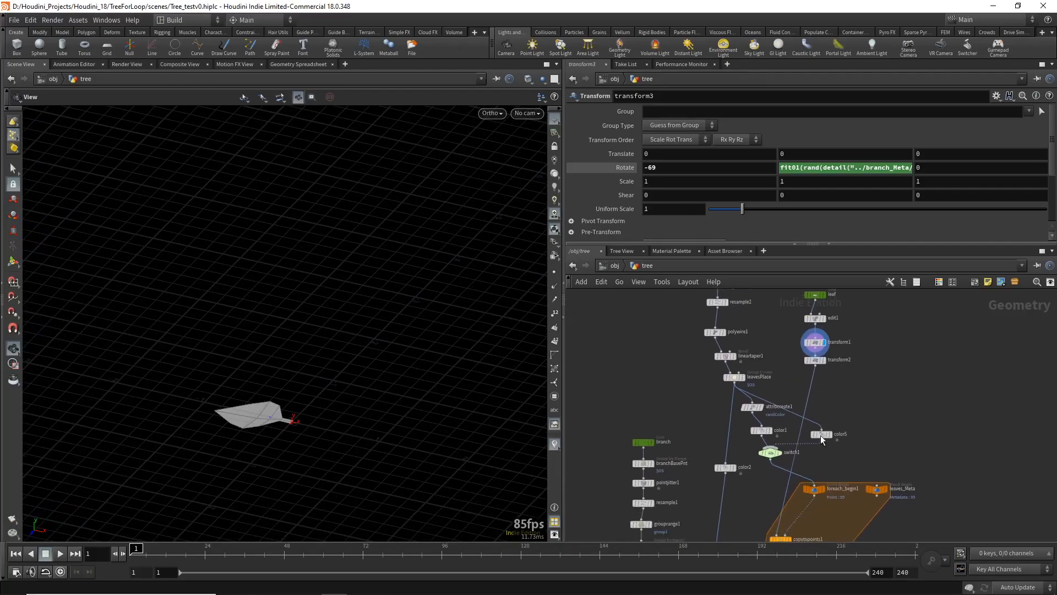
Display the lineartaper1 node in the twig chain and inspect the tapered twig's shape
{"action": "middle_click_drag", "start_coordinate": [844, 468], "coordinate": [876, 497]}
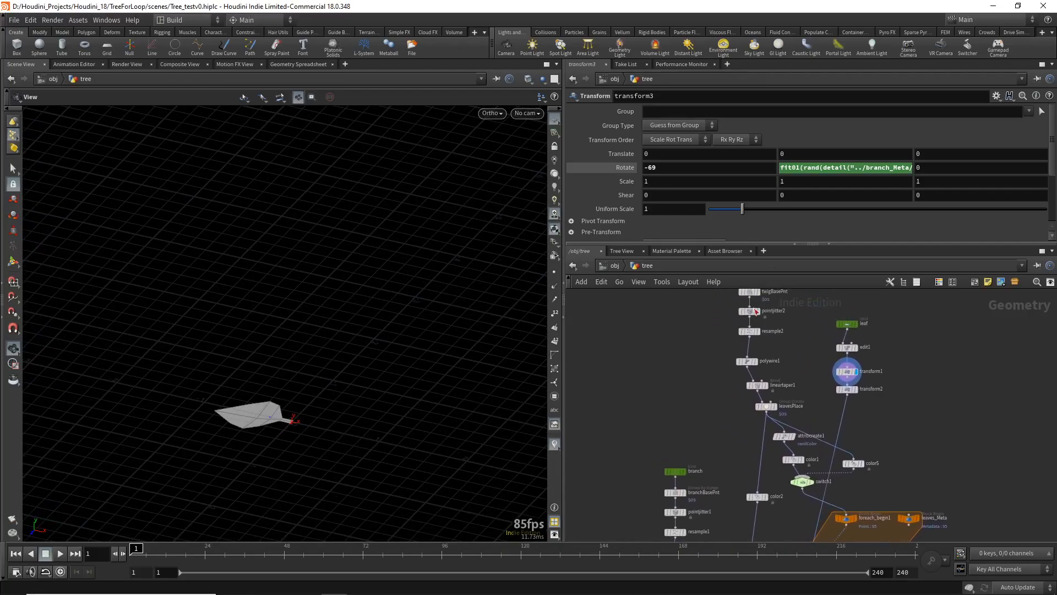
{"action": "middle_click_drag", "start_coordinate": [694, 348], "coordinate": [695, 394]}
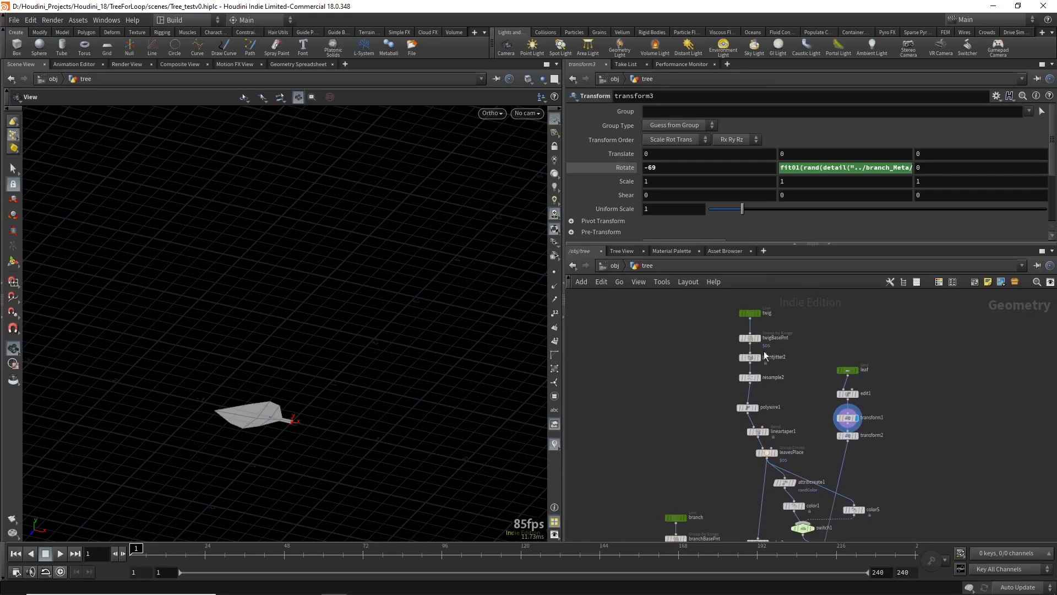
{"action": "left_click", "coordinate": [766, 431]}
{"action": "scroll", "coordinate": [285, 389], "scroll_direction": "up", "scroll_amount": 3}
{"action": "scroll", "coordinate": [317, 385], "scroll_direction": "up", "scroll_amount": 4}
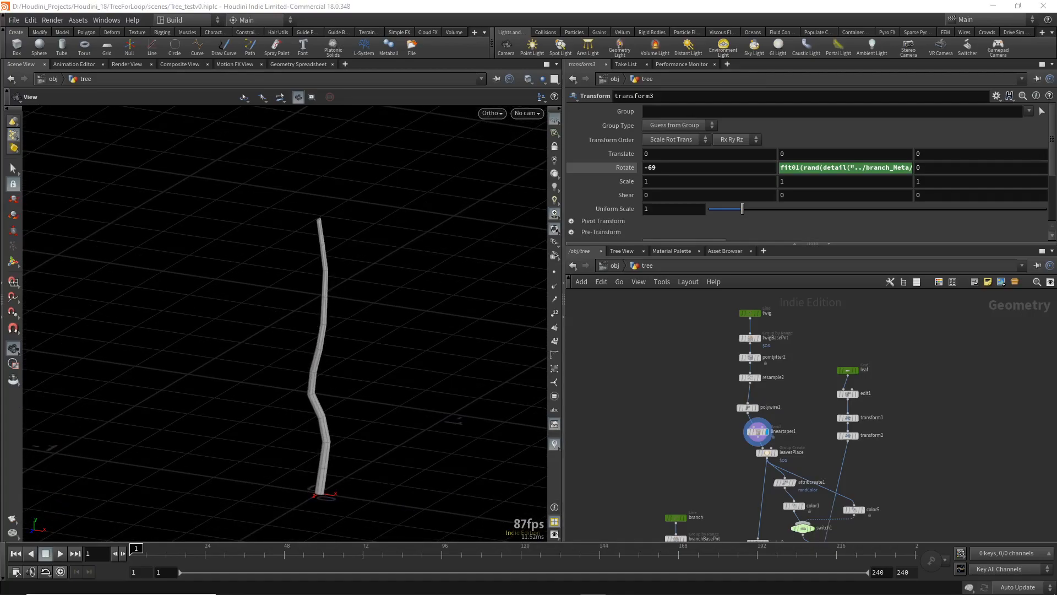
{"action": "left_click_drag", "start_coordinate": [316, 377], "coordinate": [321, 353]}
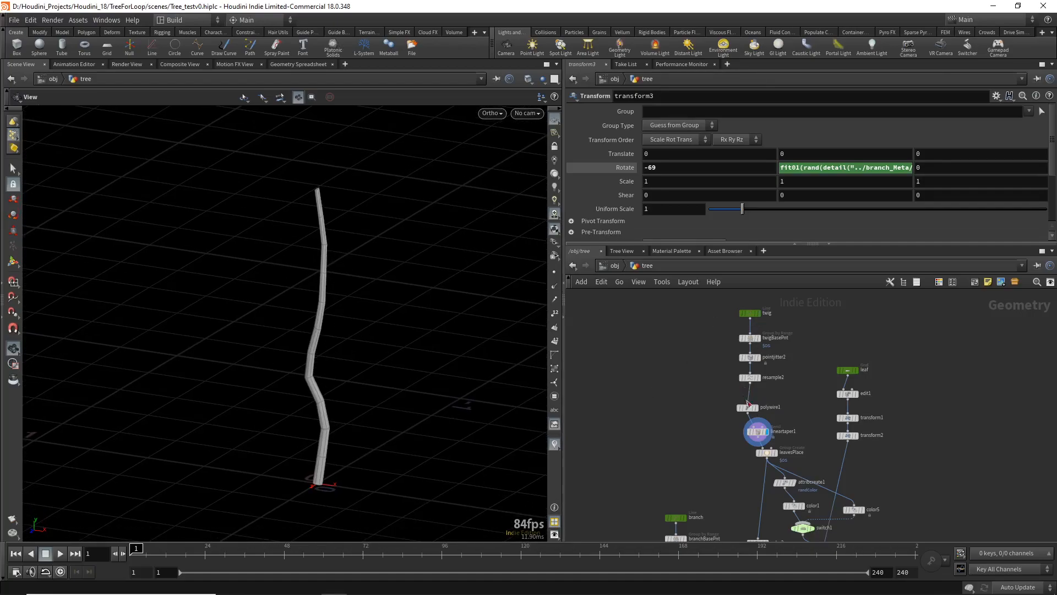
Display the lineartaper2 node in the branch chain and inspect the tapered branch
{"action": "middle_click_drag", "start_coordinate": [720, 443], "coordinate": [699, 344]}
{"action": "scroll", "coordinate": [682, 401], "scroll_direction": "down", "scroll_amount": 2}
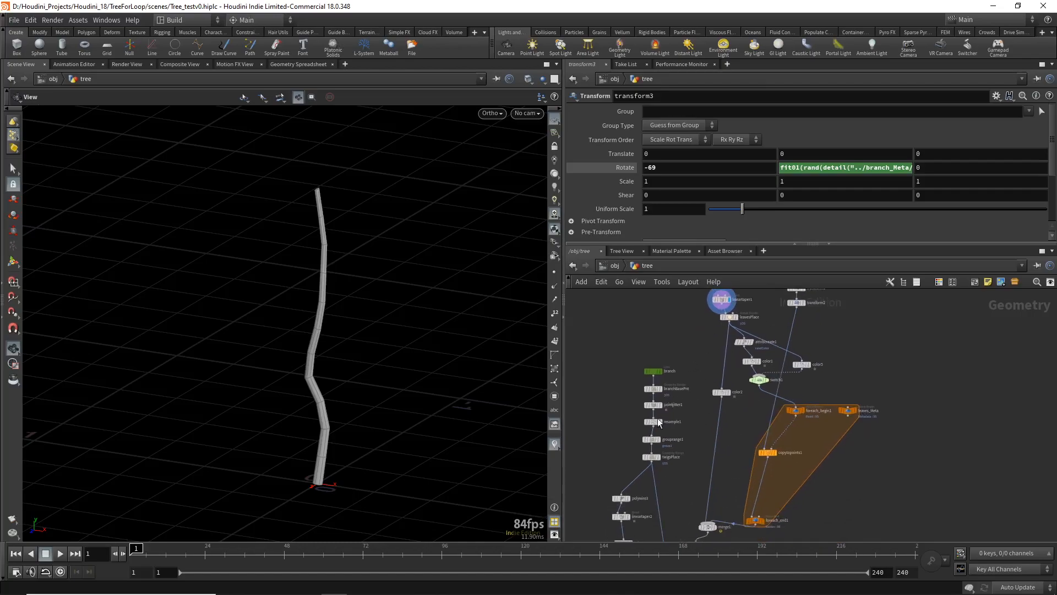
{"action": "scroll", "coordinate": [658, 472], "scroll_direction": "up", "scroll_amount": 2}
{"action": "middle_click_drag", "start_coordinate": [695, 483], "coordinate": [706, 441]}
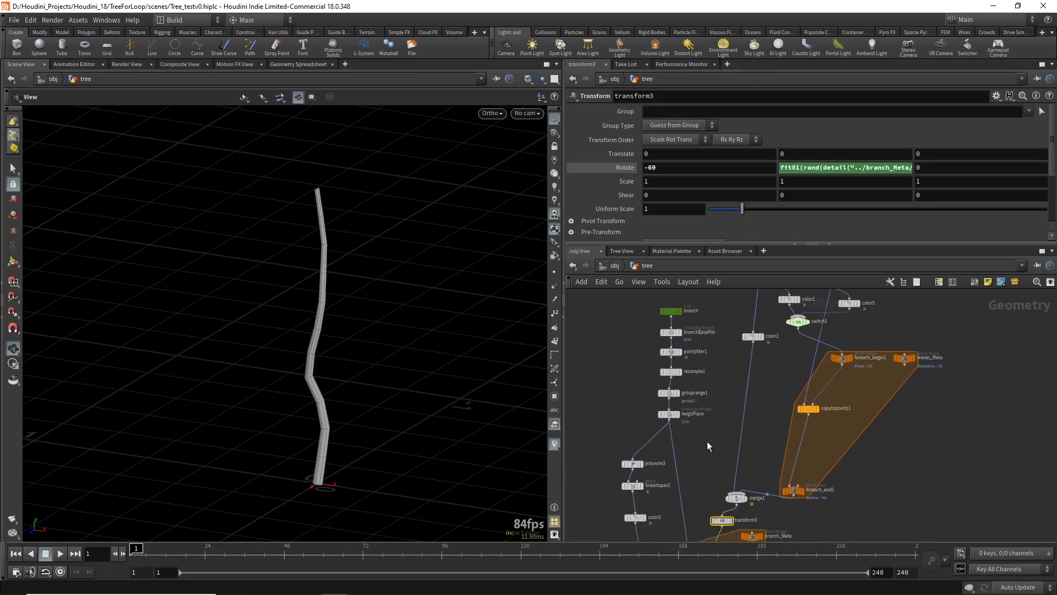
{"action": "left_click", "coordinate": [643, 487]}
{"action": "right_click_drag", "start_coordinate": [333, 306], "coordinate": [334, 437]}
{"action": "middle_click_drag", "start_coordinate": [392, 253], "coordinate": [388, 312]}
Display the lineartaper3 node in the trunk chain and inspect the tapered trunk from several angles
{"action": "mouse_move", "coordinate": [623, 418]}
{"action": "middle_mouse_down"}
{"action": "mouse_move", "coordinate": [654, 351]}
{"action": "mouse_move", "coordinate": [666, 364]}
{"action": "middle_mouse_up"}
{"action": "middle_click_drag", "start_coordinate": [667, 408], "coordinate": [762, 365]}
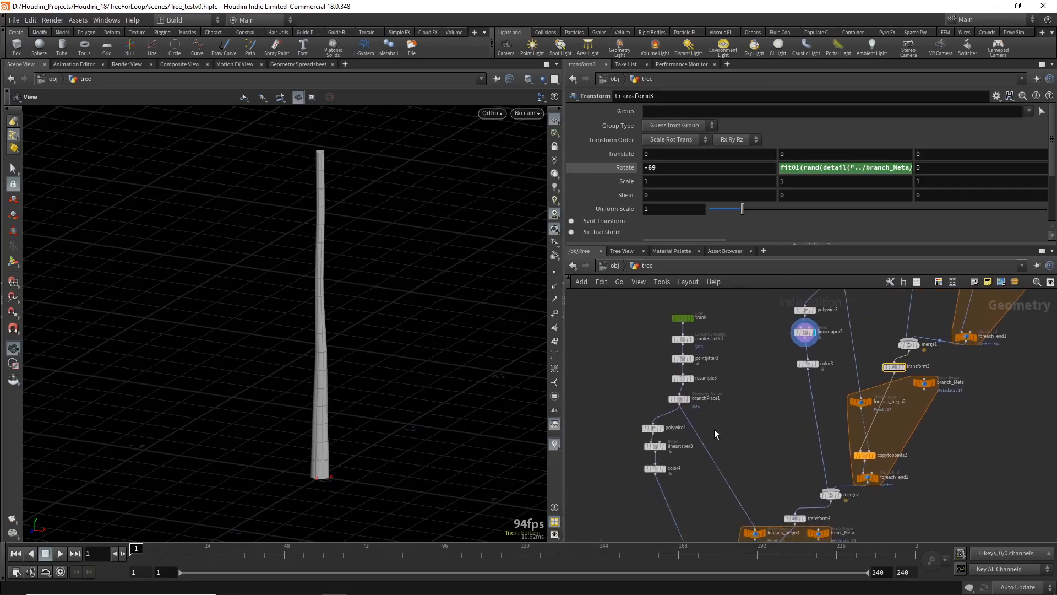
{"action": "left_click", "coordinate": [665, 449]}
{"action": "right_click_drag", "start_coordinate": [333, 319], "coordinate": [333, 391]}
{"action": "mouse_move", "coordinate": [332, 392]}
{"action": "left_mouse_down"}
{"action": "mouse_move", "coordinate": [333, 306]}
{"action": "mouse_move", "coordinate": [427, 303]}
{"action": "mouse_move", "coordinate": [375, 312]}
{"action": "left_mouse_up"}
{"action": "mouse_move", "coordinate": [168, 331]}
{"action": "left_mouse_down"}
{"action": "mouse_move", "coordinate": [260, 332]}
{"action": "mouse_move", "coordinate": [220, 332]}
{"action": "left_mouse_up"}
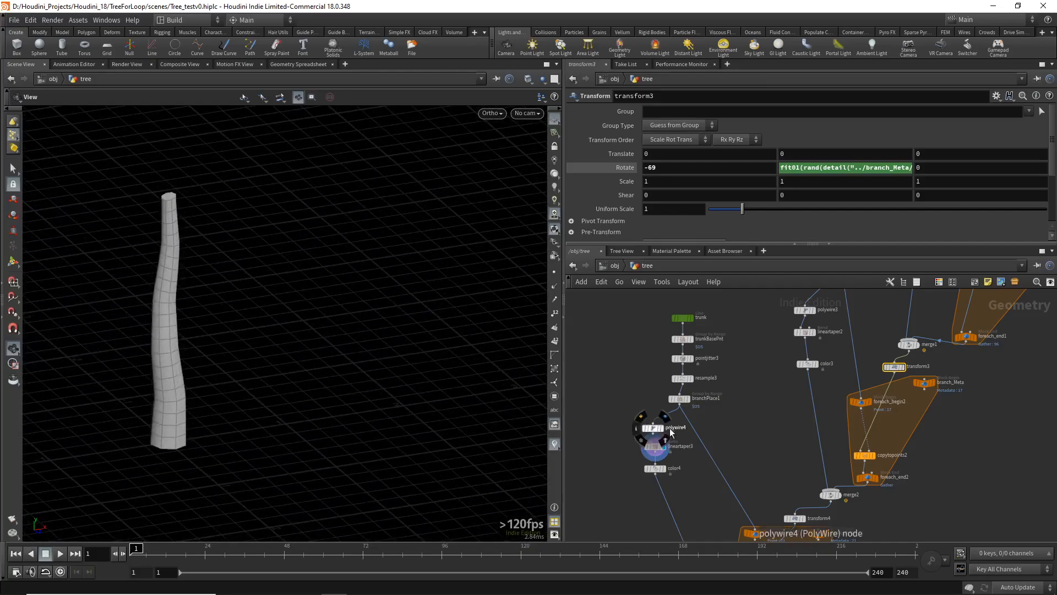
{"action": "middle_click_drag", "start_coordinate": [162, 318], "coordinate": [215, 329]}
{"action": "right_click_drag", "start_coordinate": [214, 329], "coordinate": [237, 290]}
{"action": "left_click_drag", "start_coordinate": [238, 290], "coordinate": [219, 176]}
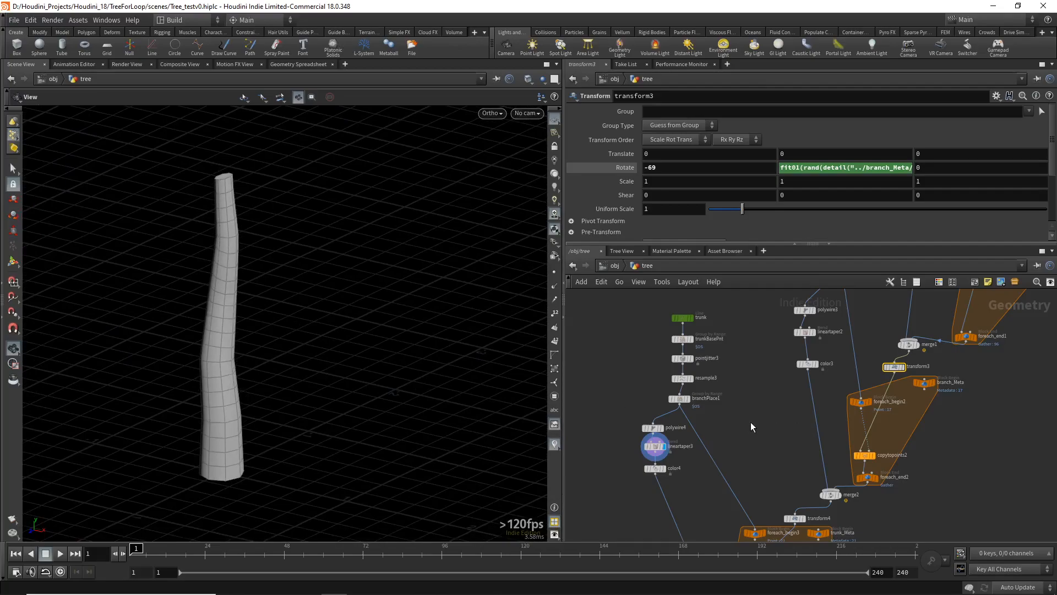
Display the foreach_end1 node of the leaves loop and examine how the leaves are distributed
{"action": "scroll", "coordinate": [750, 423], "scroll_direction": "down", "scroll_amount": 2}
{"action": "middle_click_drag", "start_coordinate": [753, 423], "coordinate": [657, 445]}
{"action": "middle_click_drag", "start_coordinate": [824, 427], "coordinate": [800, 493]}
{"action": "scroll", "coordinate": [826, 366], "scroll_direction": "up", "scroll_amount": 2}
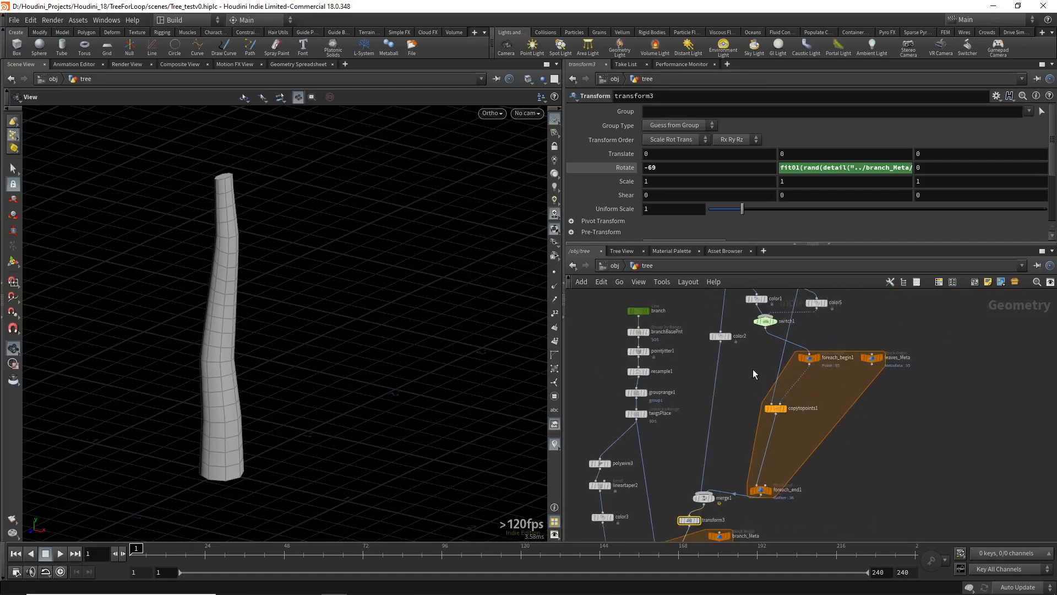
{"action": "left_click", "coordinate": [761, 489]}
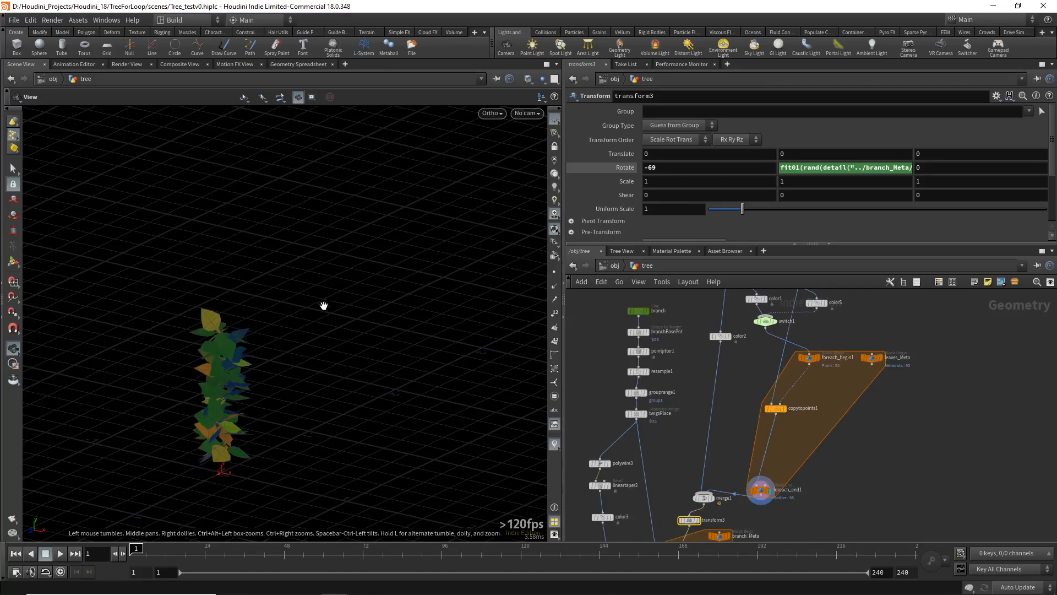
{"action": "left_click_drag", "start_coordinate": [236, 407], "coordinate": [278, 297]}
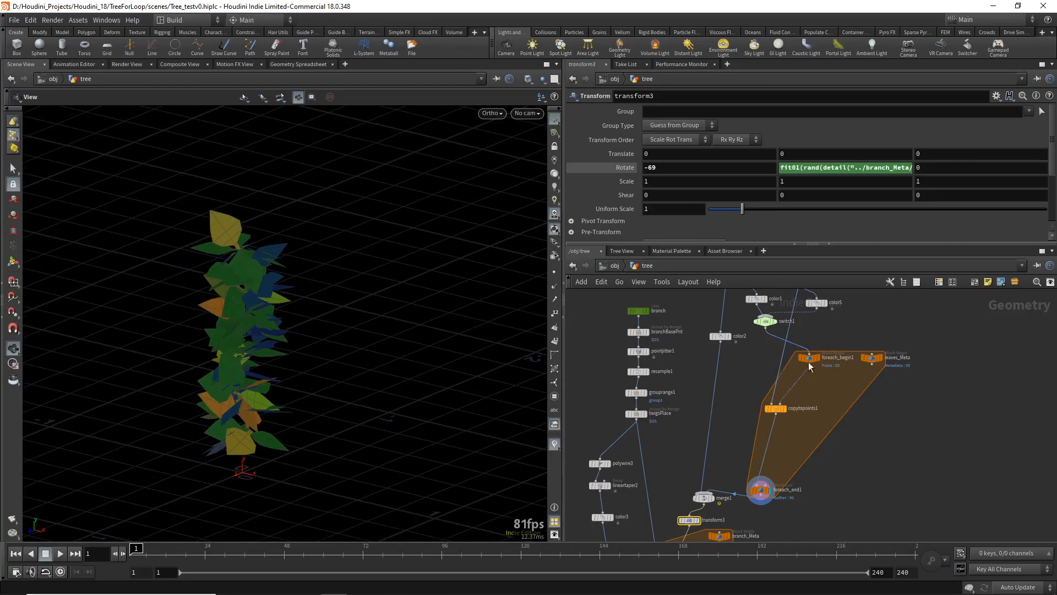
Examine the leaves_Meta block's settings and the X rotation expression of transform2 that references it
{"action": "left_click", "coordinate": [871, 358]}
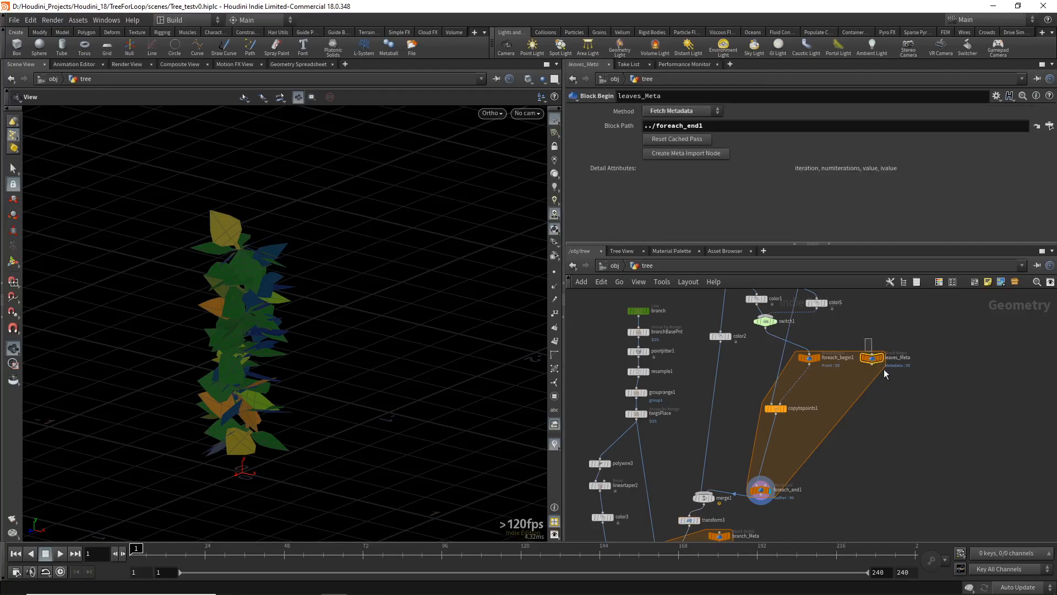
{"action": "middle_click_drag", "start_coordinate": [848, 335], "coordinate": [856, 456]}
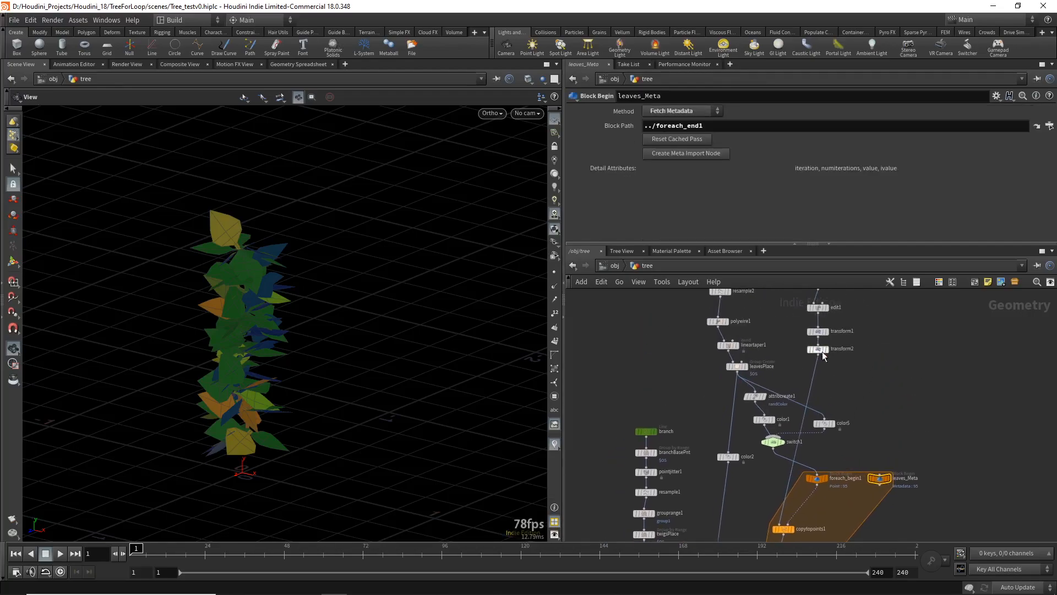
{"action": "left_click", "coordinate": [818, 349]}
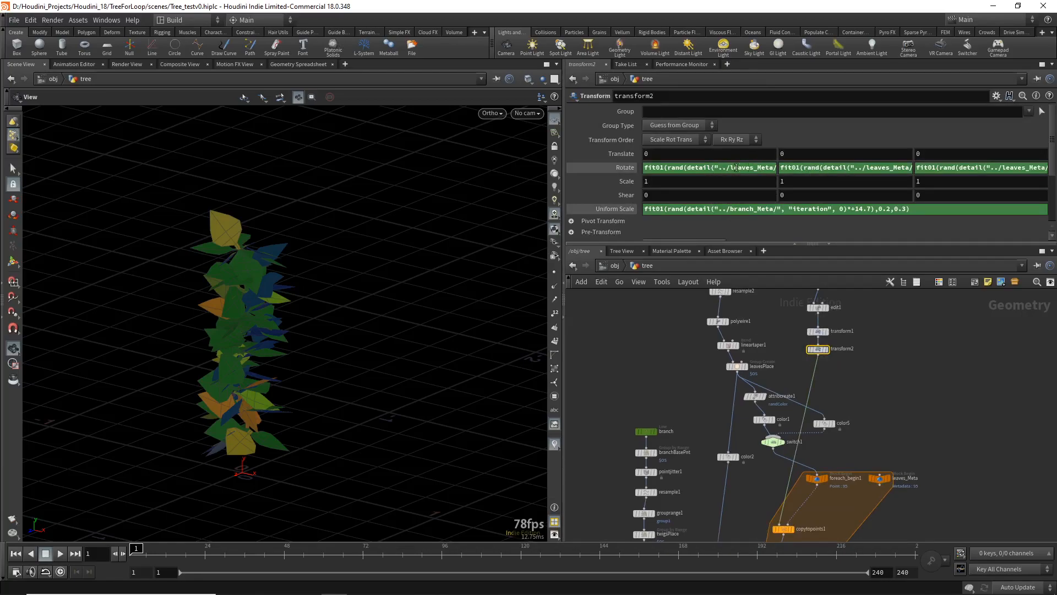
{"action": "left_click", "coordinate": [699, 168]}
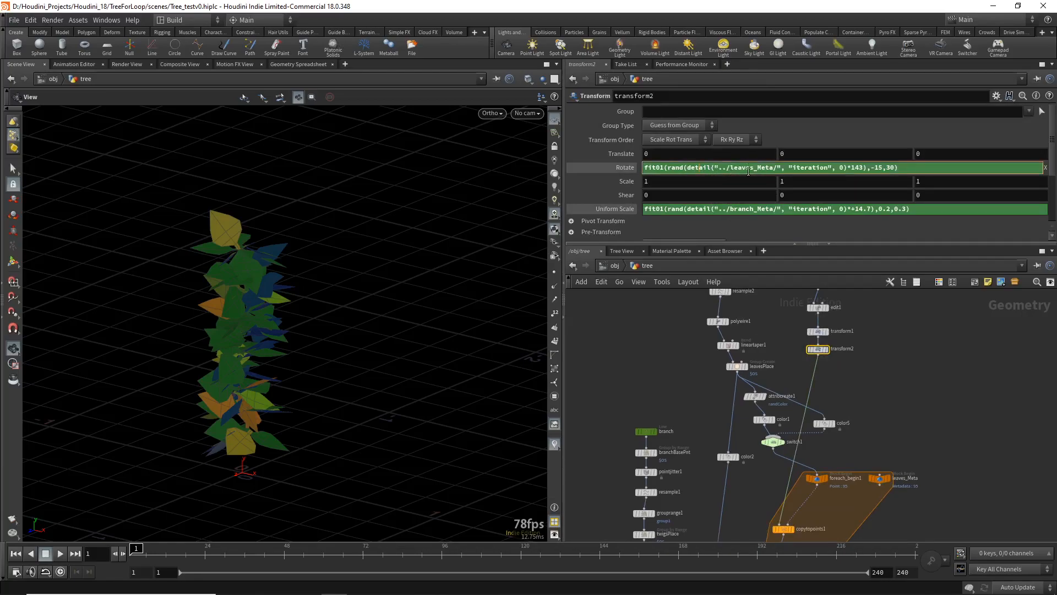
Review the detail attributes of leaves_Meta in the Geometry Spreadsheet, and return to the scene view
{"action": "left_click", "coordinate": [879, 478]}
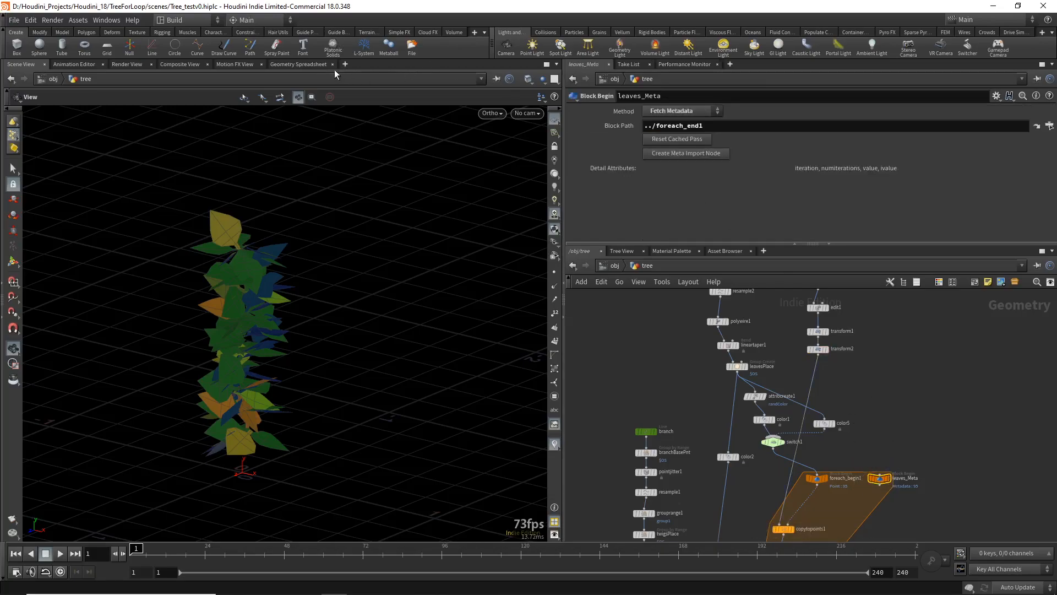
{"action": "left_click", "coordinate": [296, 64]}
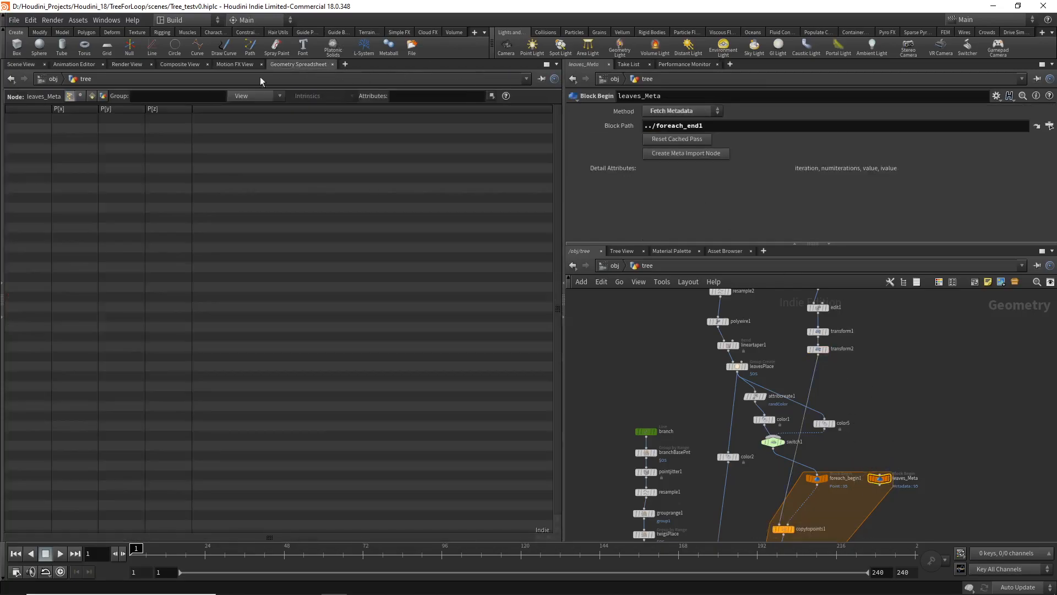
{"action": "left_click", "coordinate": [103, 96]}
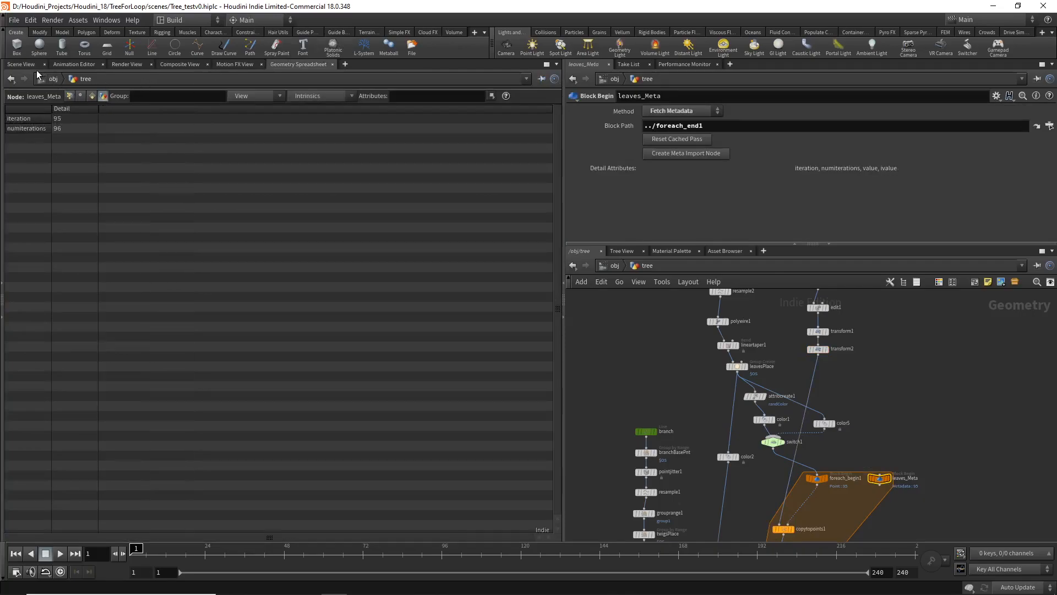
{"action": "left_click", "coordinate": [22, 63]}
Display the merge1 node and inspect the twig combined with its leaves
{"action": "middle_click_drag", "start_coordinate": [896, 443], "coordinate": [912, 356]}
{"action": "middle_click_drag", "start_coordinate": [922, 467], "coordinate": [951, 405]}
{"action": "middle_click_drag", "start_coordinate": [905, 496], "coordinate": [934, 387]}
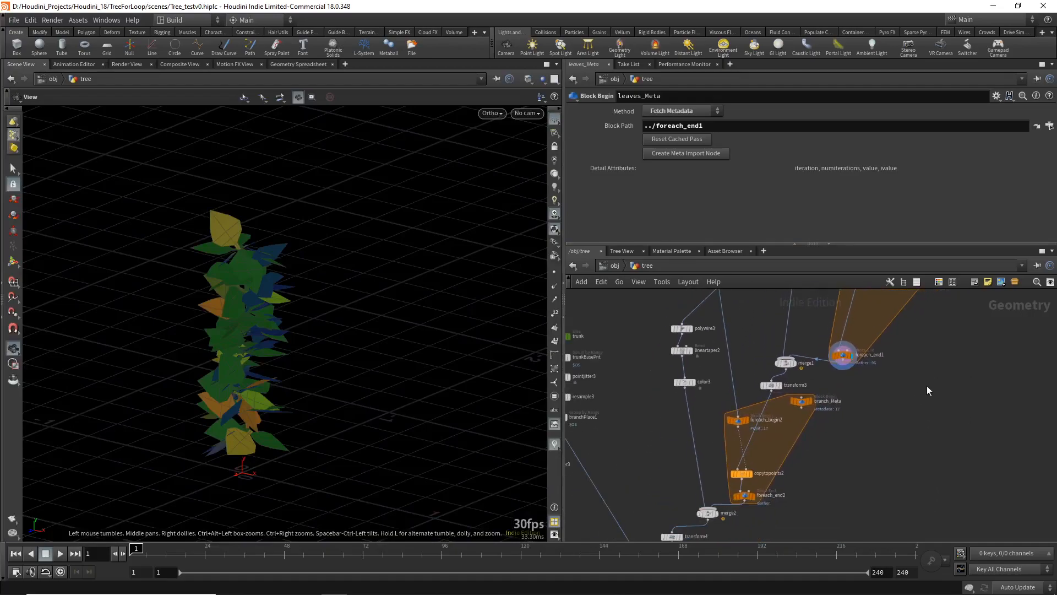
{"action": "left_click", "coordinate": [793, 363]}
{"action": "mouse_move", "coordinate": [272, 407]}
{"action": "left_mouse_down"}
{"action": "mouse_move", "coordinate": [270, 378]}
{"action": "mouse_move", "coordinate": [272, 392]}
{"action": "left_mouse_up"}
Display the merge2 node and inspect the branch combined with its leafy twigs
{"action": "middle_click_drag", "start_coordinate": [858, 466], "coordinate": [894, 392]}
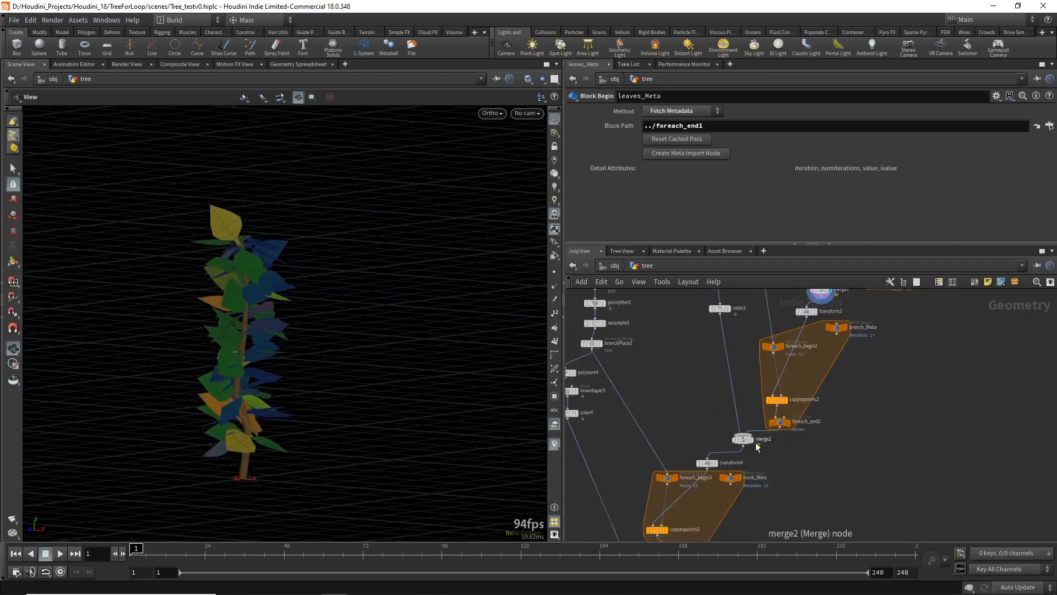
{"action": "left_click", "coordinate": [752, 438]}
{"action": "left_click_drag", "start_coordinate": [512, 377], "coordinate": [299, 379]}
Display the final merge3 node and inspect the complete tree with trunk, branches and leaves
{"action": "middle_click_drag", "start_coordinate": [625, 466], "coordinate": [704, 282]}
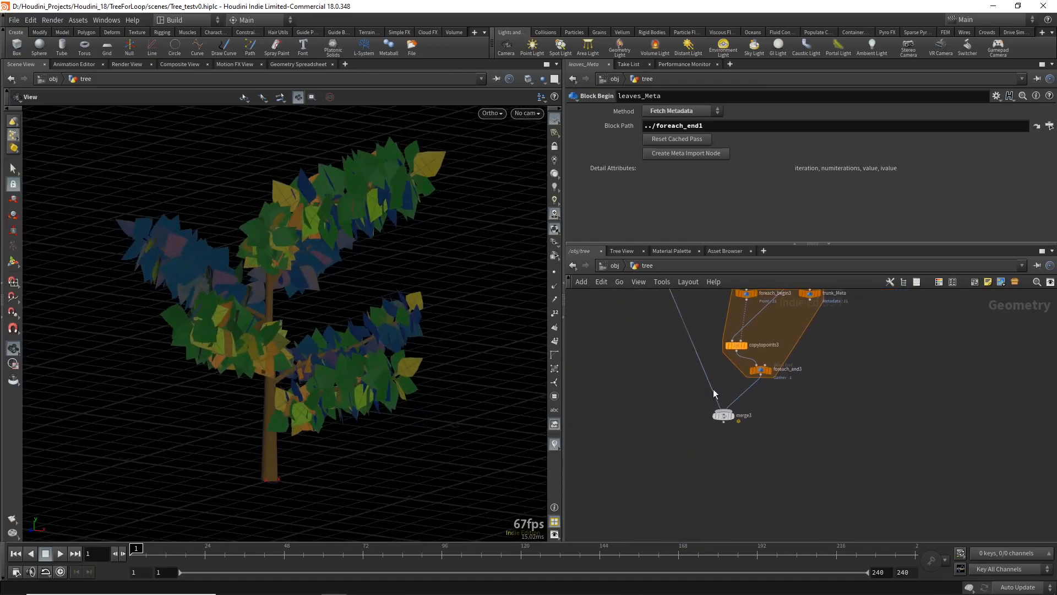
{"action": "left_click", "coordinate": [738, 415]}
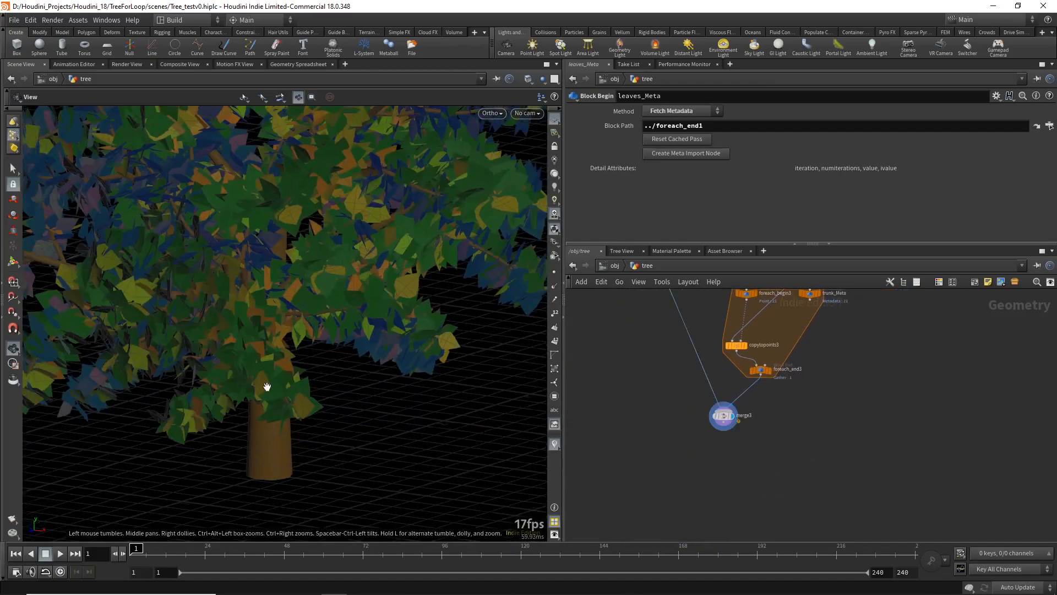
{"action": "left_click_drag", "start_coordinate": [264, 373], "coordinate": [289, 400]}
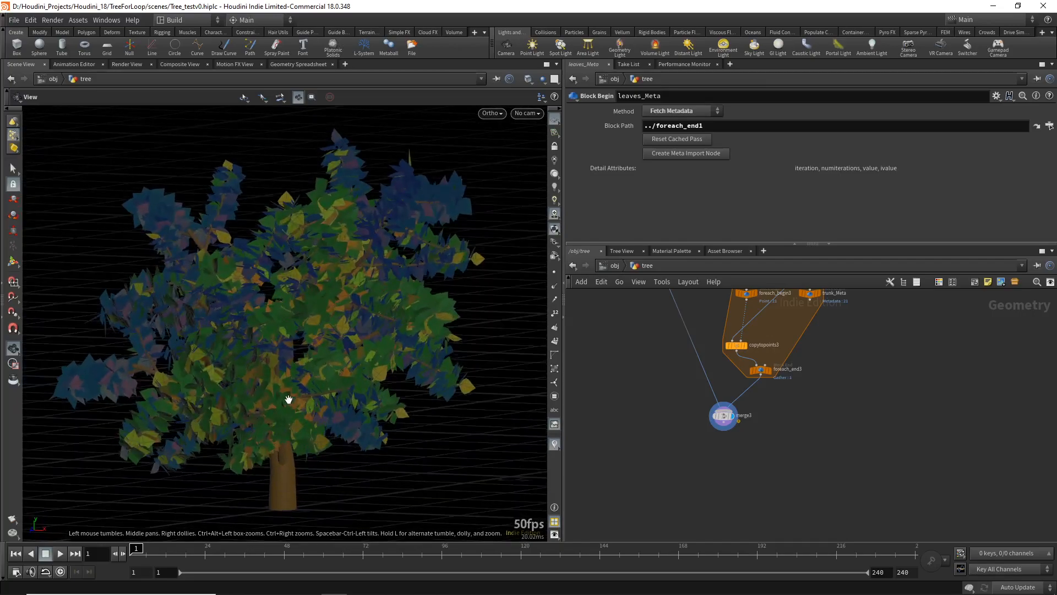
Return to the object level and hide the finished tree object in the viewport
{"action": "left_click", "coordinate": [615, 266]}
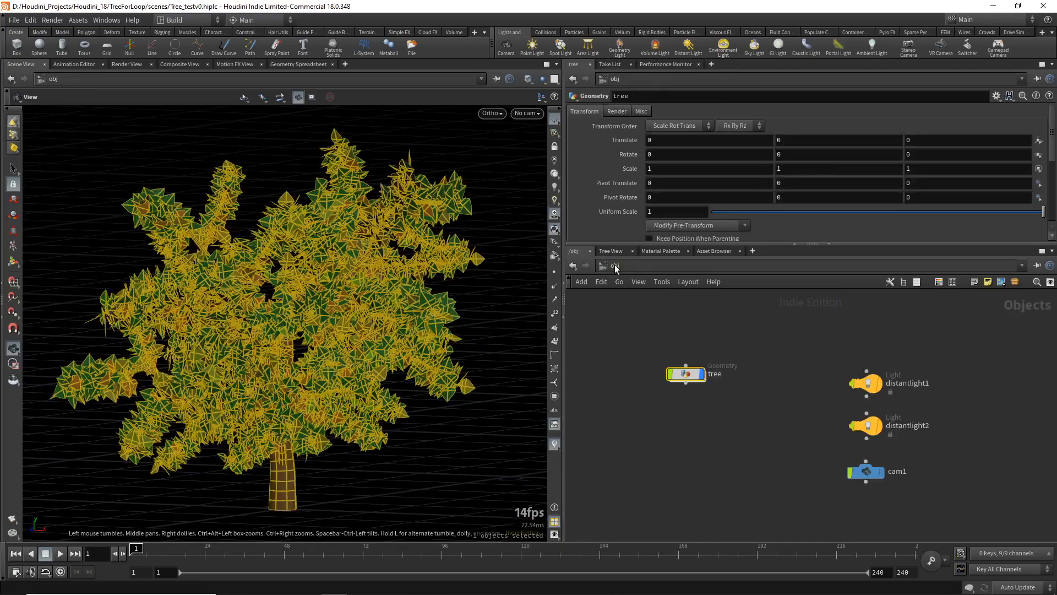
{"action": "left_click", "coordinate": [638, 380]}
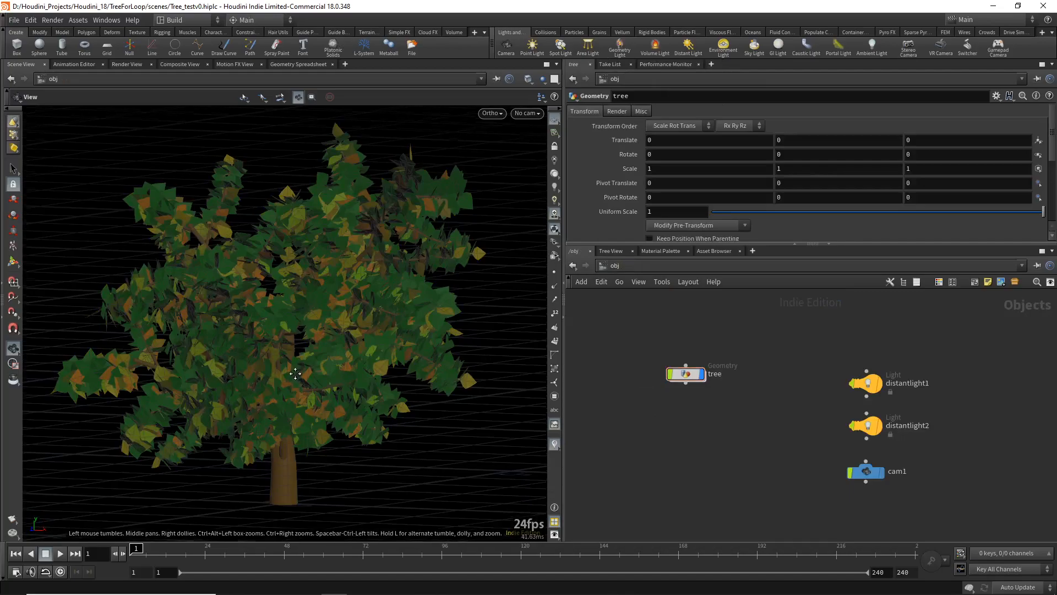
{"action": "left_click", "coordinate": [705, 378]}
Add a new Geometry object just below the tree object in the network
{"action": "key", "text": "Tab"}
{"action": "type", "text": "geo"}
{"action": "key", "text": "Return"}
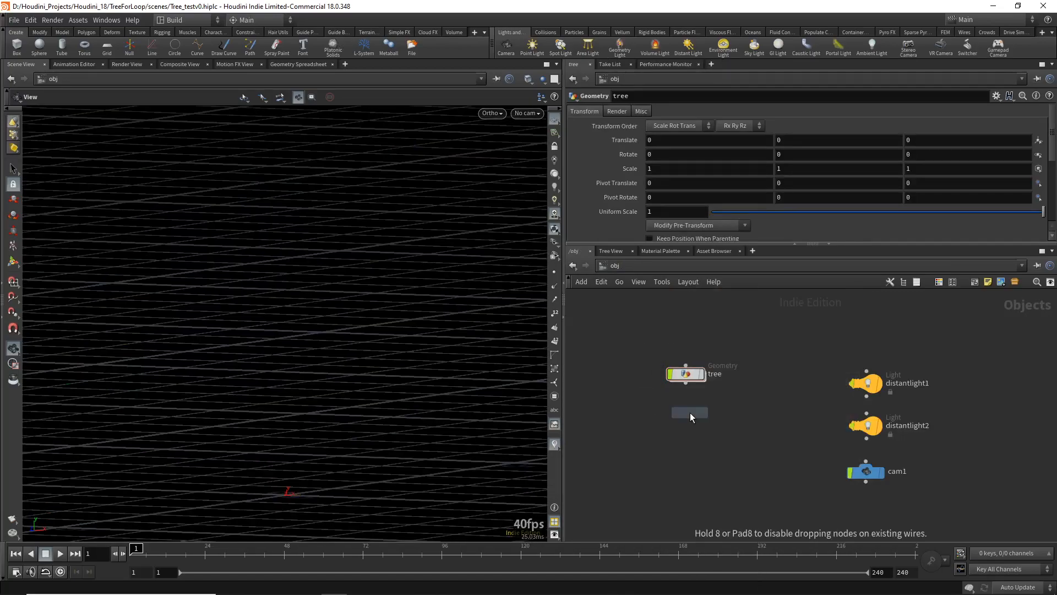
{"action": "left_click", "coordinate": [686, 415]}
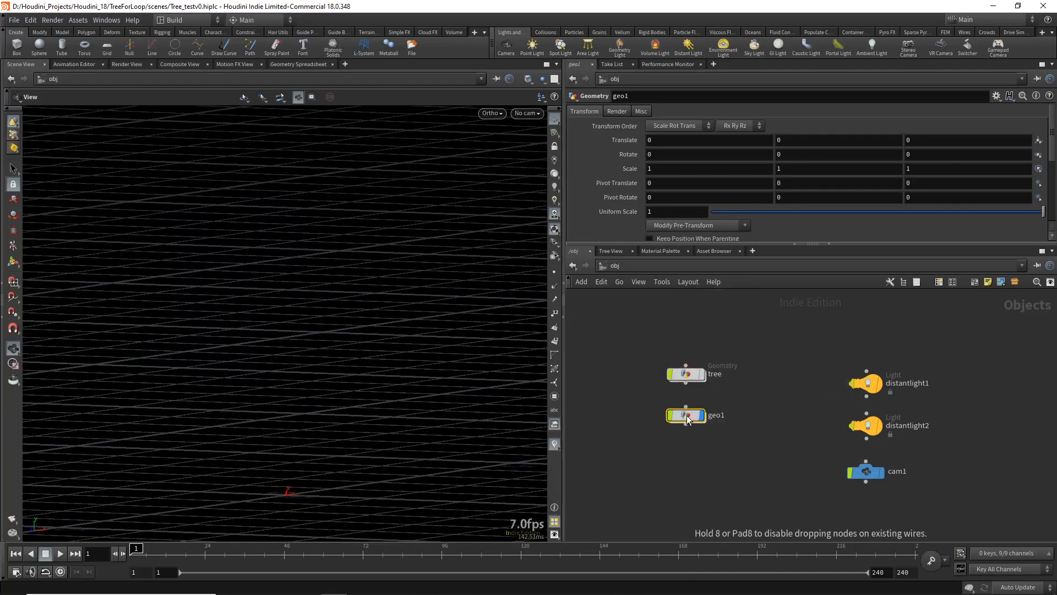
Rename the new Geometry object as tree2
{"action": "double_click", "coordinate": [724, 415]}
{"action": "type", "text": "tre"}
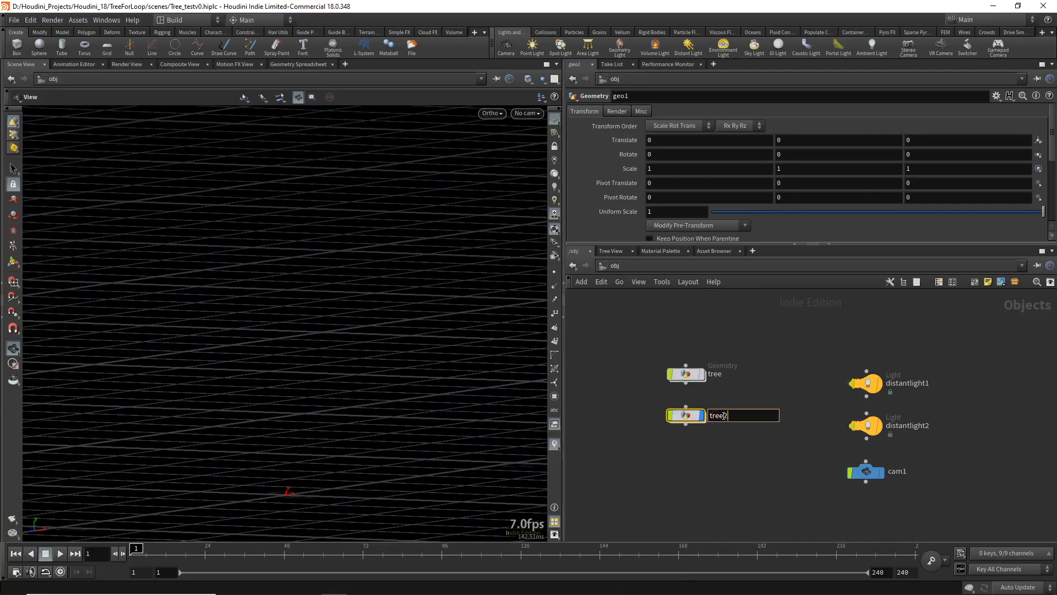
{"action": "type", "text": "e2"}
{"action": "key", "text": "Return"}
Try the Light color scheme for the viewport background in the display options, and switch back to Dark
{"action": "left_click_drag", "start_coordinate": [299, 414], "coordinate": [299, 316]}
{"action": "key", "text": "d"}
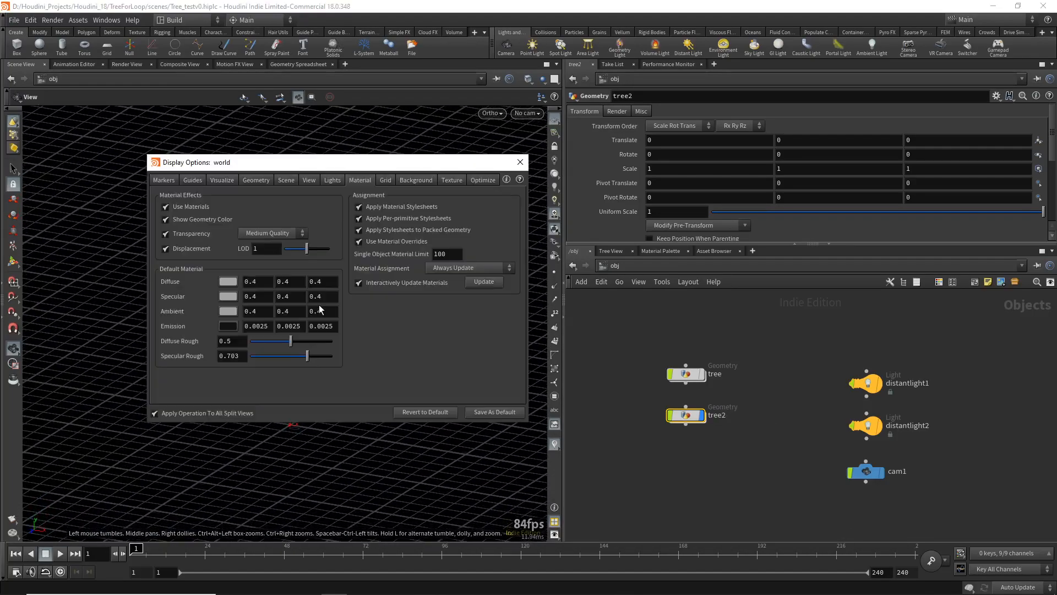
{"action": "left_click", "coordinate": [412, 181]}
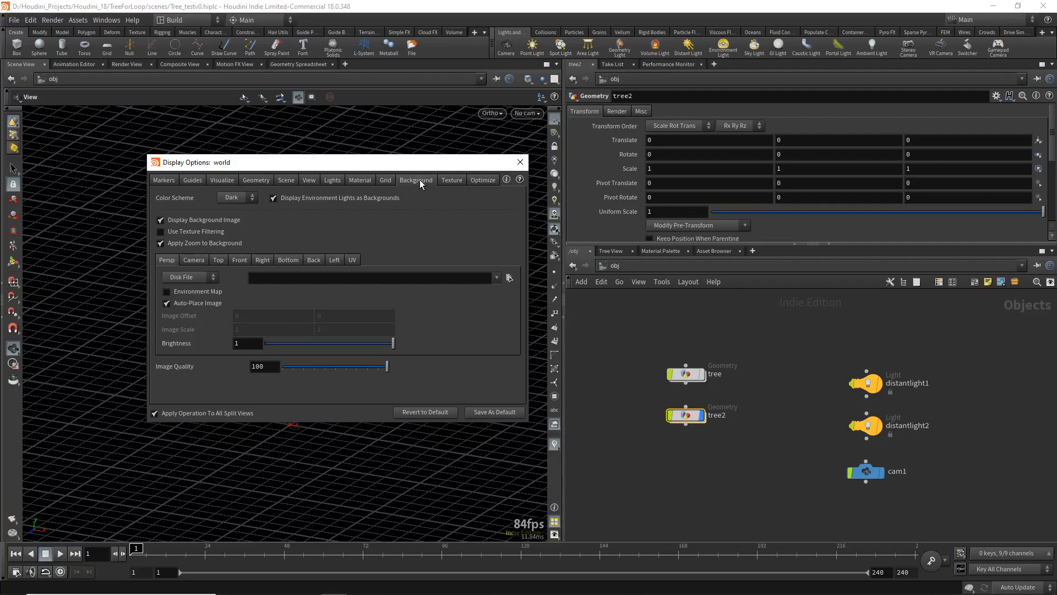
{"action": "left_click", "coordinate": [230, 201]}
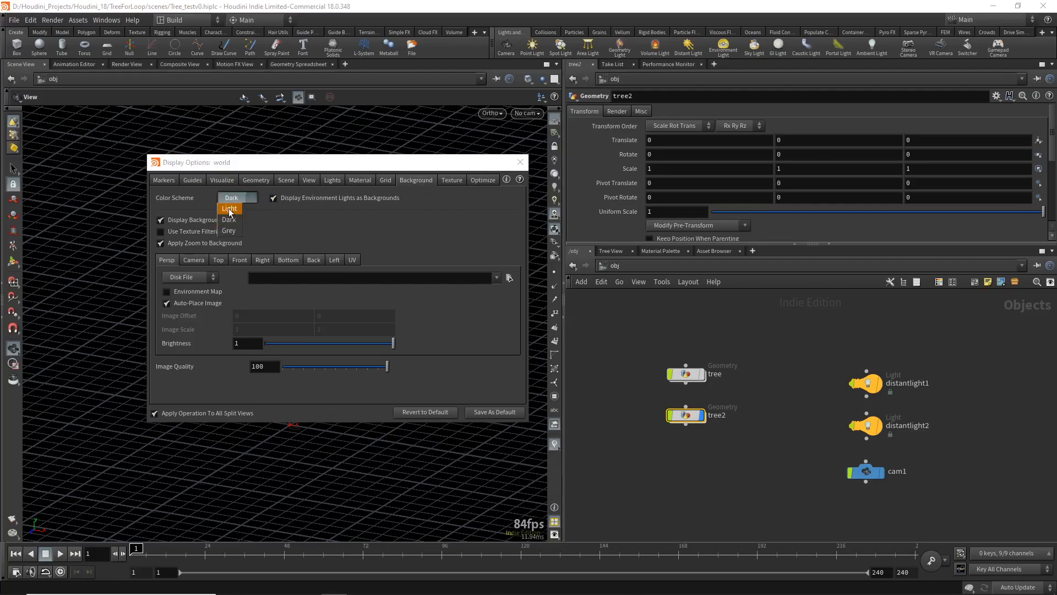
{"action": "left_click", "coordinate": [231, 209]}
{"action": "left_click", "coordinate": [236, 202]}
{"action": "left_click", "coordinate": [229, 219]}
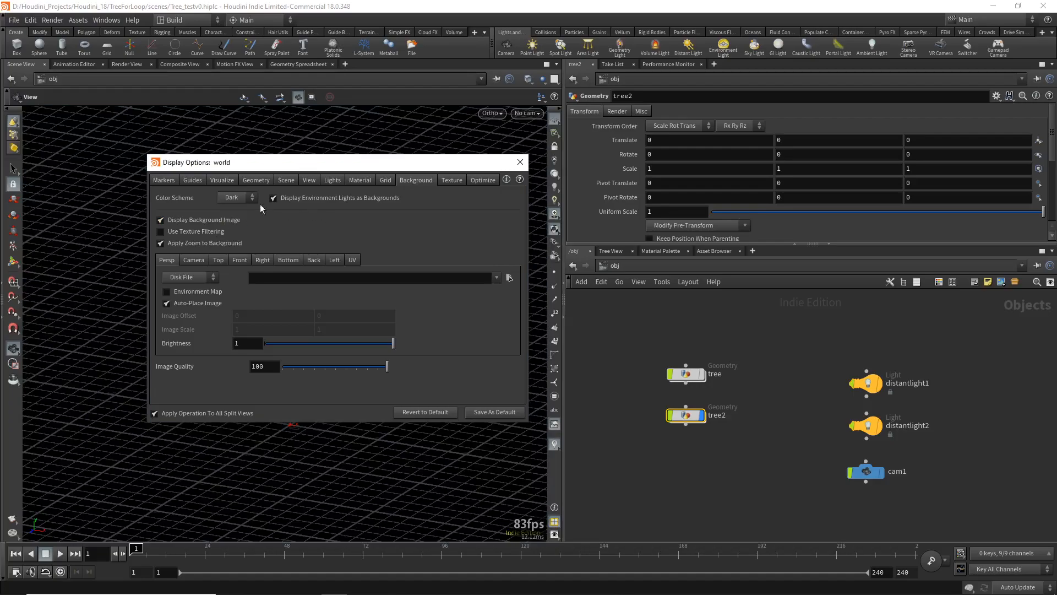
Set the default material's specular roughness to 0.73 in the viewport display options and close them
{"action": "left_click", "coordinate": [357, 180]}
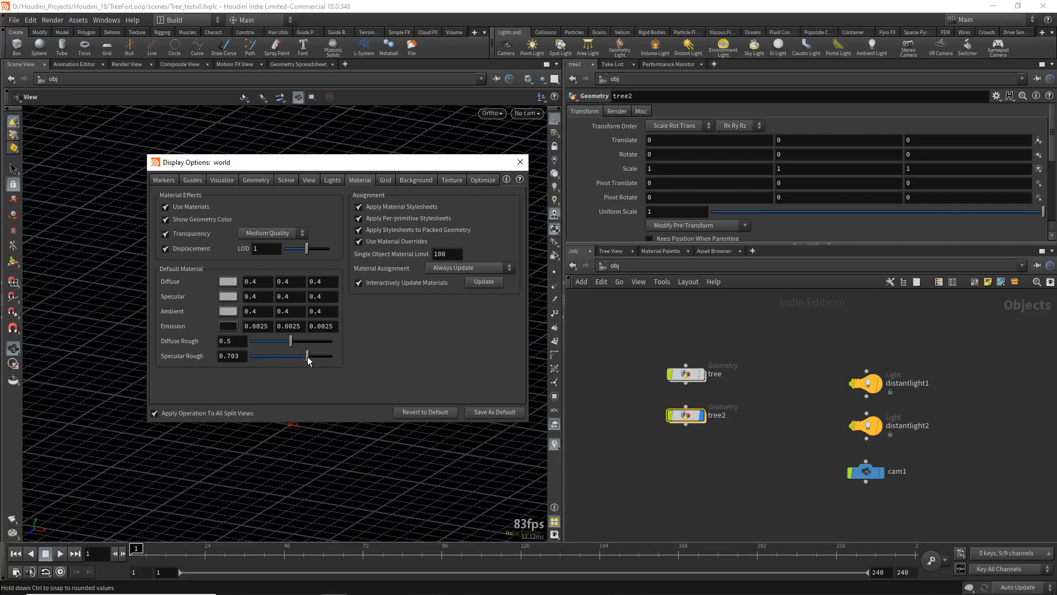
{"action": "left_click_drag", "start_coordinate": [308, 357], "coordinate": [310, 356]}
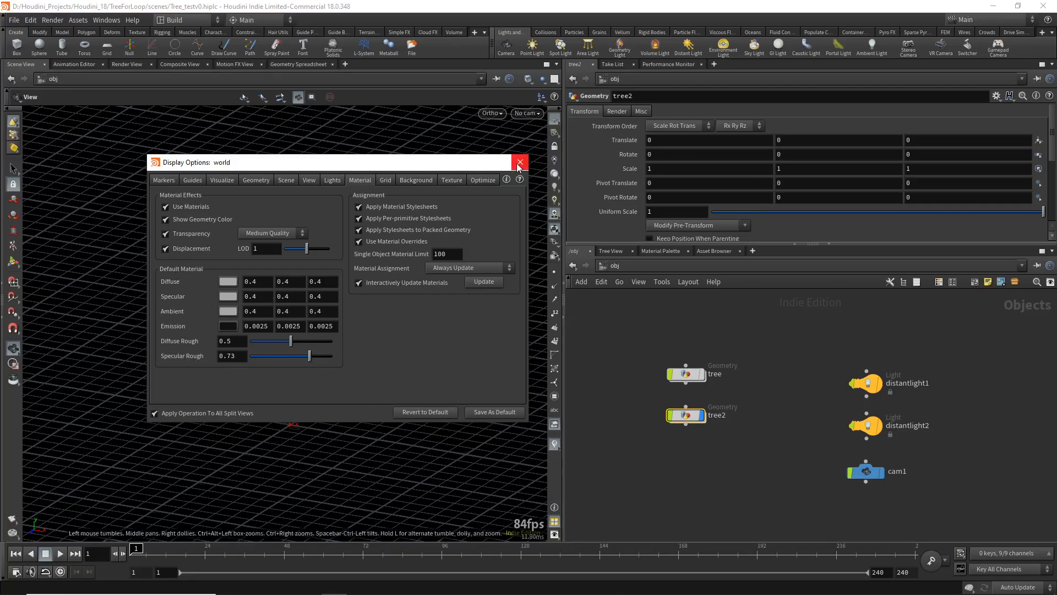
{"action": "left_click", "coordinate": [520, 161]}
{"action": "middle_click_drag", "start_coordinate": [283, 434], "coordinate": [279, 409]}
{"action": "left_click_drag", "start_coordinate": [279, 409], "coordinate": [286, 389]}
Go inside the tree2 object and add a Grid node to its empty network
{"action": "double_click", "coordinate": [689, 419]}
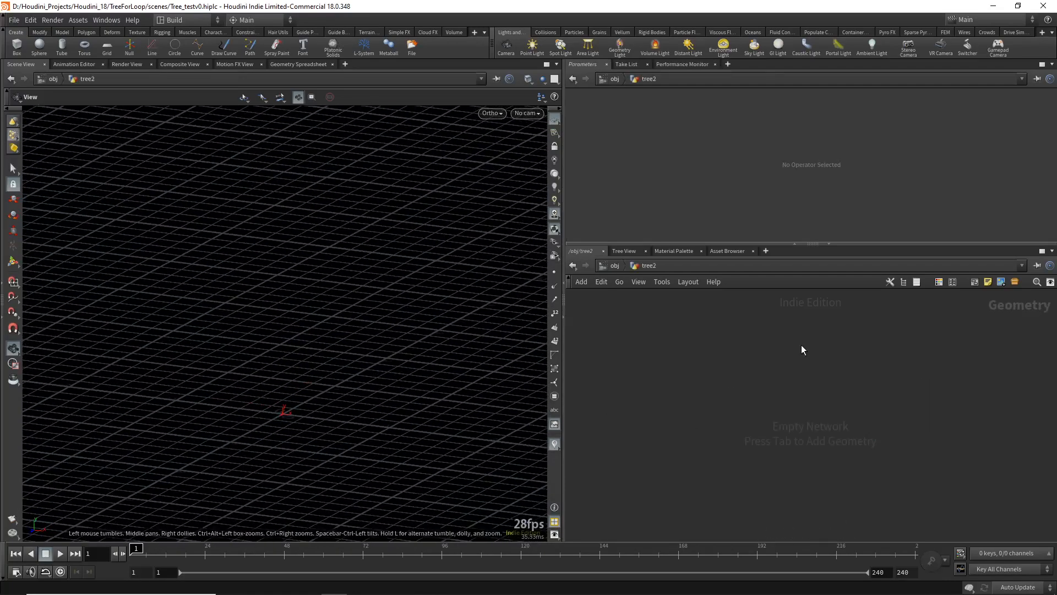
{"action": "key", "text": "Tab"}
{"action": "type", "text": "gr"}
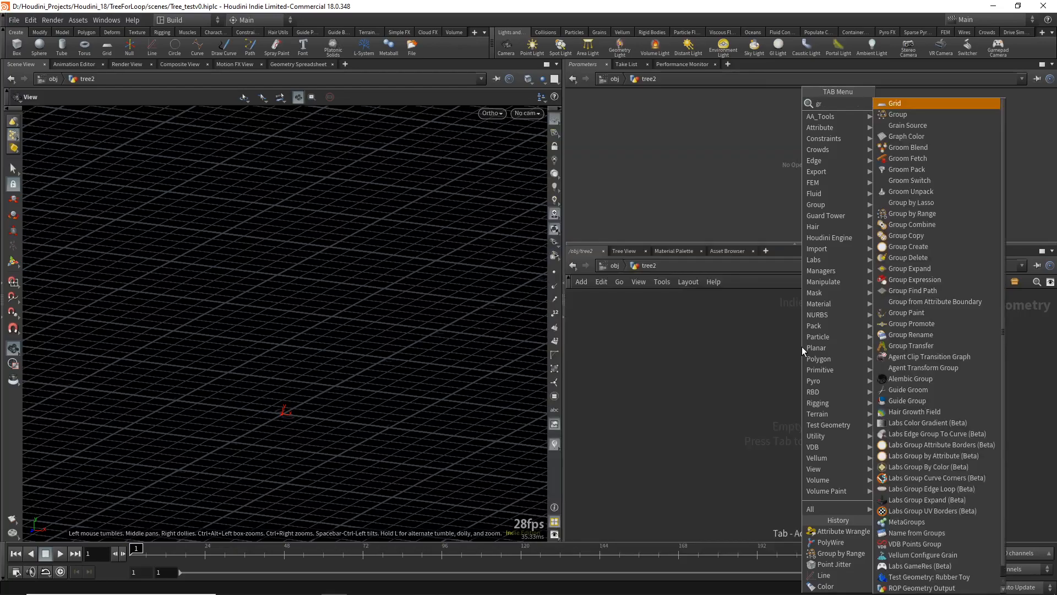
{"action": "key", "text": "Return"}
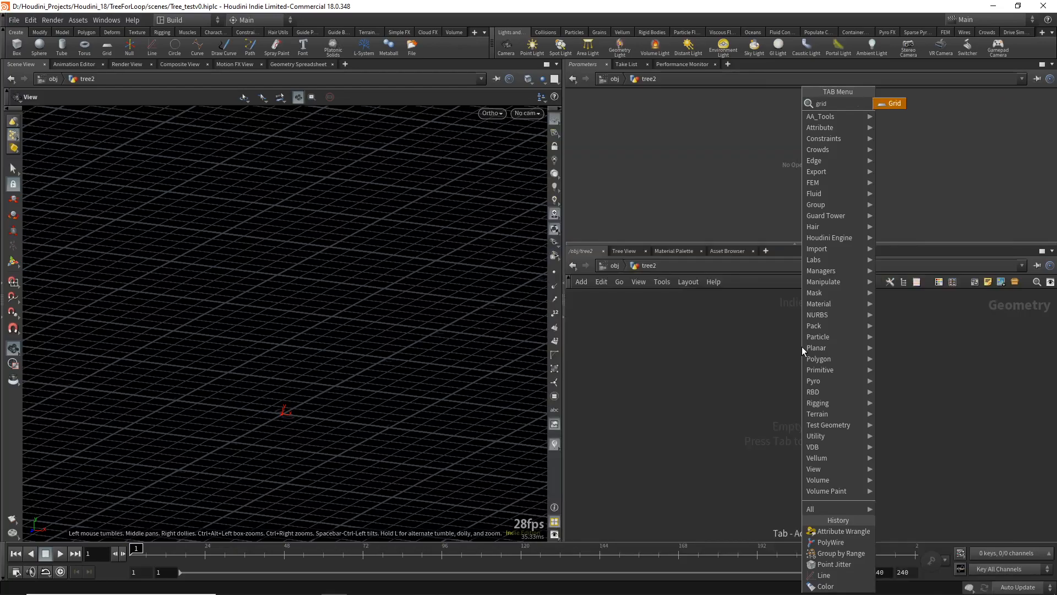
{"action": "left_click", "coordinate": [802, 346]}
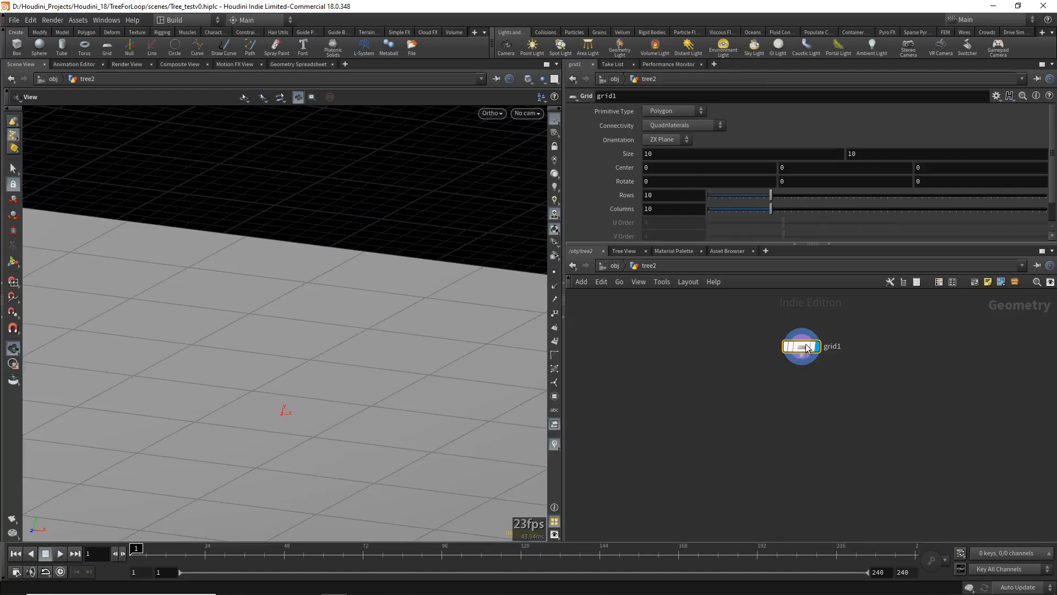
Set the grid's size to 0.5 by 0.5
{"action": "left_click_drag", "start_coordinate": [313, 349], "coordinate": [533, 244]}
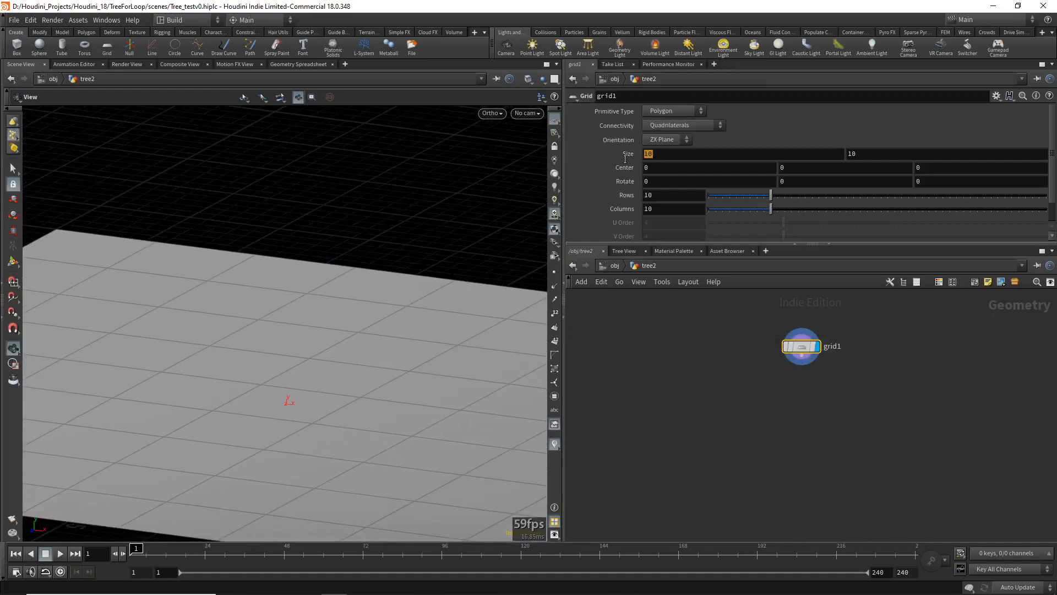
{"action": "type", "text": "0.5"}
{"action": "key", "text": "Tab"}
{"action": "type", "text": "0.5"}
{"action": "key", "text": "Return"}
Divide the grid into 4 rows and 5 columns while viewing it from above
{"action": "scroll", "coordinate": [271, 314], "scroll_direction": "up", "scroll_amount": 3}
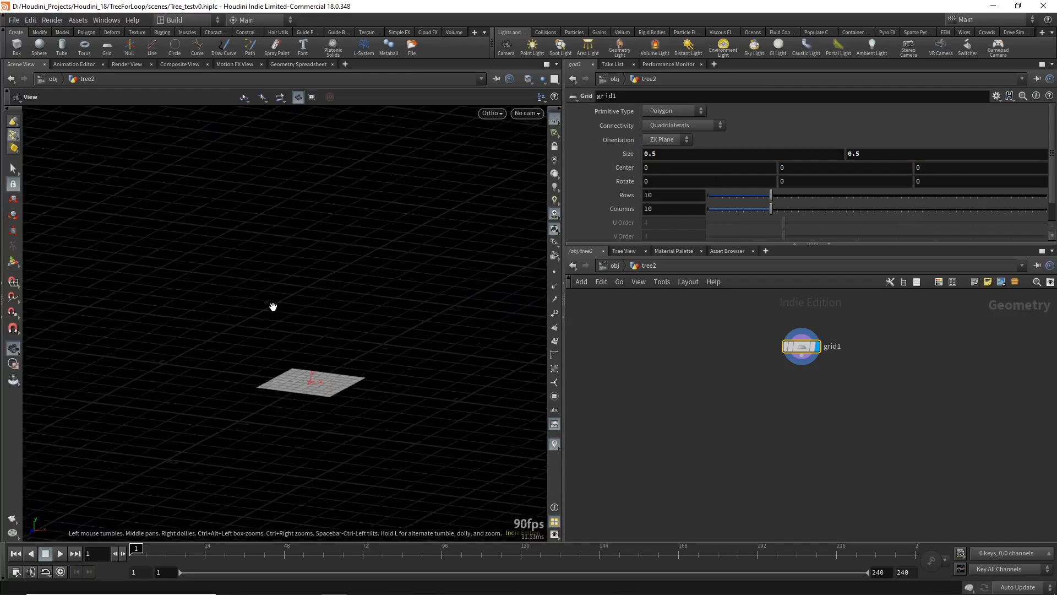
{"action": "scroll", "coordinate": [297, 308], "scroll_direction": "up", "scroll_amount": 1}
{"action": "left_click_drag", "start_coordinate": [358, 373], "coordinate": [354, 408]}
{"action": "scroll", "coordinate": [342, 246], "scroll_direction": "up", "scroll_amount": 3}
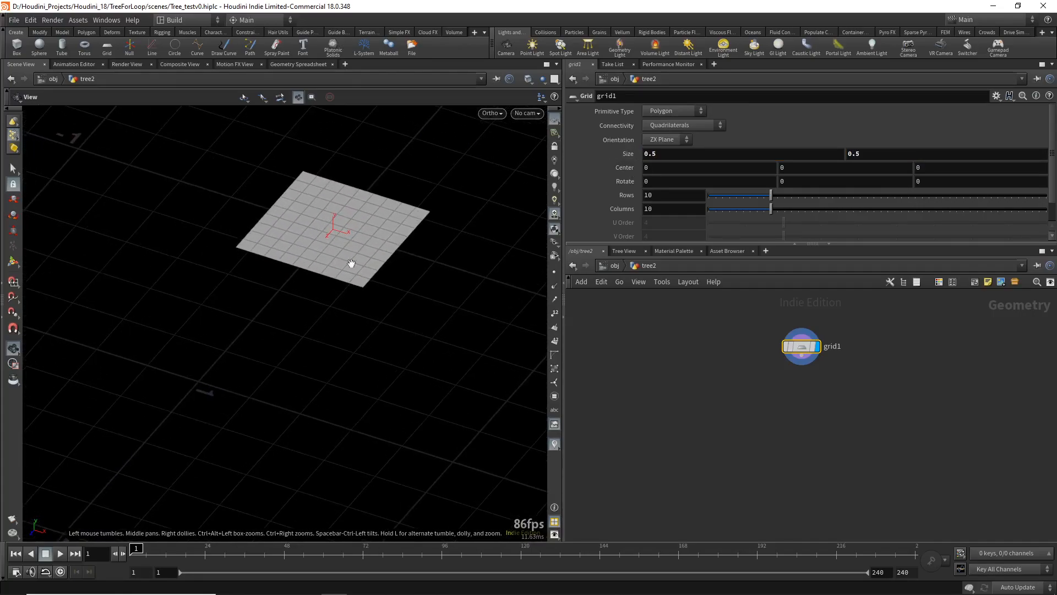
{"action": "left_click_drag", "start_coordinate": [339, 267], "coordinate": [387, 352]}
{"action": "scroll", "coordinate": [330, 229], "scroll_direction": "up", "scroll_amount": 3}
{"action": "middle_click_drag", "start_coordinate": [331, 242], "coordinate": [319, 341]}
{"action": "right_click_drag", "start_coordinate": [335, 412], "coordinate": [341, 353]}
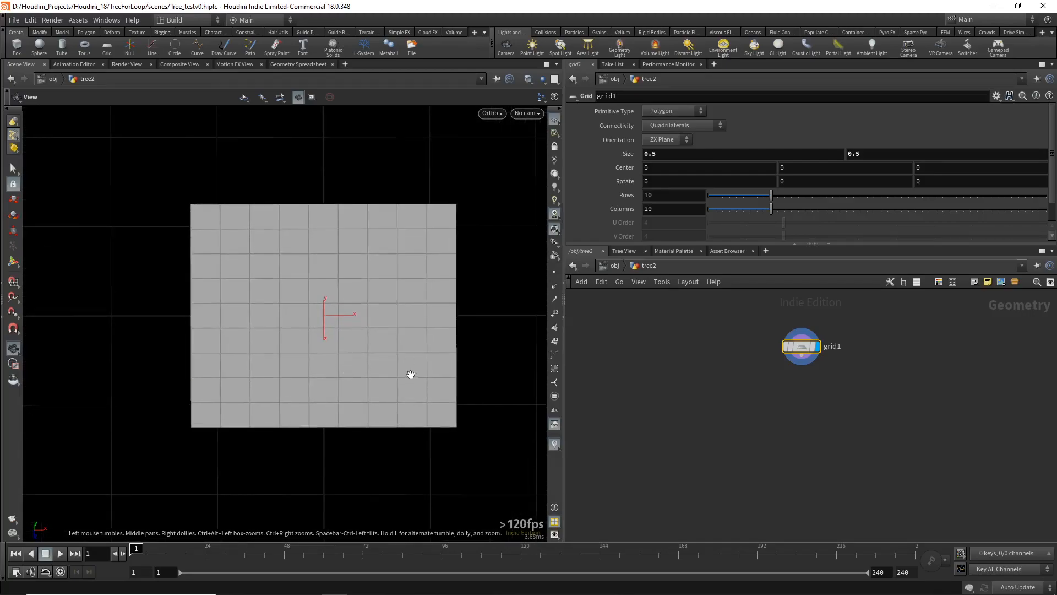
{"action": "scroll", "coordinate": [411, 369], "scroll_direction": "up", "scroll_amount": 1}
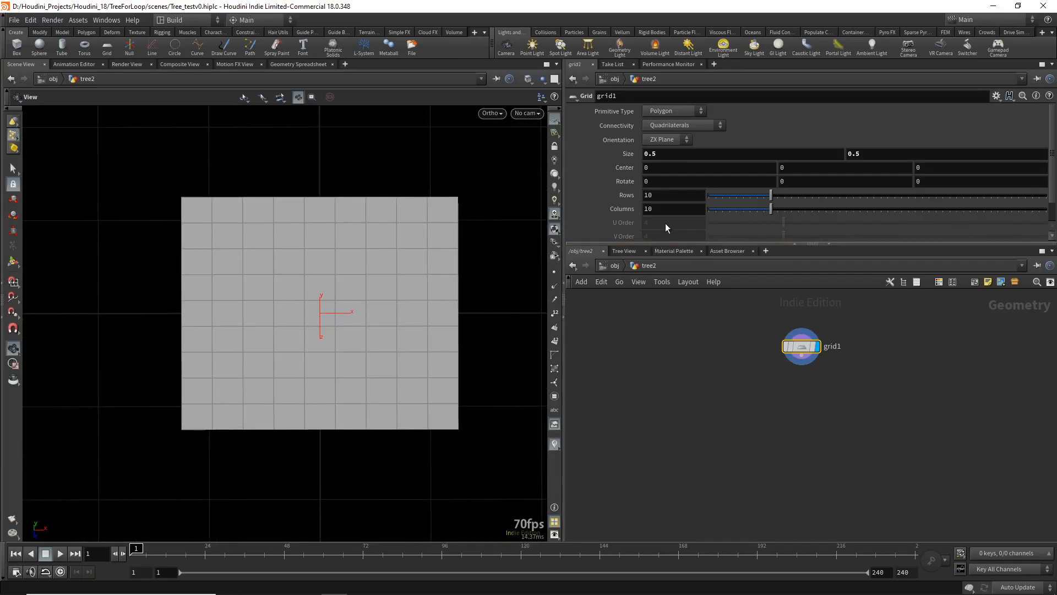
{"action": "left_click", "coordinate": [668, 195]}
{"action": "type", "text": "4"}
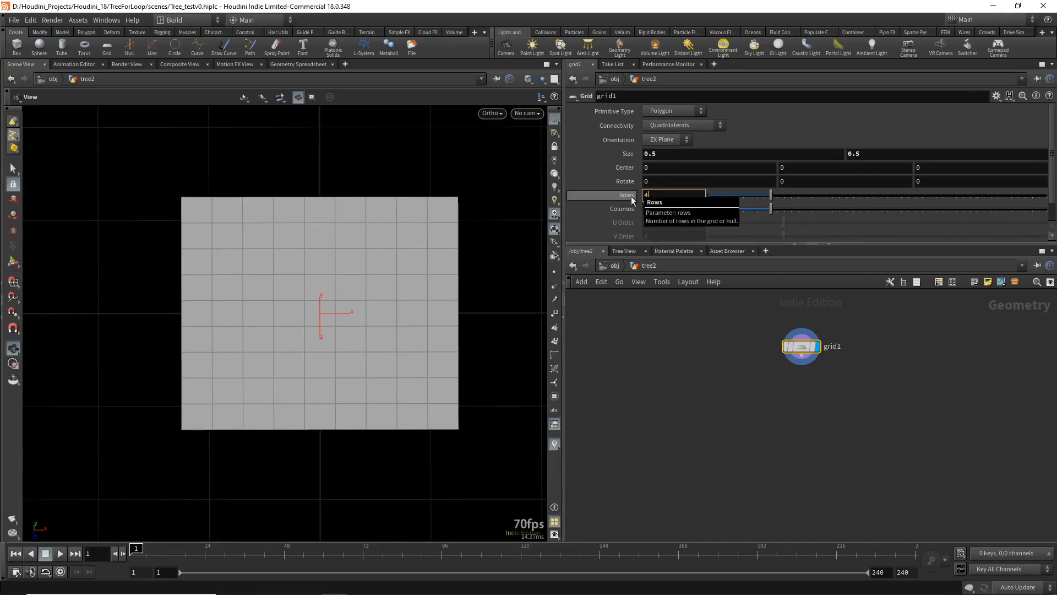
{"action": "key", "text": "Return"}
{"action": "type", "text": "5"}
{"action": "key", "text": "Return"}
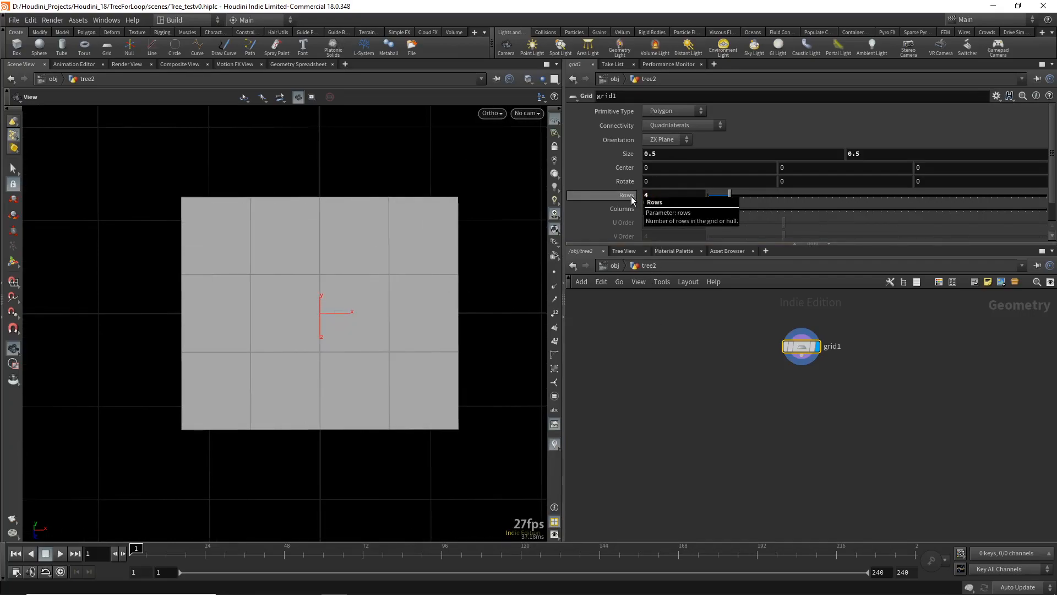
Reduce the grid's rows to 3
{"action": "left_click", "coordinate": [635, 196]}
{"action": "type", "text": "3"}
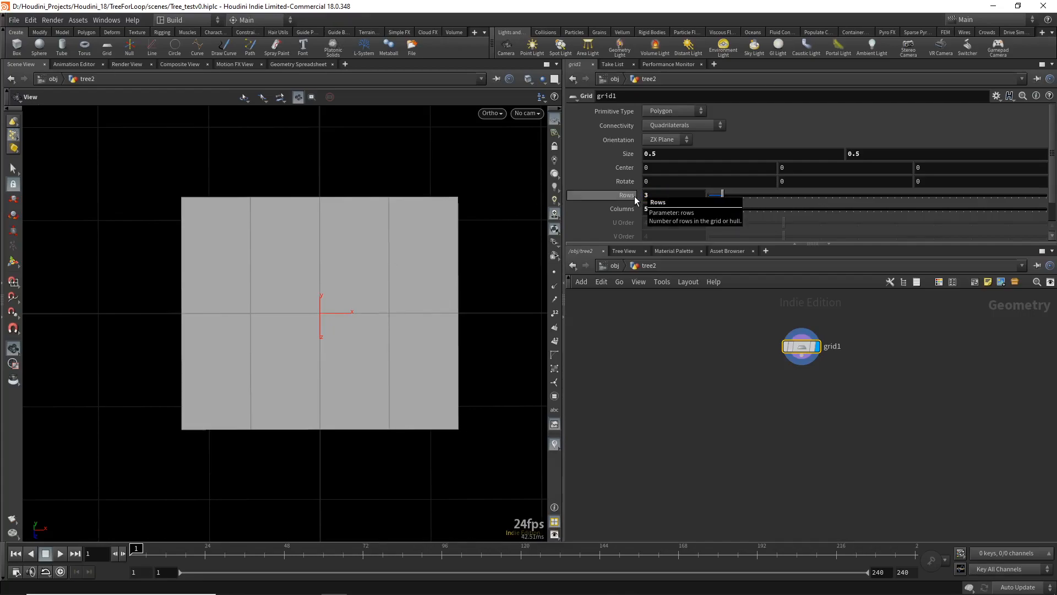
{"action": "key", "text": "Return"}
Select the six points in the grid's two columns on the positive X side and scale them to about 0.14 along Z
{"action": "middle_click_drag", "start_coordinate": [445, 283], "coordinate": [391, 271]}
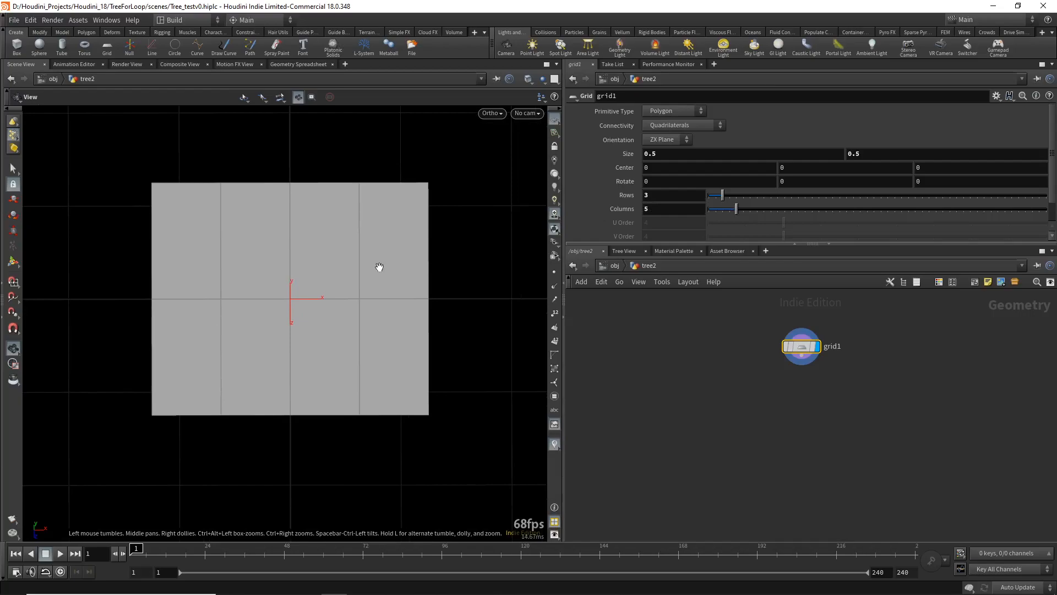
{"action": "left_click_drag", "start_coordinate": [378, 331], "coordinate": [387, 215]}
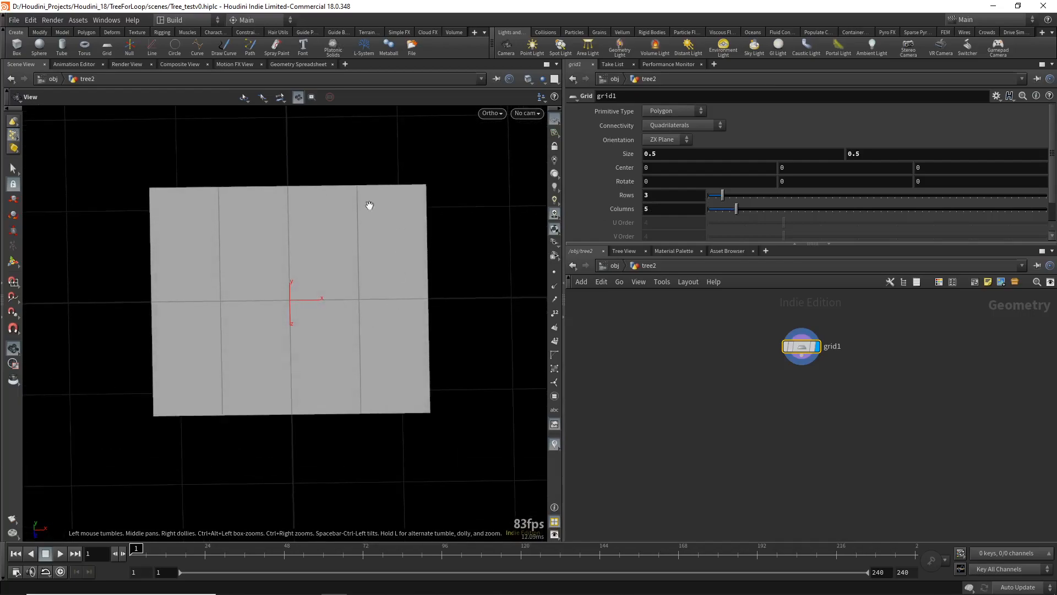
{"action": "left_click_drag", "start_coordinate": [227, 292], "coordinate": [190, 302]}
{"action": "left_click", "coordinate": [802, 355]}
{"action": "left_click", "coordinate": [804, 380]}
{"action": "key", "text": "Escape"}
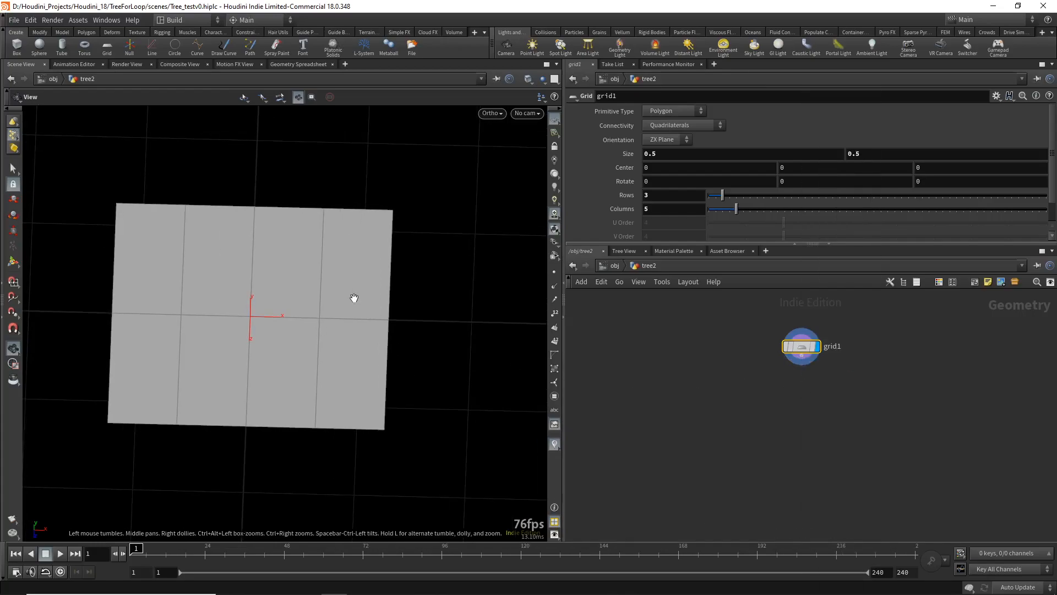
{"action": "key", "text": "s"}
{"action": "left_click_drag", "start_coordinate": [382, 325], "coordinate": [384, 307], "text": "alt"}
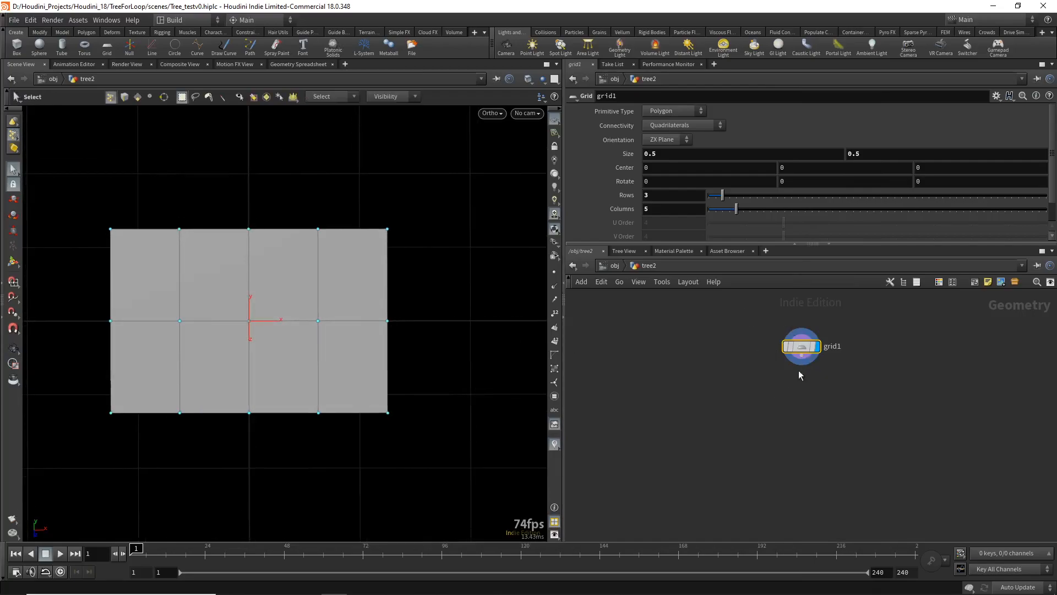
{"action": "left_click_drag", "start_coordinate": [414, 235], "coordinate": [303, 419]}
{"action": "left_click_drag", "start_coordinate": [413, 194], "coordinate": [297, 454]}
{"action": "key", "text": "e"}
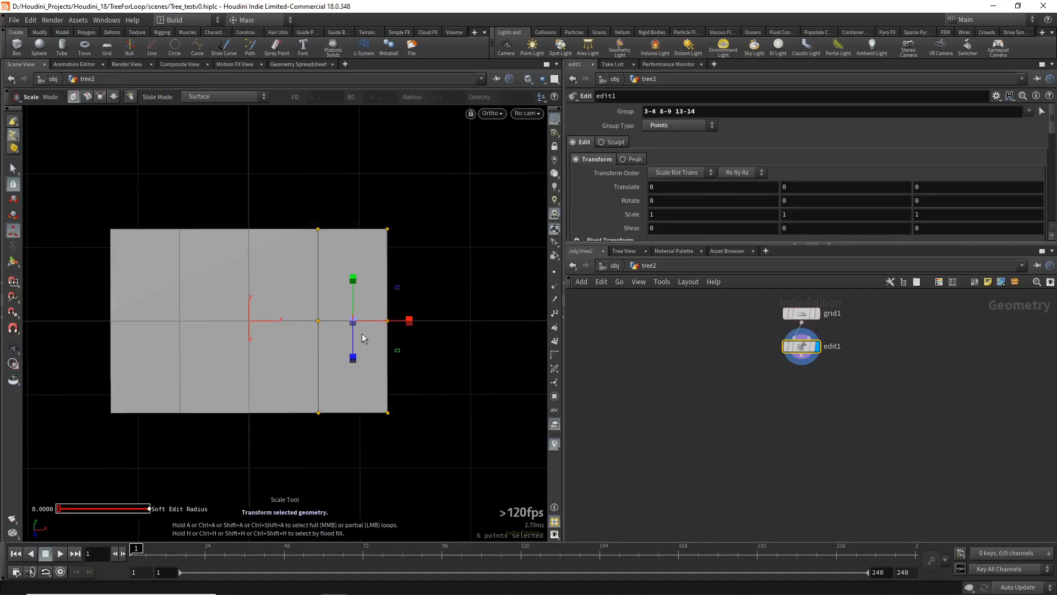
{"action": "left_click_drag", "start_coordinate": [352, 359], "coordinate": [354, 329]}
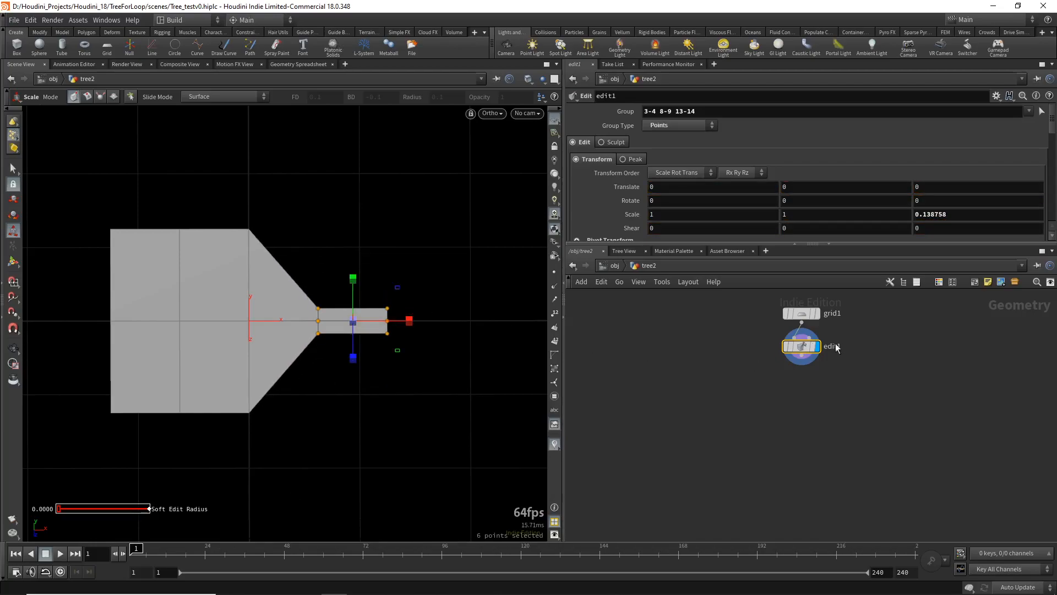
Display the grid1 node instead of the edit and open its parameters
{"action": "left_click", "coordinate": [817, 317]}
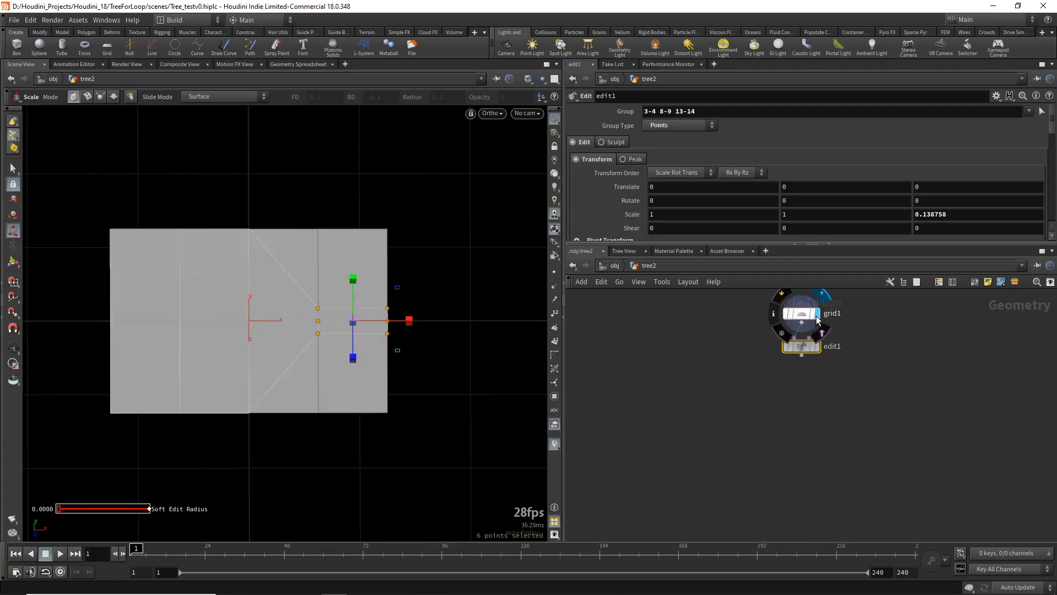
{"action": "key", "text": "Escape"}
{"action": "left_click", "coordinate": [802, 315]}
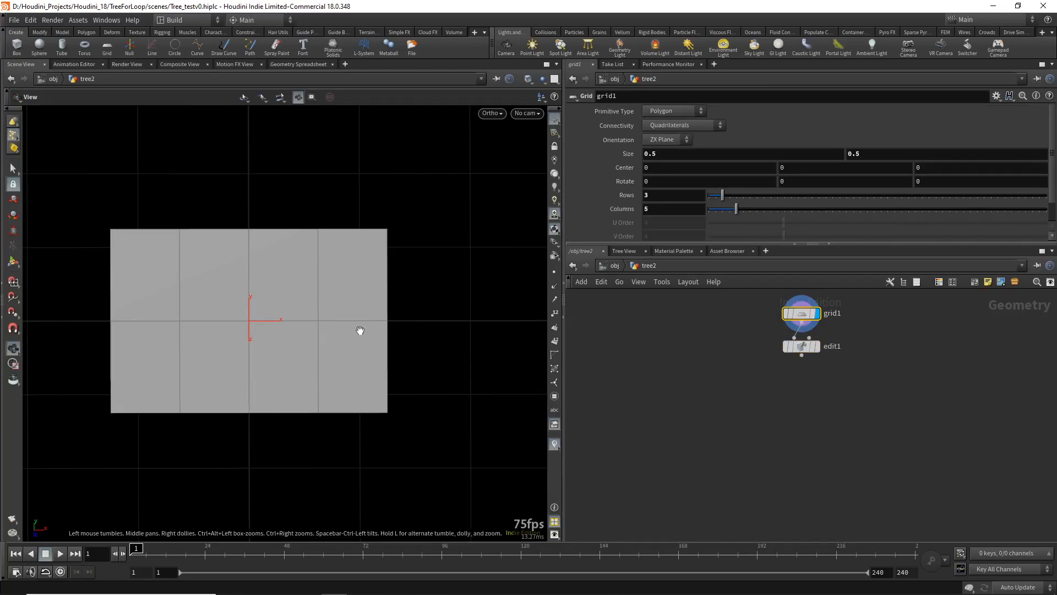
Try the expression $XMAX for the grid's X center, and remove it from the parameter
{"action": "left_click_drag", "start_coordinate": [654, 170], "coordinate": [626, 171]}
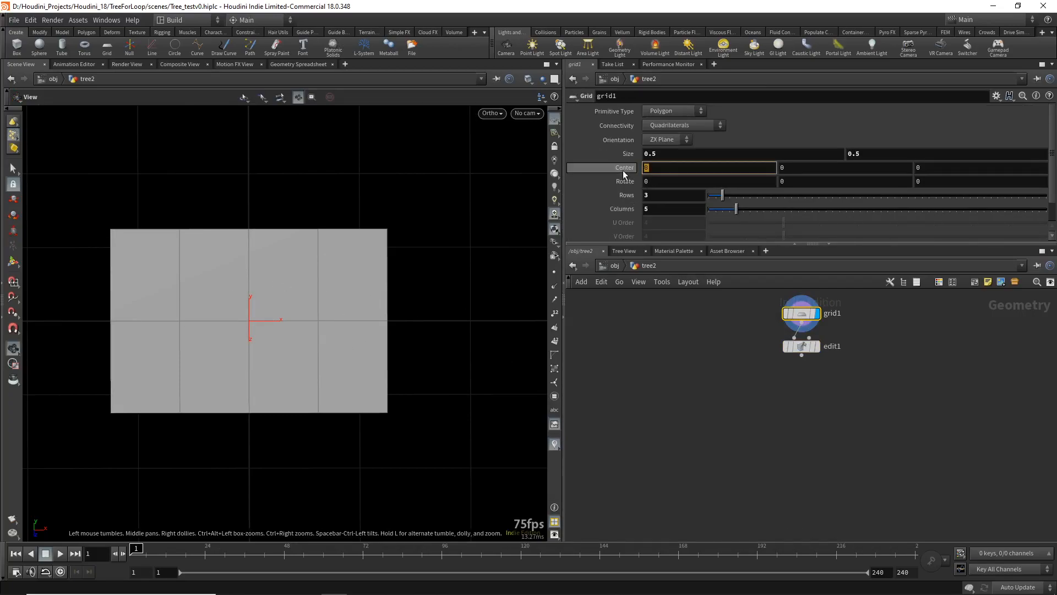
{"action": "type", "text": "£"}
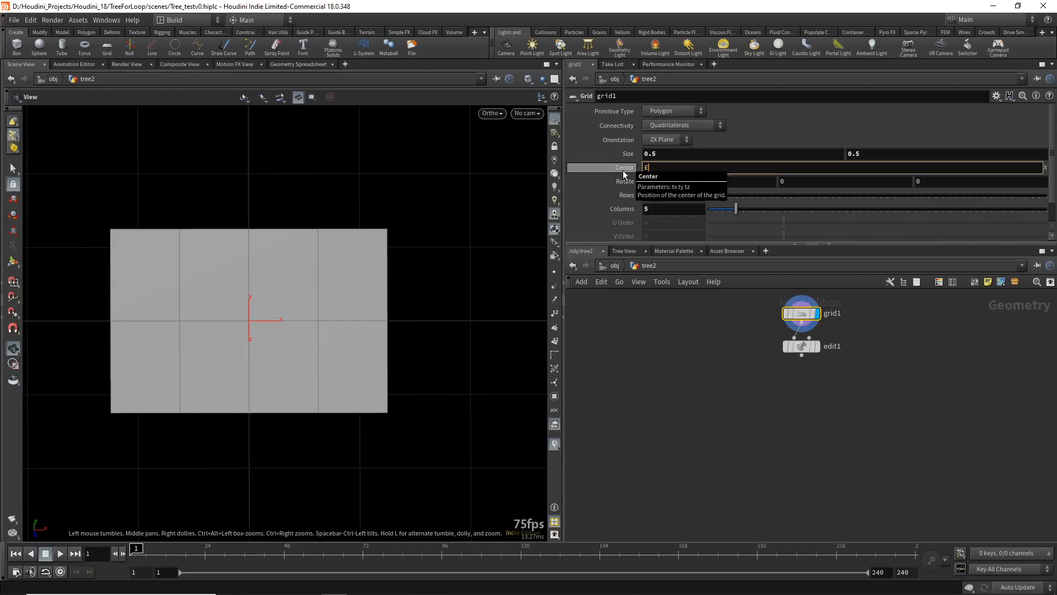
{"action": "type", "text": "$XMAX"}
{"action": "key", "text": "Return"}
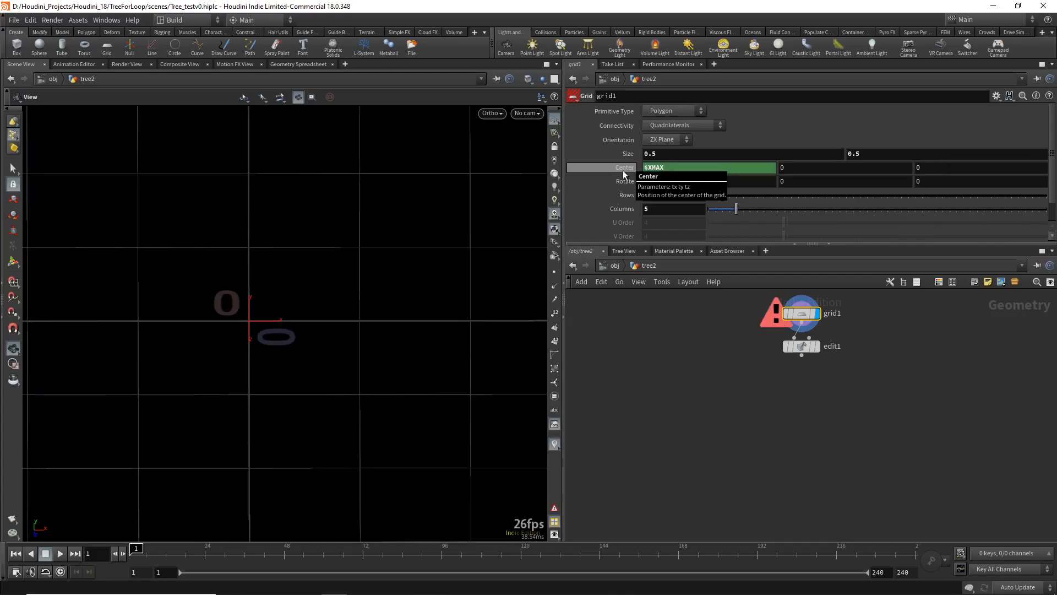
{"action": "left_click", "coordinate": [675, 168]}
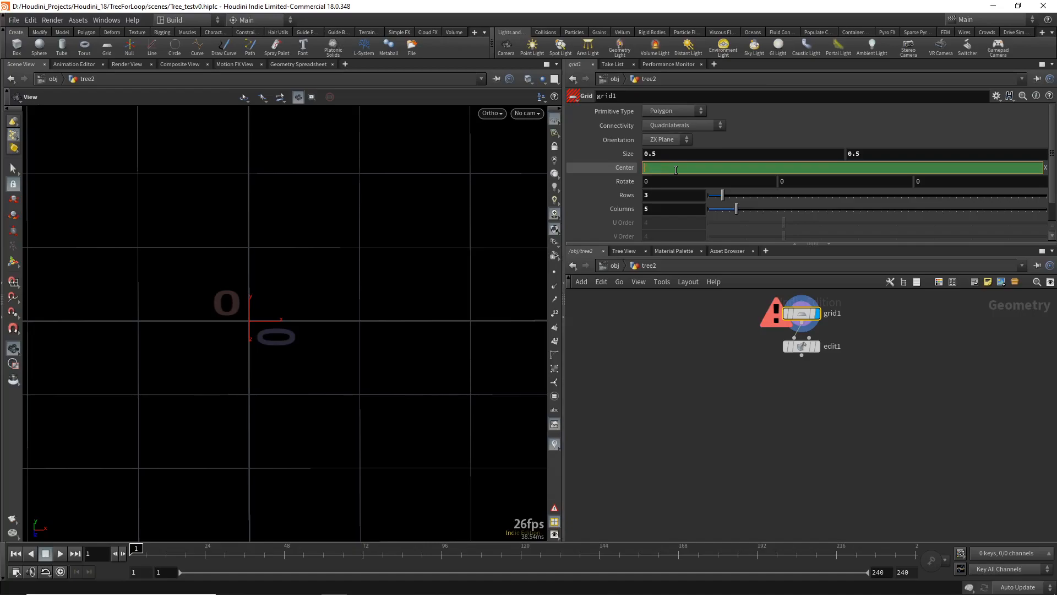
{"action": "key", "text": "Escape"}
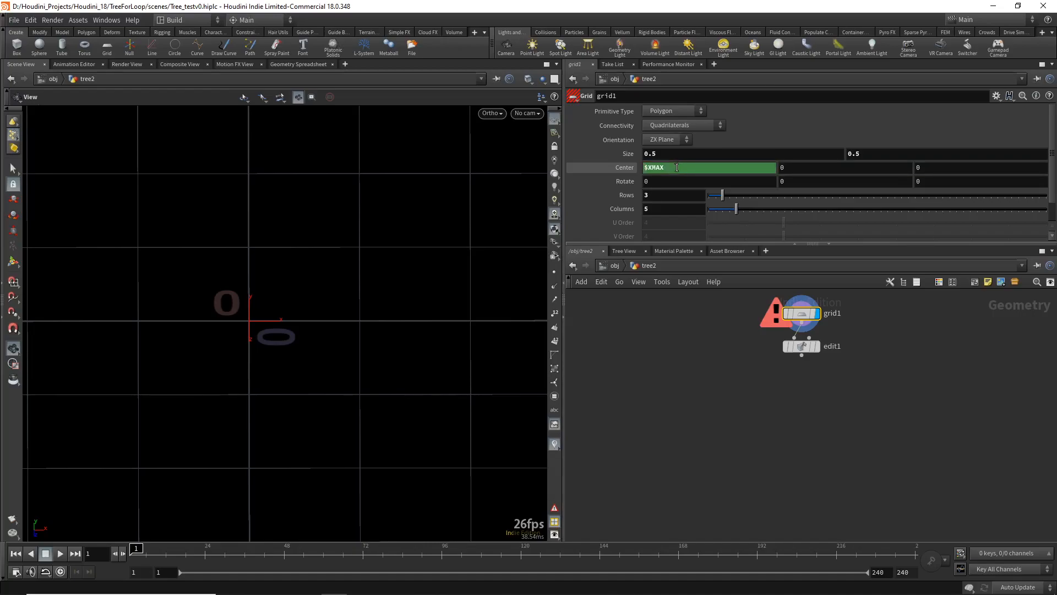
{"action": "right_click", "coordinate": [677, 167]}
{"action": "left_click", "coordinate": [718, 290]}
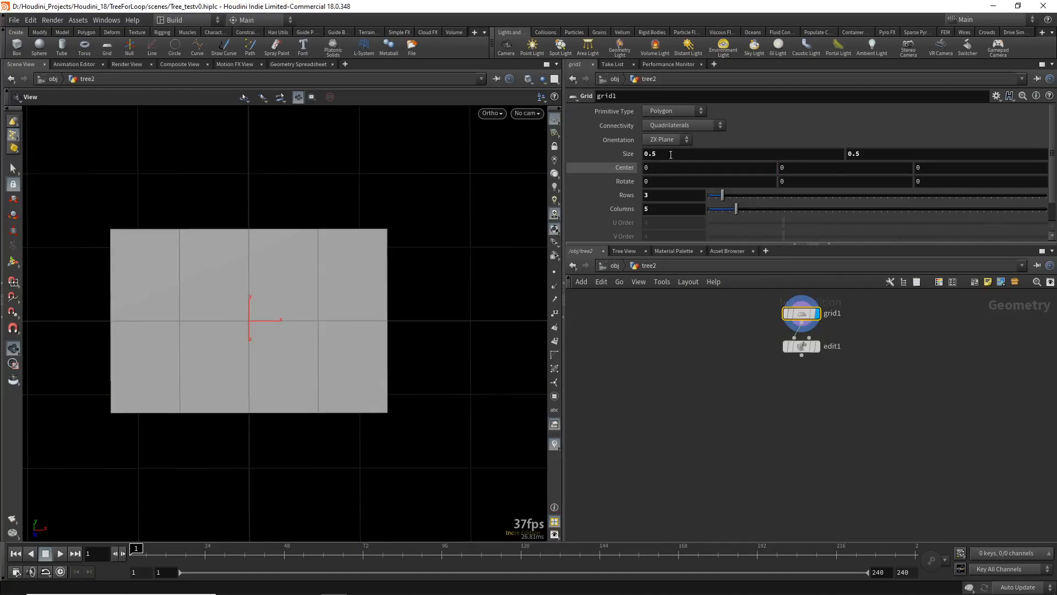
Link the grid's X center to its X size with a relative reference, ch("sizex")
{"action": "right_click", "coordinate": [668, 155]}
{"action": "left_click", "coordinate": [717, 227]}
{"action": "right_click", "coordinate": [658, 168]}
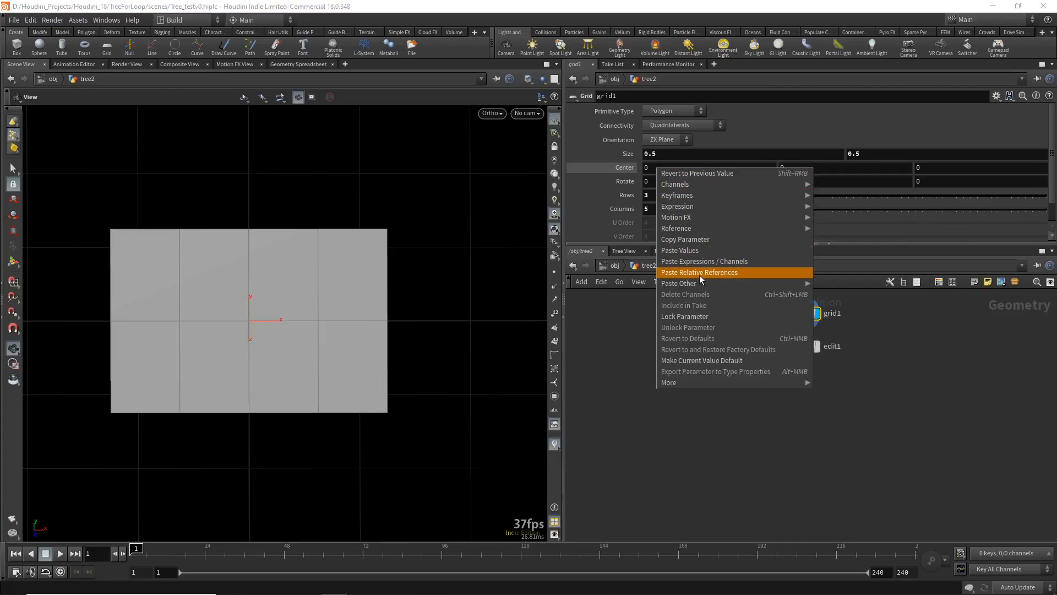
{"action": "left_click", "coordinate": [699, 275]}
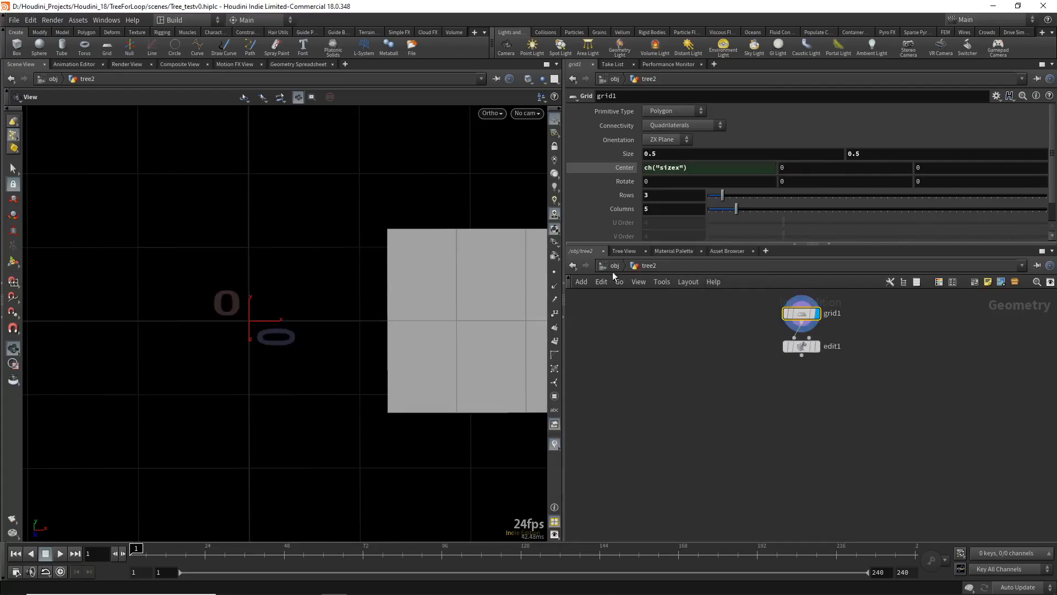
Change the grid's X center expression to -ch("sizex")*.5 so the grid's edge sits at the origin
{"action": "left_click", "coordinate": [643, 167]}
{"action": "type", "text": "-"}
{"action": "key", "text": "Return"}
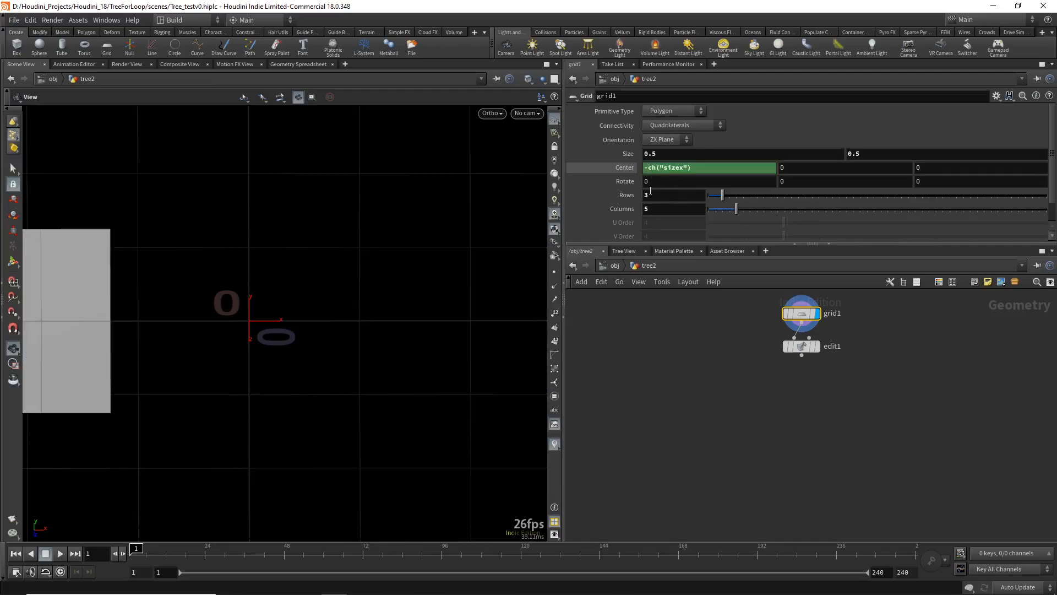
{"action": "left_click", "coordinate": [704, 167]}
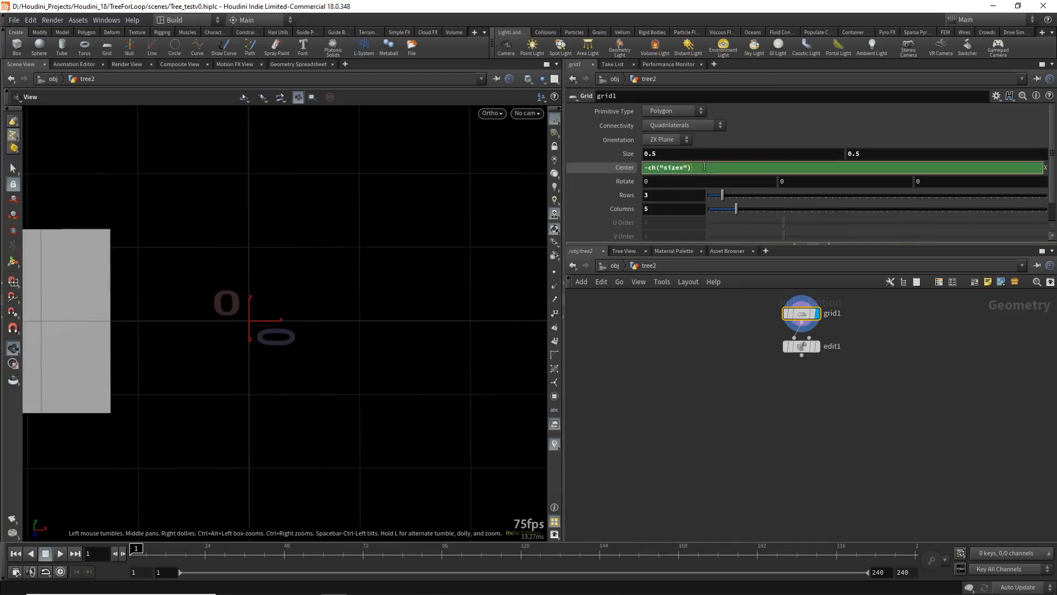
{"action": "key", "text": "BackSpace"}
{"action": "key", "text": "BackSpace"}
{"action": "type", "text": "*.5"}
{"action": "key", "text": "Return"}
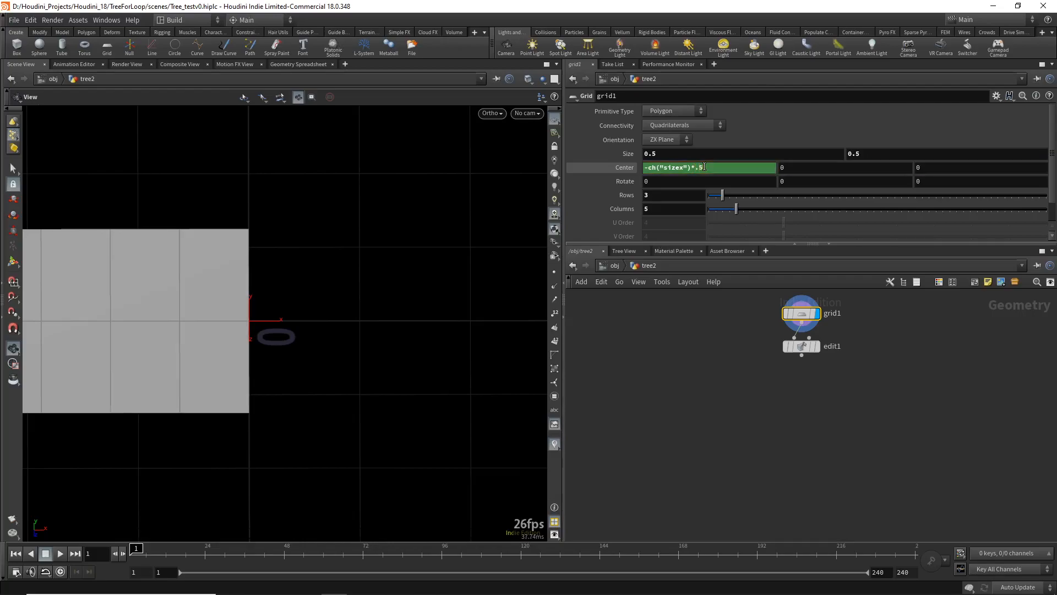
{"action": "middle_click_drag", "start_coordinate": [208, 298], "coordinate": [321, 290]}
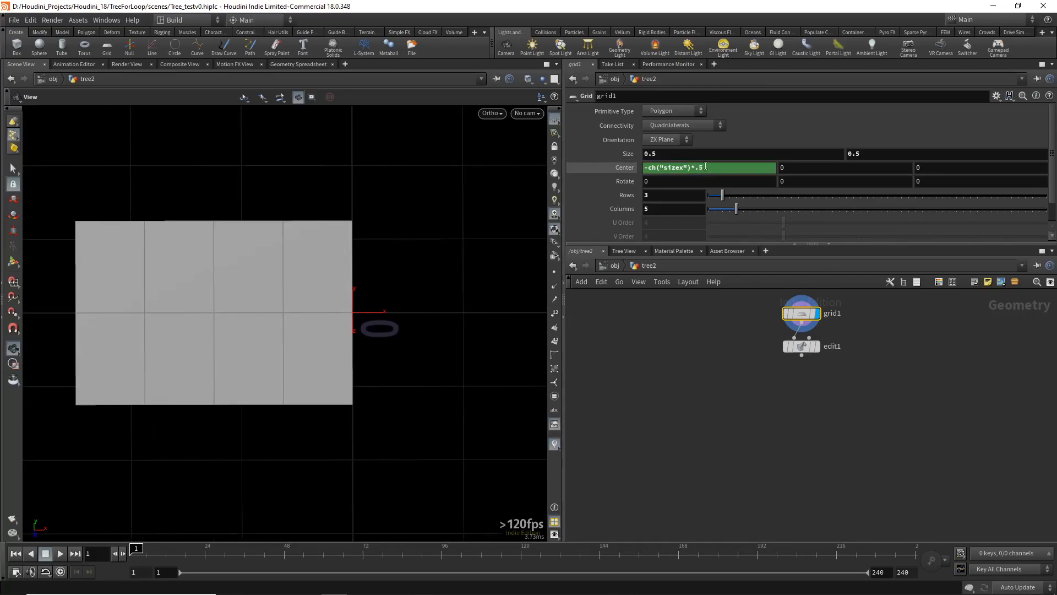
Display the edit1 node and select it to open its parameters
{"action": "left_click", "coordinate": [816, 346]}
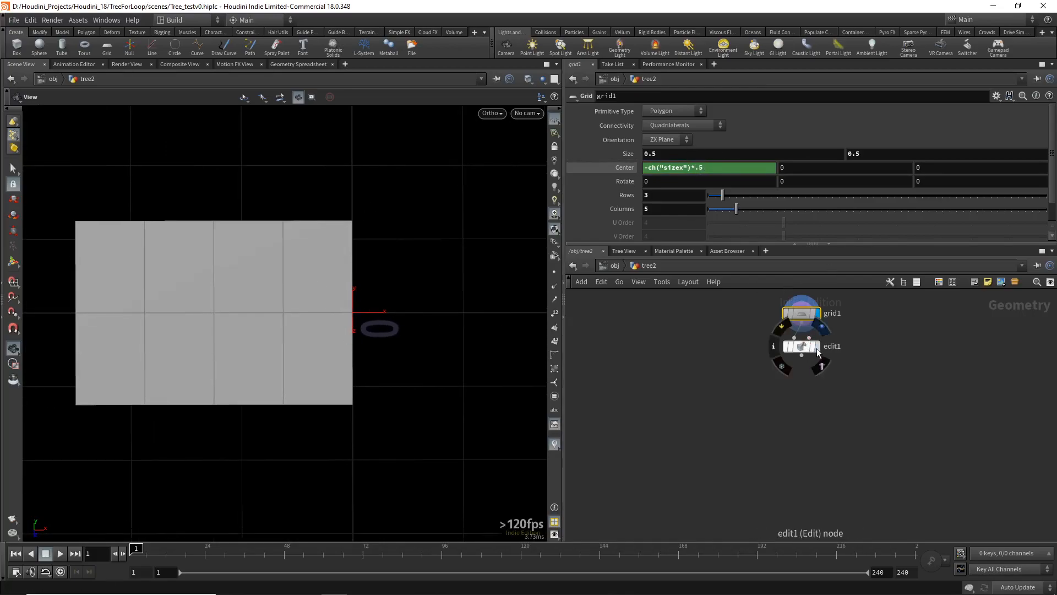
{"action": "middle_click_drag", "start_coordinate": [302, 374], "coordinate": [347, 418]}
{"action": "right_click_drag", "start_coordinate": [347, 417], "coordinate": [348, 397]}
{"action": "middle_click_drag", "start_coordinate": [356, 384], "coordinate": [382, 360]}
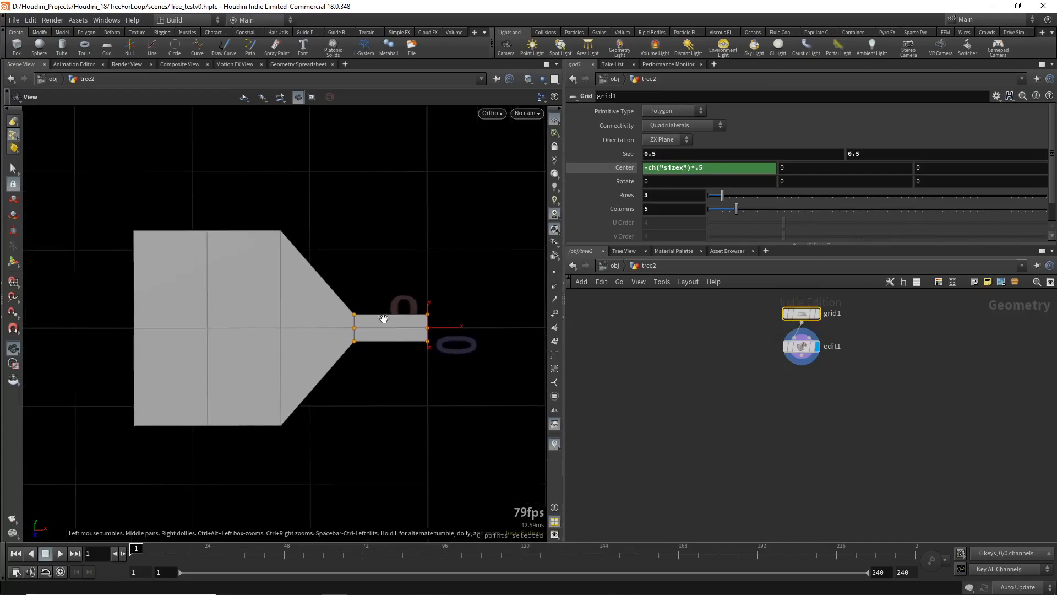
{"action": "left_click", "coordinate": [13, 167]}
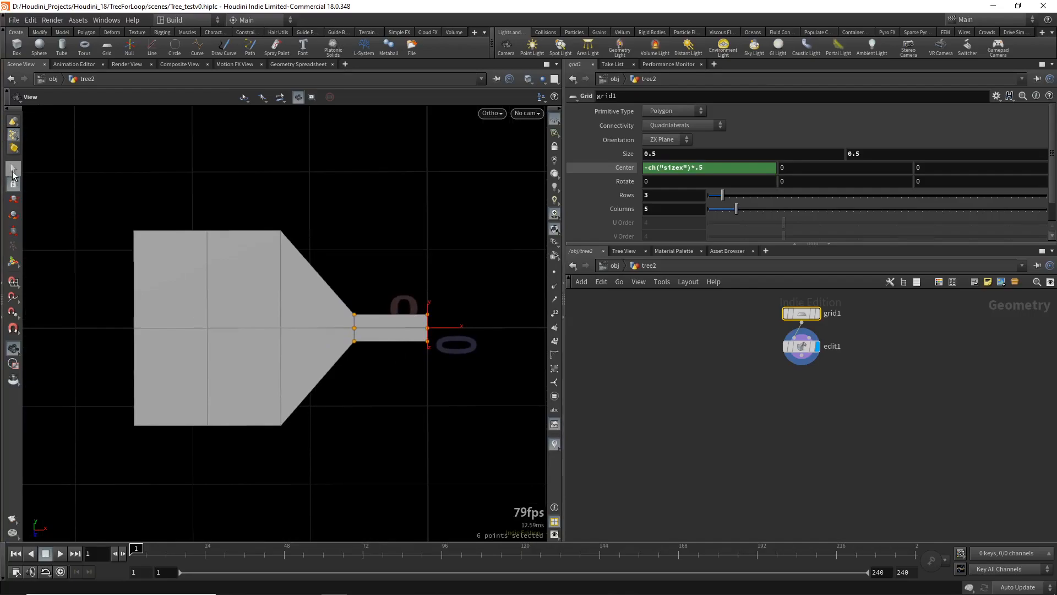
{"action": "left_click", "coordinate": [801, 346]}
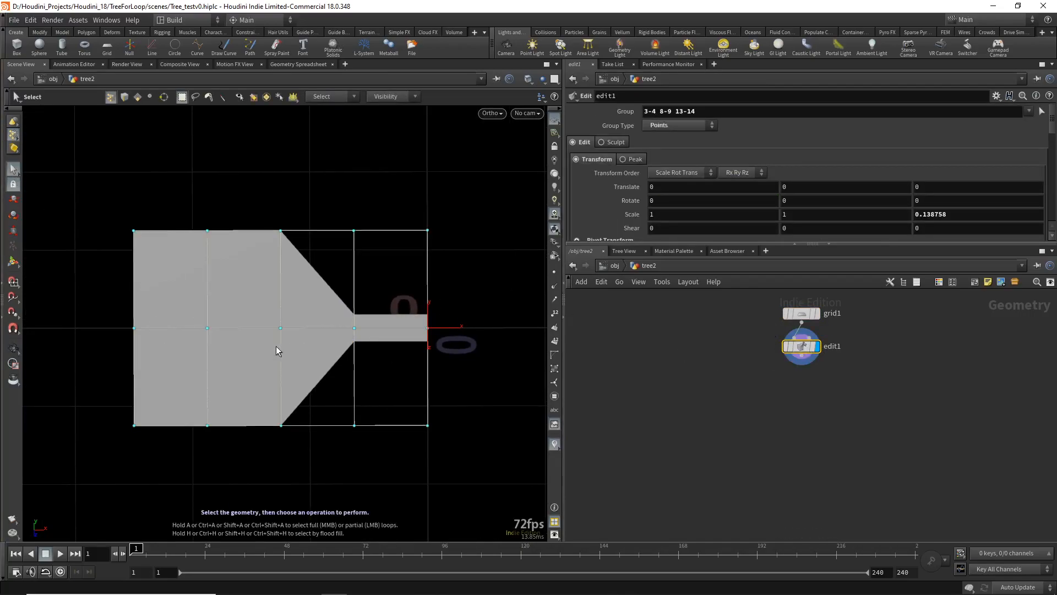
{"action": "key", "text": "Escape"}
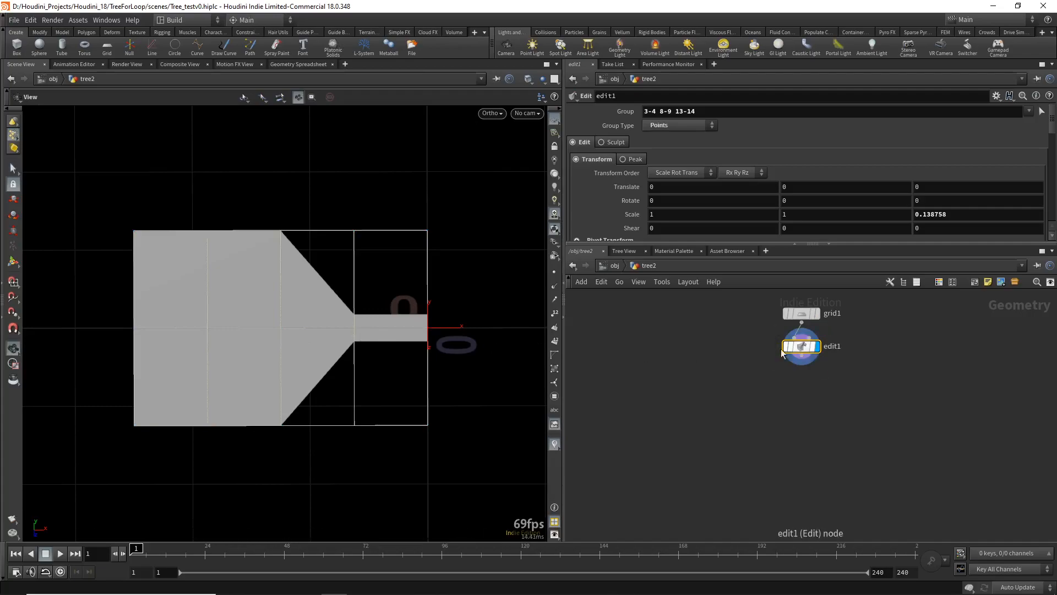
Reactivate edit1's transform handle in the viewport and select the six narrow stem points with the Scale tool
{"action": "left_click", "coordinate": [801, 313]}
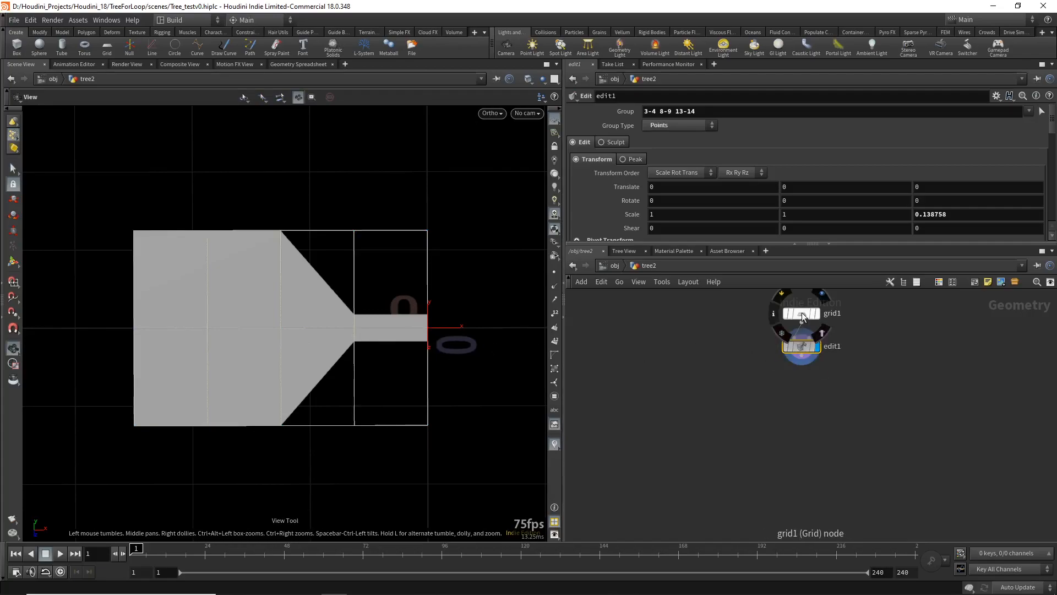
{"action": "key", "text": "s"}
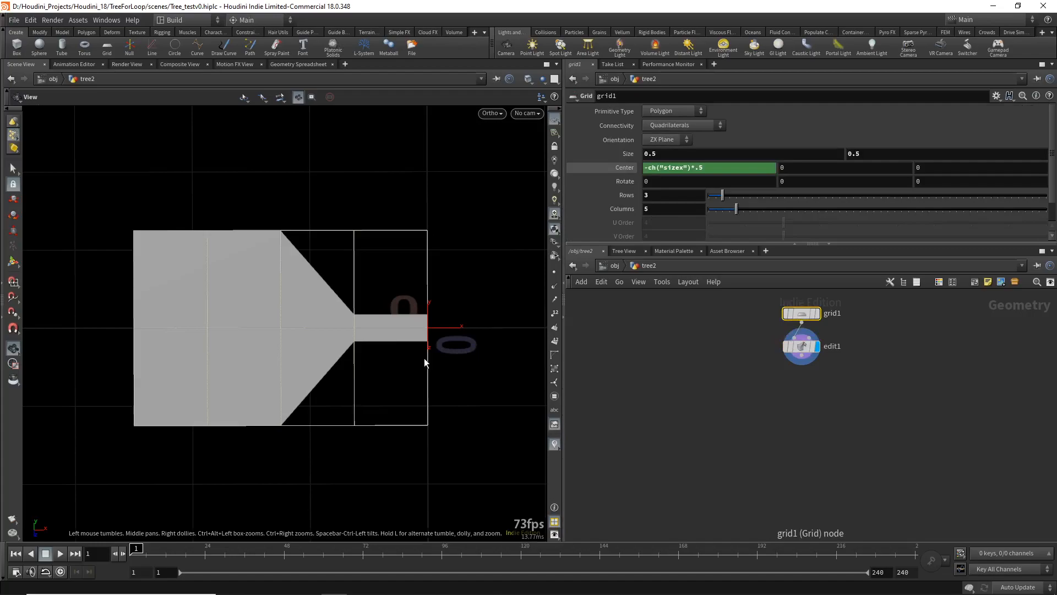
{"action": "key", "text": "Escape"}
{"action": "left_click", "coordinate": [810, 347]}
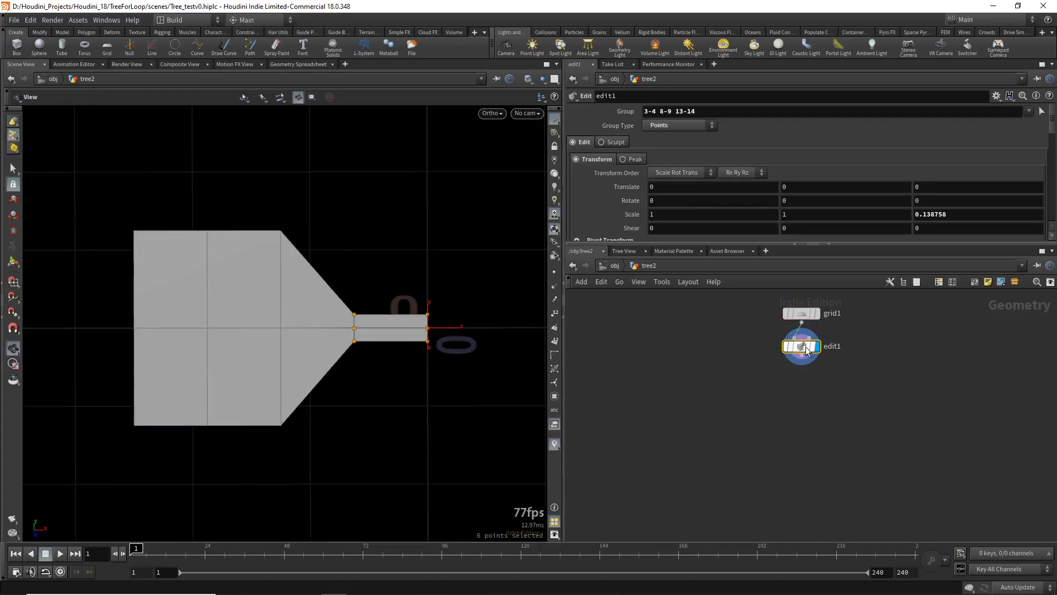
{"action": "key", "text": "Return"}
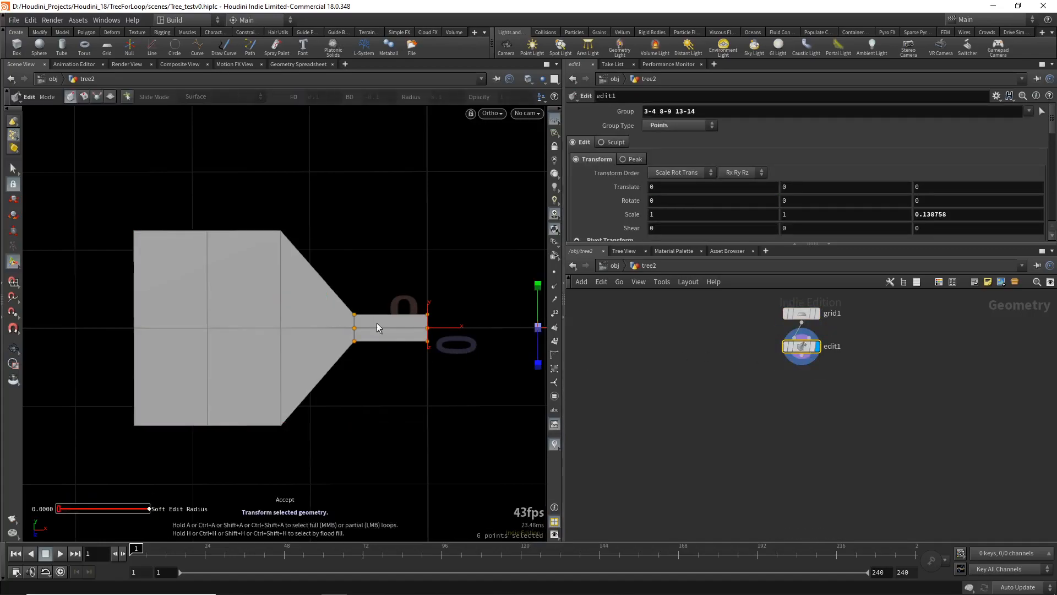
{"action": "scroll", "coordinate": [377, 341], "scroll_direction": "down", "scroll_amount": 3}
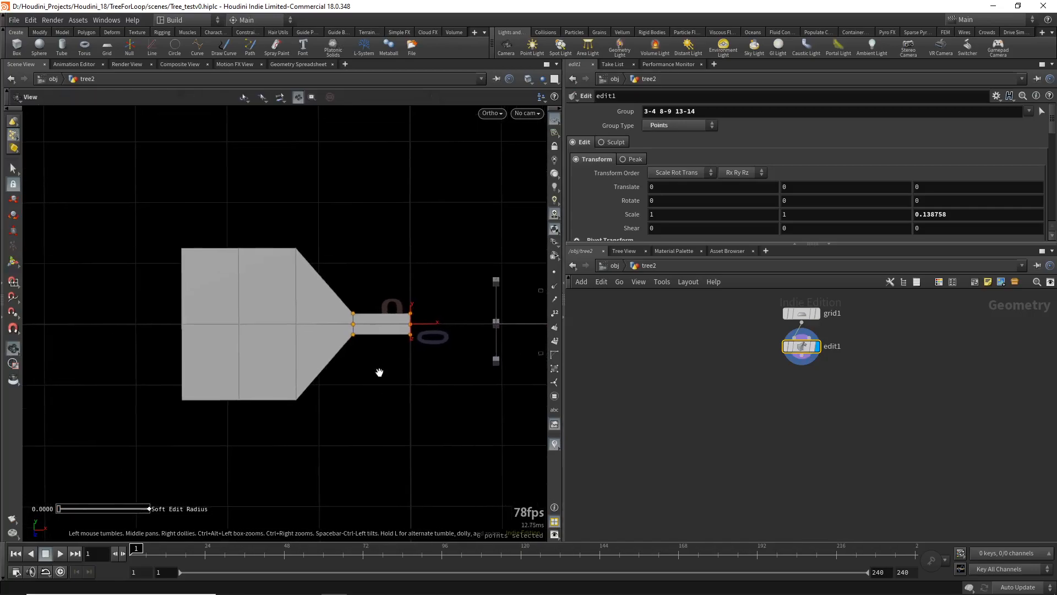
{"action": "left_click", "coordinate": [17, 167]}
{"action": "left_click_drag", "start_coordinate": [342, 272], "coordinate": [428, 349]}
{"action": "key", "text": "e"}
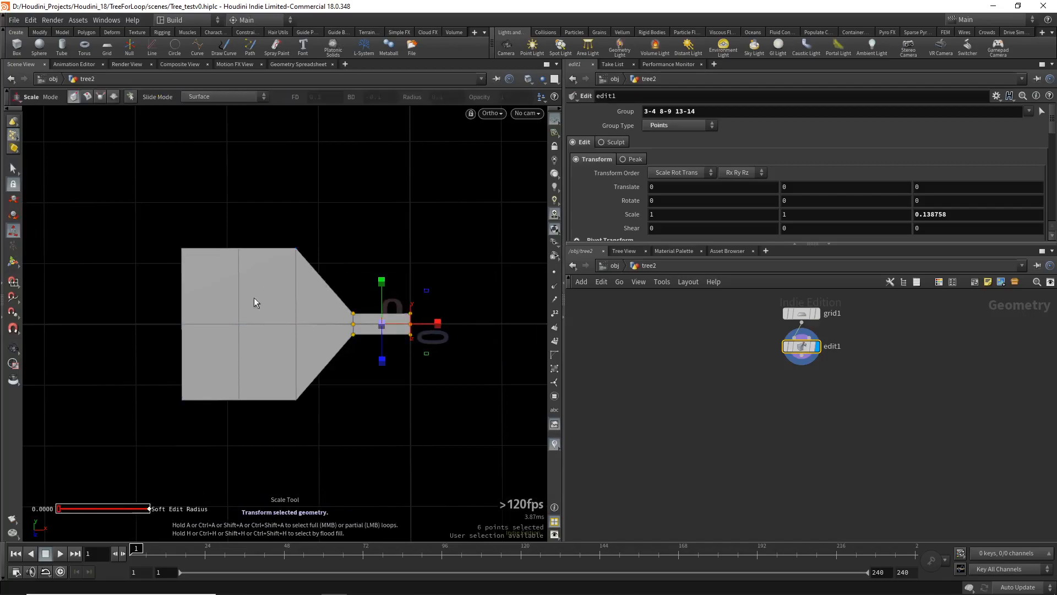
Select the middle point on the edge opposite the stem and move it outward along X to form the leaf tip
{"action": "left_click", "coordinate": [15, 167]}
{"action": "left_click_drag", "start_coordinate": [142, 292], "coordinate": [218, 362]}
{"action": "key", "text": "t"}
{"action": "left_click_drag", "start_coordinate": [237, 326], "coordinate": [124, 326]}
Select the two corner points beside the leaf tip and move them about -0.02 along X
{"action": "key", "text": "s"}
{"action": "left_click_drag", "start_coordinate": [164, 219], "coordinate": [205, 408]}
{"action": "key", "text": "t"}
{"action": "left_click_drag", "start_coordinate": [226, 322], "coordinate": [218, 323]}
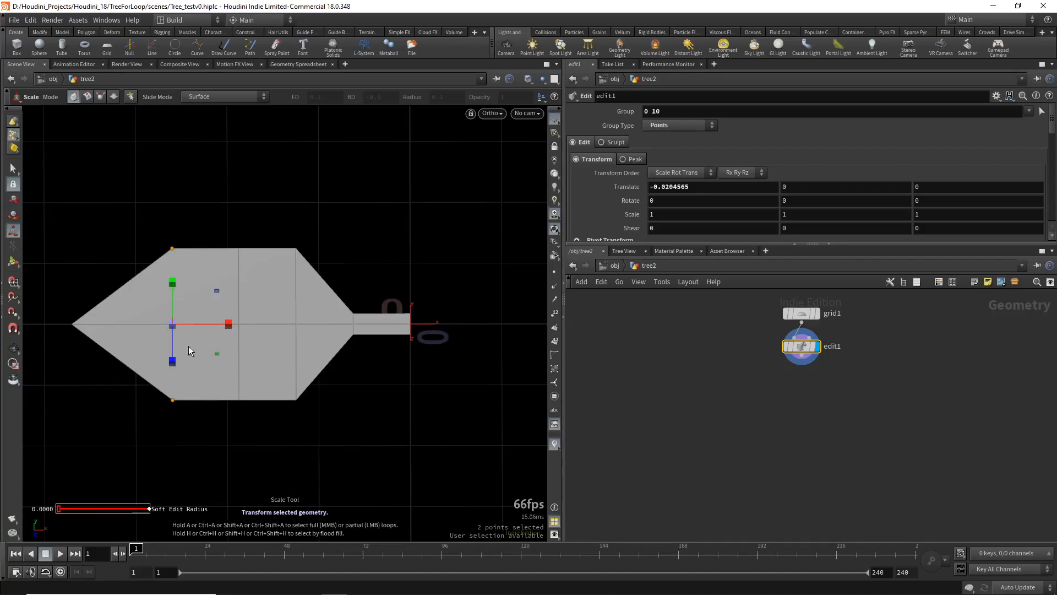
Scale the two corner points beside the tip to about 0.84 along Z
{"action": "key", "text": "r"}
{"action": "key", "text": "w"}
{"action": "key", "text": "w"}
{"action": "key", "text": "t"}
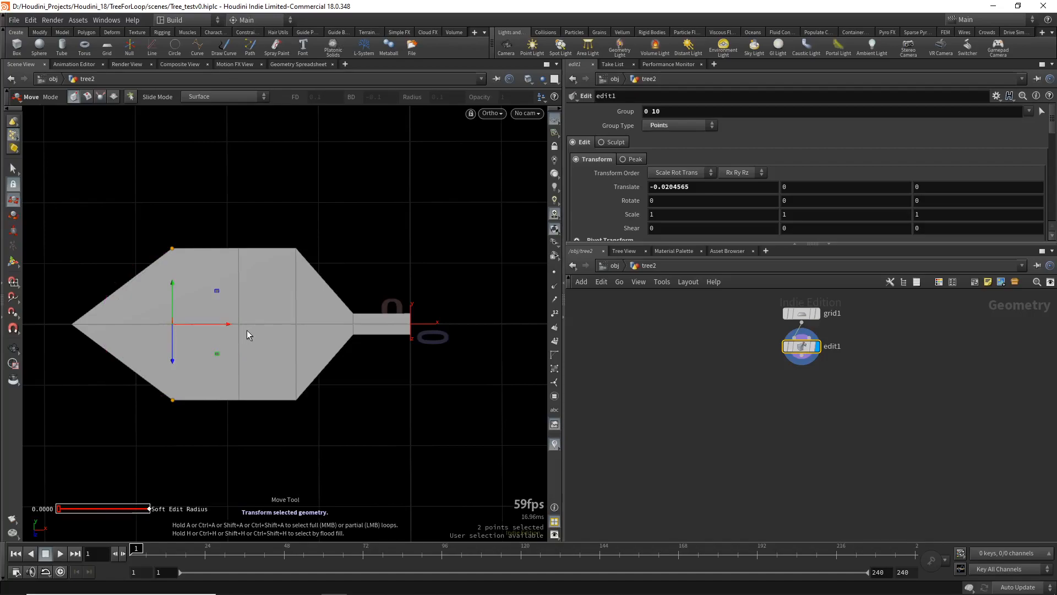
{"action": "key", "text": "r"}
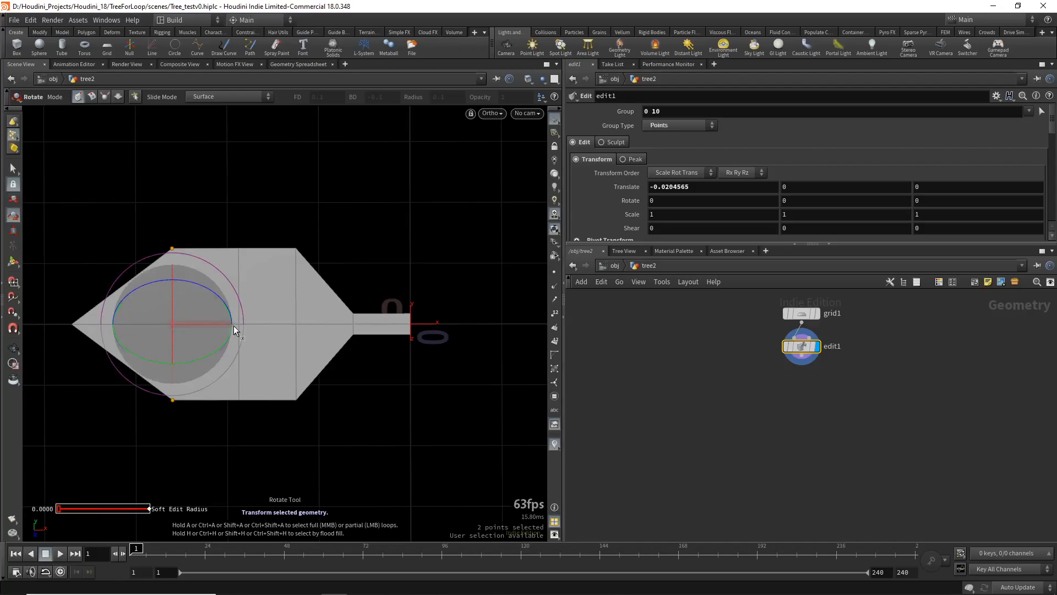
{"action": "key", "text": "e"}
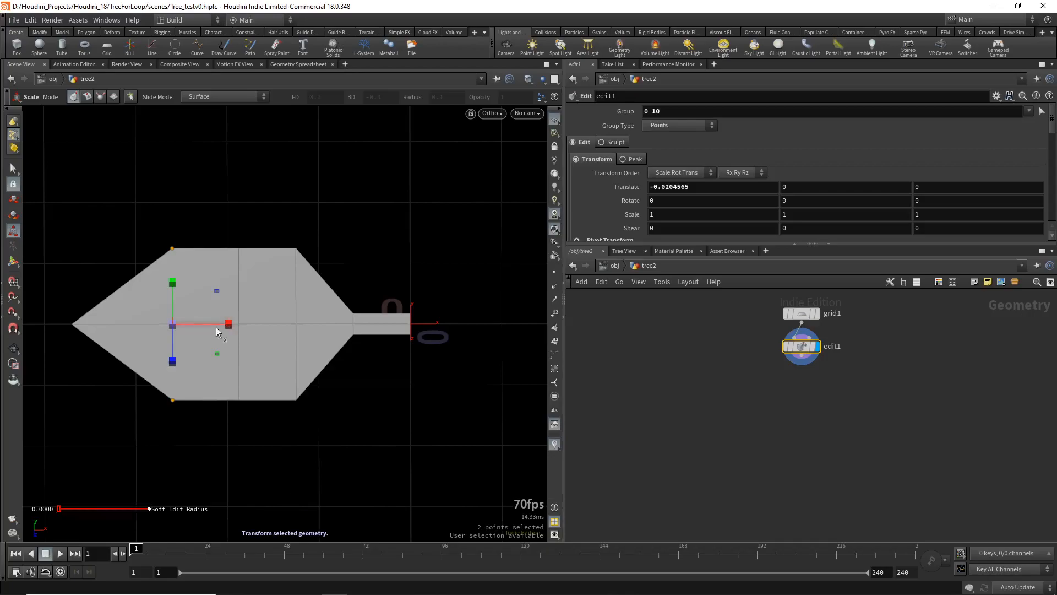
{"action": "key", "text": "t"}
{"action": "key", "text": "e"}
{"action": "left_click_drag", "start_coordinate": [174, 365], "coordinate": [176, 363]}
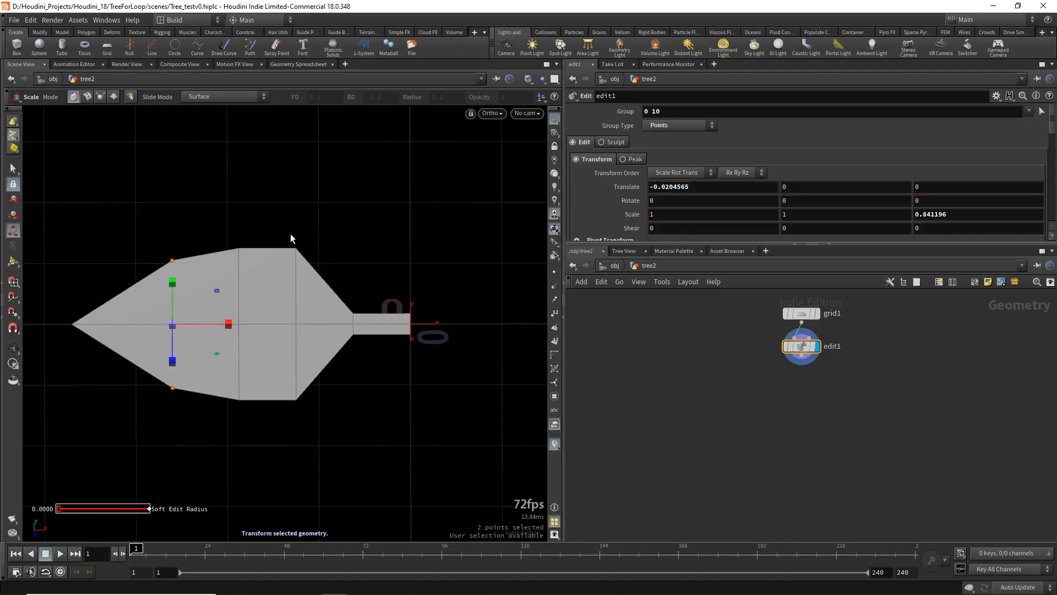
Select the three points of the column nearest the tip corners, scale them to about 1.2 along Z and move them about -0.01 along X
{"action": "key", "text": "s"}
{"action": "left_click_drag", "start_coordinate": [223, 221], "coordinate": [256, 441]}
{"action": "key", "text": "e"}
{"action": "left_click_drag", "start_coordinate": [241, 367], "coordinate": [243, 378]}
{"action": "key", "text": "t"}
{"action": "left_click_drag", "start_coordinate": [297, 325], "coordinate": [292, 325]}
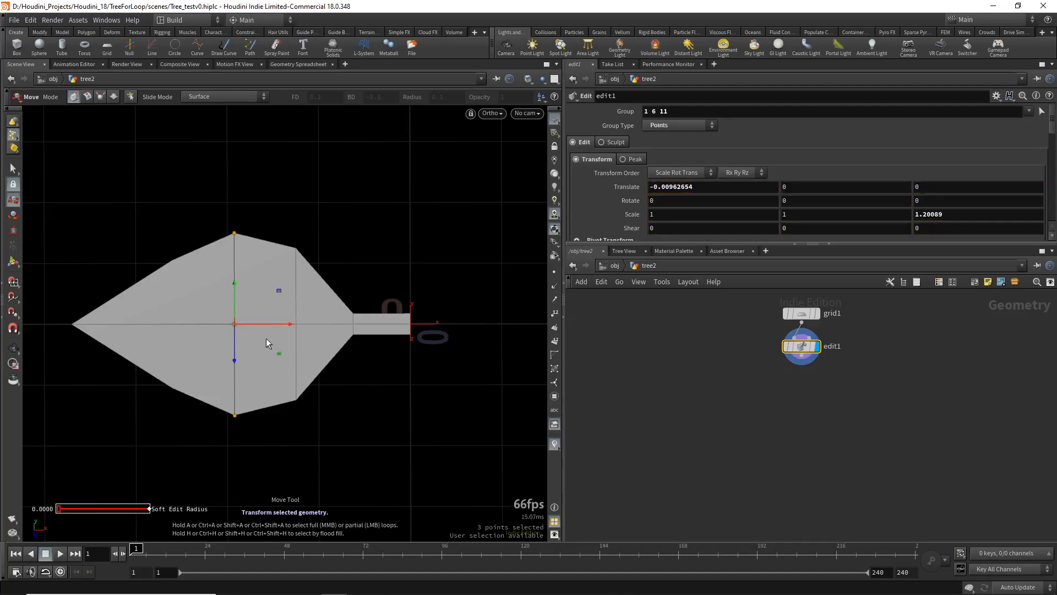
Select the six outer edge points of the leaf blade and raise them about 0.033 along Y
{"action": "key", "text": "s"}
{"action": "left_click_drag", "start_coordinate": [288, 214], "coordinate": [325, 432]}
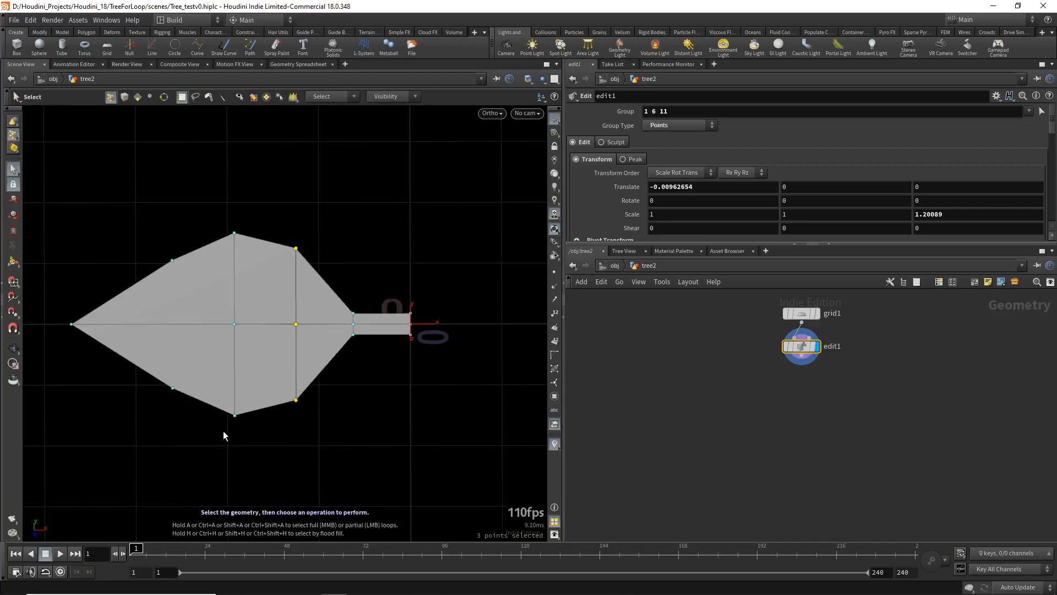
{"action": "left_click_drag", "start_coordinate": [144, 467], "coordinate": [293, 406]}
{"action": "left_click_drag", "start_coordinate": [127, 196], "coordinate": [350, 298]}
{"action": "left_click_drag", "start_coordinate": [363, 399], "coordinate": [362, 355], "text": "alt"}
{"action": "key", "text": "t"}
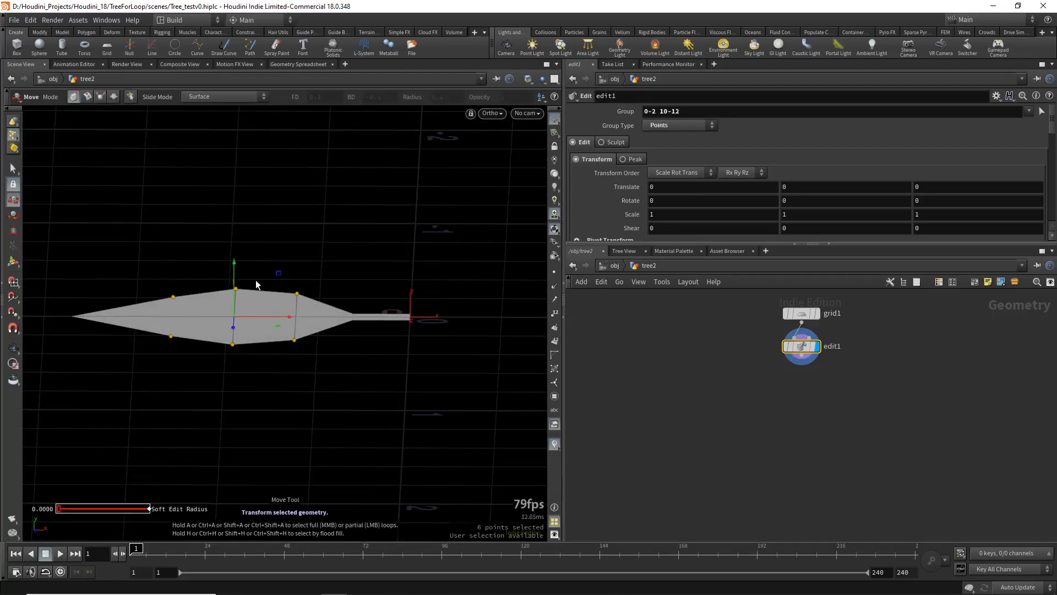
{"action": "left_click_drag", "start_coordinate": [233, 266], "coordinate": [232, 252]}
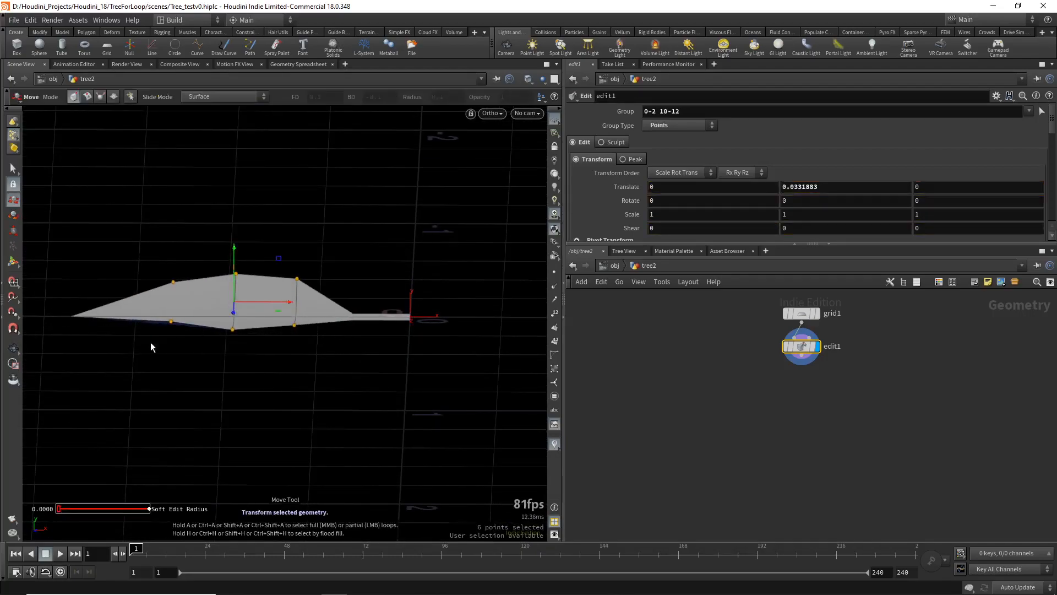
Select the leaf's tip point and raise it about 0.04 along Y
{"action": "key", "text": "s"}
{"action": "left_click", "coordinate": [66, 317]}
{"action": "key", "text": "t"}
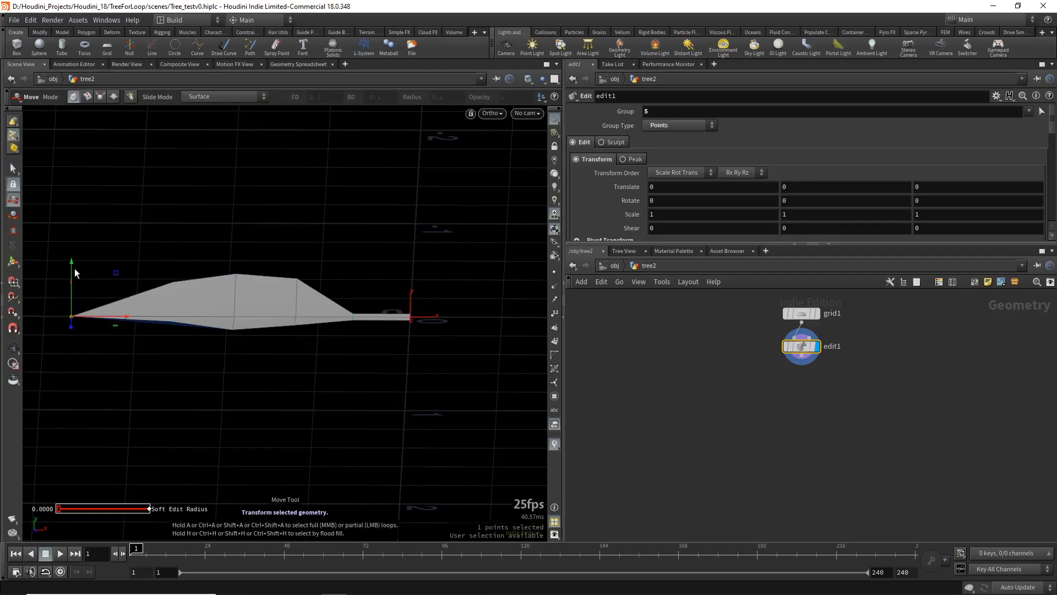
{"action": "left_click_drag", "start_coordinate": [73, 261], "coordinate": [73, 243]}
{"action": "left_click_drag", "start_coordinate": [163, 379], "coordinate": [163, 361], "text": "alt"}
{"action": "key", "text": "t"}
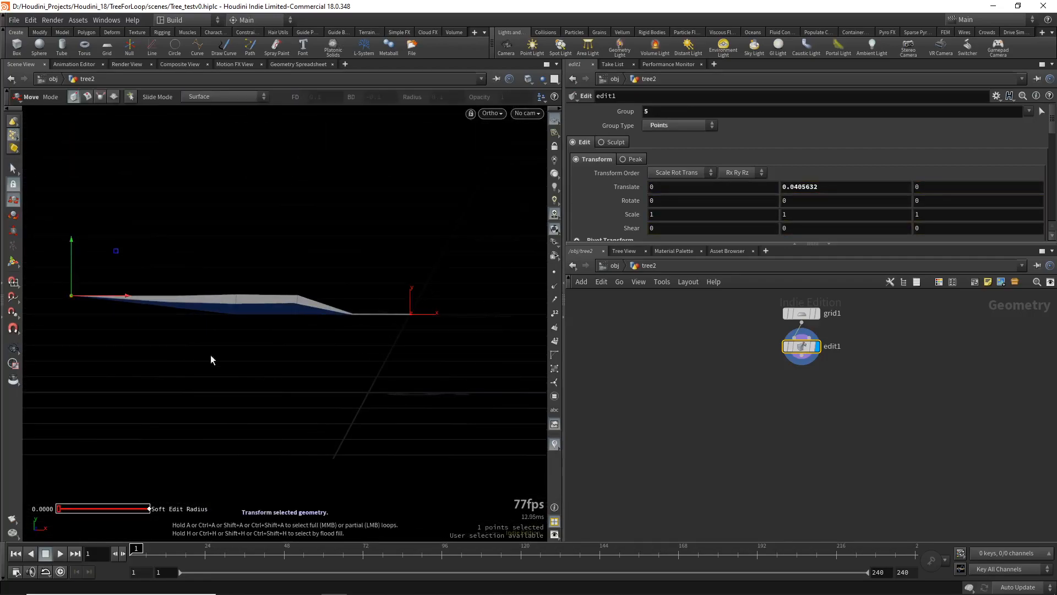
In the Front view, select the nine leaf blade points excluding the stem and set the handle alignment to Component
{"action": "left_click", "coordinate": [496, 114]}
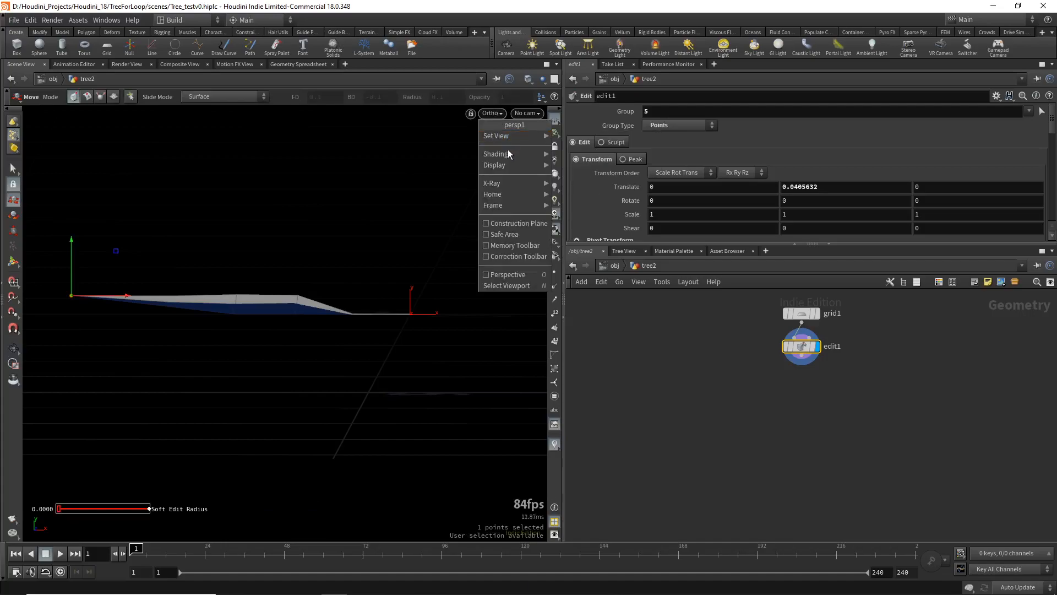
{"action": "mouse_move", "coordinate": [512, 136]}
{"action": "left_click", "coordinate": [586, 160]}
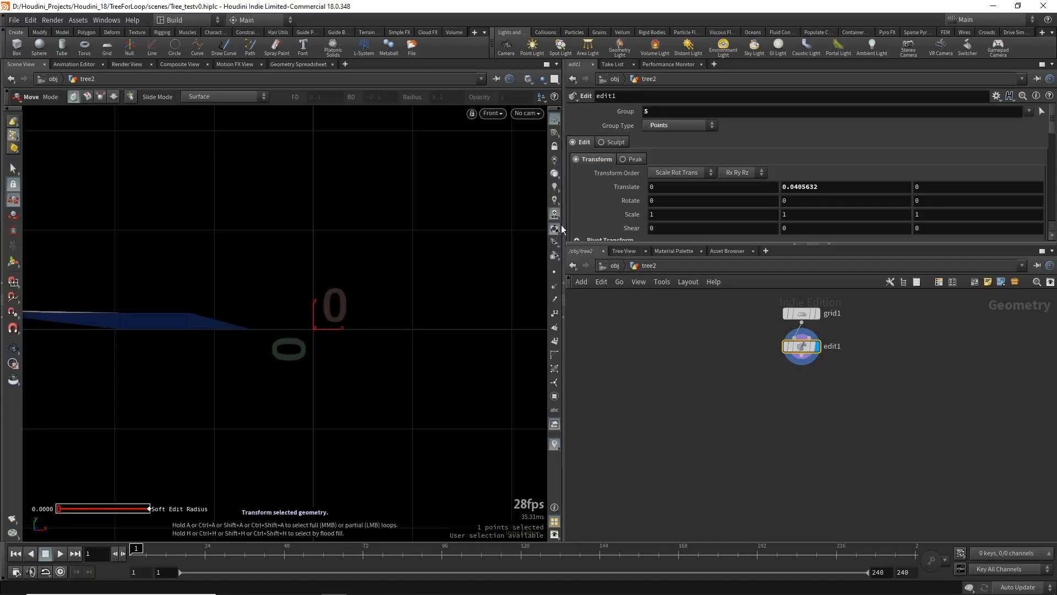
{"action": "key", "text": "Escape"}
{"action": "middle_click_drag", "start_coordinate": [253, 347], "coordinate": [440, 356]}
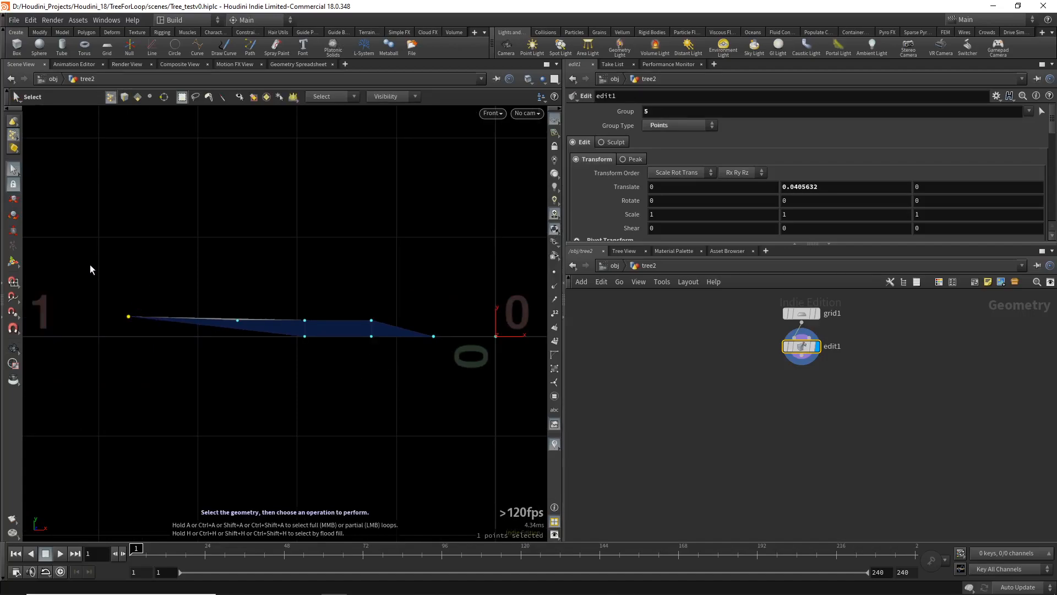
{"action": "left_click_drag", "start_coordinate": [91, 254], "coordinate": [405, 417]}
{"action": "key", "text": "t"}
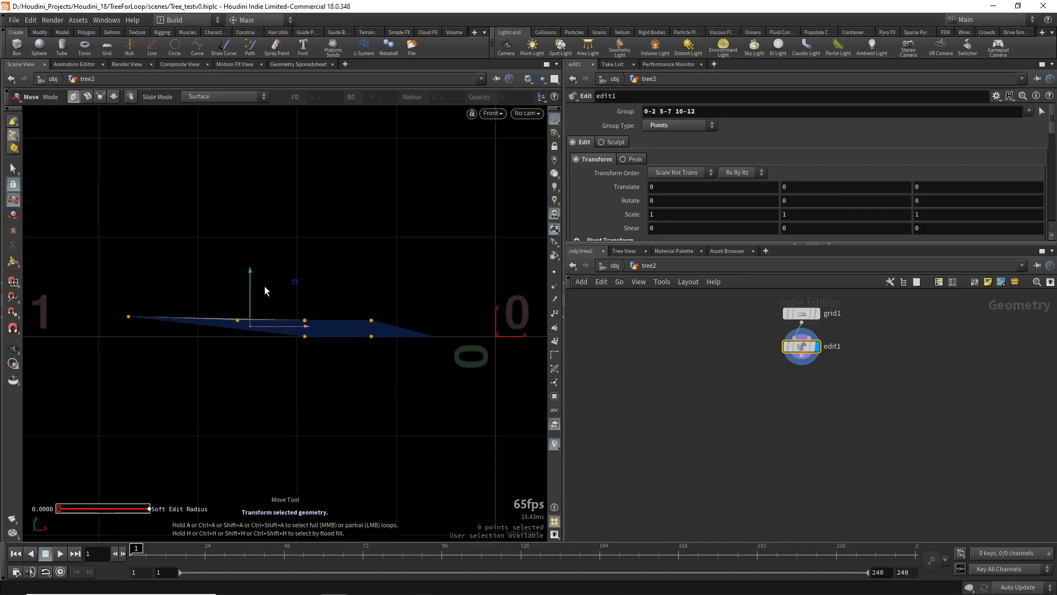
{"action": "right_click", "coordinate": [255, 323]}
{"action": "mouse_move", "coordinate": [303, 305]}
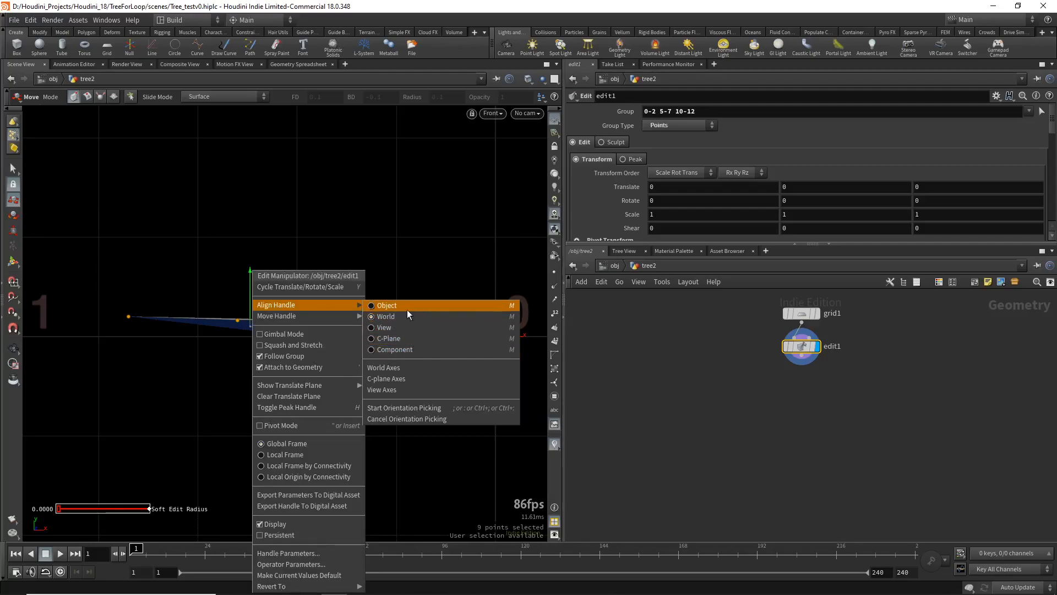
{"action": "left_click", "coordinate": [394, 349]}
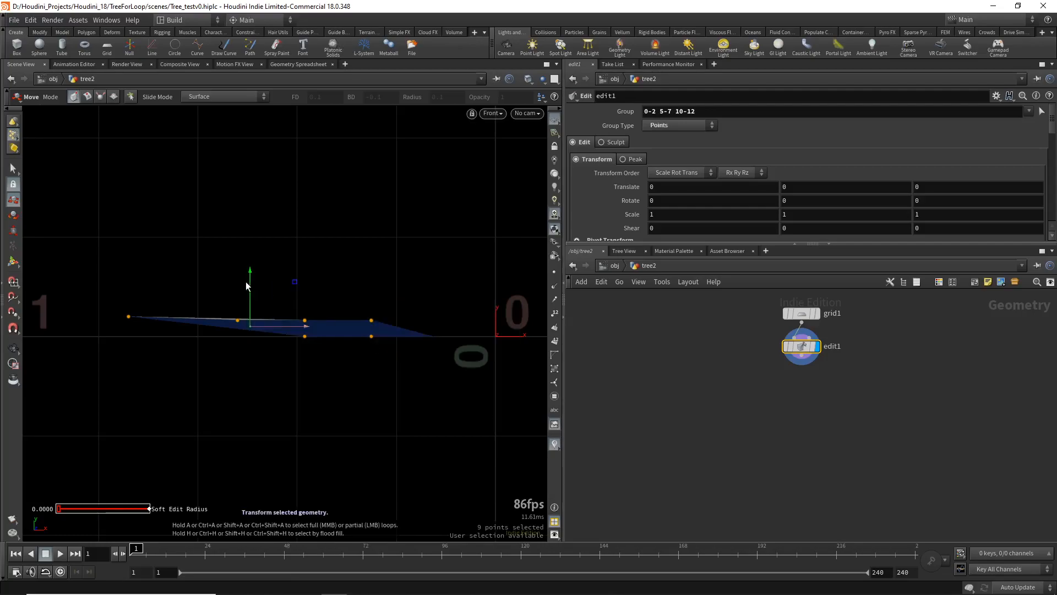
Move the nine blade points about -0.038 along Y, rotate them about 6.5 degrees around Z, and return to the perspective view
{"action": "left_click_drag", "start_coordinate": [250, 280], "coordinate": [250, 294]}
{"action": "key", "text": "r"}
{"action": "left_click_drag", "start_coordinate": [290, 303], "coordinate": [286, 297]}
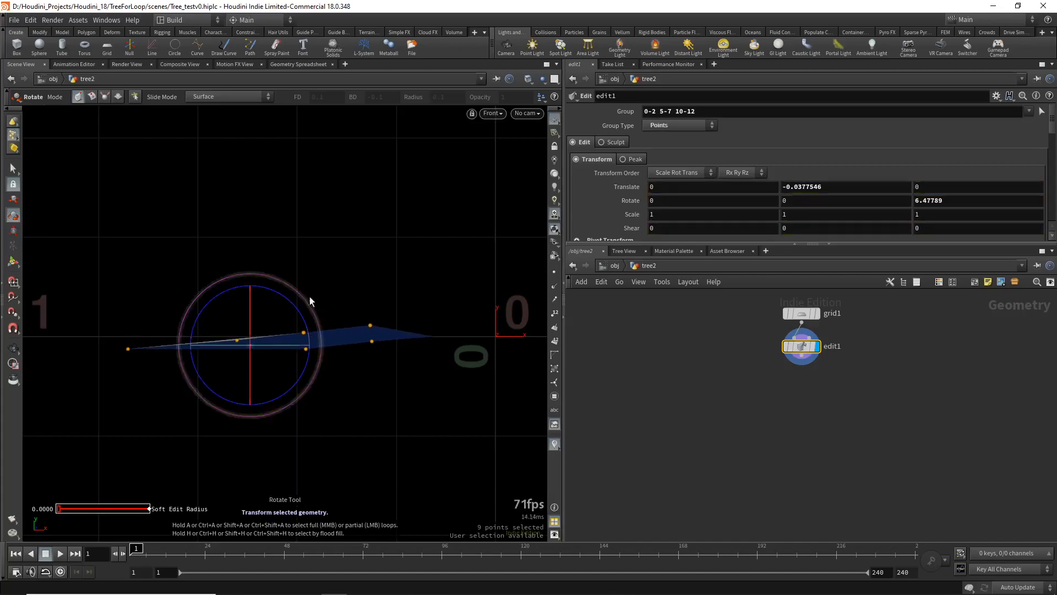
{"action": "key", "text": "Escape"}
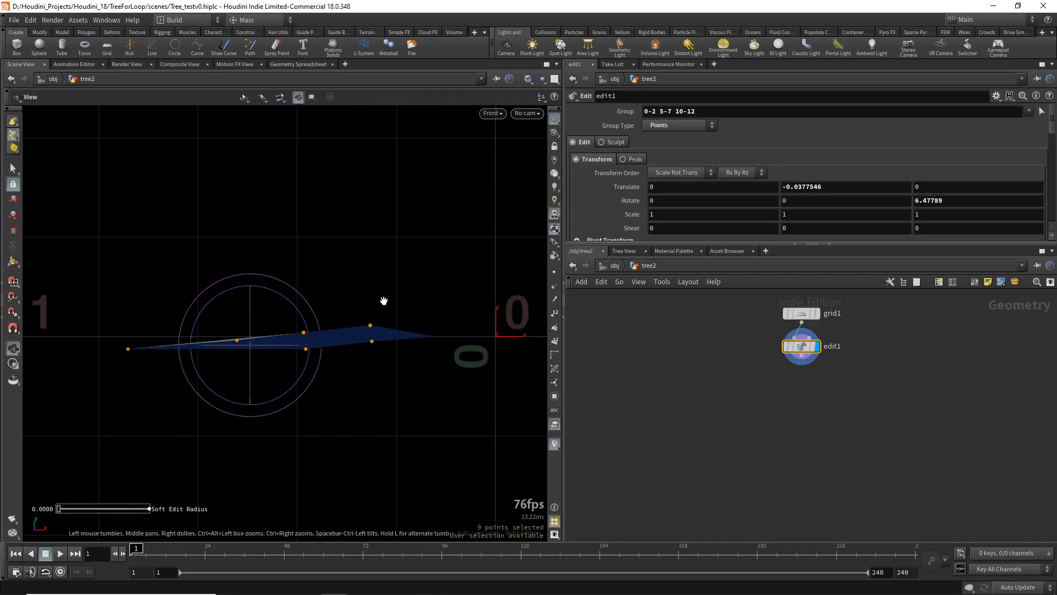
{"action": "key", "text": "space+1"}
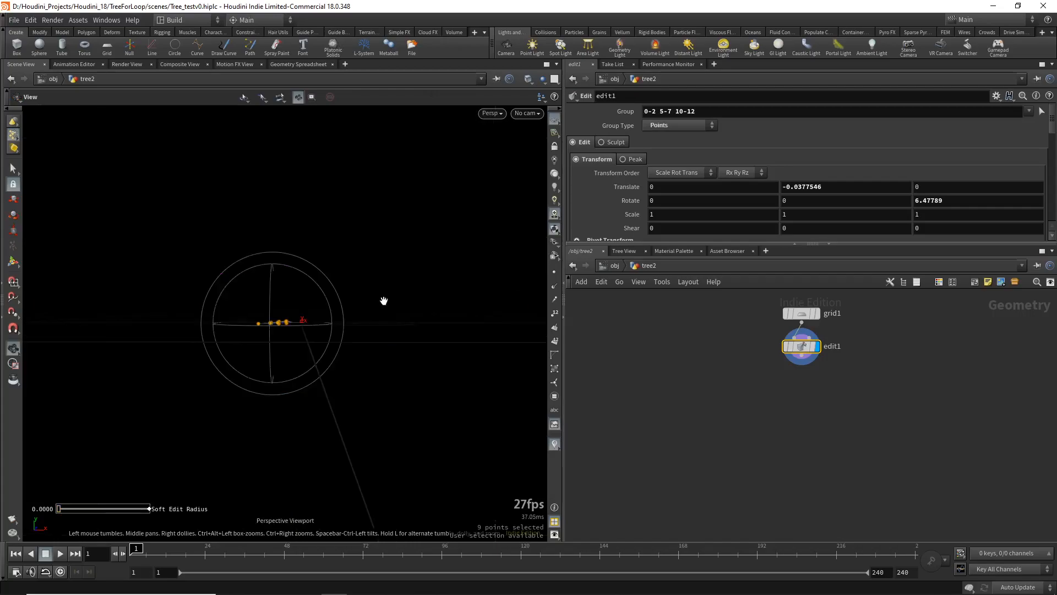
Examine the bent leaf shape from several angles in the perspective view
{"action": "mouse_move", "coordinate": [384, 300]}
{"action": "left_mouse_down"}
{"action": "mouse_move", "coordinate": [382, 345]}
{"action": "mouse_move", "coordinate": [279, 295]}
{"action": "mouse_move", "coordinate": [250, 213]}
{"action": "left_mouse_up"}
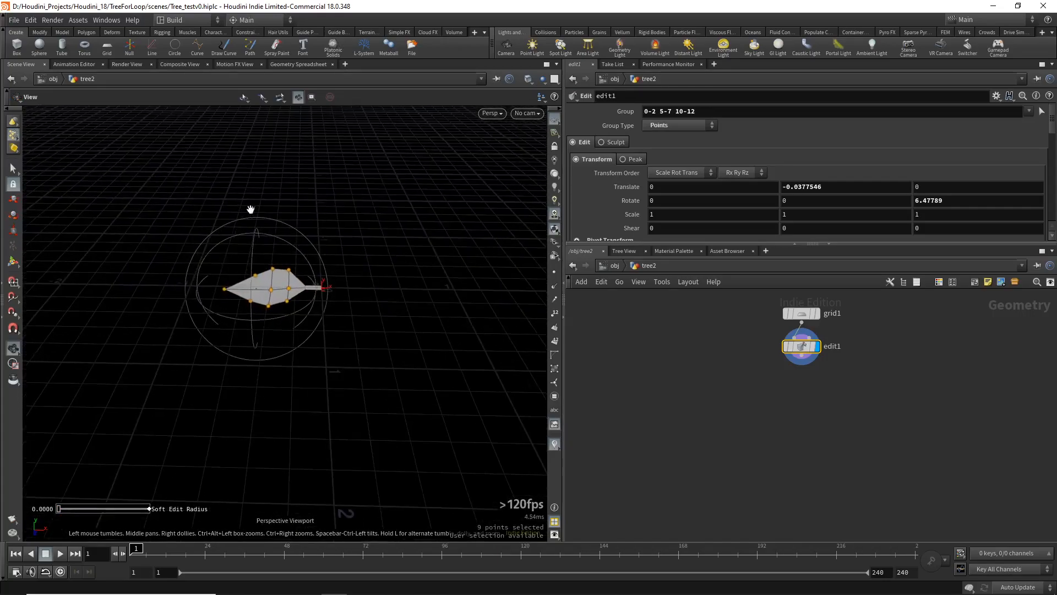
{"action": "left_click_drag", "start_coordinate": [265, 286], "coordinate": [229, 322]}
{"action": "left_click_drag", "start_coordinate": [247, 282], "coordinate": [242, 276]}
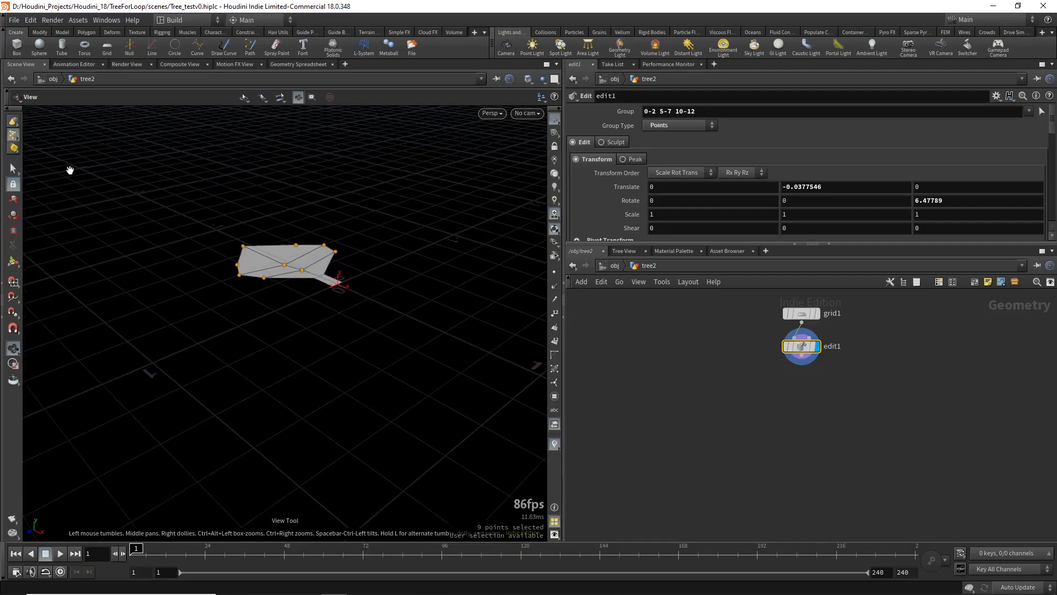
{"action": "left_click", "coordinate": [14, 168]}
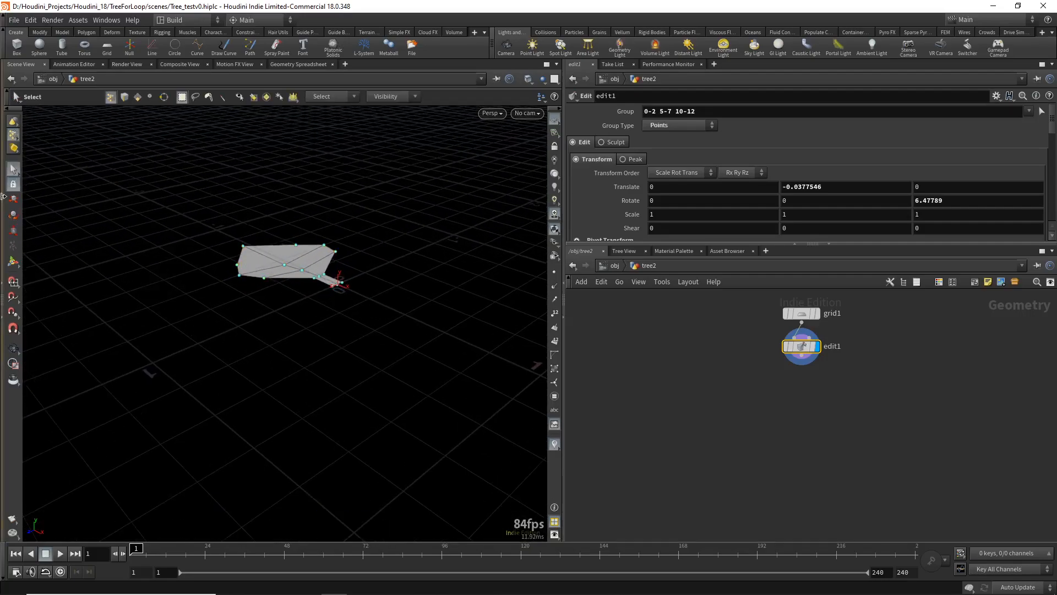
{"action": "key", "text": "Escape"}
{"action": "left_click_drag", "start_coordinate": [214, 319], "coordinate": [361, 326]}
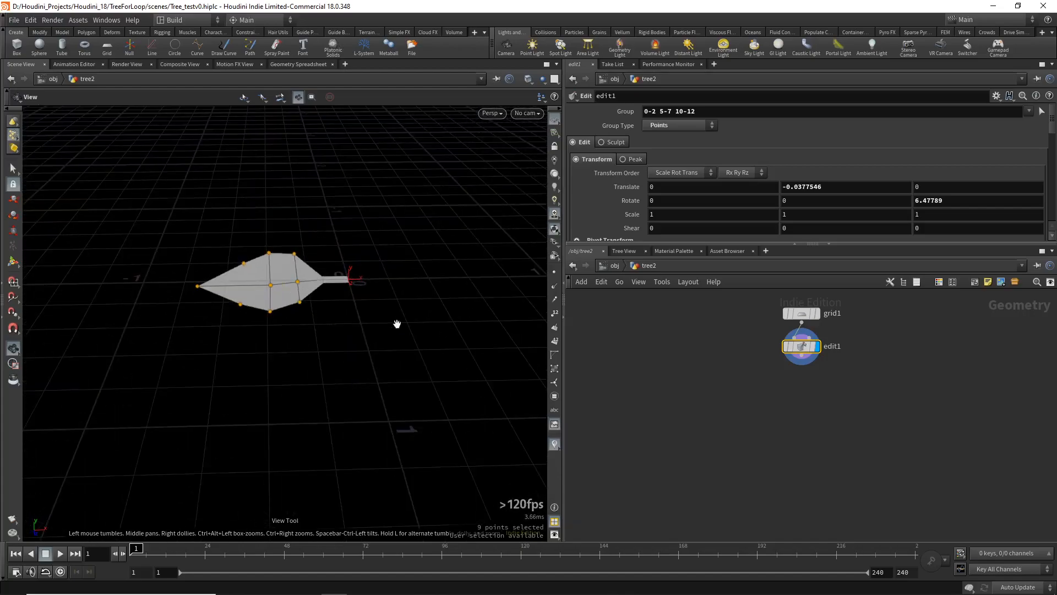
{"action": "left_click_drag", "start_coordinate": [262, 363], "coordinate": [206, 341]}
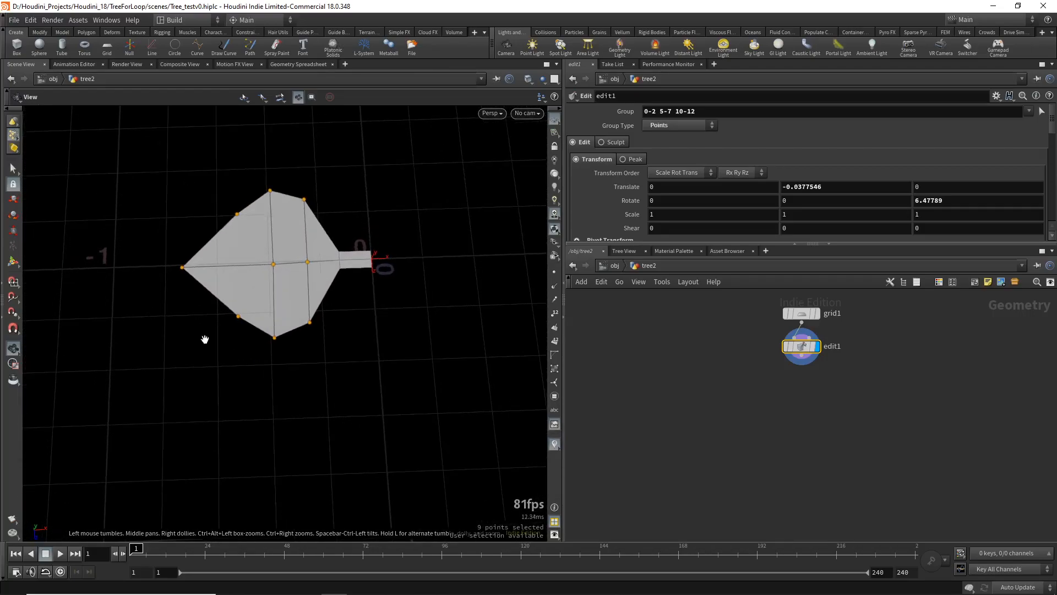
Select the nine leaf blade points excluding the stem and stretch them to about 1.43 along X
{"action": "key", "text": "s"}
{"action": "left_click_drag", "start_coordinate": [120, 165], "coordinate": [321, 386]}
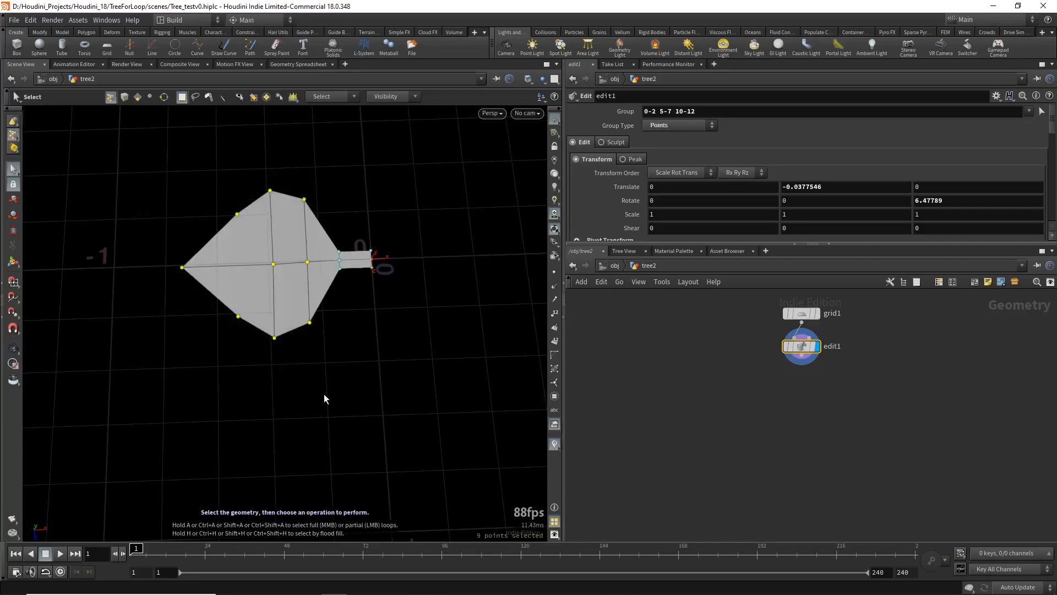
{"action": "key", "text": "e"}
{"action": "left_click_drag", "start_coordinate": [301, 268], "coordinate": [352, 273]}
{"action": "key", "text": "t"}
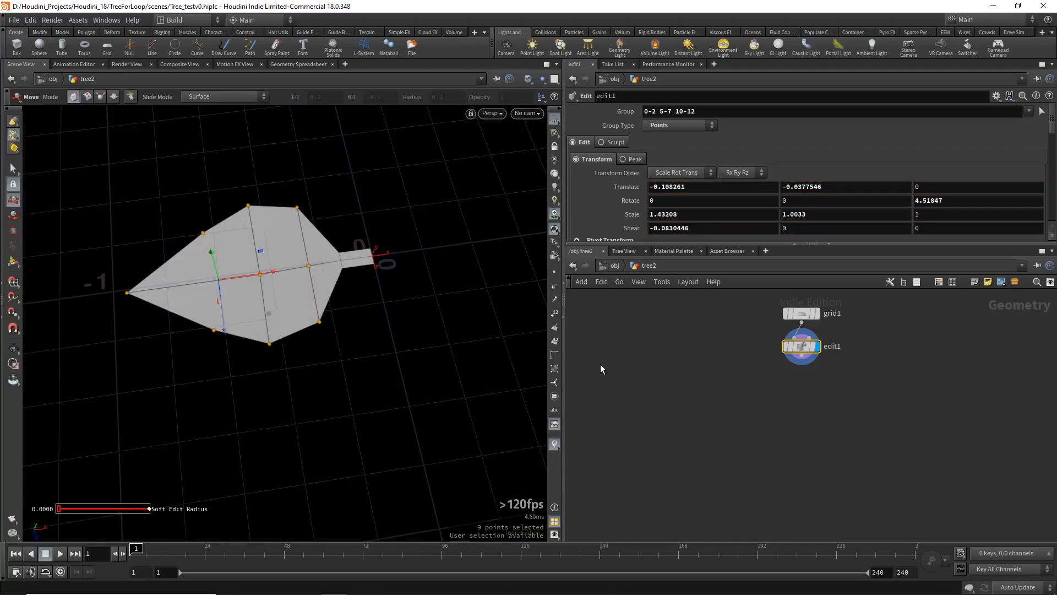
{"action": "left_click_drag", "start_coordinate": [377, 407], "coordinate": [351, 332], "text": "alt"}
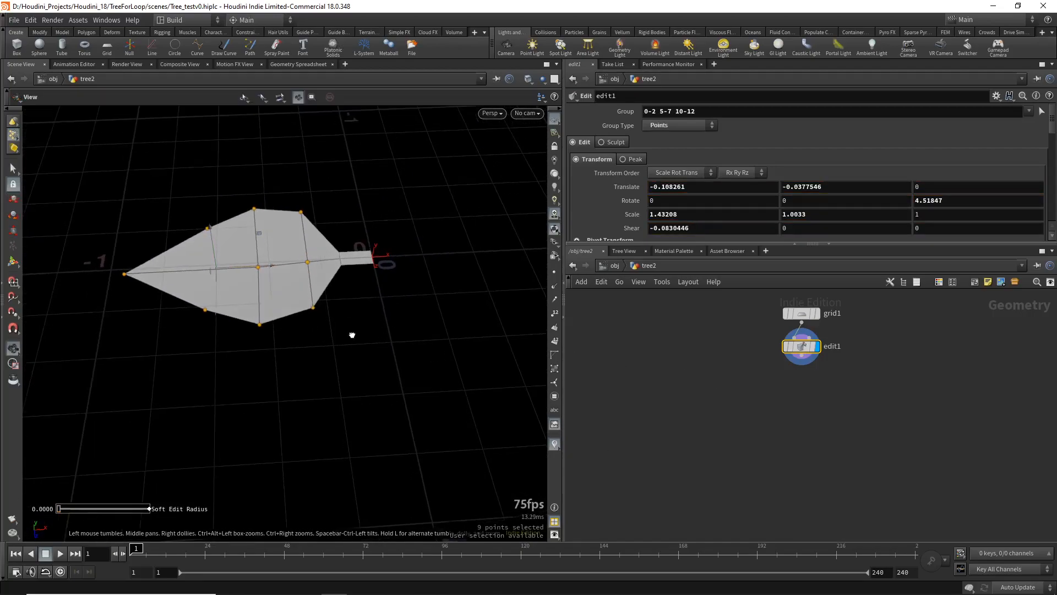
Add a Transform node below the edit node and display its result
{"action": "key", "text": "Tab"}
{"action": "type", "text": "trans"}
{"action": "key", "text": "Return"}
{"action": "left_click", "coordinate": [802, 387]}
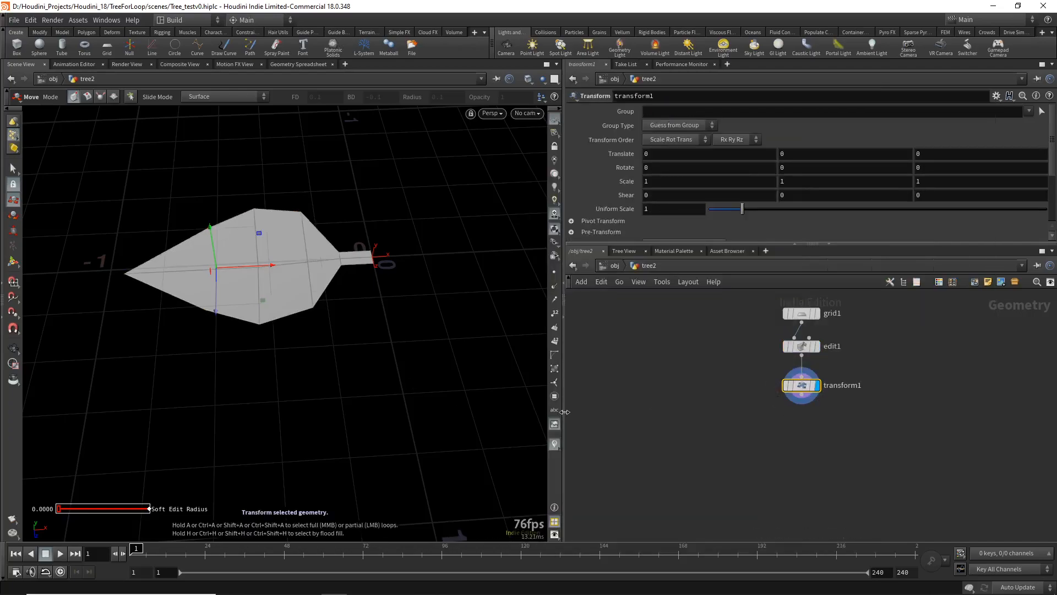
{"action": "key", "text": "Escape"}
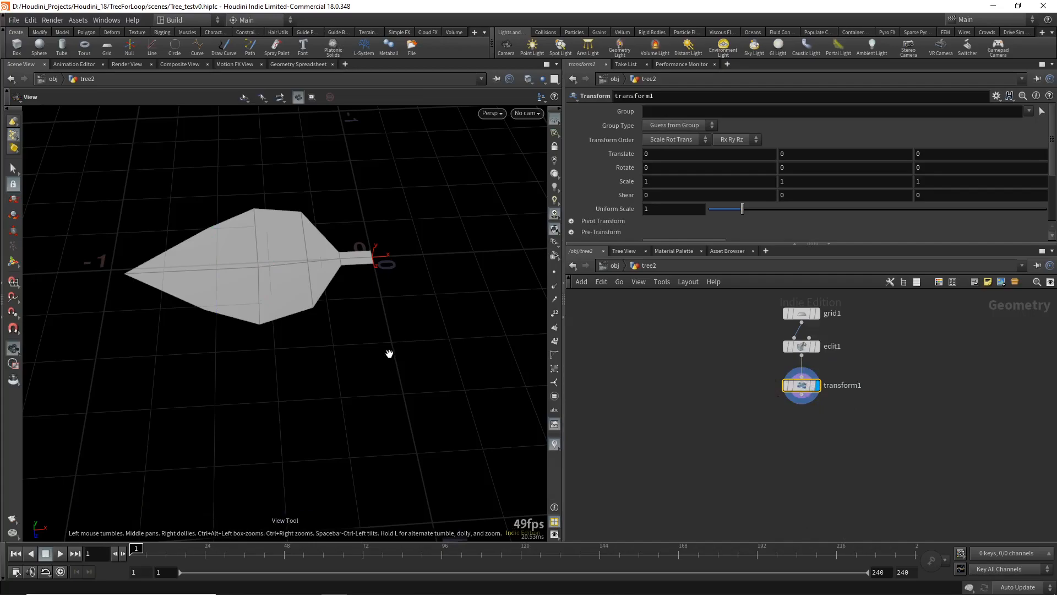
Show the Transform handle and examine its pivot at the base of the leaf stem from several angles
{"action": "key", "text": "Return"}
{"action": "scroll", "coordinate": [394, 293], "scroll_direction": "up", "scroll_amount": 3}
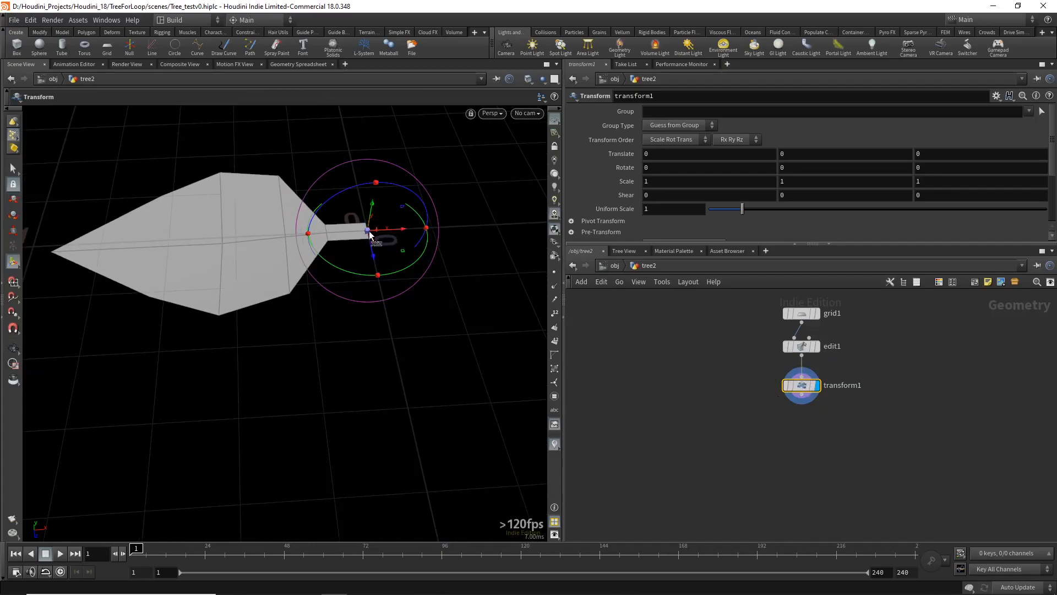
{"action": "key", "text": "Escape"}
{"action": "mouse_move", "coordinate": [349, 359]}
{"action": "left_mouse_down"}
{"action": "mouse_move", "coordinate": [344, 306]}
{"action": "mouse_move", "coordinate": [351, 358]}
{"action": "left_mouse_up"}
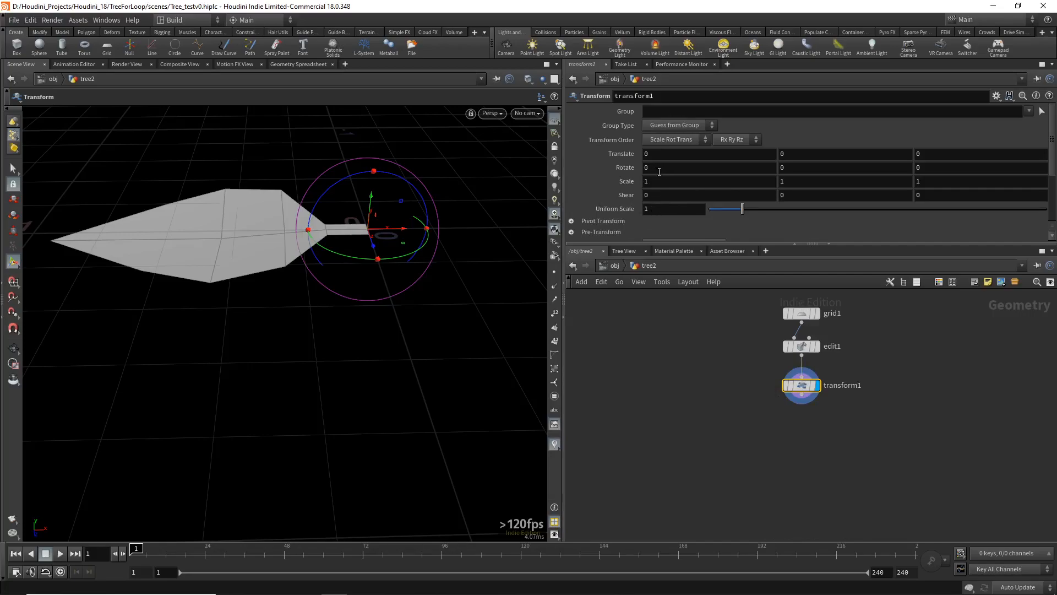
{"action": "mouse_move", "coordinate": [323, 352]}
{"action": "right_mouse_down", "text": "alt"}
{"action": "mouse_move", "coordinate": [328, 394]}
{"action": "mouse_move", "coordinate": [319, 370]}
{"action": "right_mouse_up", "text": "alt"}
{"action": "middle_click_drag", "start_coordinate": [361, 385], "coordinate": [401, 401], "text": "alt"}
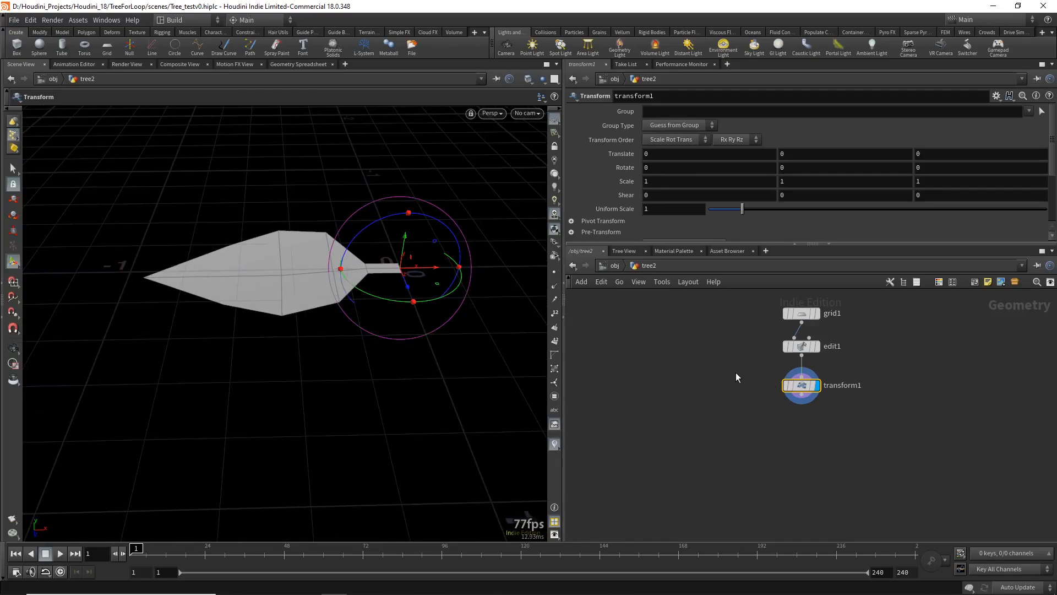
{"action": "middle_click_drag", "start_coordinate": [736, 372], "coordinate": [650, 412]}
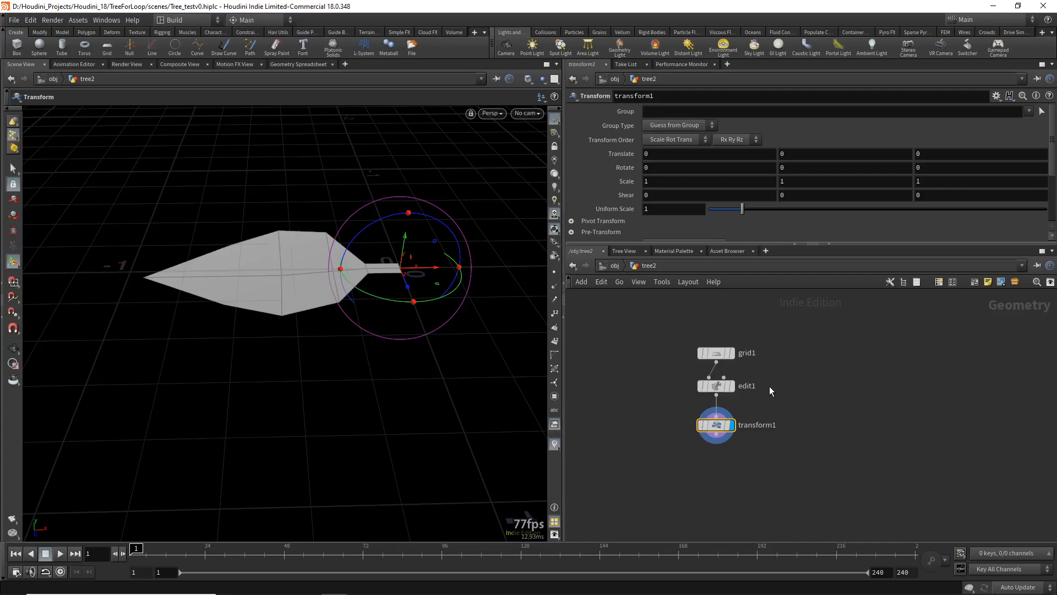
{"action": "left_click_drag", "start_coordinate": [240, 277], "coordinate": [236, 315], "text": "alt"}
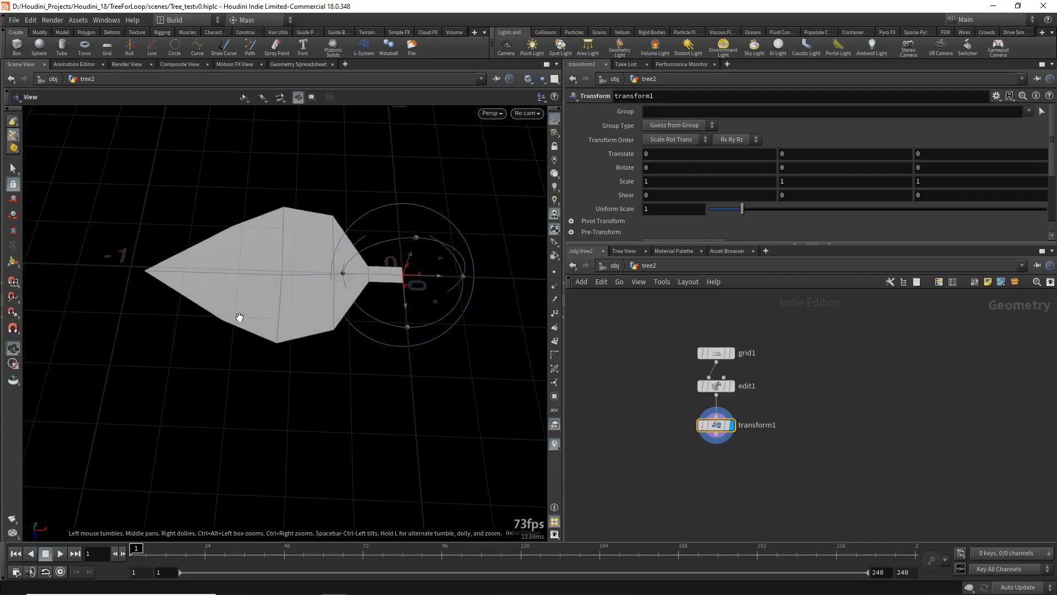
{"action": "middle_click_drag", "start_coordinate": [795, 372], "coordinate": [713, 382]}
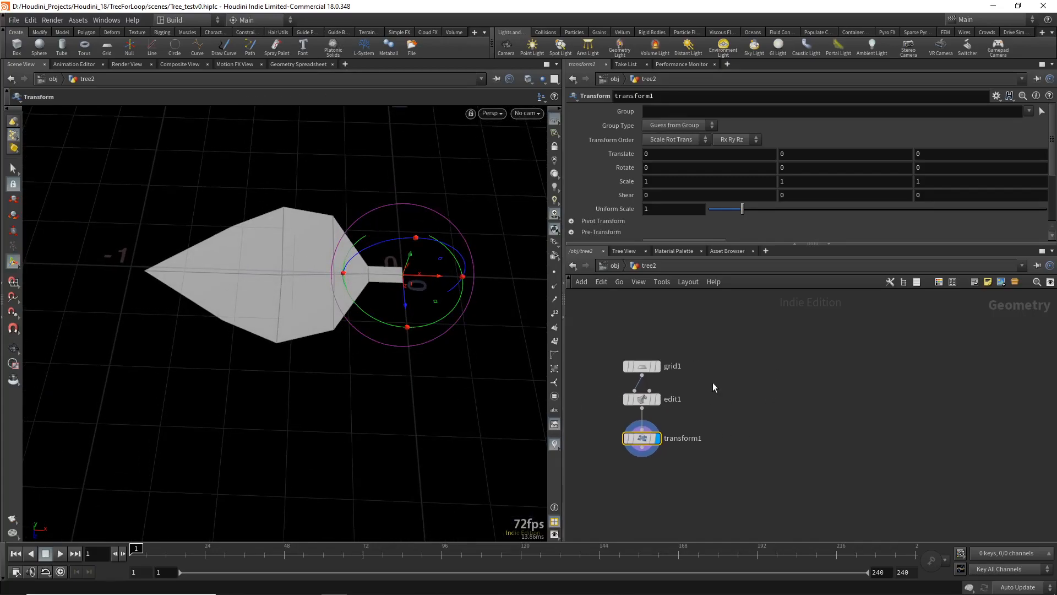
{"action": "left_click", "coordinate": [634, 365]}
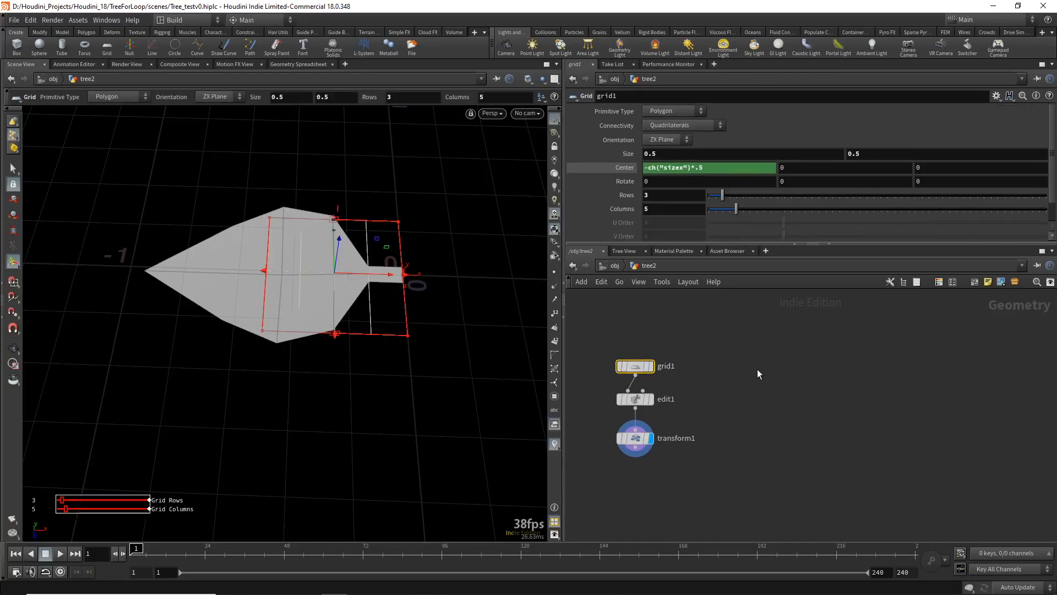
{"action": "left_click", "coordinate": [643, 380]}
{"action": "key", "text": "Tab"}
{"action": "type", "text": "peak"}
{"action": "key", "text": "Return"}
{"action": "left_click", "coordinate": [716, 396]}
{"action": "left_click", "coordinate": [733, 404]}
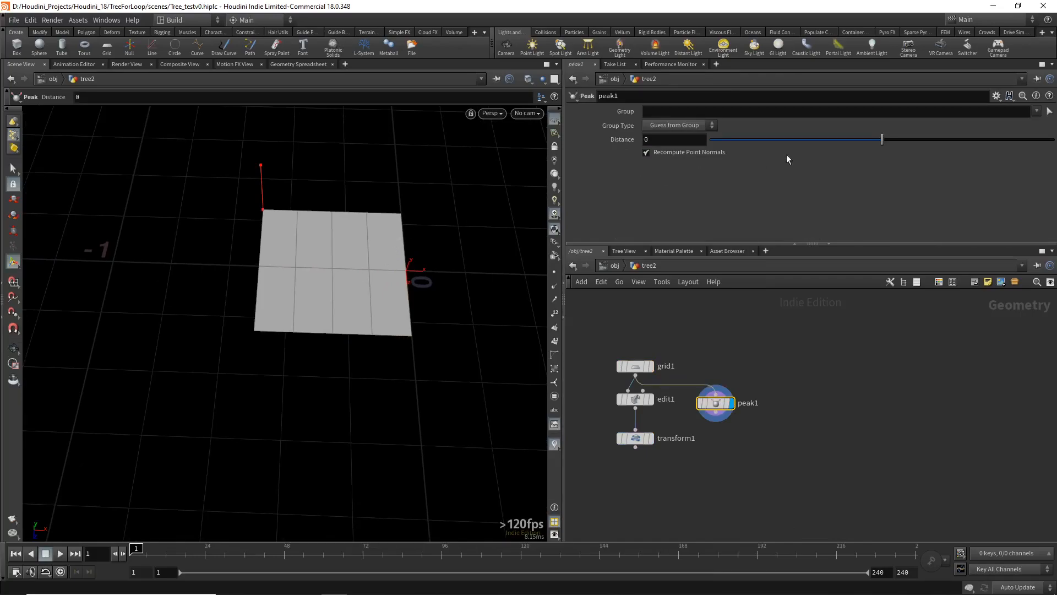
{"action": "mouse_move", "coordinate": [884, 138]}
{"action": "left_mouse_down"}
{"action": "mouse_move", "coordinate": [901, 137]}
{"action": "mouse_move", "coordinate": [881, 139]}
{"action": "left_mouse_up"}
{"action": "key", "text": "ctrl+z"}
{"action": "key", "text": "Delete"}
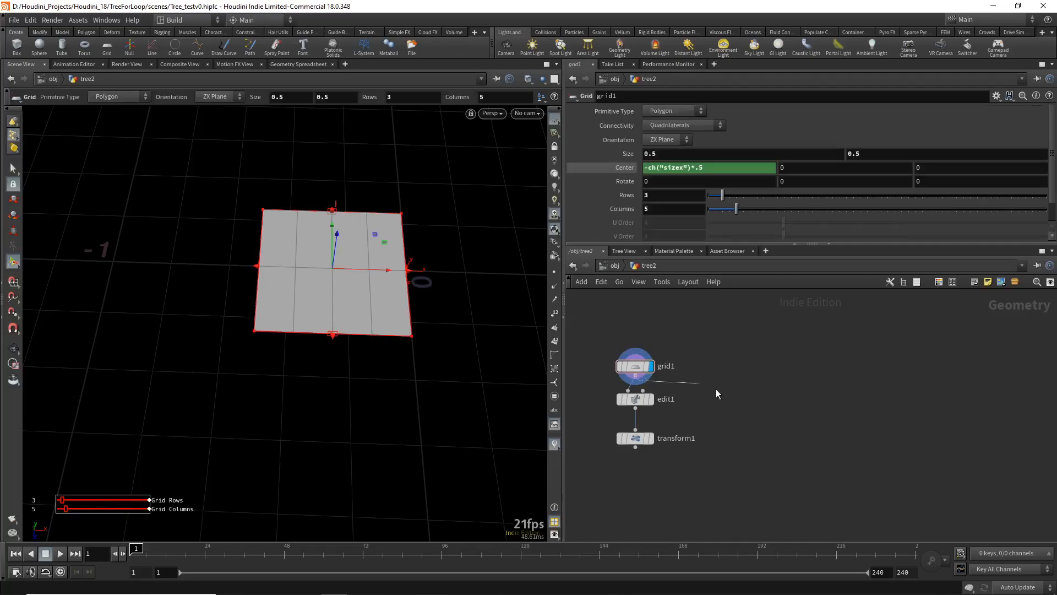
Add a second Transform node as a separate branch from grid1, beside the edit node
{"action": "key", "text": "Tab"}
{"action": "type", "text": "trans"}
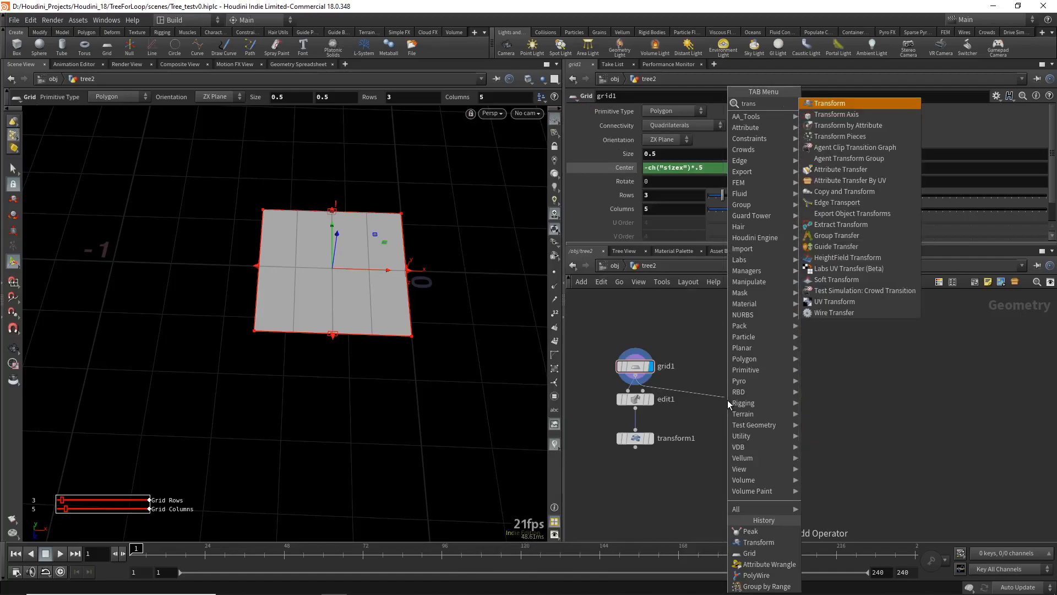
{"action": "key", "text": "Return"}
{"action": "left_click", "coordinate": [729, 403]}
{"action": "left_click_drag", "start_coordinate": [733, 410], "coordinate": [735, 405]}
{"action": "key", "text": "Escape"}
{"action": "left_click_drag", "start_coordinate": [401, 378], "coordinate": [400, 293]}
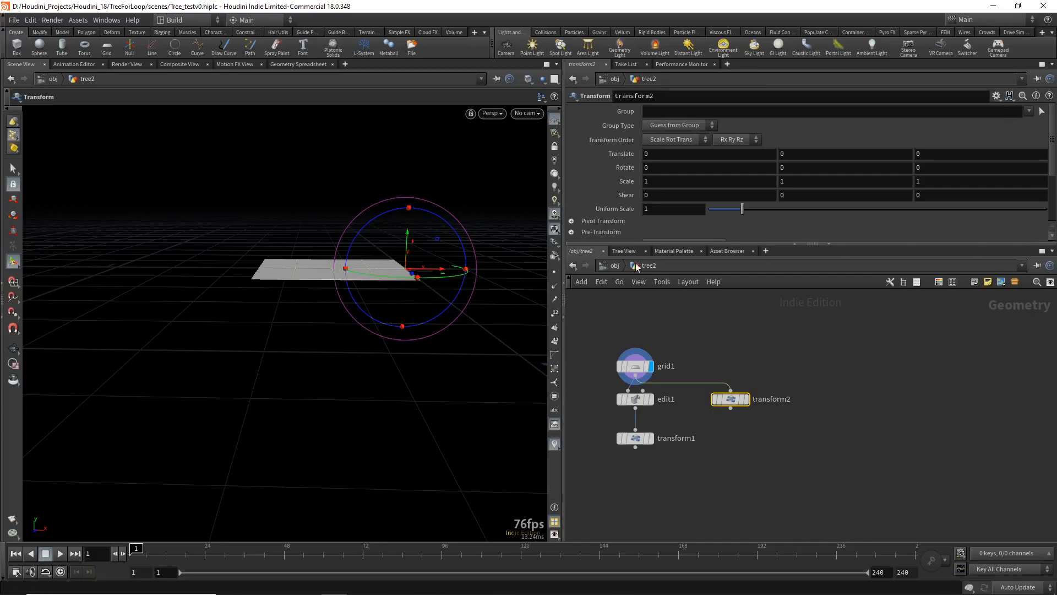
Set the X pivot translate of the grid's new Transform node to $CEX
{"action": "left_click", "coordinate": [996, 96]}
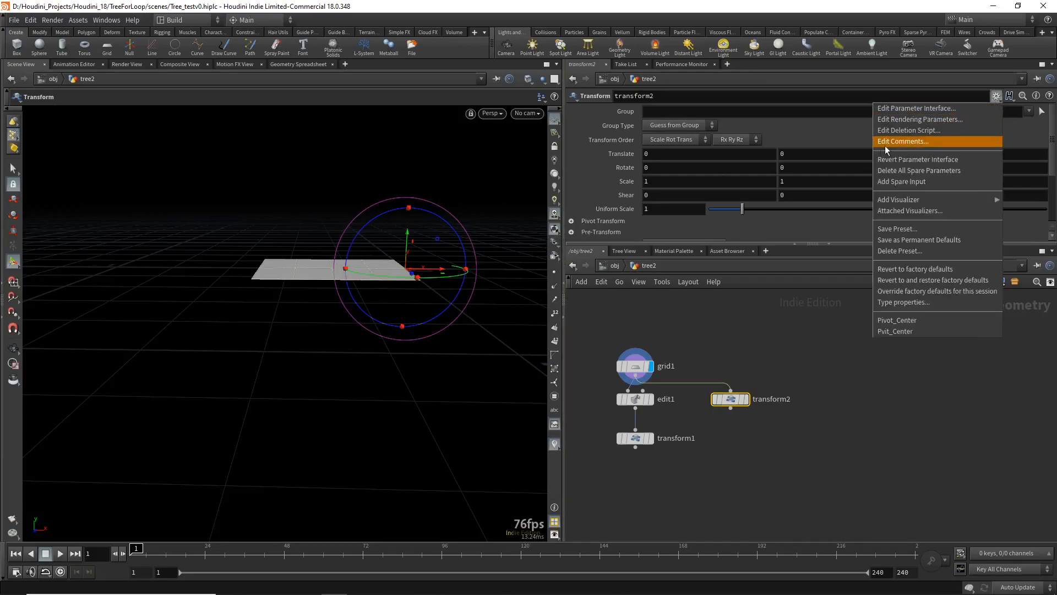
{"action": "left_click", "coordinate": [892, 284]}
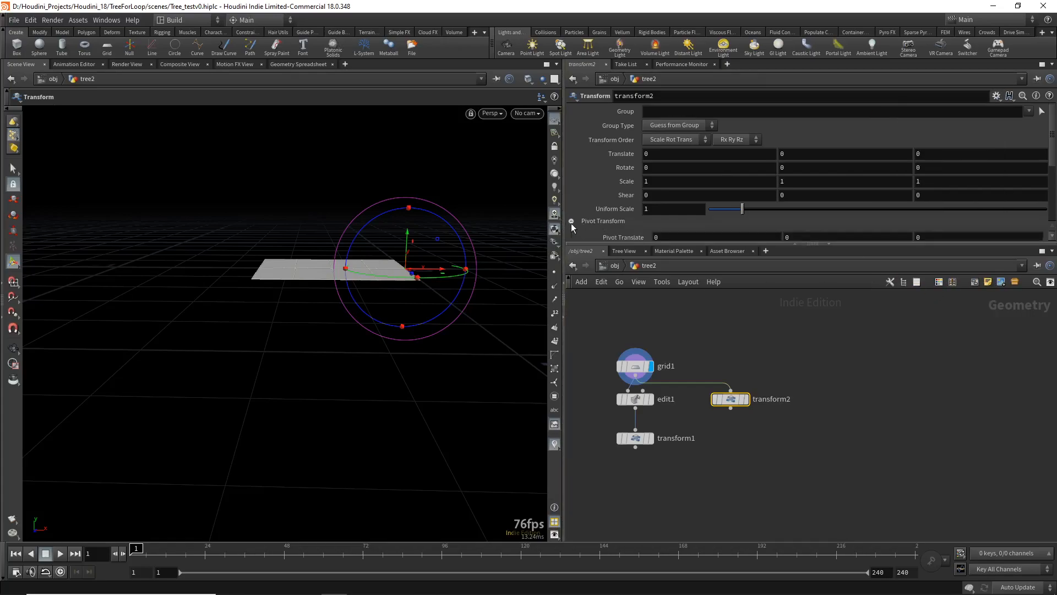
{"action": "left_click", "coordinate": [612, 221]}
{"action": "type", "text": "$CEX"}
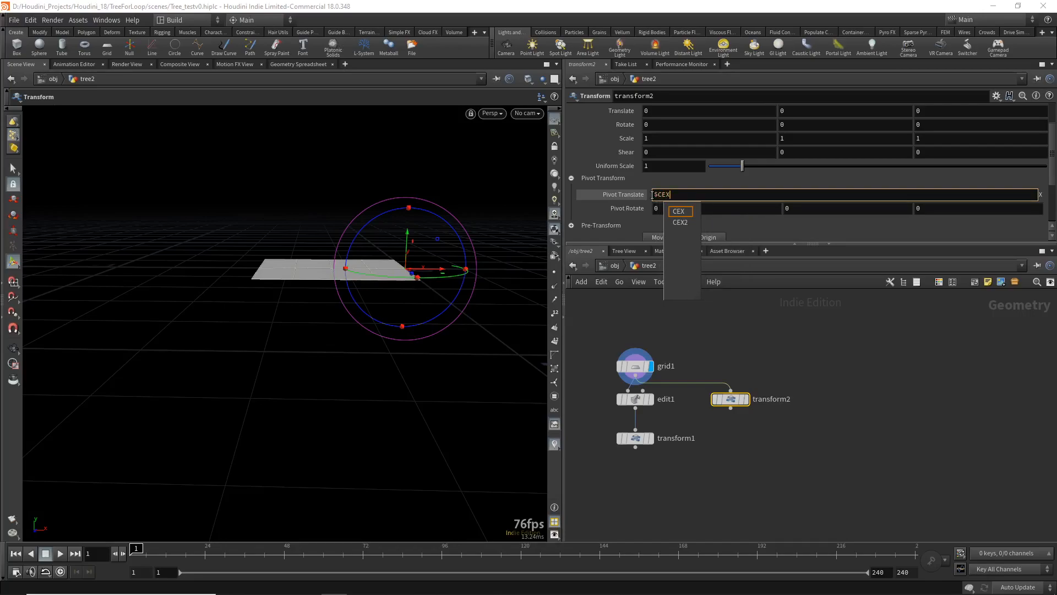
{"action": "key", "text": "Tab"}
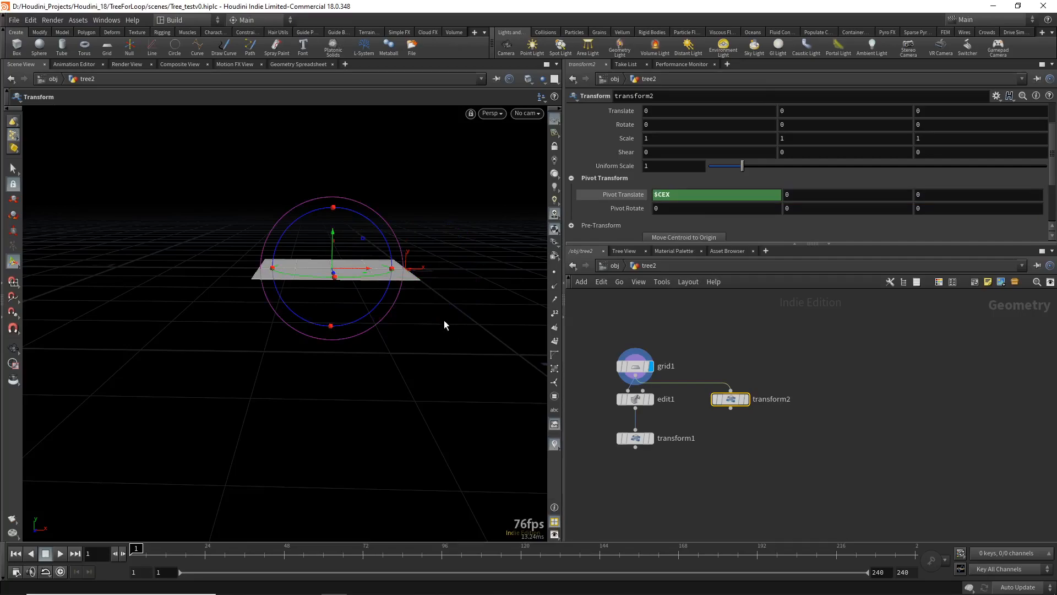
{"action": "key", "text": "Escape"}
{"action": "left_click_drag", "start_coordinate": [444, 302], "coordinate": [439, 301]}
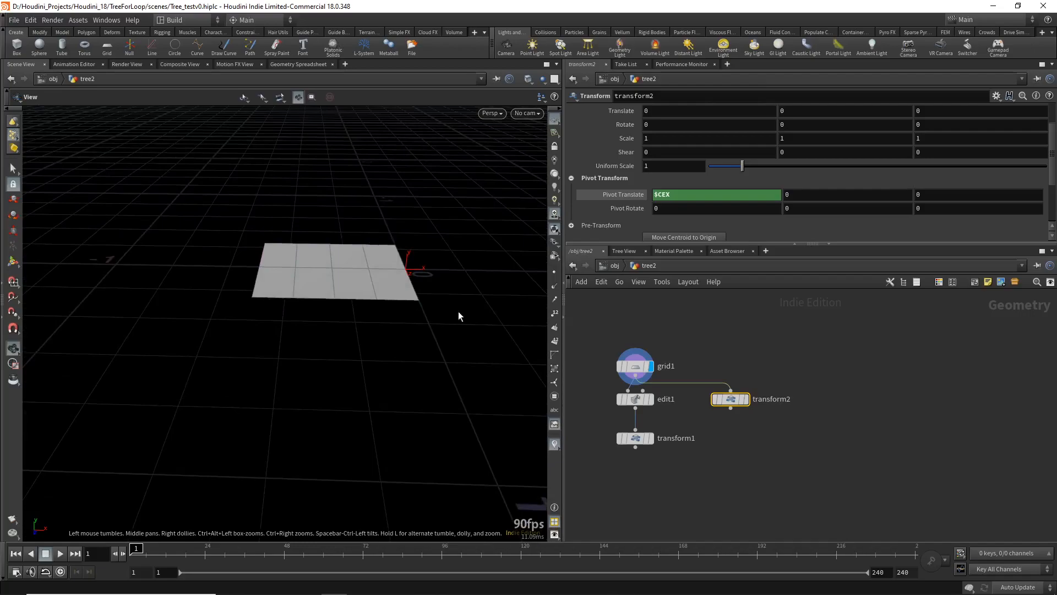
Set the Y and Z pivot translate of transform2 to $CEY and $CEZ
{"action": "key", "text": "Return"}
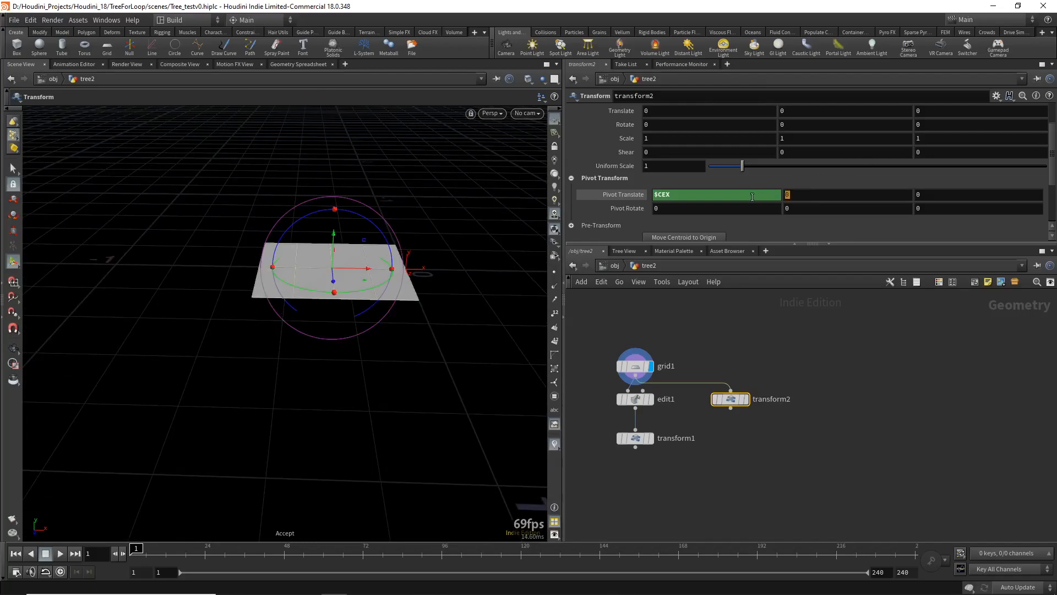
{"action": "type", "text": "CE"}
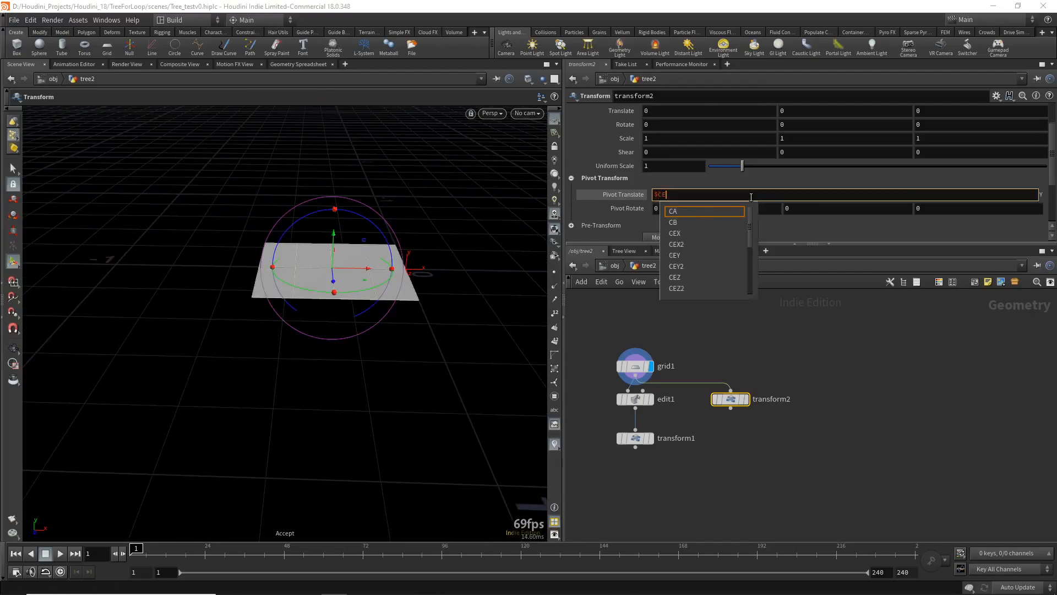
{"action": "type", "text": "Y"}
{"action": "key", "text": "Tab"}
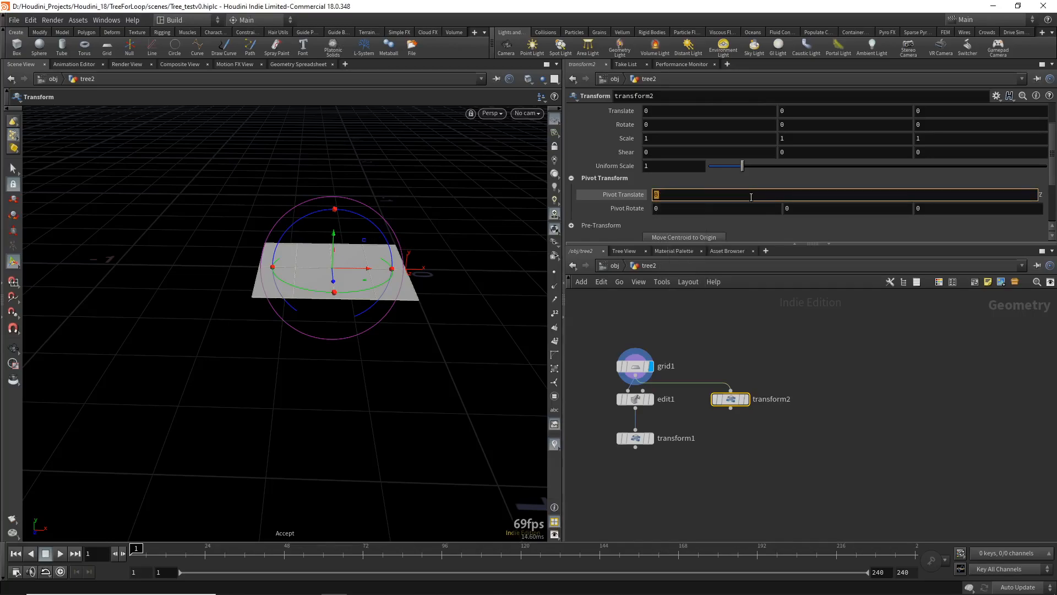
{"action": "type", "text": "$CEZ"}
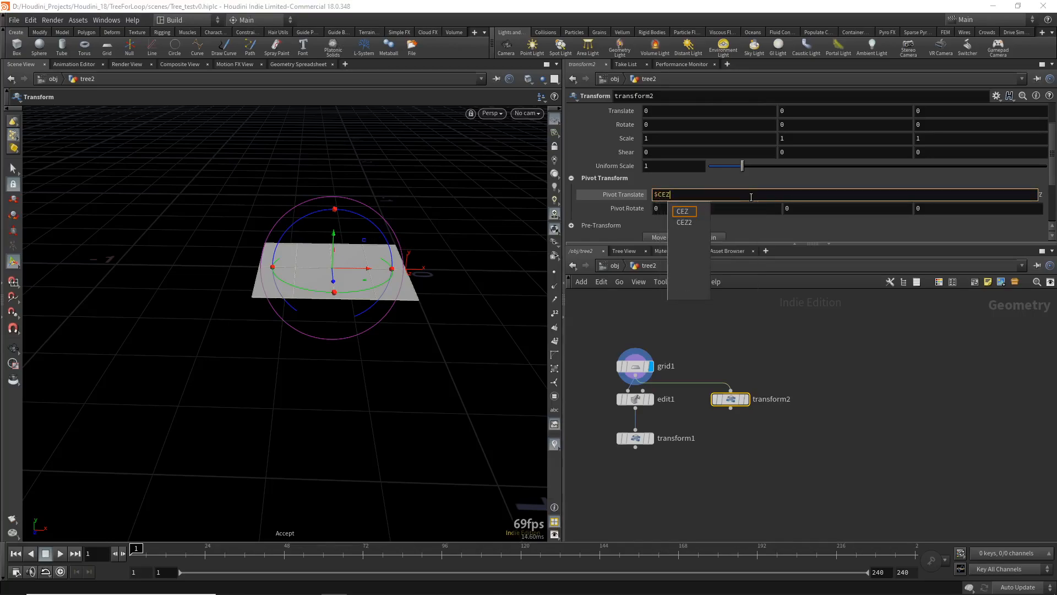
{"action": "key", "text": "Return"}
{"action": "mouse_move", "coordinate": [343, 284]}
{"action": "left_mouse_down", "text": "alt"}
{"action": "mouse_move", "coordinate": [239, 247]}
{"action": "mouse_move", "coordinate": [300, 299]}
{"action": "mouse_move", "coordinate": [347, 276]}
{"action": "left_mouse_up", "text": "alt"}
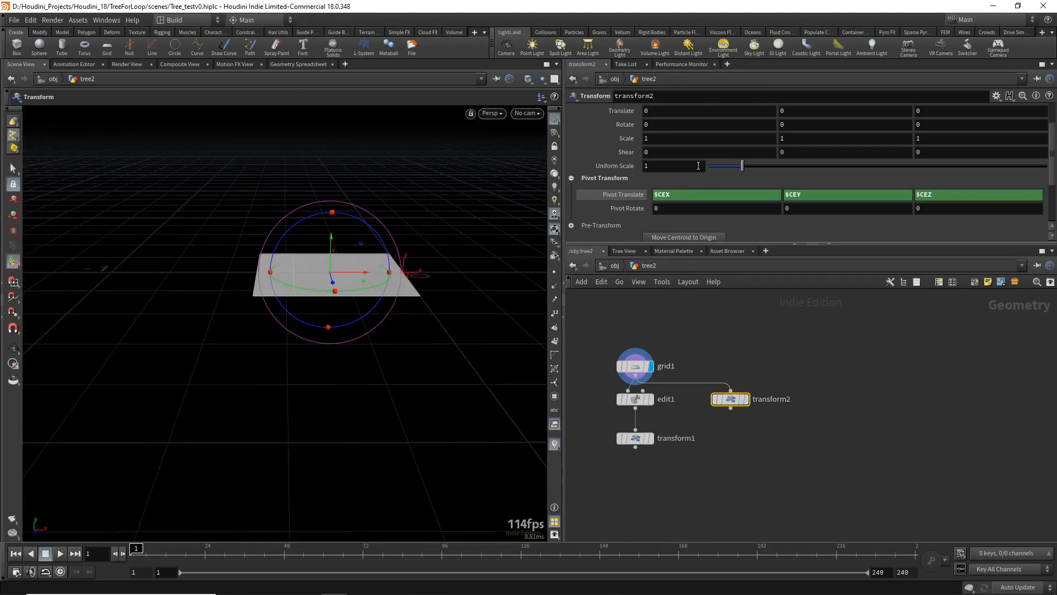
Set transform2's uniform scale to 2.06 and display it with grid1 shown as a template for comparison
{"action": "left_click_drag", "start_coordinate": [748, 166], "coordinate": [778, 167]}
{"action": "left_click", "coordinate": [747, 400]}
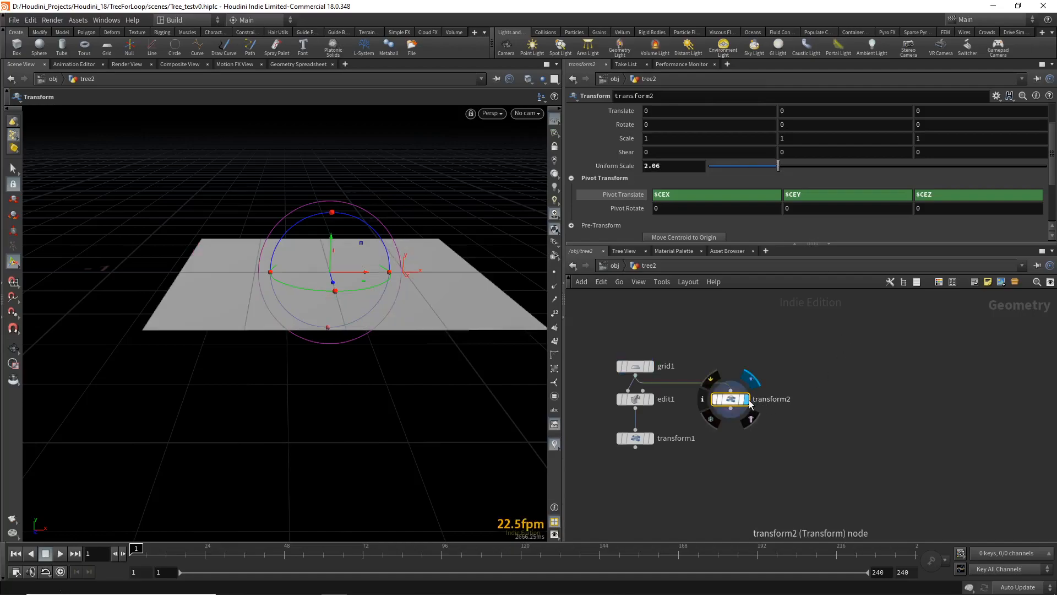
{"action": "left_click", "coordinate": [646, 368]}
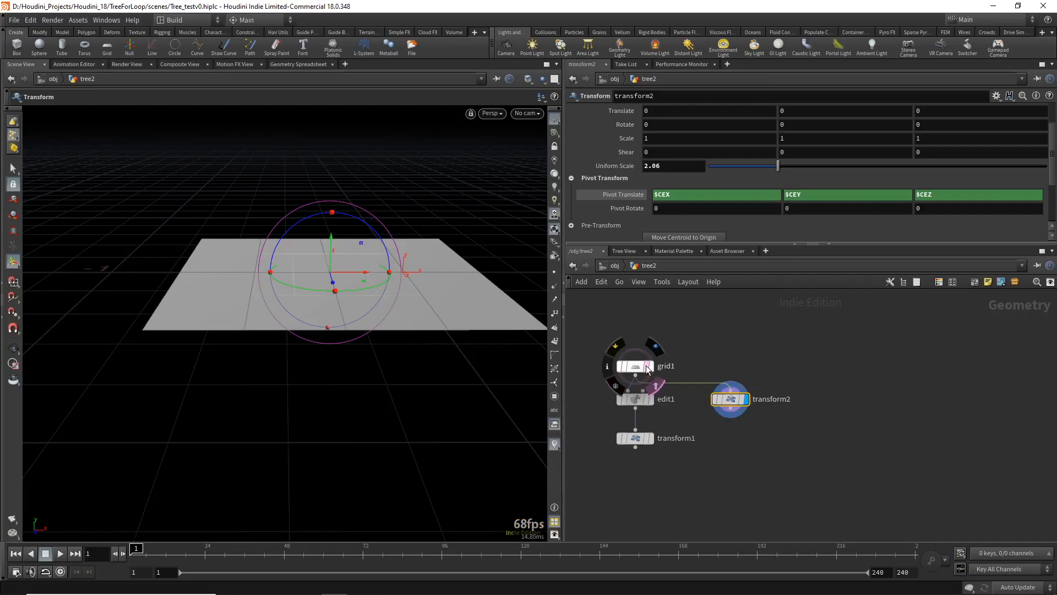
{"action": "left_click_drag", "start_coordinate": [477, 358], "coordinate": [474, 394], "text": "alt"}
{"action": "key", "text": "Return"}
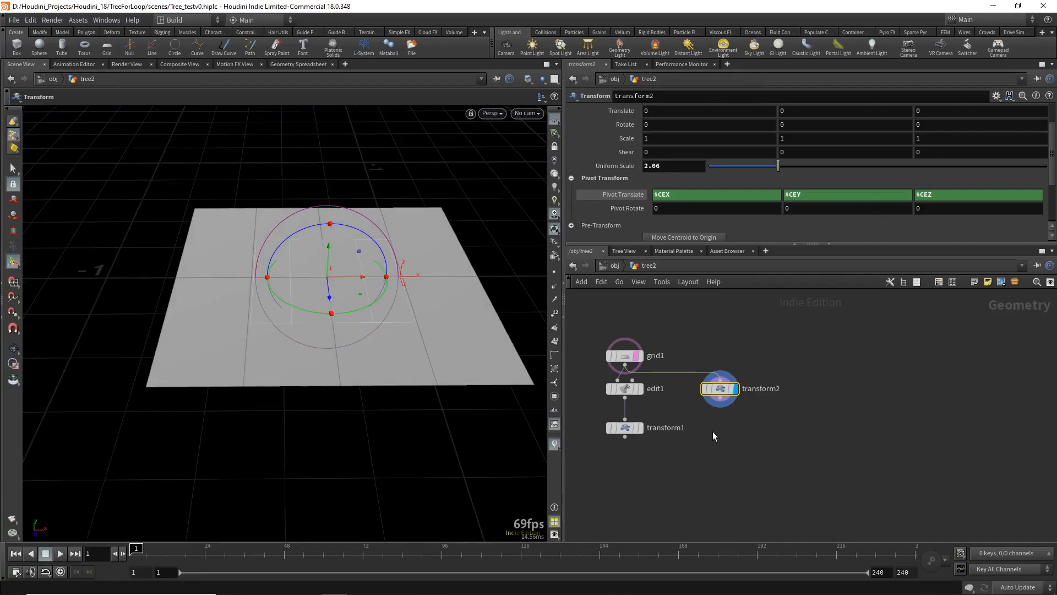
Add a Point VOP node with grid1 wired to its first input and transform2 to its second, and display it
{"action": "key", "text": "Tab"}
{"action": "type", "text": "point"}
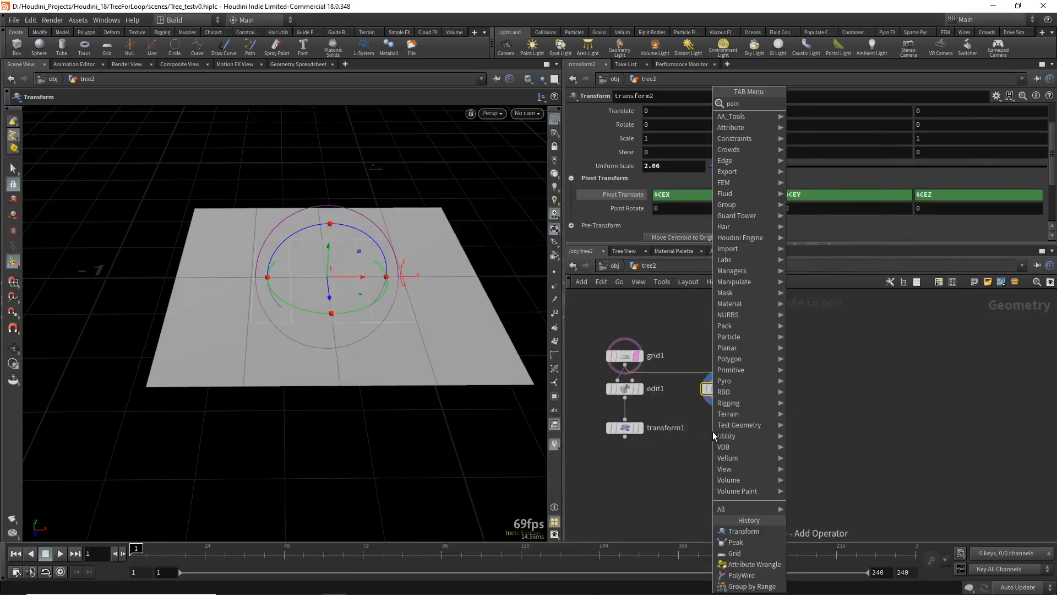
{"action": "key", "text": "Return"}
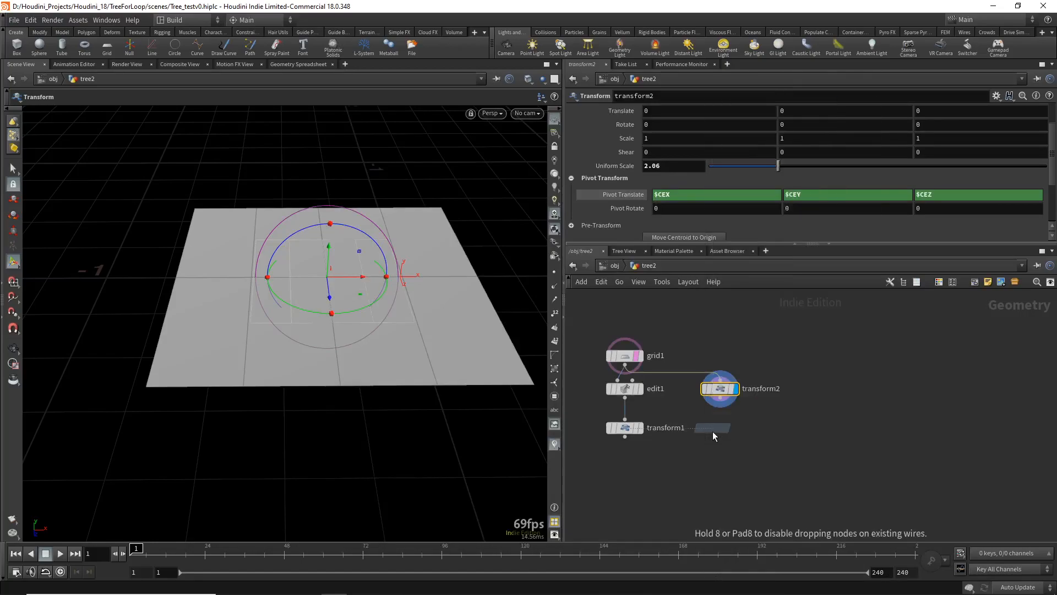
{"action": "left_click", "coordinate": [712, 431]}
{"action": "left_click", "coordinate": [625, 365]}
{"action": "left_click", "coordinate": [701, 419]}
{"action": "left_click", "coordinate": [719, 401]}
{"action": "left_click", "coordinate": [710, 419]}
{"action": "left_click", "coordinate": [727, 427]}
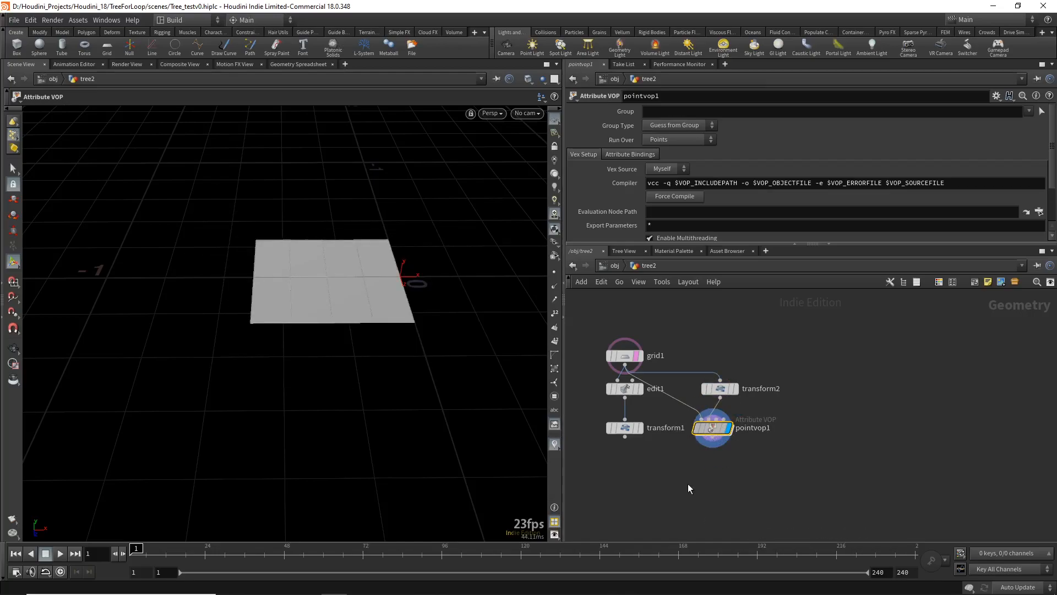
Enter the Point VOP network, spread out its global and output nodes, and add an Import Point Attribute node above the globals
{"action": "key", "text": "i"}
{"action": "left_click_drag", "start_coordinate": [724, 391], "coordinate": [618, 376]}
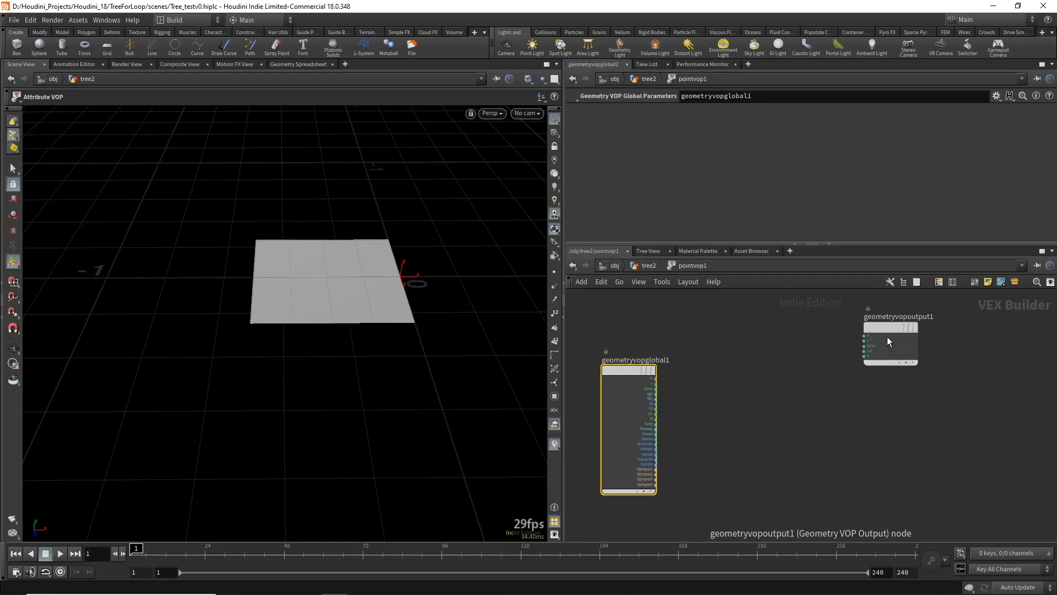
{"action": "left_click_drag", "start_coordinate": [887, 337], "coordinate": [910, 355]}
{"action": "key", "text": "Tab"}
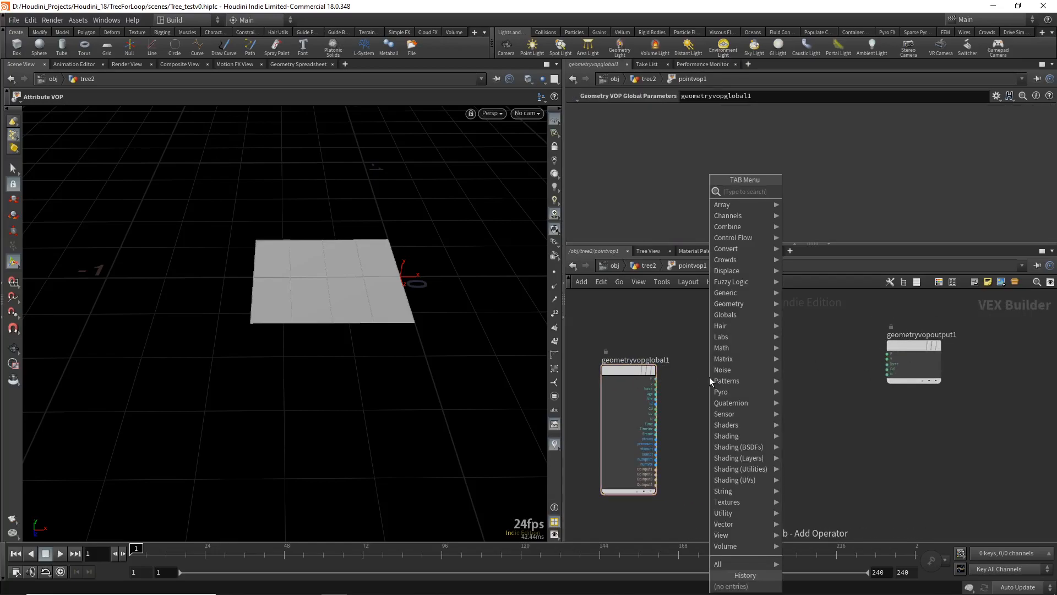
{"action": "type", "text": "import"}
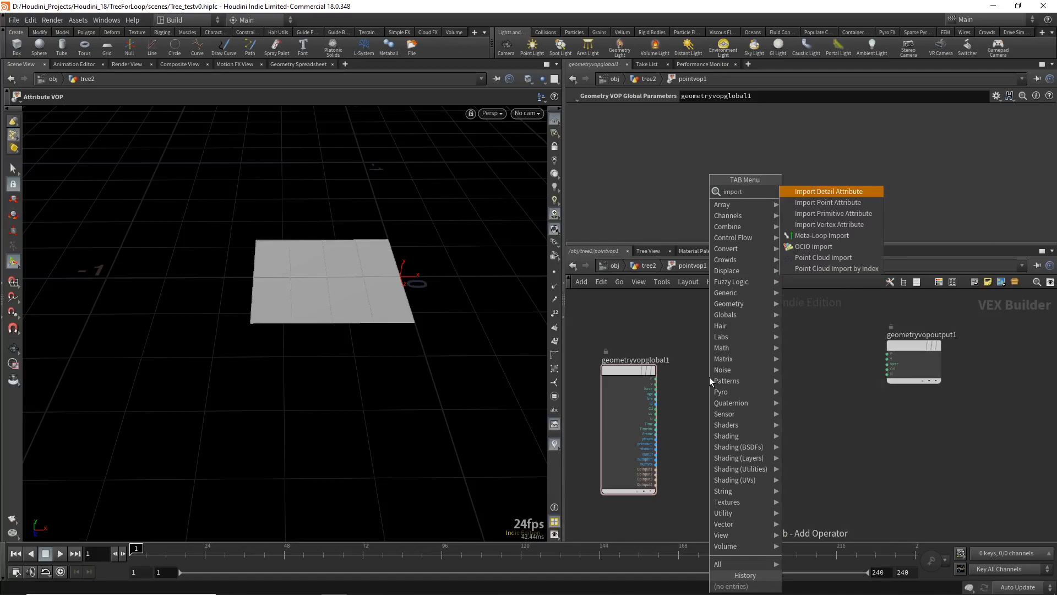
{"action": "type", "text": "po"}
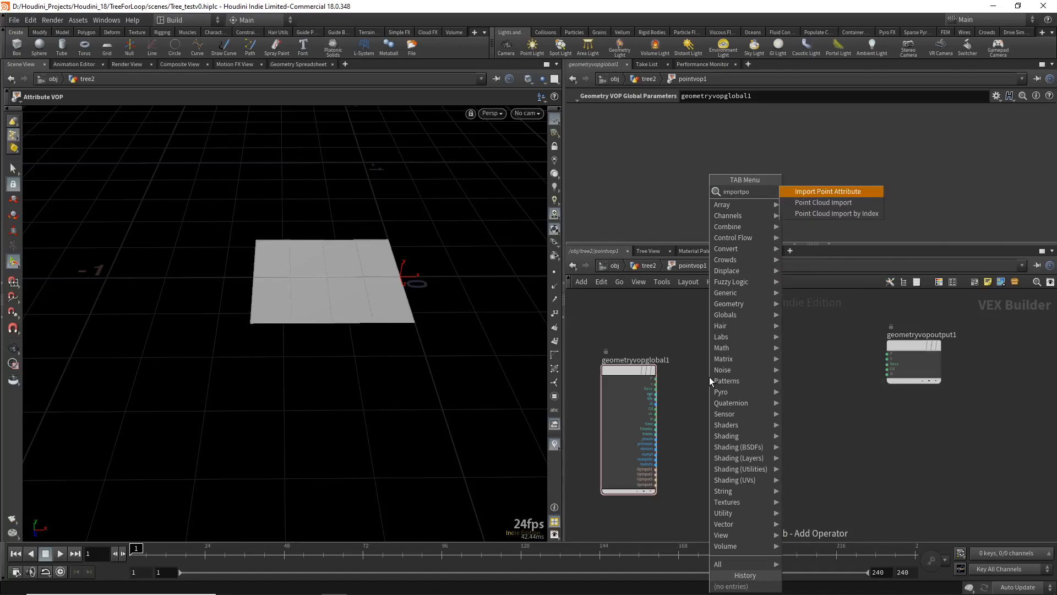
{"action": "key", "text": "Return"}
{"action": "left_click", "coordinate": [658, 303]}
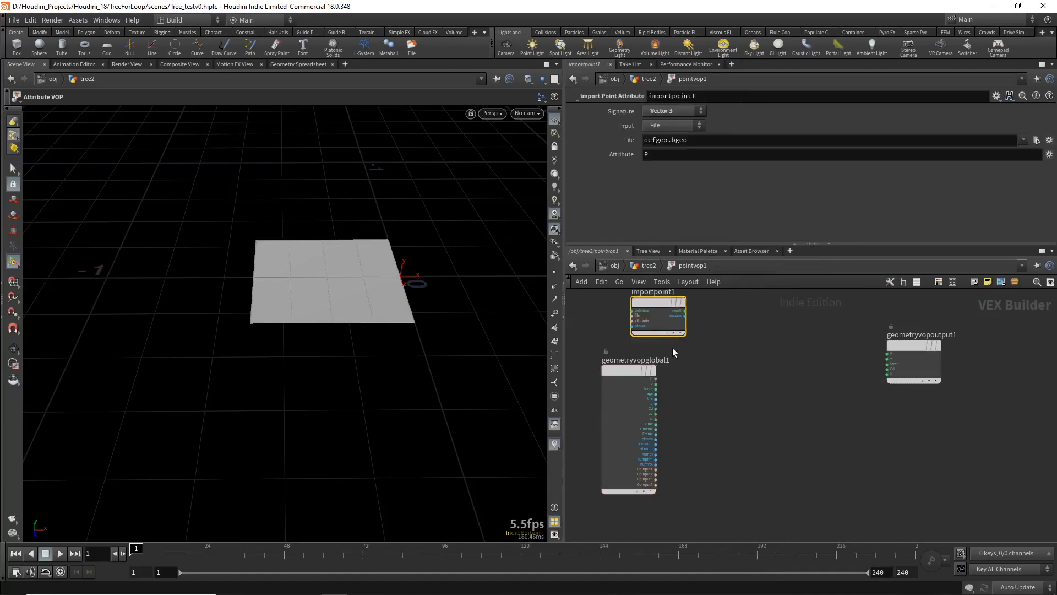
Duplicate the Import Point Attribute node and place the copy directly below the original
{"action": "key", "text": "ctrl+c"}
{"action": "key", "text": "ctrl+v"}
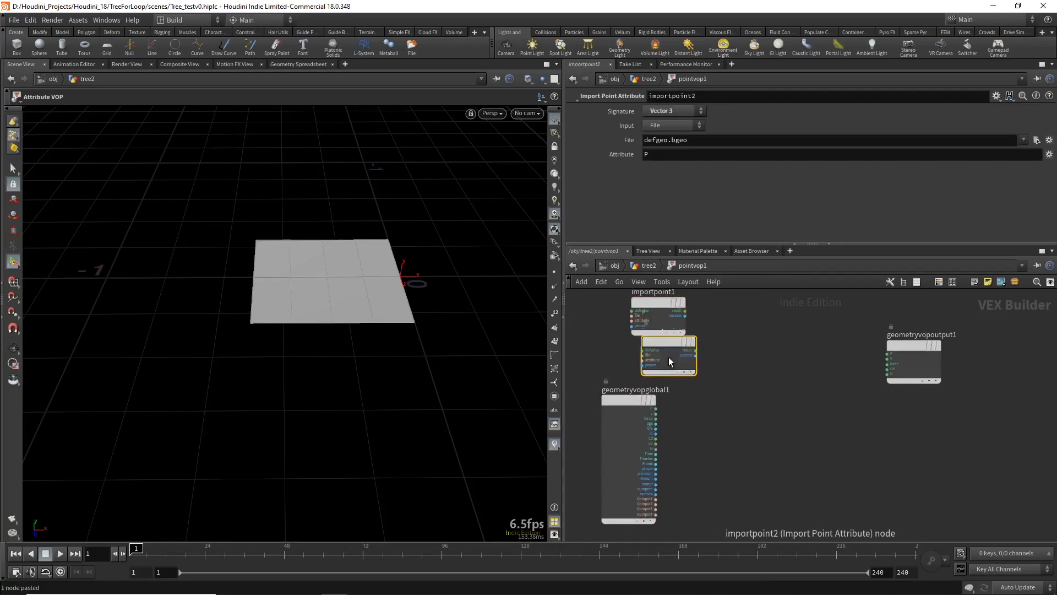
{"action": "left_click_drag", "start_coordinate": [668, 348], "coordinate": [658, 355]}
Set importpoint1 to read from First Input and importpoint2 from Second Input
{"action": "scroll", "coordinate": [658, 356], "scroll_direction": "up", "scroll_amount": 3}
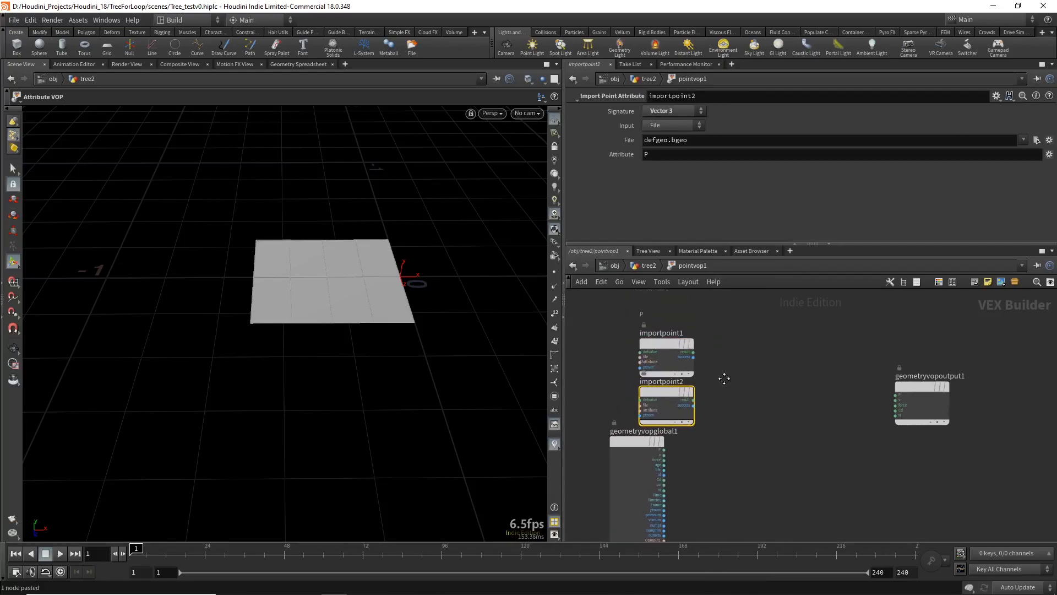
{"action": "left_click", "coordinate": [635, 343]}
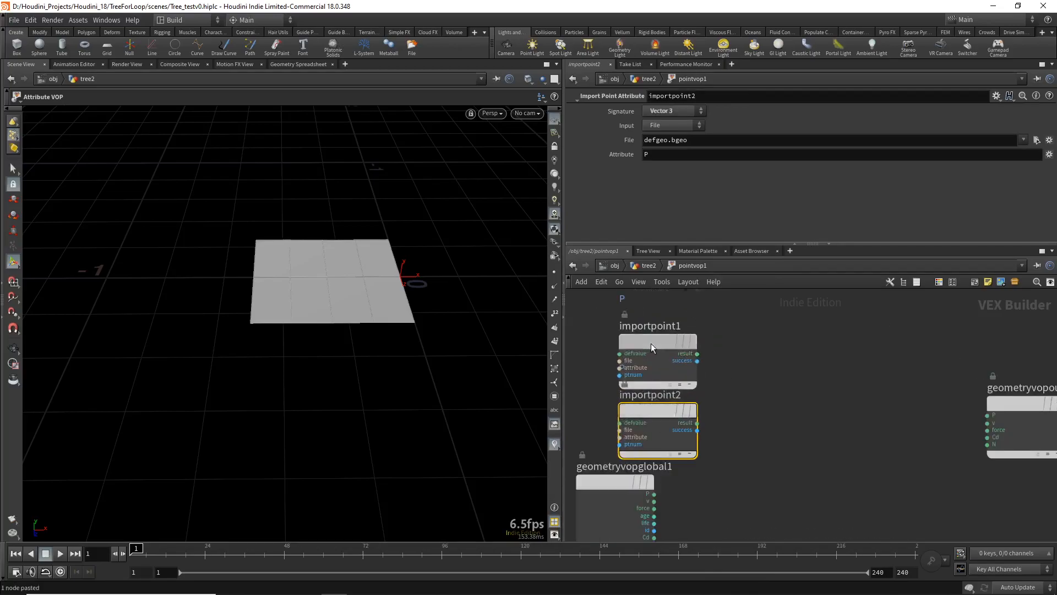
{"action": "left_click", "coordinate": [663, 125]}
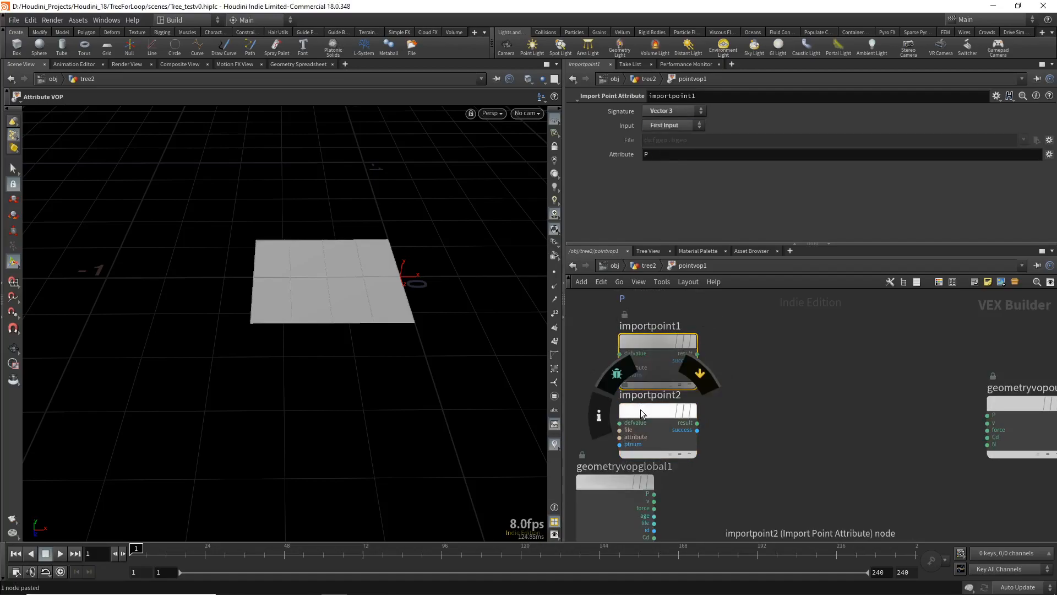
{"action": "left_click", "coordinate": [640, 408]}
{"action": "left_click", "coordinate": [665, 125]}
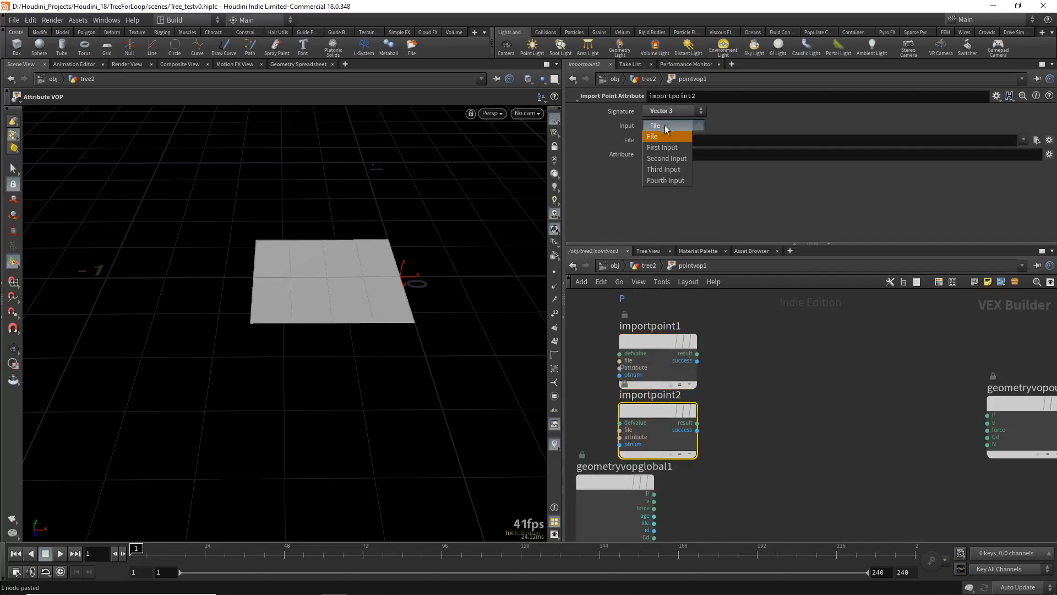
{"action": "left_click", "coordinate": [667, 158]}
Add a Mix node between the import nodes and the geometry output
{"action": "left_click", "coordinate": [767, 410]}
{"action": "key", "text": "Tab"}
{"action": "type", "text": "mix"}
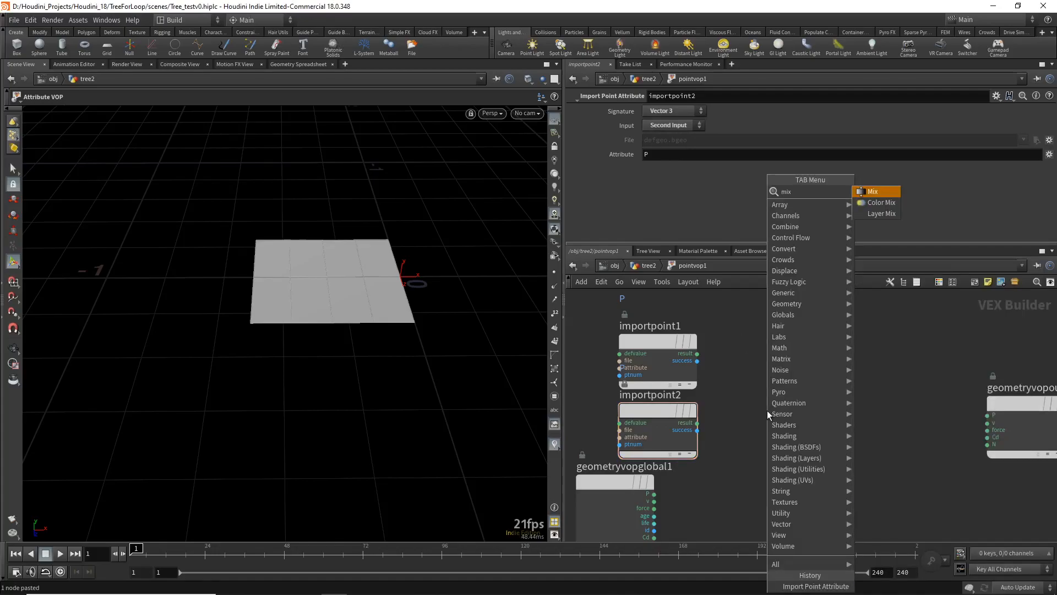
{"action": "left_click", "coordinate": [866, 192]}
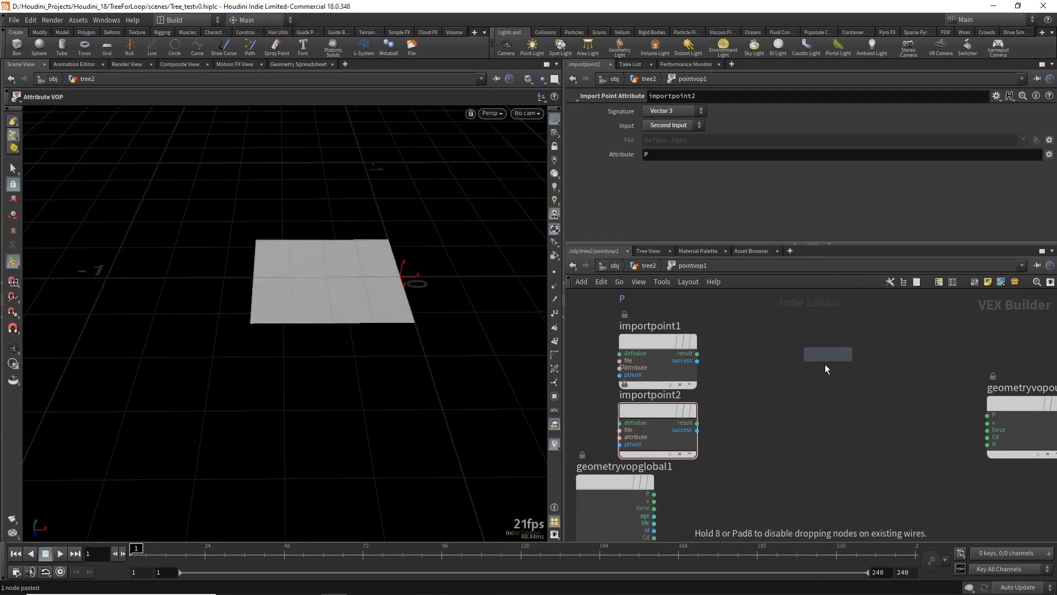
{"action": "left_click", "coordinate": [817, 415]}
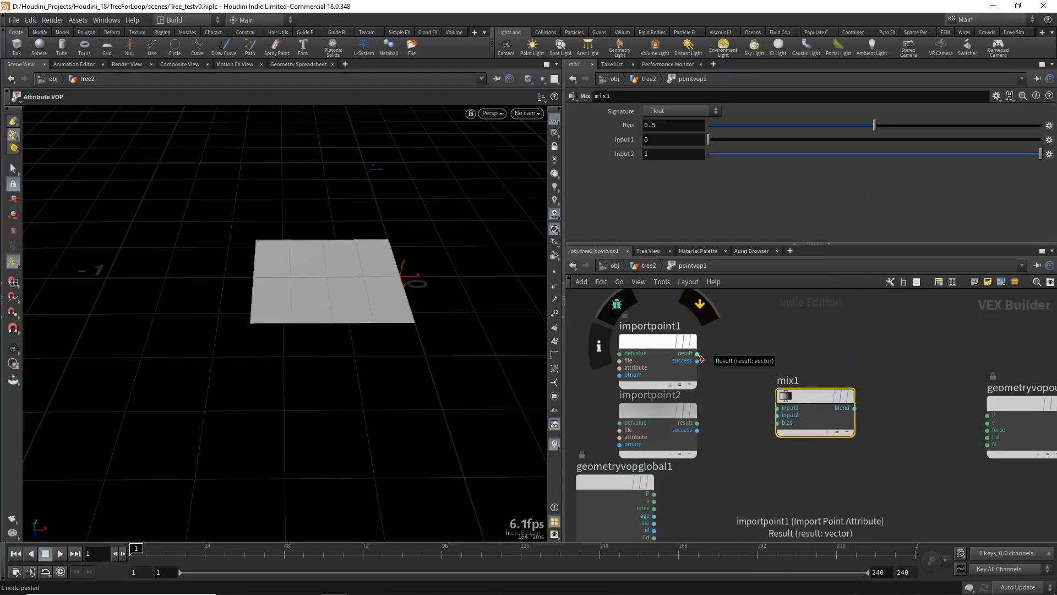
Connect importpoint1's result to input1 of the Mix node and importpoint2's result to input2
{"action": "middle_click_drag", "start_coordinate": [742, 401], "coordinate": [728, 374]}
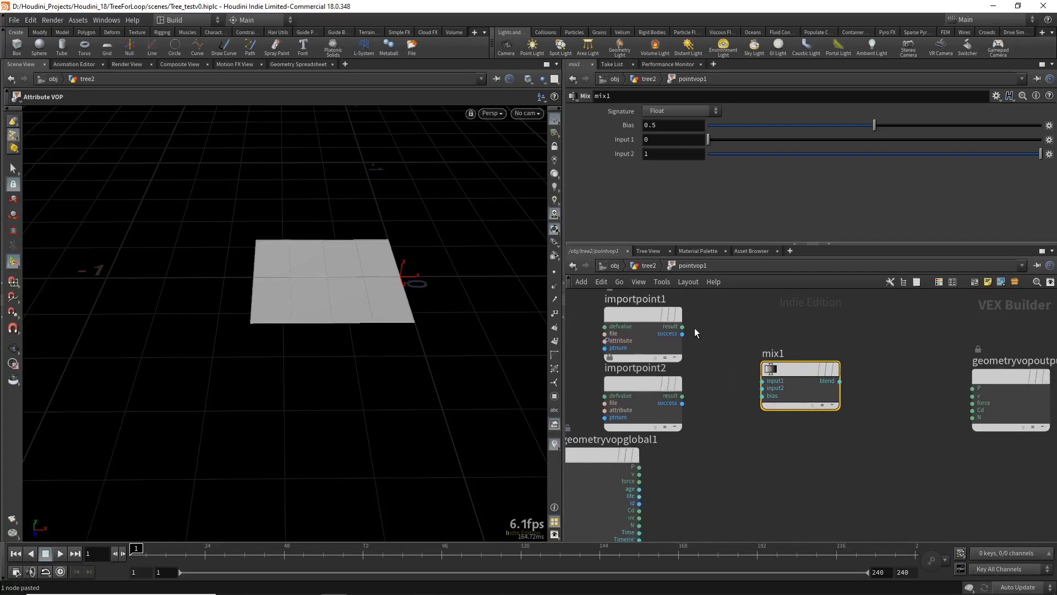
{"action": "left_click", "coordinate": [682, 327]}
{"action": "left_click", "coordinate": [762, 380]}
{"action": "left_click", "coordinate": [682, 395]}
{"action": "left_click", "coordinate": [754, 387]}
Add a Relative to Bounding Box node beside the global parameters node
{"action": "scroll", "coordinate": [738, 438], "scroll_direction": "down", "scroll_amount": 2}
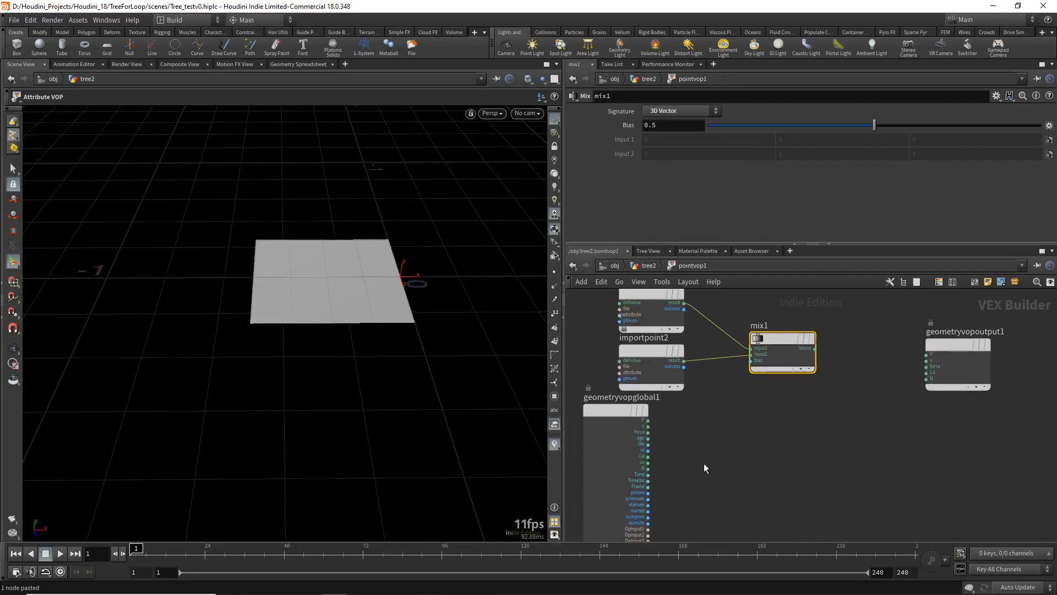
{"action": "key", "text": "Tab"}
{"action": "type", "text": "relati"}
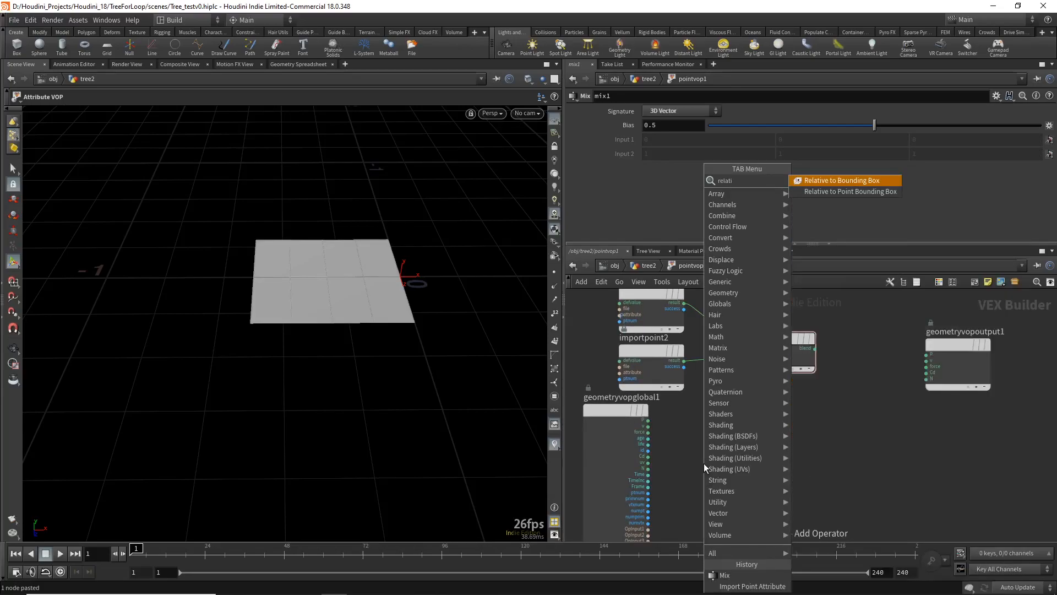
{"action": "key", "text": "Return"}
{"action": "left_click", "coordinate": [704, 463]}
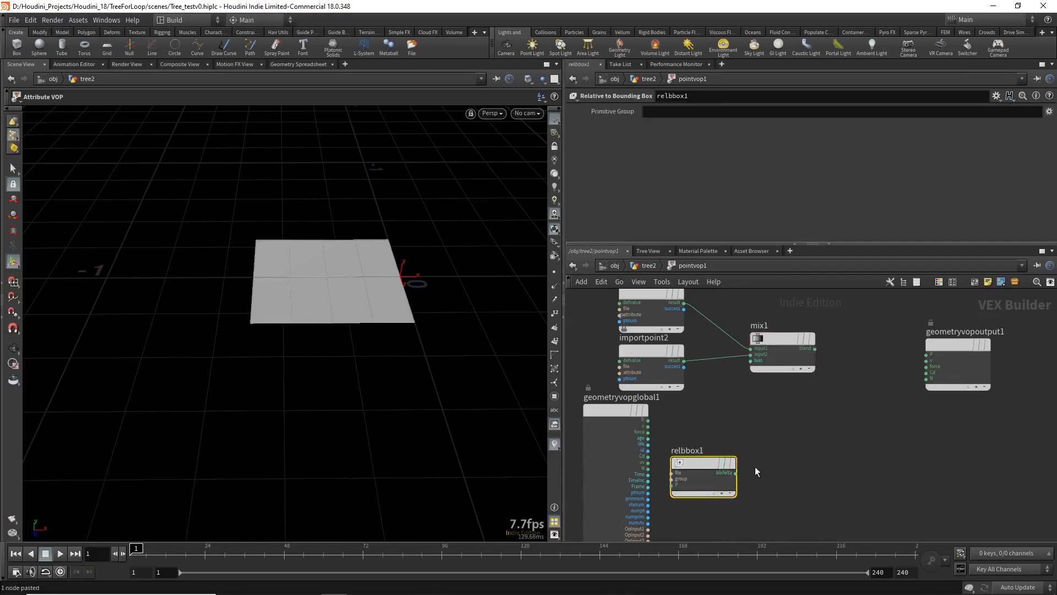
Add a Ramp Parameter node beside the Relative to Bounding Box node
{"action": "key", "text": "Tab"}
{"action": "type", "text": "ramp"}
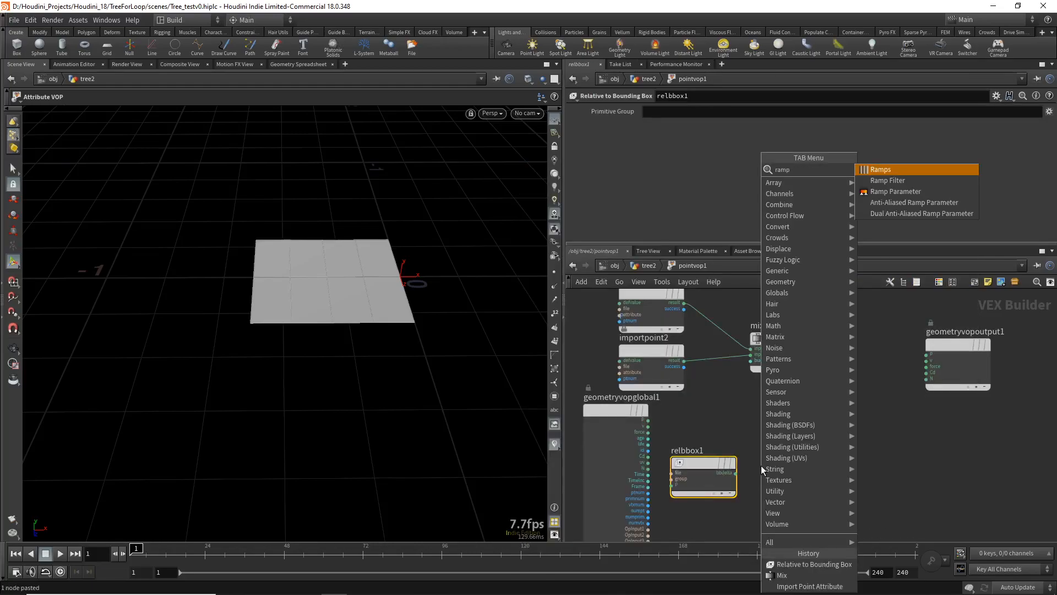
{"action": "key", "text": "Down"}
{"action": "key", "text": "Down"}
{"action": "key", "text": "Return"}
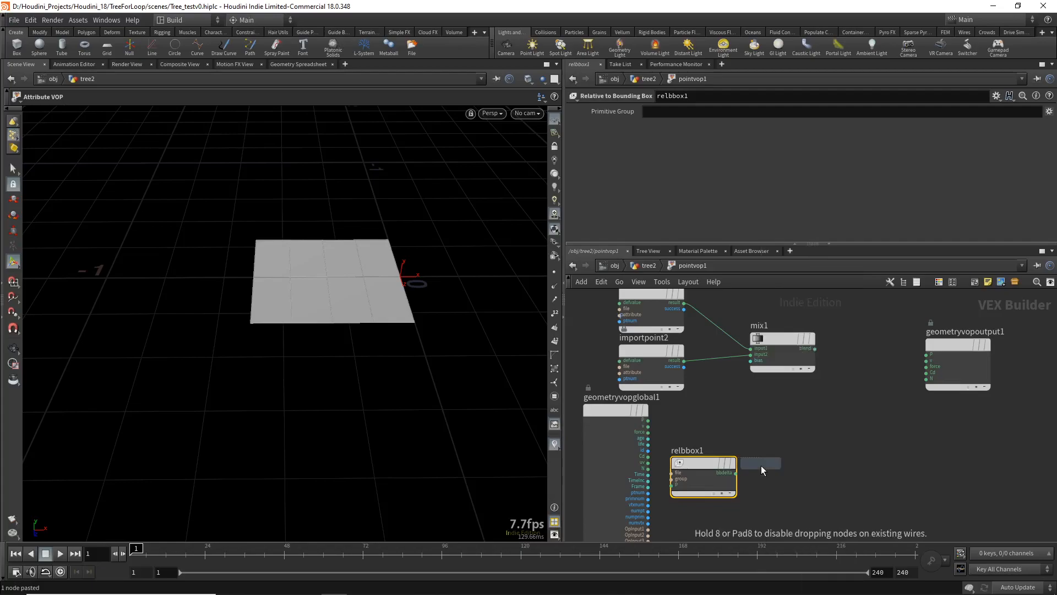
{"action": "left_click", "coordinate": [804, 471]}
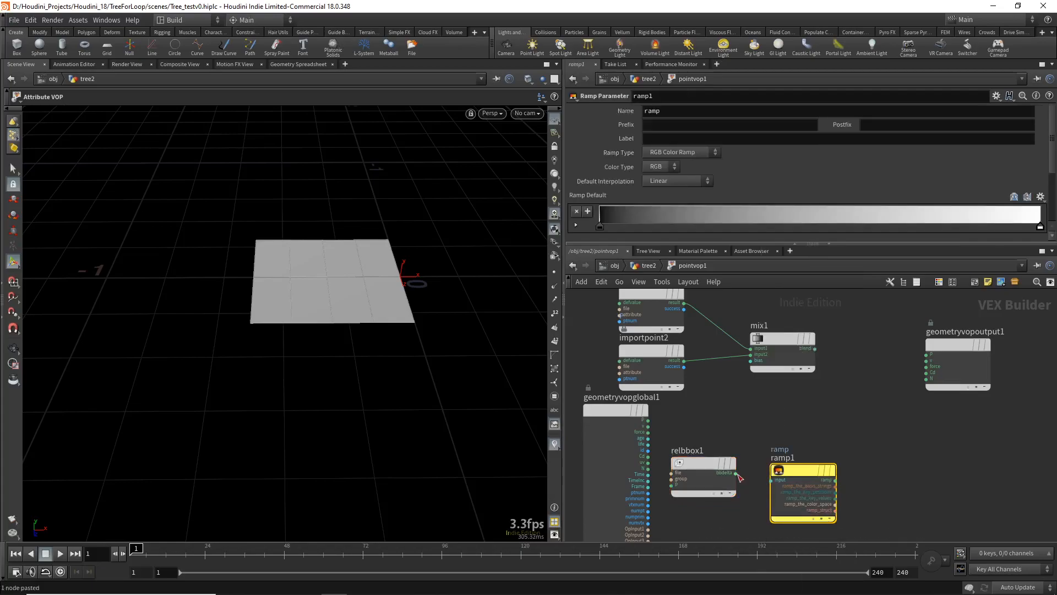
Add a Vector to Float node between relbbox1 and the ramp, and connect relbbox1's bbdelta output to its vec input
{"action": "scroll", "coordinate": [746, 491], "scroll_direction": "down", "scroll_amount": 3}
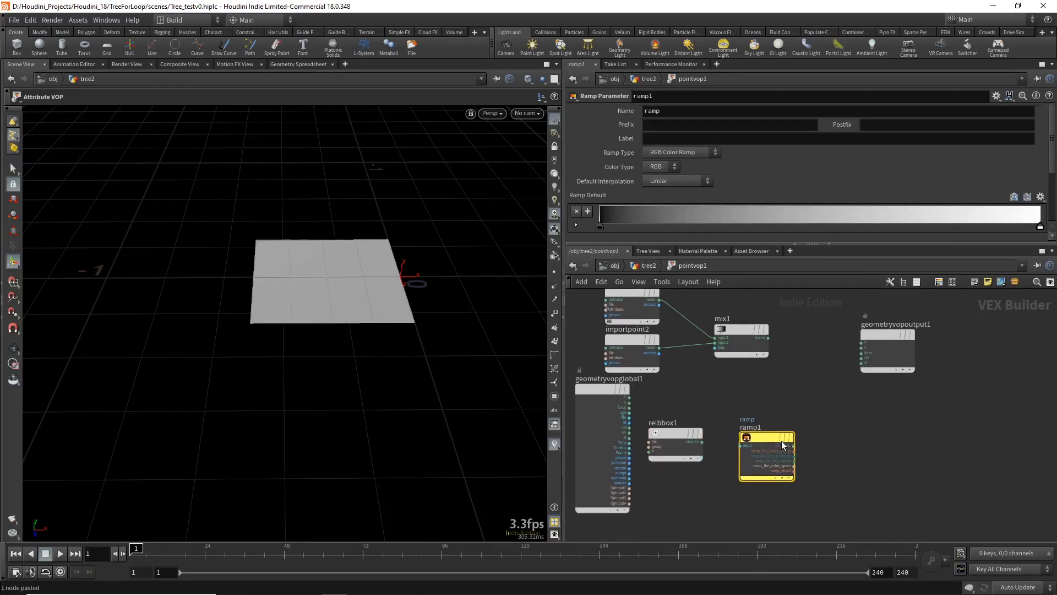
{"action": "scroll", "coordinate": [722, 468], "scroll_direction": "up", "scroll_amount": 3}
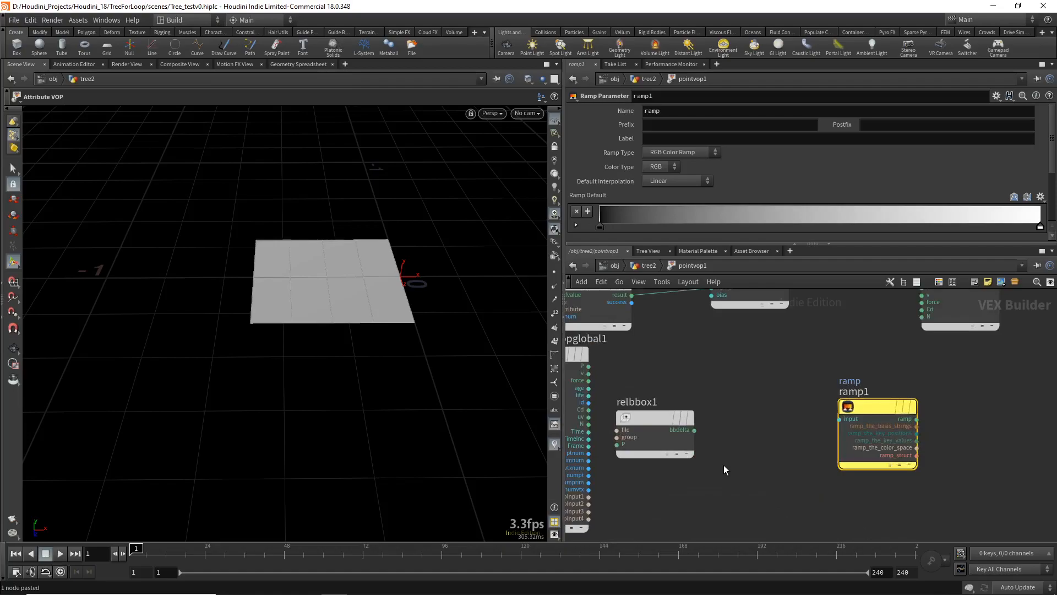
{"action": "key", "text": "Tab"}
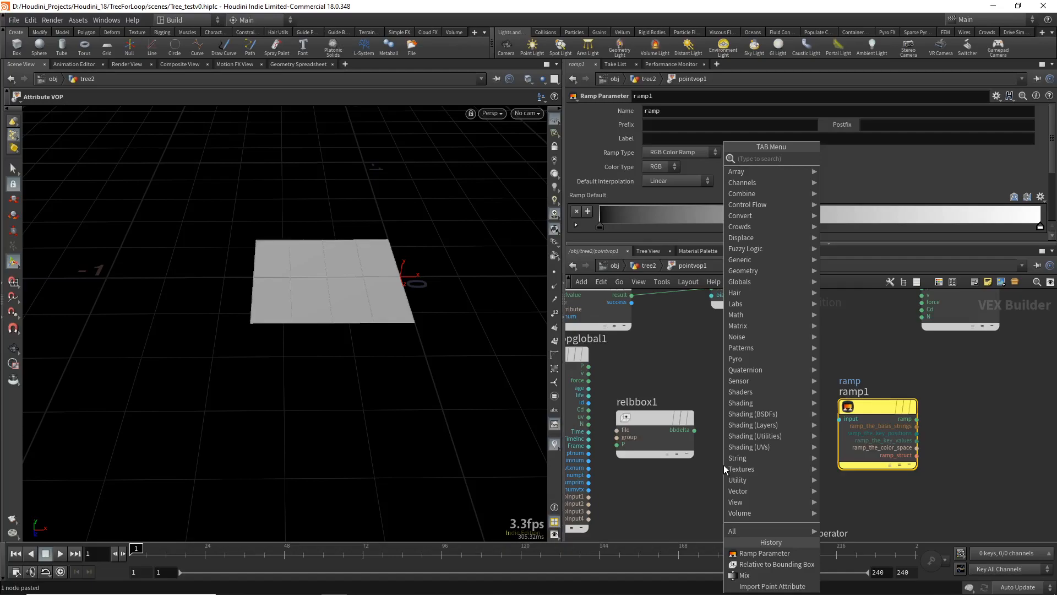
{"action": "type", "text": "vector f"}
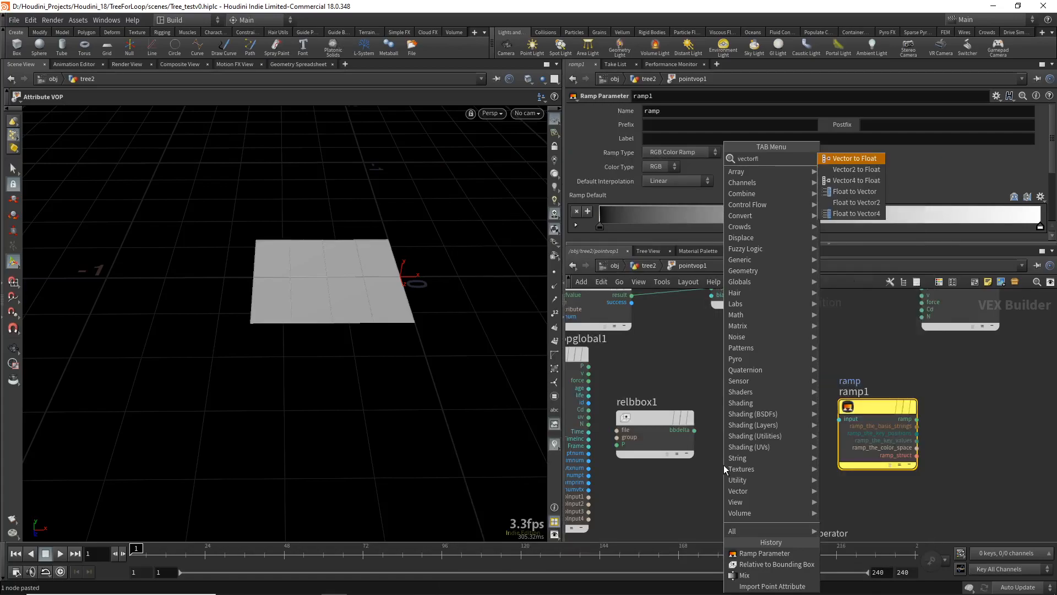
{"action": "key", "text": "Return"}
{"action": "left_click", "coordinate": [771, 421]}
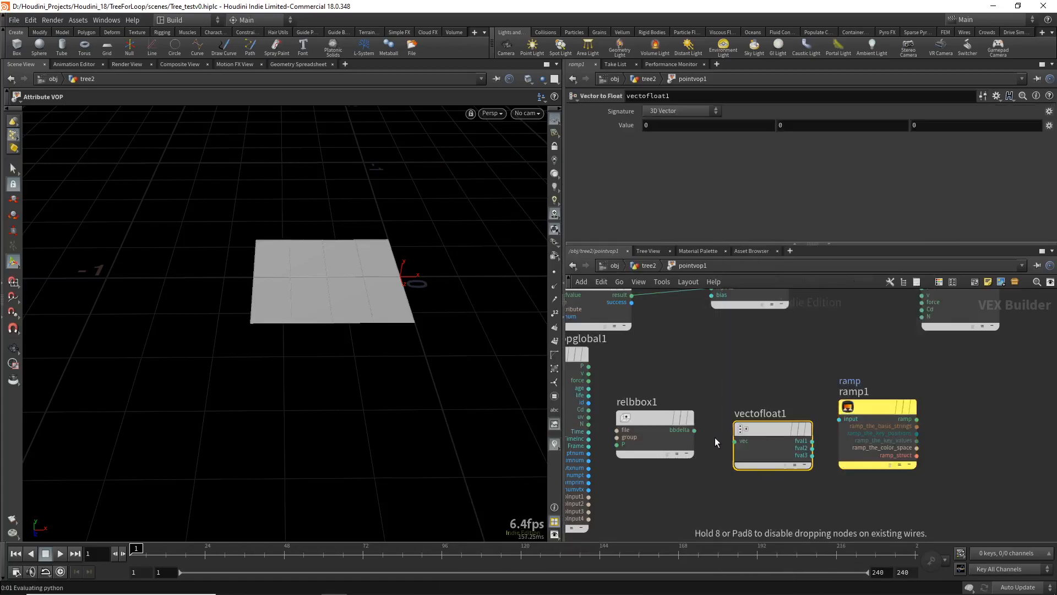
{"action": "left_click", "coordinate": [694, 430]}
{"action": "left_click", "coordinate": [733, 441]}
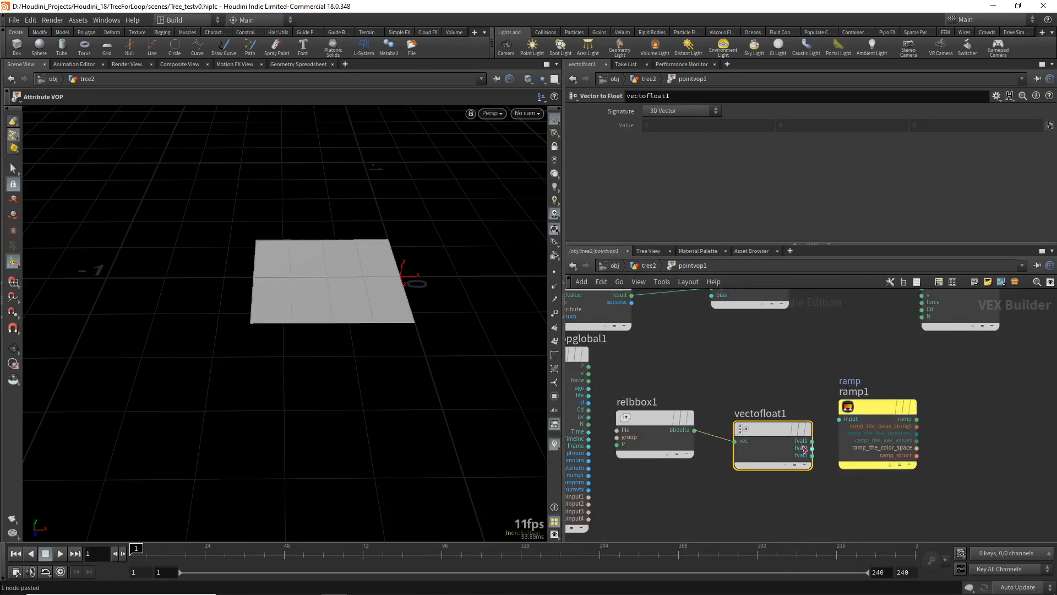
Connect the Vector to Float node's fval3 output to the ramp's input
{"action": "left_click_drag", "start_coordinate": [378, 306], "coordinate": [370, 269], "text": "alt"}
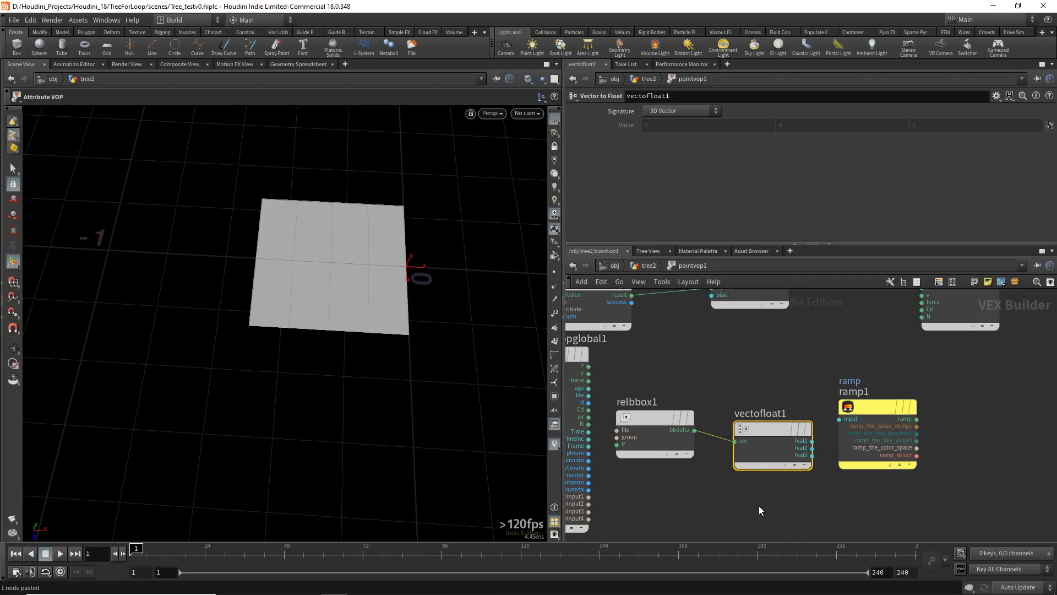
{"action": "middle_click_drag", "start_coordinate": [759, 506], "coordinate": [728, 492]}
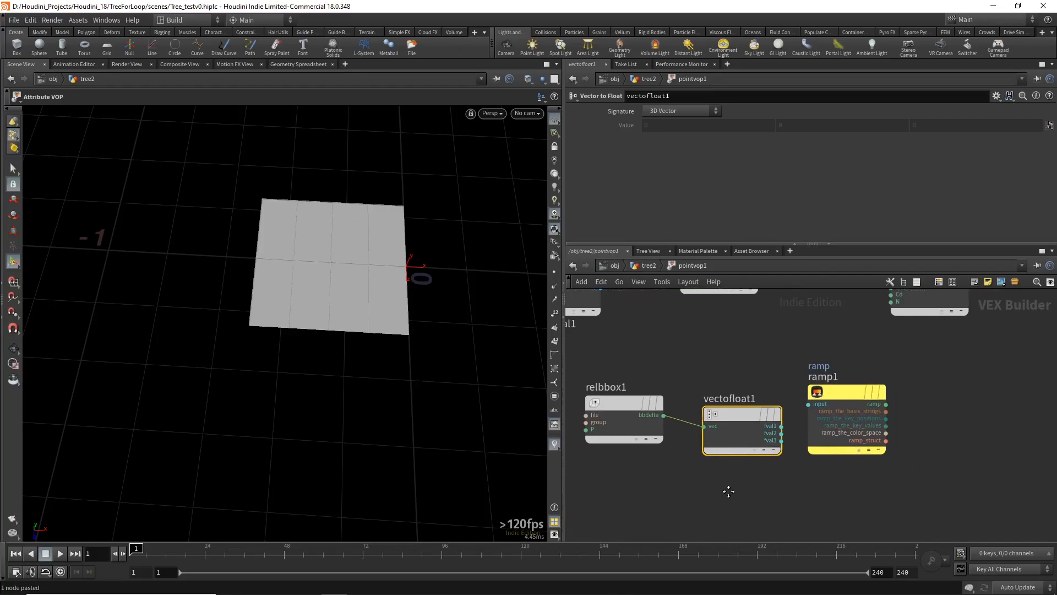
{"action": "left_click", "coordinate": [781, 440]}
{"action": "left_click", "coordinate": [808, 404]}
Move the Mix node closer to the geometry output and connect the ramp's output to its bias input
{"action": "scroll", "coordinate": [773, 375], "scroll_direction": "down", "scroll_amount": 2}
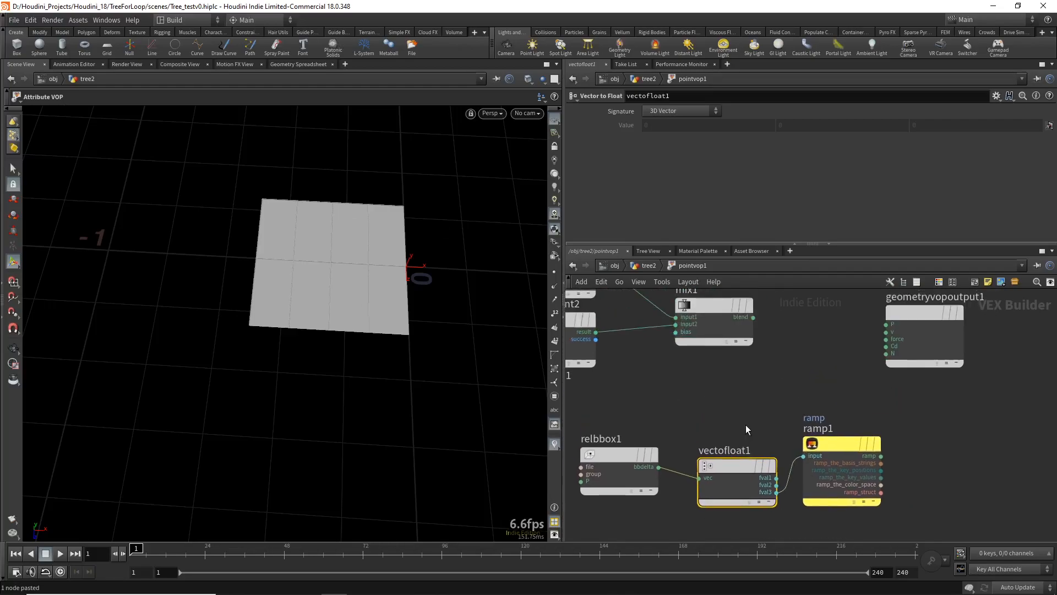
{"action": "left_click_drag", "start_coordinate": [718, 326], "coordinate": [785, 315]}
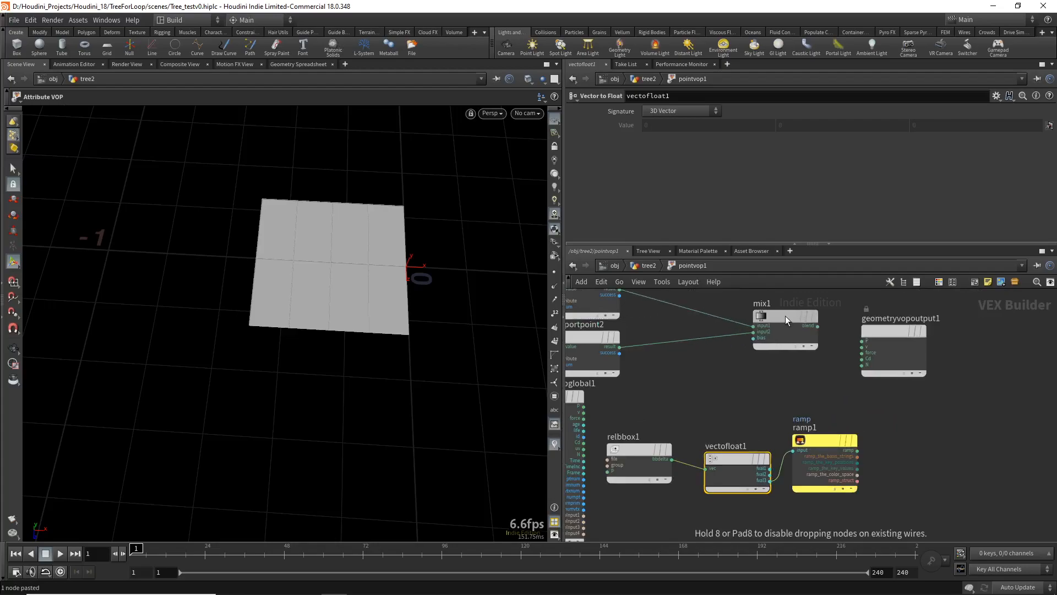
{"action": "left_click", "coordinate": [857, 450]}
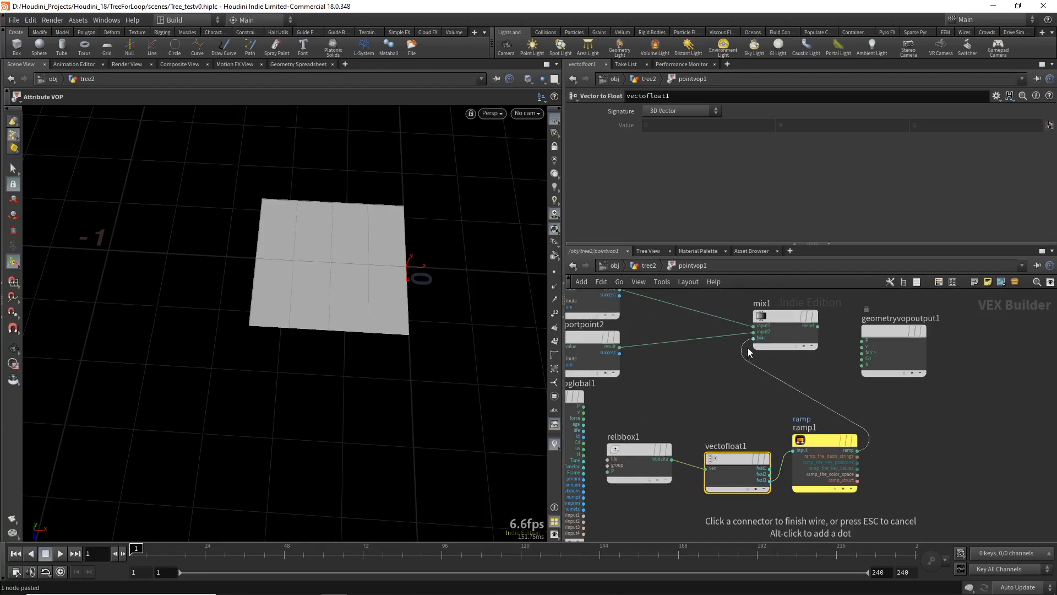
{"action": "left_click", "coordinate": [753, 338]}
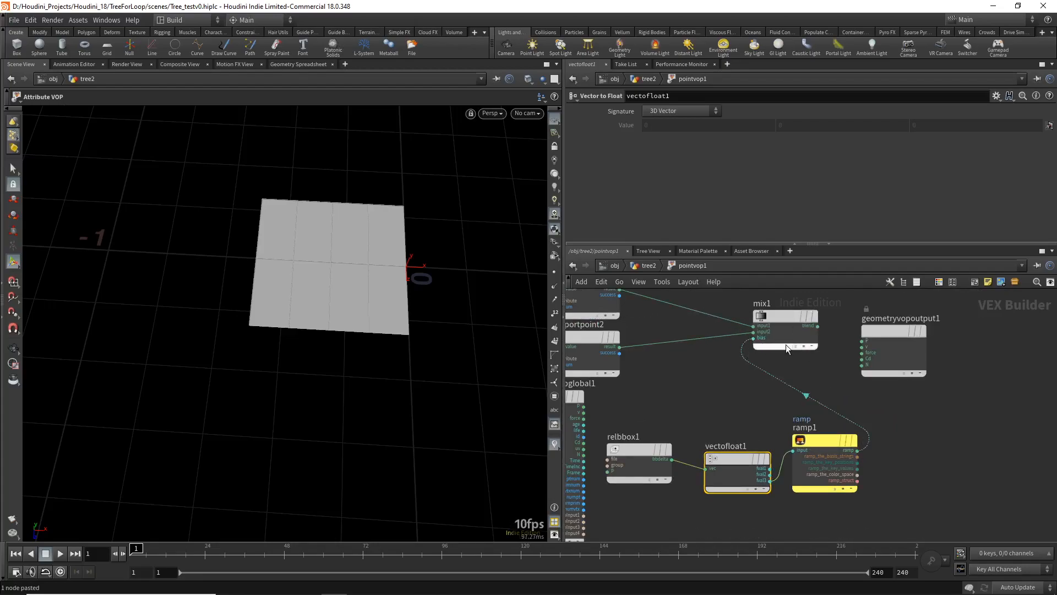
Connect the Mix node's blend output to the P input of the geometry output node
{"action": "left_click", "coordinate": [817, 326]}
{"action": "left_click", "coordinate": [855, 341]}
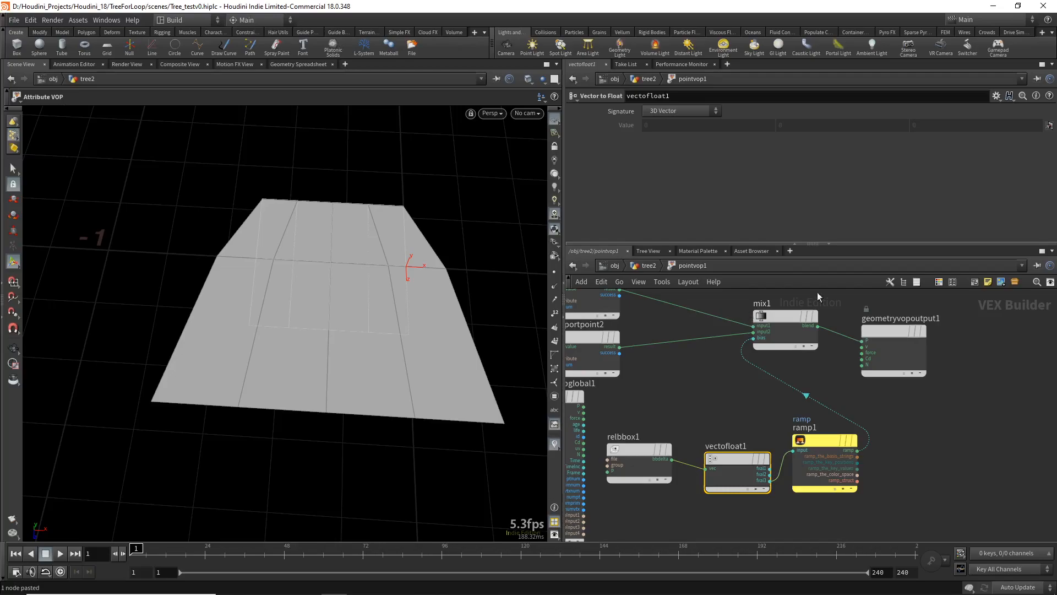
Return to tree2 and look through the interpolation options of pointvop1's ramp
{"action": "left_click", "coordinate": [645, 265]}
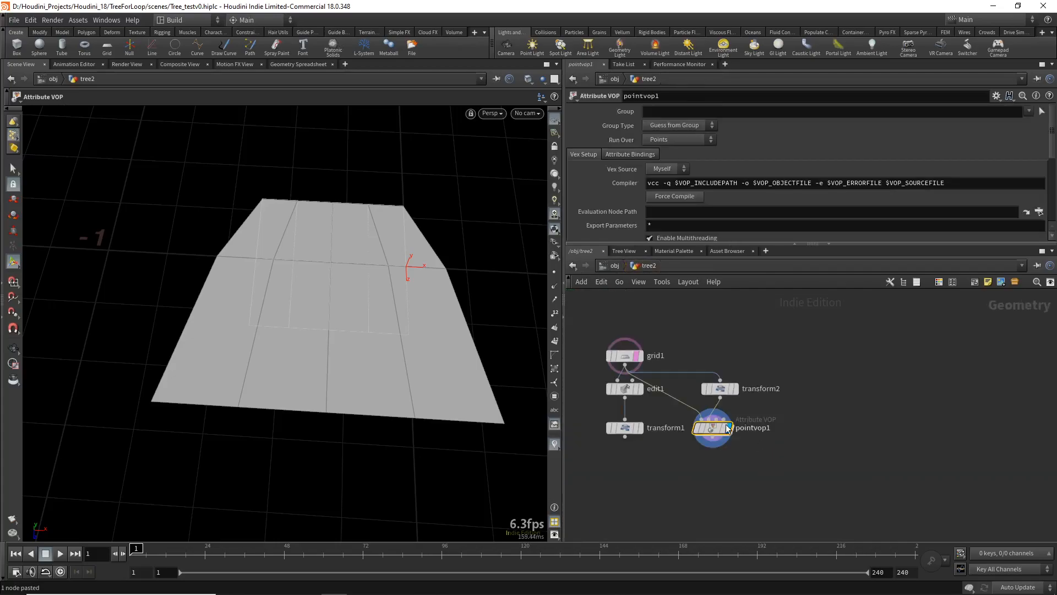
{"action": "scroll", "coordinate": [629, 209], "scroll_direction": "down", "scroll_amount": 5}
{"action": "scroll", "coordinate": [629, 209], "scroll_direction": "down", "scroll_amount": 1}
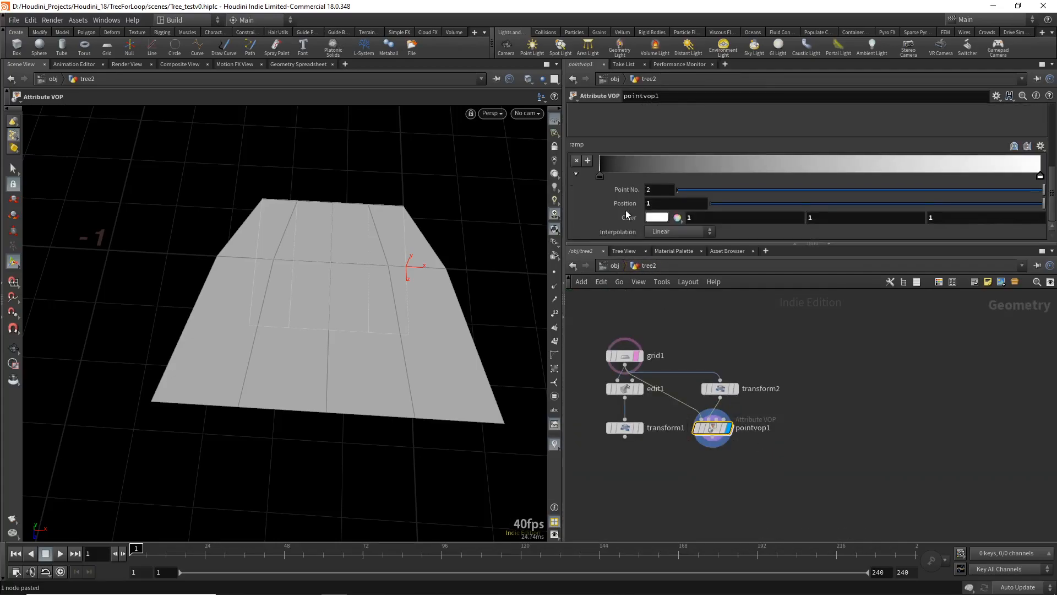
{"action": "left_click", "coordinate": [681, 231]}
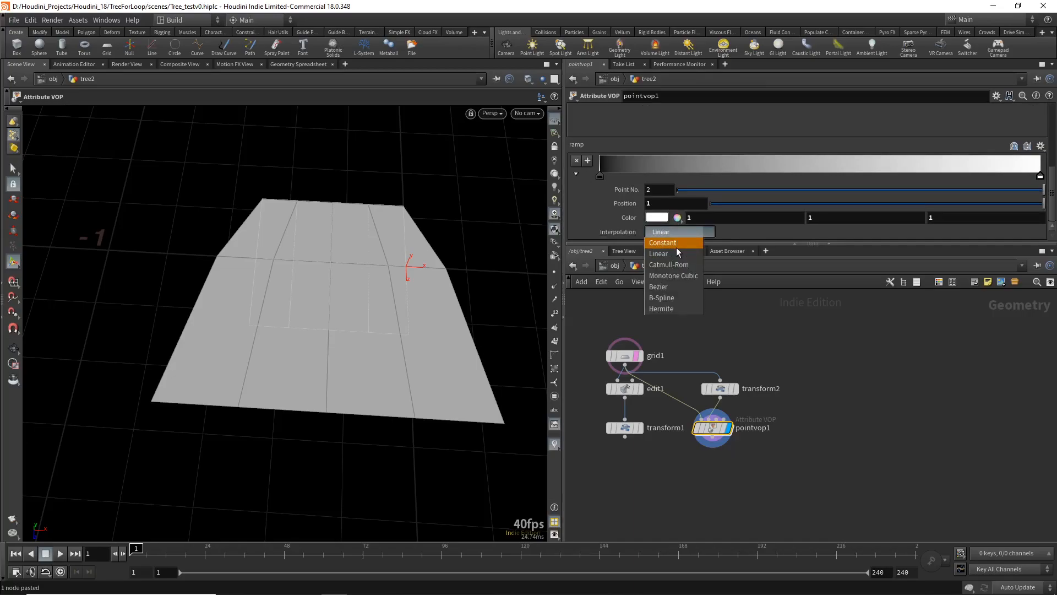
{"action": "left_click", "coordinate": [676, 247]}
Change the ramp type of the Ramp Parameter node inside pointvop1 to Spline Ramp (float)
{"action": "double_click", "coordinate": [716, 428]}
{"action": "left_click", "coordinate": [827, 439]}
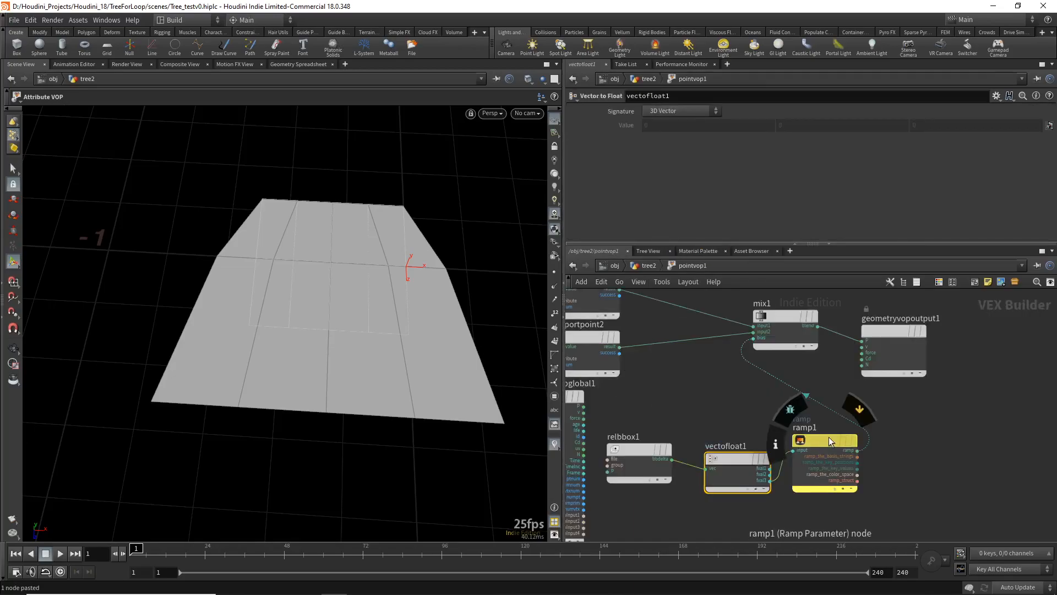
{"action": "left_click", "coordinate": [656, 182]}
{"action": "left_click", "coordinate": [658, 164]}
{"action": "left_click", "coordinate": [660, 157]}
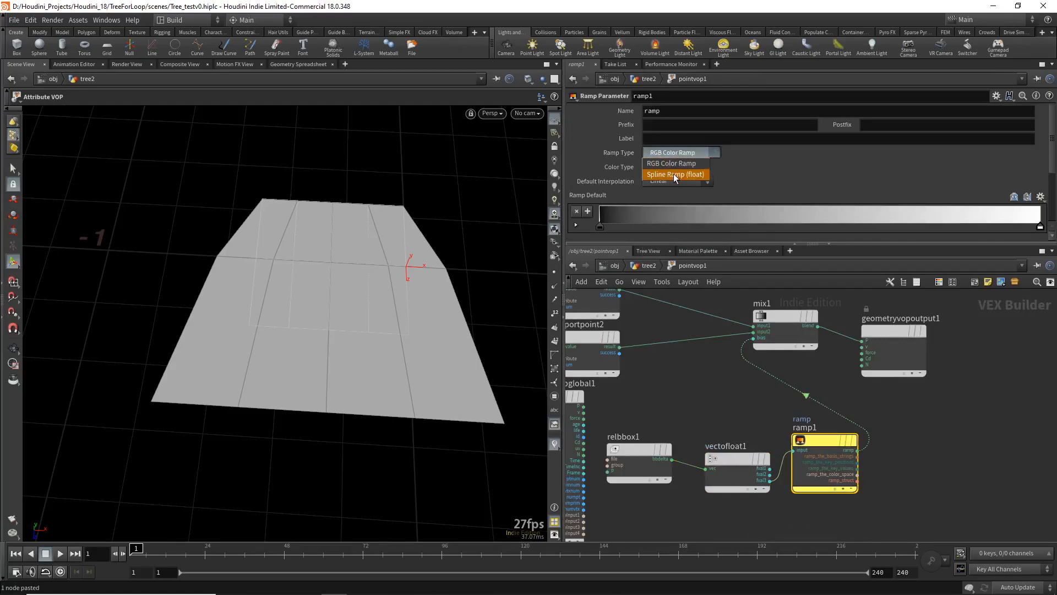
{"action": "left_click", "coordinate": [673, 174]}
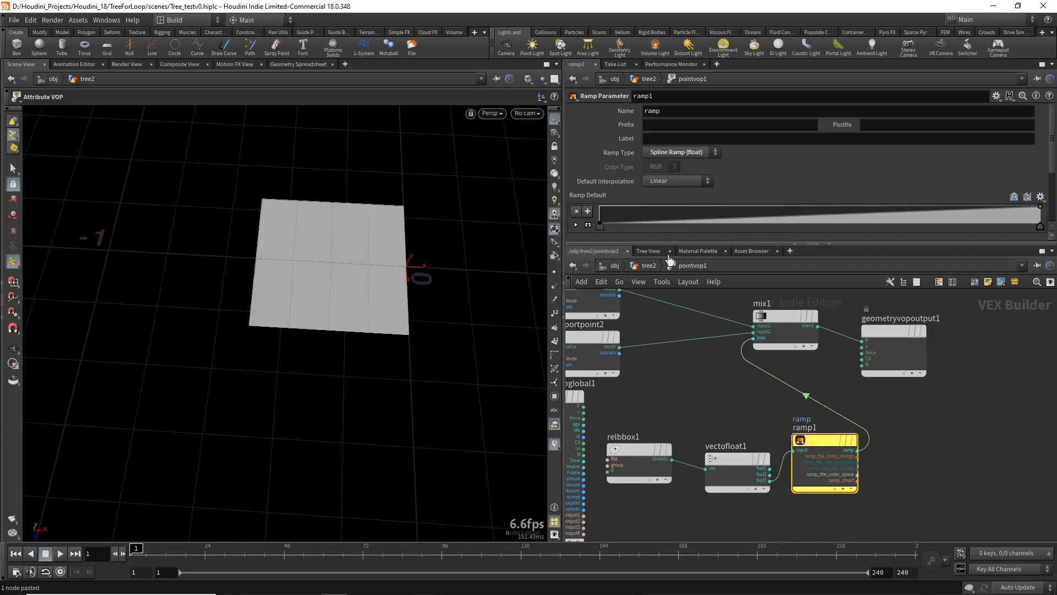
Lower the end point of pointvop1's ramp to a value of 0
{"action": "left_click", "coordinate": [648, 266]}
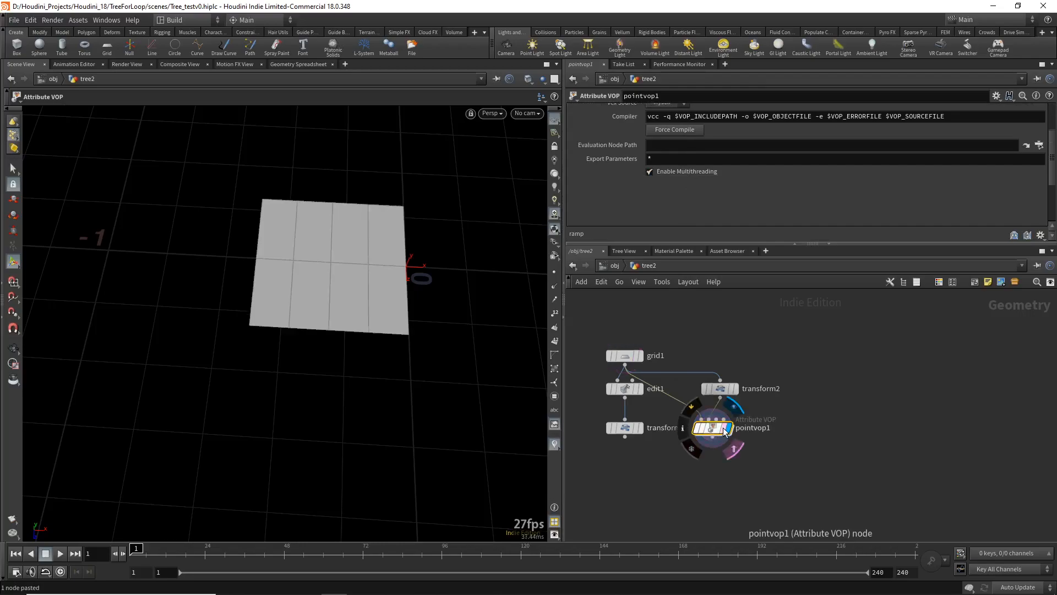
{"action": "scroll", "coordinate": [666, 192], "scroll_direction": "down", "scroll_amount": 5}
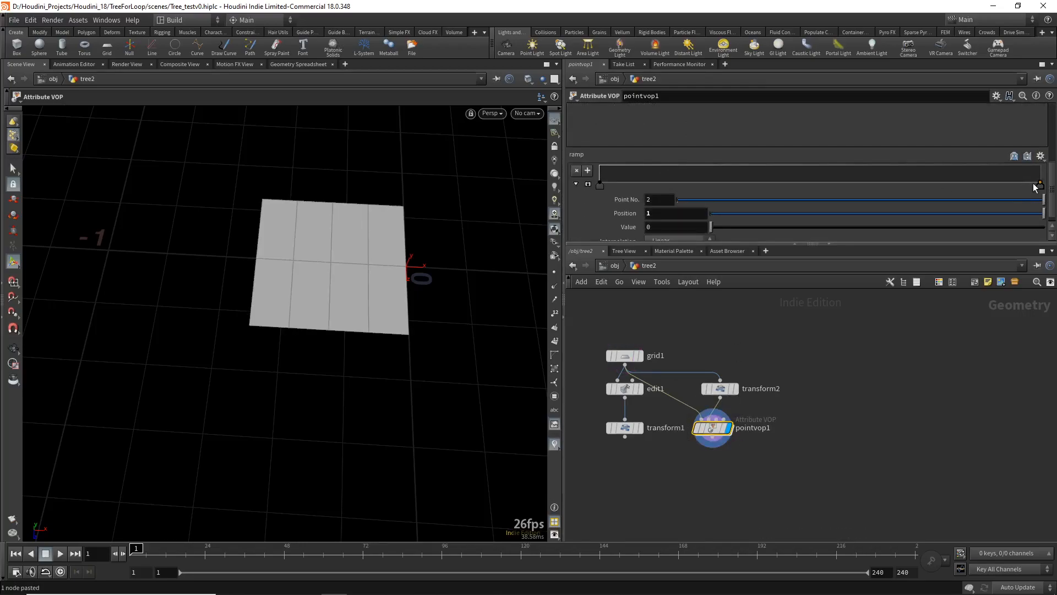
{"action": "mouse_move", "coordinate": [1039, 185]}
{"action": "left_mouse_down"}
{"action": "mouse_move", "coordinate": [1041, 171]}
{"action": "mouse_move", "coordinate": [1042, 188]}
{"action": "left_mouse_up"}
{"action": "left_click_drag", "start_coordinate": [806, 184], "coordinate": [818, 202]}
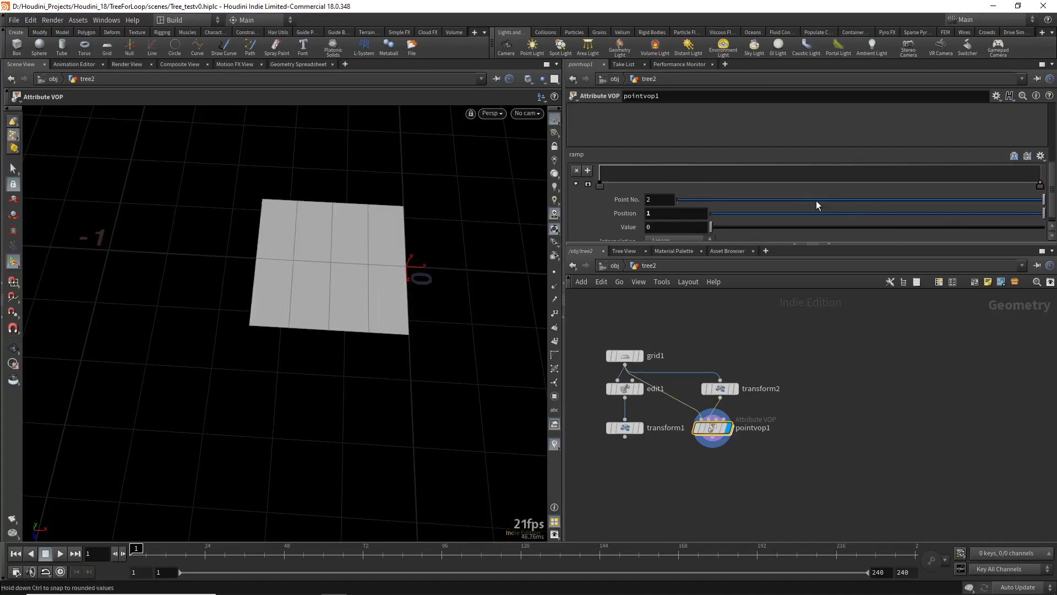
Inside pointvop1, rewire the ramp's input to the Vector to Float node's fval1 output
{"action": "double_click", "coordinate": [715, 429]}
{"action": "left_click", "coordinate": [769, 469]}
{"action": "left_click", "coordinate": [794, 450]}
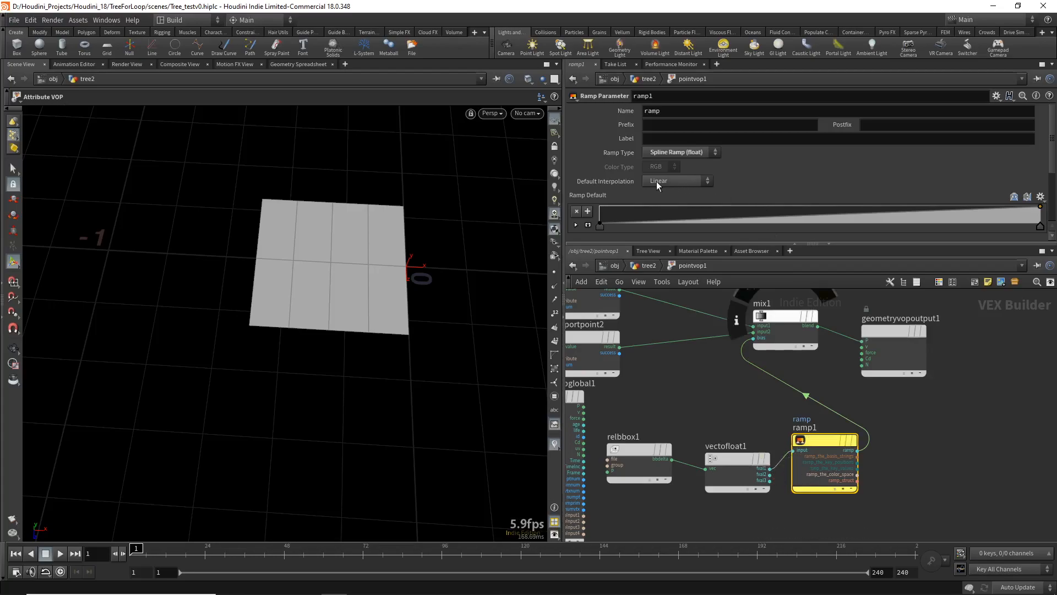
Add two points to pointvop1's ramp: position about 0.49 with value about 0.57, and position 0.115 with value 0
{"action": "left_click", "coordinate": [649, 266]}
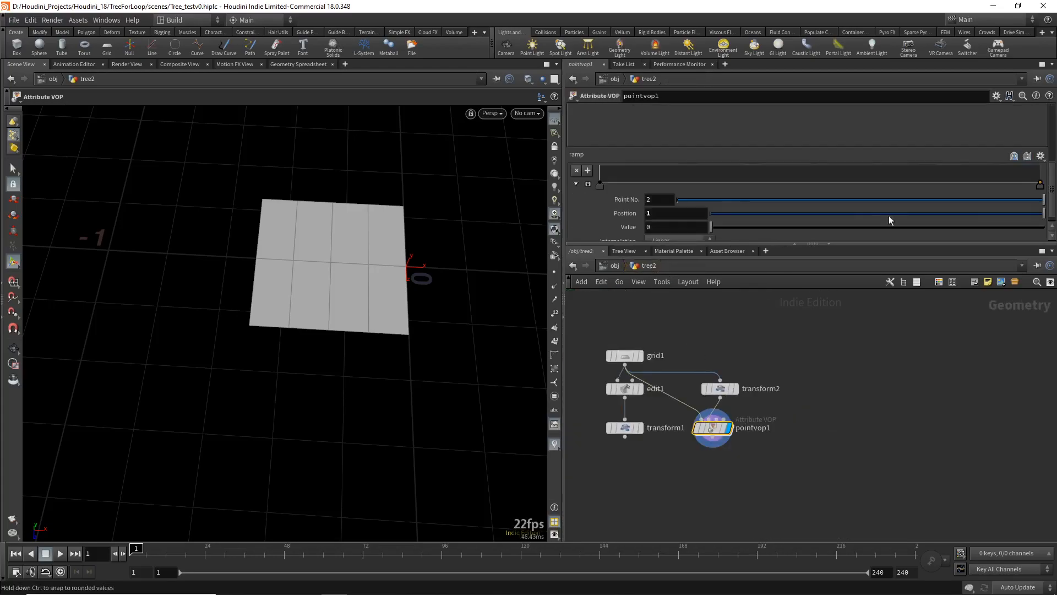
{"action": "left_click_drag", "start_coordinate": [814, 177], "coordinate": [815, 173]}
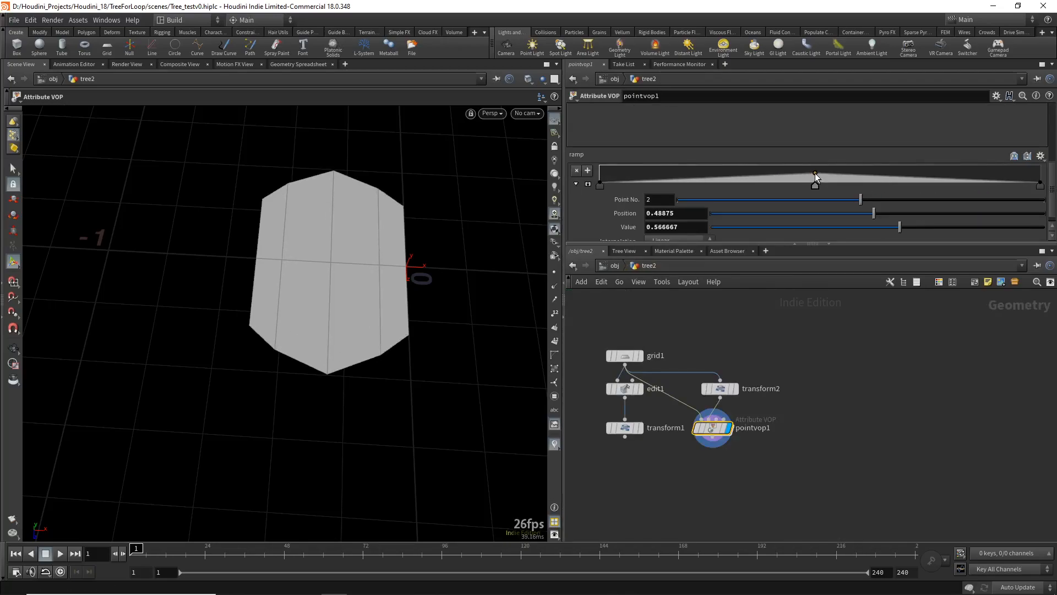
{"action": "left_click_drag", "start_coordinate": [647, 180], "coordinate": [650, 185]}
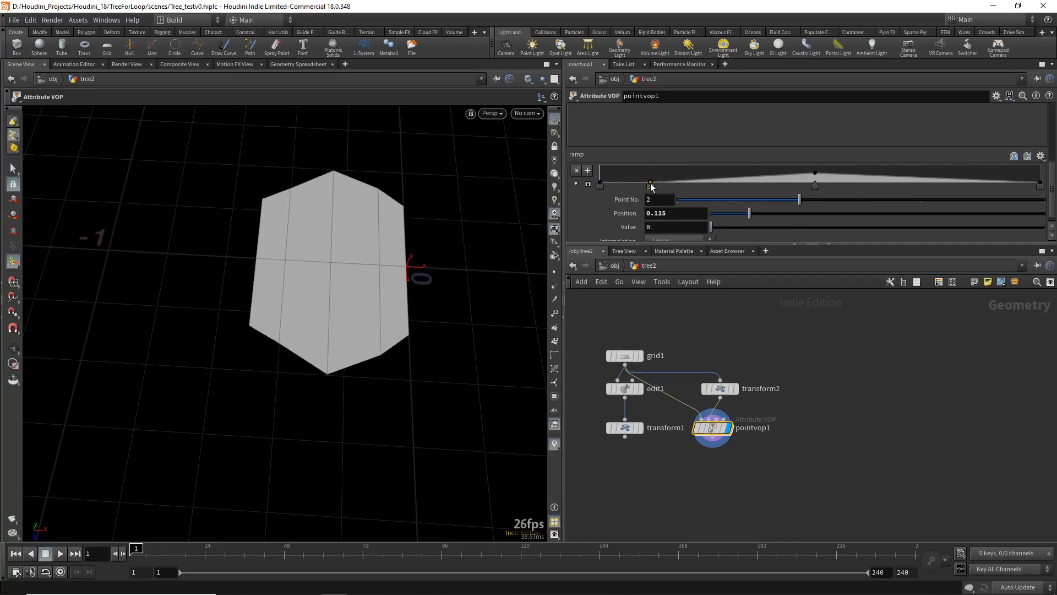
Set the value of the ramp's first point to -0.2 and lower its middle point to about 0.43
{"action": "left_click", "coordinate": [600, 184]}
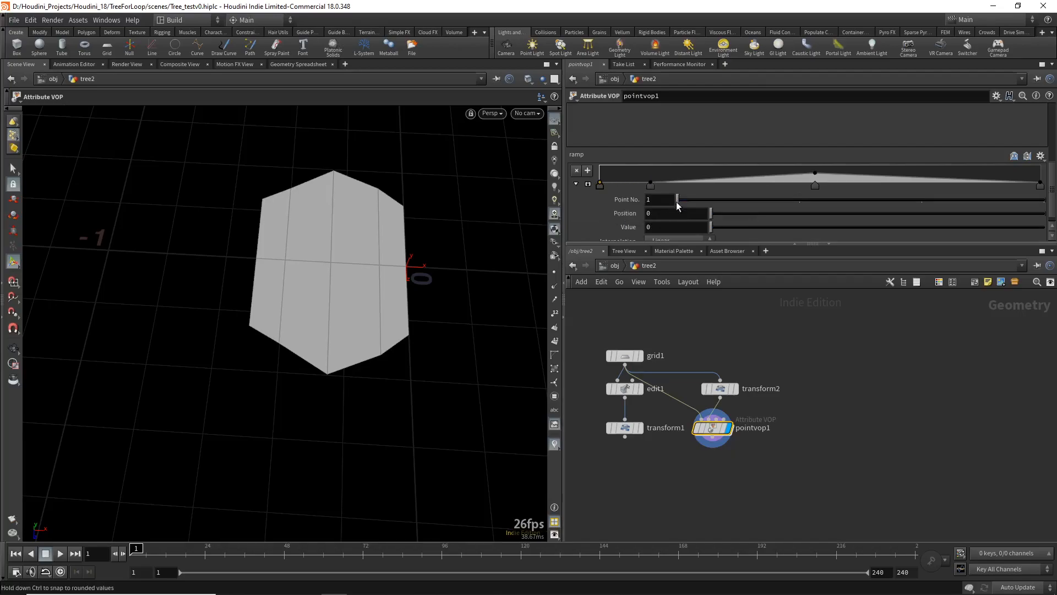
{"action": "middle_click_drag", "start_coordinate": [696, 227], "coordinate": [678, 226]}
{"action": "key", "text": "Escape"}
{"action": "mouse_move", "coordinate": [365, 295]}
{"action": "left_mouse_down"}
{"action": "mouse_move", "coordinate": [394, 245]}
{"action": "mouse_move", "coordinate": [411, 289]}
{"action": "mouse_move", "coordinate": [368, 295]}
{"action": "left_mouse_up"}
{"action": "key", "text": "Return"}
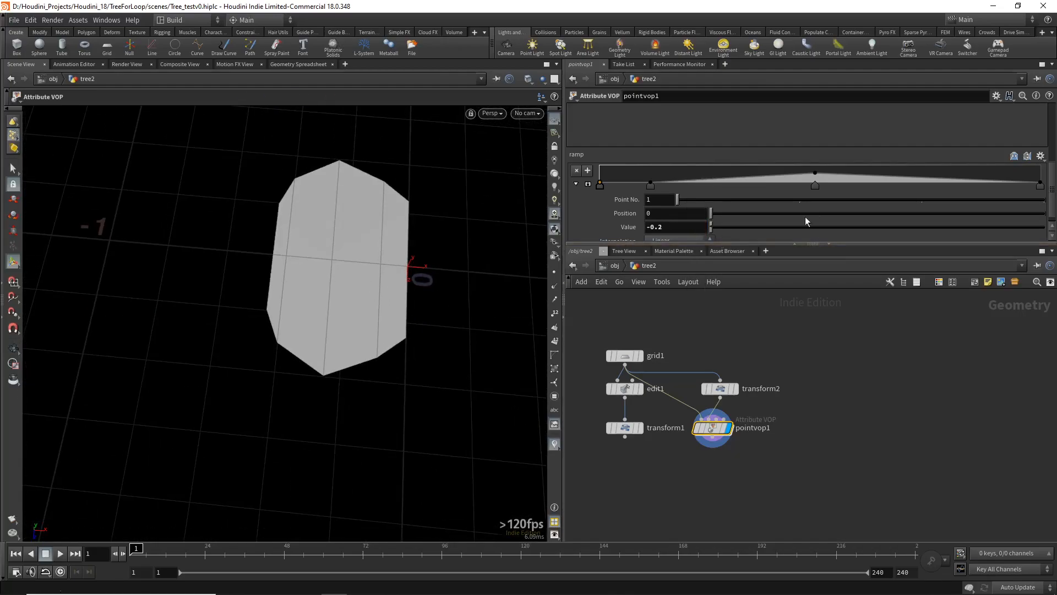
{"action": "left_click_drag", "start_coordinate": [817, 172], "coordinate": [816, 175]}
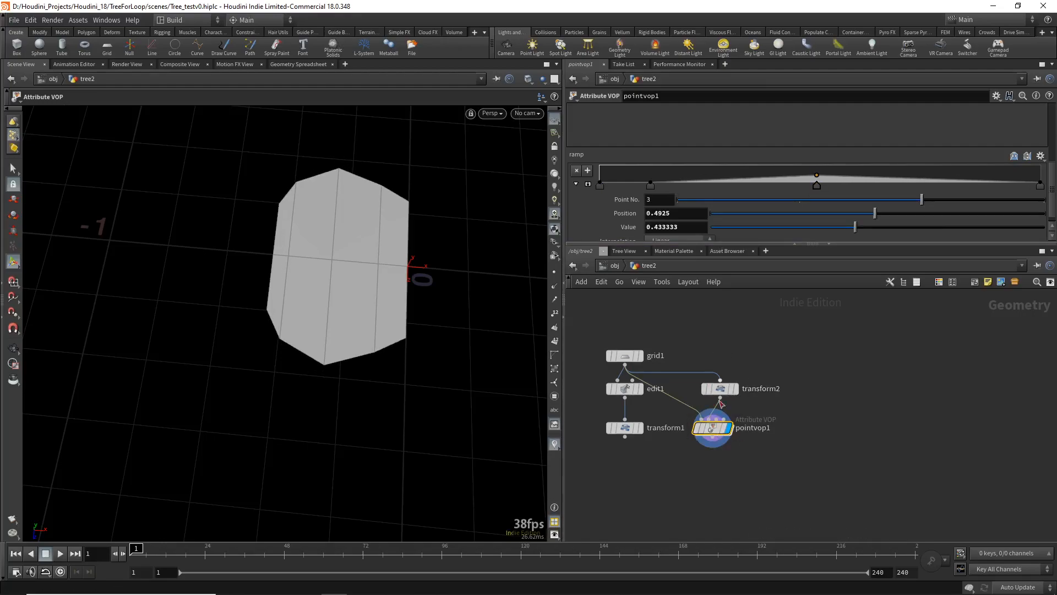
Compare the shapes of transform2, grid1 and pointvop1 by displaying each node in turn
{"action": "left_click_drag", "start_coordinate": [323, 321], "coordinate": [309, 302], "text": "alt"}
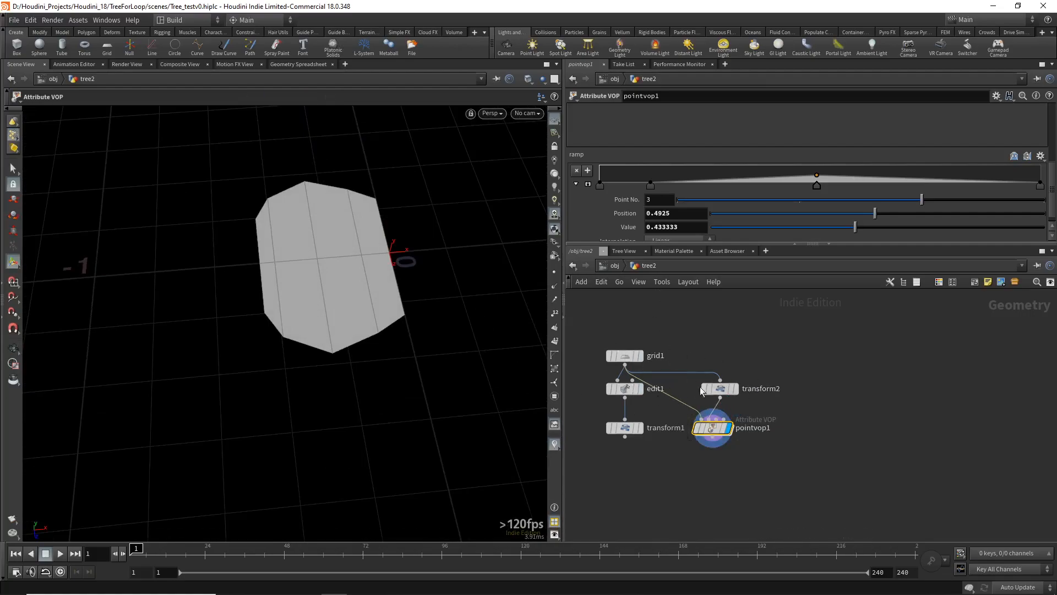
{"action": "left_click", "coordinate": [735, 389]}
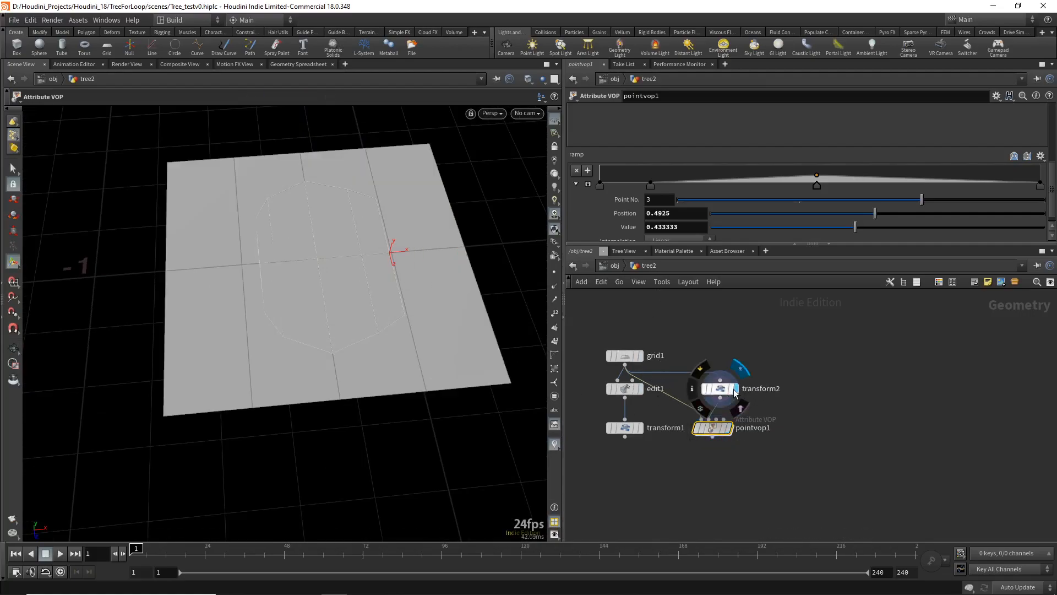
{"action": "left_click", "coordinate": [640, 356]}
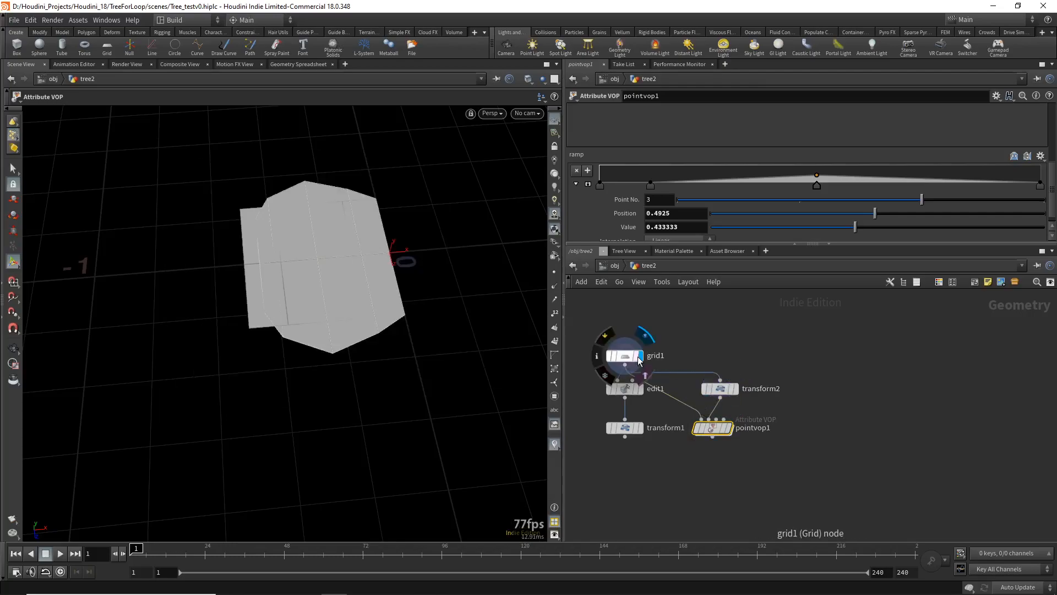
{"action": "left_click", "coordinate": [728, 428]}
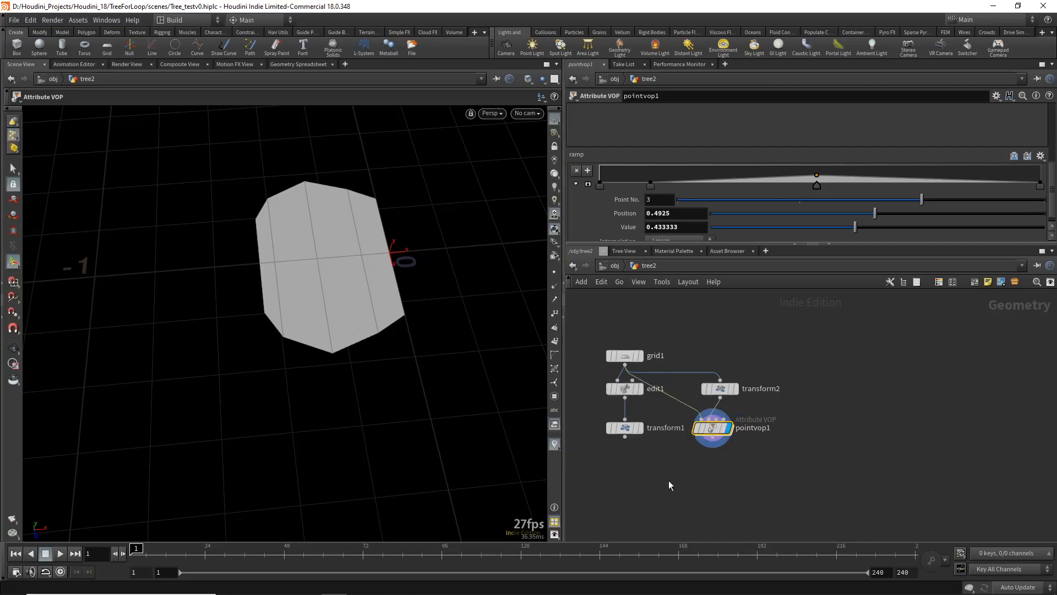
Delete the transform2 and pointvop1 nodes, and display the leaf from transform1
{"action": "left_click_drag", "start_coordinate": [669, 481], "coordinate": [761, 375]}
{"action": "key", "text": "Delete"}
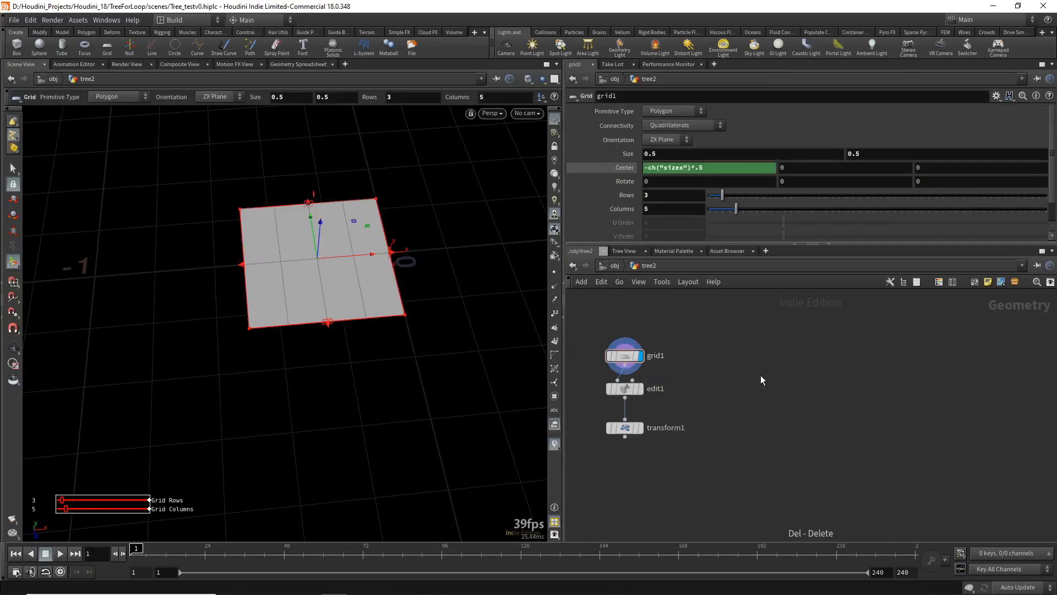
{"action": "key", "text": "Escape"}
{"action": "left_click", "coordinate": [642, 428]}
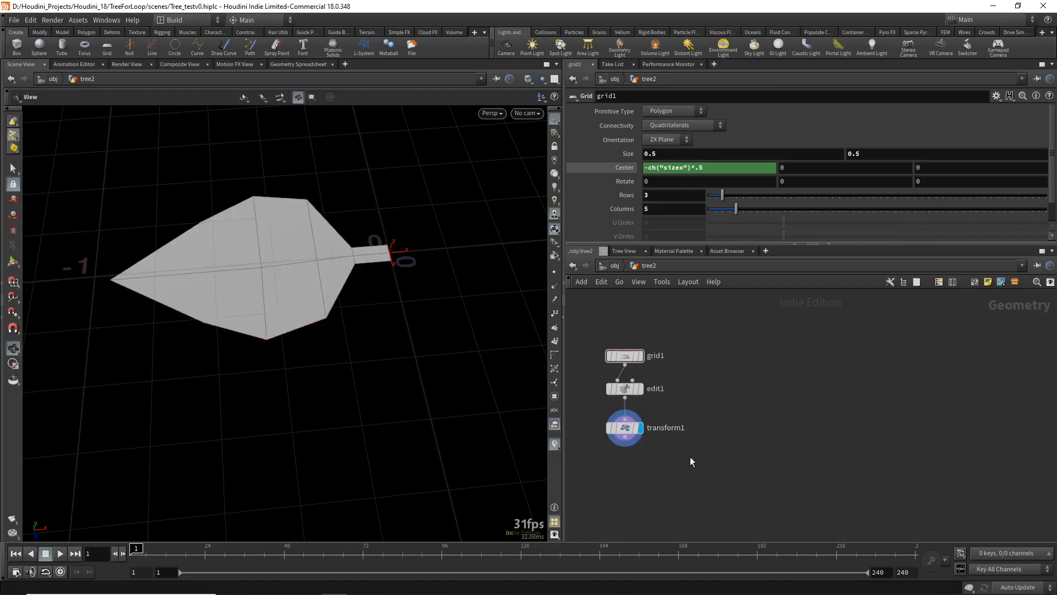
{"action": "middle_click_drag", "start_coordinate": [684, 461], "coordinate": [798, 460]}
{"action": "left_click_drag", "start_coordinate": [236, 303], "coordinate": [292, 284]}
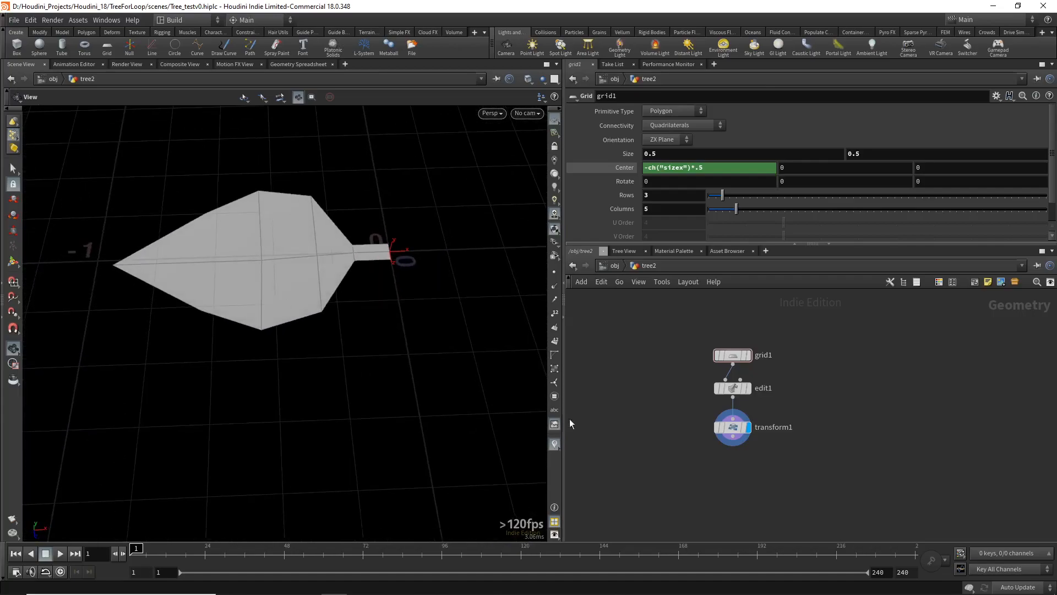
Add a Line node beside grid1 in the tree2 network
{"action": "scroll", "coordinate": [644, 399], "scroll_direction": "down", "scroll_amount": 2}
{"action": "middle_click_drag", "start_coordinate": [645, 399], "coordinate": [690, 394]}
{"action": "scroll", "coordinate": [688, 411], "scroll_direction": "up", "scroll_amount": 1}
{"action": "key", "text": "Tab"}
{"action": "type", "text": "line"}
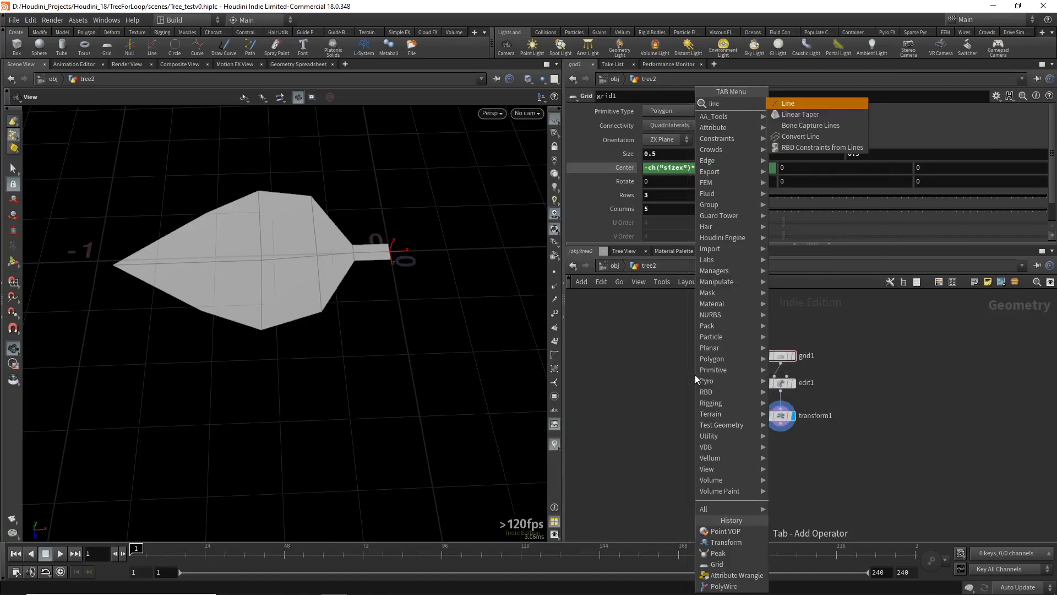
{"action": "key", "text": "Return"}
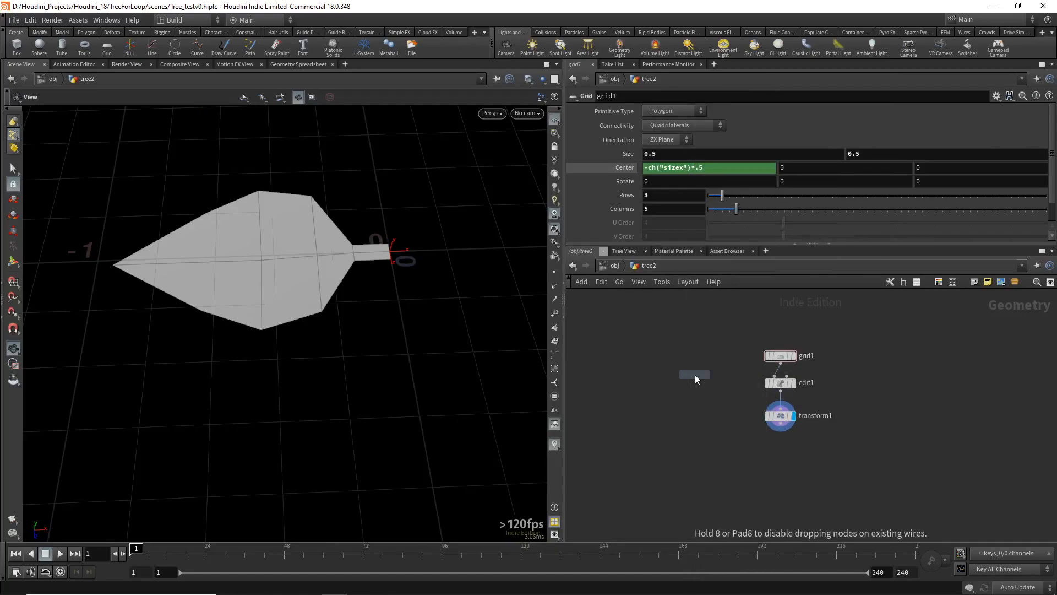
{"action": "left_click", "coordinate": [682, 356]}
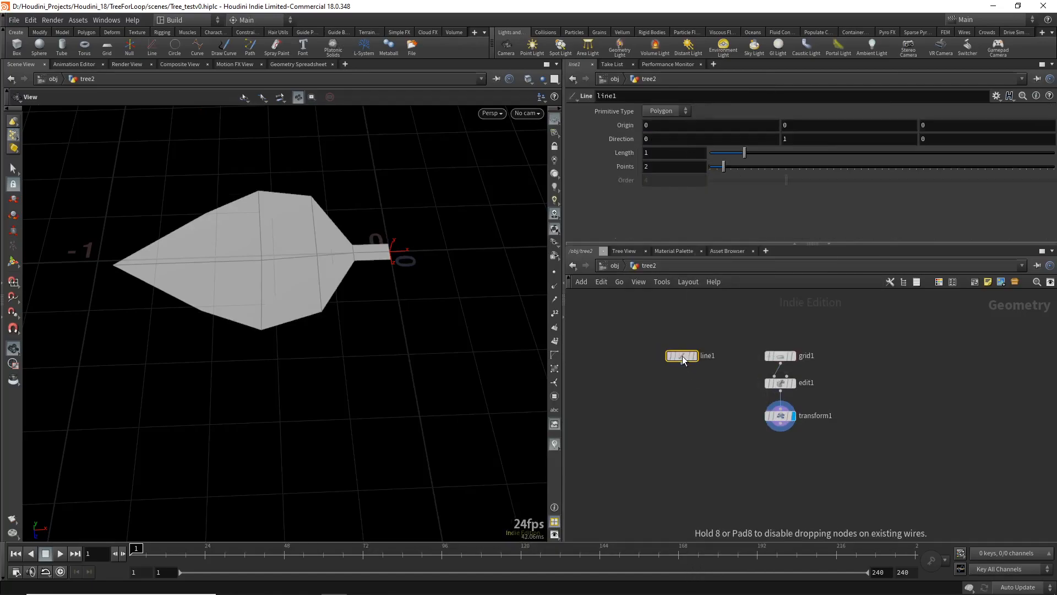
Color the line1 and grid1 nodes dark green
{"action": "left_click_drag", "start_coordinate": [621, 329], "coordinate": [818, 358]}
{"action": "key", "text": "c"}
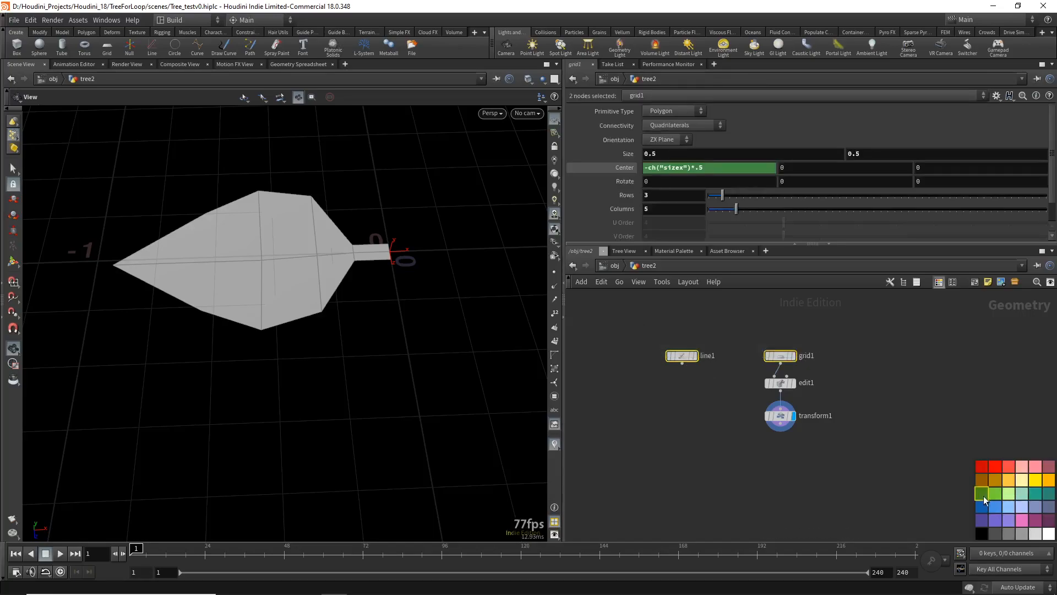
{"action": "left_click", "coordinate": [988, 494]}
{"action": "key", "text": "c"}
{"action": "left_click", "coordinate": [840, 346]}
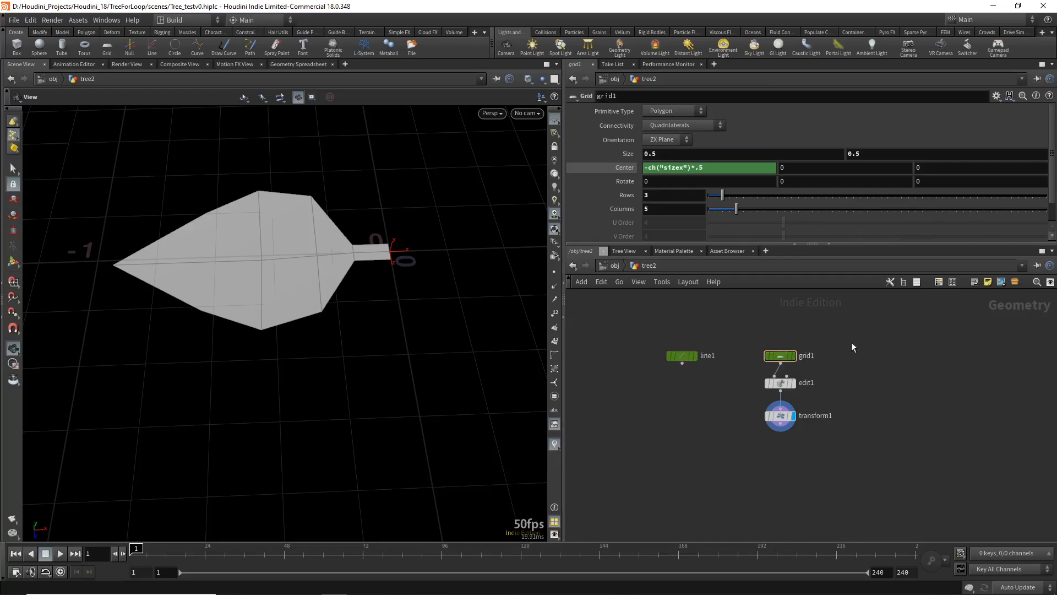
Display line1 in the viewport and frame the vertical line from a lower angle
{"action": "left_click", "coordinate": [682, 363]}
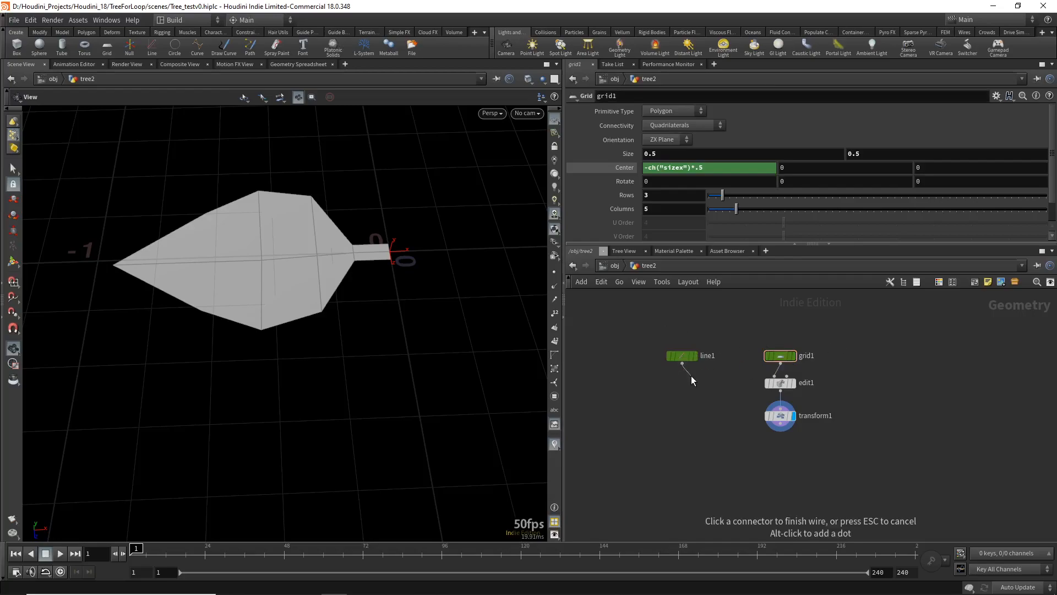
{"action": "left_click", "coordinate": [697, 356]}
{"action": "middle_click_drag", "start_coordinate": [410, 296], "coordinate": [376, 380]}
{"action": "left_click_drag", "start_coordinate": [376, 380], "coordinate": [370, 349]}
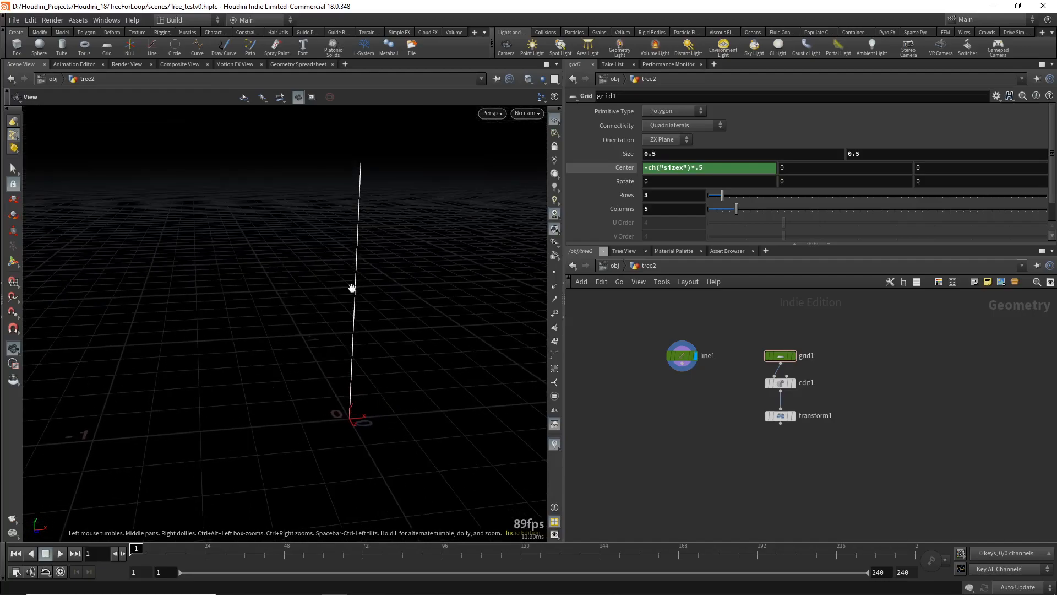
Set line1's point count to 7 and turn on point display in the viewport
{"action": "left_click_drag", "start_coordinate": [653, 324], "coordinate": [715, 379]}
{"action": "left_click_drag", "start_coordinate": [719, 173], "coordinate": [755, 171]}
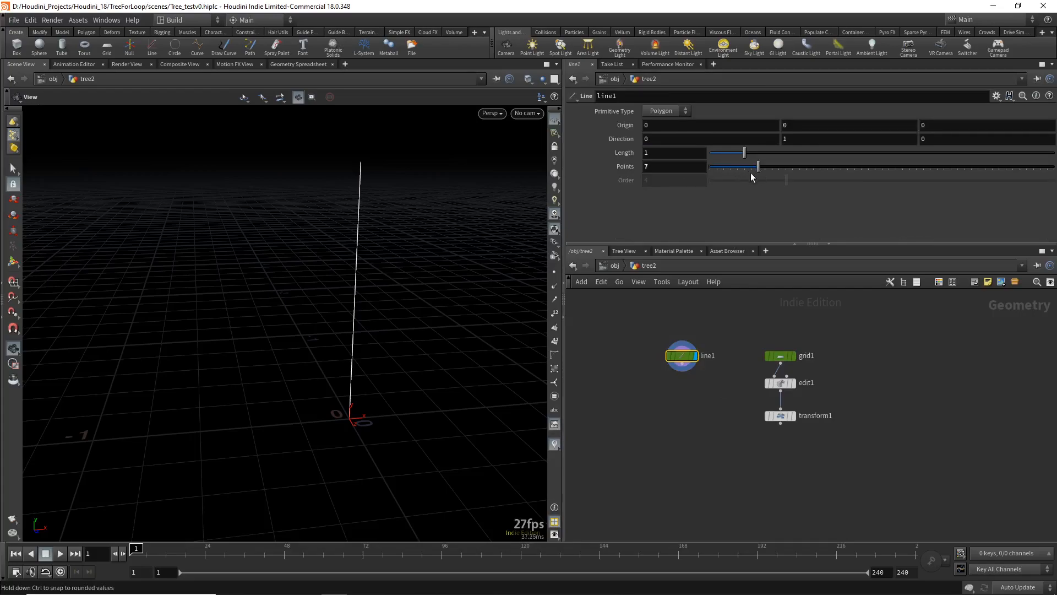
{"action": "left_click", "coordinate": [554, 272]}
{"action": "left_click_drag", "start_coordinate": [336, 302], "coordinate": [378, 311]}
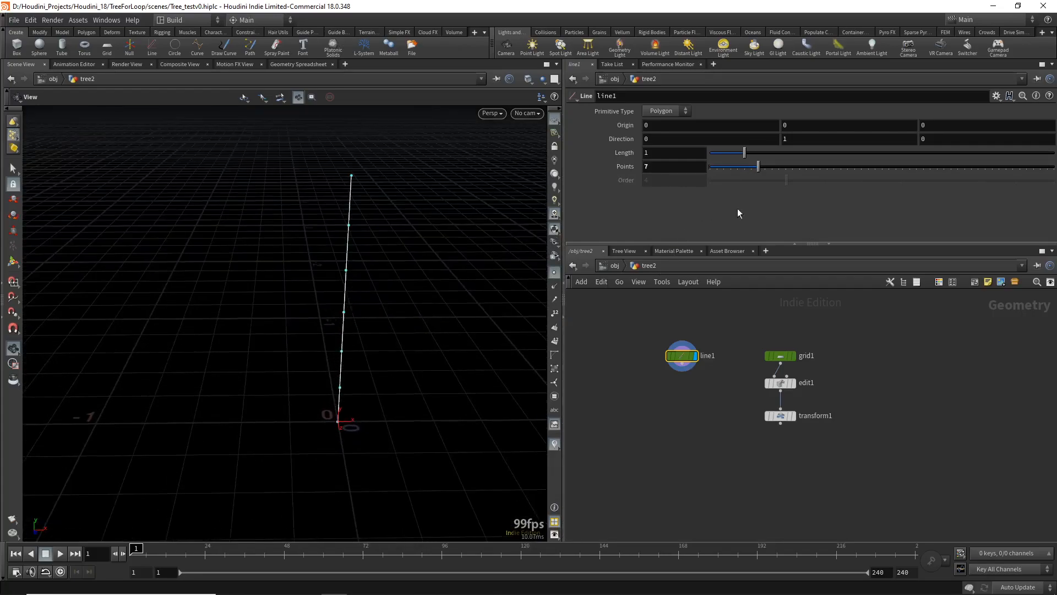
Add a Point Jitter node below line1, wired to its output, and display it in the viewport
{"action": "left_click_drag", "start_coordinate": [678, 365], "coordinate": [658, 365]}
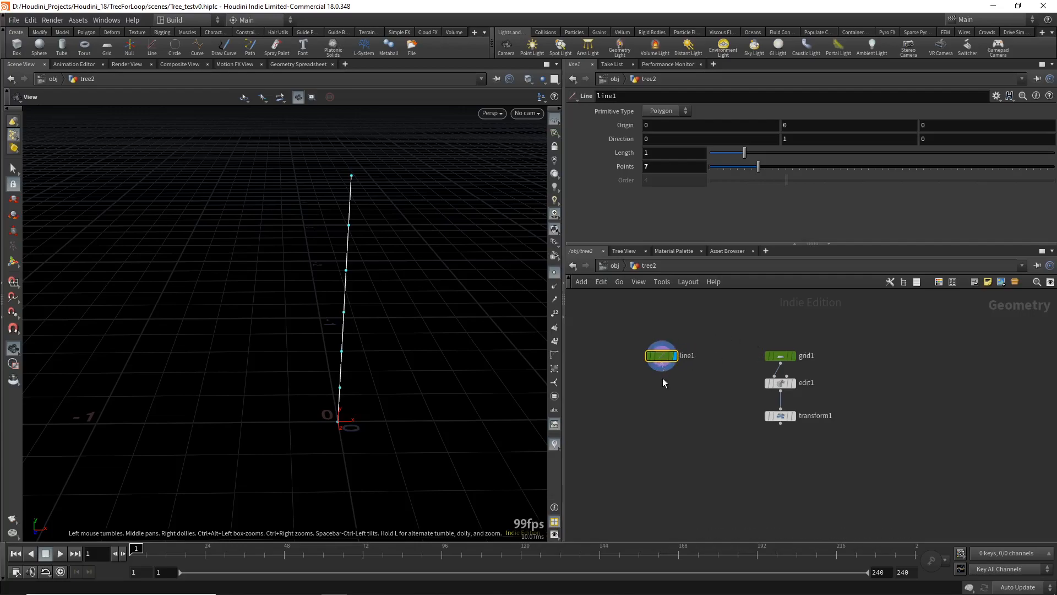
{"action": "key", "text": "Tab"}
{"action": "type", "text": "point"}
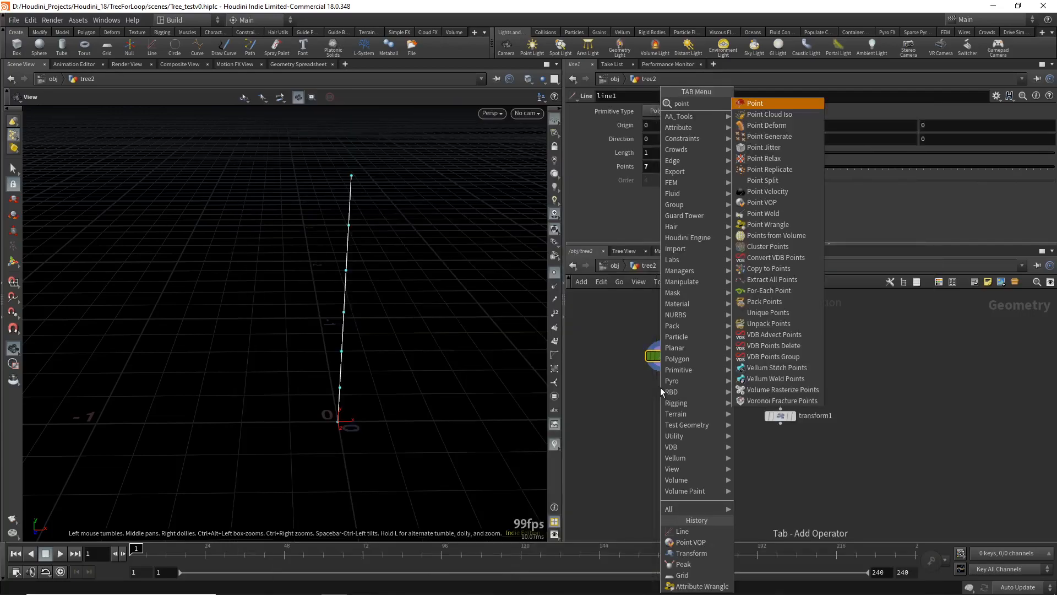
{"action": "type", "text": "jit"}
{"action": "key", "text": "Return"}
{"action": "left_click", "coordinate": [660, 388]}
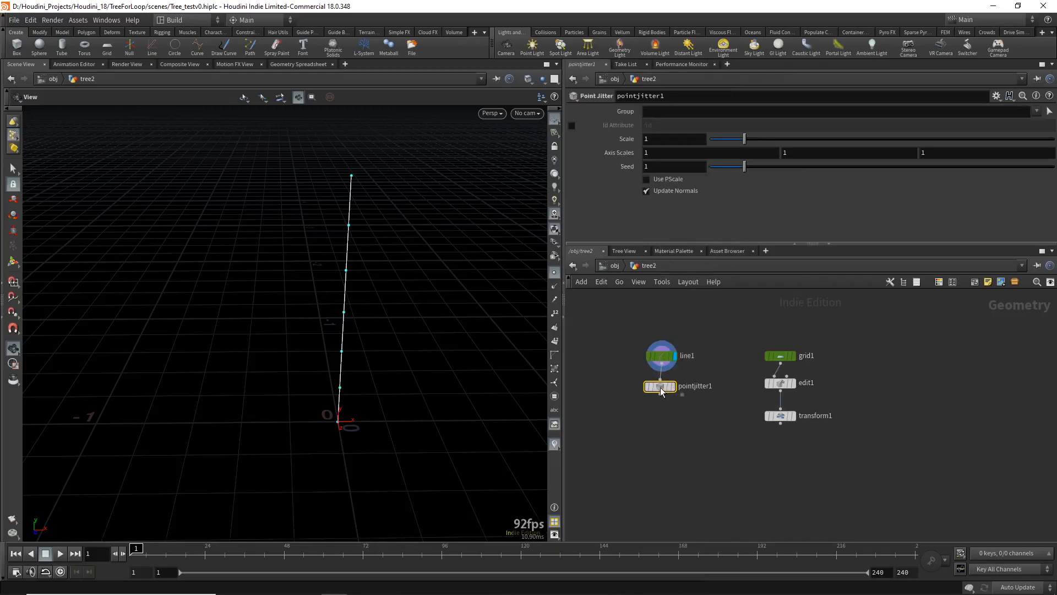
{"action": "left_click", "coordinate": [673, 386]}
Set the Point Jitter scale to 0.05 and its seed to 1.41
{"action": "left_click_drag", "start_coordinate": [390, 335], "coordinate": [309, 325]}
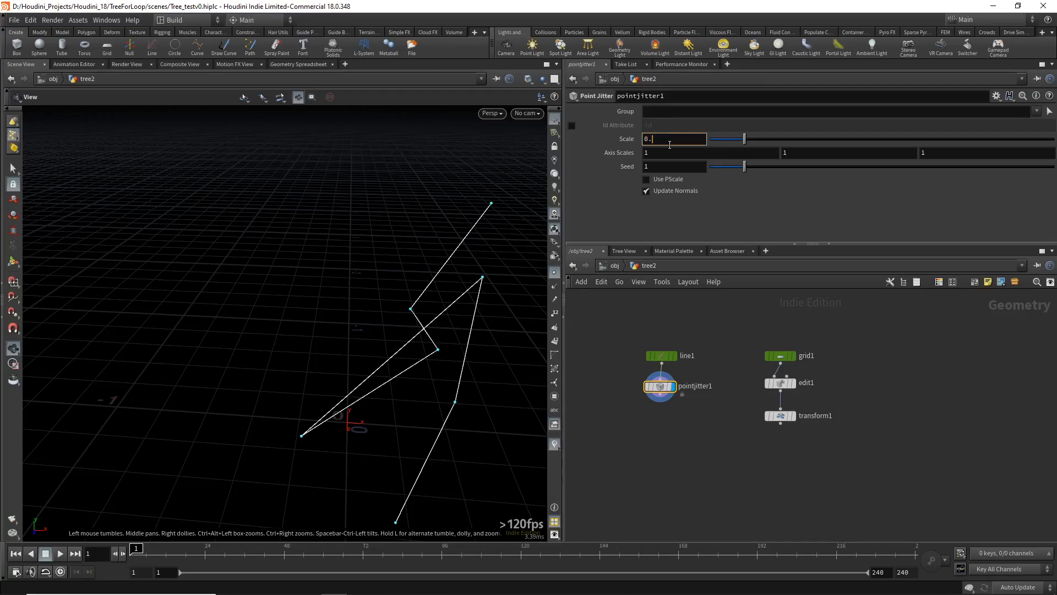
{"action": "type", "text": "5"}
{"action": "key", "text": "Return"}
{"action": "left_click_drag", "start_coordinate": [450, 198], "coordinate": [373, 189]}
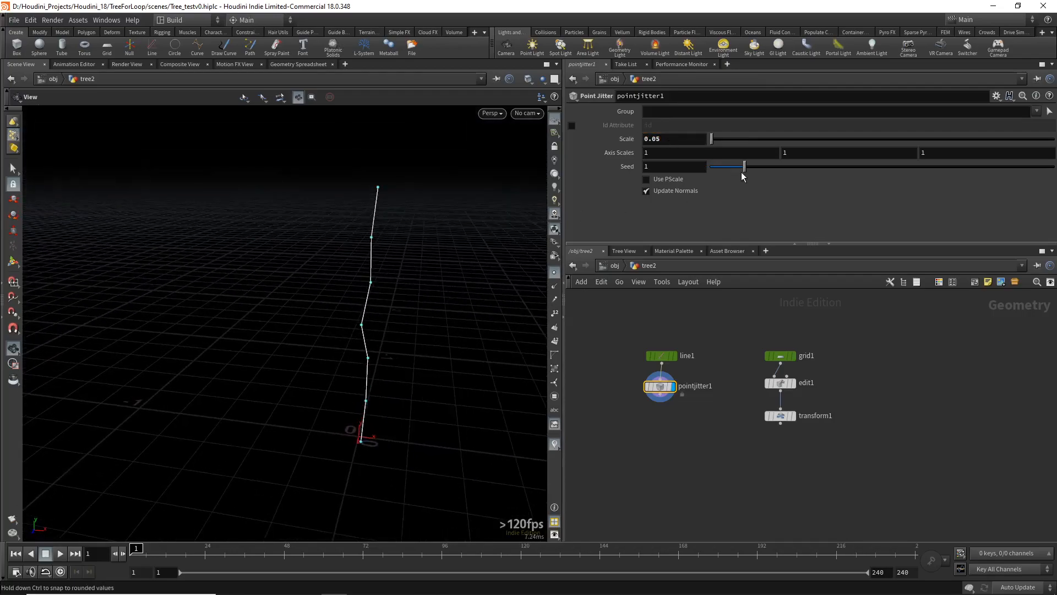
{"action": "left_click_drag", "start_coordinate": [745, 166], "coordinate": [758, 171]}
{"action": "left_click_drag", "start_coordinate": [283, 354], "coordinate": [314, 335]}
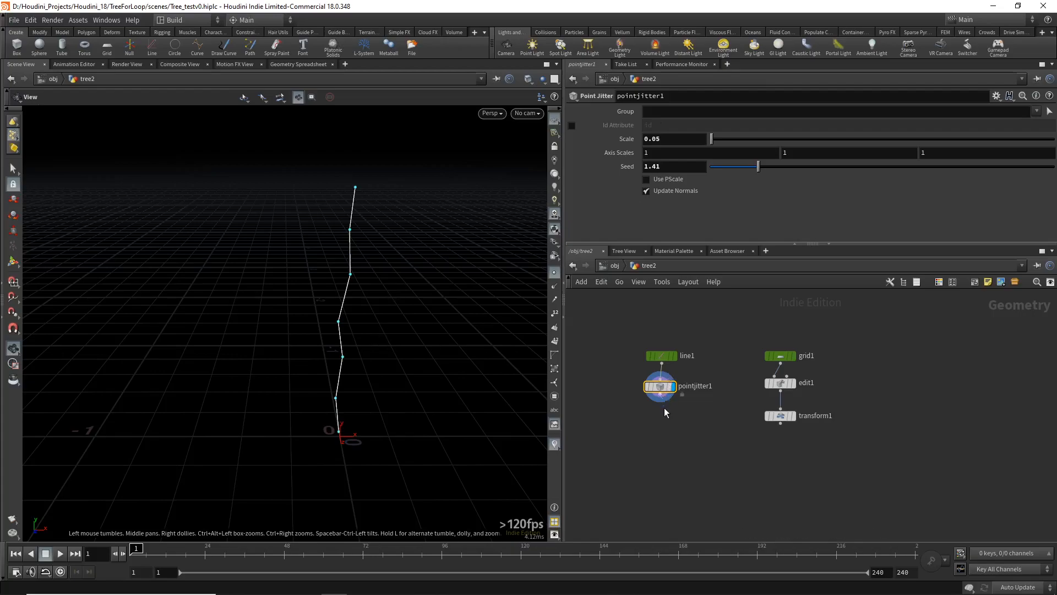
Examine the base of the jittered line relative to the origin from several angles
{"action": "key", "text": "Tab"}
{"action": "mouse_move", "coordinate": [666, 426]}
{"action": "key", "text": "Escape"}
{"action": "key", "text": "Escape"}
{"action": "right_click_drag", "start_coordinate": [297, 458], "coordinate": [396, 389]}
{"action": "middle_click_drag", "start_coordinate": [396, 390], "coordinate": [371, 398]}
{"action": "left_click_drag", "start_coordinate": [371, 399], "coordinate": [397, 397]}
{"action": "middle_click_drag", "start_coordinate": [301, 455], "coordinate": [394, 299]}
{"action": "left_click_drag", "start_coordinate": [330, 422], "coordinate": [496, 406]}
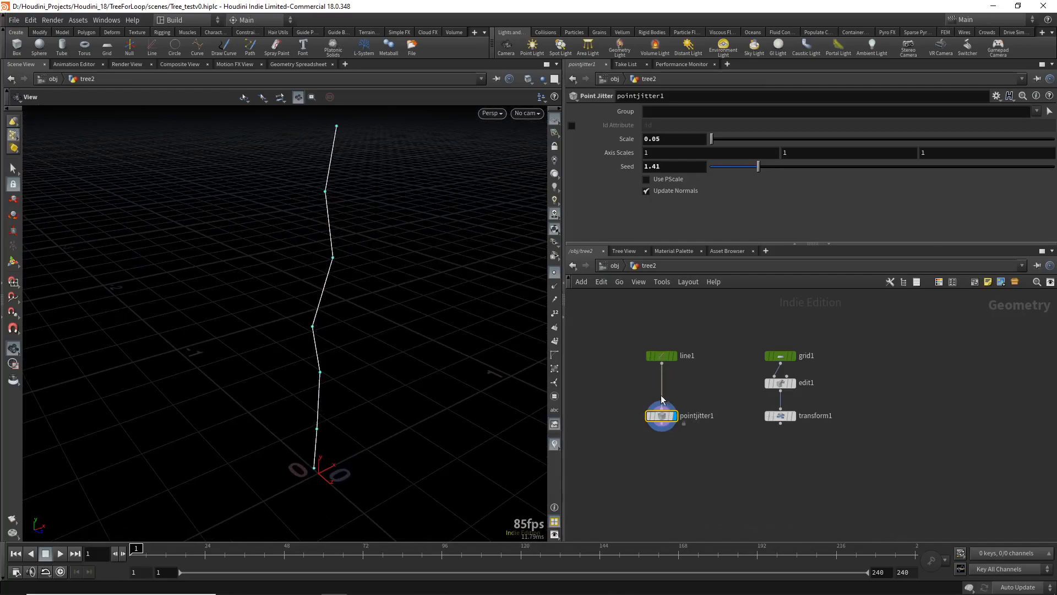
Insert a Group by Range node between line1 and pointjitter1
{"action": "key", "text": "Tab"}
{"action": "type", "text": "groupbyr"}
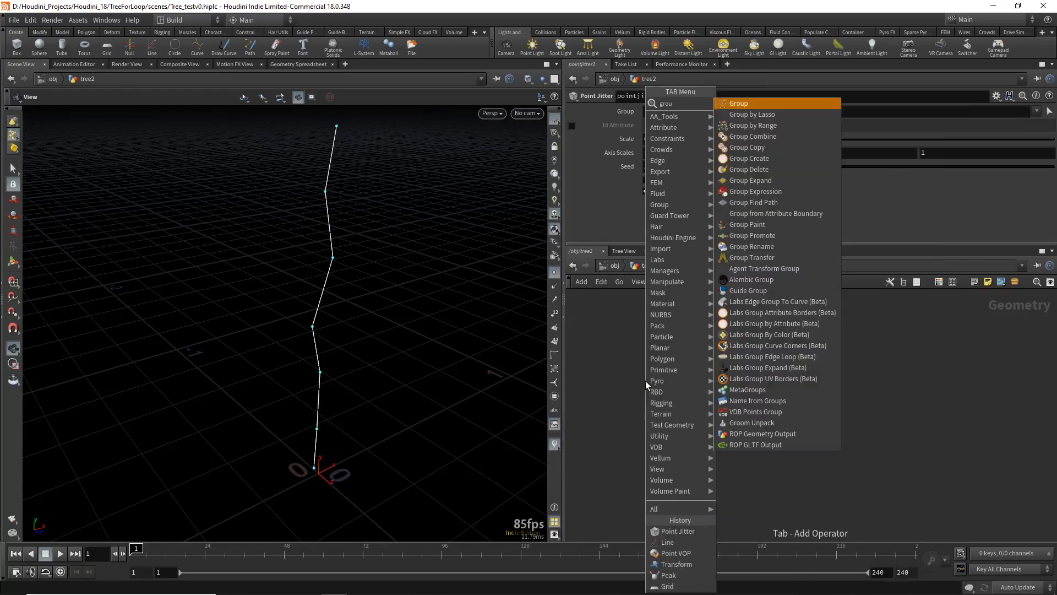
{"action": "key", "text": "Return"}
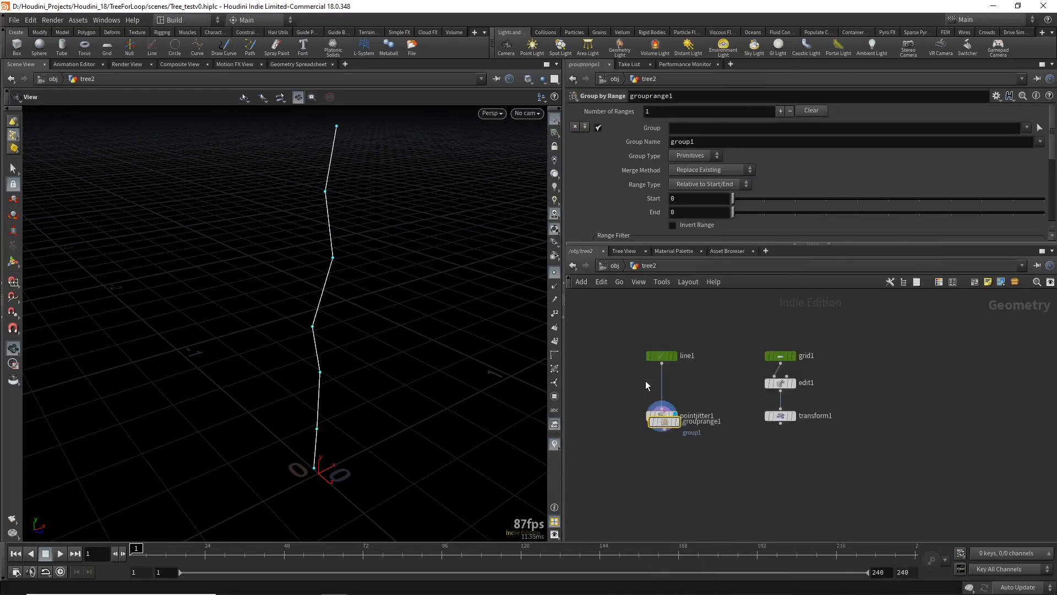
{"action": "left_click", "coordinate": [675, 398]}
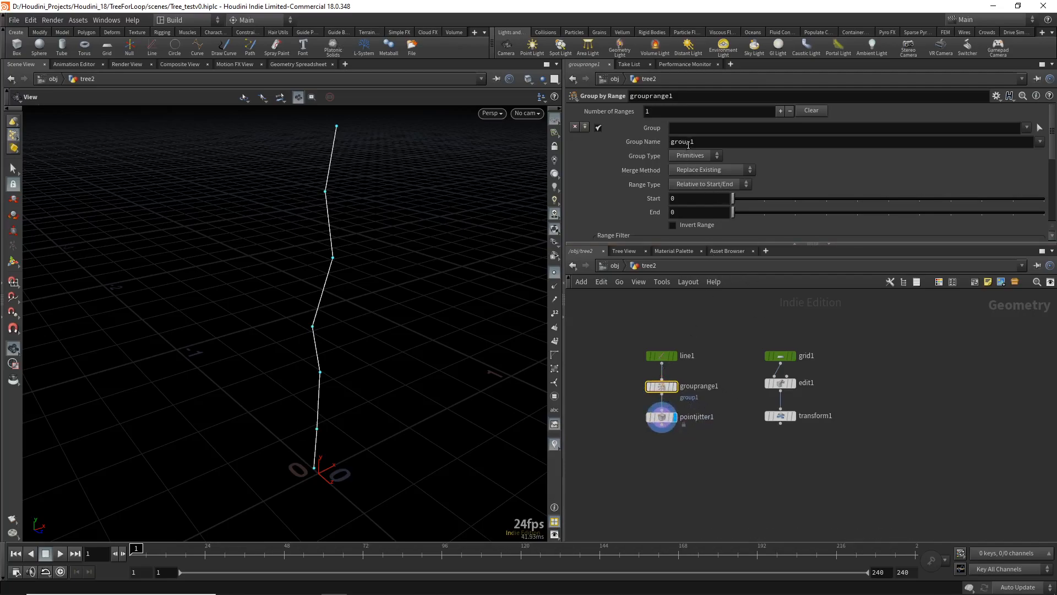
Set the range group's name to $OS and rename the Group by Range node twigBasePnt
{"action": "left_click", "coordinate": [719, 142]}
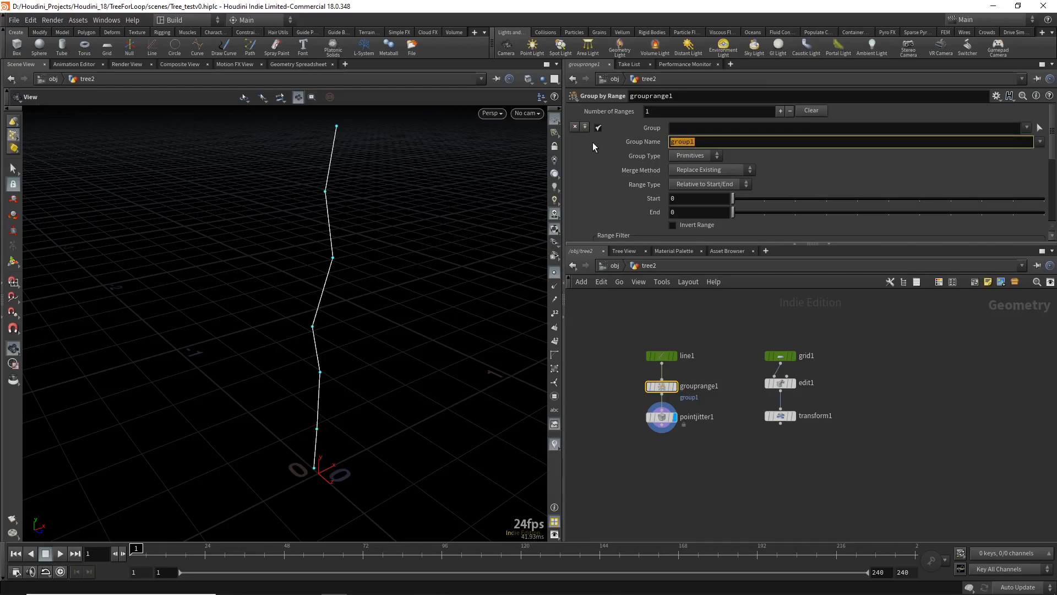
{"action": "type", "text": "$OS"}
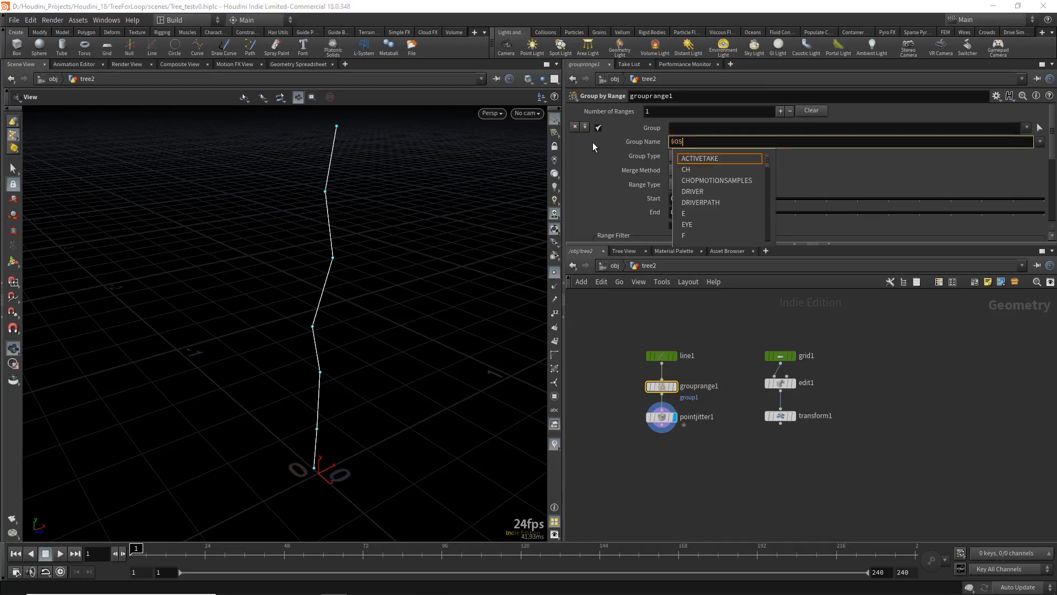
{"action": "key", "text": "Return"}
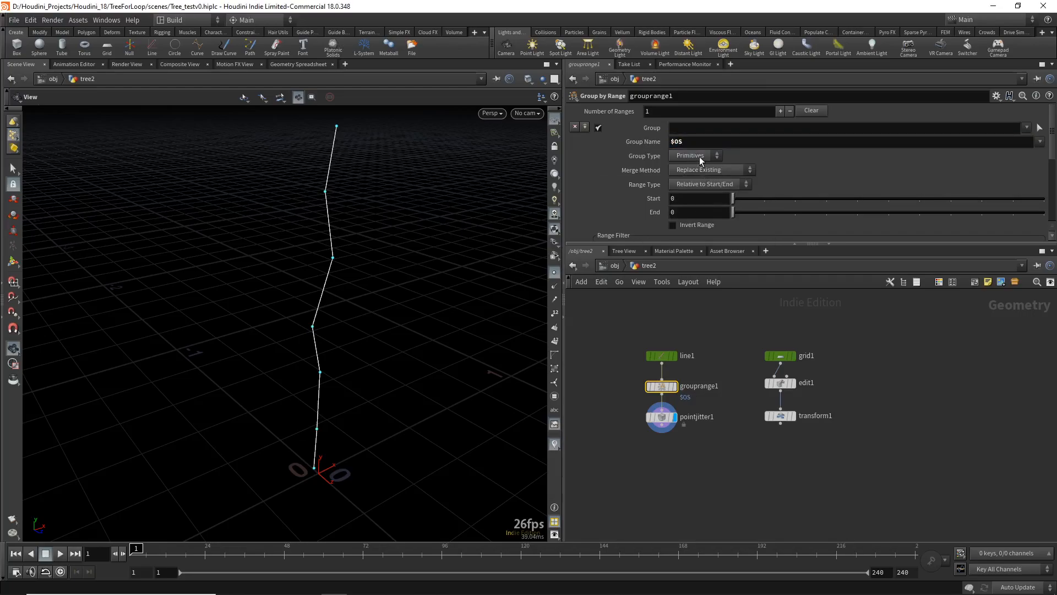
{"action": "double_click", "coordinate": [698, 386]}
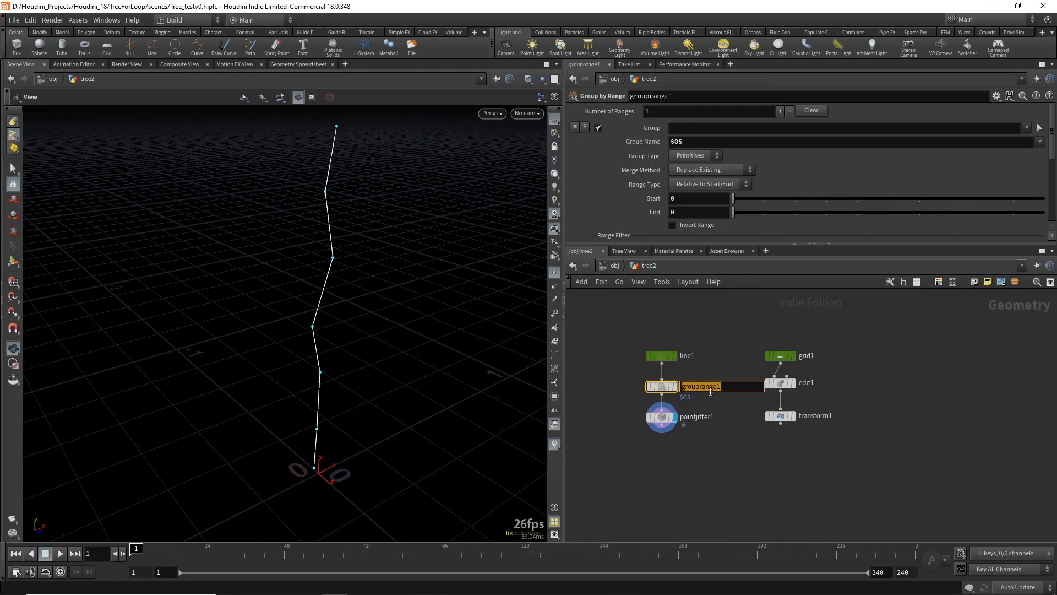
{"action": "type", "text": "twigBasePnt"}
{"action": "key", "text": "Return"}
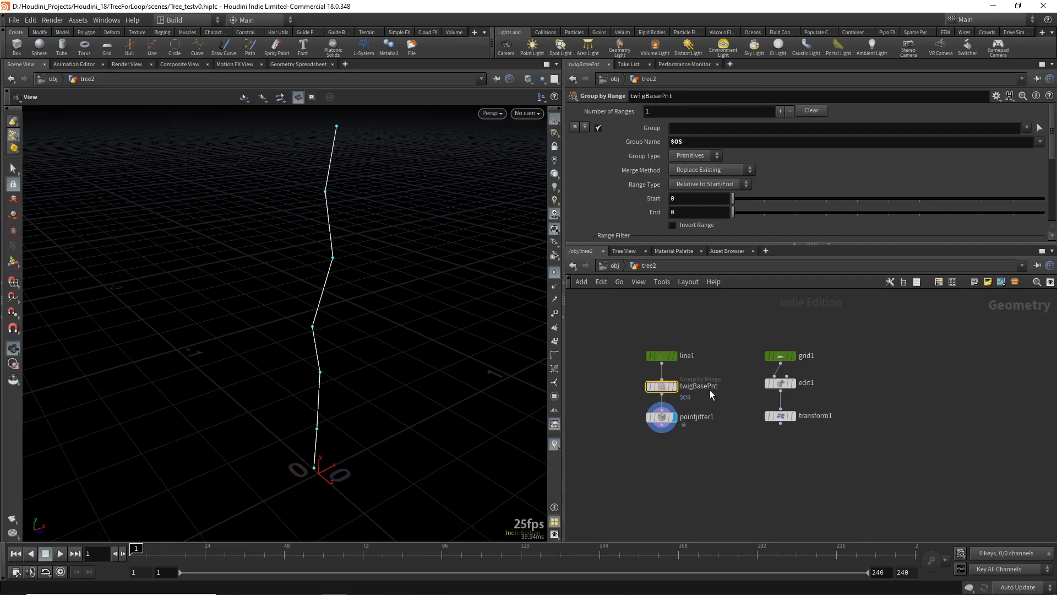
Display twigBasePnt, set its group type to Points and start the range at 1 to exclude the base point
{"action": "left_click", "coordinate": [674, 386]}
{"action": "scroll", "coordinate": [337, 319], "scroll_direction": "down", "scroll_amount": 2}
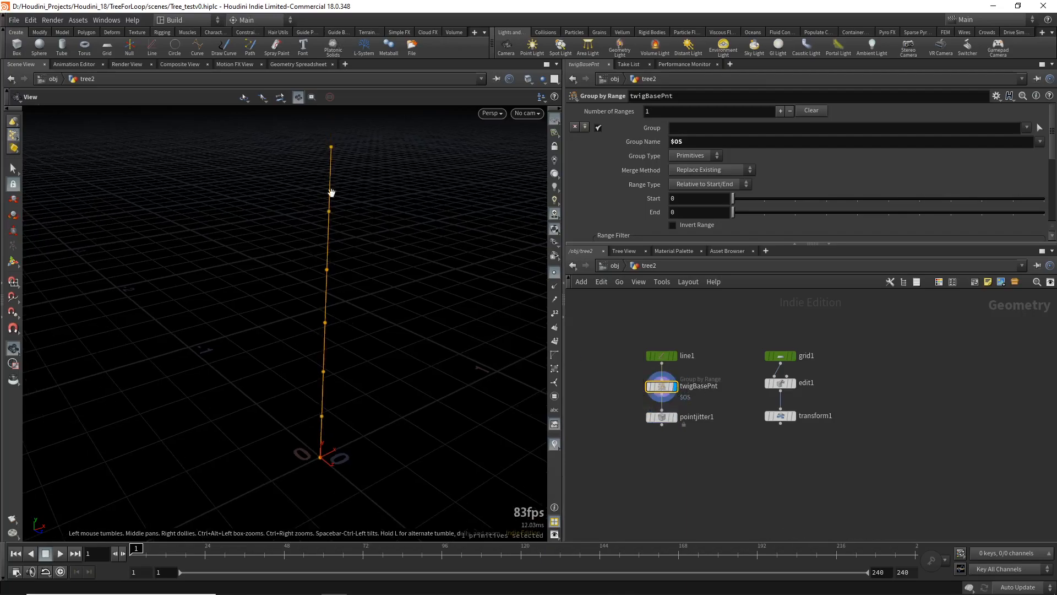
{"action": "left_click", "coordinate": [688, 156]}
{"action": "left_click", "coordinate": [683, 166]}
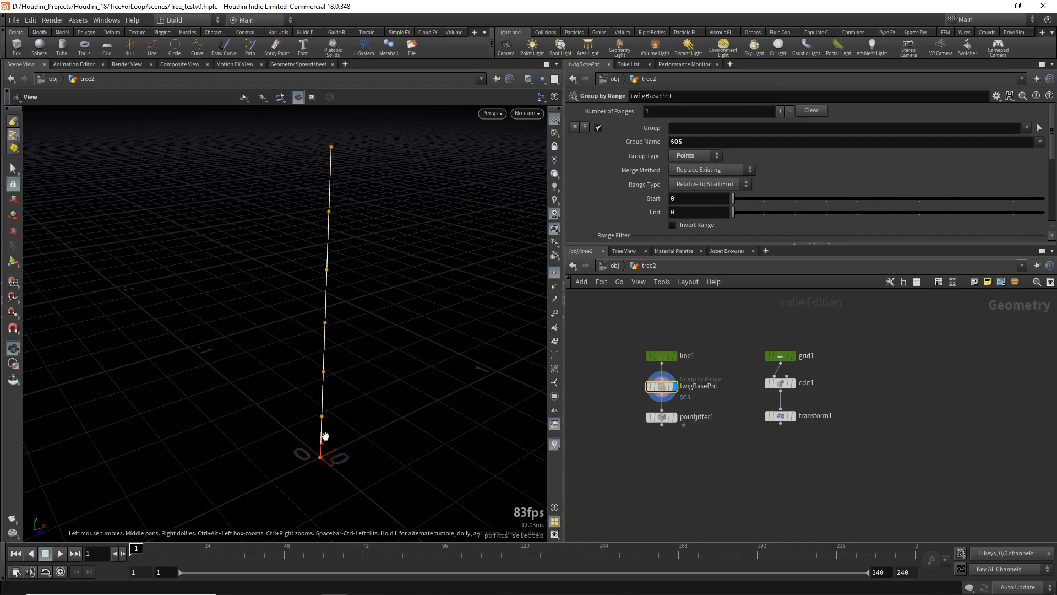
{"action": "left_click_drag", "start_coordinate": [738, 200], "coordinate": [764, 200]}
{"action": "left_click_drag", "start_coordinate": [338, 412], "coordinate": [362, 382]}
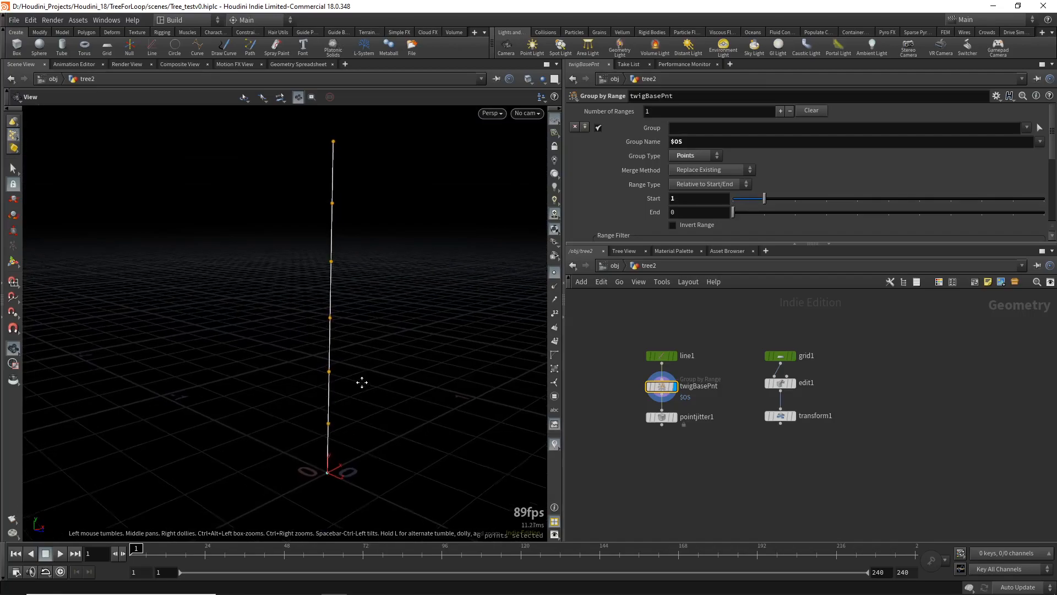
Display pointjitter1 and restrict its jitter to the twigBasePnt group
{"action": "left_click", "coordinate": [672, 417]}
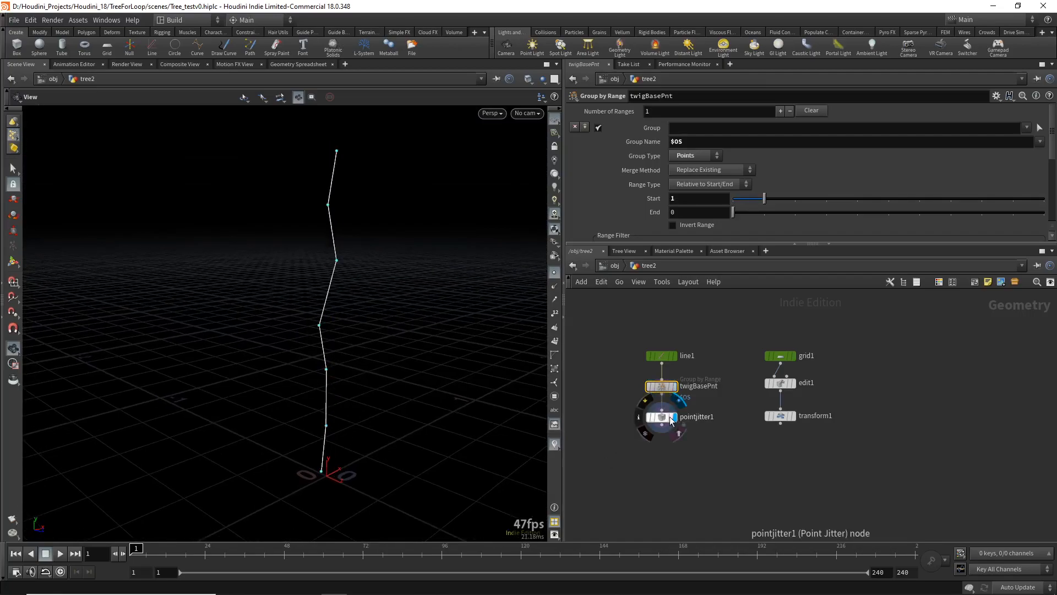
{"action": "left_click", "coordinate": [667, 417]}
{"action": "left_click", "coordinate": [1036, 110]}
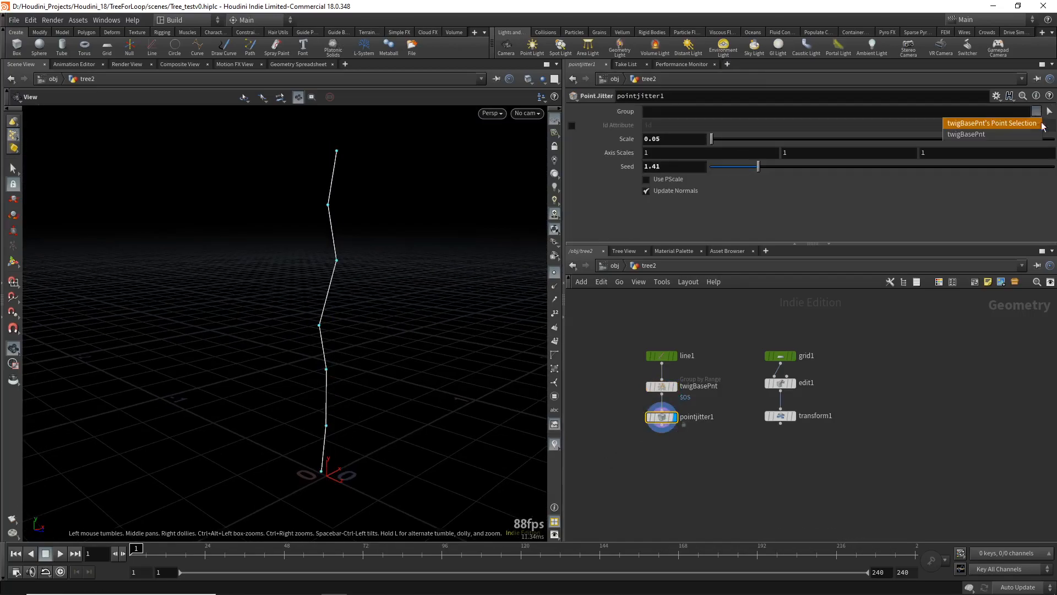
{"action": "left_click", "coordinate": [969, 135]}
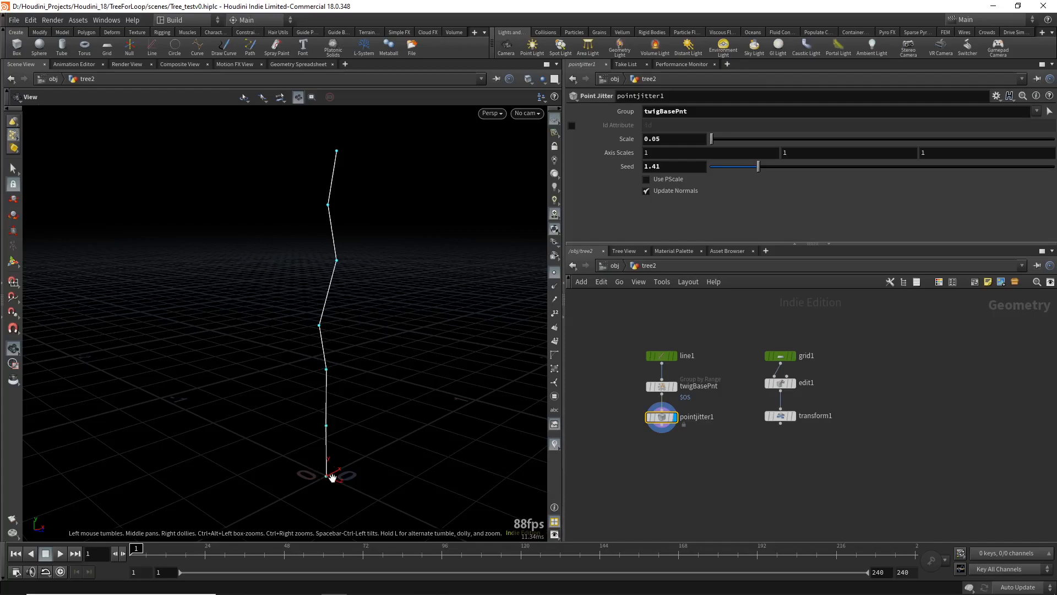
{"action": "scroll", "coordinate": [370, 358], "scroll_direction": "down", "scroll_amount": 1}
{"action": "middle_click_drag", "start_coordinate": [359, 332], "coordinate": [345, 332]}
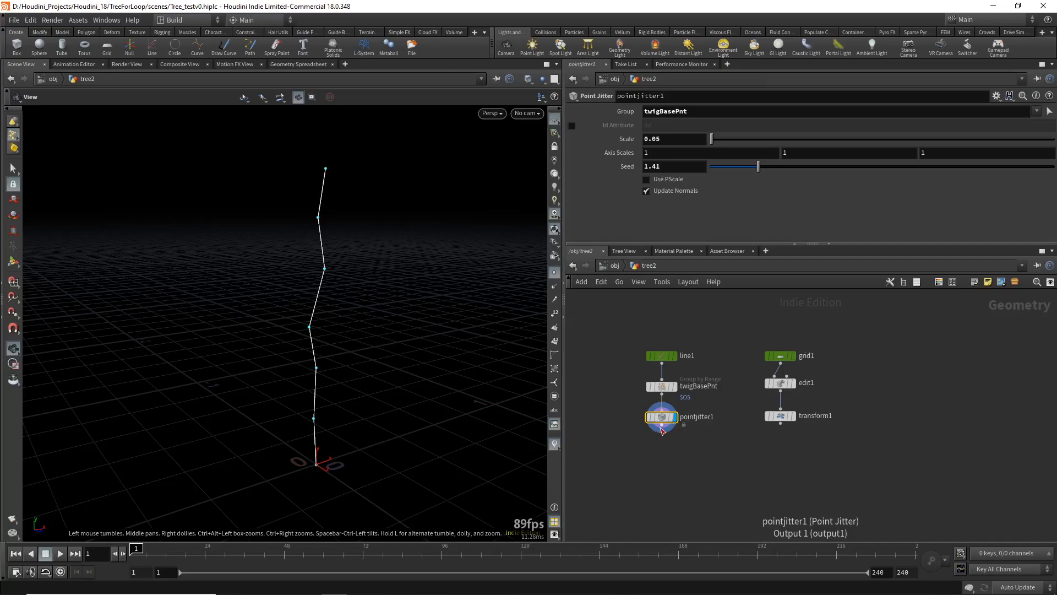
Add a PolyWire node after pointjitter1 and display it in the viewport
{"action": "left_click", "coordinate": [663, 427]}
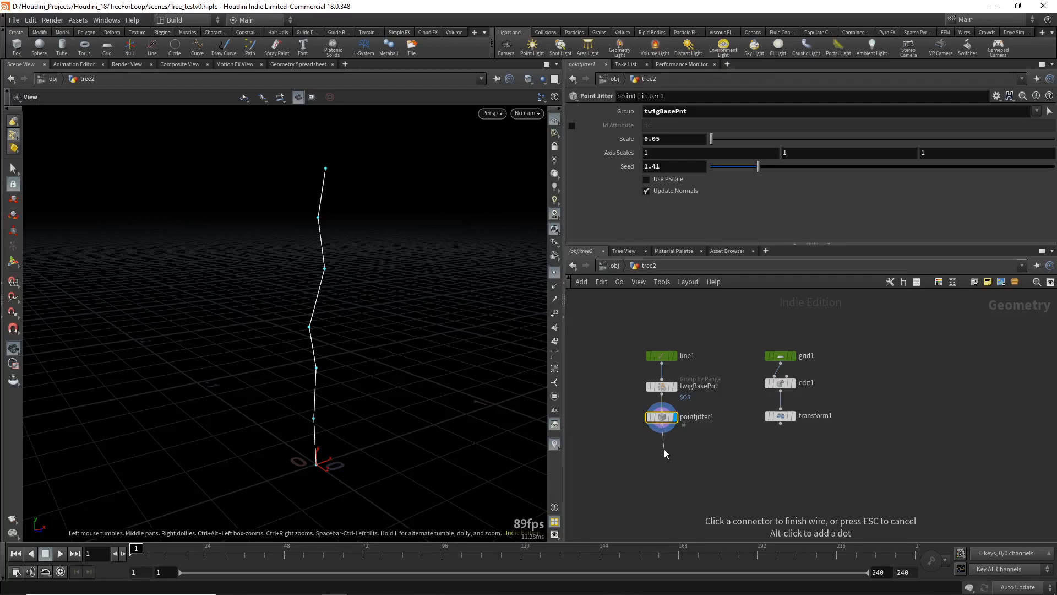
{"action": "key", "text": "Tab"}
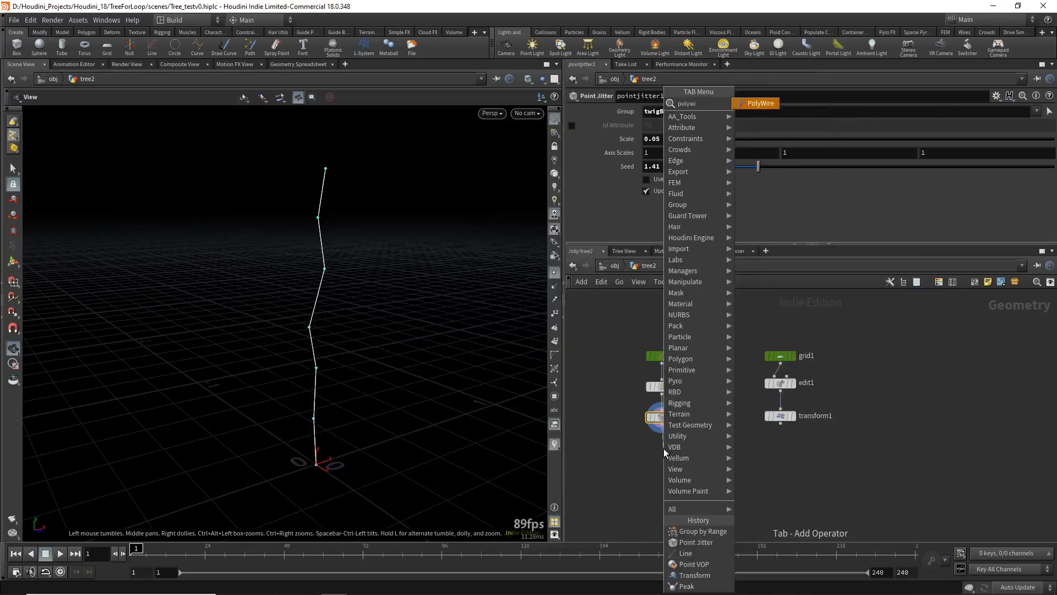
{"action": "key", "text": "Escape"}
{"action": "left_click", "coordinate": [664, 450]}
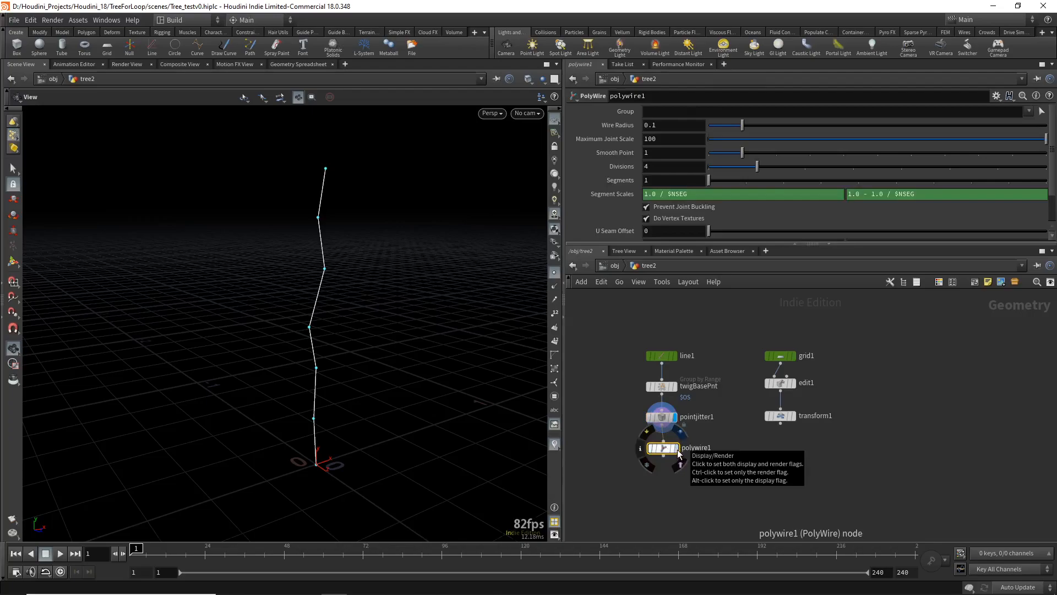
{"action": "left_click", "coordinate": [677, 449]}
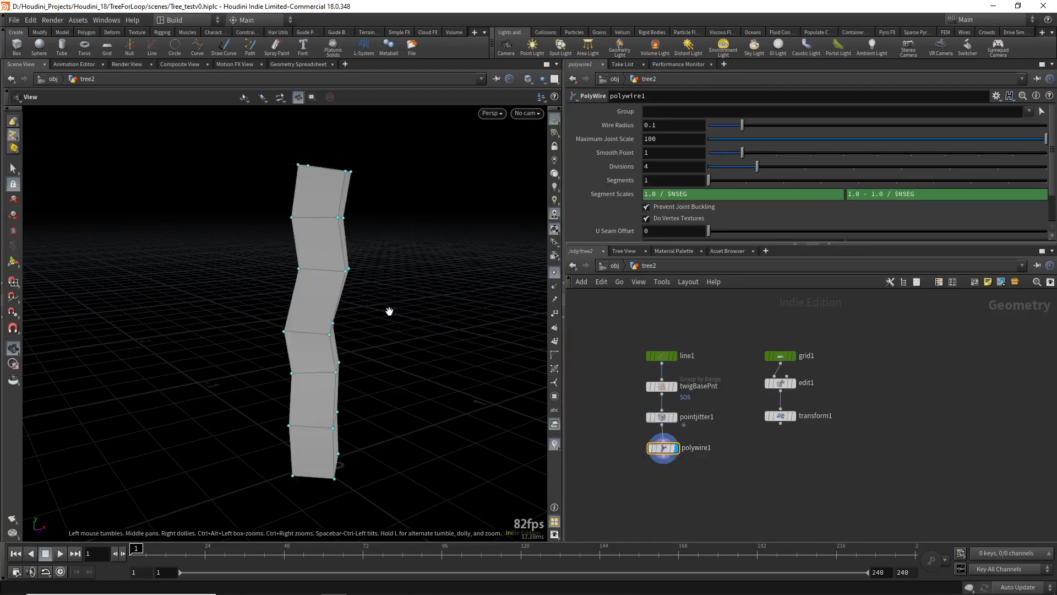
Set the PolyWire's wire radius to 0.015 and its divisions to 8
{"action": "left_click_drag", "start_coordinate": [389, 307], "coordinate": [361, 312], "text": "alt"}
{"action": "left_click", "coordinate": [664, 126]}
{"action": "type", "text": "0.0"}
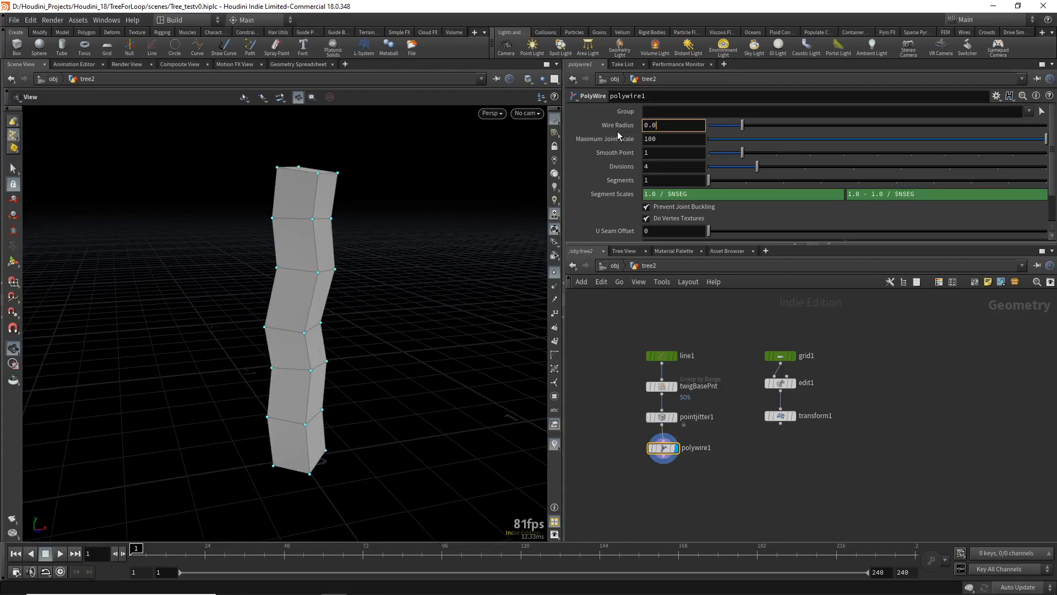
{"action": "type", "text": "15"}
{"action": "key", "text": "Return"}
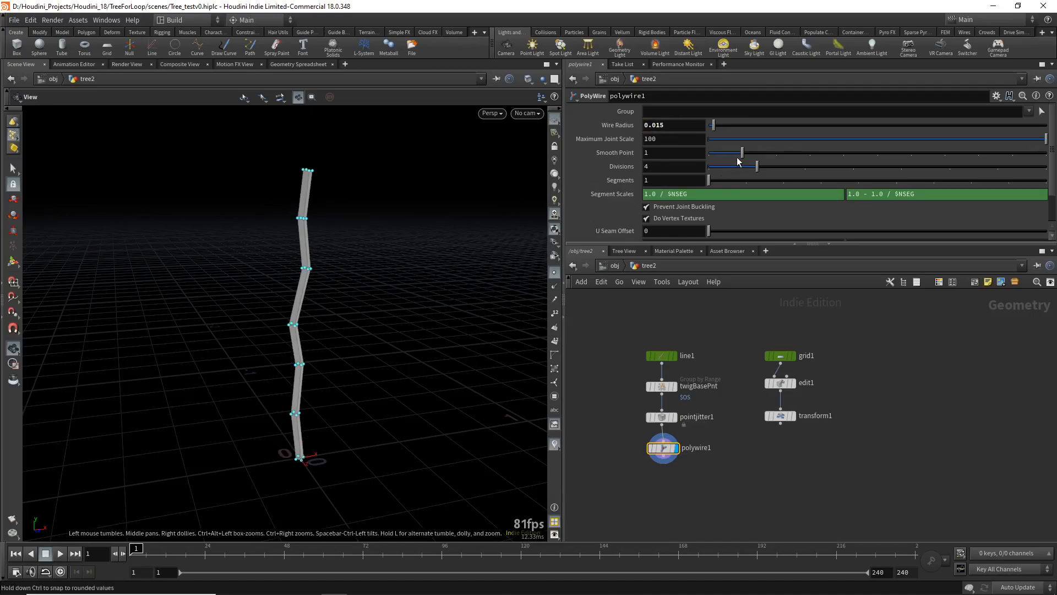
{"action": "left_click_drag", "start_coordinate": [769, 173], "coordinate": [950, 167]}
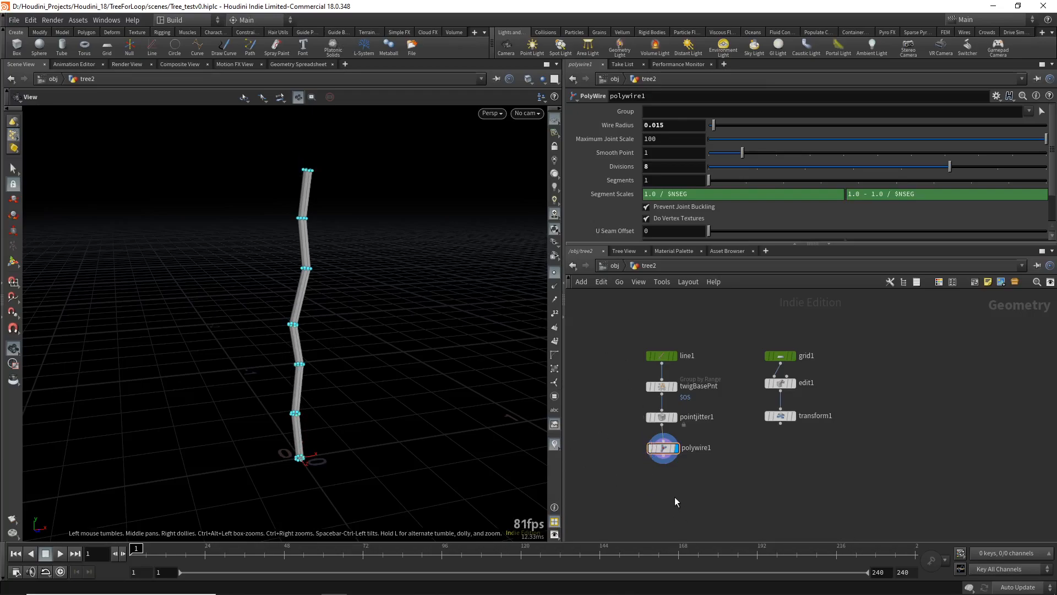
Insert an Attribute Wrangle node between twigBasePnt and pointjitter1
{"action": "middle_click_drag", "start_coordinate": [617, 437], "coordinate": [655, 425]}
{"action": "key", "text": "Tab"}
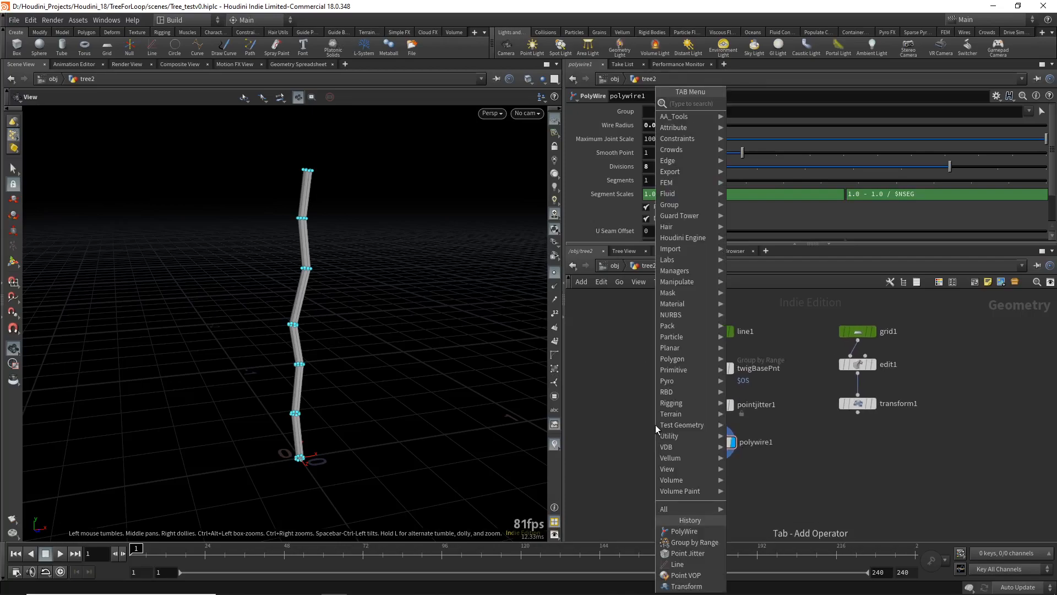
{"action": "type", "text": "wrangle"}
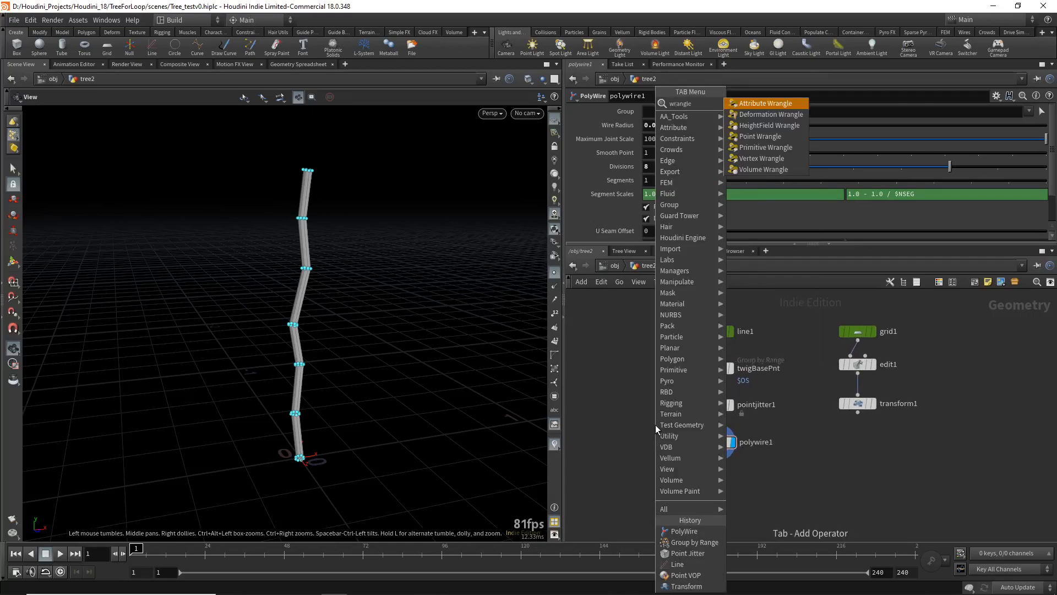
{"action": "key", "text": "Return"}
{"action": "left_click", "coordinate": [662, 398]}
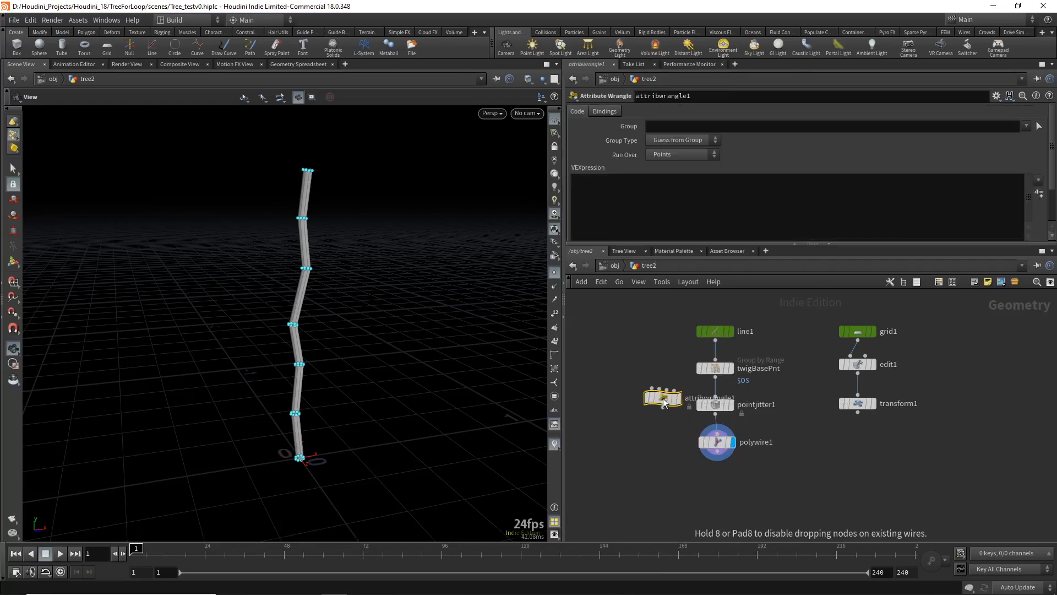
{"action": "left_click_drag", "start_coordinate": [662, 398], "coordinate": [714, 413]}
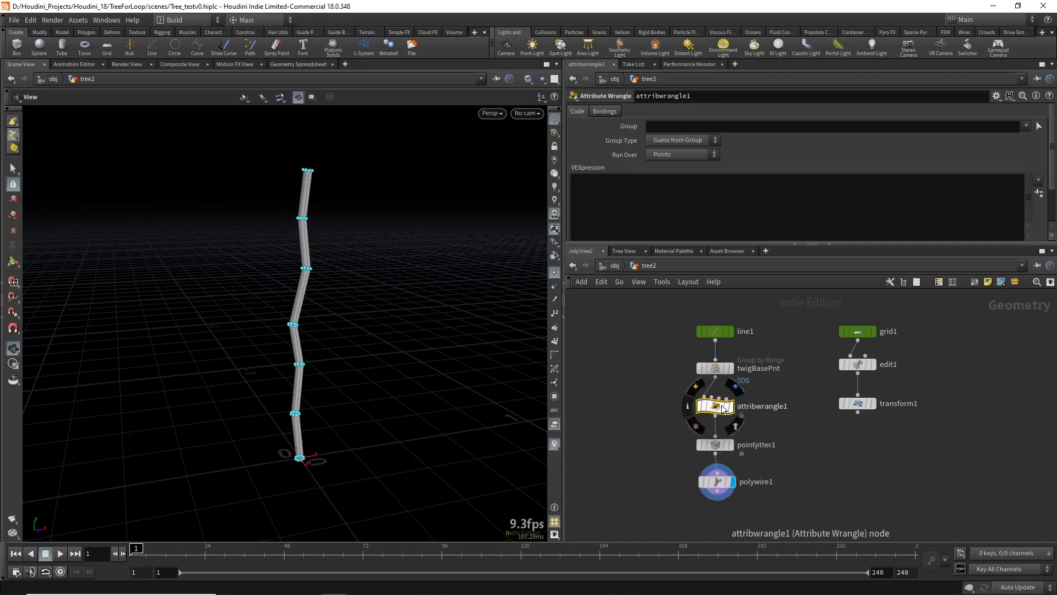
{"action": "left_click", "coordinate": [621, 182]}
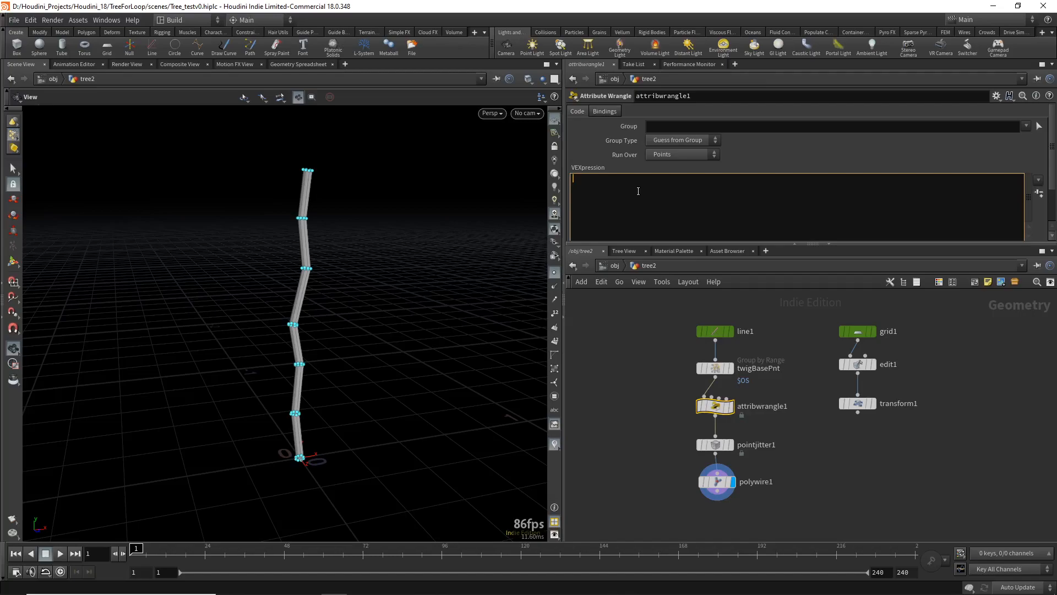
{"action": "type", "text": "Cd"}
{"action": "key", "text": "ctrl+Return"}
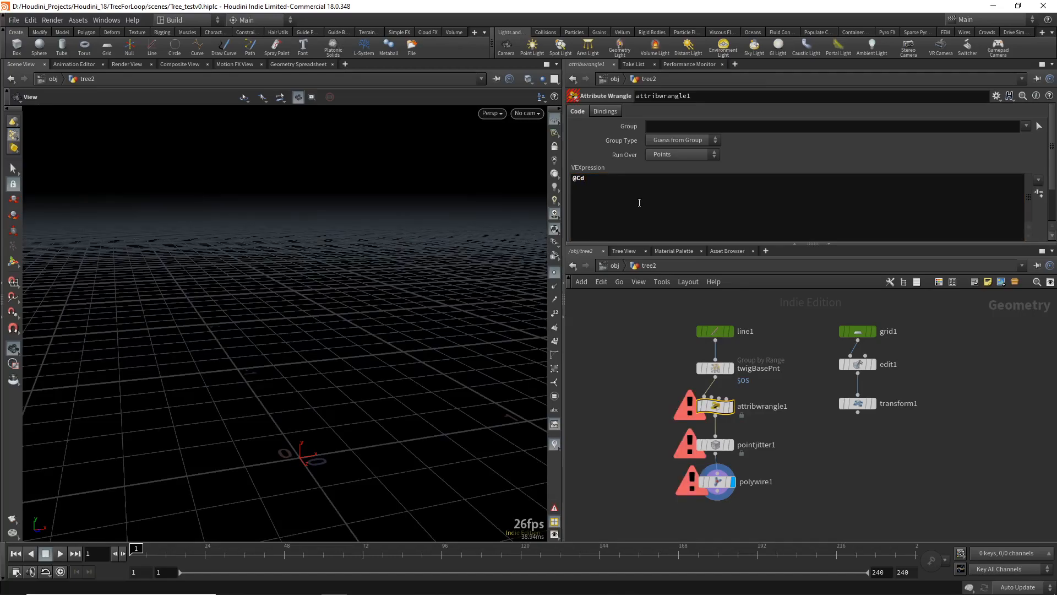
{"action": "mouse_move", "coordinate": [730, 406]}
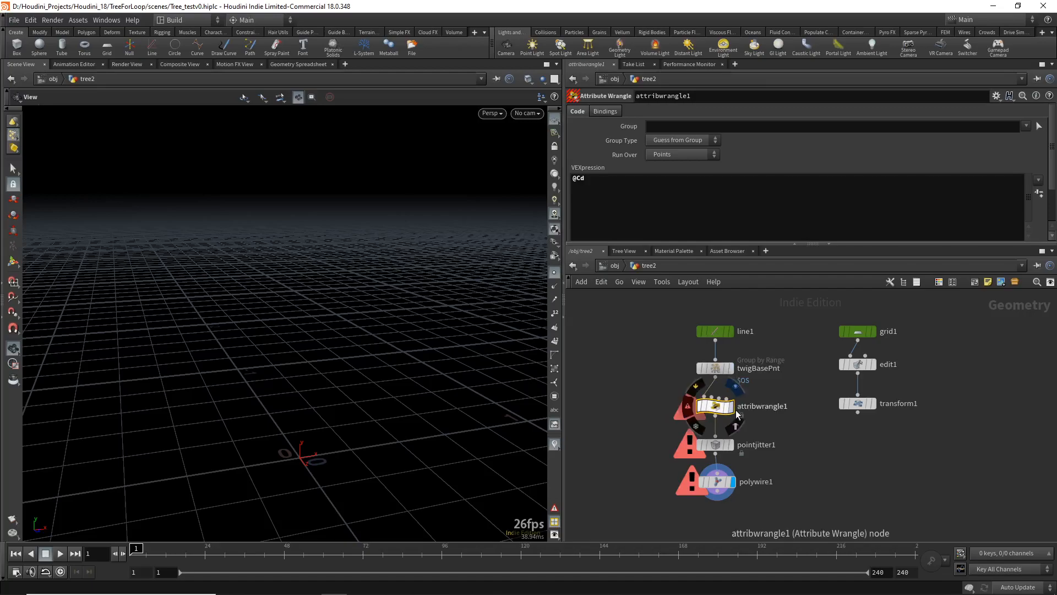
{"action": "left_click", "coordinate": [736, 384]}
{"action": "left_click", "coordinate": [623, 184]}
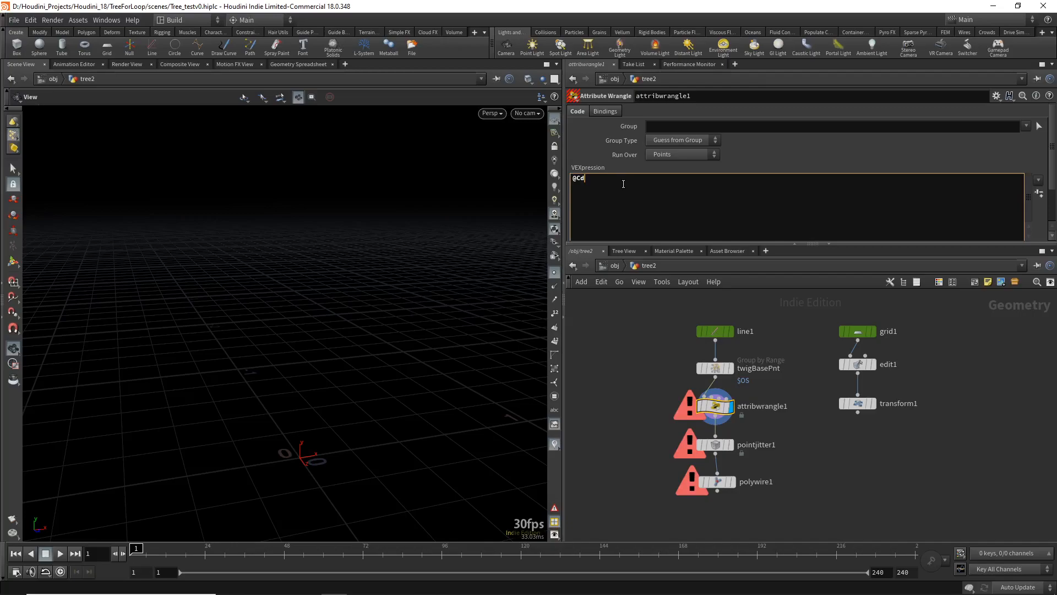
{"action": "type", "text": "= 0;"}
{"action": "key", "text": "ctrl+Return"}
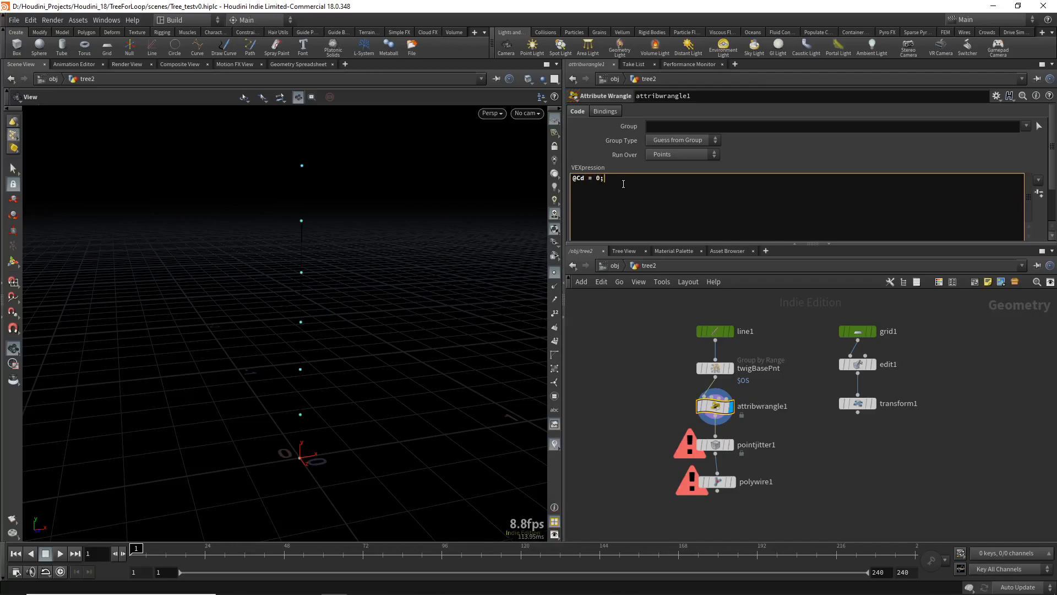
Switch the viewport background to the light colour scheme in the display options
{"action": "key", "text": "d"}
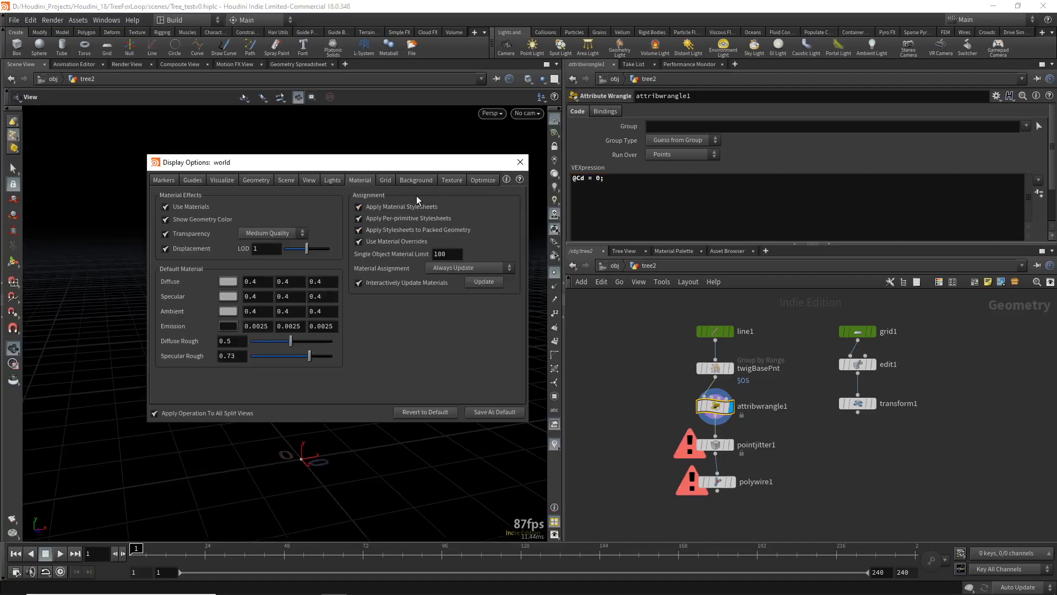
{"action": "left_click", "coordinate": [398, 183]}
{"action": "left_click", "coordinate": [228, 202]}
{"action": "left_click", "coordinate": [227, 209]}
{"action": "key", "text": "d"}
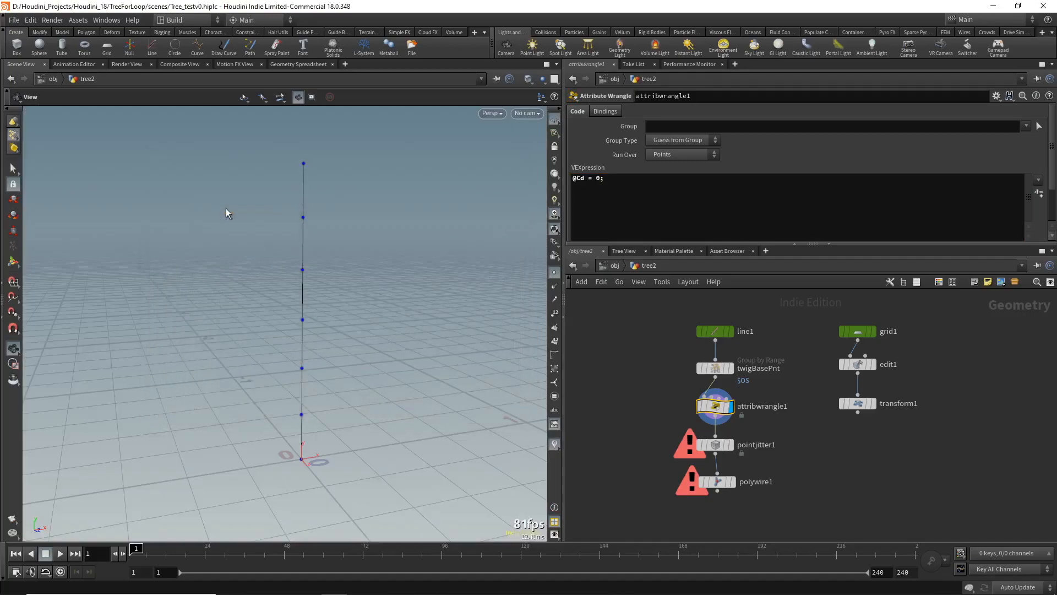
{"action": "left_click_drag", "start_coordinate": [330, 292], "coordinate": [313, 286]}
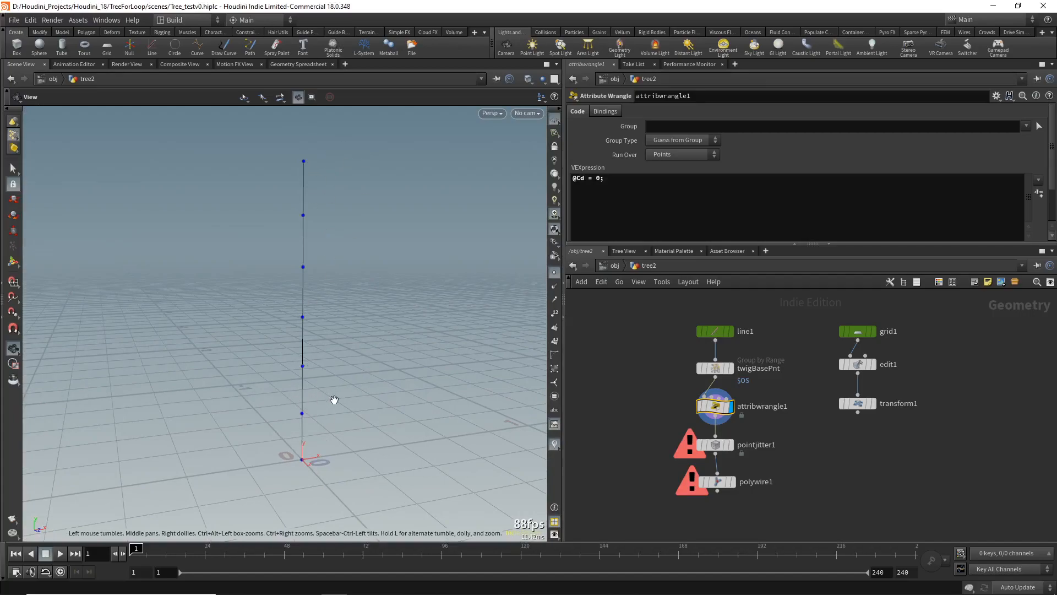
{"action": "left_click", "coordinate": [582, 178]}
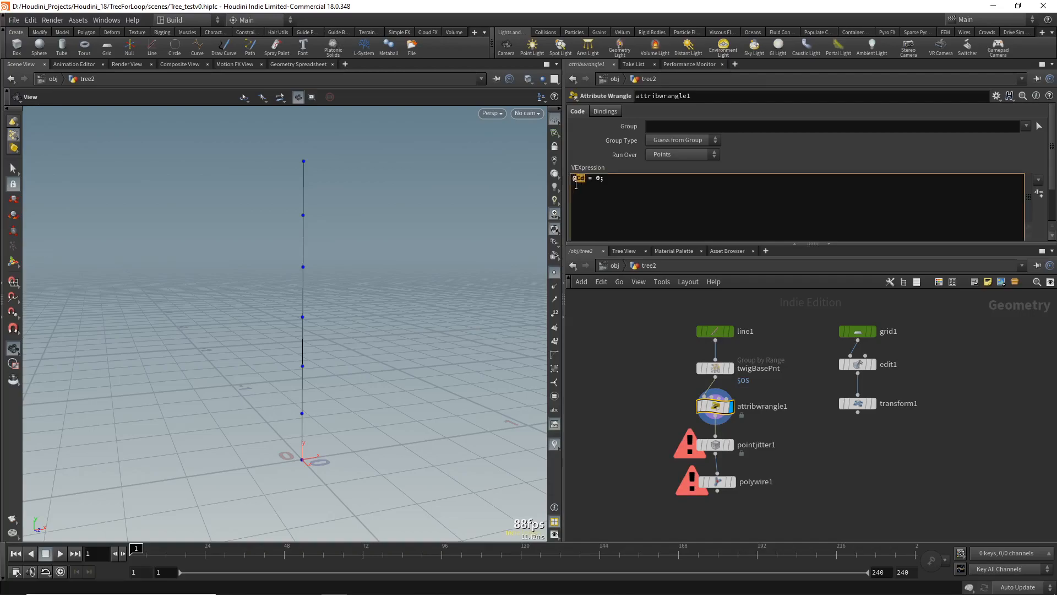
{"action": "left_click_drag", "start_coordinate": [585, 184], "coordinate": [573, 185]}
{"action": "left_click", "coordinate": [586, 180]}
{"action": "left_click", "coordinate": [602, 182]}
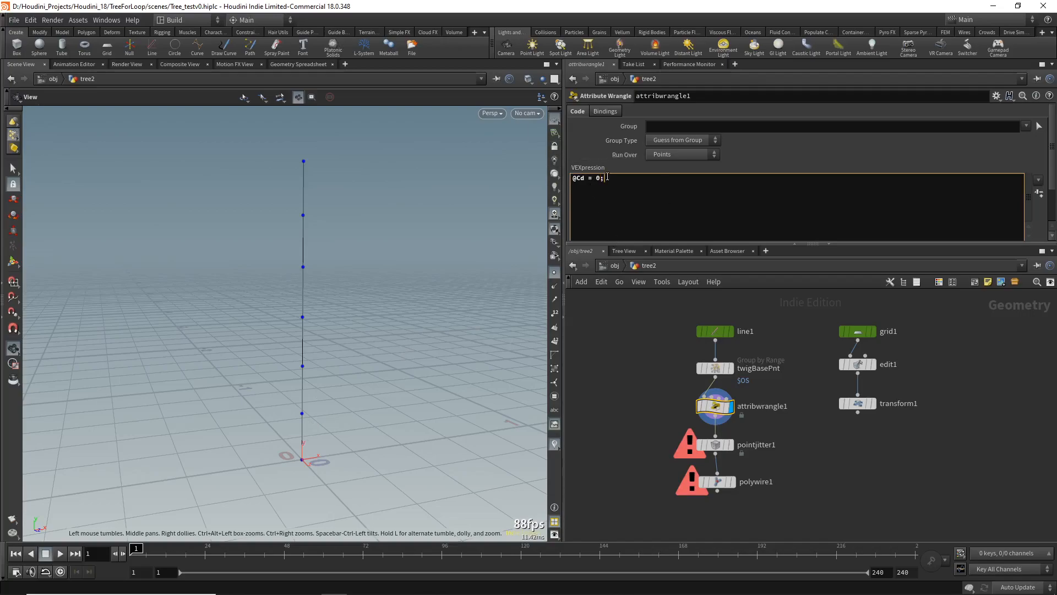
{"action": "key", "text": "Return"}
{"action": "type", "text": "@Cd.r = @ptnum"}
{"action": "type", "text": "/ float"}
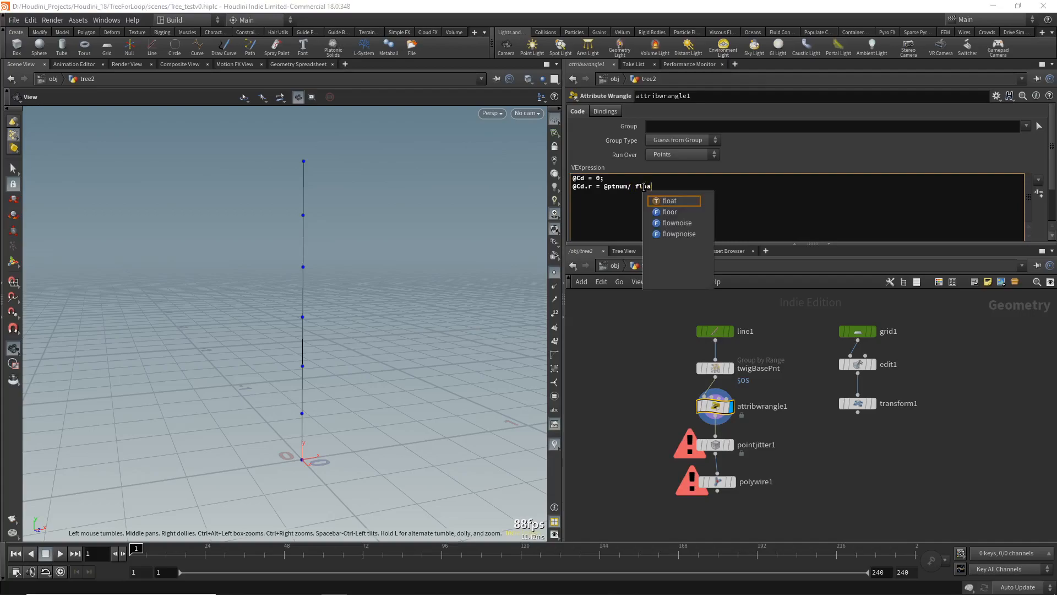
{"action": "type", "text": "("}
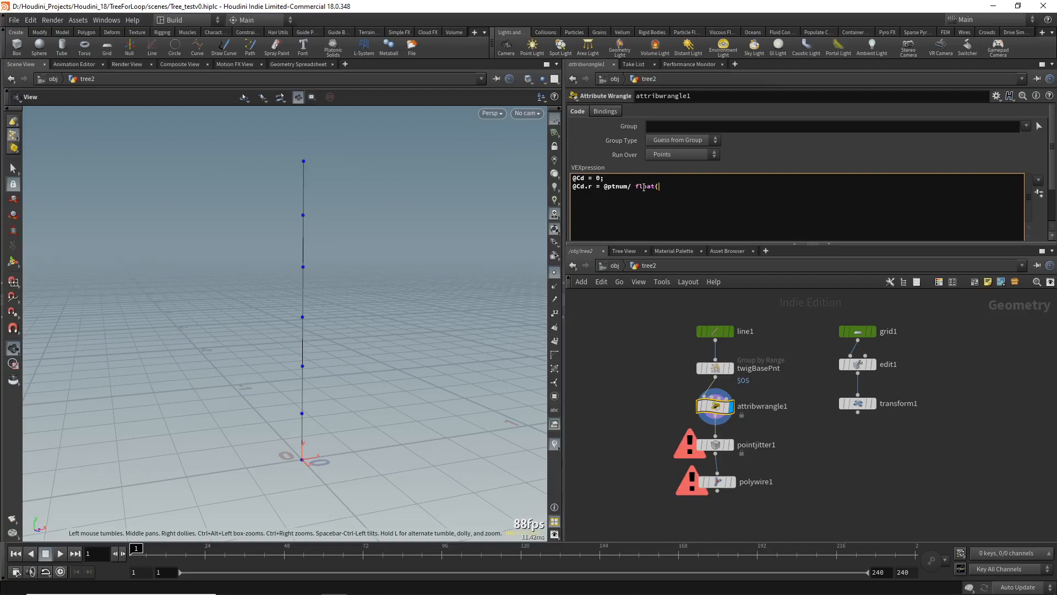
{"action": "type", "text": "@"}
{"action": "type", "text": "num"}
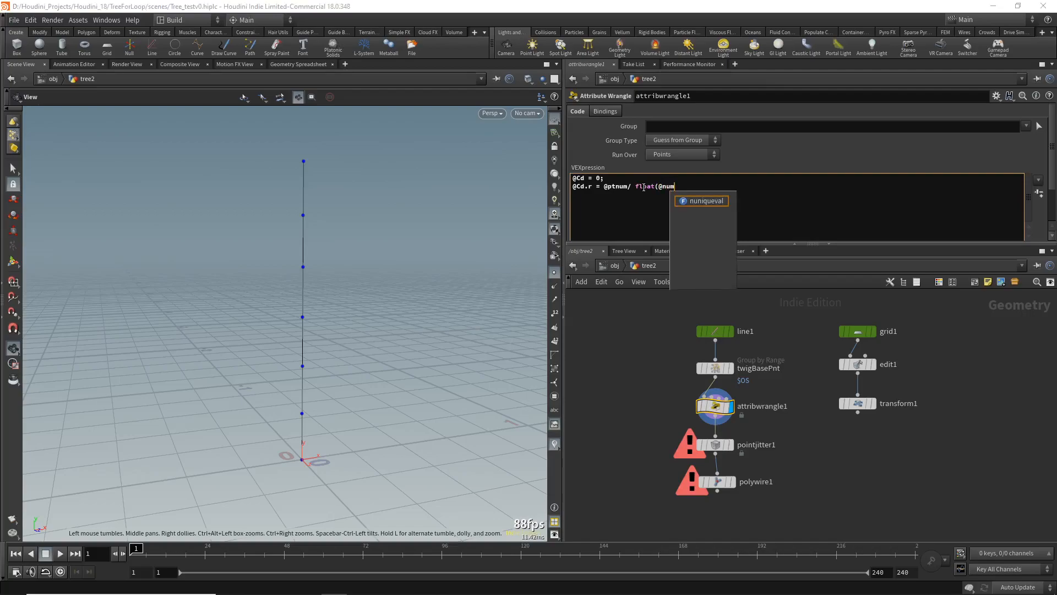
{"action": "type", "text": "pt"}
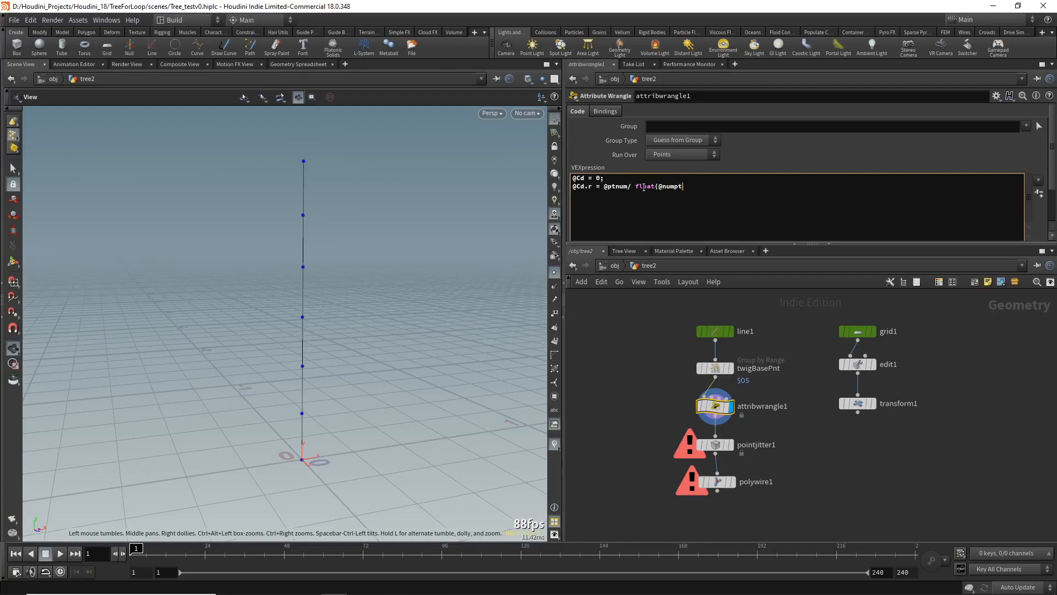
{"action": "type", "text": ")"}
{"action": "type", "text": ";"}
{"action": "type", "text": "("}
{"action": "left_click", "coordinate": [688, 186]}
{"action": "type", "text": ")"}
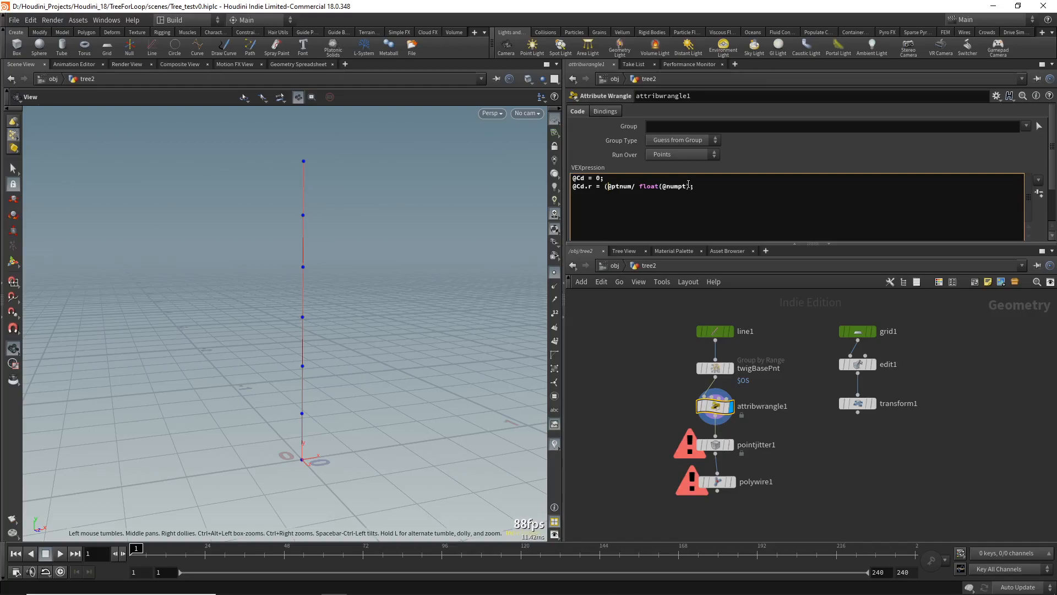
{"action": "type", "text": ")"}
{"action": "type", "text": "1-"}
{"action": "type", "text": "p"}
{"action": "key", "text": "BackSpace"}
{"action": "type", "text": "@scale"}
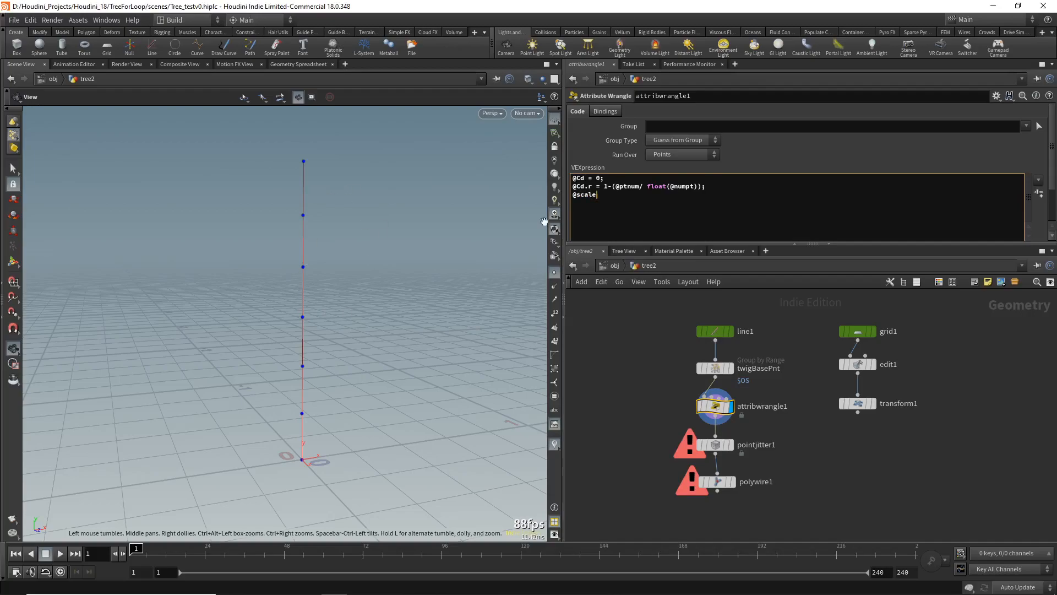
{"action": "left_click_drag", "start_coordinate": [597, 195], "coordinate": [552, 197]}
{"action": "key", "text": "BackSpace"}
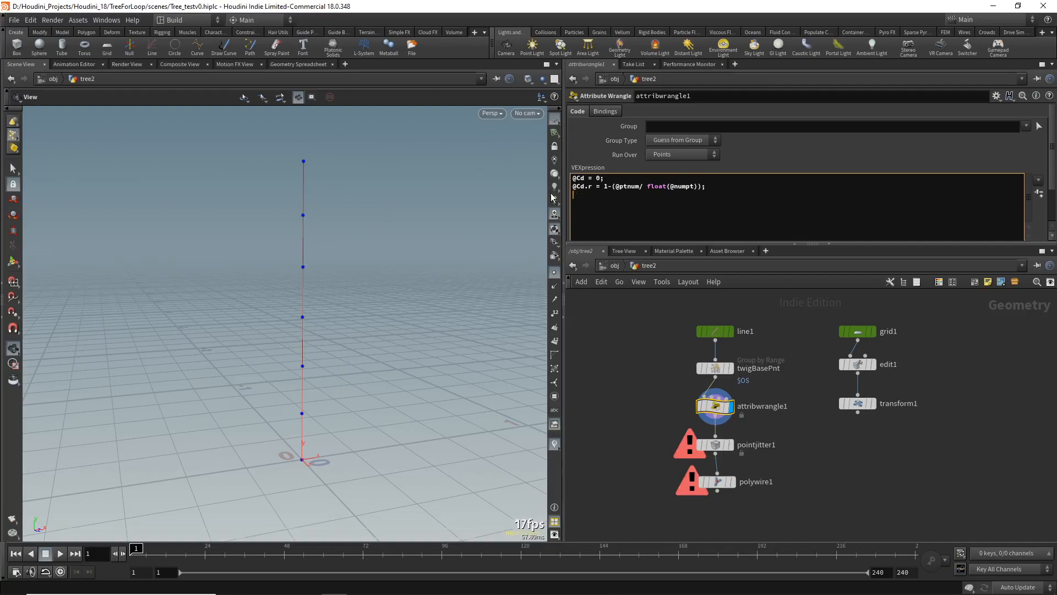
{"action": "left_click", "coordinate": [555, 318]}
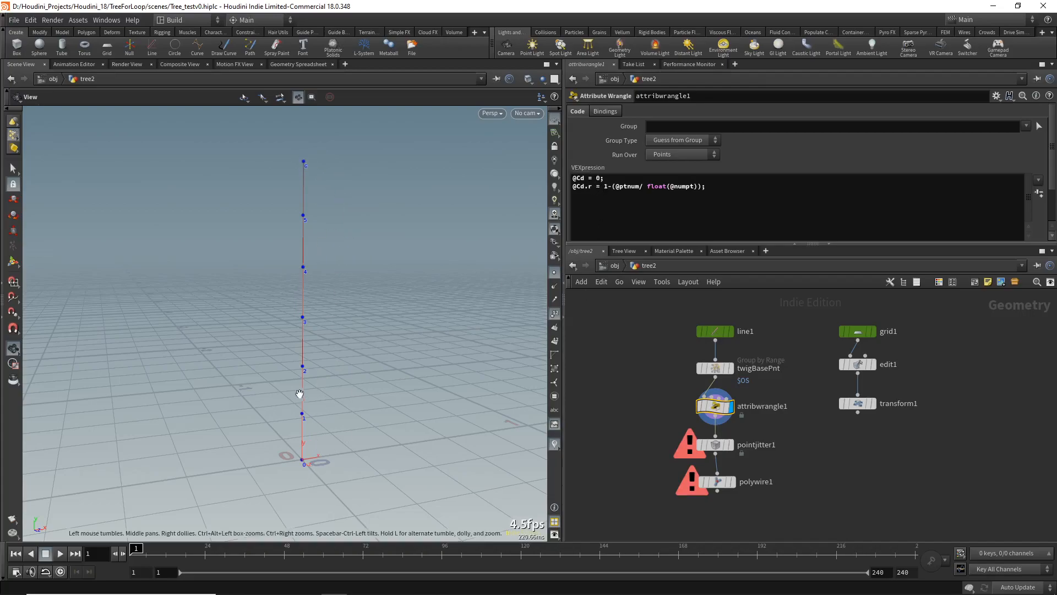
{"action": "left_click", "coordinate": [724, 189]}
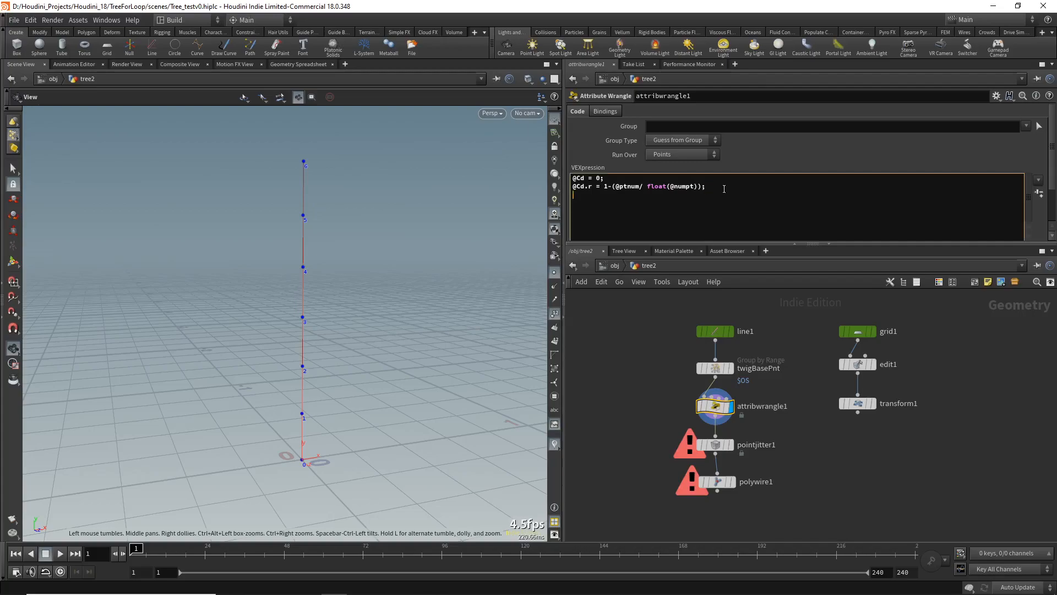
{"action": "type", "text": "@pscale"}
{"action": "type", "text": "= @Cd.r;"}
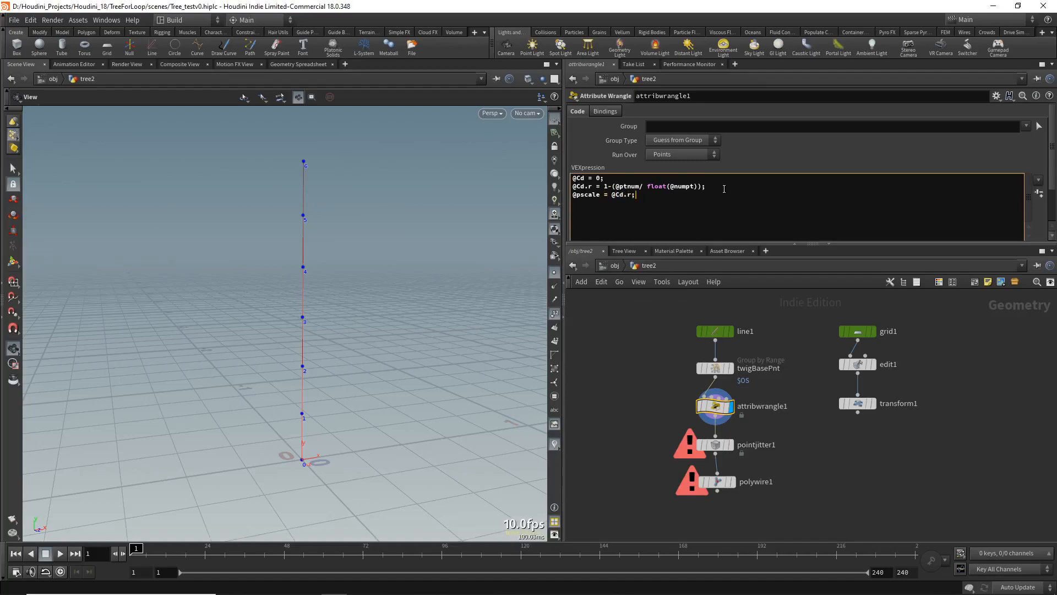
Display pointjitter1 and then polywire1 in the viewport, and open polywire1's parameters
{"action": "left_click", "coordinate": [730, 444]}
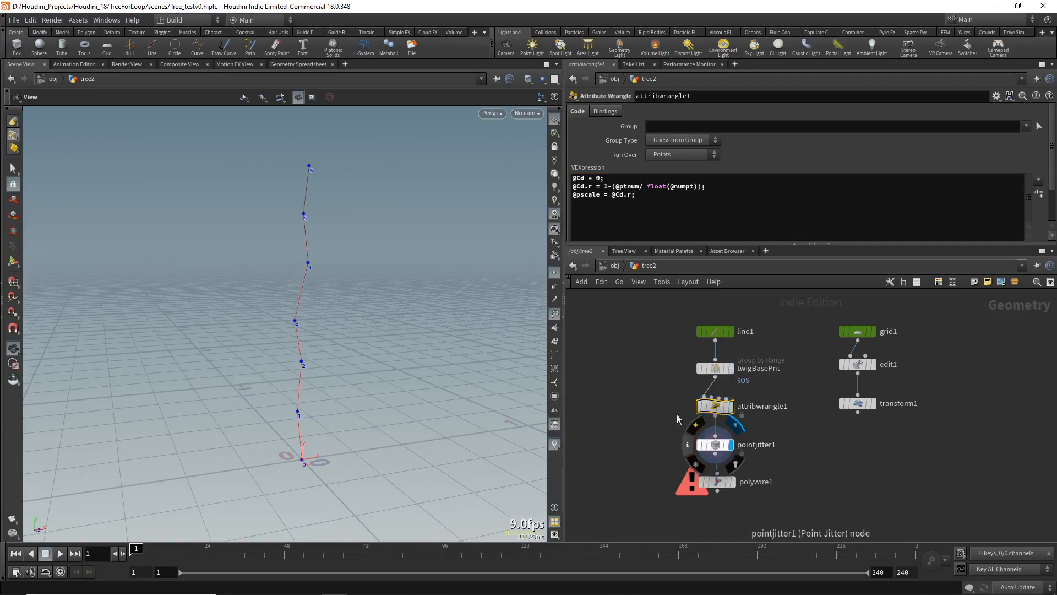
{"action": "left_click", "coordinate": [731, 481]}
{"action": "left_click", "coordinate": [713, 481]}
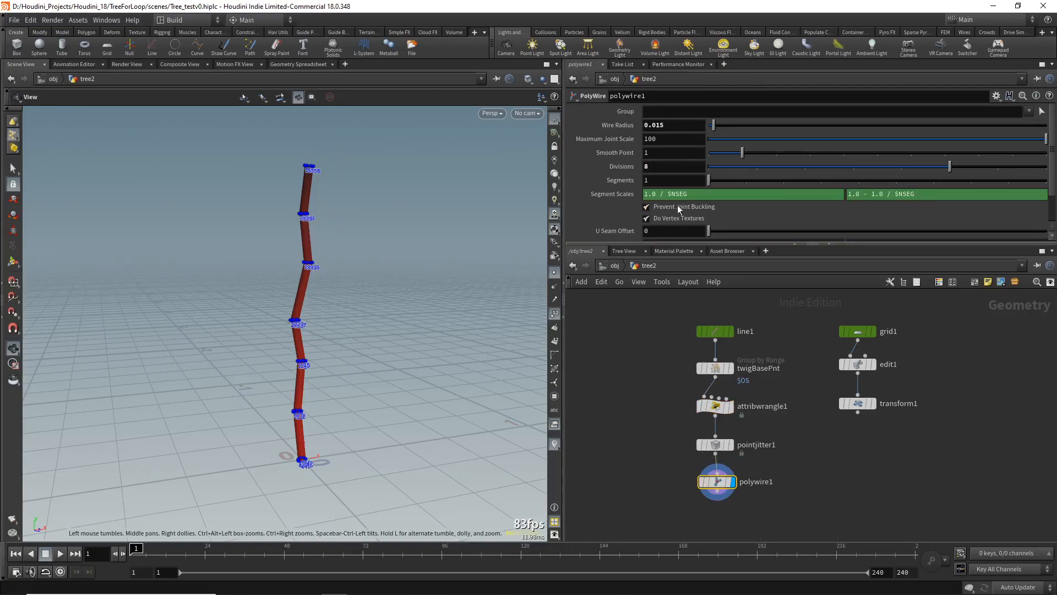
{"action": "key", "text": "Tab"}
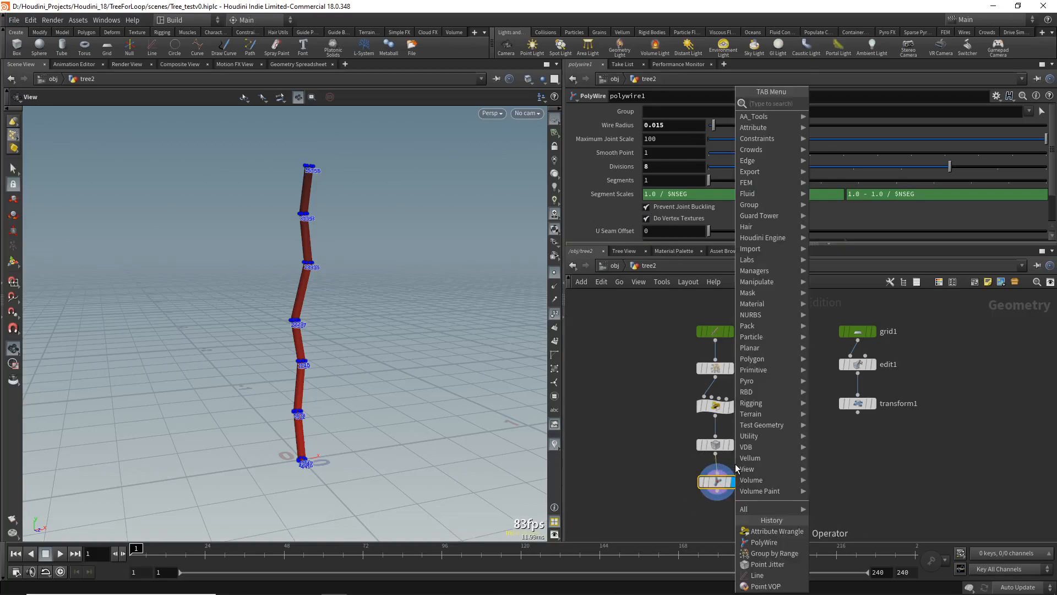
{"action": "key", "text": "Escape"}
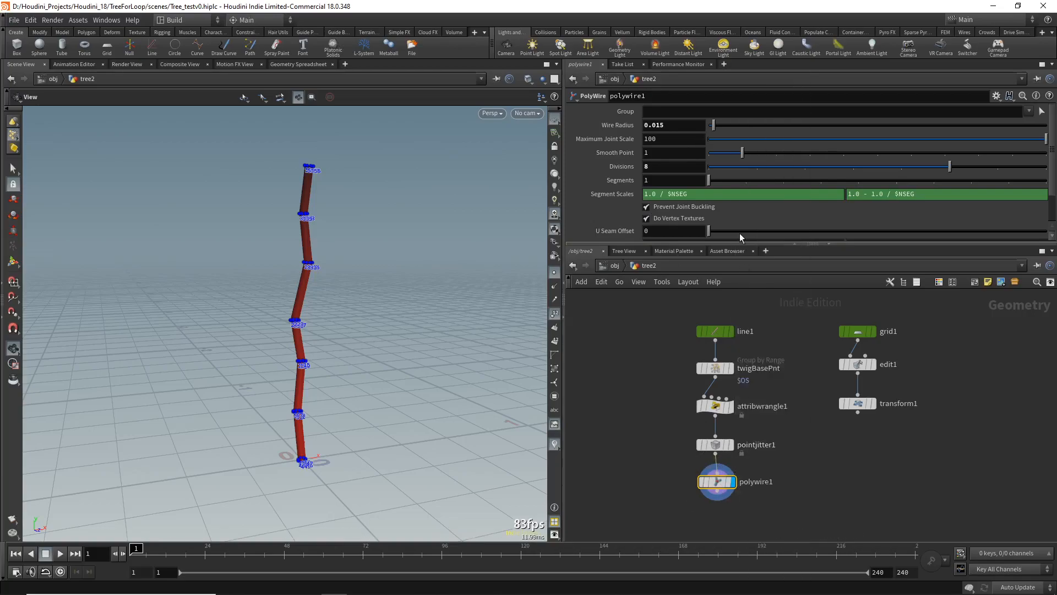
{"action": "left_click_drag", "start_coordinate": [675, 126], "coordinate": [589, 132]}
{"action": "type", "text": "@"}
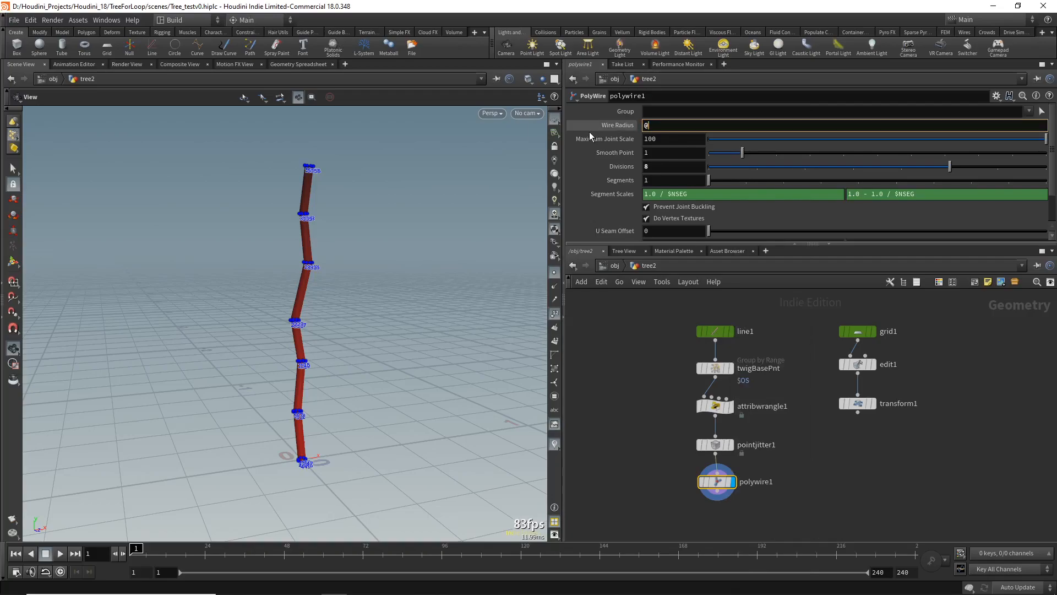
{"action": "type", "text": "pcale"}
{"action": "key", "text": "Return"}
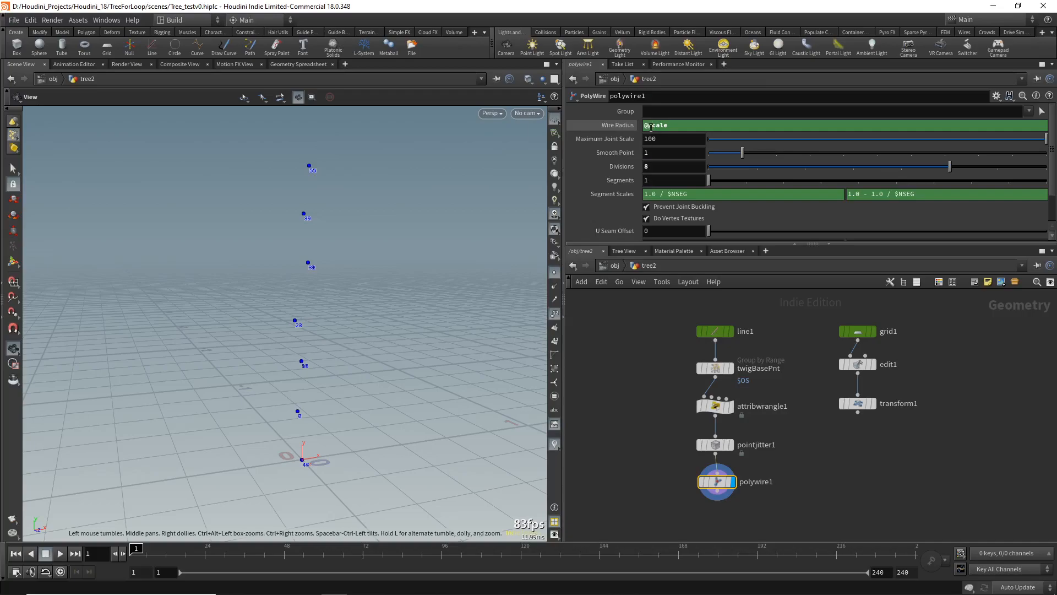
{"action": "key", "text": "Return"}
{"action": "right_click_drag", "start_coordinate": [281, 365], "coordinate": [297, 462]}
{"action": "right_click_drag", "start_coordinate": [303, 333], "coordinate": [305, 357]}
{"action": "mouse_move", "coordinate": [338, 414]}
{"action": "right_mouse_down"}
{"action": "mouse_move", "coordinate": [338, 350]}
{"action": "mouse_move", "coordinate": [335, 394]}
{"action": "right_mouse_up"}
{"action": "left_click_drag", "start_coordinate": [301, 247], "coordinate": [291, 178]}
{"action": "middle_click_drag", "start_coordinate": [328, 323], "coordinate": [328, 311]}
{"action": "left_click", "coordinate": [689, 128]}
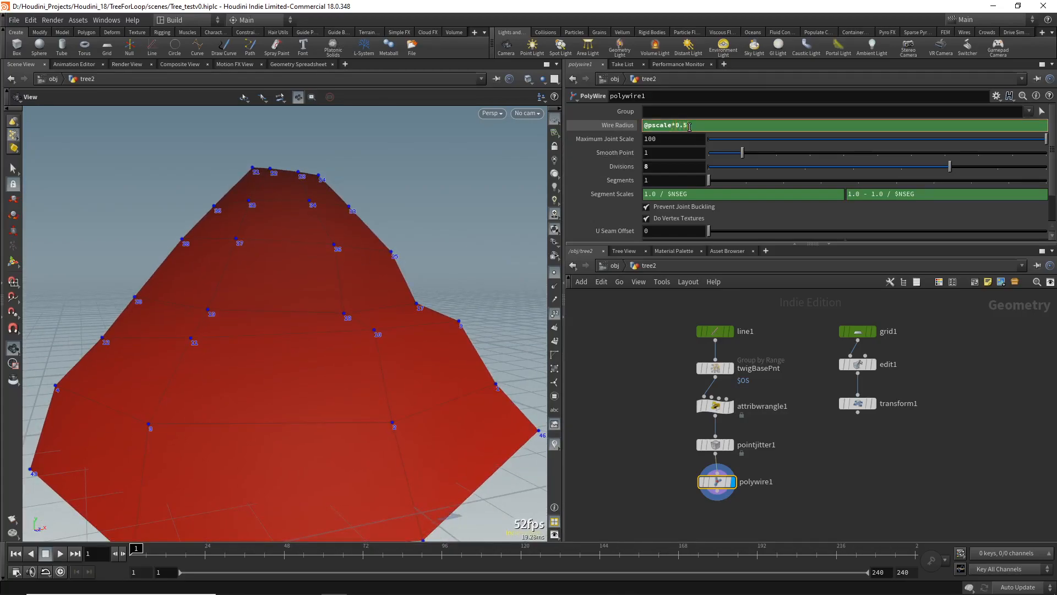
{"action": "key", "text": "Return"}
{"action": "middle_click_drag", "start_coordinate": [689, 127], "coordinate": [770, 170]}
{"action": "right_click_drag", "start_coordinate": [302, 222], "coordinate": [270, 173]}
{"action": "middle_click_drag", "start_coordinate": [270, 174], "coordinate": [308, 316]}
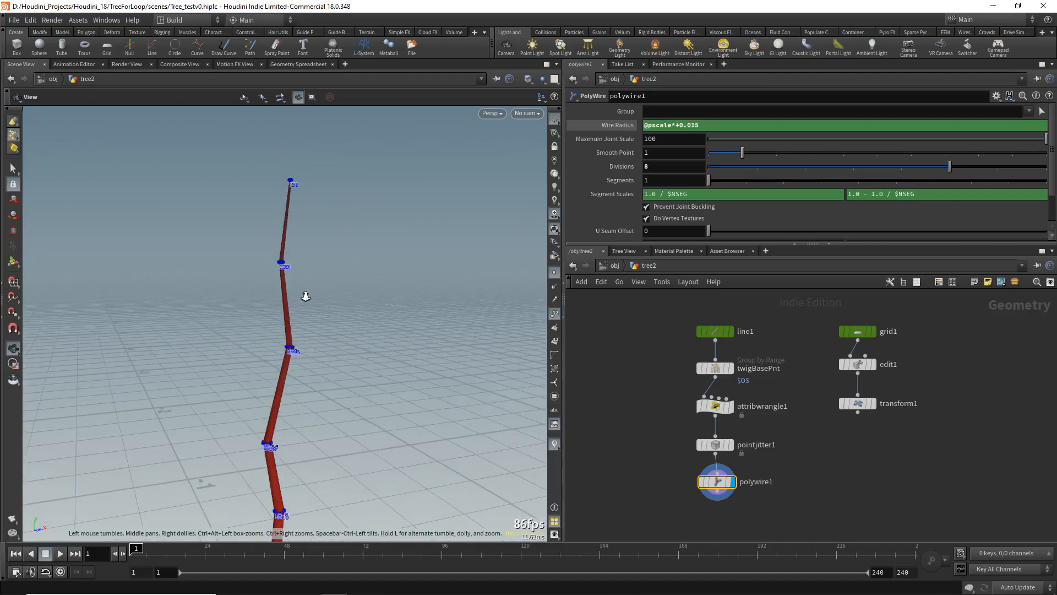
{"action": "right_click_drag", "start_coordinate": [308, 316], "coordinate": [300, 152]}
{"action": "right_click_drag", "start_coordinate": [286, 263], "coordinate": [285, 479]}
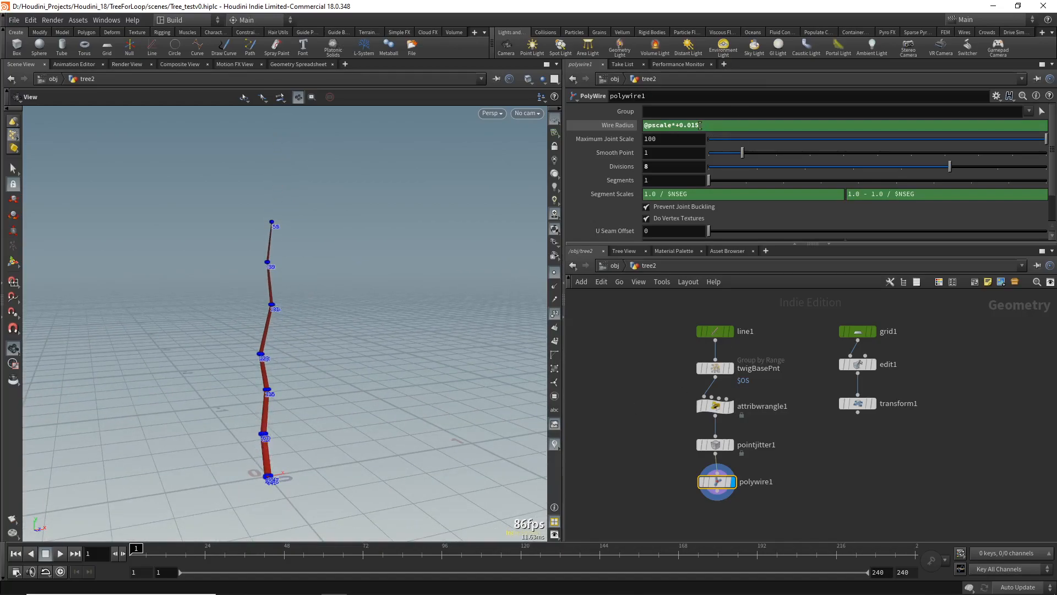
Review attribwrangle1's code against polywire1's wire radius expression, then bypass attribwrangle1
{"action": "mouse_move", "coordinate": [718, 409]}
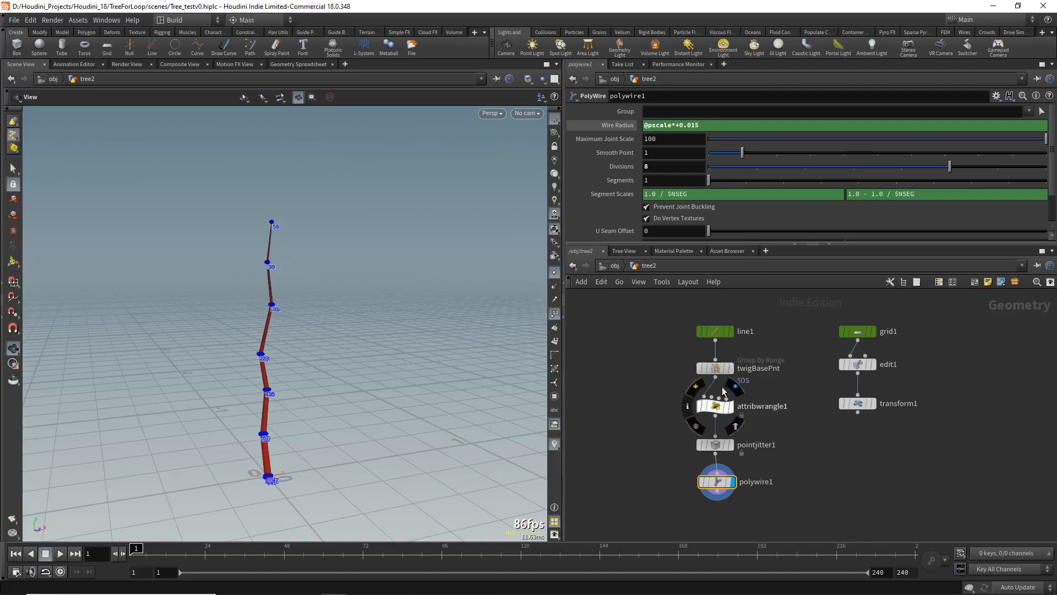
{"action": "left_click", "coordinate": [716, 408]}
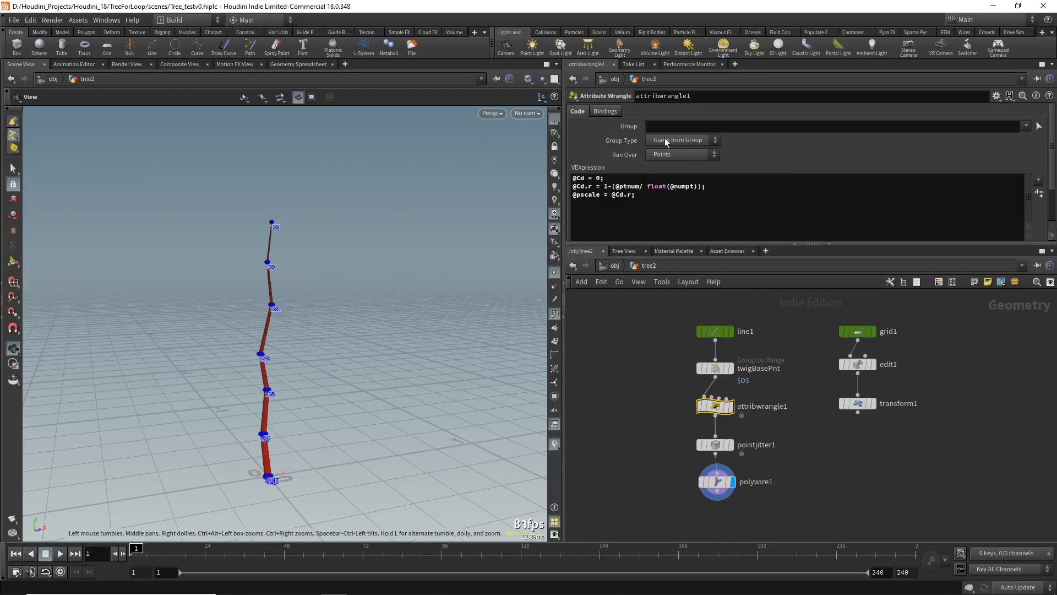
{"action": "left_click", "coordinate": [715, 482]}
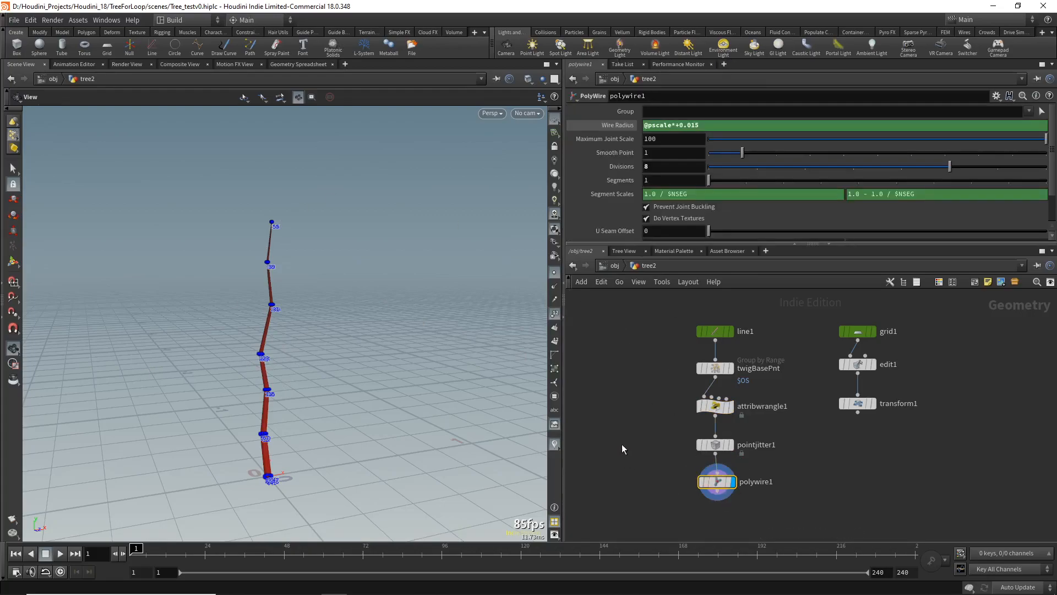
{"action": "scroll", "coordinate": [700, 368], "scroll_direction": "down", "scroll_amount": 1}
{"action": "left_click", "coordinate": [699, 390]}
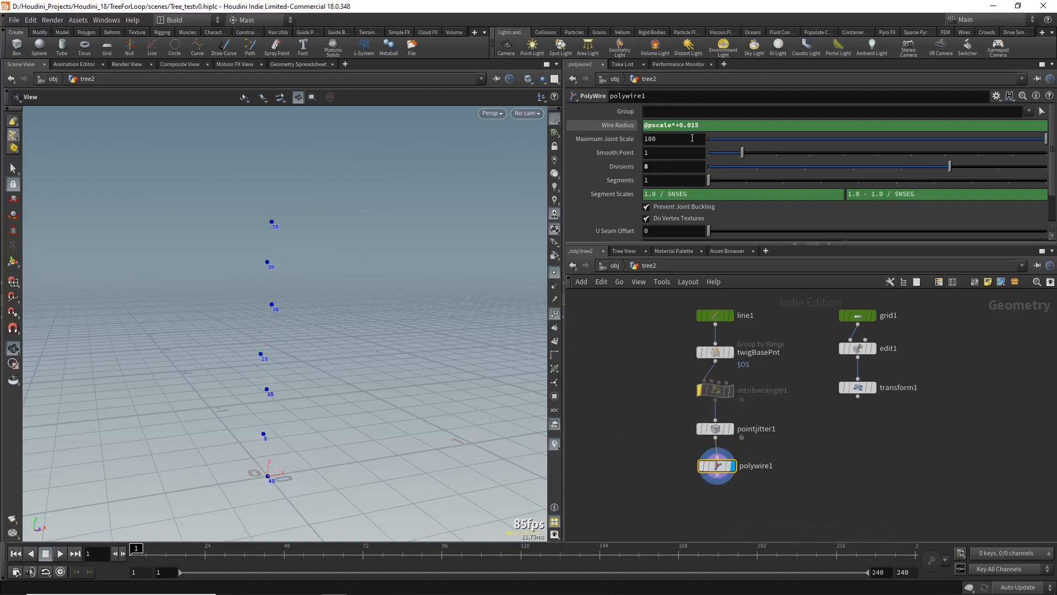
Duplicate polywire1 beside the original and remove the wire radius expression from the copy
{"action": "left_click_drag", "start_coordinate": [716, 466], "coordinate": [646, 468], "text": "alt"}
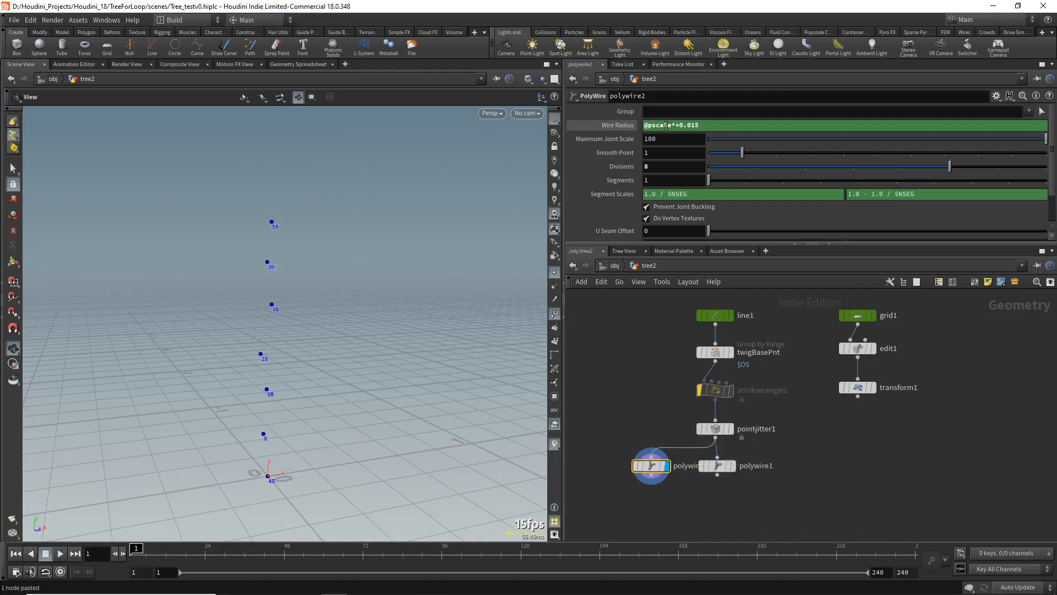
{"action": "right_click", "coordinate": [667, 126]}
{"action": "left_click", "coordinate": [716, 247]}
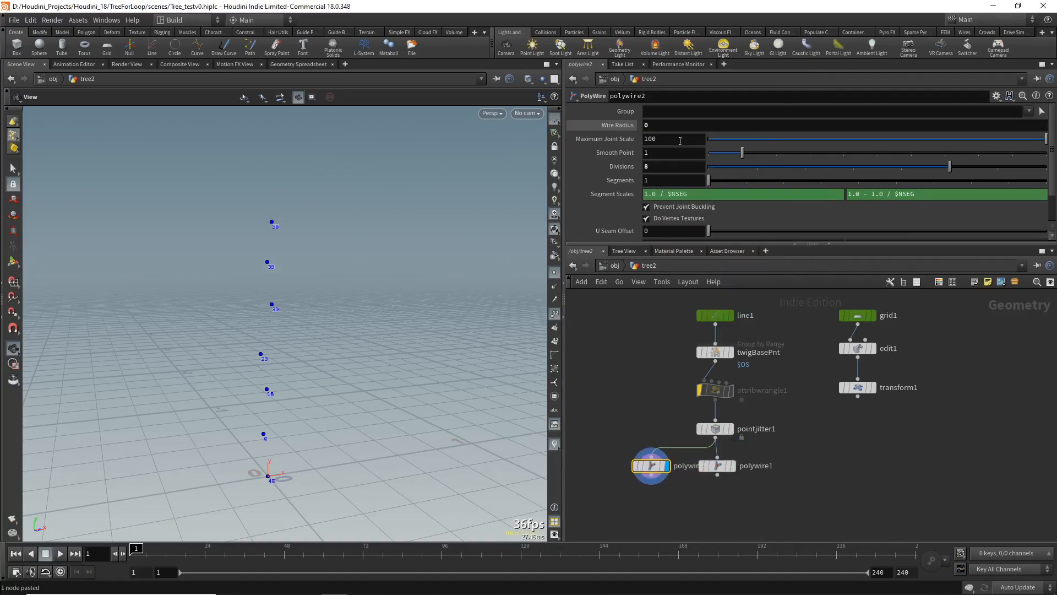
Set polywire2's wire radius to 0.015
{"action": "left_click", "coordinate": [666, 124]}
{"action": "type", "text": ".015"}
{"action": "key", "text": "Return"}
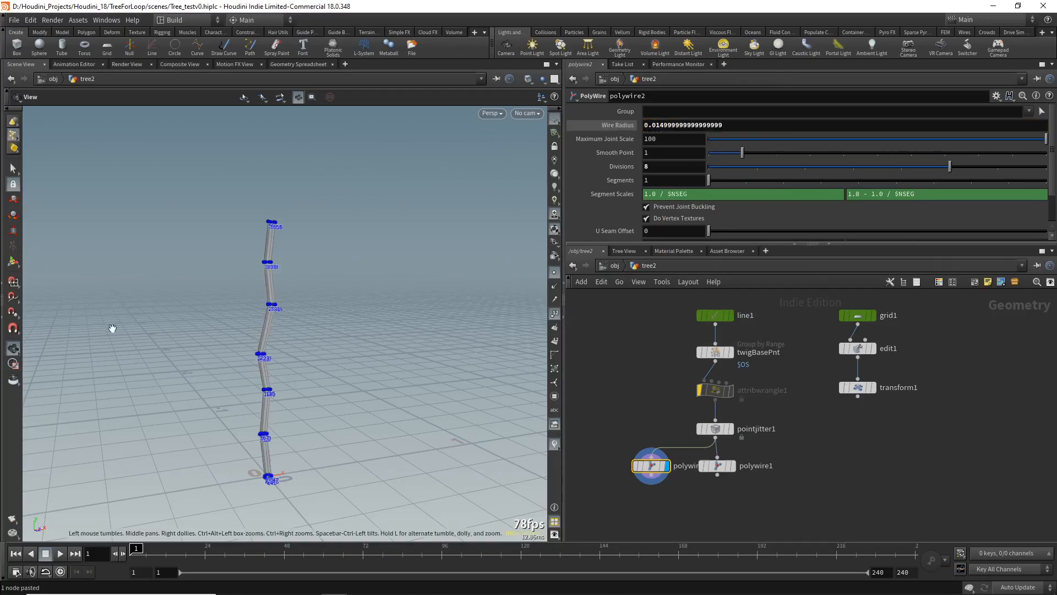
Add a Linear Taper node connected below polywire2
{"action": "middle_click_drag", "start_coordinate": [765, 481], "coordinate": [760, 457]}
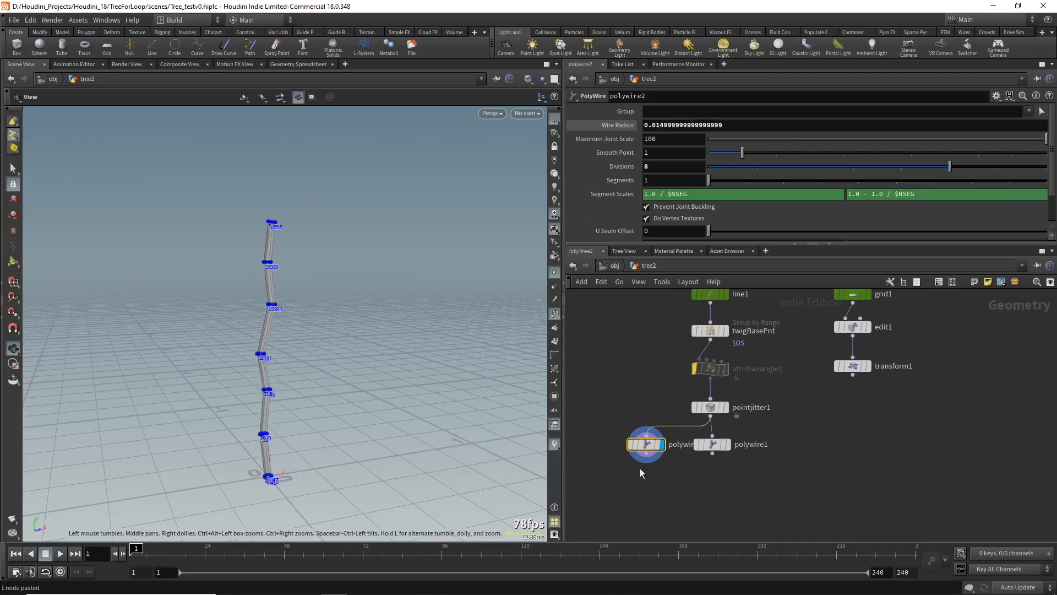
{"action": "left_click", "coordinate": [646, 452]}
{"action": "left_click", "coordinate": [644, 488]}
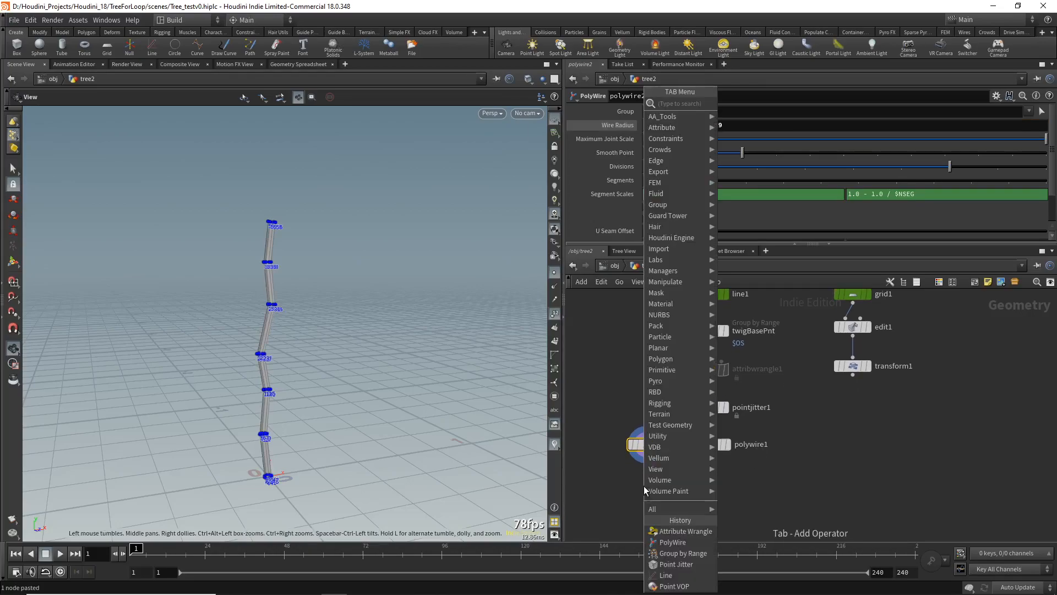
{"action": "type", "text": "line"}
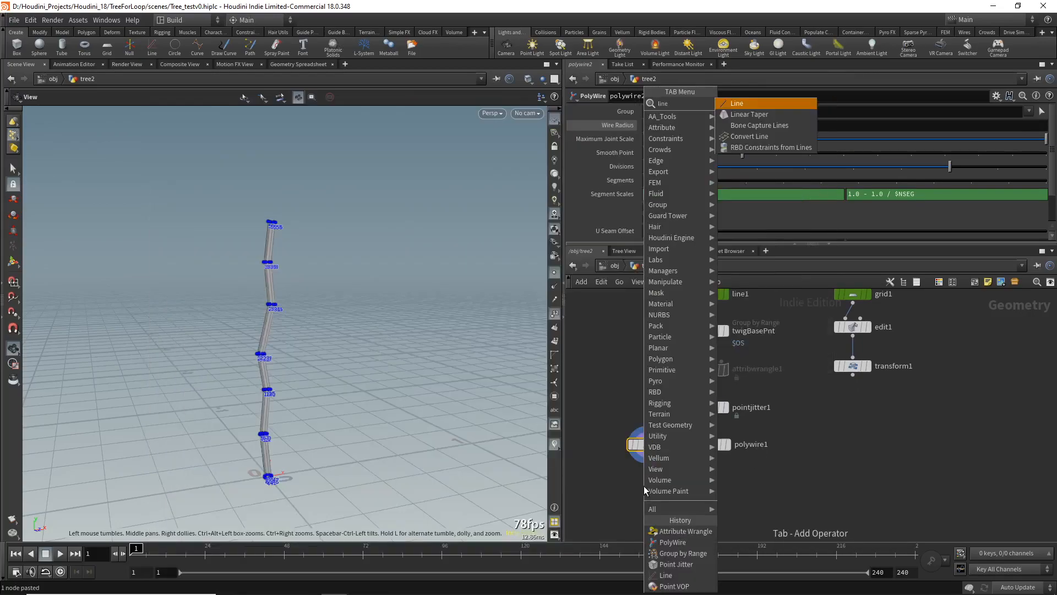
{"action": "key", "text": "Down"}
{"action": "key", "text": "Return"}
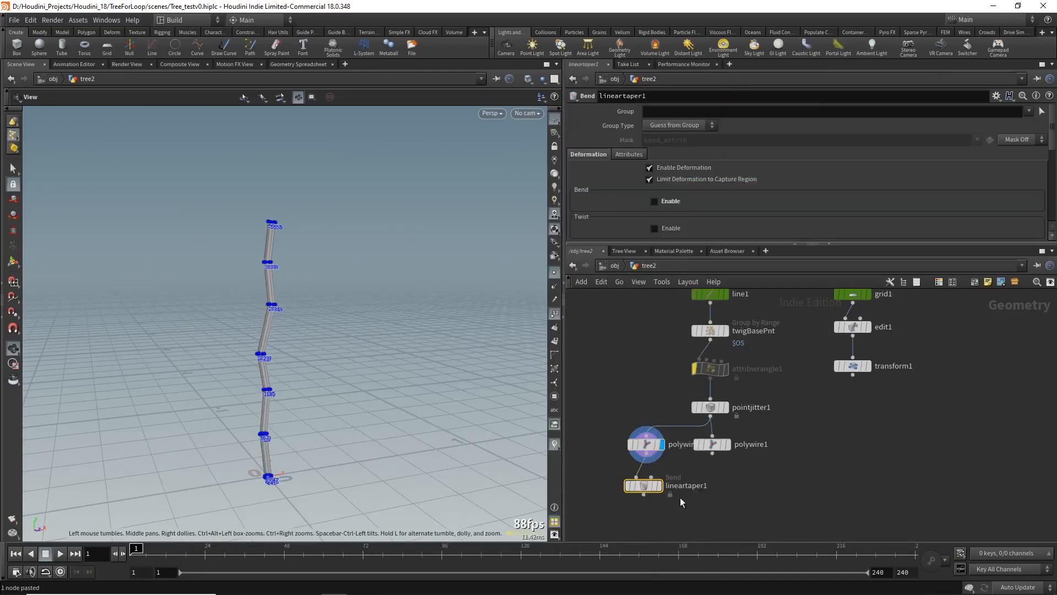
Hide the viewport's points and point numbers, then display lineartaper1 with its capture handles
{"action": "left_click", "coordinate": [557, 315]}
{"action": "left_click", "coordinate": [555, 272]}
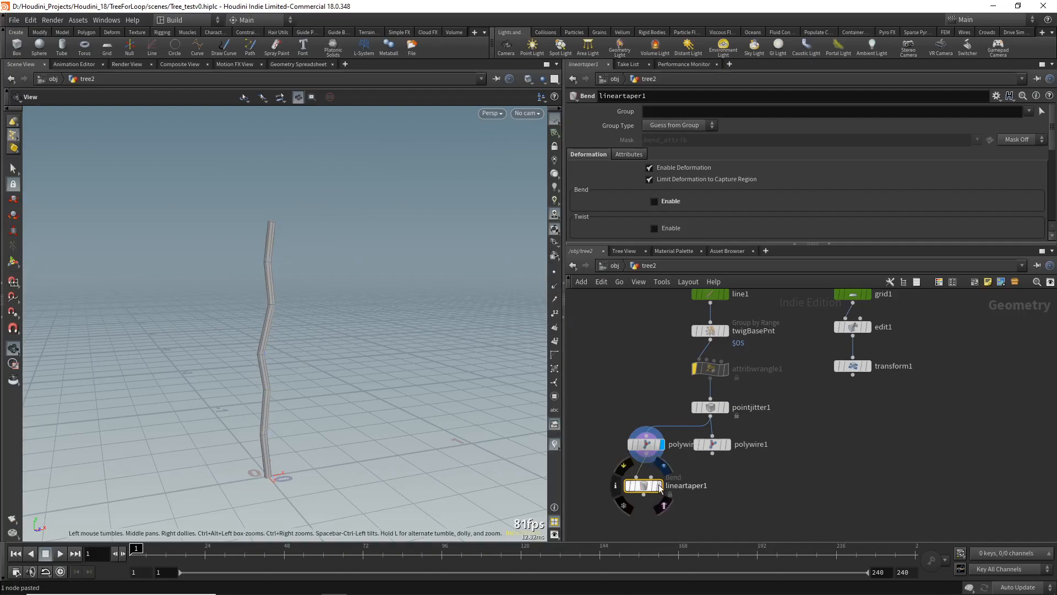
{"action": "key", "text": "r"}
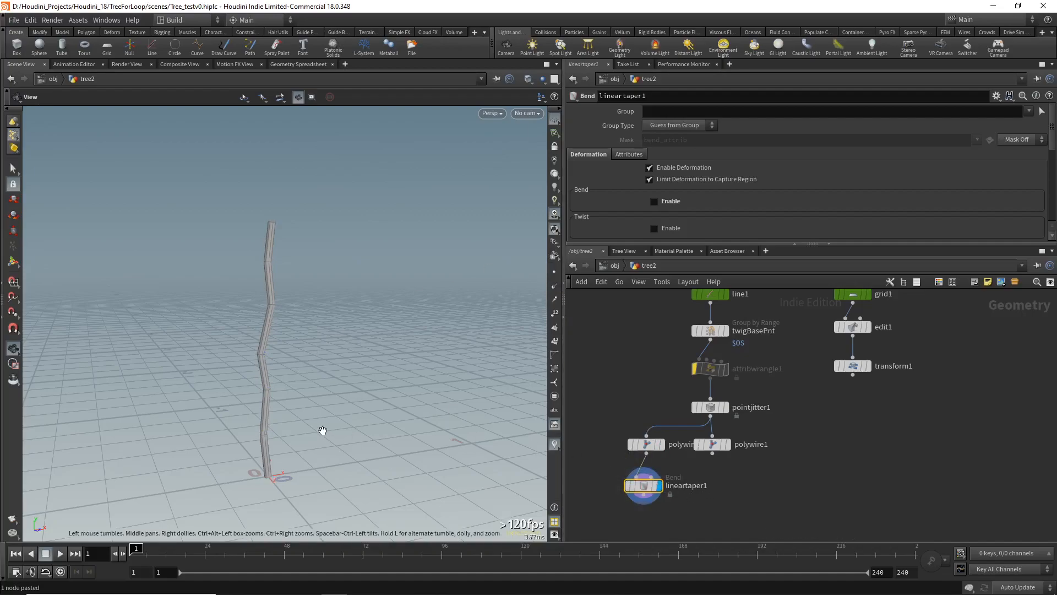
{"action": "left_click_drag", "start_coordinate": [312, 418], "coordinate": [344, 425]}
{"action": "key", "text": "Return"}
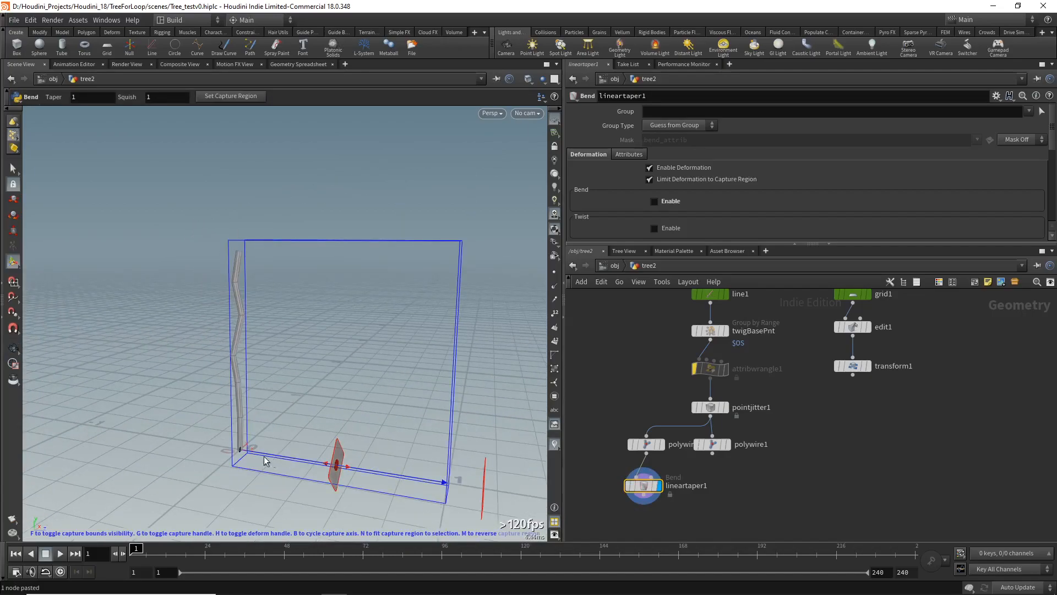
Set lineartaper1's capture direction to 0, 1, 0 so the capture runs up the twig
{"action": "scroll", "coordinate": [654, 208], "scroll_direction": "down", "scroll_amount": 5}
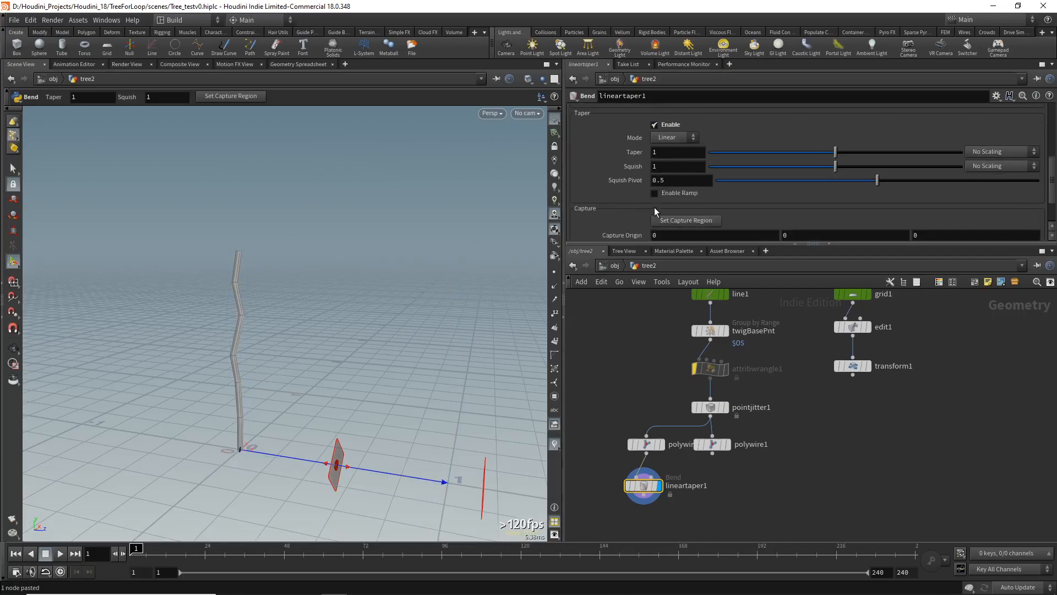
{"action": "scroll", "coordinate": [695, 185], "scroll_direction": "down", "scroll_amount": 2}
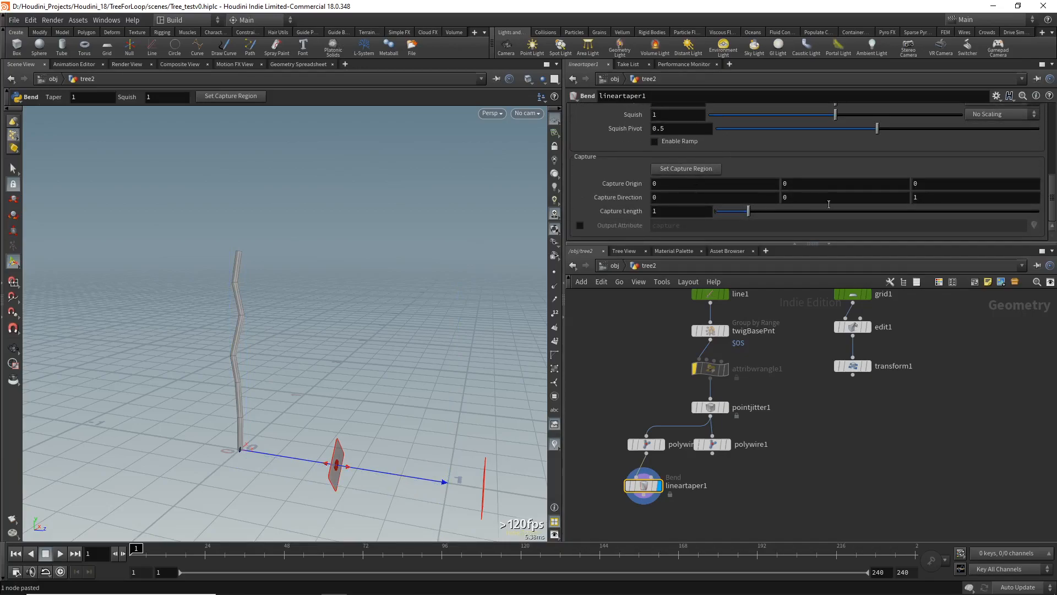
{"action": "type", "text": "1"}
{"action": "key", "text": "Tab"}
{"action": "type", "text": "0"}
{"action": "key", "text": "Return"}
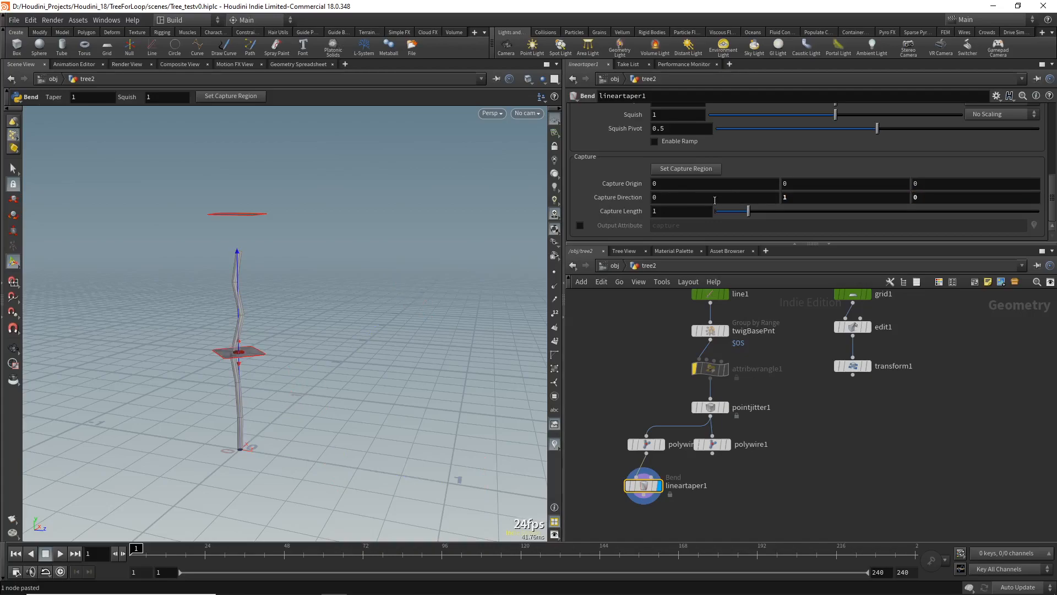
Check the capture region around the twig and set lineartaper1's Squish Pivot to 0
{"action": "right_click_drag", "start_coordinate": [212, 240], "coordinate": [234, 301], "text": "alt"}
{"action": "left_click_drag", "start_coordinate": [234, 302], "coordinate": [201, 307], "text": "alt"}
{"action": "key", "text": "Return"}
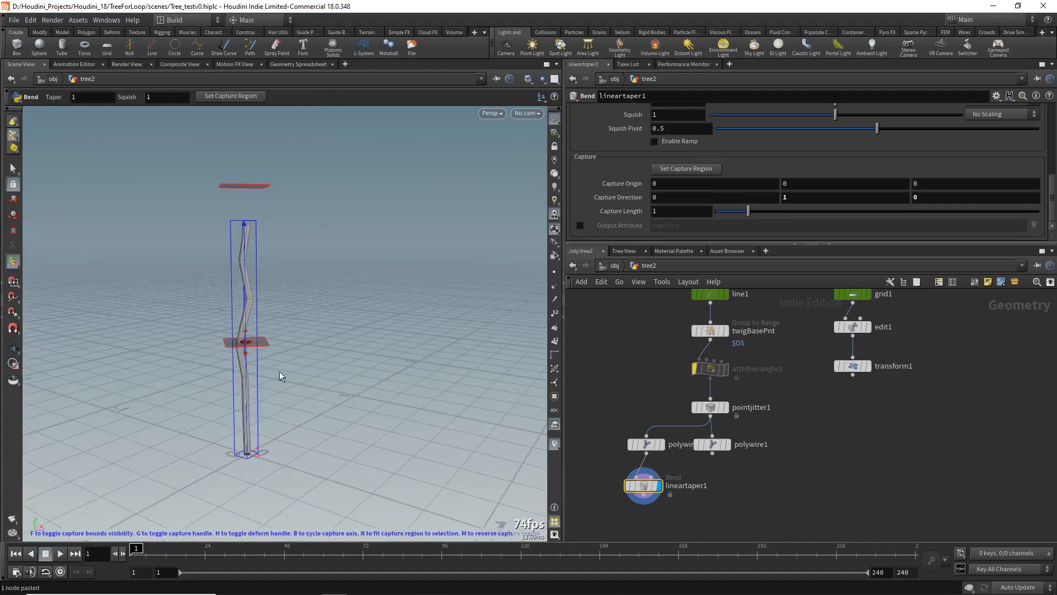
{"action": "key", "text": "f"}
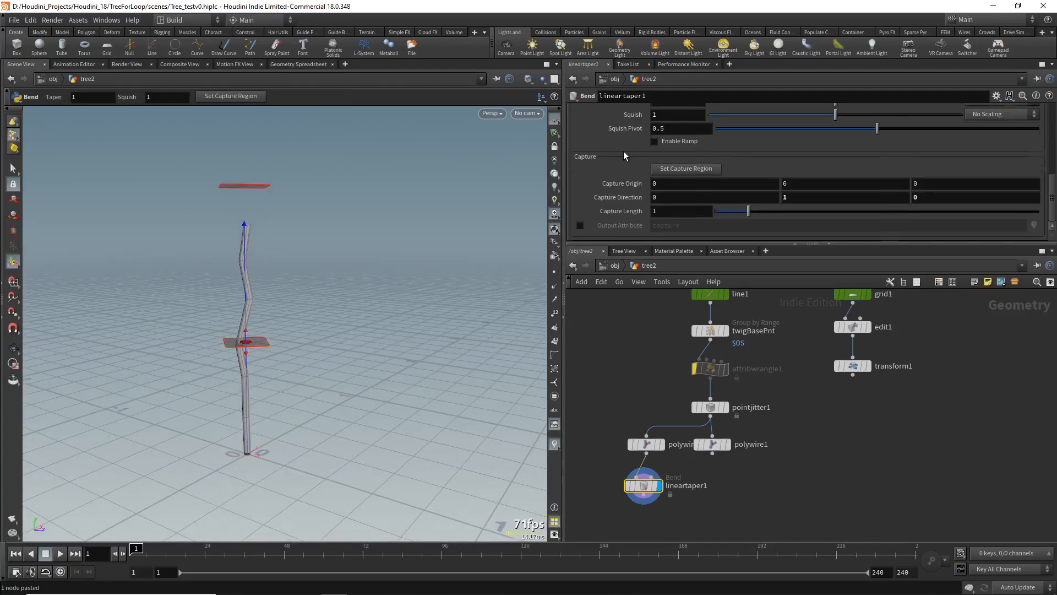
{"action": "scroll", "coordinate": [623, 154], "scroll_direction": "up", "scroll_amount": 2}
{"action": "double_click", "coordinate": [669, 171]}
{"action": "type", "text": "0"}
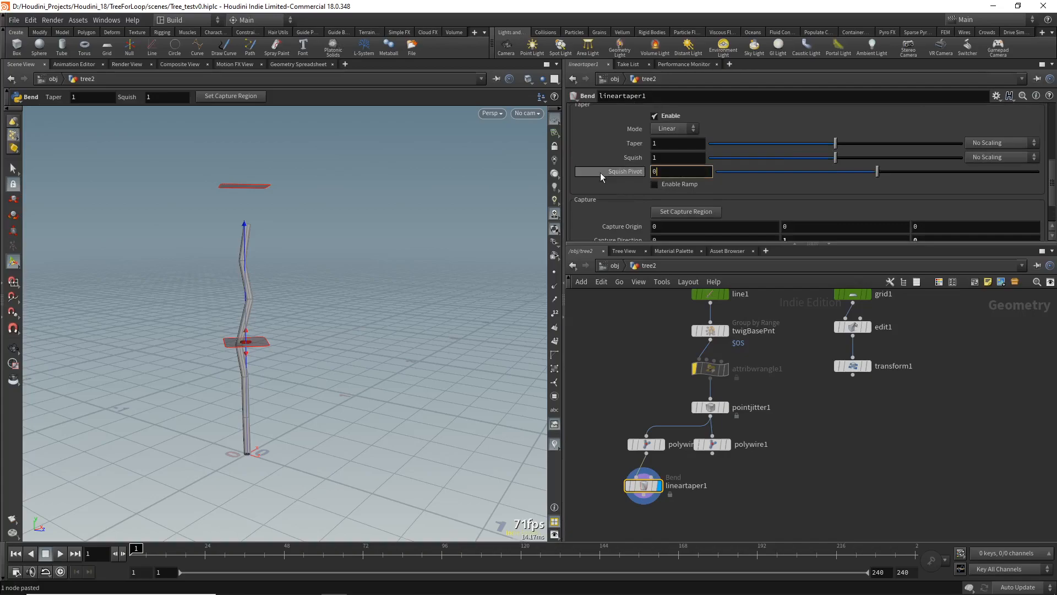
{"action": "key", "text": "Return"}
Set lineartaper1's Taper to 0.283 and leave handle editing to view the tapered twig
{"action": "left_click_drag", "start_coordinate": [157, 403], "coordinate": [264, 434], "text": "alt"}
{"action": "key", "text": "Return"}
{"action": "left_click_drag", "start_coordinate": [305, 403], "coordinate": [258, 368], "text": "alt"}
{"action": "left_click_drag", "start_coordinate": [251, 242], "coordinate": [260, 271]}
{"action": "left_click_drag", "start_coordinate": [838, 141], "coordinate": [745, 148]}
{"action": "left_click_drag", "start_coordinate": [278, 302], "coordinate": [228, 309], "text": "alt"}
{"action": "key", "text": "Escape"}
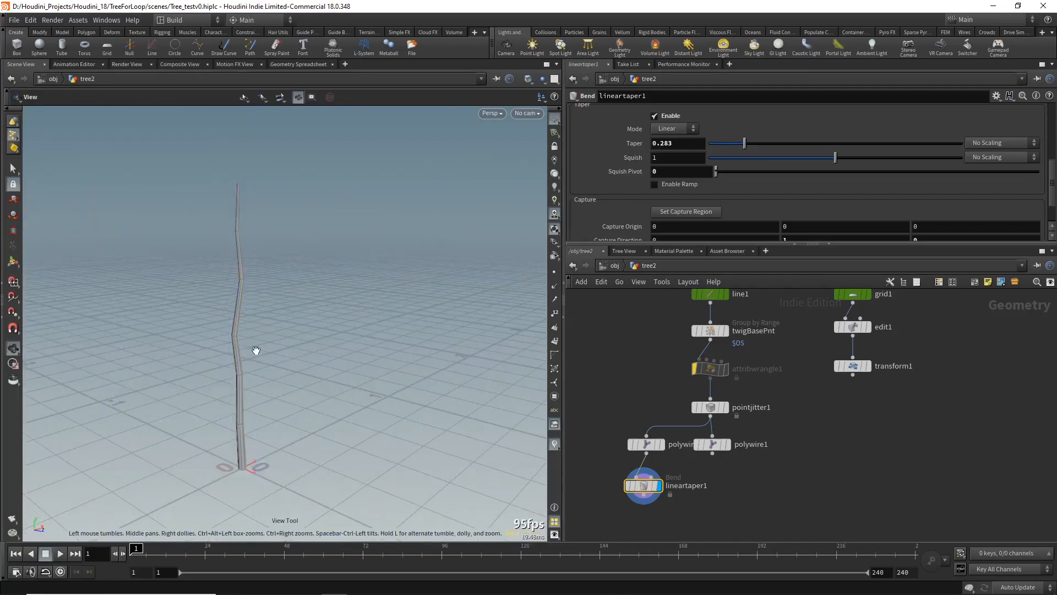
{"action": "left_click_drag", "start_coordinate": [258, 350], "coordinate": [309, 354]}
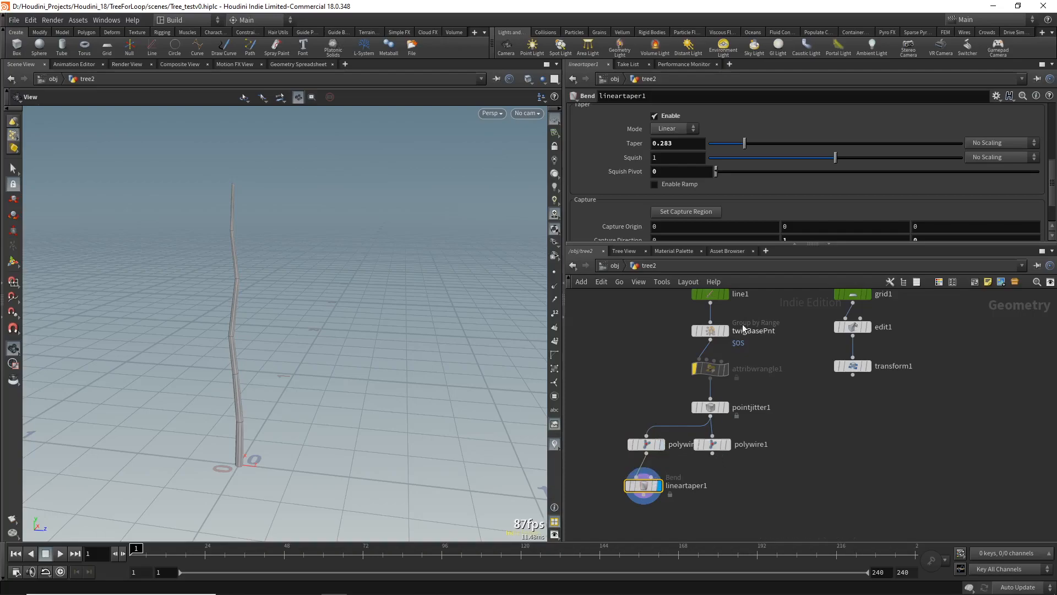
Try different Squish and Squish Pivot amounts on lineartaper1, reaching a Squish of 1.643 and a Squish Pivot of 0.507
{"action": "middle_click_drag", "start_coordinate": [611, 353], "coordinate": [611, 371]}
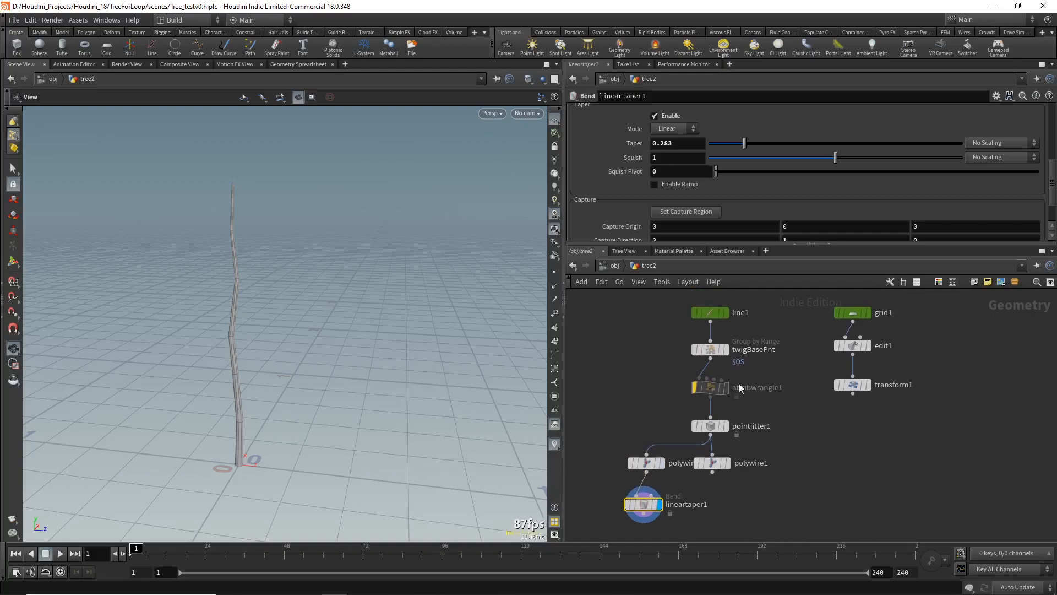
{"action": "middle_click_drag", "start_coordinate": [643, 439], "coordinate": [642, 413]}
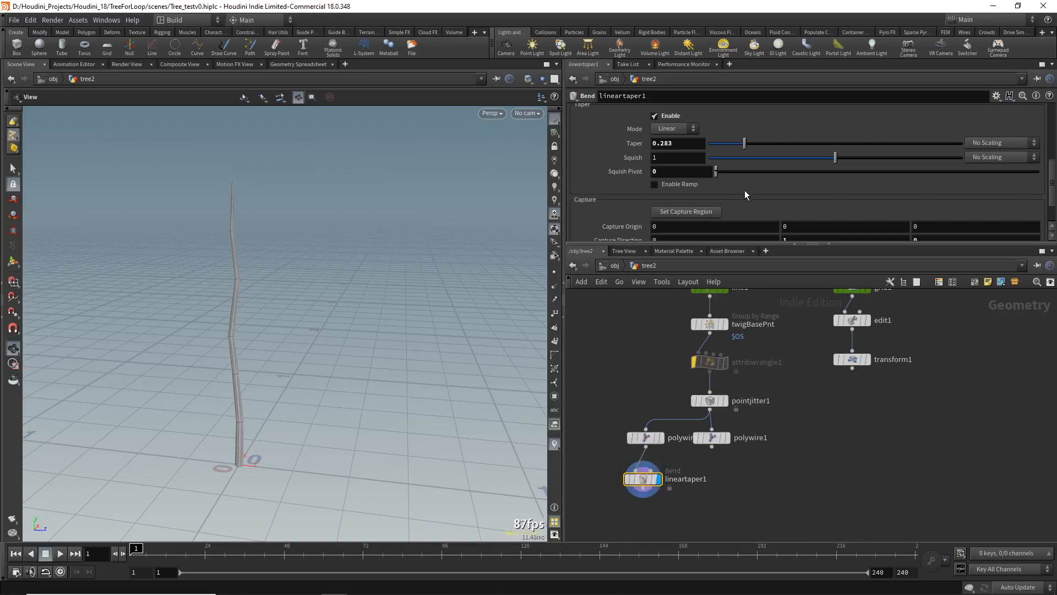
{"action": "right_click_drag", "start_coordinate": [234, 485], "coordinate": [243, 464]}
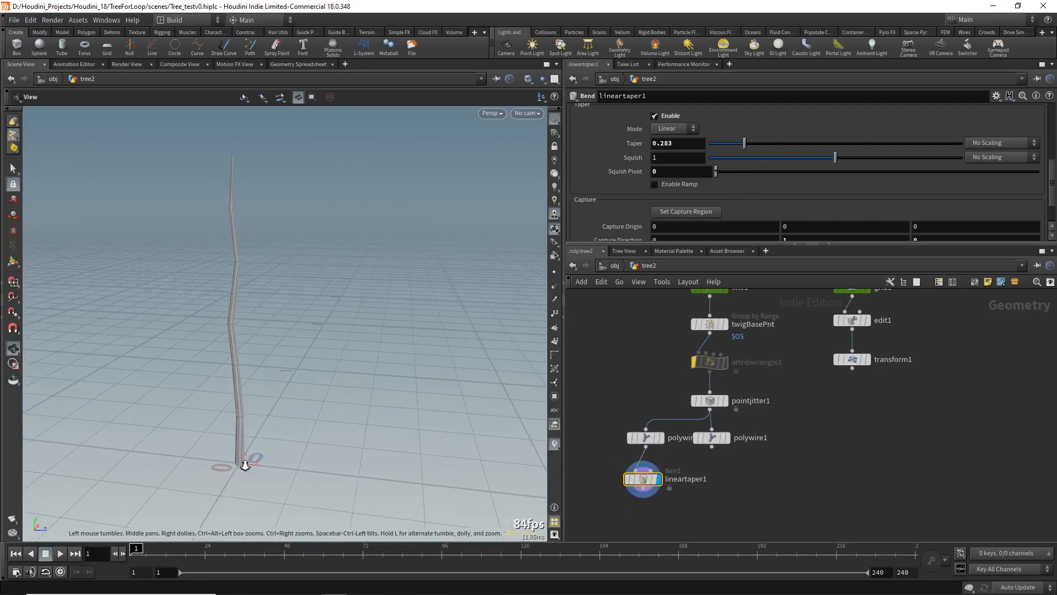
{"action": "left_click_drag", "start_coordinate": [841, 158], "coordinate": [852, 198]}
{"action": "key", "text": "ctrl+z"}
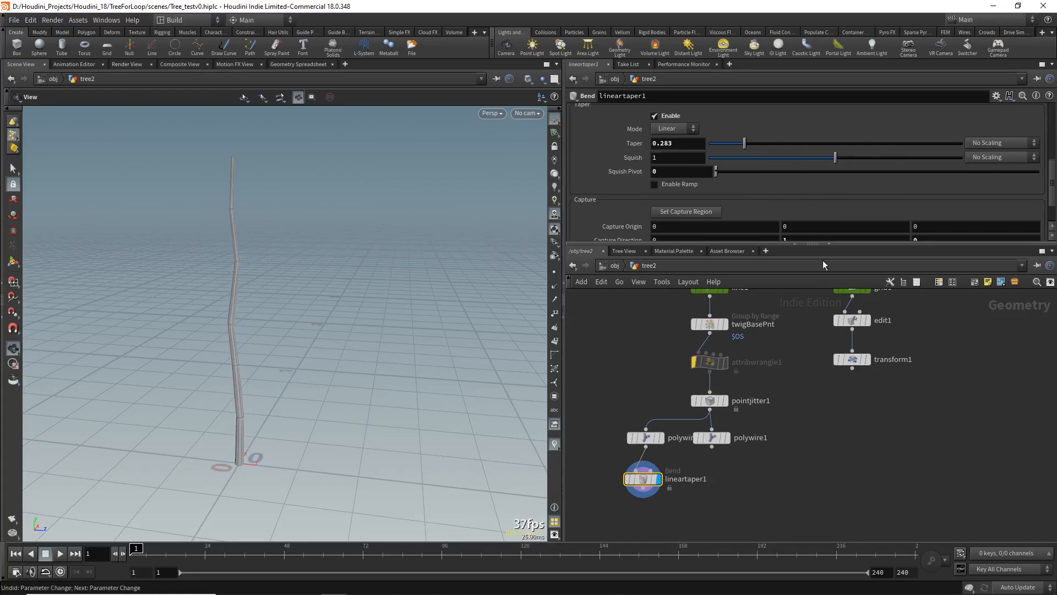
{"action": "left_click_drag", "start_coordinate": [716, 172], "coordinate": [782, 175]}
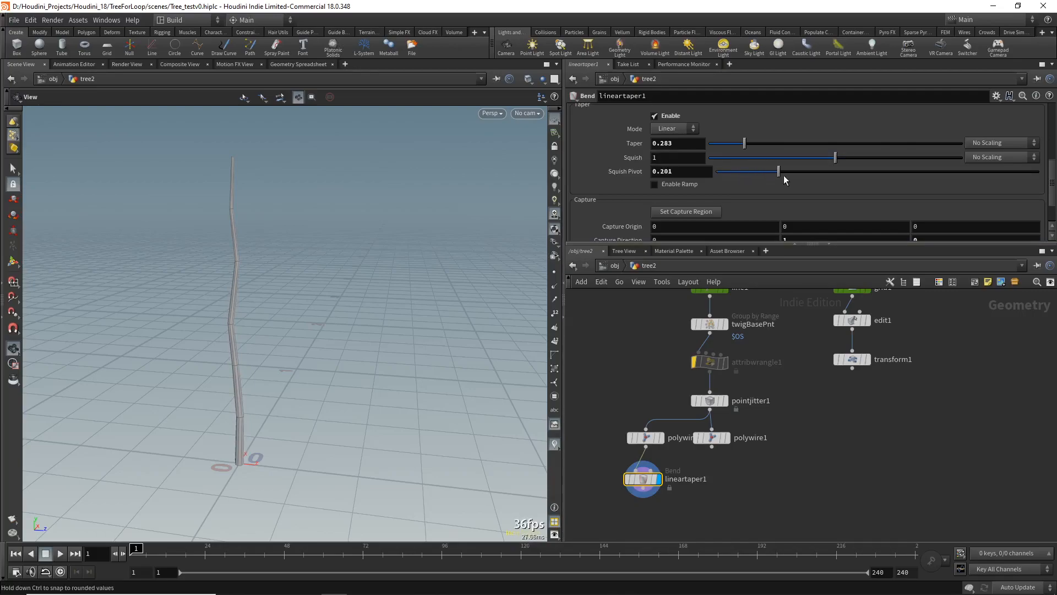
{"action": "left_click_drag", "start_coordinate": [857, 180], "coordinate": [917, 175]}
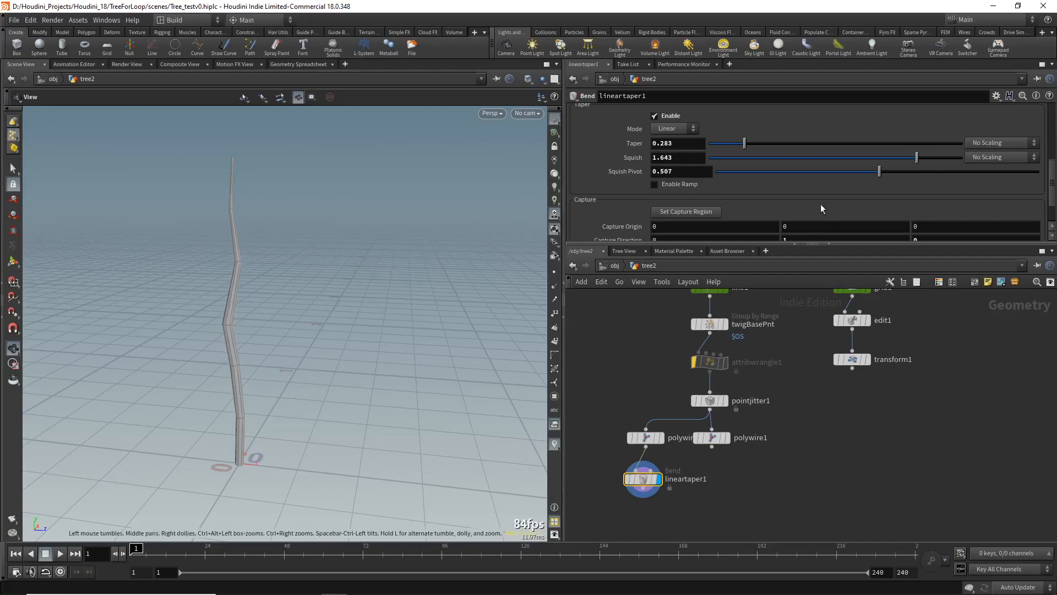
Restore lineartaper1's Squish to 1 and its Squish Pivot to 0
{"action": "left_click_drag", "start_coordinate": [686, 161], "coordinate": [596, 193]}
{"action": "type", "text": "1"}
{"action": "key", "text": "Return"}
{"action": "type", "text": "0"}
{"action": "key", "text": "Return"}
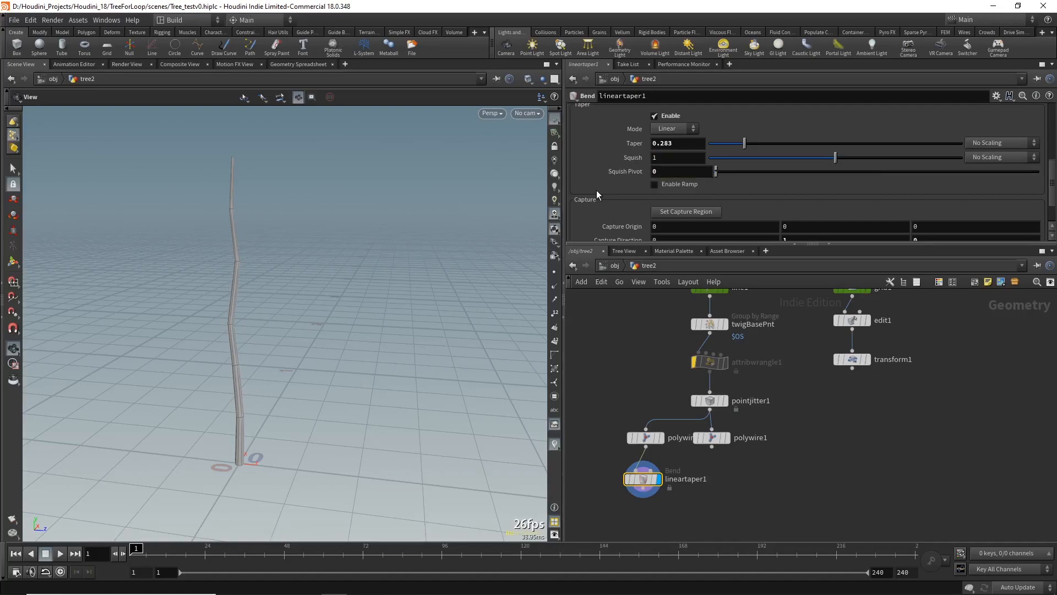
Enable lineartaper1's taper ramp to look at its profile settings, then disable it again
{"action": "left_click", "coordinate": [654, 185]}
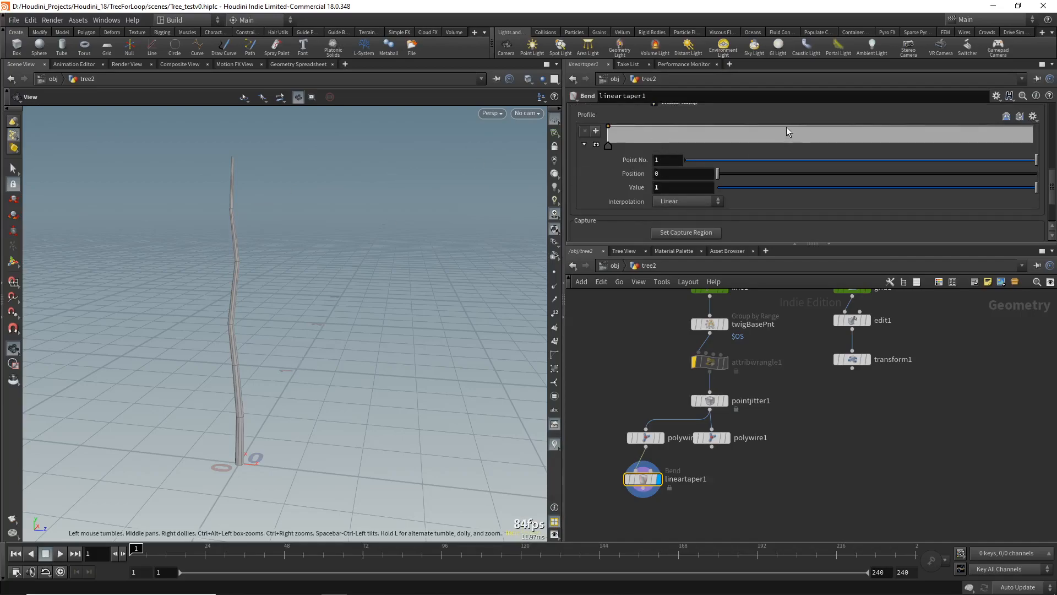
{"action": "scroll", "coordinate": [630, 187], "scroll_direction": "up", "scroll_amount": 3}
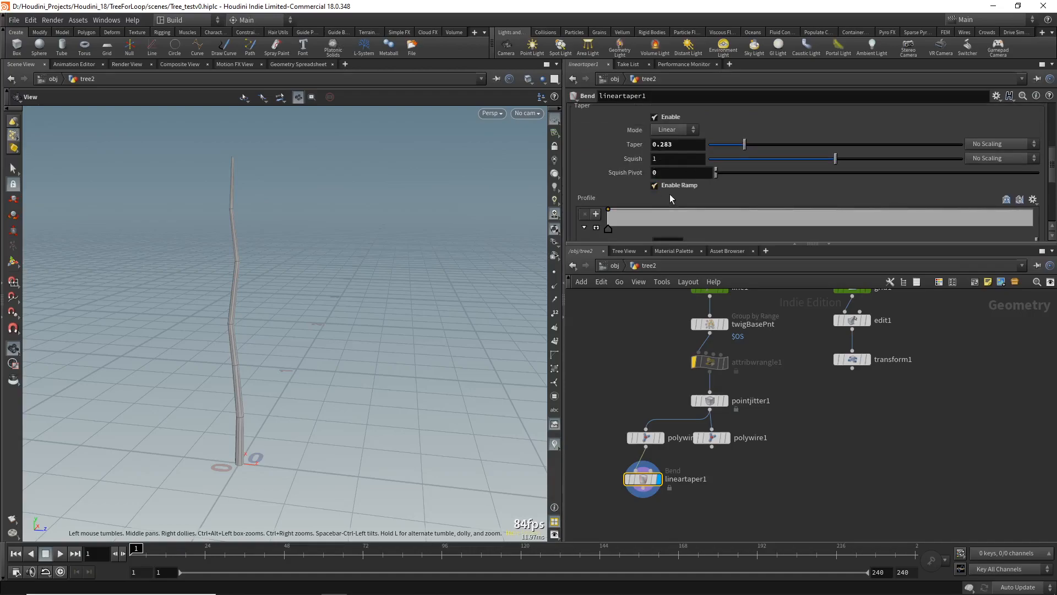
{"action": "scroll", "coordinate": [658, 191], "scroll_direction": "up", "scroll_amount": 2}
{"action": "scroll", "coordinate": [655, 172], "scroll_direction": "down", "scroll_amount": 1}
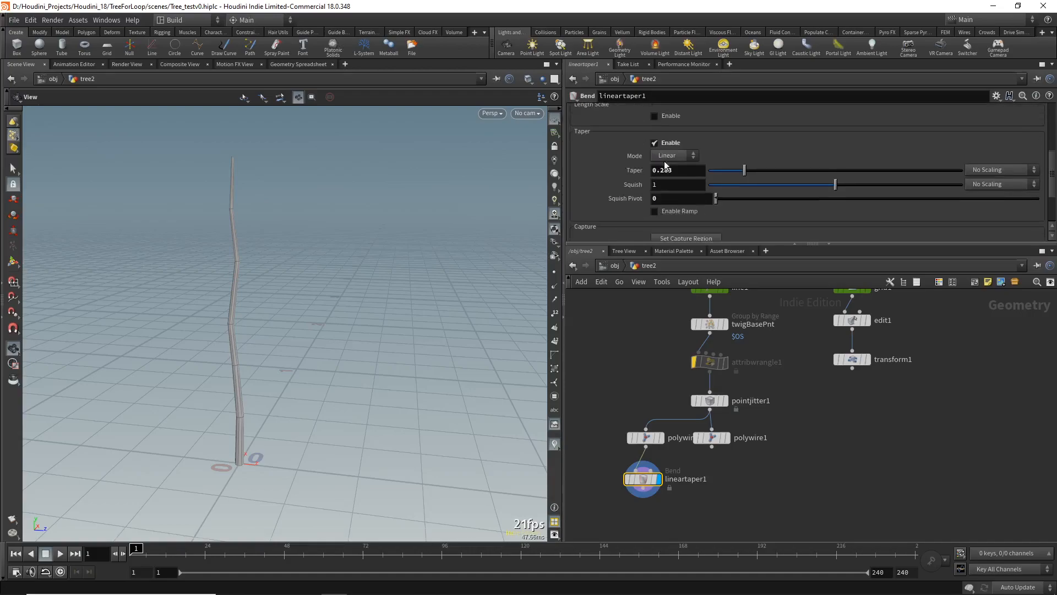
Try the Smooth taper mode on lineartaper1, then return it to Linear
{"action": "left_click", "coordinate": [668, 157]}
{"action": "left_click", "coordinate": [668, 170]}
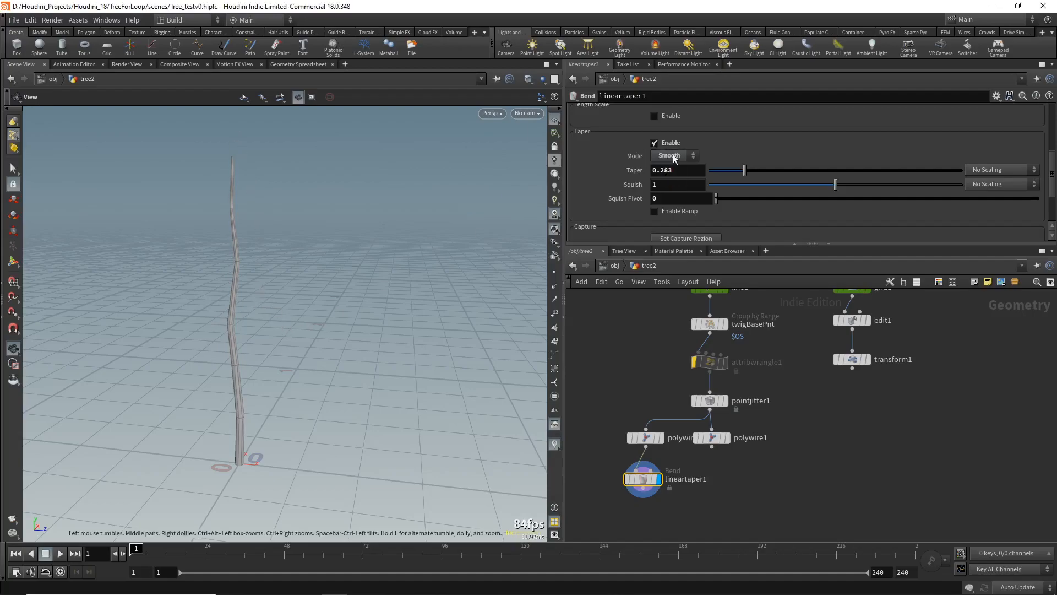
{"action": "left_click", "coordinate": [674, 156]}
{"action": "left_click", "coordinate": [664, 166]}
{"action": "mouse_move", "coordinate": [253, 371]}
{"action": "left_mouse_down"}
{"action": "mouse_move", "coordinate": [446, 360]}
{"action": "mouse_move", "coordinate": [250, 358]}
{"action": "left_mouse_up"}
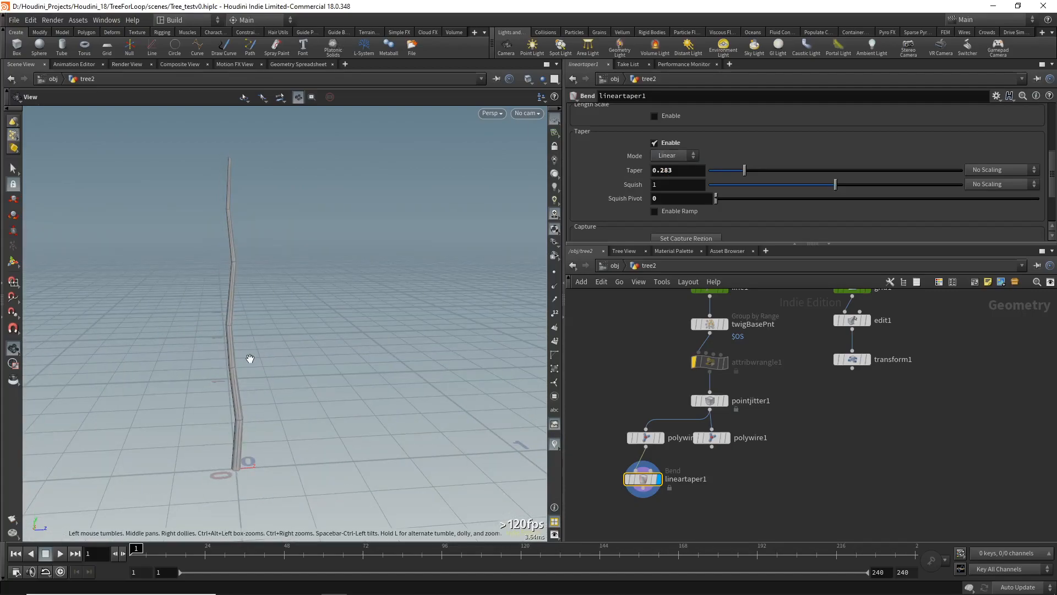
Display polywire1 and remove the bypass from attribwrangle1
{"action": "scroll", "coordinate": [716, 483], "scroll_direction": "down", "scroll_amount": 2}
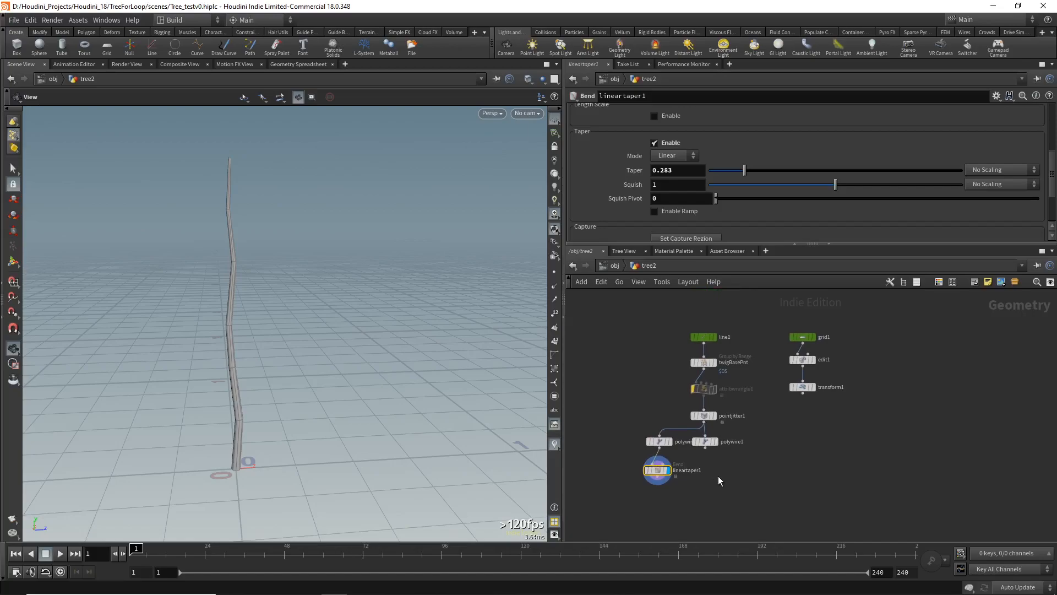
{"action": "scroll", "coordinate": [718, 477], "scroll_direction": "up", "scroll_amount": 2}
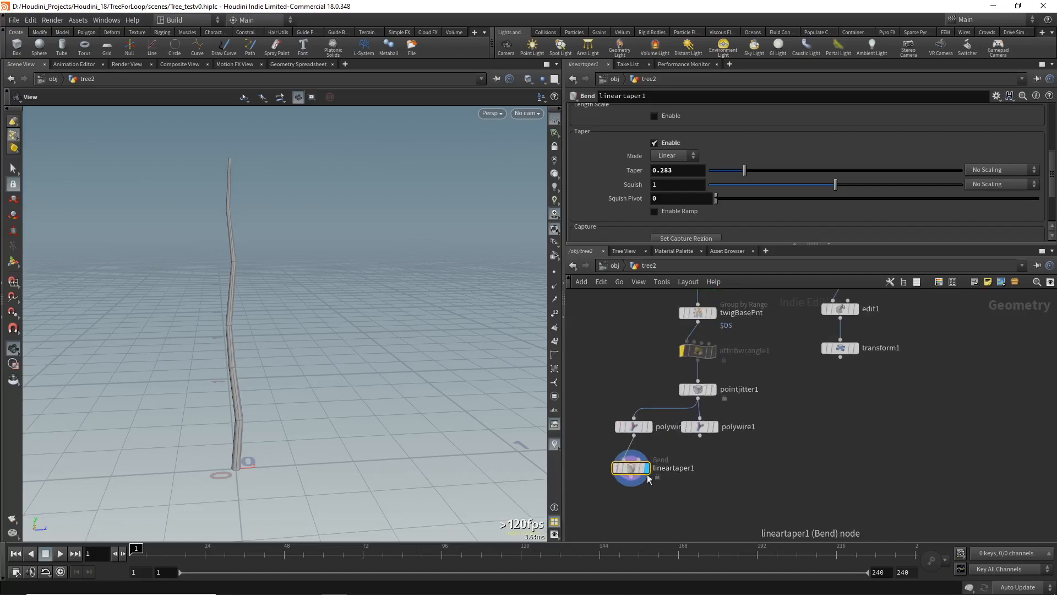
{"action": "left_click", "coordinate": [716, 427]}
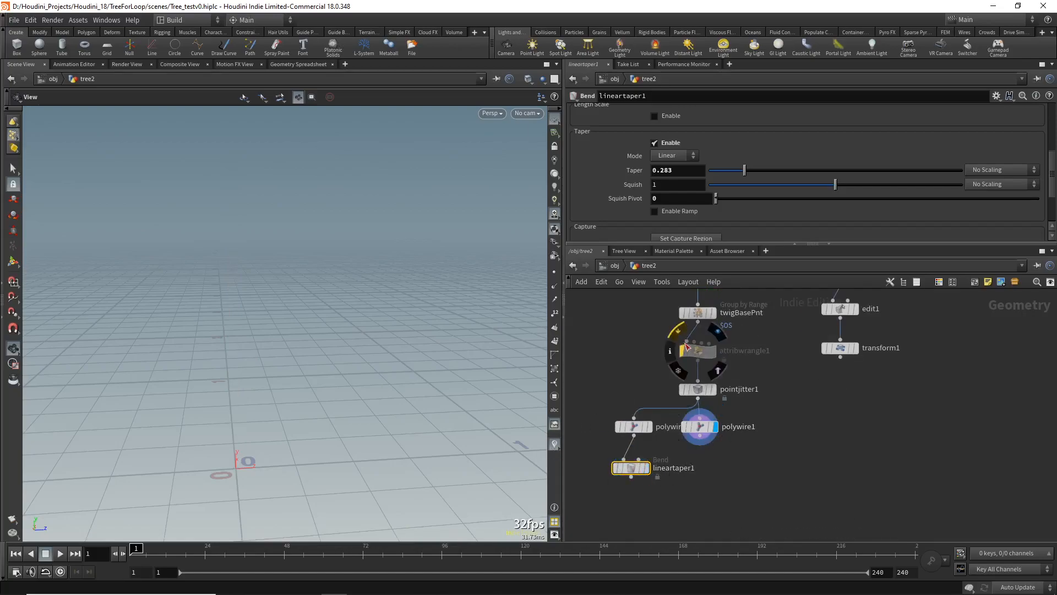
{"action": "left_click", "coordinate": [682, 350]}
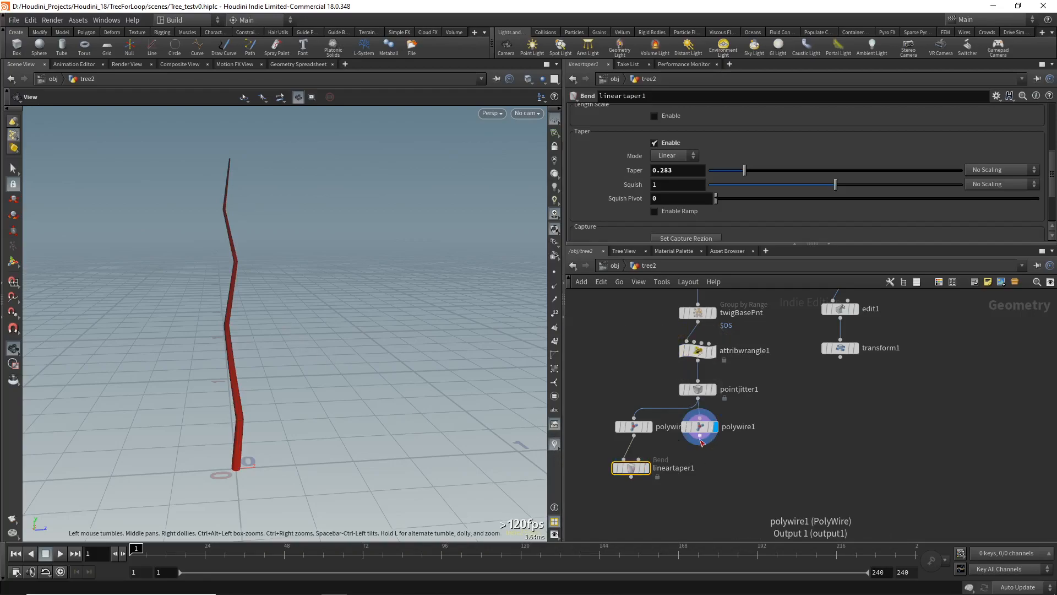
Add a Color node connected below polywire1
{"action": "key", "text": "Tab"}
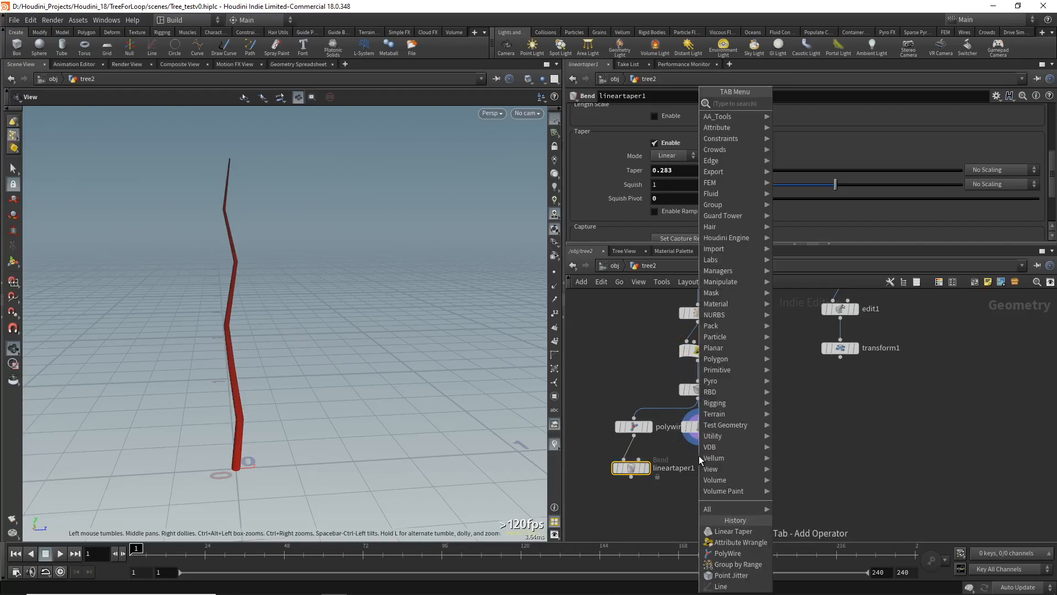
{"action": "type", "text": "color"}
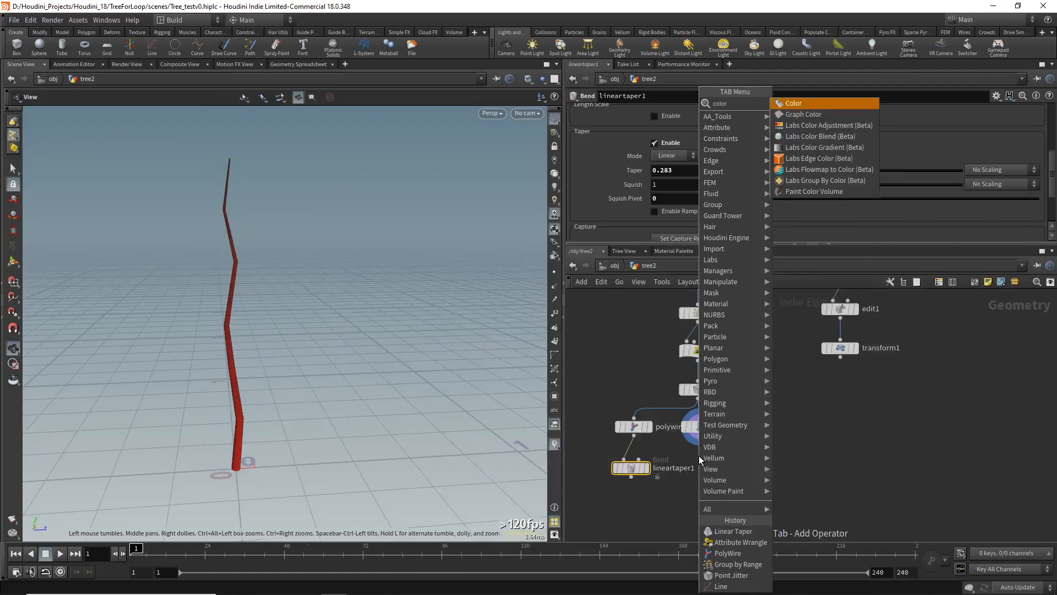
{"action": "key", "text": "Return"}
{"action": "left_click", "coordinate": [714, 463]}
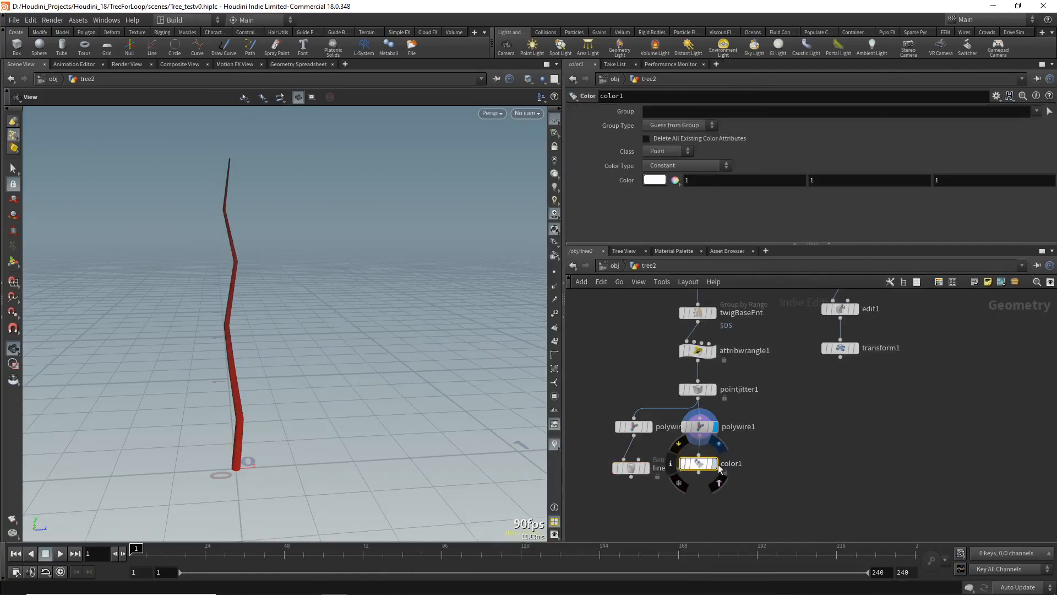
Display color1 and shift the polywire2 and lineartaper1 branch farther away from the main twig chain
{"action": "left_click_drag", "start_coordinate": [309, 343], "coordinate": [280, 338]}
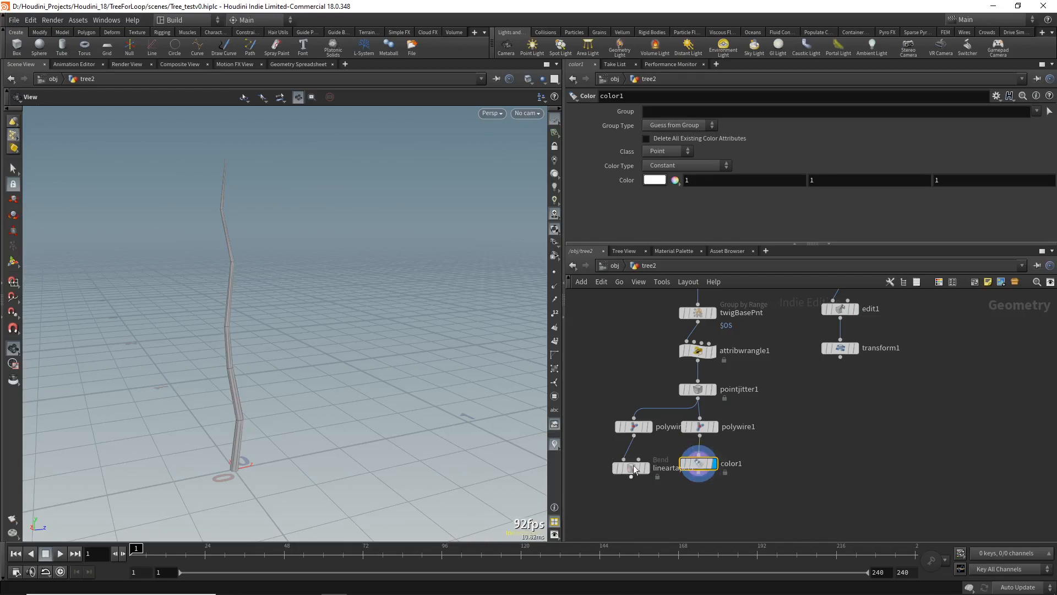
{"action": "left_click_drag", "start_coordinate": [602, 495], "coordinate": [646, 392]}
{"action": "left_click_drag", "start_coordinate": [633, 427], "coordinate": [613, 427]}
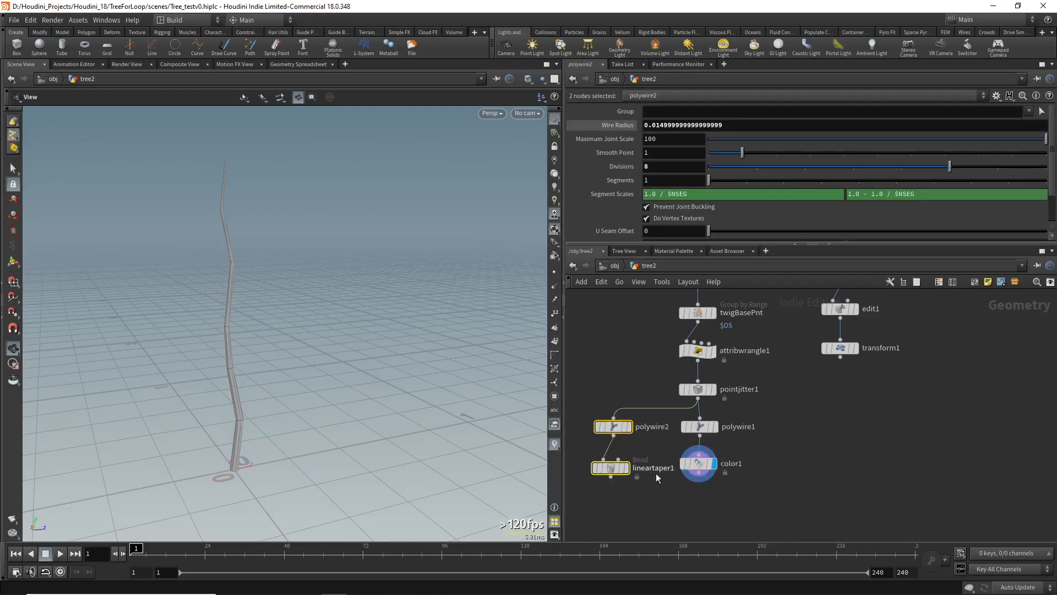
{"action": "scroll", "coordinate": [695, 491], "scroll_direction": "down", "scroll_amount": 2}
{"action": "middle_click_drag", "start_coordinate": [758, 481], "coordinate": [739, 444]}
{"action": "left_click", "coordinate": [738, 445]}
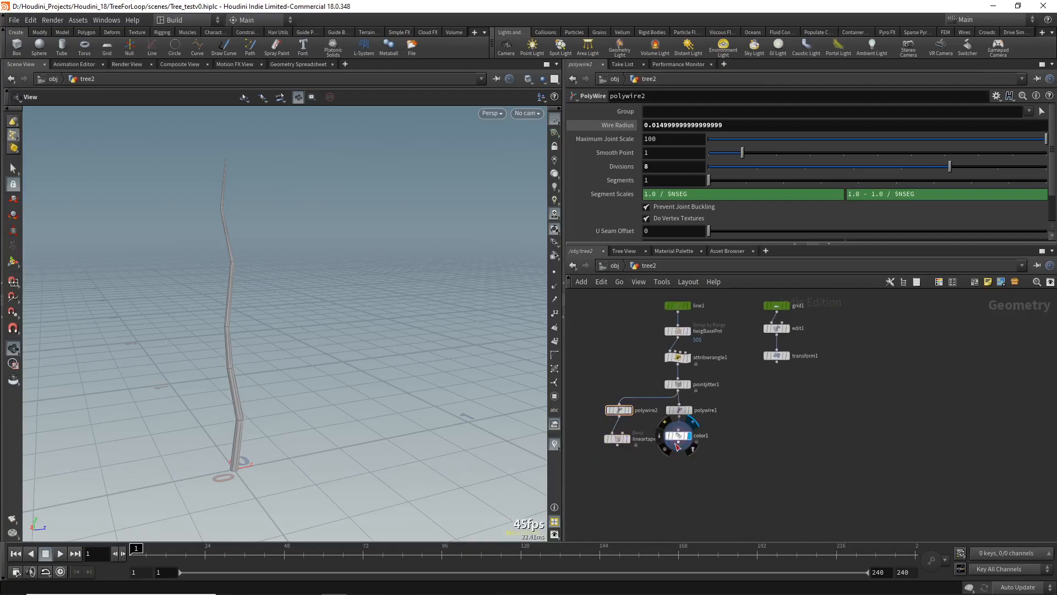
{"action": "middle_click_drag", "start_coordinate": [753, 441], "coordinate": [746, 424]}
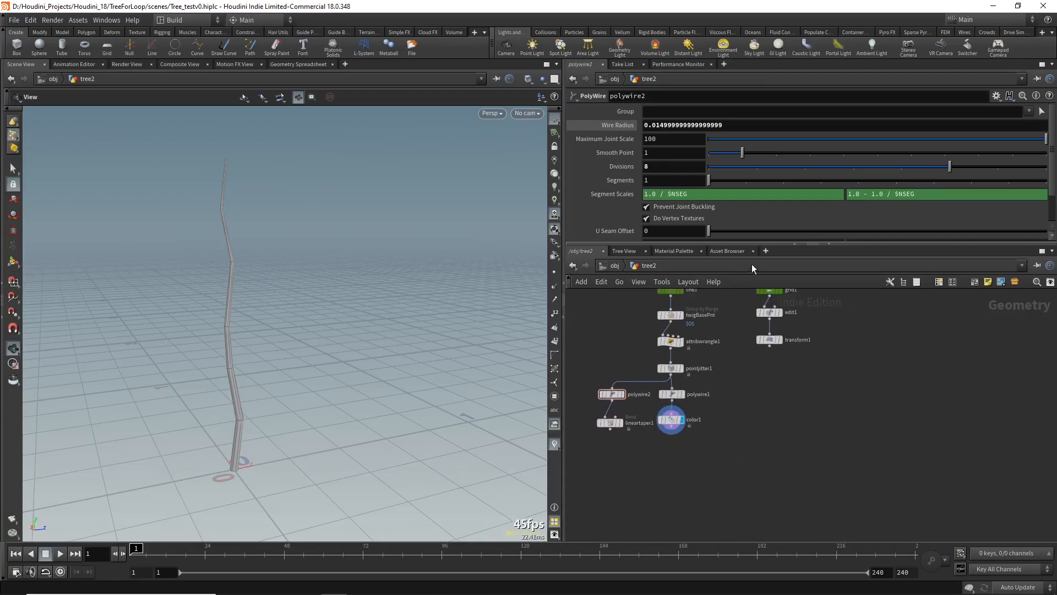
Move the grid1, edit1 and transform1 chain down so it sits beside the lower part of the twig chain
{"action": "scroll", "coordinate": [757, 443], "scroll_direction": "down", "scroll_amount": 2}
{"action": "left_click_drag", "start_coordinate": [778, 410], "coordinate": [763, 385]}
{"action": "left_click", "coordinate": [742, 465]}
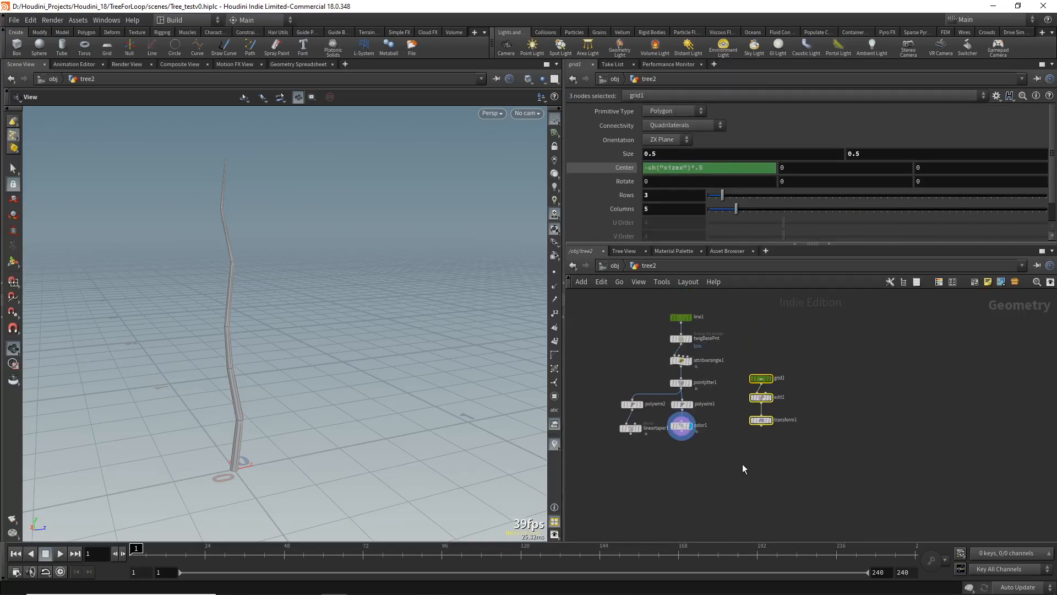
Add a For-Each Point loop block in the empty area below the twig and grid chains
{"action": "key", "text": "Tab"}
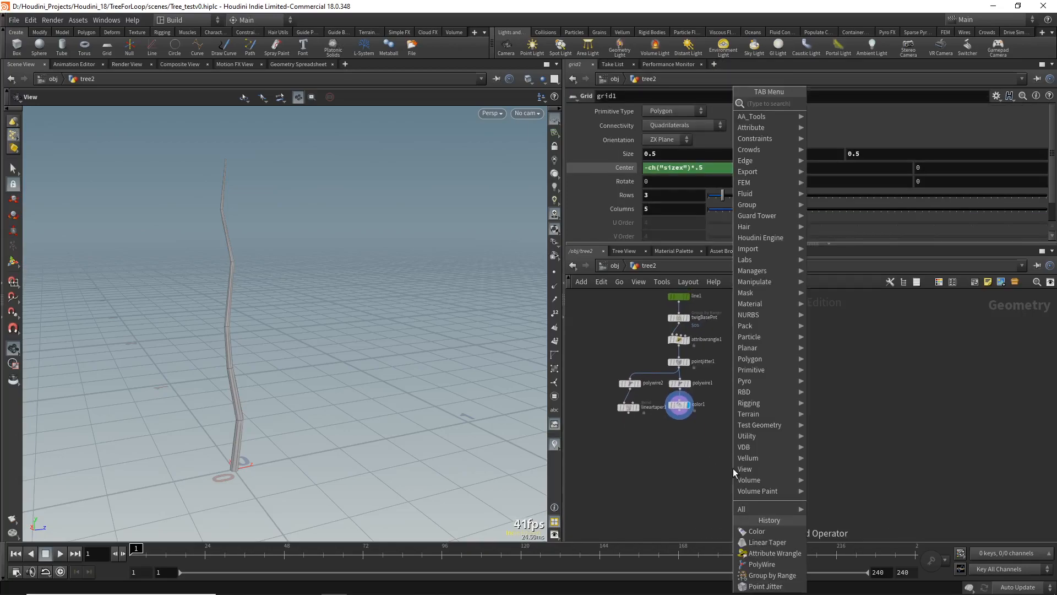
{"action": "type", "text": "forea"}
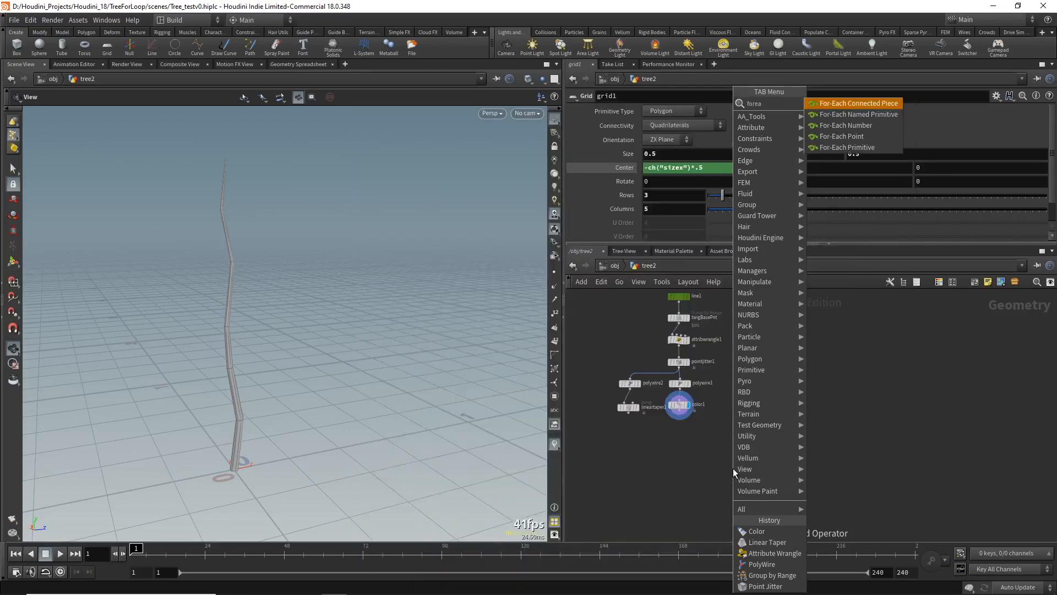
{"action": "key", "text": "Down"}
{"action": "key", "text": "Down"}
{"action": "key", "text": "Down"}
{"action": "key", "text": "Return"}
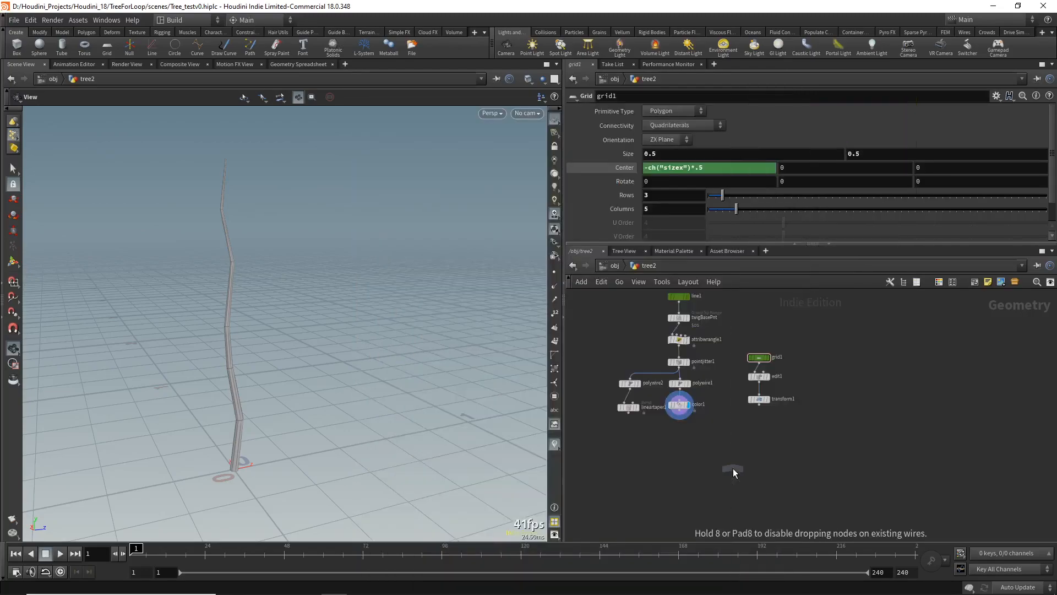
{"action": "left_click", "coordinate": [739, 454]}
{"action": "scroll", "coordinate": [698, 452], "scroll_direction": "up", "scroll_amount": 3}
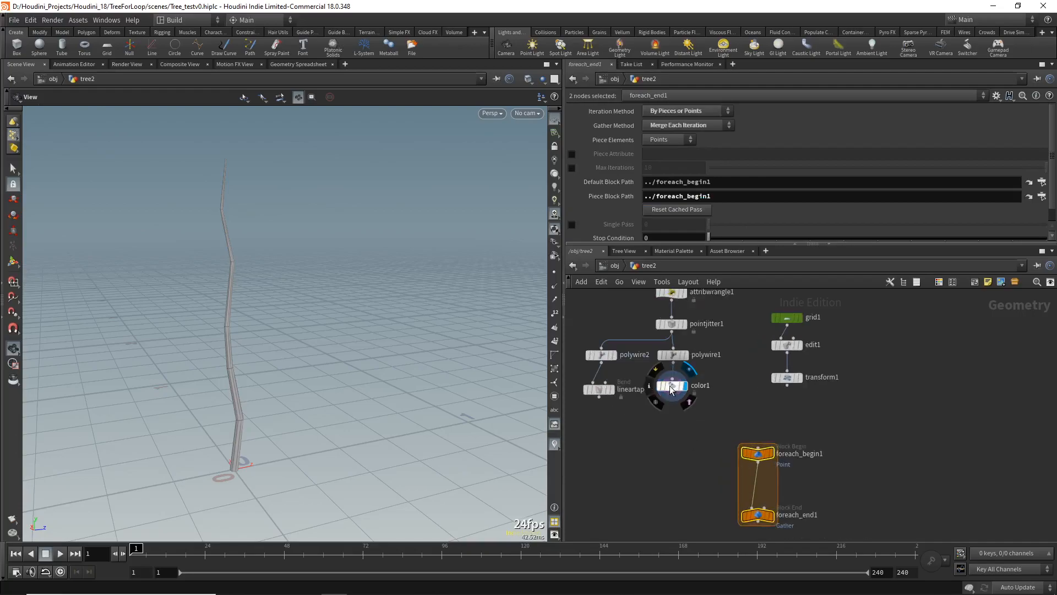
Insert a Resample node between pointjitter1 and polywire1
{"action": "scroll", "coordinate": [672, 389], "scroll_direction": "up", "scroll_amount": 1}
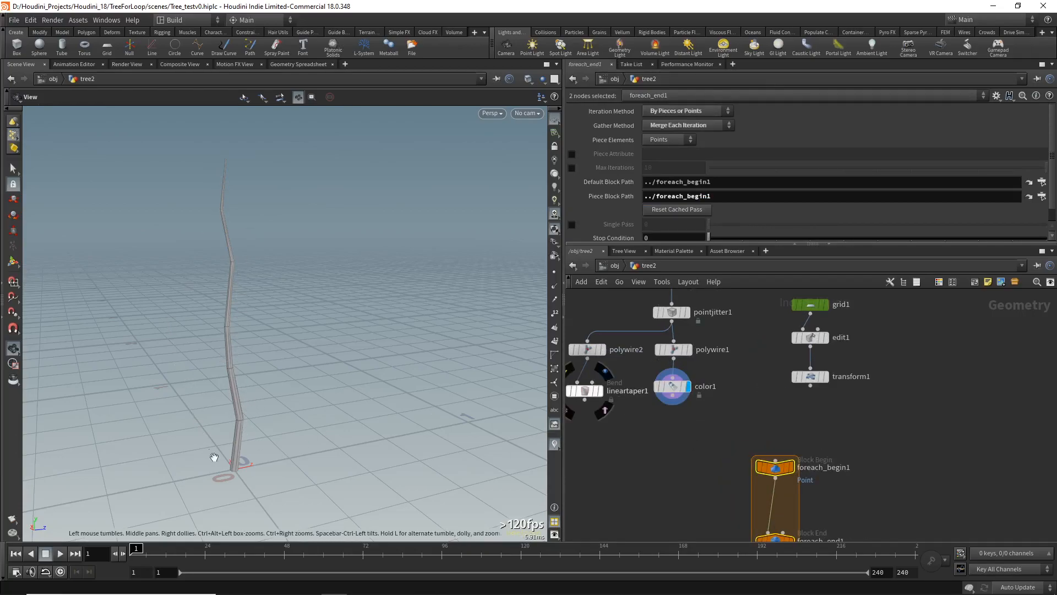
{"action": "left_click_drag", "start_coordinate": [230, 437], "coordinate": [248, 410]}
{"action": "scroll", "coordinate": [748, 420], "scroll_direction": "up", "scroll_amount": 3}
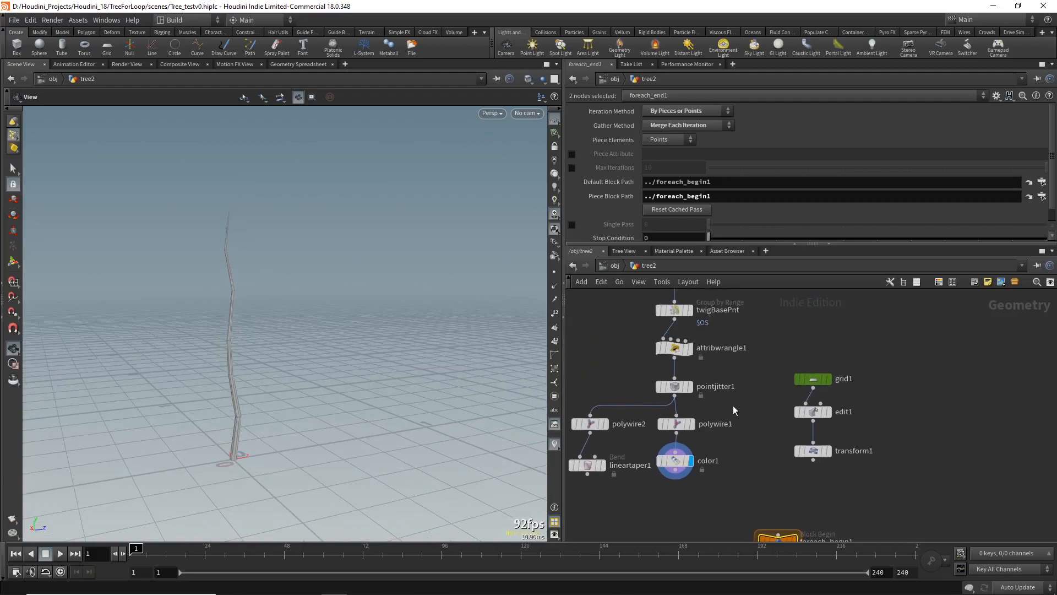
{"action": "key", "text": "Tab"}
{"action": "type", "text": "res"}
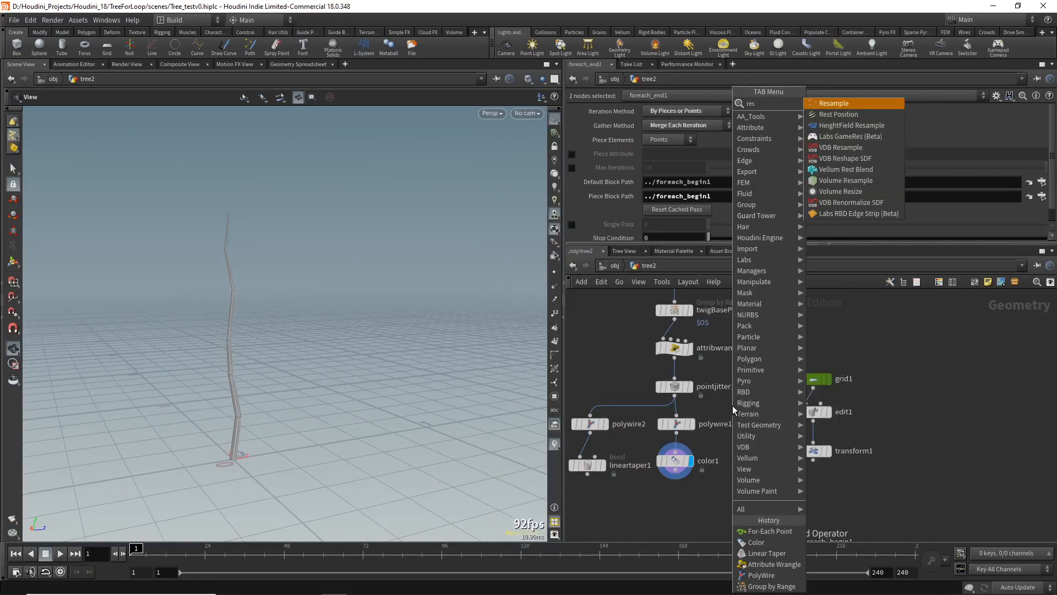
{"action": "key", "text": "Return"}
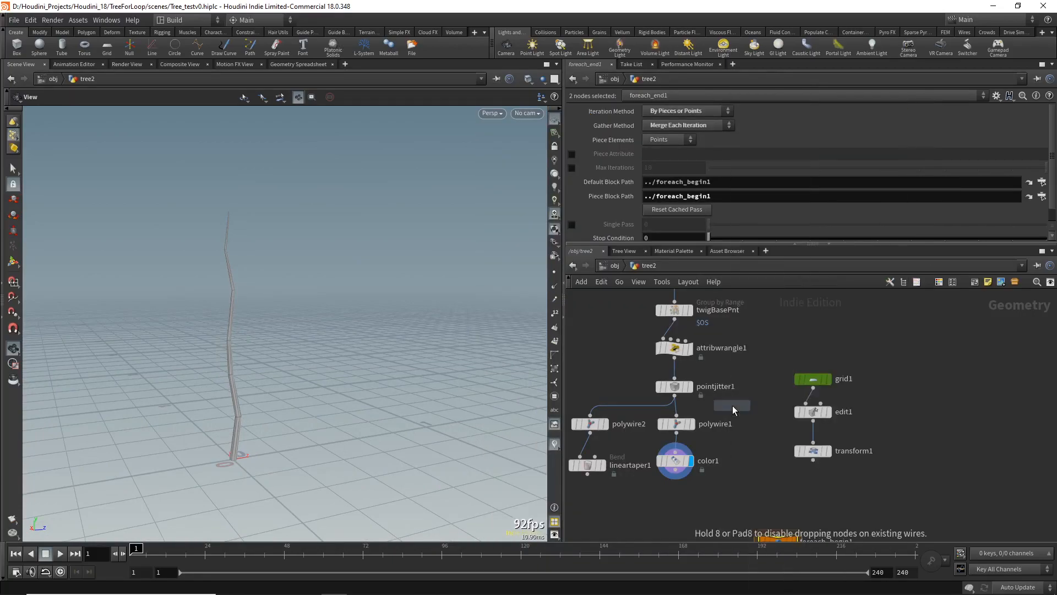
{"action": "left_click", "coordinate": [681, 413]}
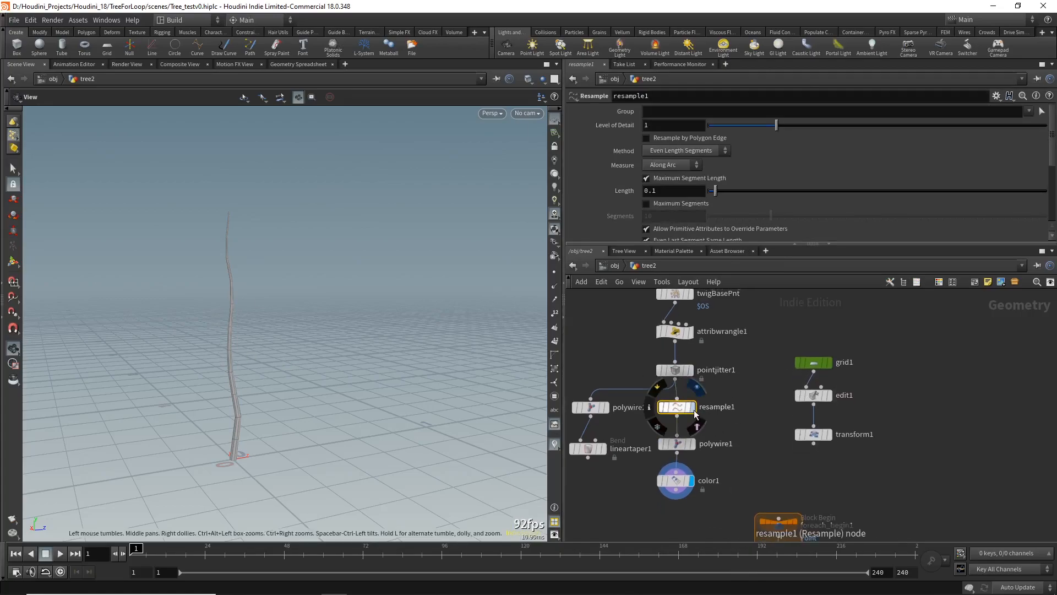
Turn on point display in the viewport and compare the curve's points at pointjitter1 and resample1
{"action": "left_click", "coordinate": [692, 407]}
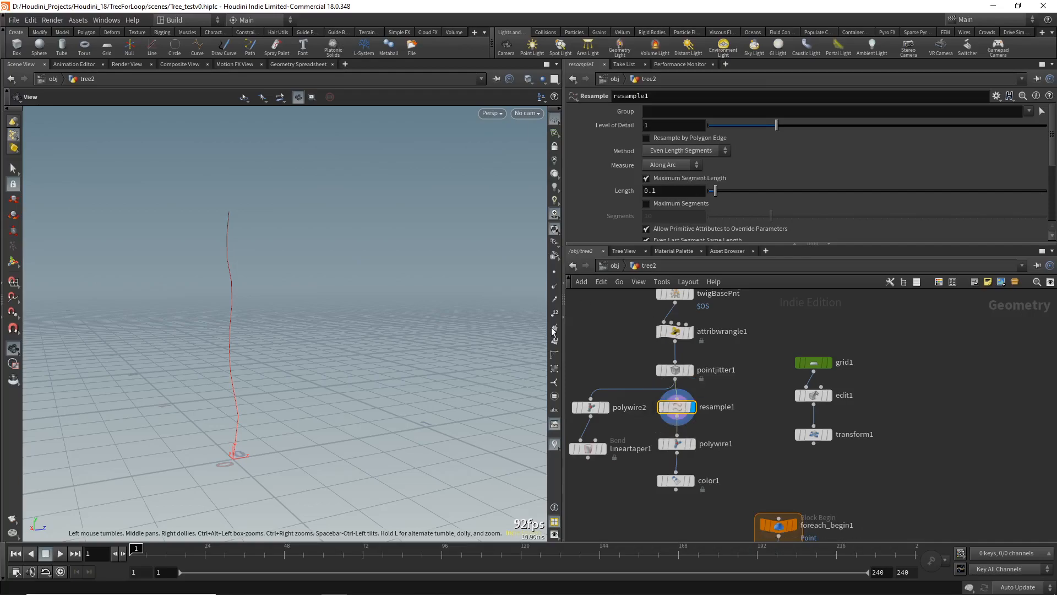
{"action": "left_click", "coordinate": [554, 276]}
{"action": "left_click", "coordinate": [691, 370]}
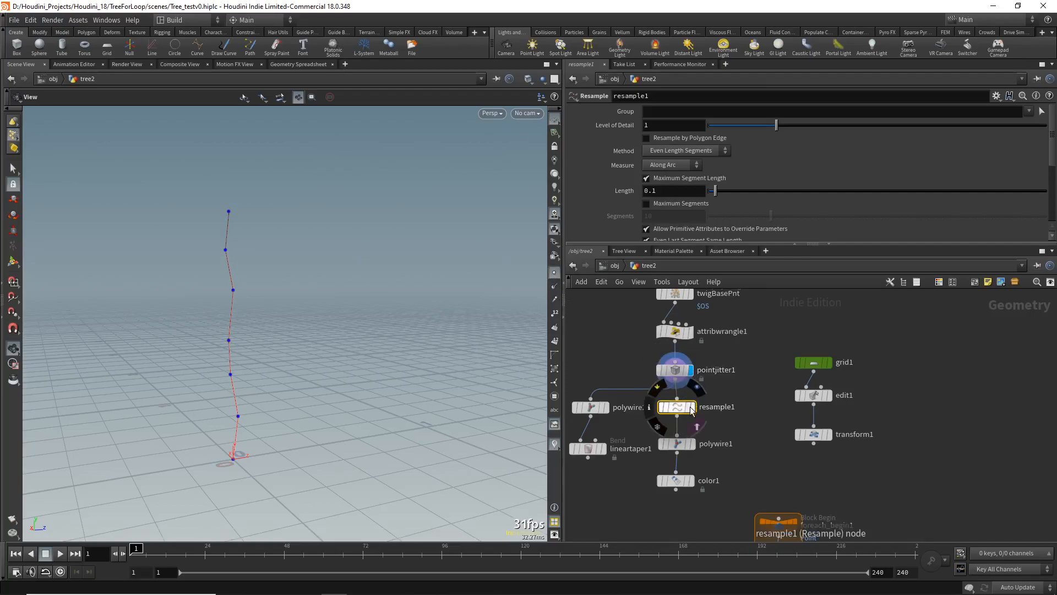
{"action": "left_click", "coordinate": [693, 410]}
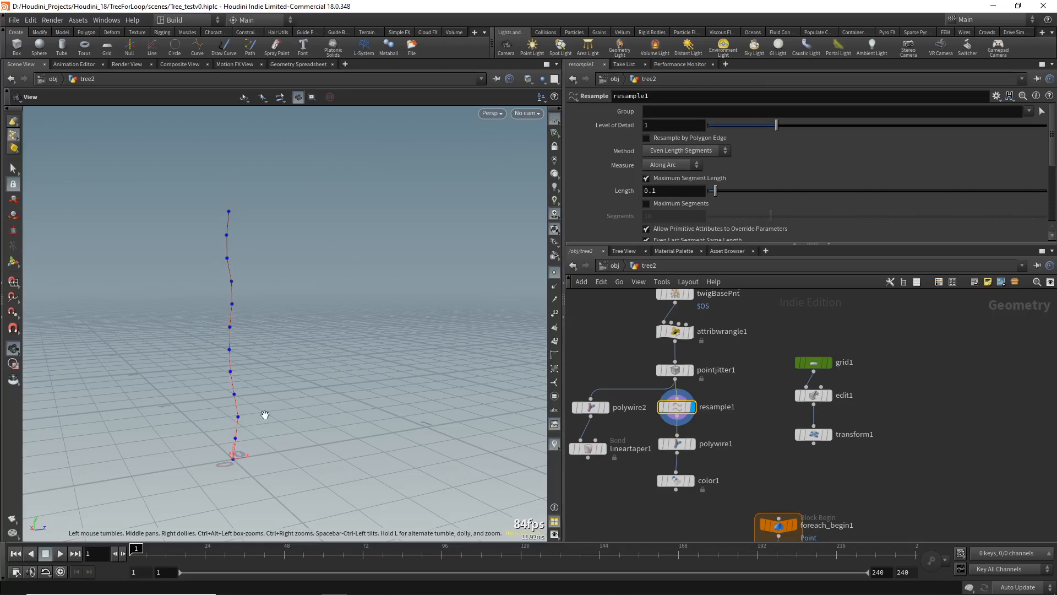
Display color1 and examine the point rings along the resampled twig
{"action": "scroll", "coordinate": [730, 420], "scroll_direction": "up", "scroll_amount": 2}
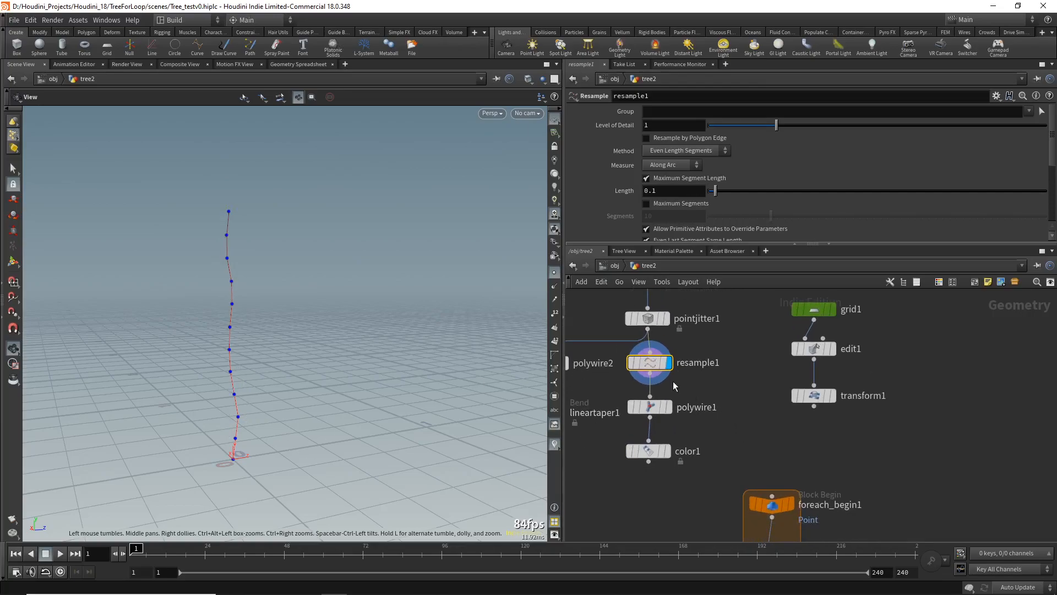
{"action": "scroll", "coordinate": [683, 396], "scroll_direction": "down", "scroll_amount": 4}
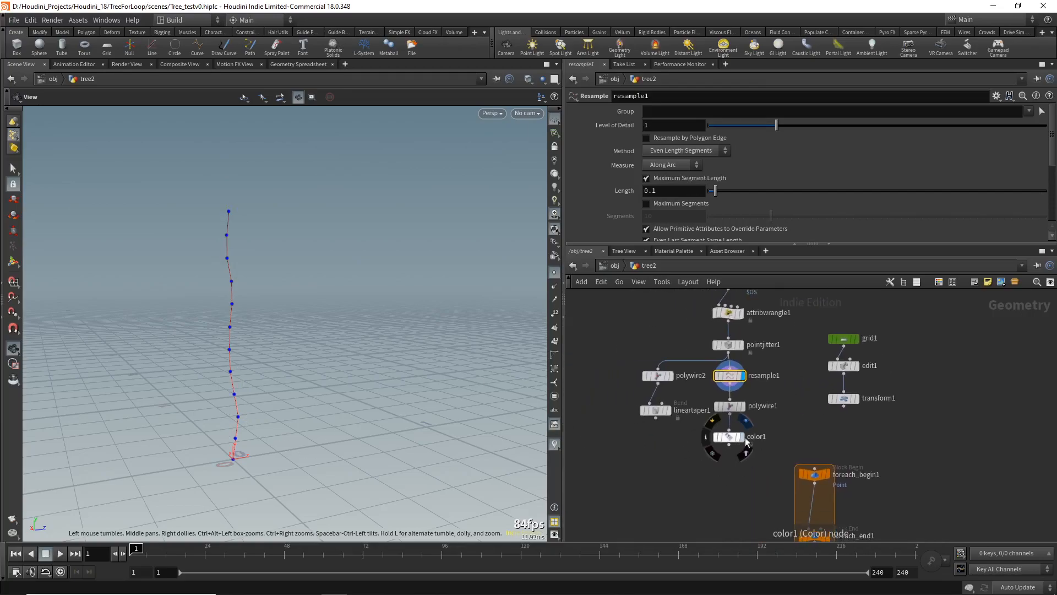
{"action": "left_click", "coordinate": [743, 437]}
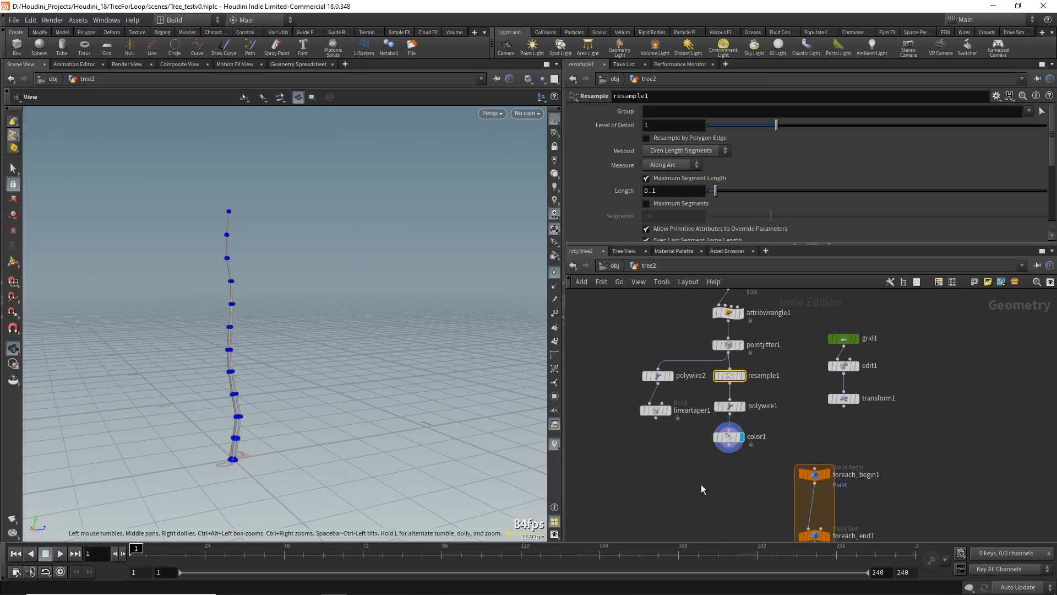
{"action": "middle_click_drag", "start_coordinate": [721, 474], "coordinate": [714, 464]}
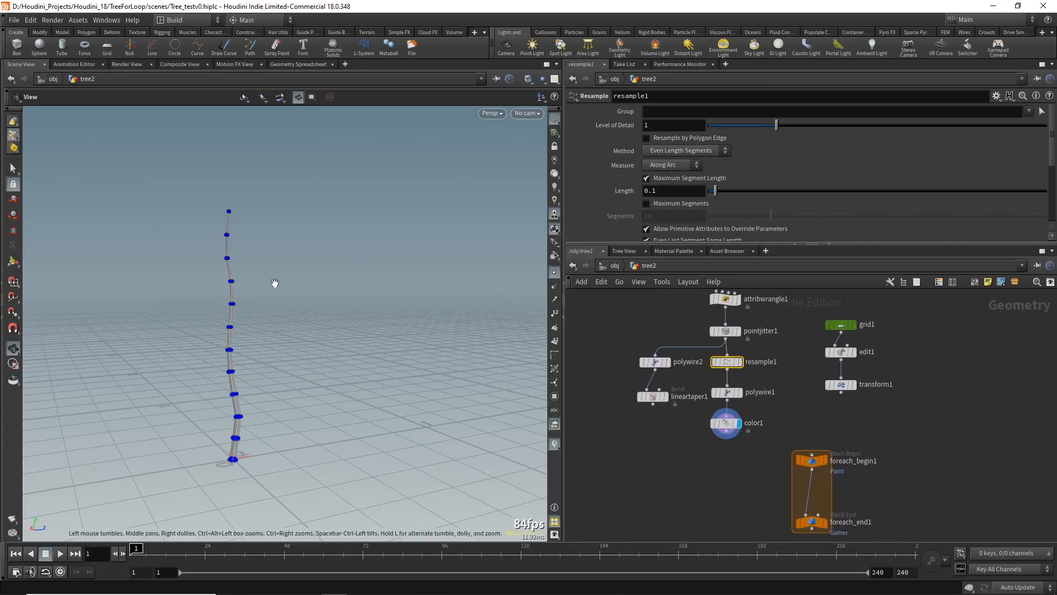
{"action": "mouse_move", "coordinate": [259, 417]}
{"action": "right_mouse_down"}
{"action": "mouse_move", "coordinate": [253, 352]}
{"action": "mouse_move", "coordinate": [206, 314]}
{"action": "right_mouse_up"}
{"action": "mouse_move", "coordinate": [206, 314]}
{"action": "left_mouse_down"}
{"action": "mouse_move", "coordinate": [208, 358]}
{"action": "mouse_move", "coordinate": [375, 349]}
{"action": "mouse_move", "coordinate": [309, 354]}
{"action": "mouse_move", "coordinate": [297, 332]}
{"action": "left_mouse_up"}
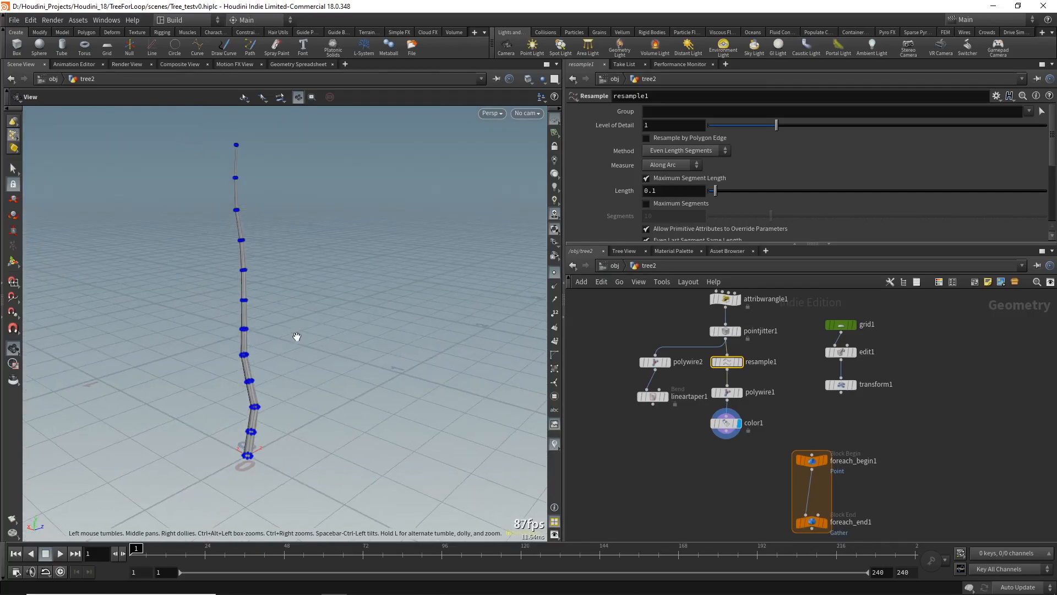
Connect color1's output to the input of foreach_begin1
{"action": "middle_click_drag", "start_coordinate": [682, 416], "coordinate": [671, 412]}
{"action": "left_click", "coordinate": [709, 407]}
{"action": "left_click", "coordinate": [787, 426]}
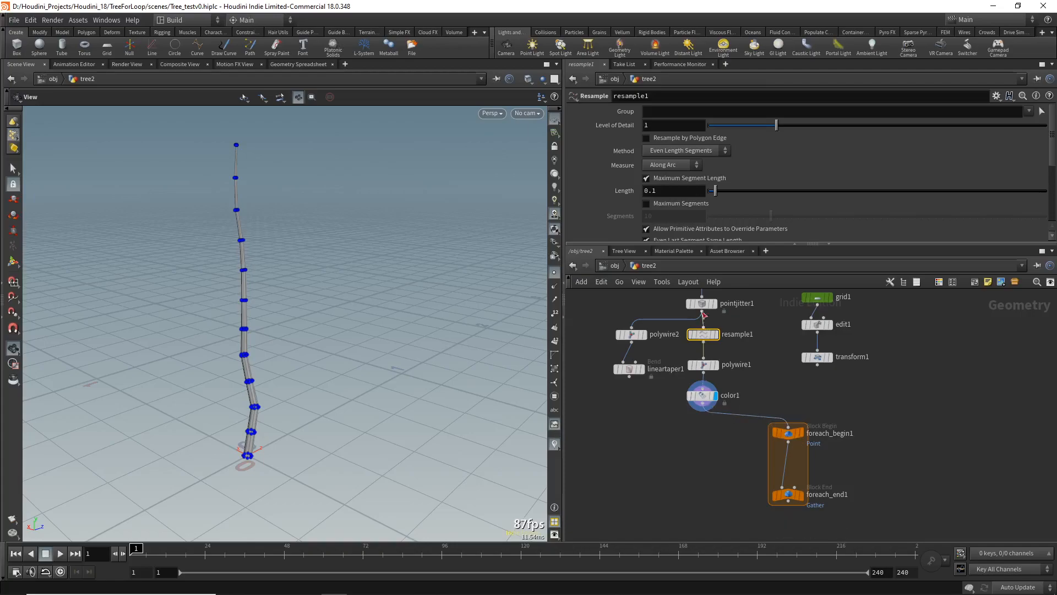
{"action": "middle_click_drag", "start_coordinate": [762, 374], "coordinate": [758, 428]}
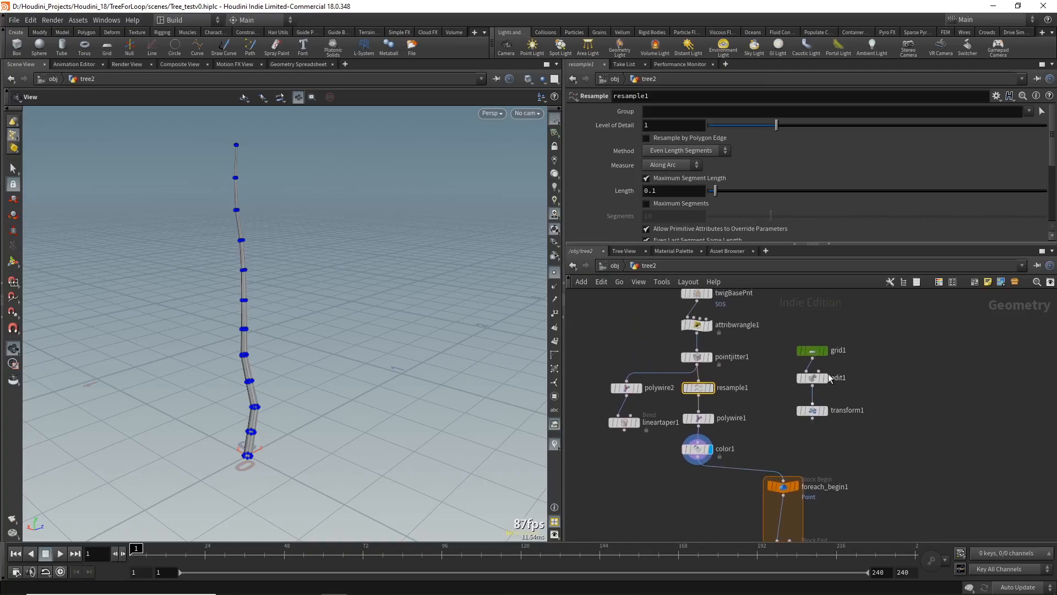
Lengthen the for-each block by lowering foreach_end1, and create a meta import node from foreach_begin1
{"action": "middle_click_drag", "start_coordinate": [692, 490], "coordinate": [678, 403]}
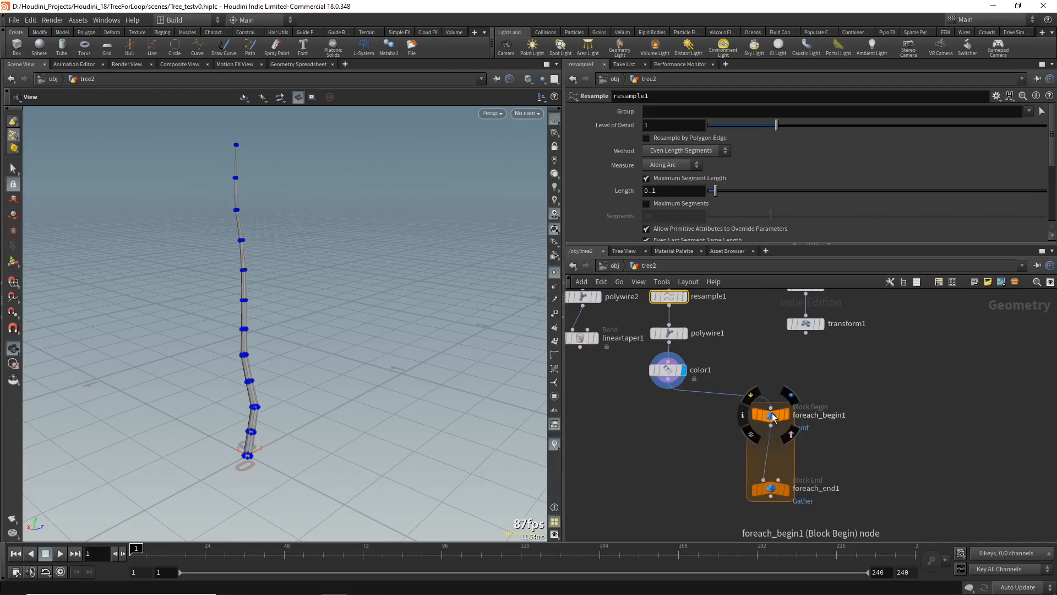
{"action": "scroll", "coordinate": [849, 444], "scroll_direction": "down", "scroll_amount": 1}
{"action": "middle_click_drag", "start_coordinate": [849, 444], "coordinate": [836, 416]}
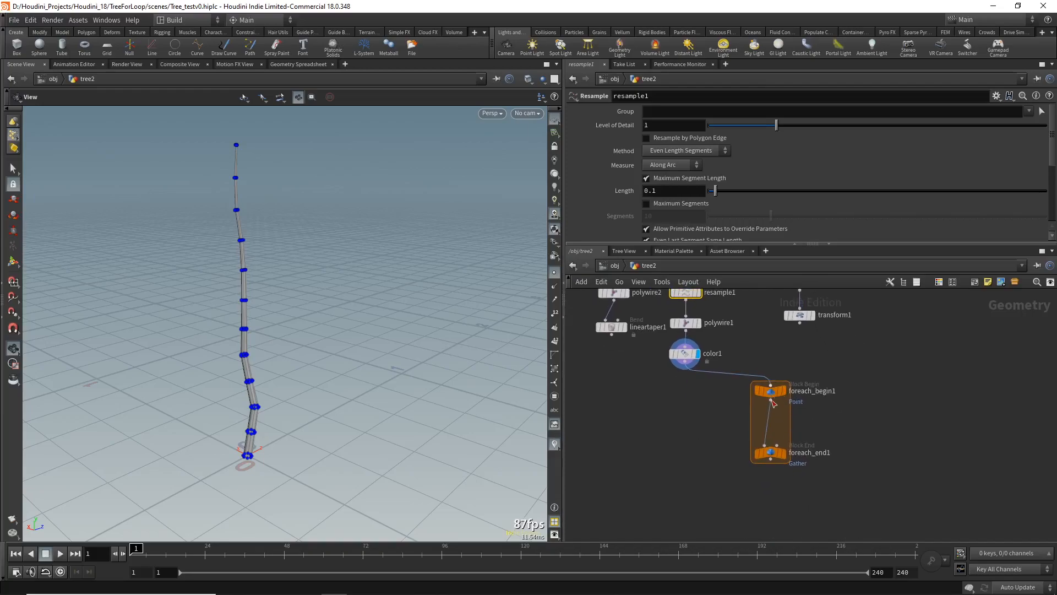
{"action": "left_click_drag", "start_coordinate": [768, 461], "coordinate": [762, 518]}
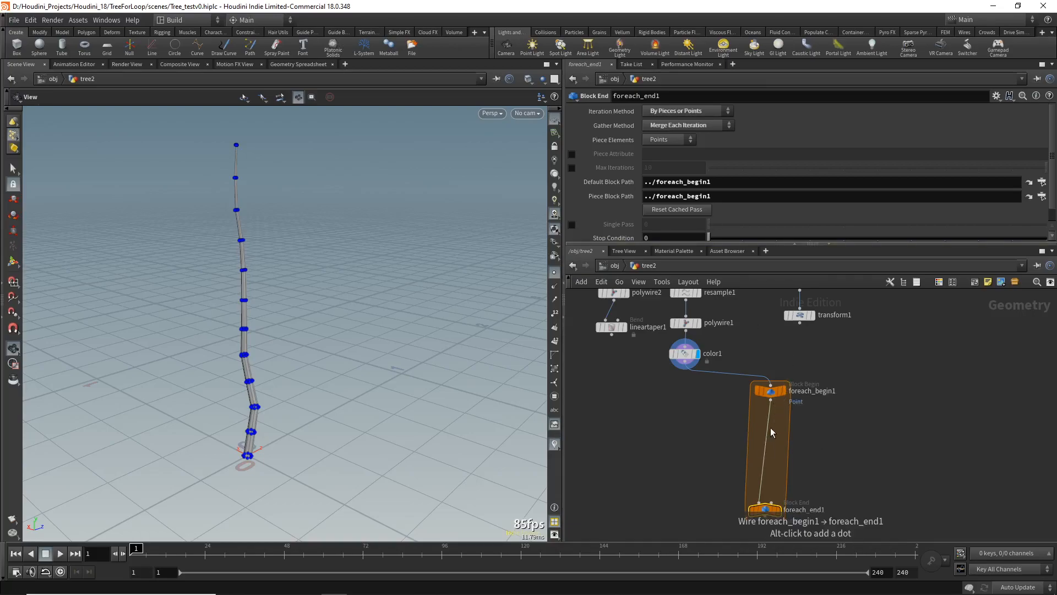
{"action": "left_click", "coordinate": [770, 391]}
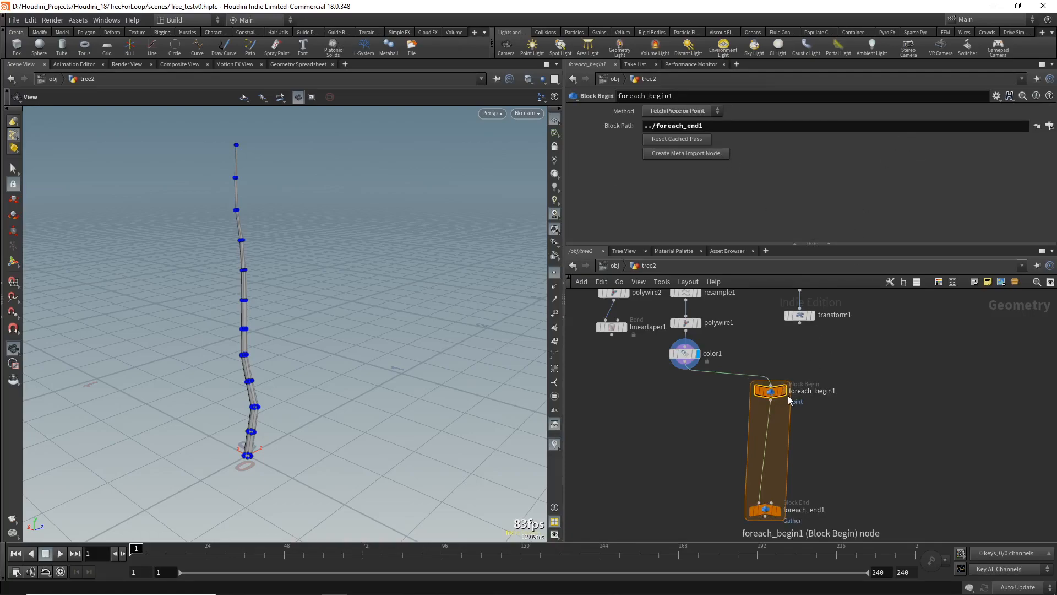
{"action": "left_click_drag", "start_coordinate": [770, 391], "coordinate": [760, 398]}
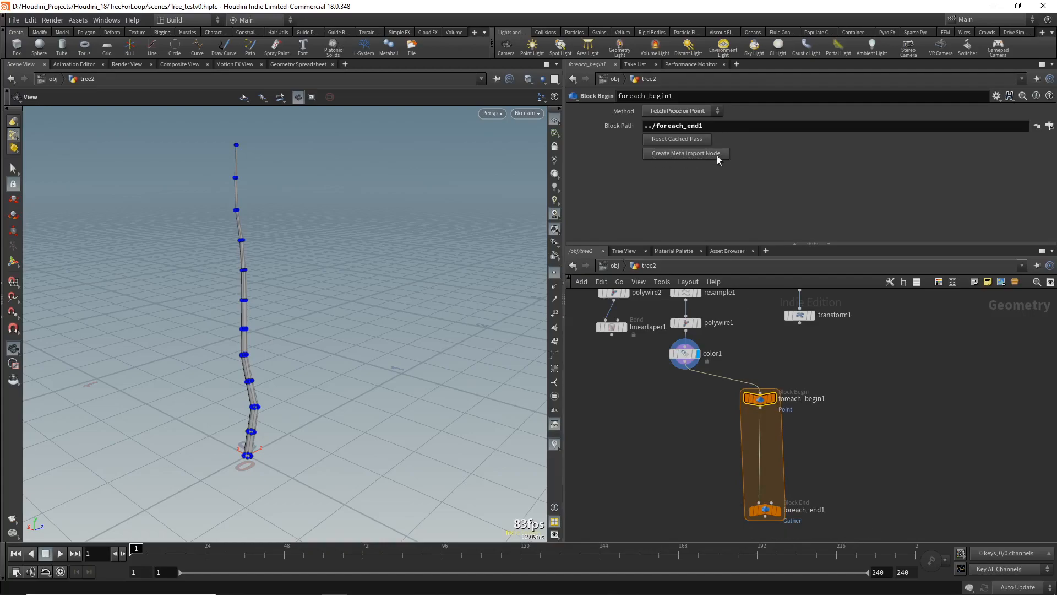
{"action": "left_click", "coordinate": [691, 153]}
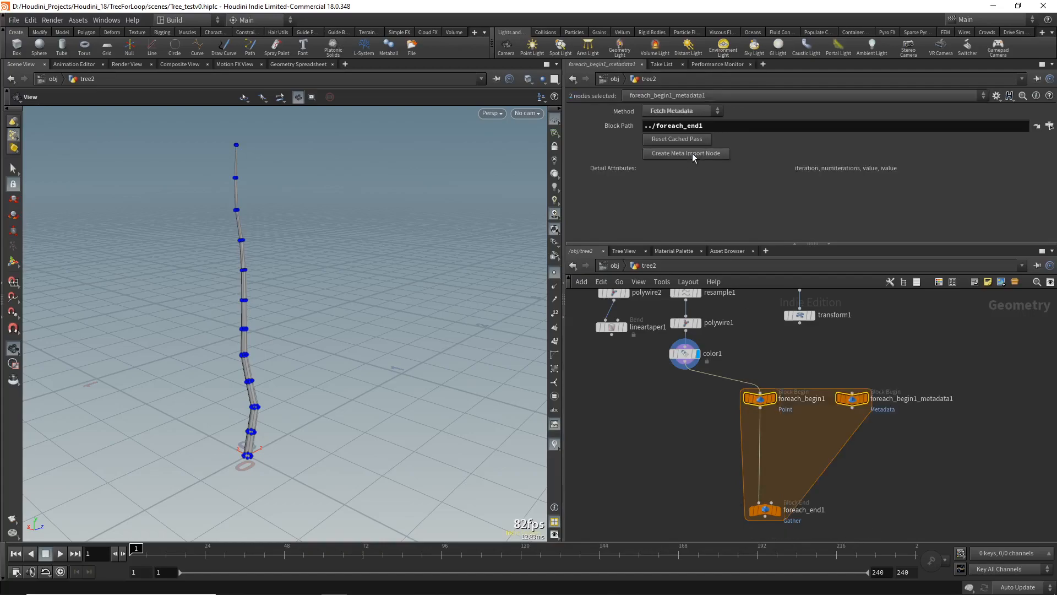
Rename the for-each metadata node as twigs_Meta
{"action": "left_click", "coordinate": [851, 401]}
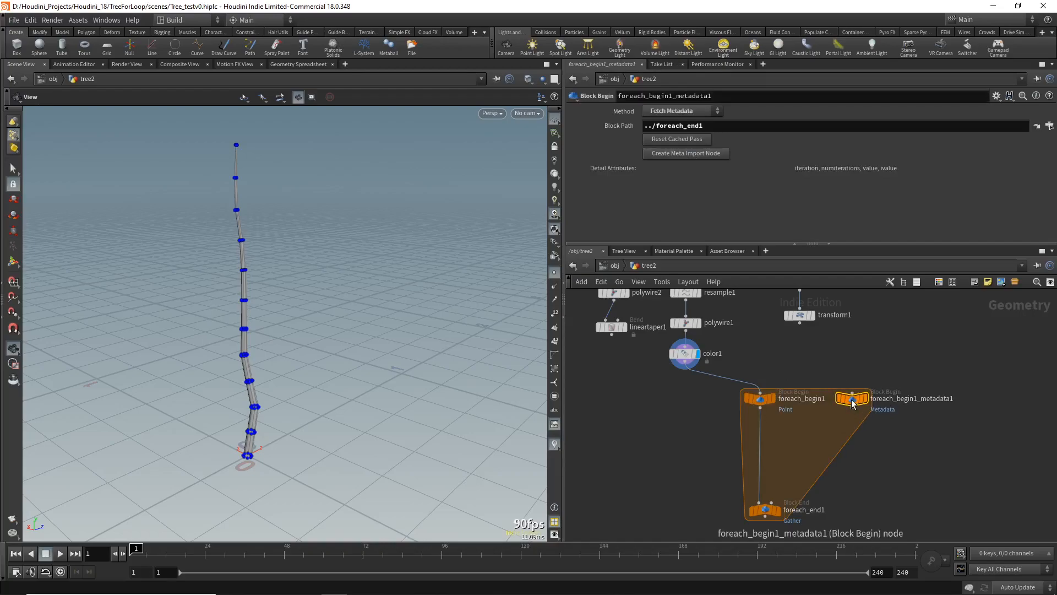
{"action": "double_click", "coordinate": [919, 399]}
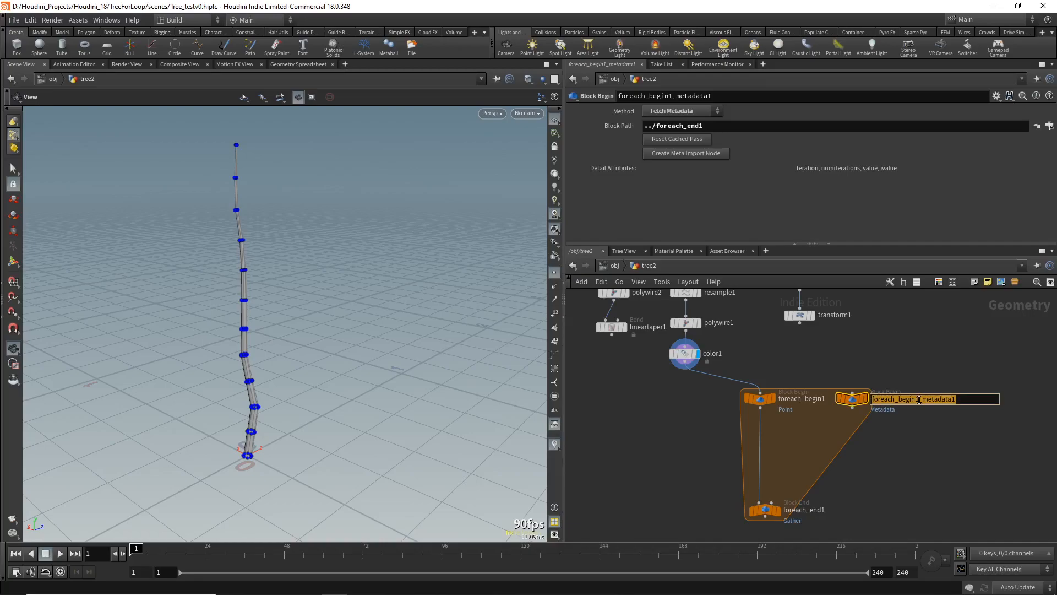
{"action": "type", "text": "twigs_Meta"}
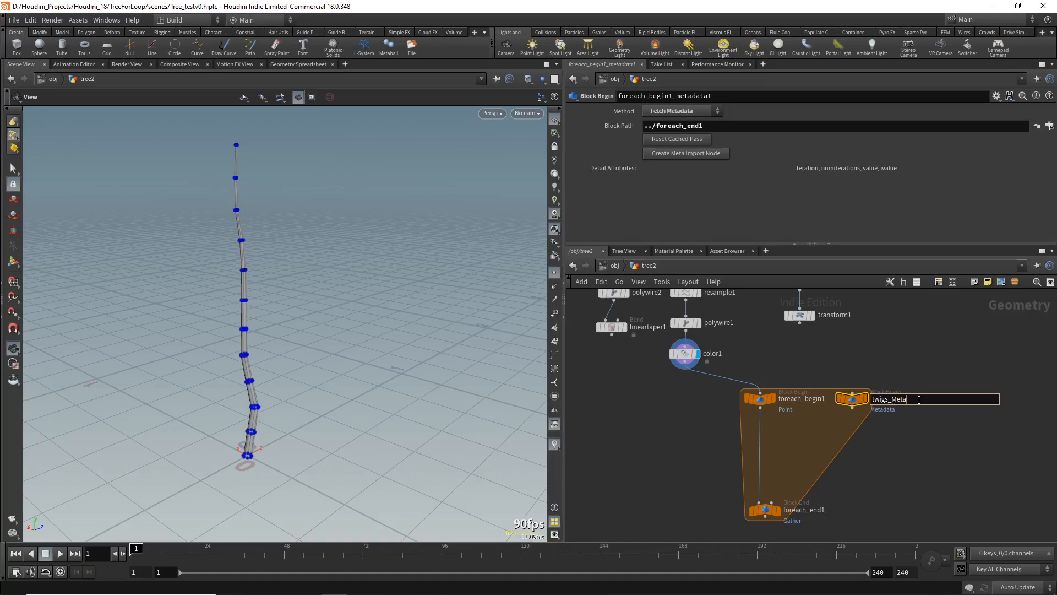
{"action": "key", "text": "Return"}
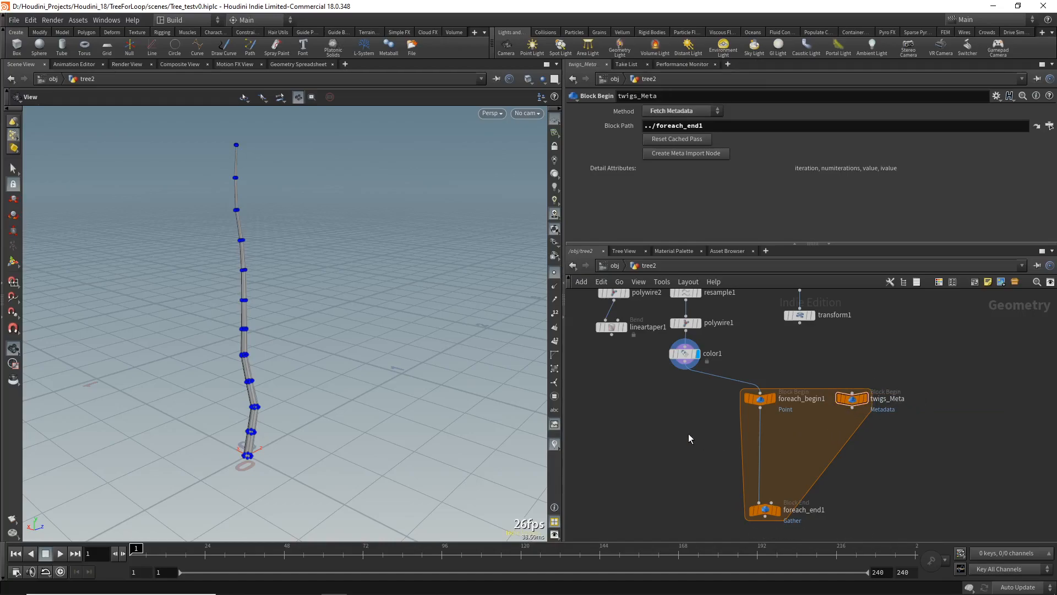
Add a displayed Copy to Points node with transform1 as the geometry to copy and color1 as the target points
{"action": "key", "text": "Tab"}
{"action": "type", "text": "copyto"}
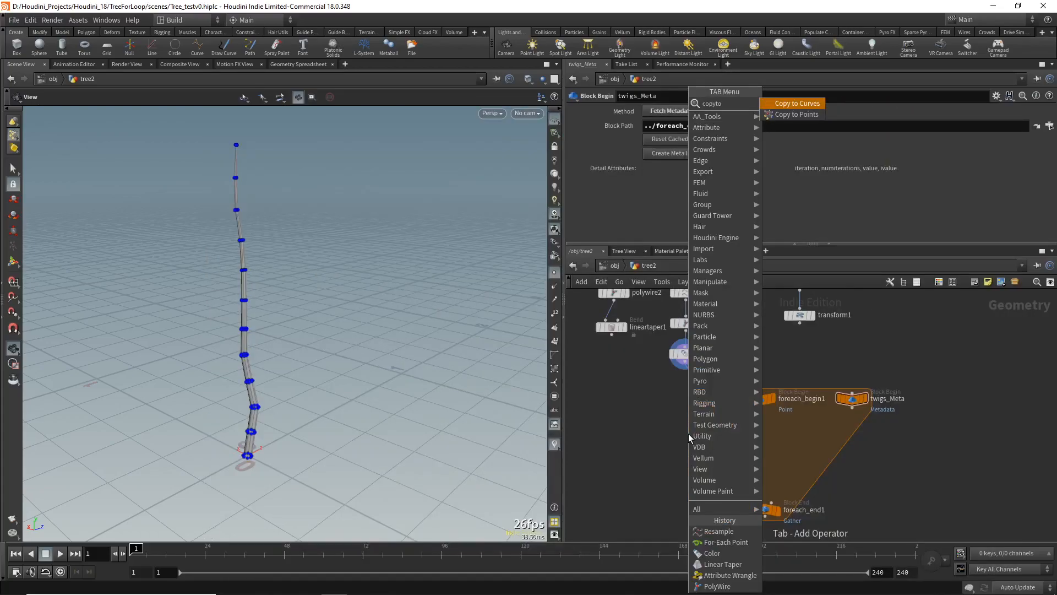
{"action": "key", "text": "Down"}
{"action": "key", "text": "Return"}
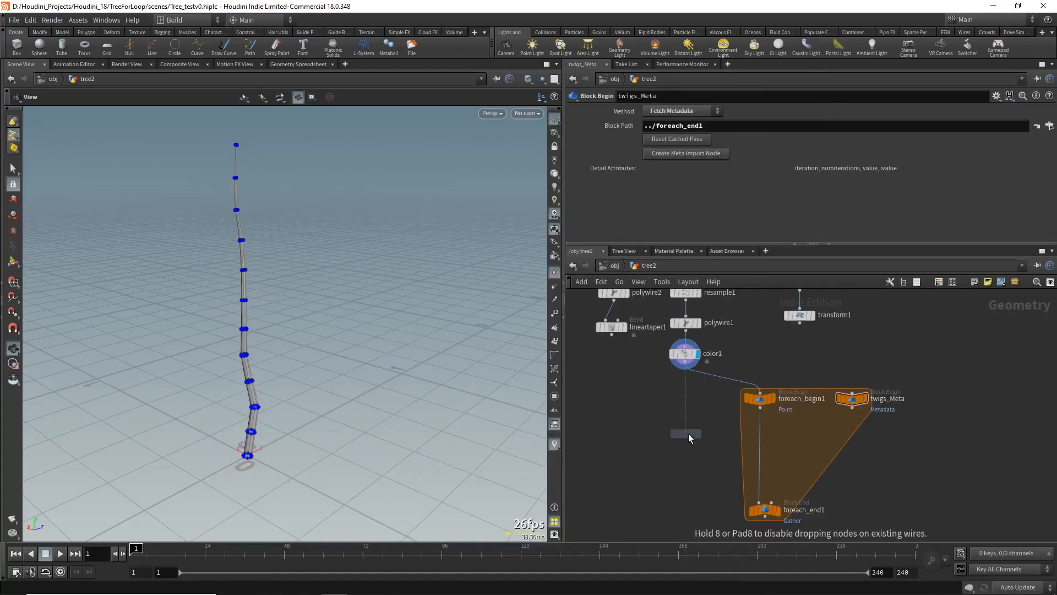
{"action": "left_click", "coordinate": [688, 433]}
{"action": "left_click", "coordinate": [685, 368]}
{"action": "left_click", "coordinate": [679, 425]}
{"action": "left_click", "coordinate": [799, 324]}
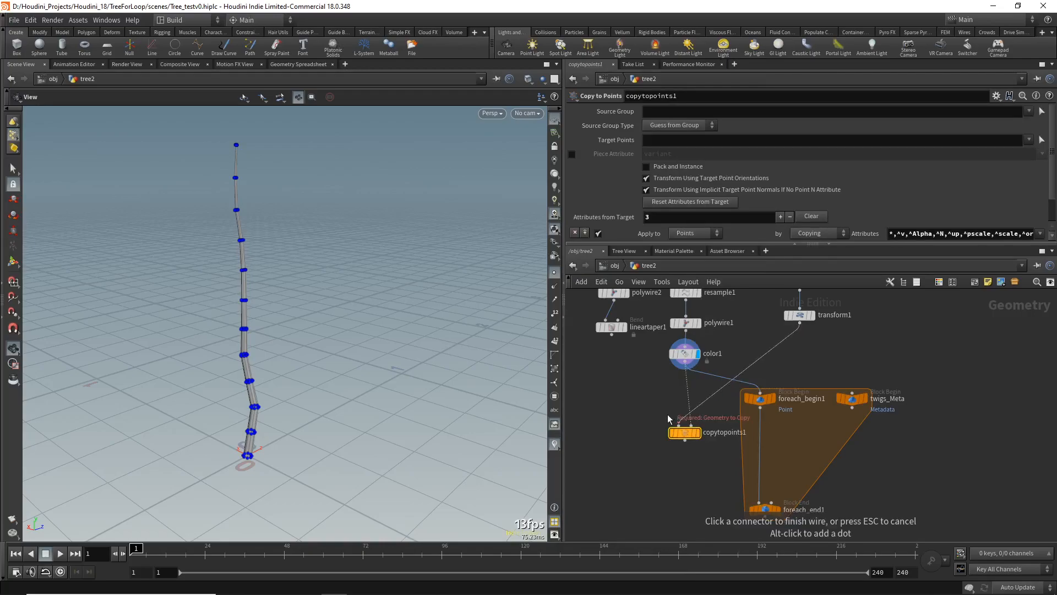
{"action": "left_click", "coordinate": [691, 425]}
{"action": "left_click_drag", "start_coordinate": [684, 435], "coordinate": [690, 462]}
{"action": "left_click", "coordinate": [701, 460]}
{"action": "left_click_drag", "start_coordinate": [419, 432], "coordinate": [282, 320]}
Insert an Attribute Delete node between color1 and copytopoints1's target points input
{"action": "scroll", "coordinate": [282, 321], "scroll_direction": "down", "scroll_amount": 4}
{"action": "middle_click_drag", "start_coordinate": [637, 388], "coordinate": [641, 431]}
{"action": "scroll", "coordinate": [642, 431], "scroll_direction": "up", "scroll_amount": 2}
{"action": "key", "text": "Tab"}
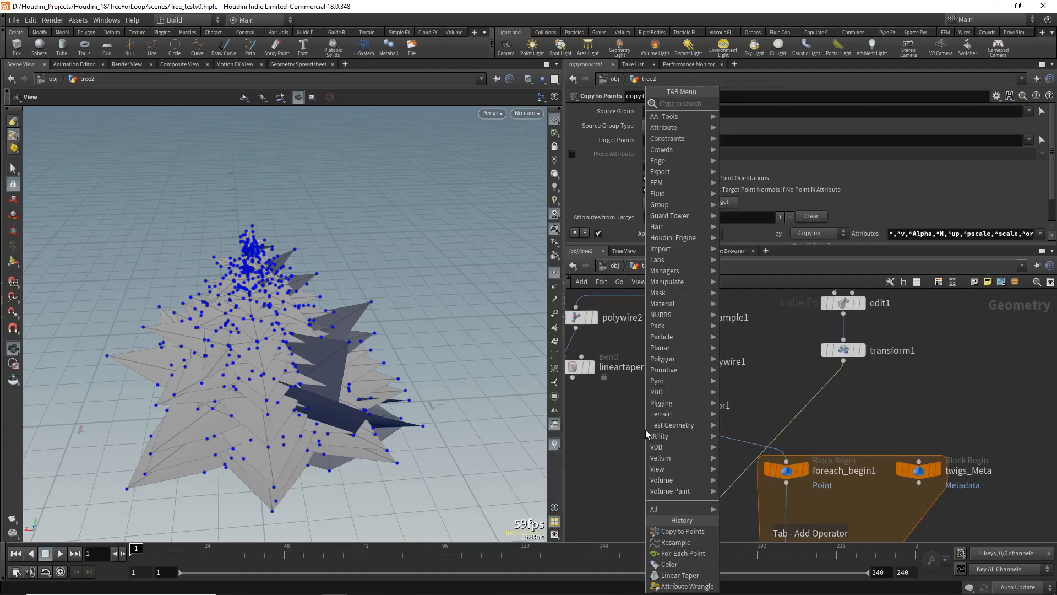
{"action": "type", "text": "attib"}
{"action": "key", "text": "BackSpace"}
{"action": "key", "text": "BackSpace"}
{"action": "type", "text": "r"}
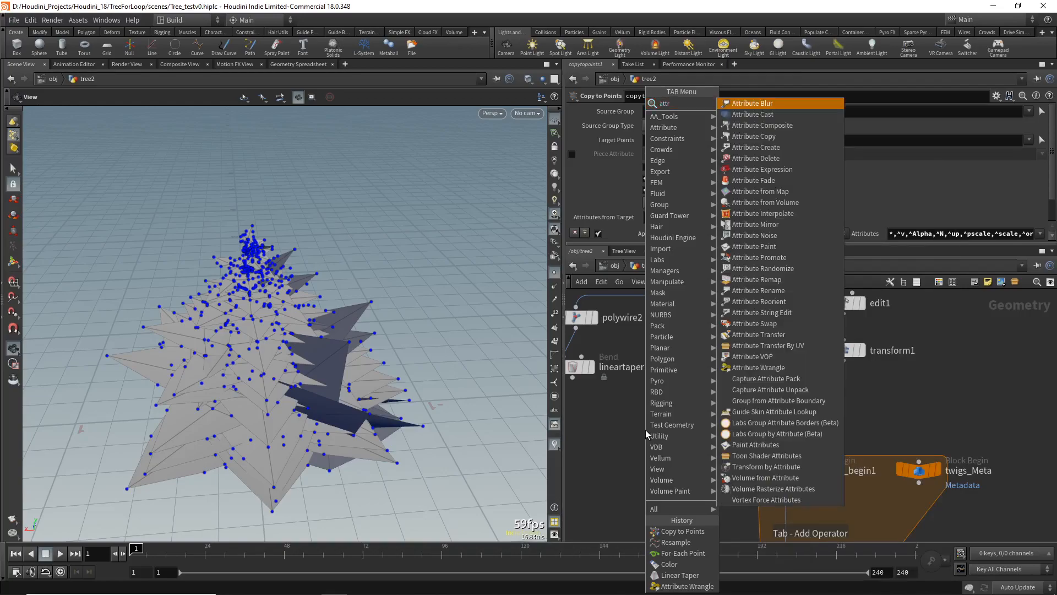
{"action": "type", "text": "bcr"}
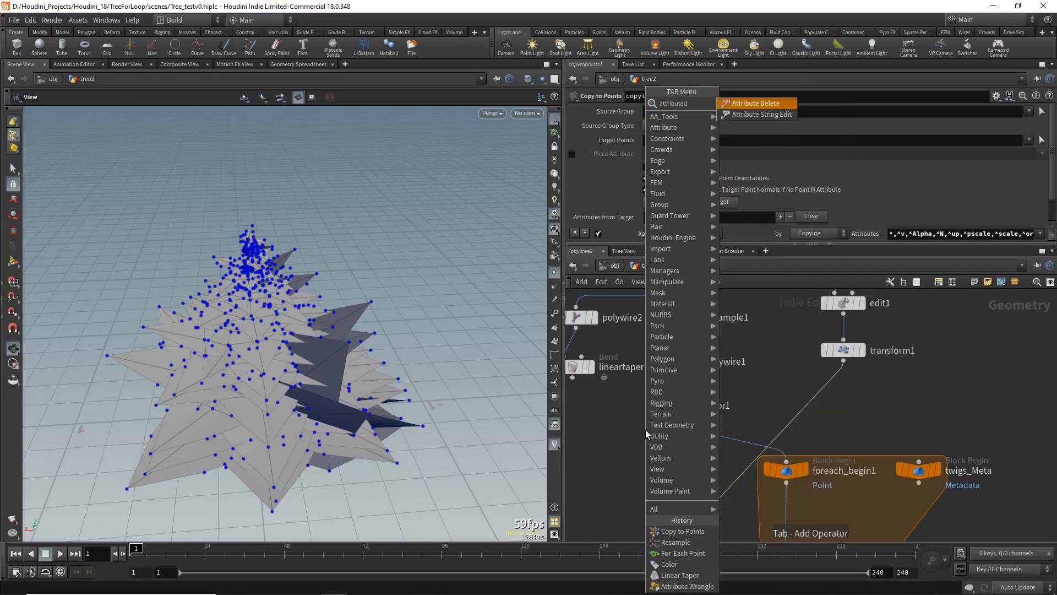
{"action": "key", "text": "Return"}
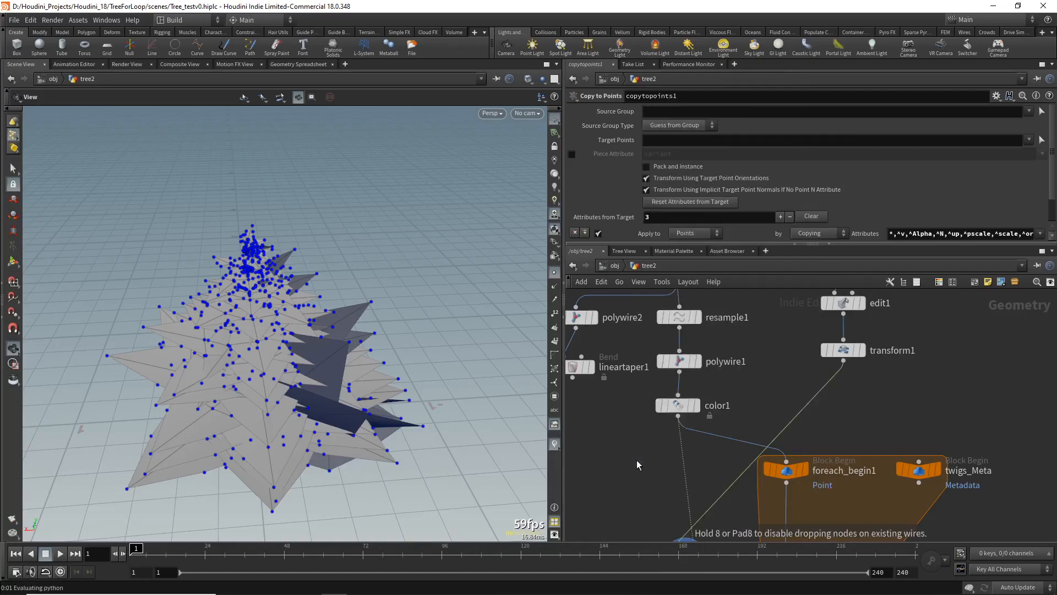
{"action": "left_click", "coordinate": [637, 462]}
{"action": "left_click_drag", "start_coordinate": [632, 417], "coordinate": [680, 417]}
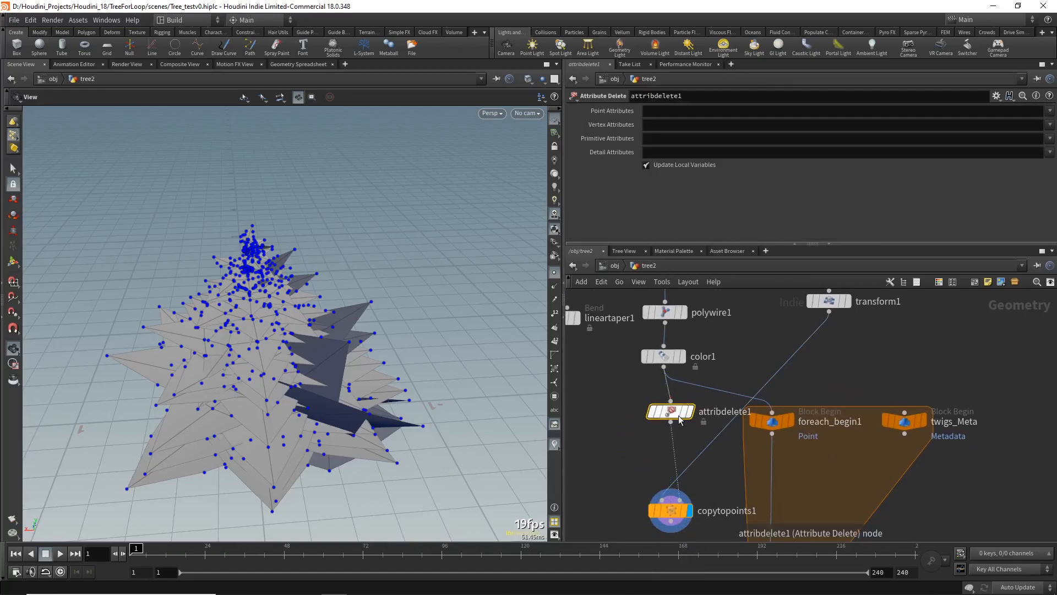
Set the Attribute Delete node to remove the Cd and pscale point attributes
{"action": "left_click", "coordinate": [1048, 112]}
{"action": "left_click", "coordinate": [1027, 123]}
{"action": "left_click", "coordinate": [1048, 111]}
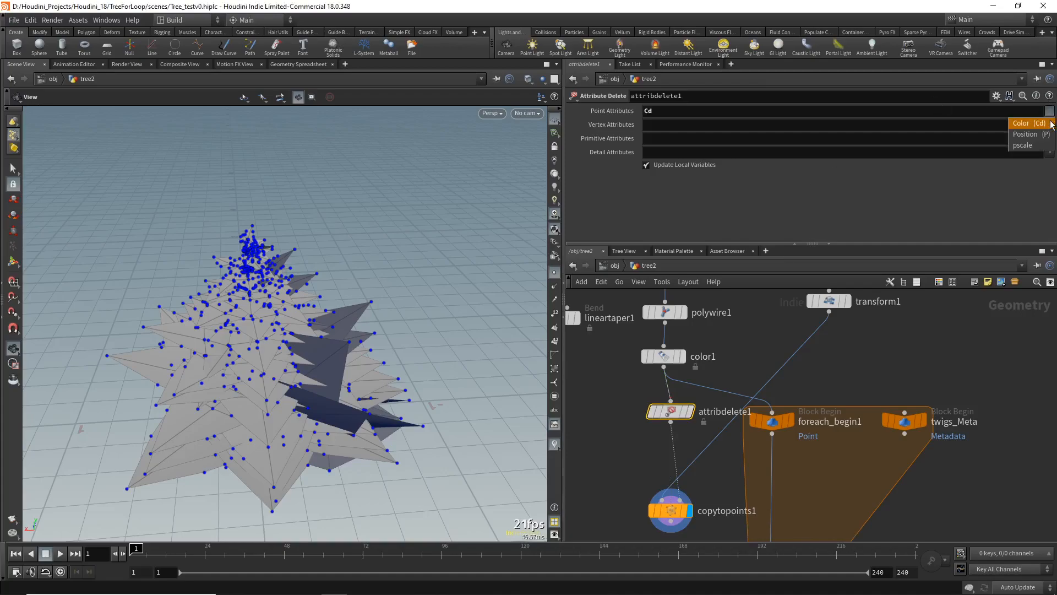
{"action": "left_click", "coordinate": [1040, 146]}
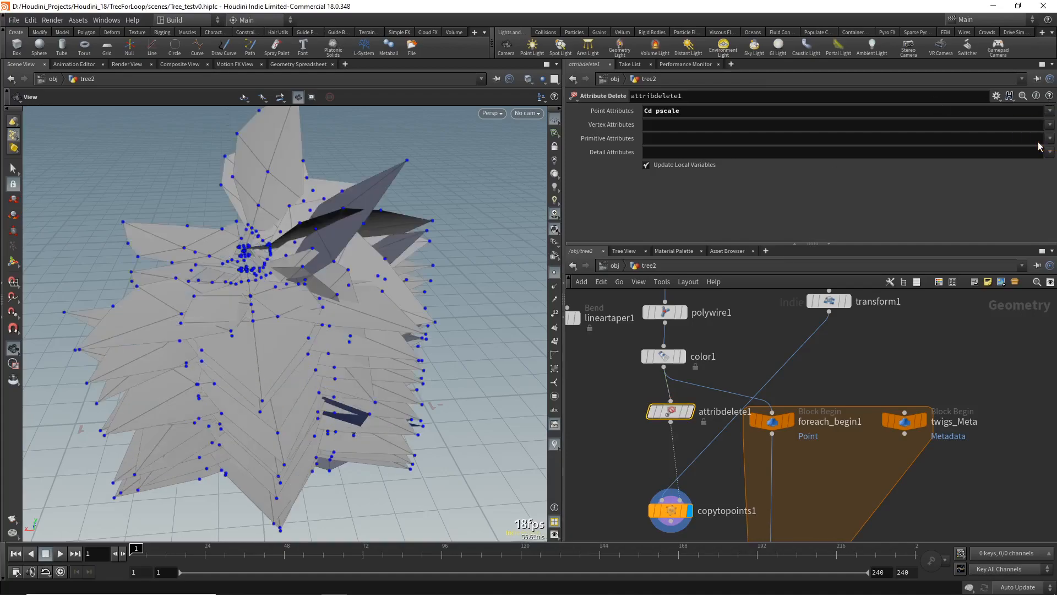
Try adding Position (P) to the point attributes to delete, and remove that entry again
{"action": "left_click", "coordinate": [1050, 110]}
{"action": "left_click", "coordinate": [1043, 136]}
{"action": "left_click", "coordinate": [767, 110]}
{"action": "key", "text": "BackSpace"}
{"action": "key", "text": "Return"}
Try a Y rotation of 51.1 on transform1 to test the copies' orientation, and reset it to 0
{"action": "left_click_drag", "start_coordinate": [324, 308], "coordinate": [354, 302]}
{"action": "left_click_drag", "start_coordinate": [306, 265], "coordinate": [323, 376]}
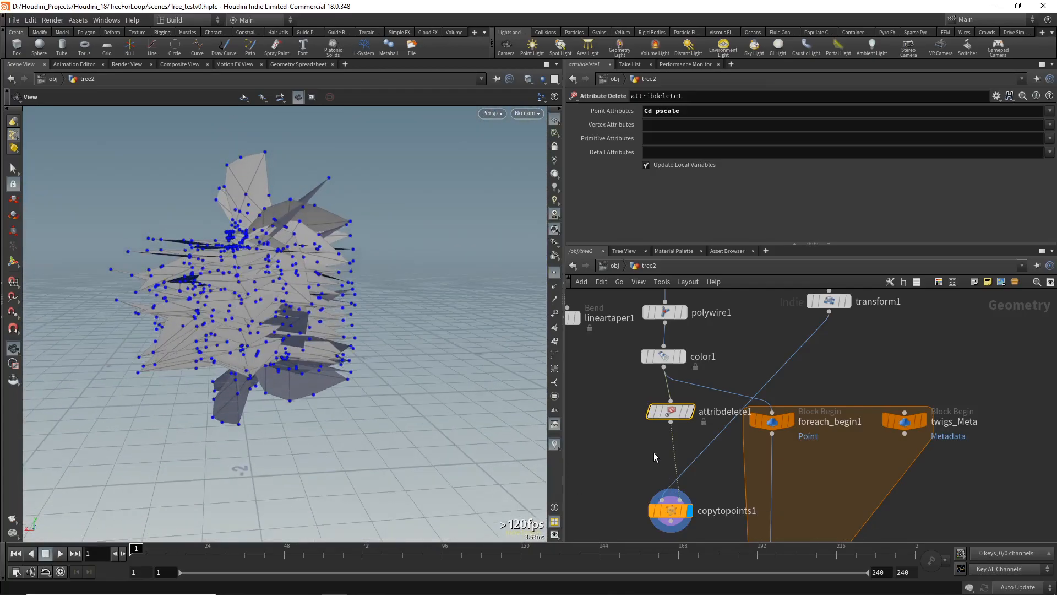
{"action": "scroll", "coordinate": [638, 435], "scroll_direction": "down", "scroll_amount": 2}
{"action": "middle_click_drag", "start_coordinate": [640, 440], "coordinate": [630, 414]}
{"action": "left_click_drag", "start_coordinate": [455, 313], "coordinate": [202, 303]}
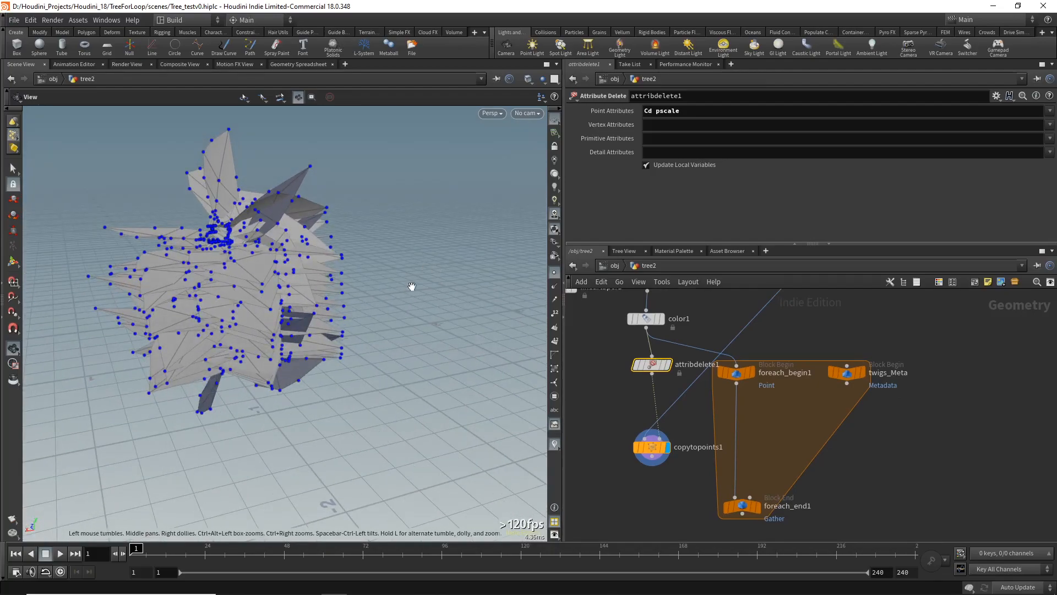
{"action": "scroll", "coordinate": [594, 435], "scroll_direction": "down", "scroll_amount": 3}
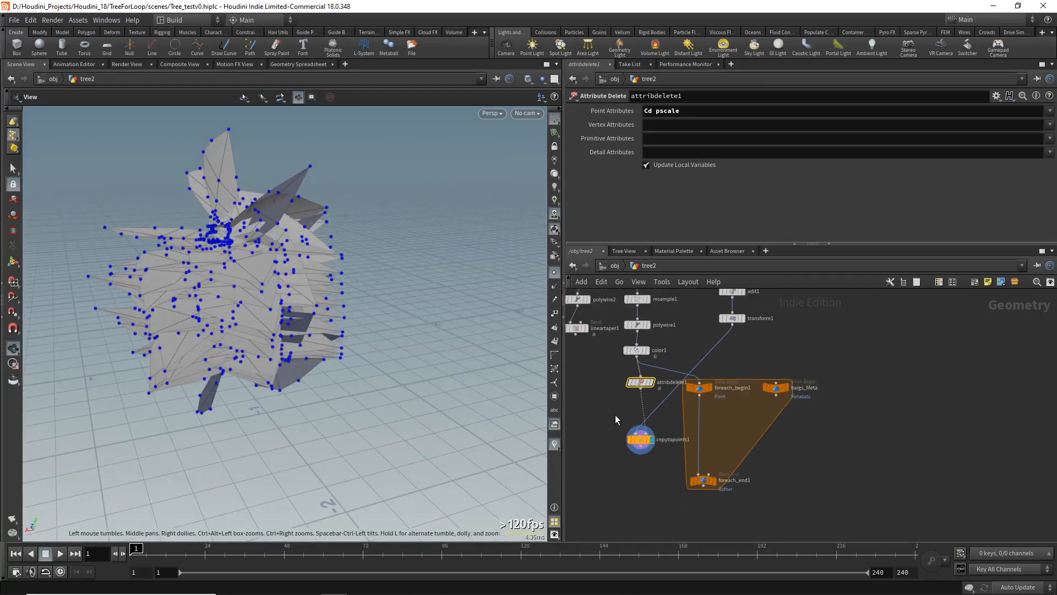
{"action": "middle_click_drag", "start_coordinate": [616, 417], "coordinate": [615, 477]}
{"action": "left_click", "coordinate": [729, 374]}
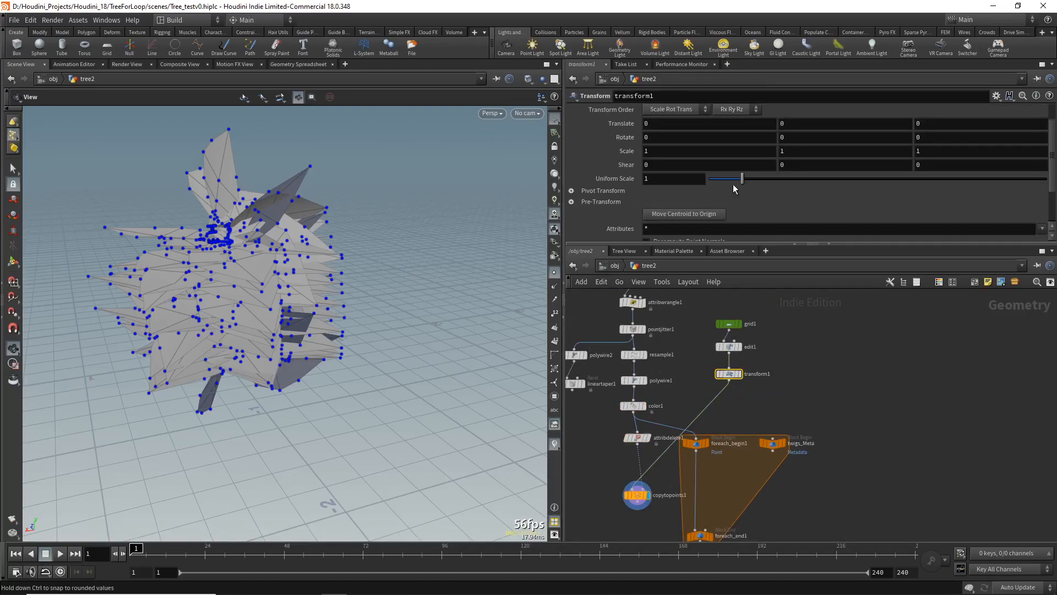
{"action": "middle_click_drag", "start_coordinate": [819, 140], "coordinate": [264, 174]}
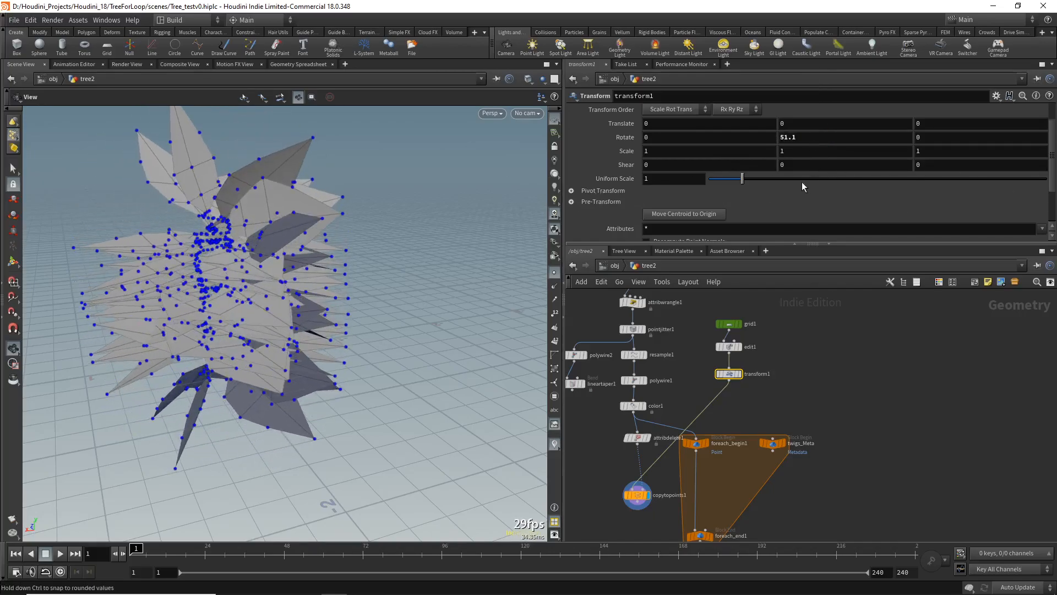
{"action": "left_click", "coordinate": [820, 136]}
{"action": "type", "text": "0"}
{"action": "key", "text": "Return"}
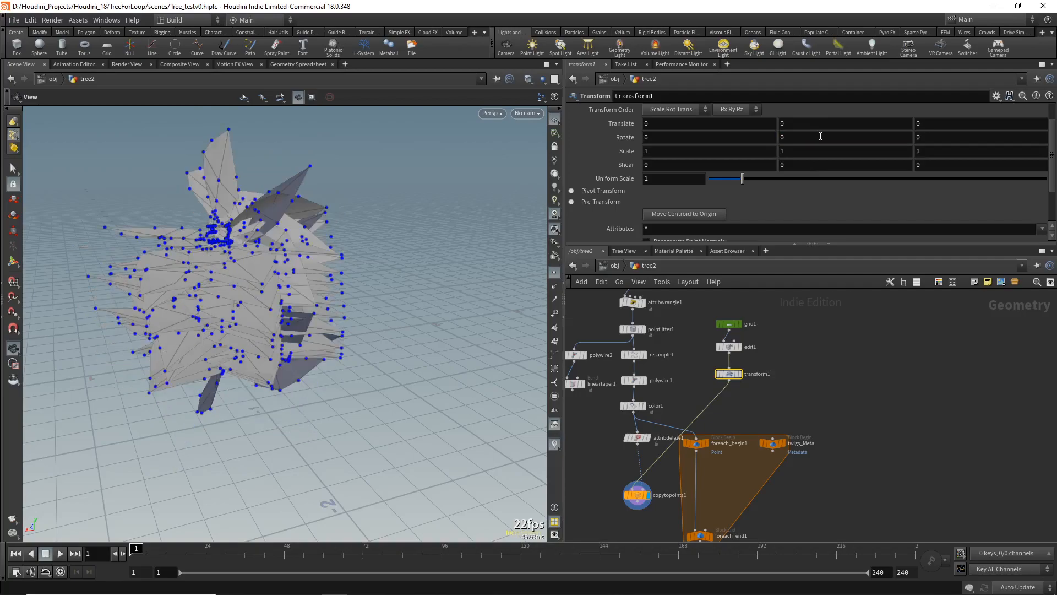
Align attribdelete1 beneath color1 and move the whole for-each block lower in the network
{"action": "scroll", "coordinate": [596, 474], "scroll_direction": "down", "scroll_amount": 2}
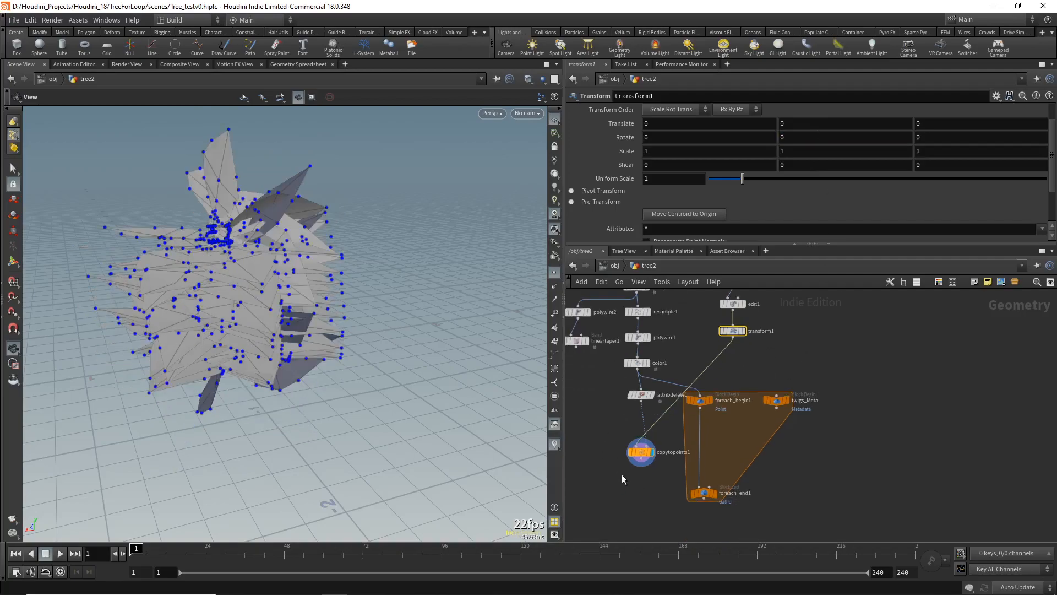
{"action": "left_click_drag", "start_coordinate": [643, 398], "coordinate": [639, 404]}
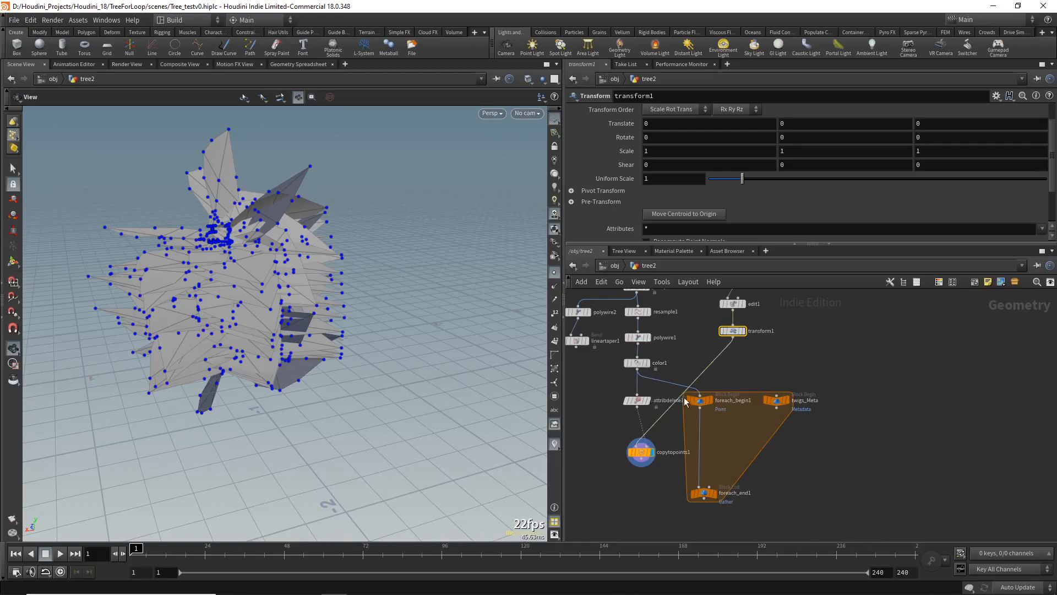
{"action": "left_click_drag", "start_coordinate": [710, 526], "coordinate": [808, 366]}
{"action": "left_click_drag", "start_coordinate": [699, 408], "coordinate": [740, 464]}
Insert a Group node between color1 and attribdelete1
{"action": "key", "text": "Tab"}
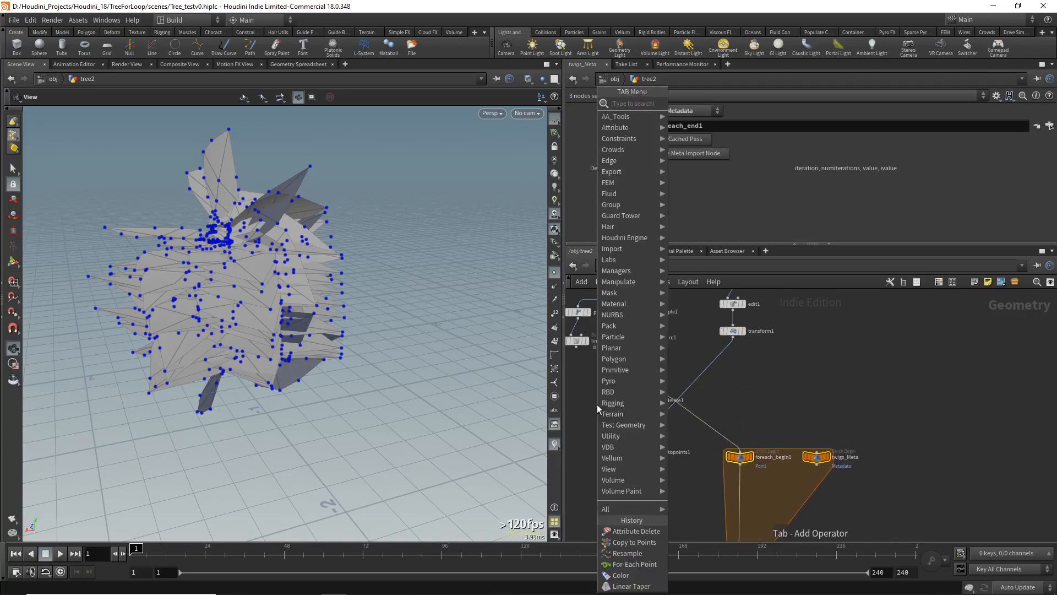
{"action": "type", "text": "grou"}
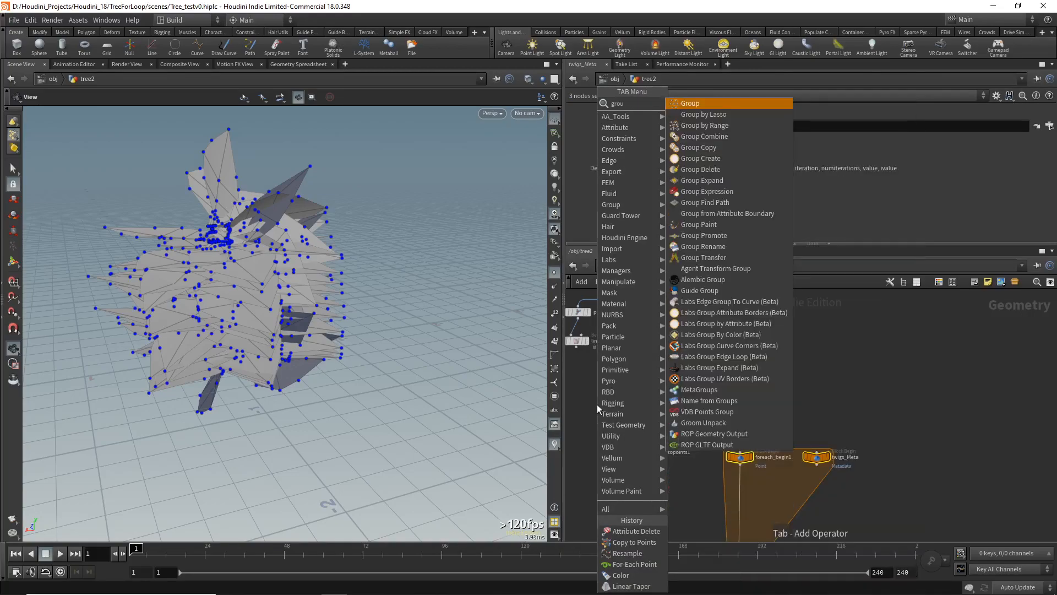
{"action": "key", "text": "Return"}
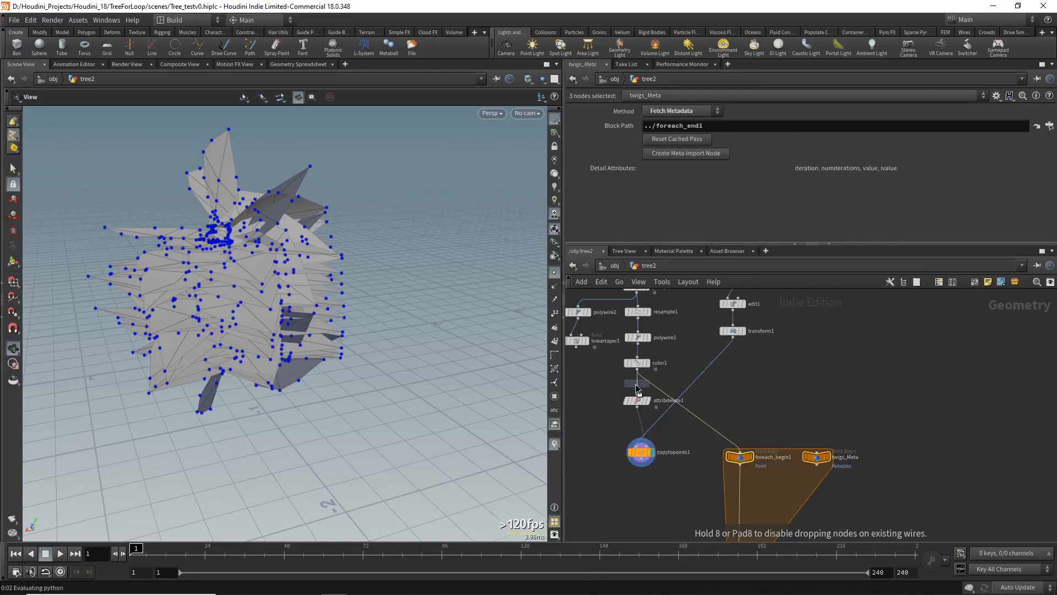
{"action": "left_click", "coordinate": [638, 387]}
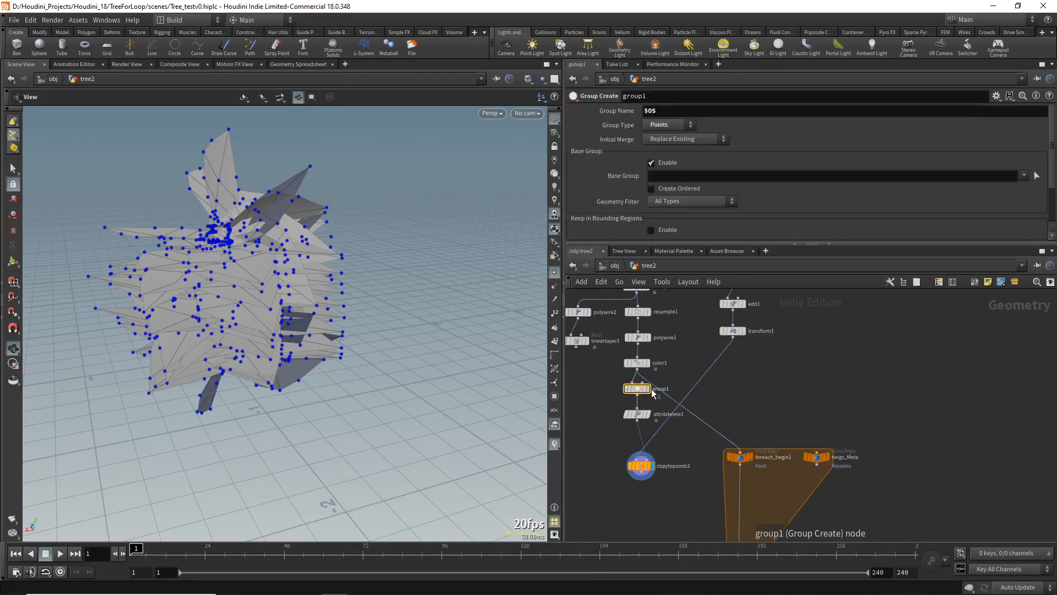
Display the group1 node's output and disable its Base Group option
{"action": "left_click", "coordinate": [650, 390]}
{"action": "scroll", "coordinate": [219, 351], "scroll_direction": "up", "scroll_amount": 3}
{"action": "middle_click_drag", "start_coordinate": [219, 293], "coordinate": [240, 312]}
{"action": "scroll", "coordinate": [247, 315], "scroll_direction": "up", "scroll_amount": 1}
{"action": "left_click", "coordinate": [651, 162]}
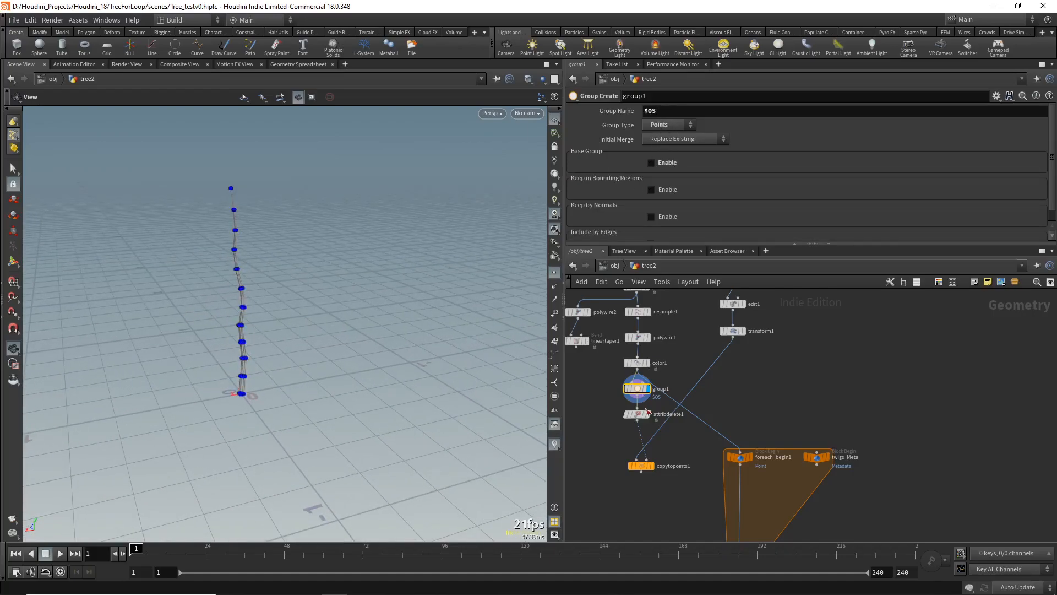
Rename the group1 node as leaf_copy
{"action": "scroll", "coordinate": [658, 393], "scroll_direction": "up", "scroll_amount": 2}
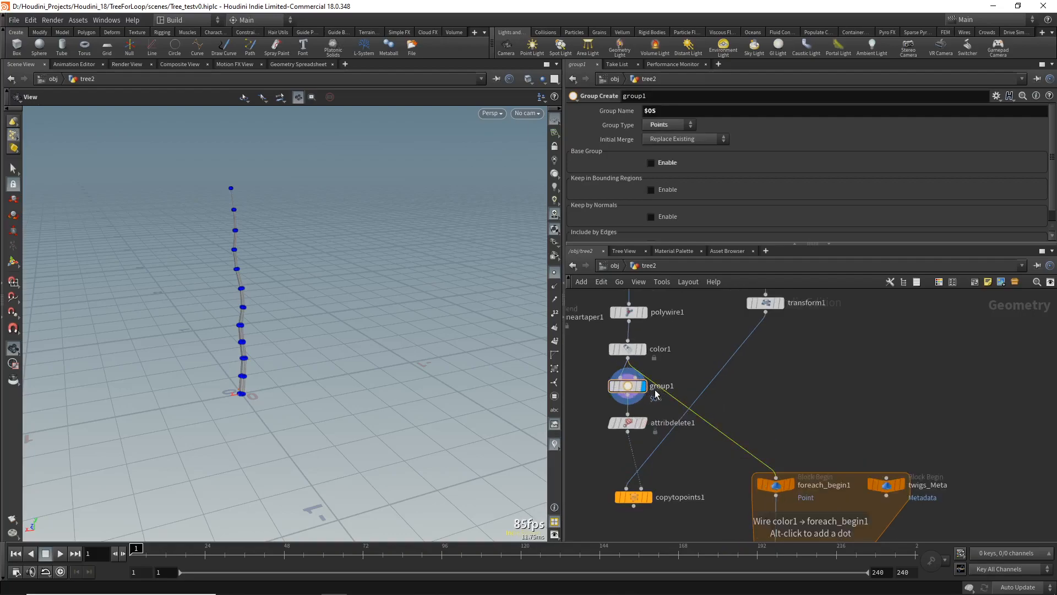
{"action": "double_click", "coordinate": [672, 386]}
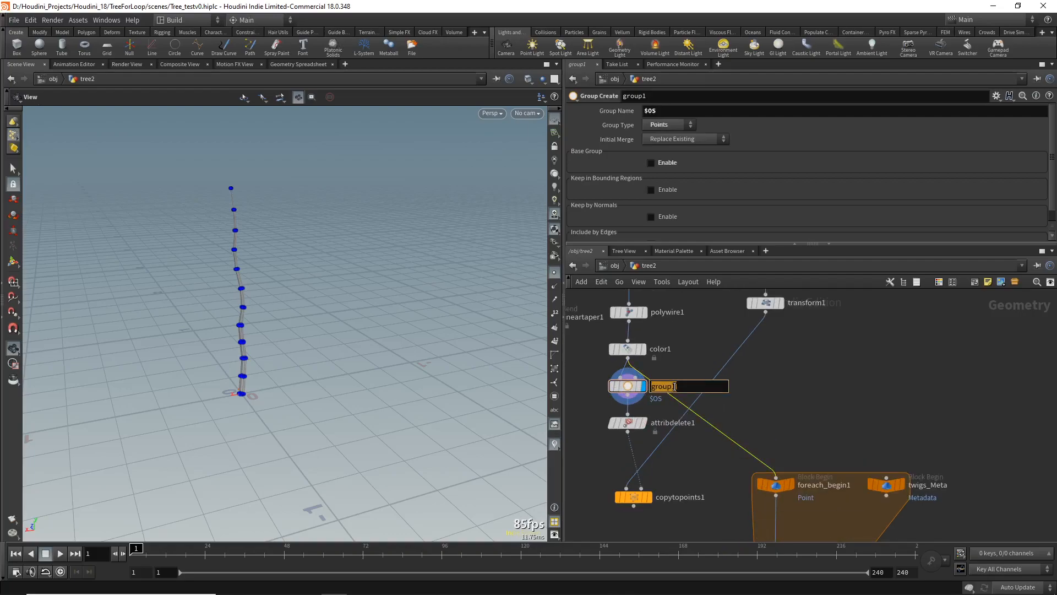
{"action": "type", "text": "leaf_copy"}
{"action": "key", "text": "Return"}
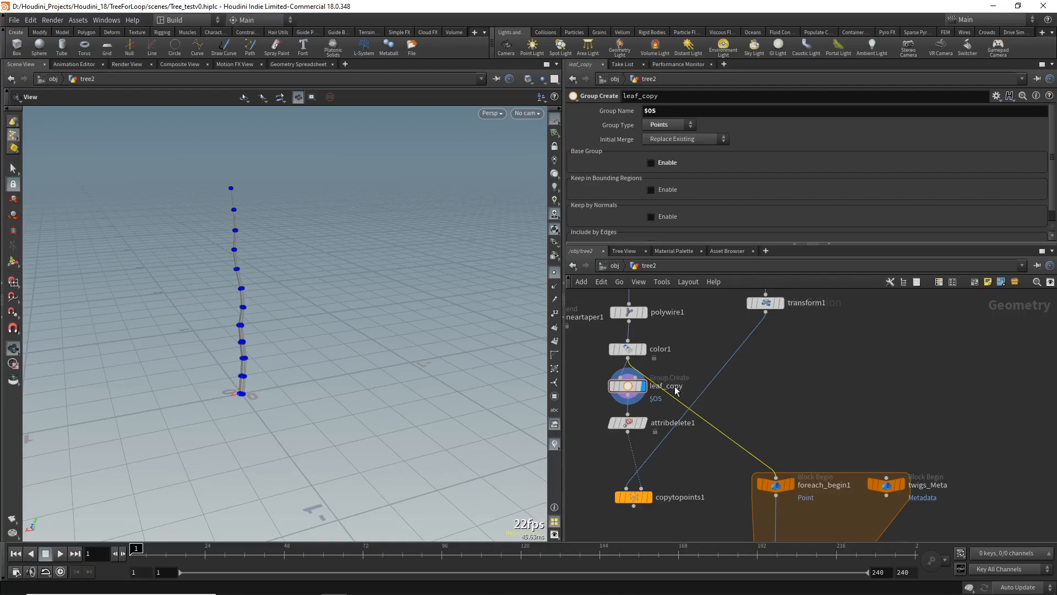
Color the leaf_copy node orange-yellow in the network
{"action": "key", "text": "c"}
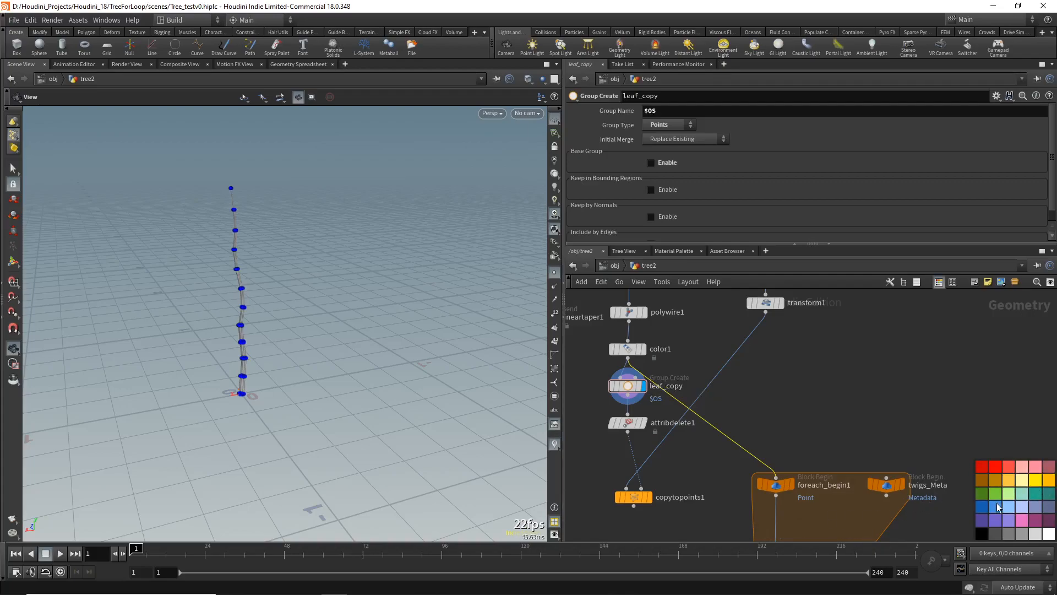
{"action": "left_click_drag", "start_coordinate": [1049, 480], "coordinate": [625, 391]}
{"action": "scroll", "coordinate": [761, 381], "scroll_direction": "down", "scroll_amount": 3}
{"action": "middle_click_drag", "start_coordinate": [760, 380], "coordinate": [769, 416]}
{"action": "middle_click_drag", "start_coordinate": [888, 408], "coordinate": [890, 459]}
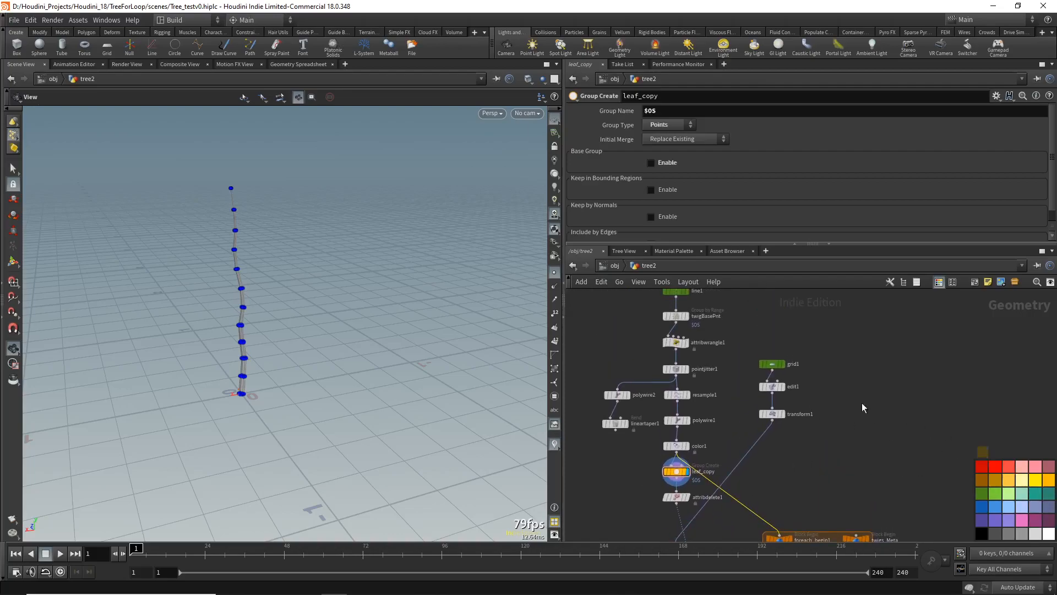
{"action": "mouse_move", "coordinate": [796, 450]}
{"action": "middle_mouse_down"}
{"action": "mouse_move", "coordinate": [810, 386]}
{"action": "mouse_move", "coordinate": [803, 442]}
{"action": "middle_mouse_up"}
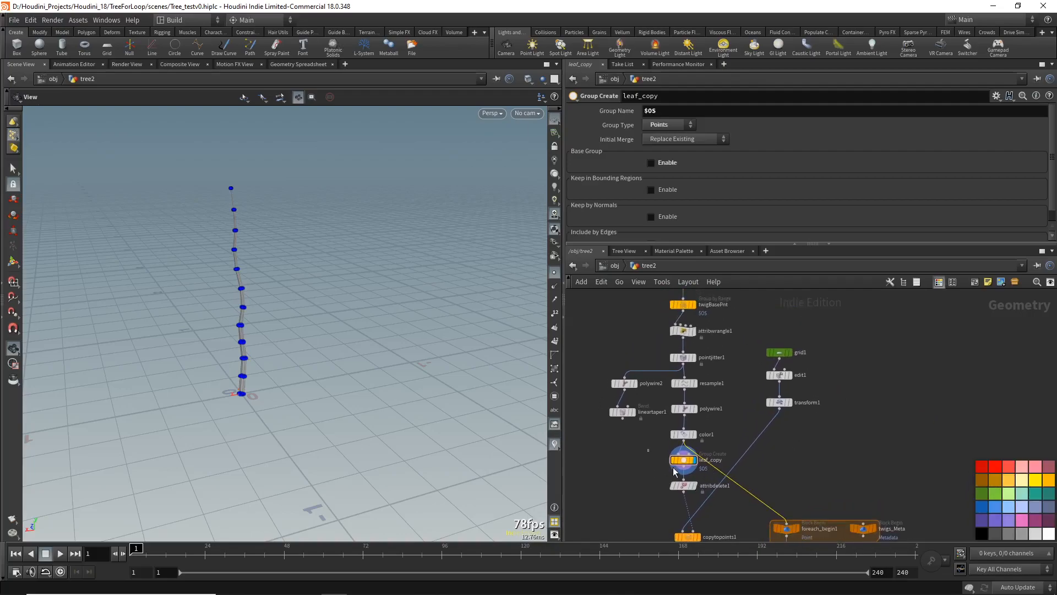
Color the twigBasePnt and leaf_copy group nodes yellow together and hide the color palette
{"action": "left_click", "coordinate": [687, 306], "text": "shift"}
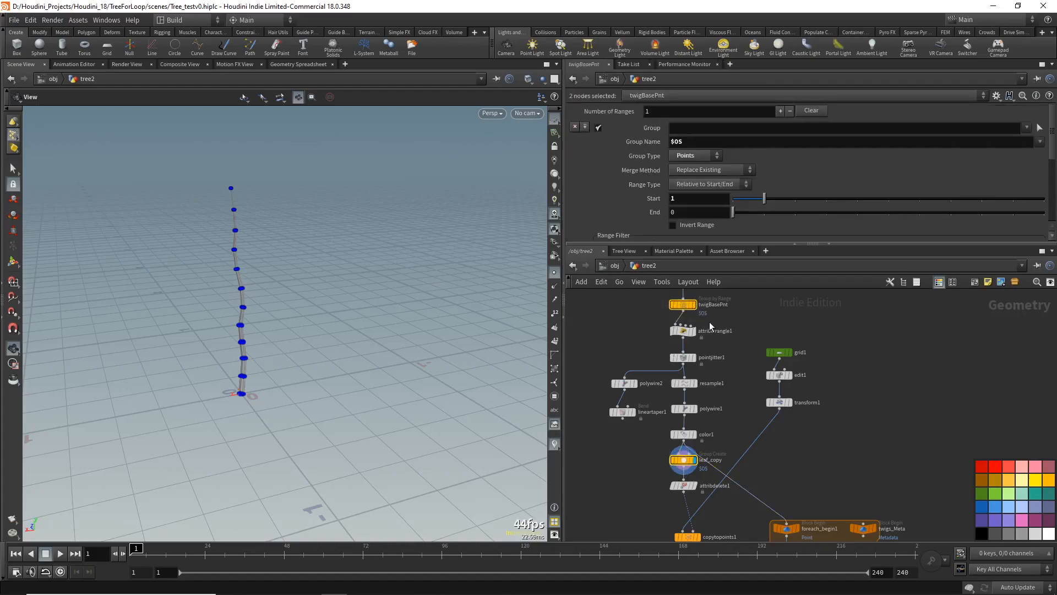
{"action": "left_click", "coordinate": [1023, 484]}
{"action": "left_click", "coordinate": [1035, 483]}
{"action": "left_click", "coordinate": [876, 443]}
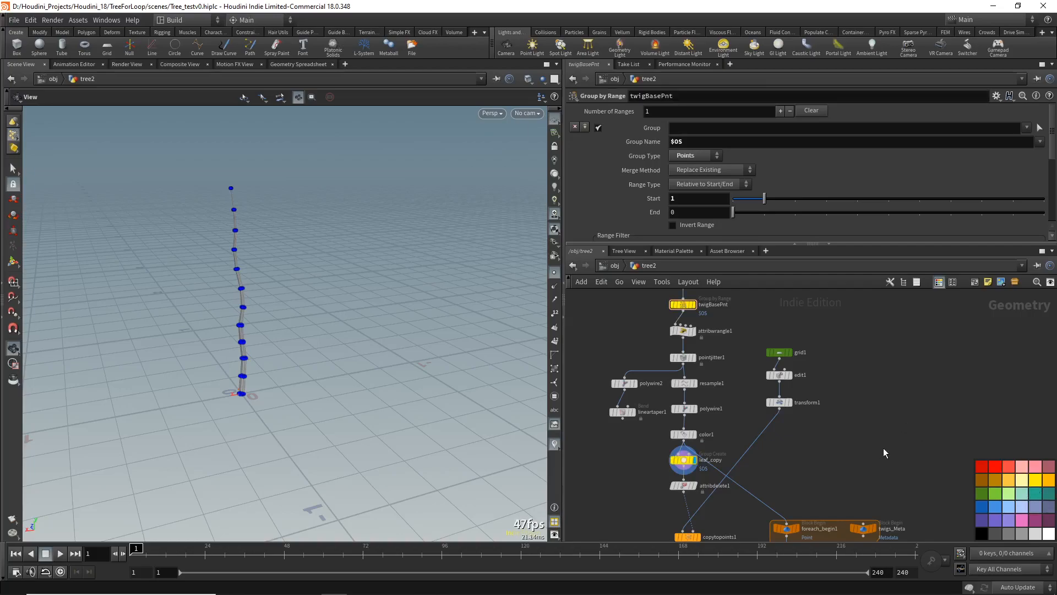
{"action": "key", "text": "c"}
{"action": "middle_click_drag", "start_coordinate": [860, 455], "coordinate": [856, 431]}
{"action": "key", "text": "c"}
{"action": "key", "text": "c"}
{"action": "key", "text": "c"}
{"action": "key", "text": "c"}
{"action": "key", "text": "c"}
{"action": "key", "text": "c"}
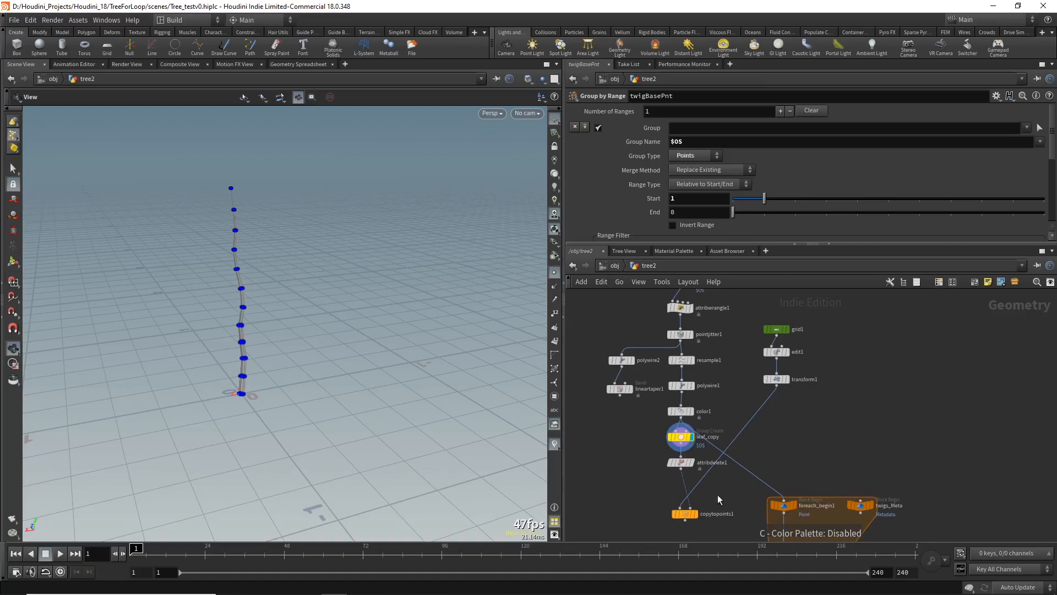
Enable Keep in Bounding Regions on leaf_copy and set the bounding box's Y center to 0.6
{"action": "scroll", "coordinate": [653, 466], "scroll_direction": "up", "scroll_amount": 2}
{"action": "left_click", "coordinate": [694, 424]}
{"action": "middle_click_drag", "start_coordinate": [240, 381], "coordinate": [263, 387]}
{"action": "scroll", "coordinate": [263, 387], "scroll_direction": "up", "scroll_amount": 1}
{"action": "left_click", "coordinate": [655, 191]}
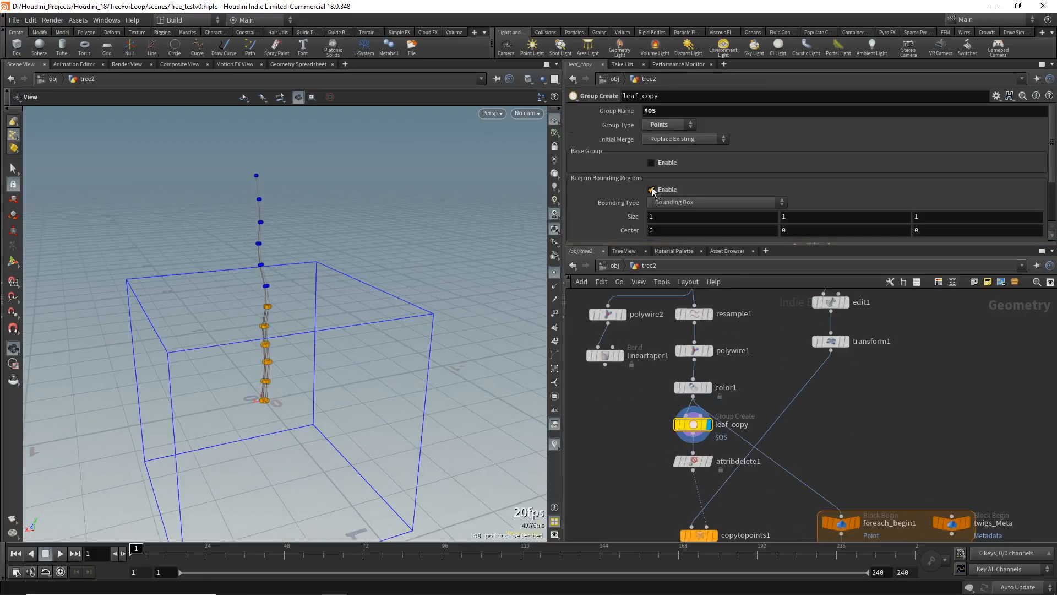
{"action": "left_click_drag", "start_coordinate": [338, 347], "coordinate": [320, 324]}
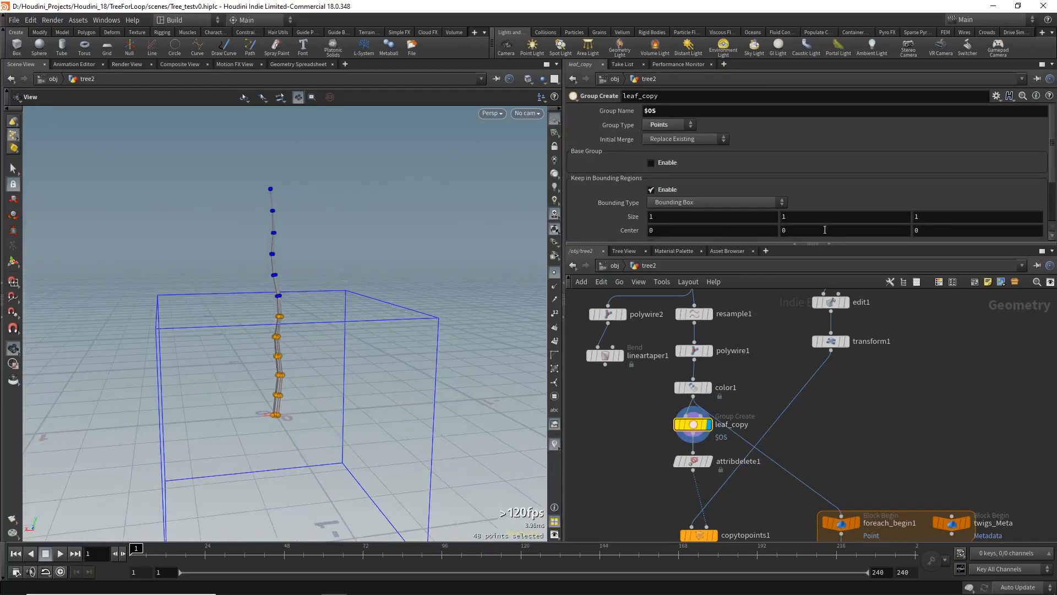
{"action": "middle_click_drag", "start_coordinate": [801, 225], "coordinate": [839, 226]}
{"action": "left_click_drag", "start_coordinate": [321, 313], "coordinate": [388, 322]}
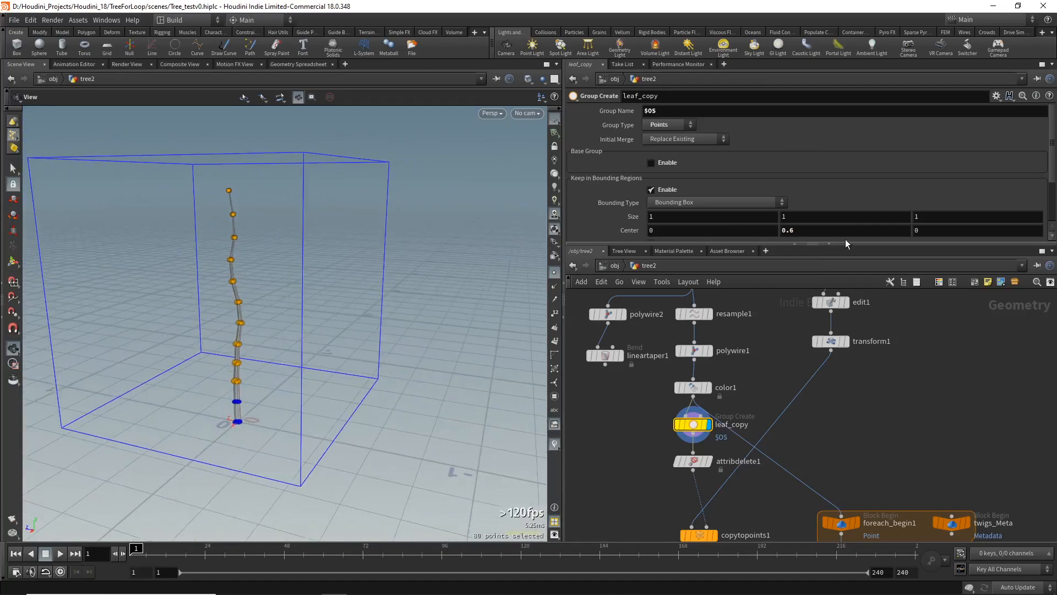
Set the bounding box's X size to 0.37 and link its Z size to the X size with a relative reference
{"action": "middle_click_drag", "start_coordinate": [695, 217], "coordinate": [386, 265]}
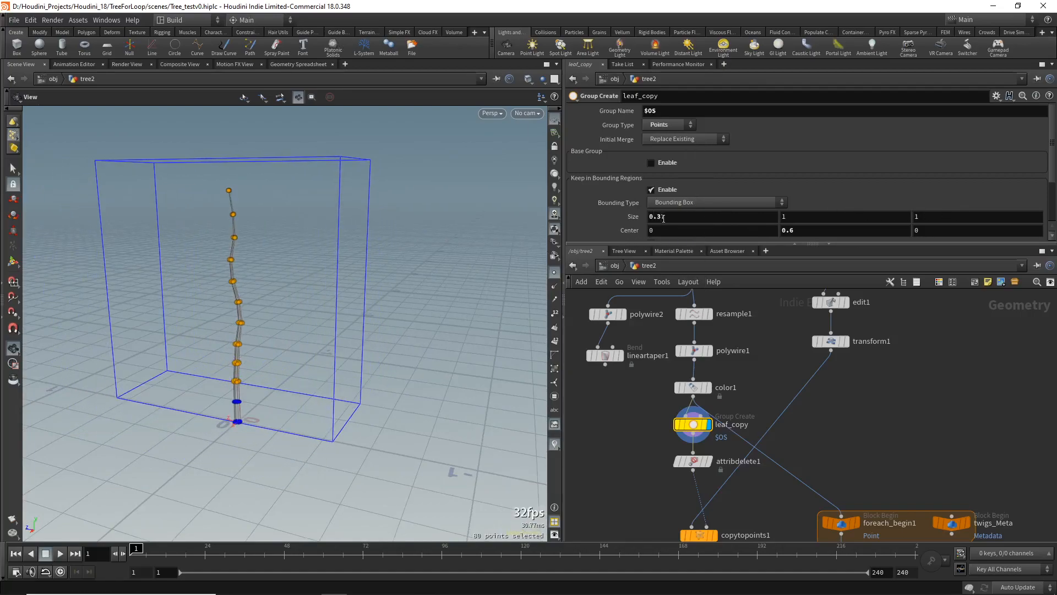
{"action": "right_click", "coordinate": [655, 216]}
{"action": "left_click", "coordinate": [723, 302]}
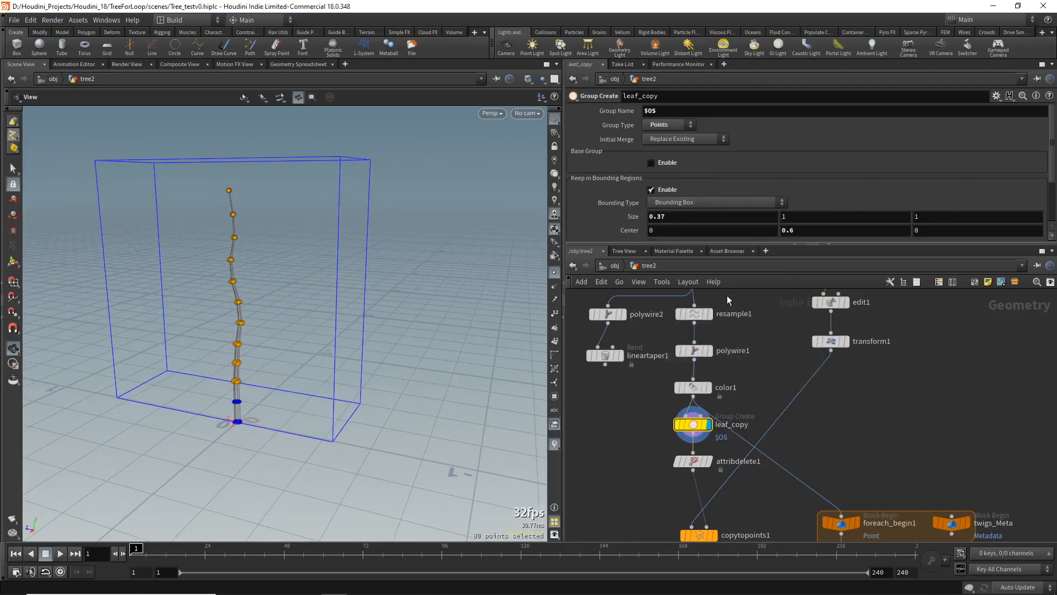
{"action": "right_click", "coordinate": [973, 218]}
{"action": "left_click", "coordinate": [970, 325]}
{"action": "left_click_drag", "start_coordinate": [319, 337], "coordinate": [317, 394]}
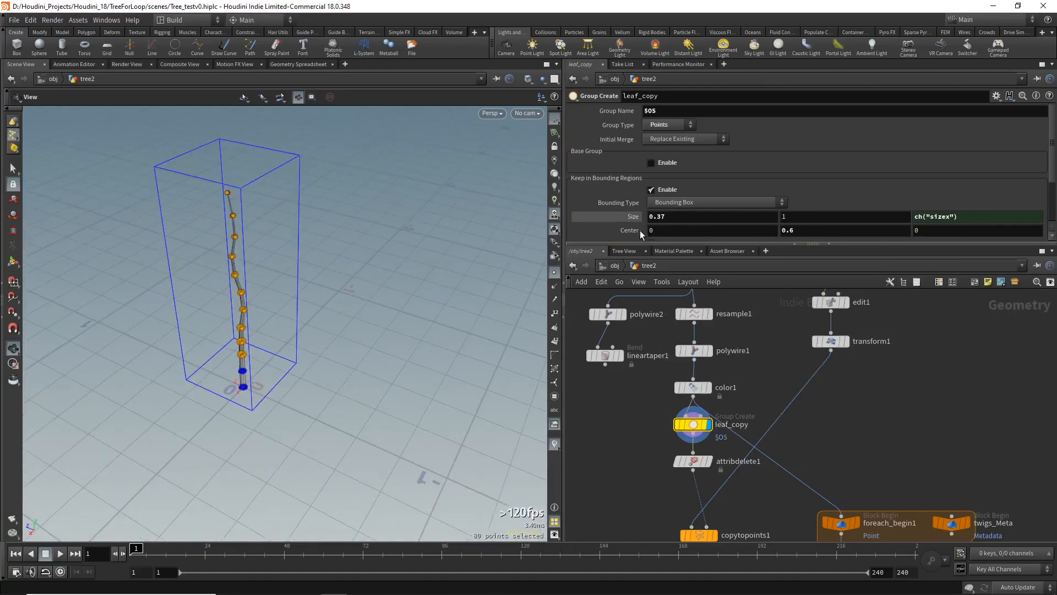
{"action": "left_click", "coordinate": [630, 217]}
{"action": "right_click", "coordinate": [703, 218]}
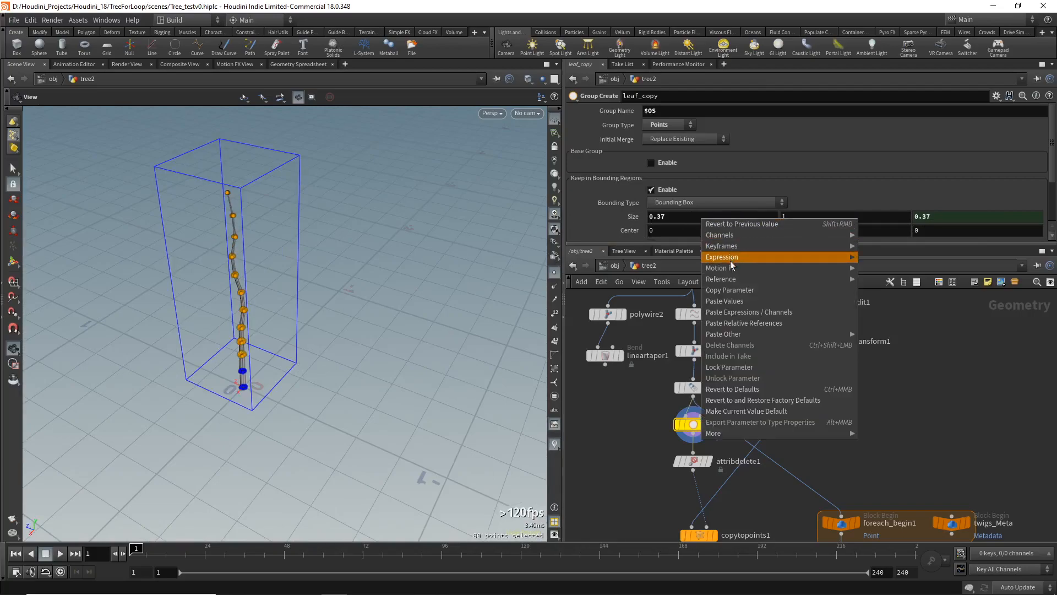
{"action": "left_click", "coordinate": [735, 286]}
{"action": "right_click", "coordinate": [985, 216]}
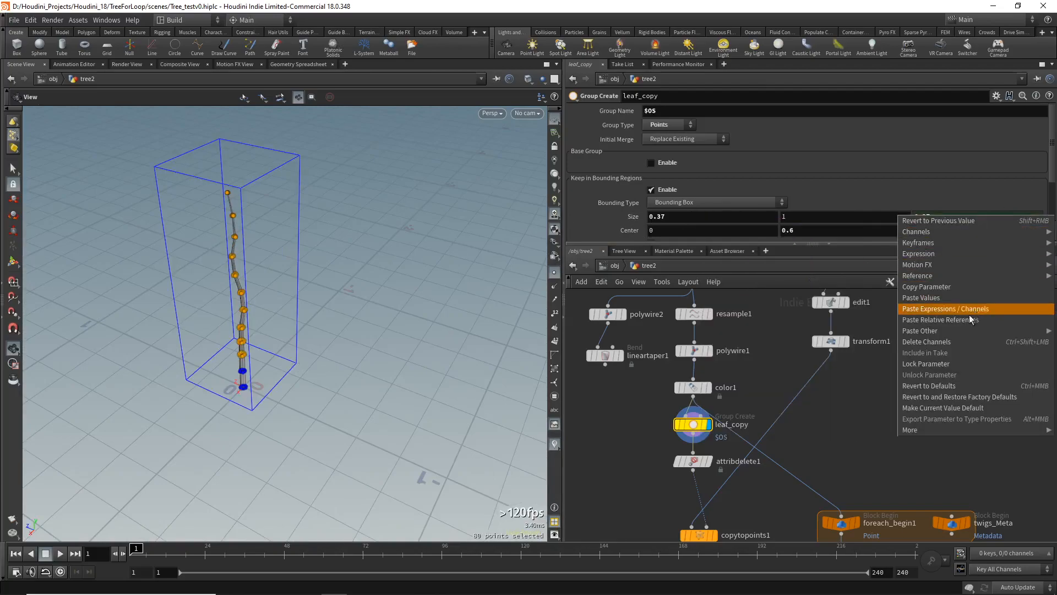
{"action": "left_click", "coordinate": [940, 319]}
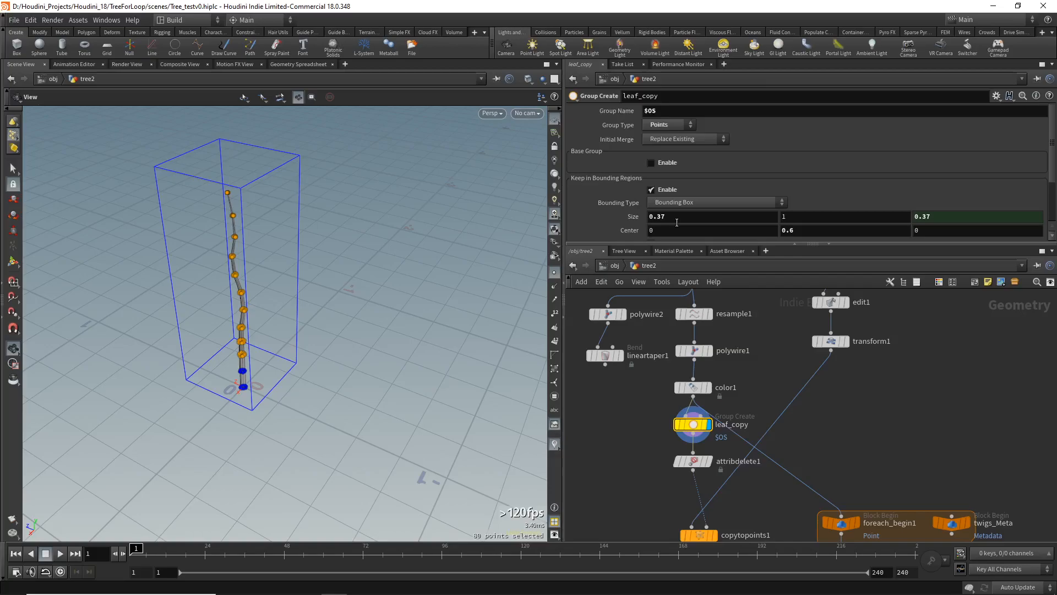
Narrow leaf_copy's bounding box to an X size of 0.17 and set its Y center to 0.61
{"action": "middle_click", "coordinate": [676, 222]}
{"action": "middle_click_drag", "start_coordinate": [666, 222], "coordinate": [655, 221]}
{"action": "left_click_drag", "start_coordinate": [255, 312], "coordinate": [352, 262]}
{"action": "middle_click_drag", "start_coordinate": [807, 216], "coordinate": [835, 261]}
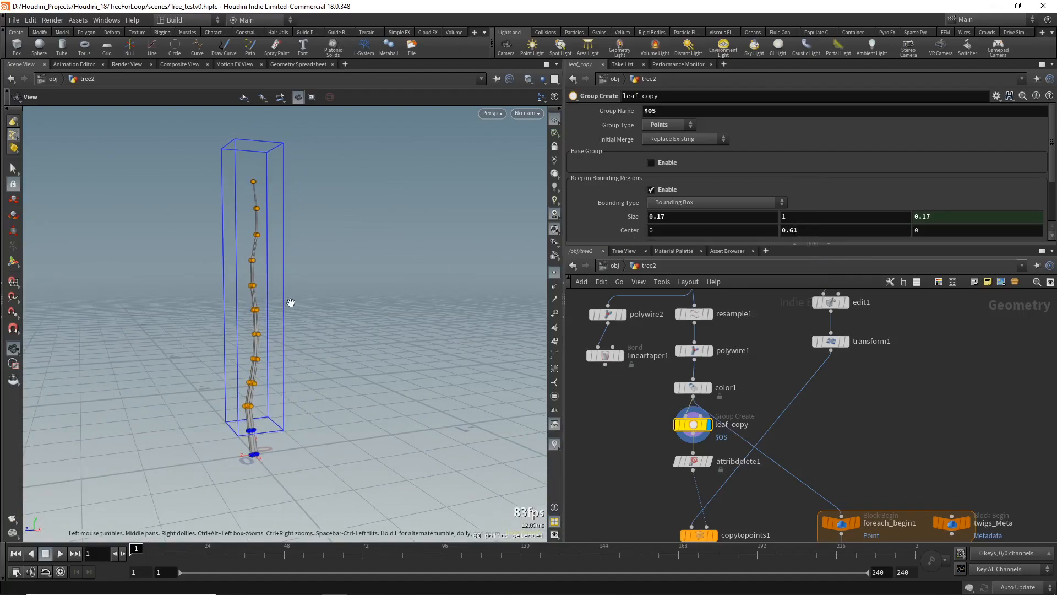
{"action": "left_click_drag", "start_coordinate": [293, 303], "coordinate": [265, 243]}
{"action": "left_click_drag", "start_coordinate": [280, 320], "coordinate": [267, 306]}
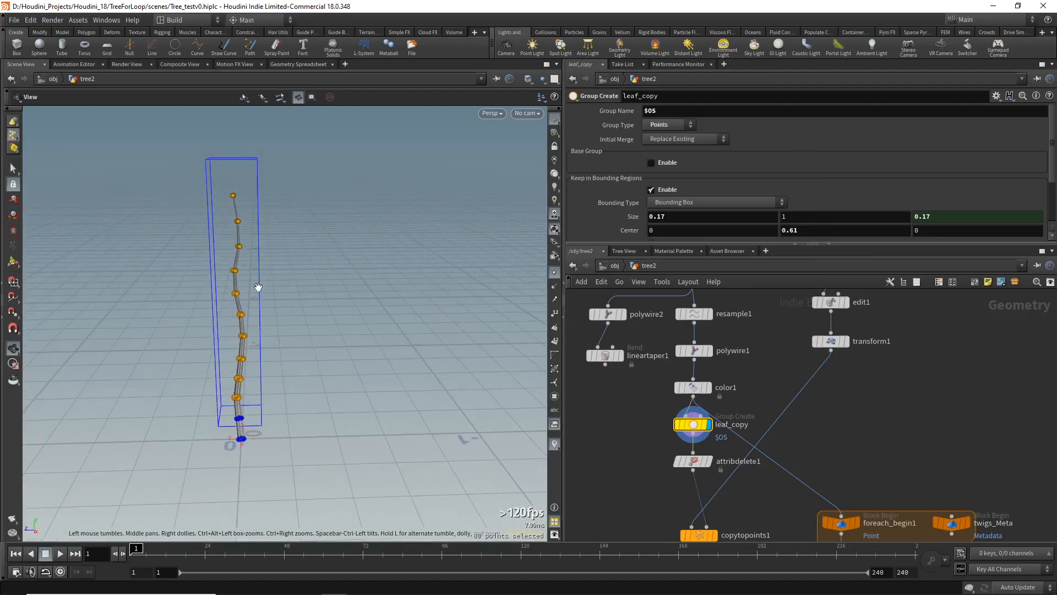
{"action": "left_click_drag", "start_coordinate": [247, 355], "coordinate": [237, 346]}
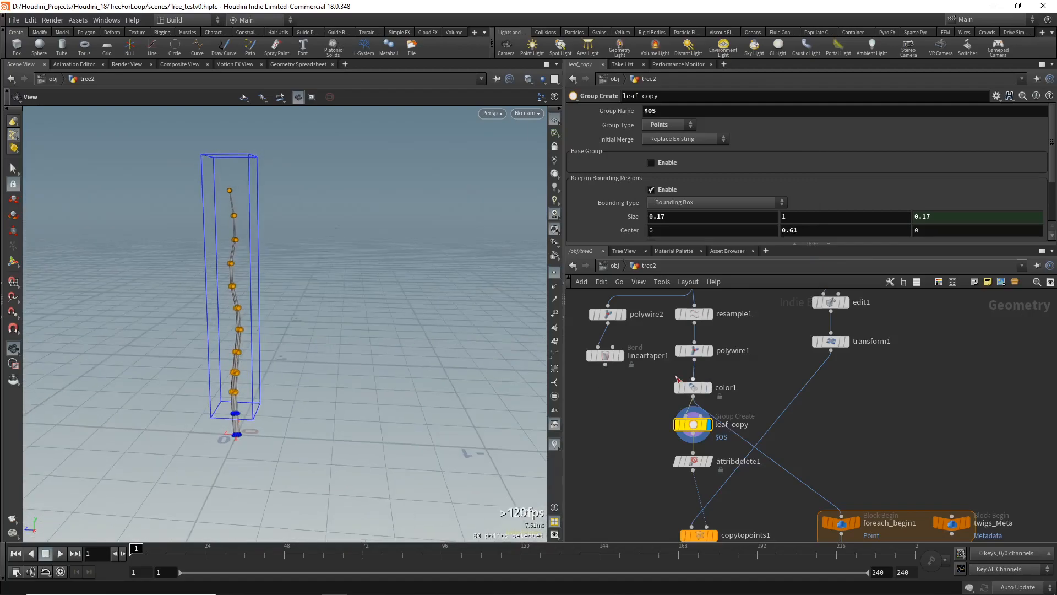
Check the groups offered for copytopoints1's Target Points
{"action": "scroll", "coordinate": [669, 461], "scroll_direction": "down", "scroll_amount": 3}
{"action": "left_click", "coordinate": [682, 475]}
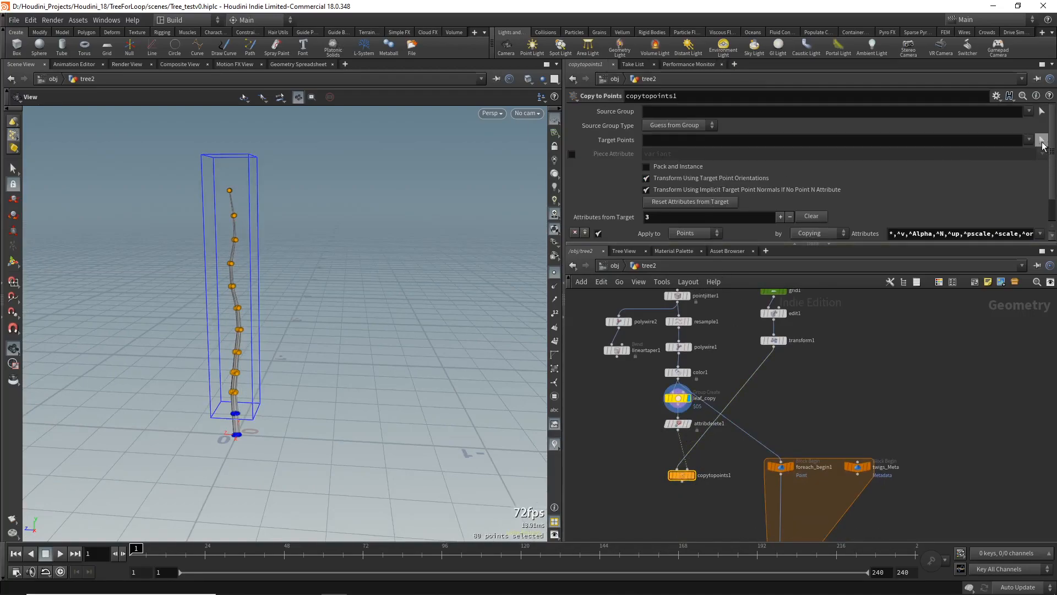
{"action": "left_click", "coordinate": [1028, 141]}
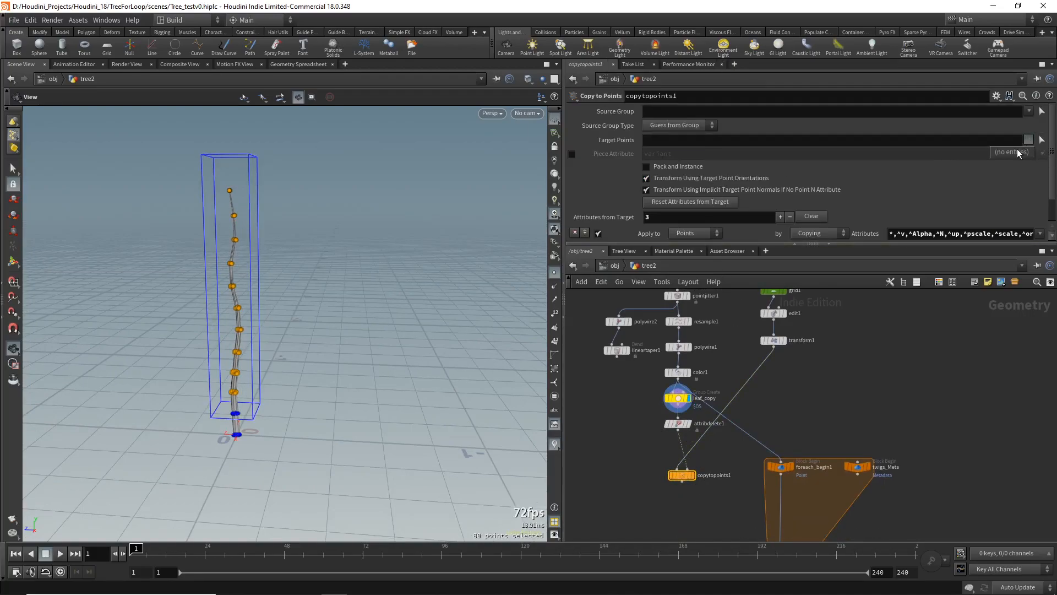
{"action": "left_click", "coordinate": [1019, 154]}
{"action": "mouse_move", "coordinate": [682, 481]}
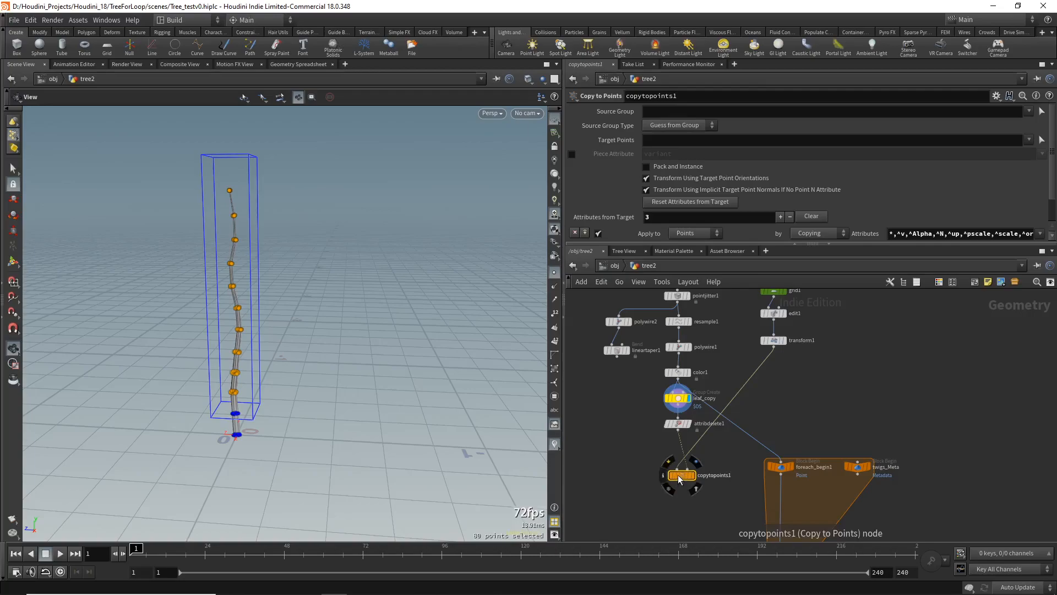
{"action": "left_click", "coordinate": [1028, 140]}
{"action": "left_click", "coordinate": [1006, 153]}
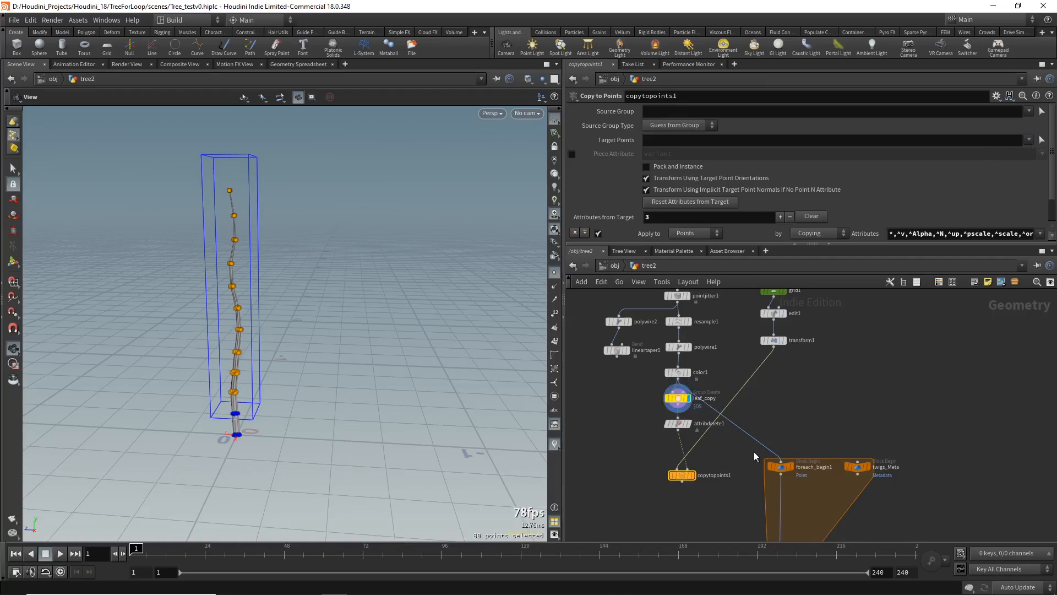
Enter "leaf copy" as copytopoints1's Target Points group and display that node's output
{"action": "left_click", "coordinate": [874, 141]}
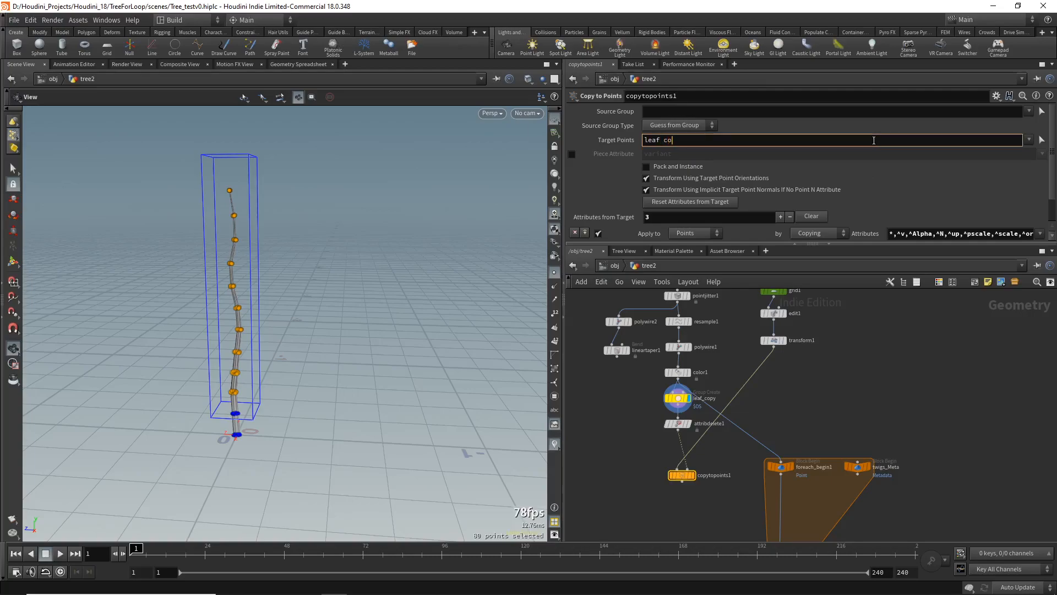
{"action": "key", "text": "Return"}
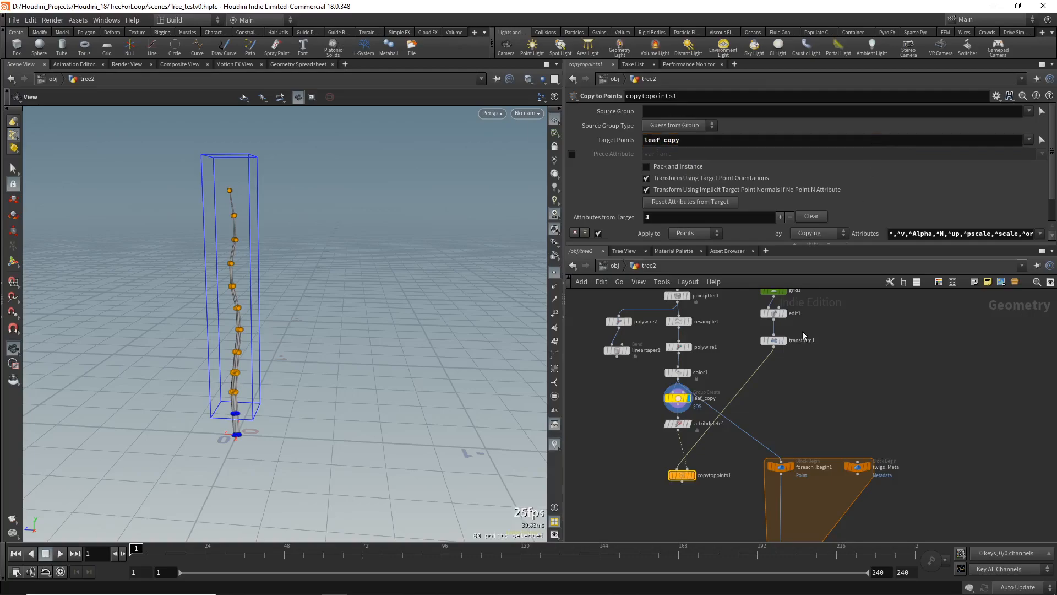
{"action": "left_click", "coordinate": [694, 477]}
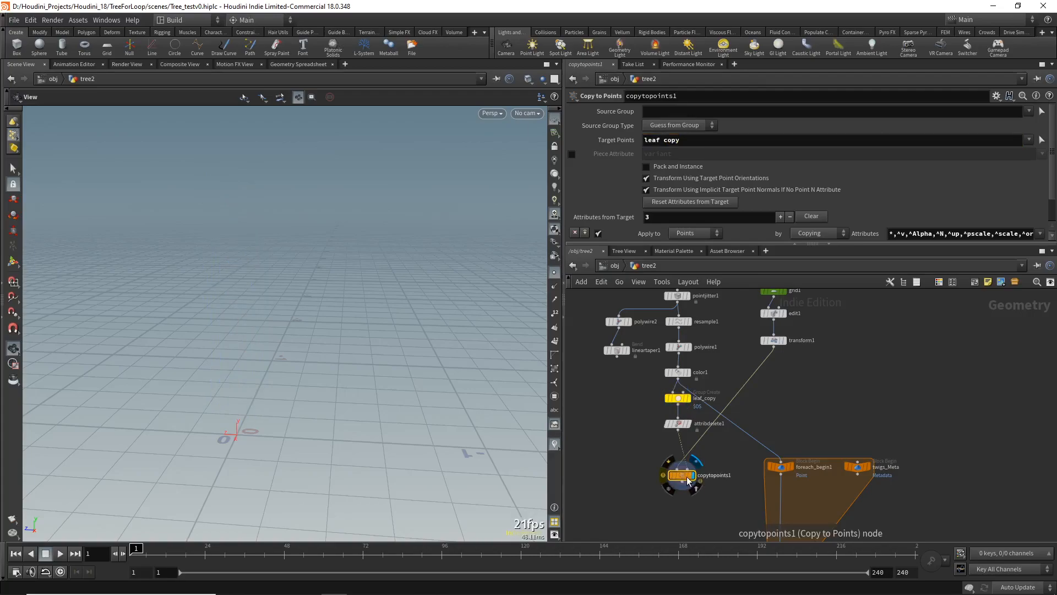
Try leaf_copy with an underscore as the Target Points group, inspect the copies, and clear the entry
{"action": "left_click", "coordinate": [663, 142]}
{"action": "key", "text": "BackSpace"}
{"action": "type", "text": "_"}
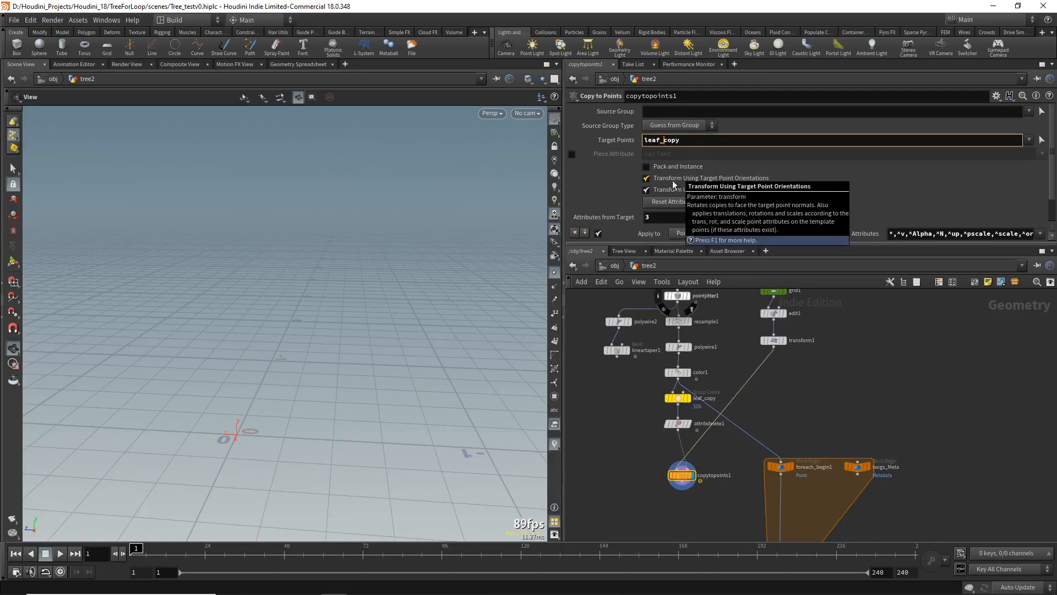
{"action": "key", "text": "Return"}
{"action": "left_click_drag", "start_coordinate": [390, 288], "coordinate": [320, 378]}
{"action": "double_click", "coordinate": [666, 140]}
{"action": "key", "text": "BackSpace"}
{"action": "key", "text": "Return"}
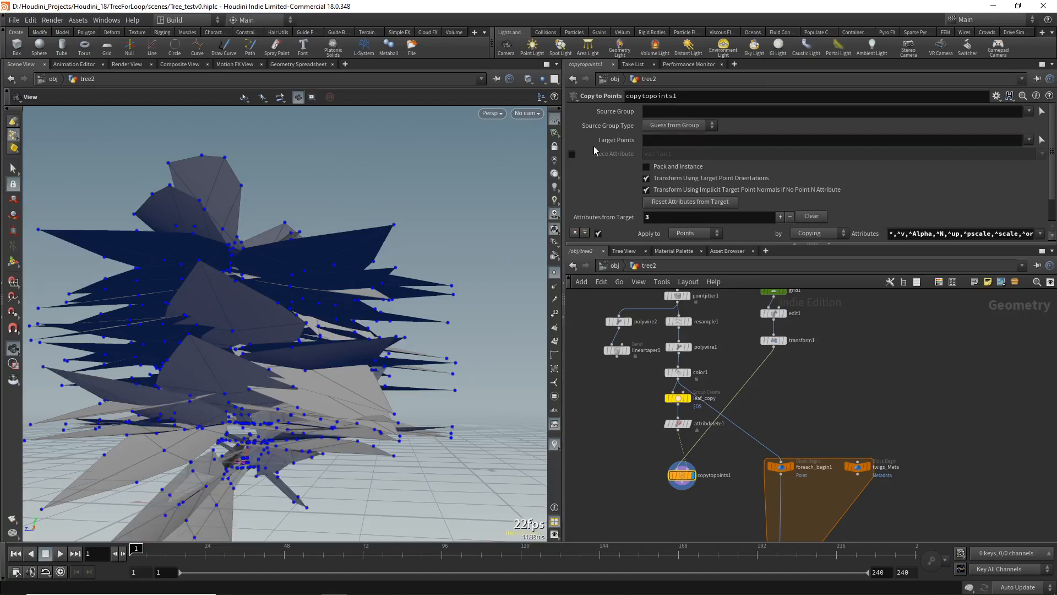
Limit copytopoints1's Target Points to the existing leaf_copy group and inspect the copied leaves
{"action": "left_click", "coordinate": [1029, 139]}
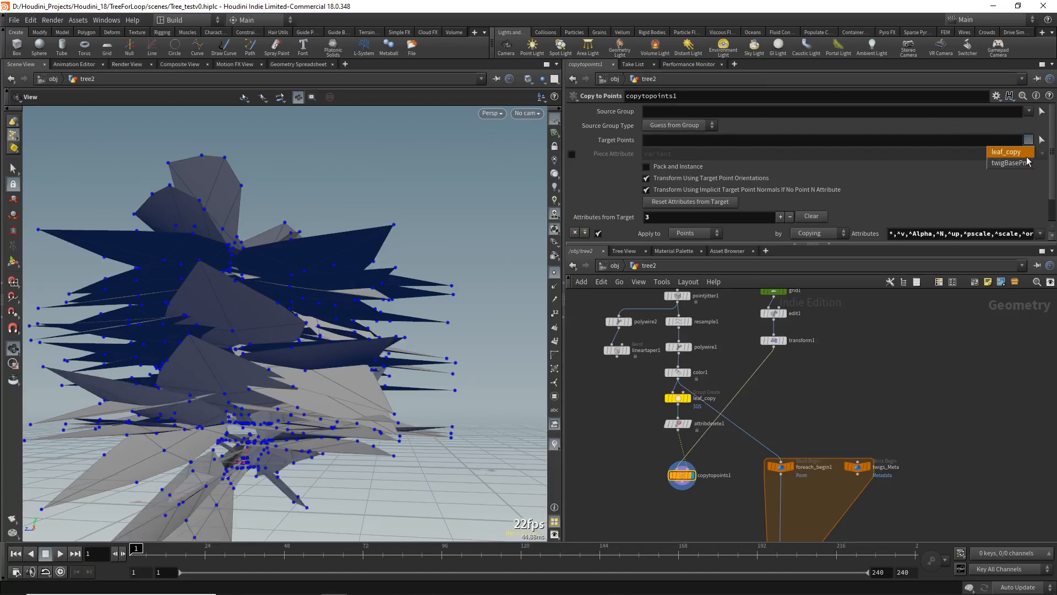
{"action": "left_click", "coordinate": [1005, 152]}
{"action": "left_click_drag", "start_coordinate": [241, 447], "coordinate": [215, 378]}
{"action": "right_click_drag", "start_coordinate": [214, 378], "coordinate": [232, 354]}
{"action": "middle_click_drag", "start_coordinate": [232, 354], "coordinate": [268, 368]}
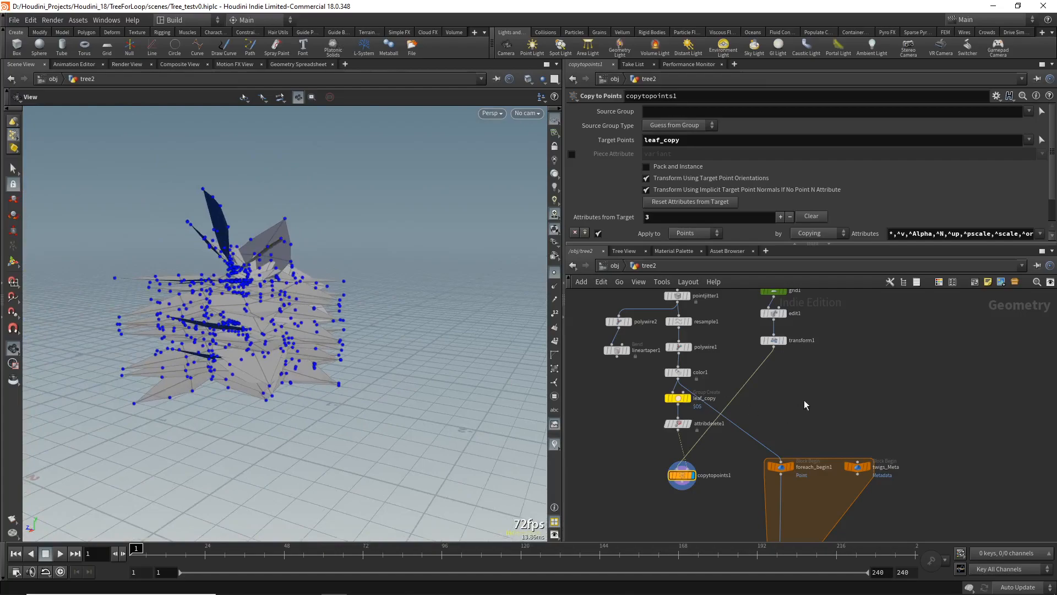
Hide the point display and set transform1's Uniform Scale to 0.1 to shrink the copied leaves
{"action": "left_click", "coordinate": [774, 340]}
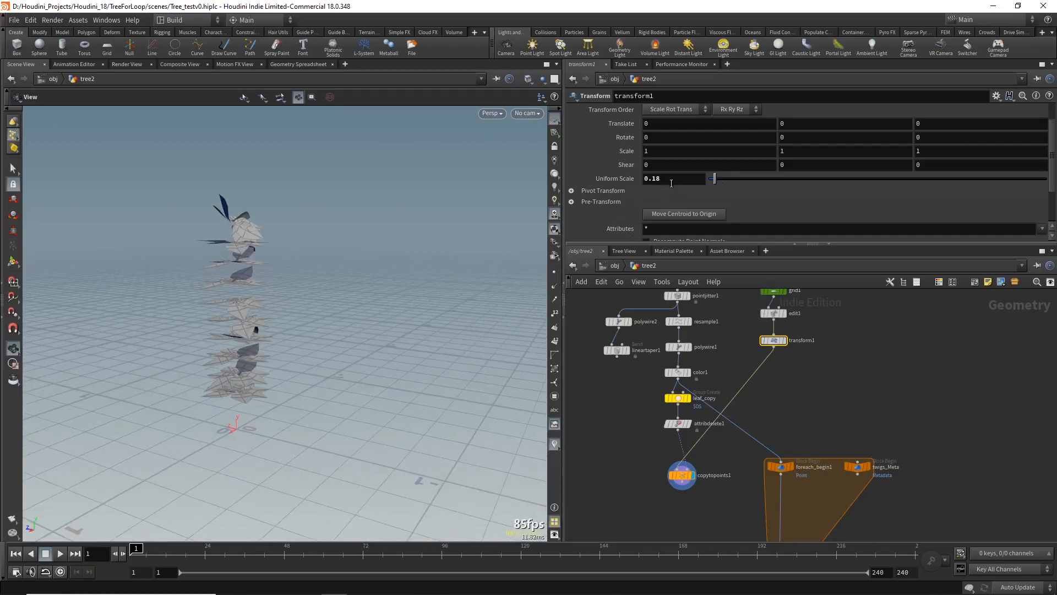
{"action": "key", "text": "Return"}
{"action": "left_click_drag", "start_coordinate": [197, 361], "coordinate": [221, 445]}
{"action": "right_click_drag", "start_coordinate": [236, 184], "coordinate": [246, 276]}
{"action": "left_click_drag", "start_coordinate": [247, 278], "coordinate": [232, 293]}
{"action": "left_click_drag", "start_coordinate": [232, 188], "coordinate": [283, 204]}
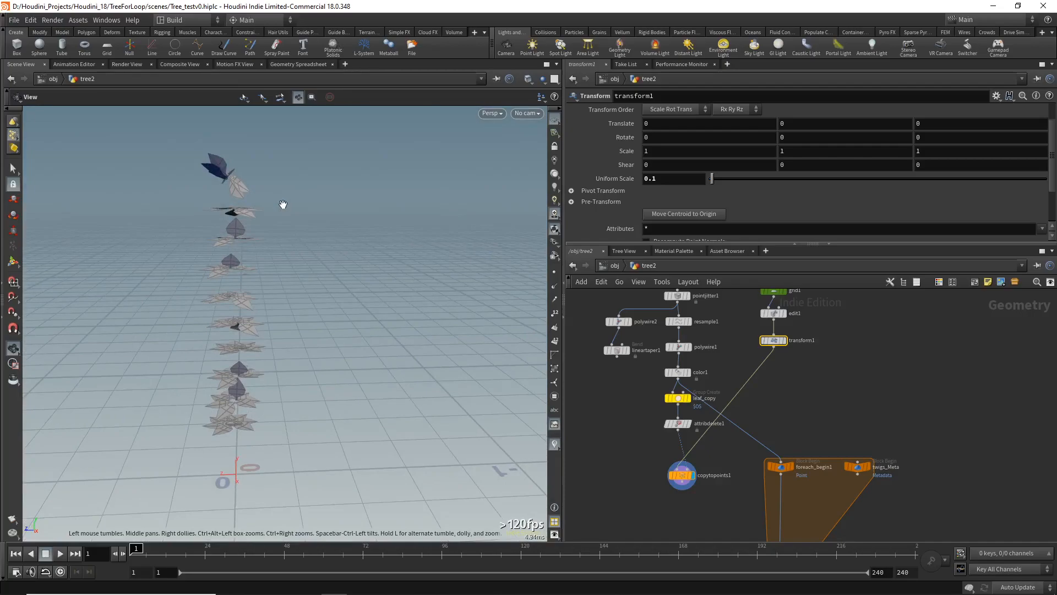
{"action": "middle_click_drag", "start_coordinate": [782, 400], "coordinate": [775, 447]}
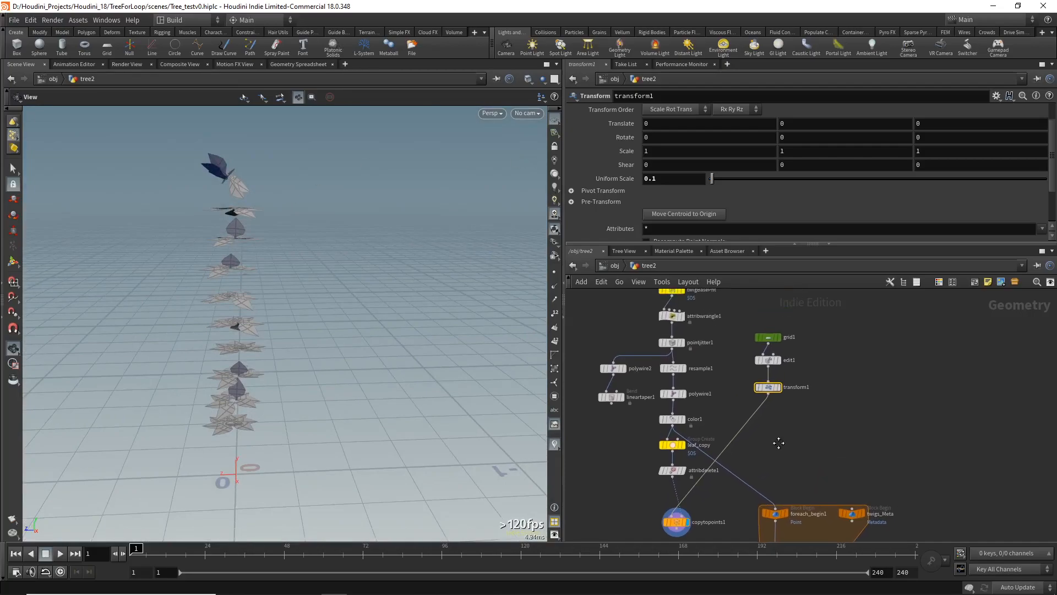
Try feeding the leaf_copy group node from lineartaper1 instead of color1
{"action": "left_click", "coordinate": [769, 361]}
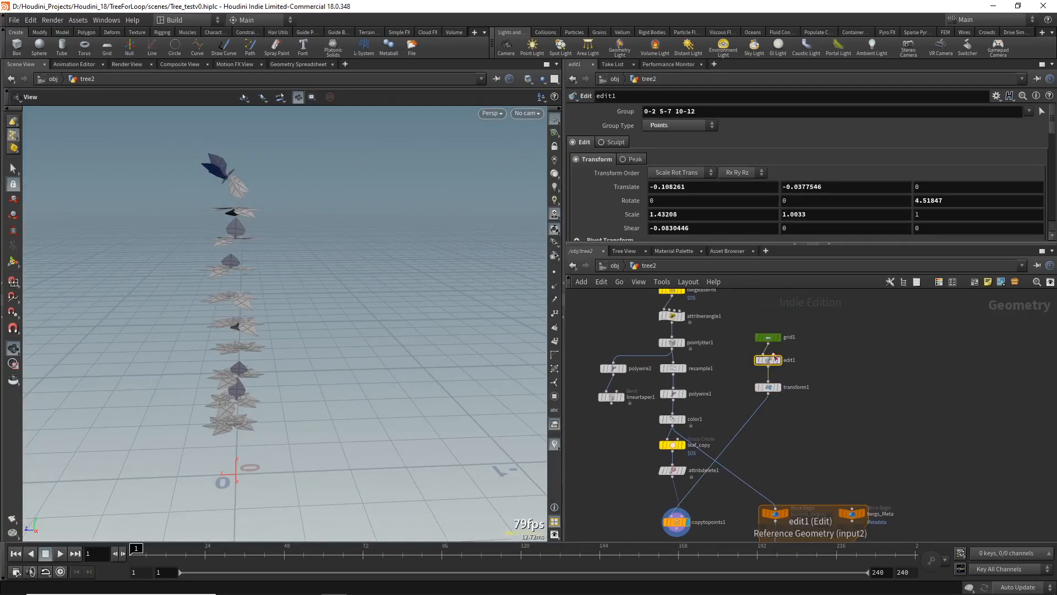
{"action": "middle_click_drag", "start_coordinate": [784, 442], "coordinate": [840, 418]}
{"action": "middle_click_drag", "start_coordinate": [779, 387], "coordinate": [772, 428]}
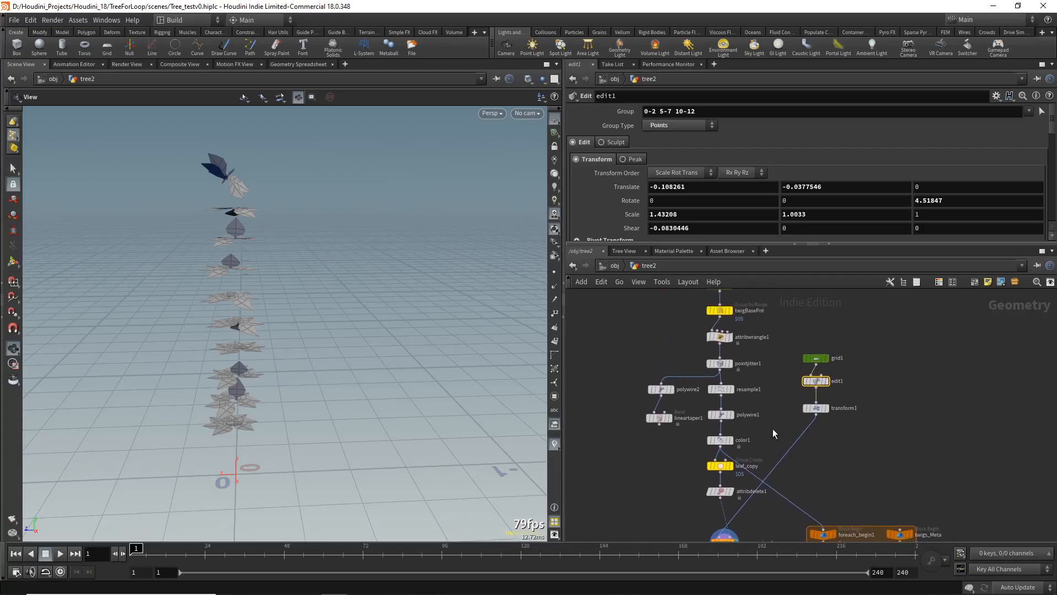
{"action": "mouse_move", "coordinate": [773, 389]}
{"action": "middle_mouse_down"}
{"action": "mouse_move", "coordinate": [773, 406]}
{"action": "mouse_move", "coordinate": [767, 392]}
{"action": "middle_mouse_up"}
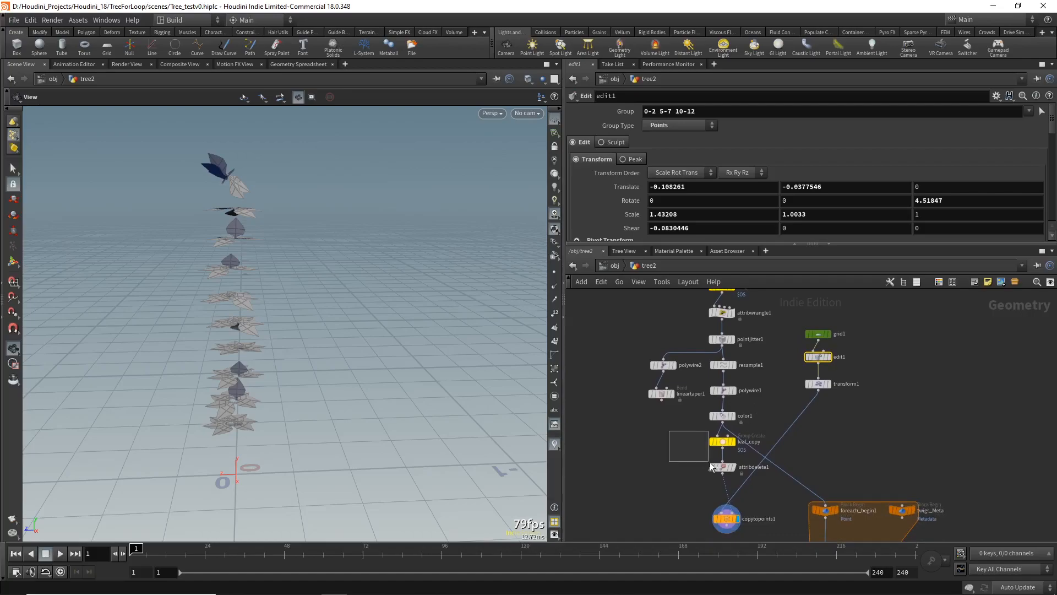
{"action": "left_click_drag", "start_coordinate": [714, 464], "coordinate": [714, 467]}
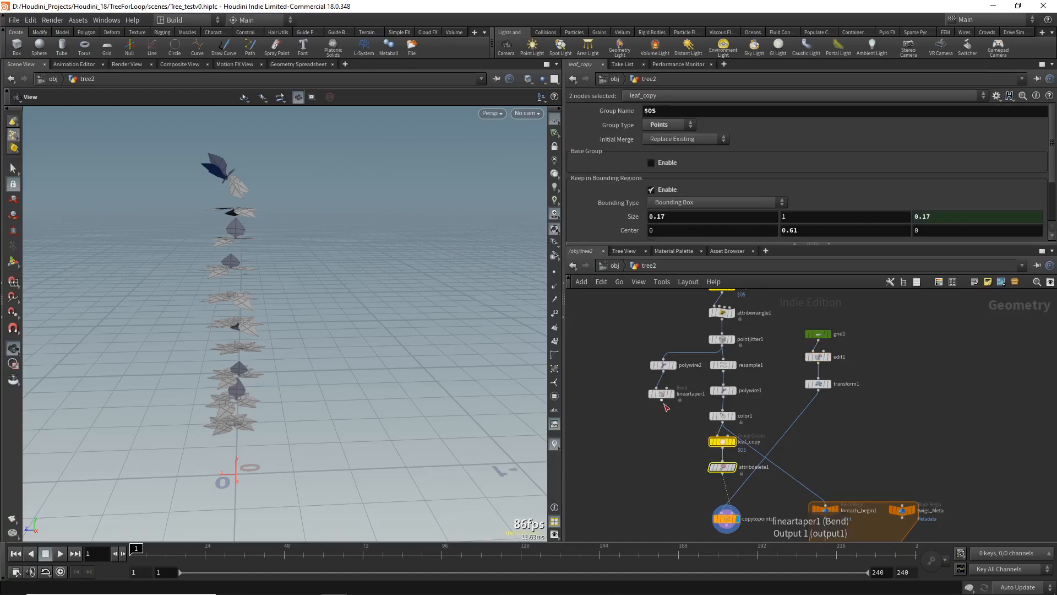
{"action": "left_click", "coordinate": [689, 427]}
{"action": "left_click", "coordinate": [699, 431]}
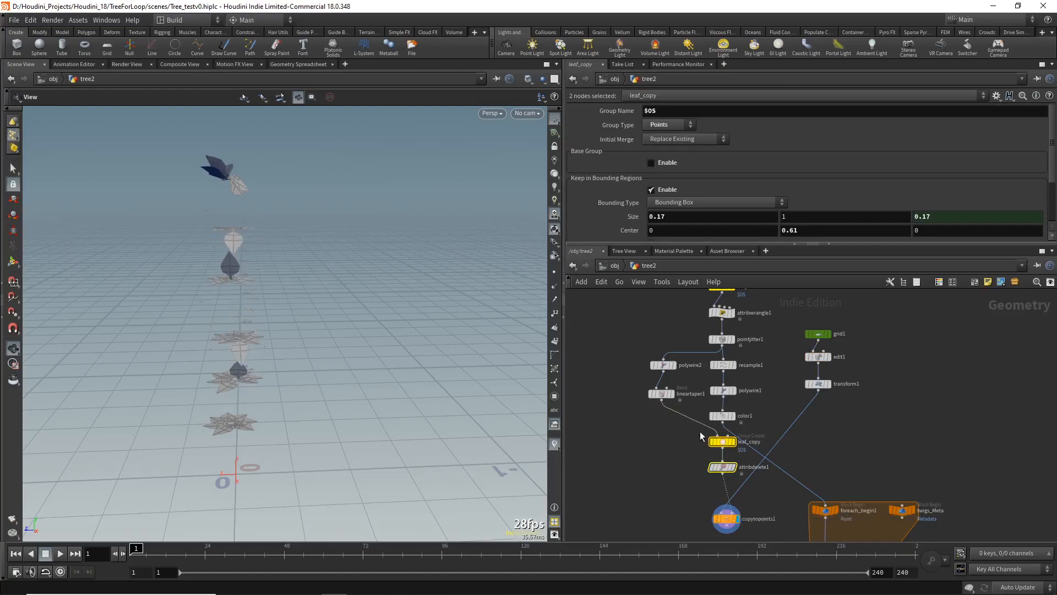
Reconnect color1's output to leaf_copy's input and inspect the copied leaves
{"action": "left_click_drag", "start_coordinate": [330, 327], "coordinate": [368, 365]}
{"action": "left_click", "coordinate": [726, 422]}
{"action": "left_click", "coordinate": [722, 435]}
{"action": "left_click_drag", "start_coordinate": [305, 327], "coordinate": [340, 318]}
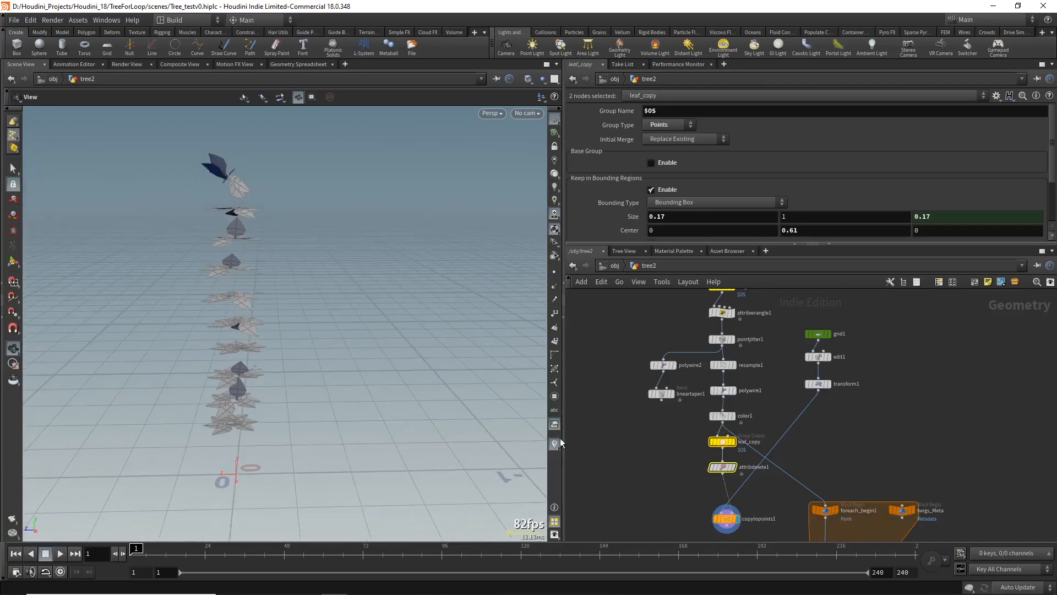
Compare the leaf copies again by wiring lineartaper1 into leaf_copy, and restore the color1 connection
{"action": "scroll", "coordinate": [636, 425], "scroll_direction": "up", "scroll_amount": 2}
{"action": "middle_click_drag", "start_coordinate": [644, 465], "coordinate": [669, 424]}
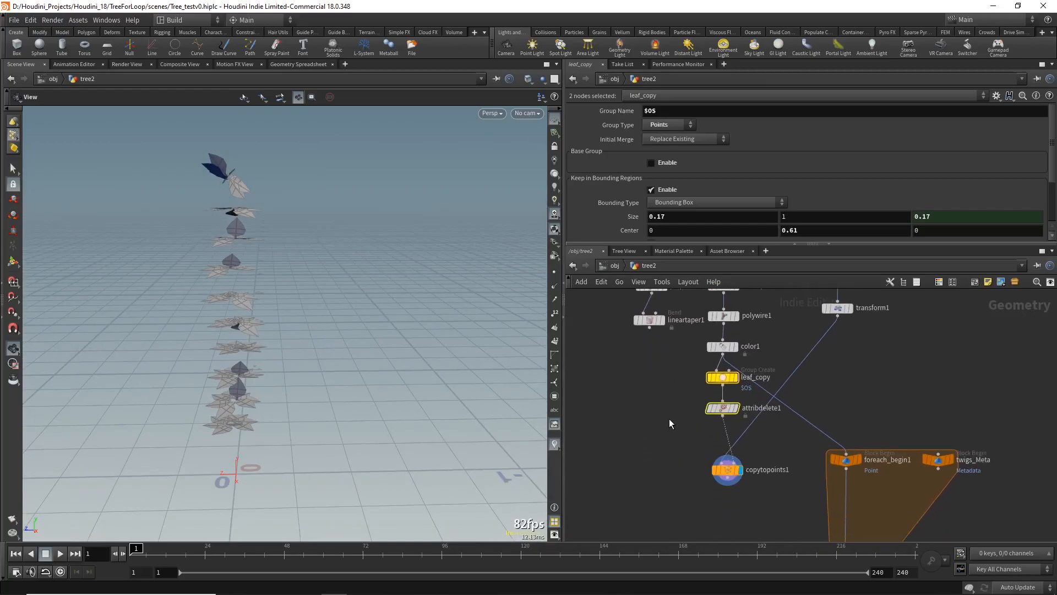
{"action": "left_click", "coordinate": [651, 329]}
{"action": "left_click", "coordinate": [721, 374]}
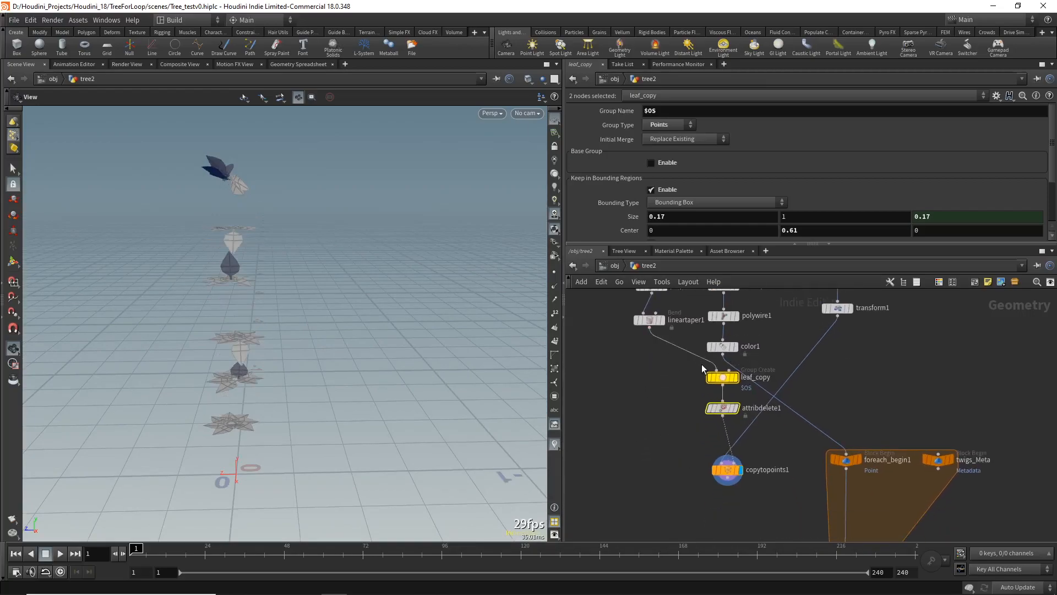
{"action": "mouse_move", "coordinate": [733, 364]}
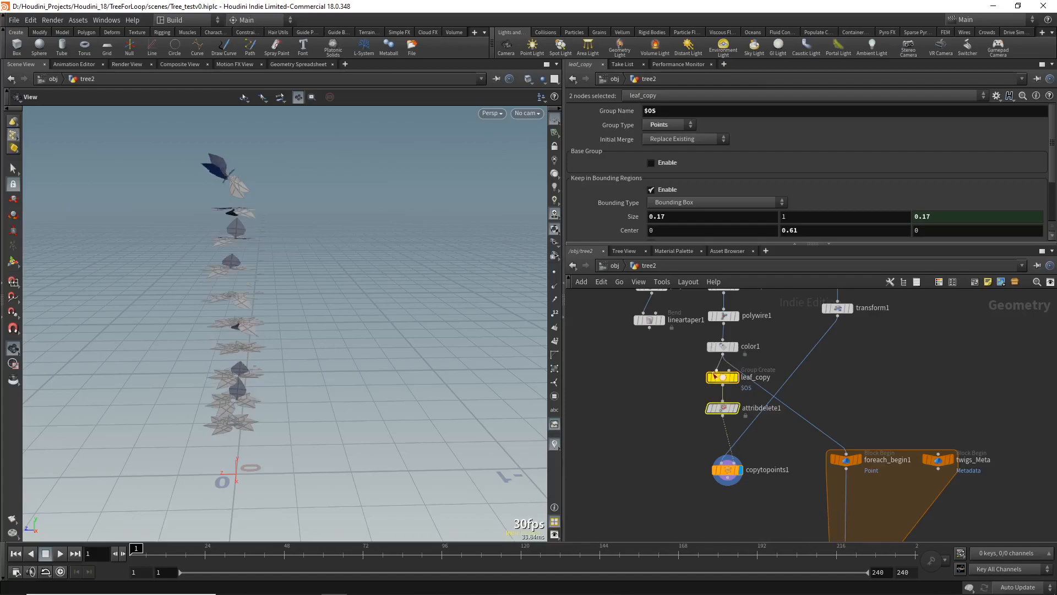
{"action": "left_click_drag", "start_coordinate": [138, 344], "coordinate": [193, 354]}
Move copytopoints1 nearer the for-each block and connect attribdelete1's output to foreach_begin1
{"action": "scroll", "coordinate": [673, 474], "scroll_direction": "down", "scroll_amount": 3}
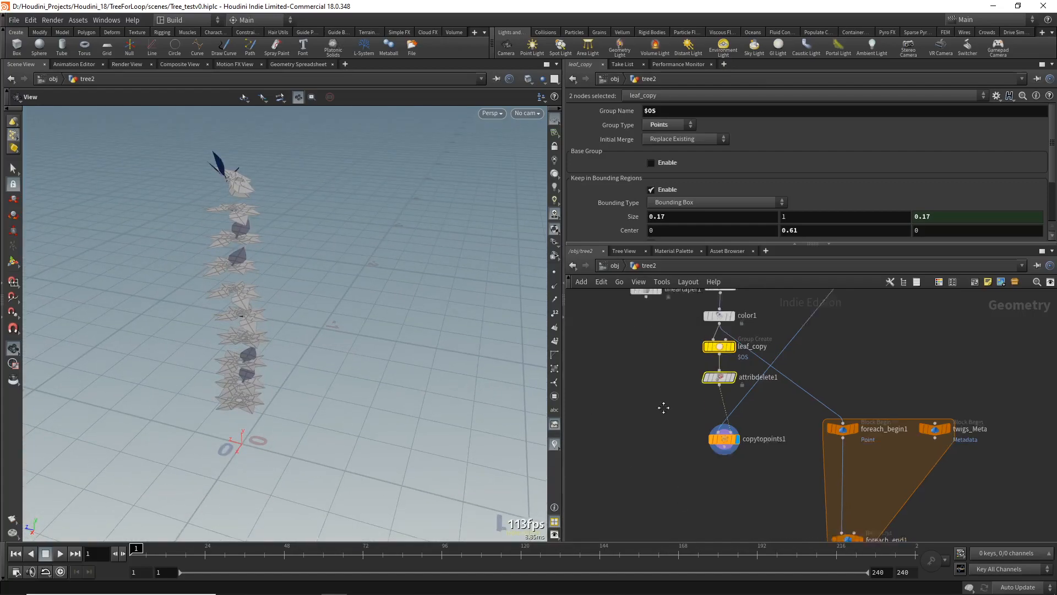
{"action": "left_click_drag", "start_coordinate": [688, 410], "coordinate": [719, 441]}
{"action": "scroll", "coordinate": [689, 424], "scroll_direction": "up", "scroll_amount": 2}
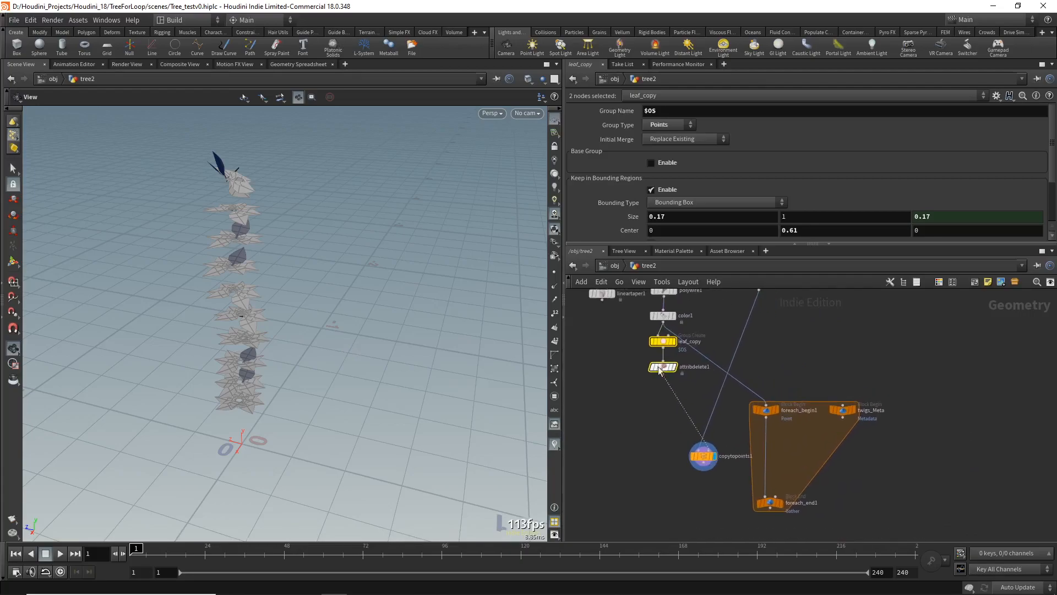
{"action": "left_click", "coordinate": [665, 376]}
{"action": "key", "text": "Escape"}
{"action": "left_click", "coordinate": [667, 370]}
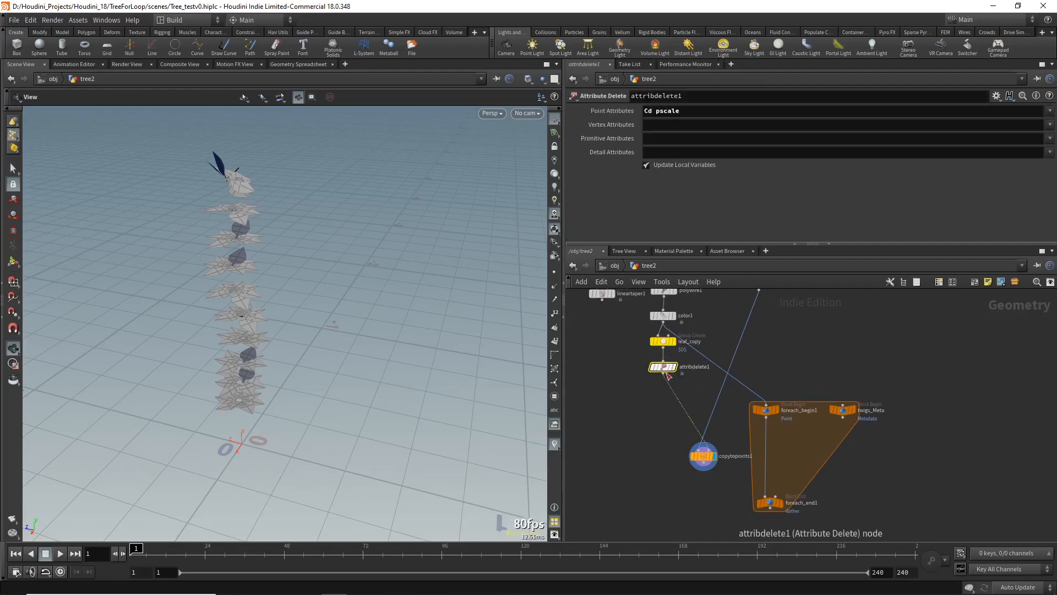
{"action": "left_click", "coordinate": [665, 376]}
{"action": "left_click", "coordinate": [766, 404]}
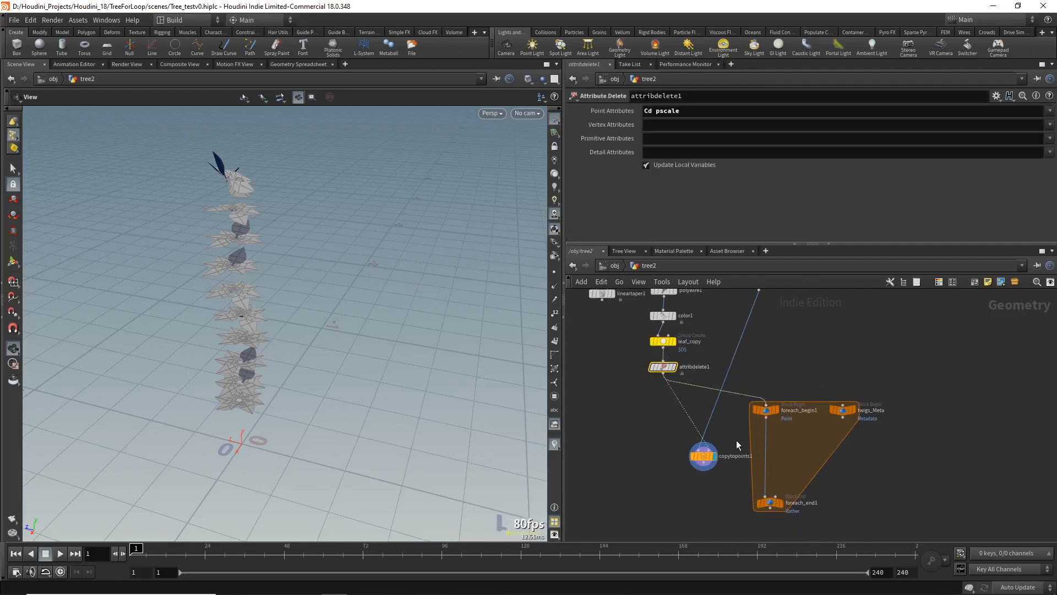
Wire foreach_begin1 into copytopoints1's target points and copytopoints1 into foreach_end1, and display foreach_end1's leaves
{"action": "left_click", "coordinate": [765, 416]}
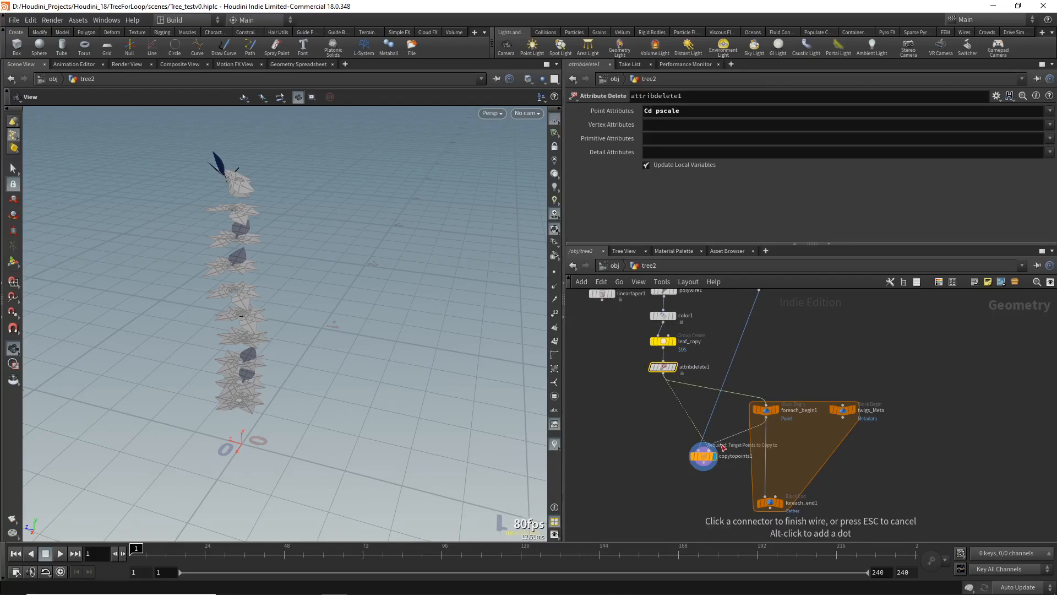
{"action": "left_click", "coordinate": [722, 446]}
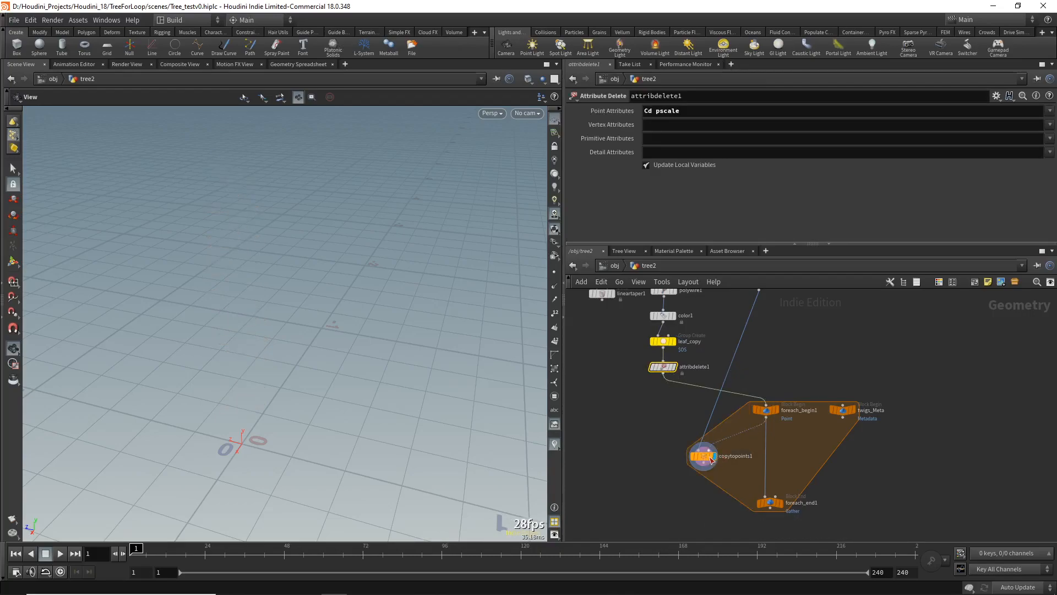
{"action": "left_click_drag", "start_coordinate": [712, 459], "coordinate": [731, 458]}
{"action": "left_click", "coordinate": [722, 463]}
{"action": "left_click", "coordinate": [760, 490]}
{"action": "left_click", "coordinate": [780, 502]}
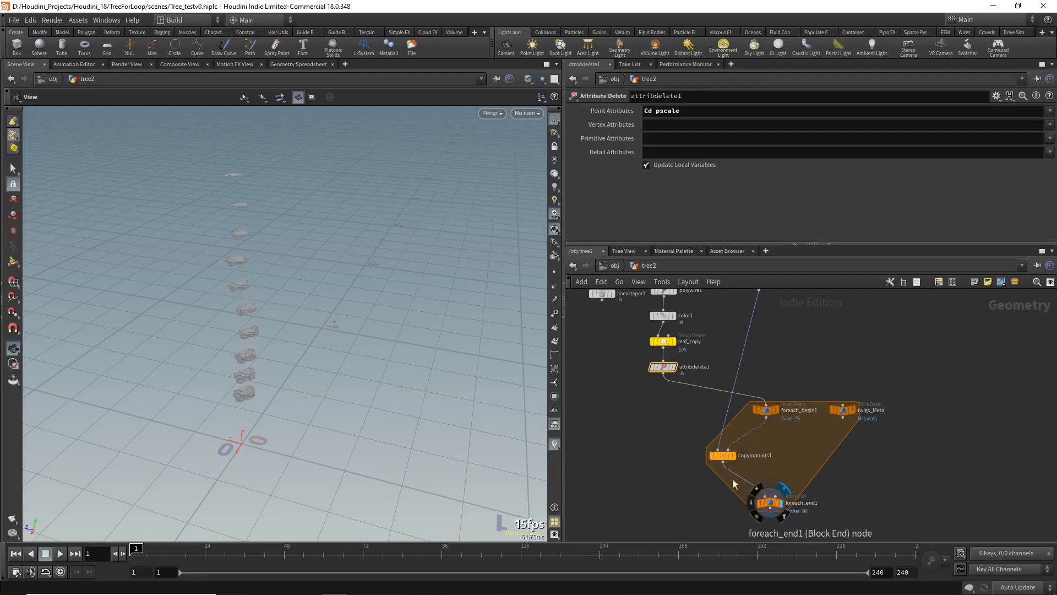
{"action": "left_click_drag", "start_coordinate": [255, 335], "coordinate": [222, 250]}
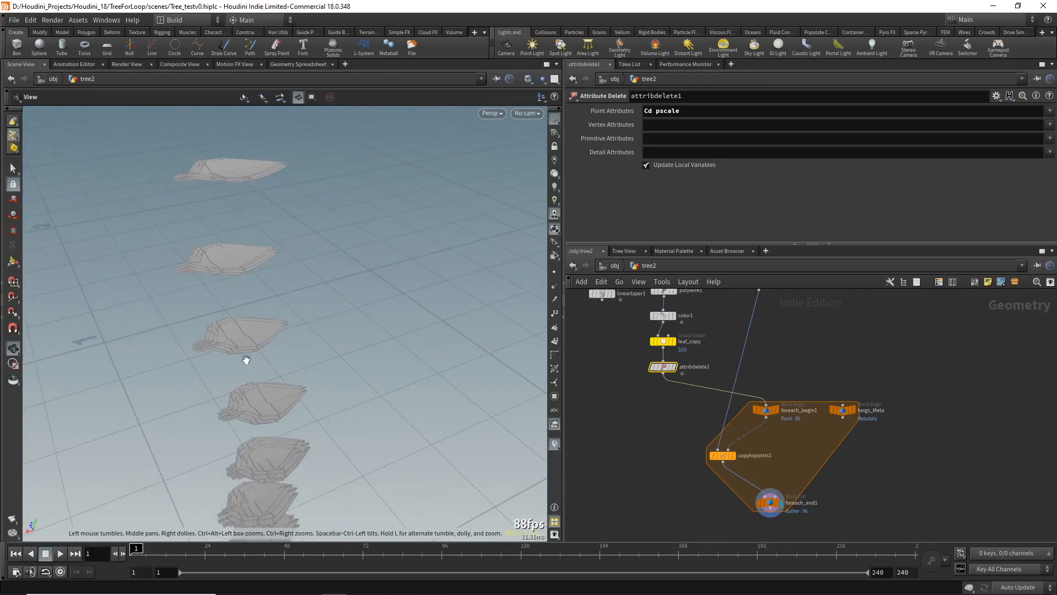
{"action": "mouse_move", "coordinate": [242, 399]}
{"action": "right_mouse_down"}
{"action": "mouse_move", "coordinate": [222, 515]}
{"action": "mouse_move", "coordinate": [247, 397]}
{"action": "right_mouse_up"}
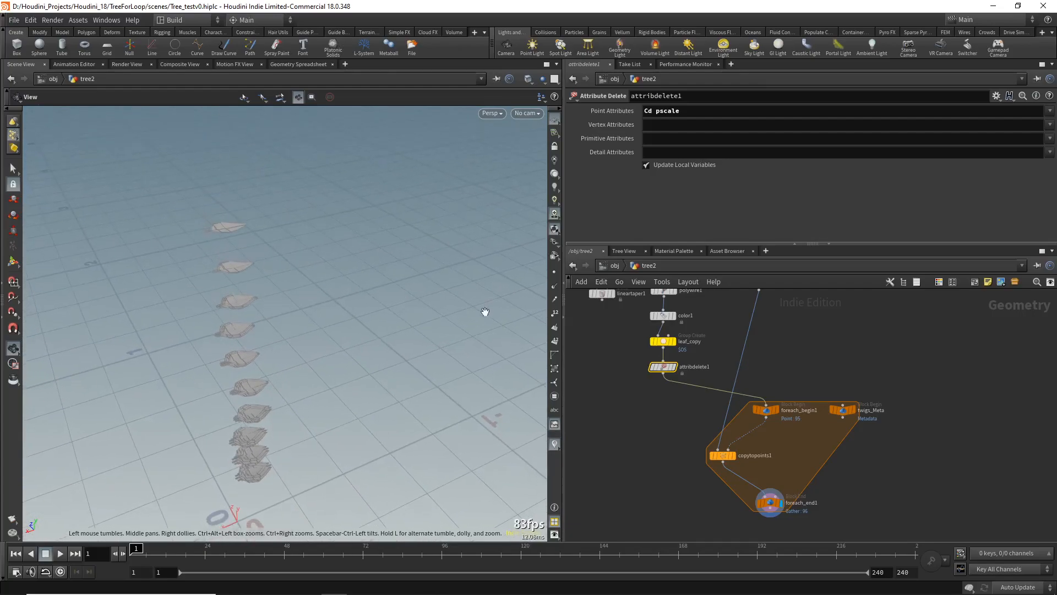
Move transform1 down closer to the for-each block and check the twigs_Meta node's parameters
{"action": "middle_click_drag", "start_coordinate": [772, 349], "coordinate": [772, 390]}
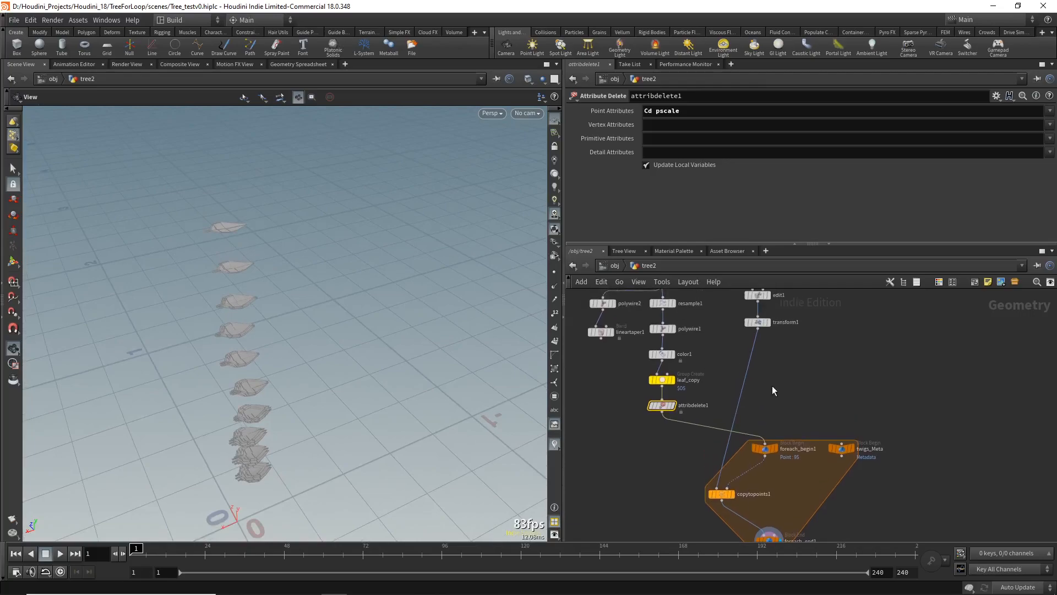
{"action": "left_click_drag", "start_coordinate": [756, 325], "coordinate": [748, 366]}
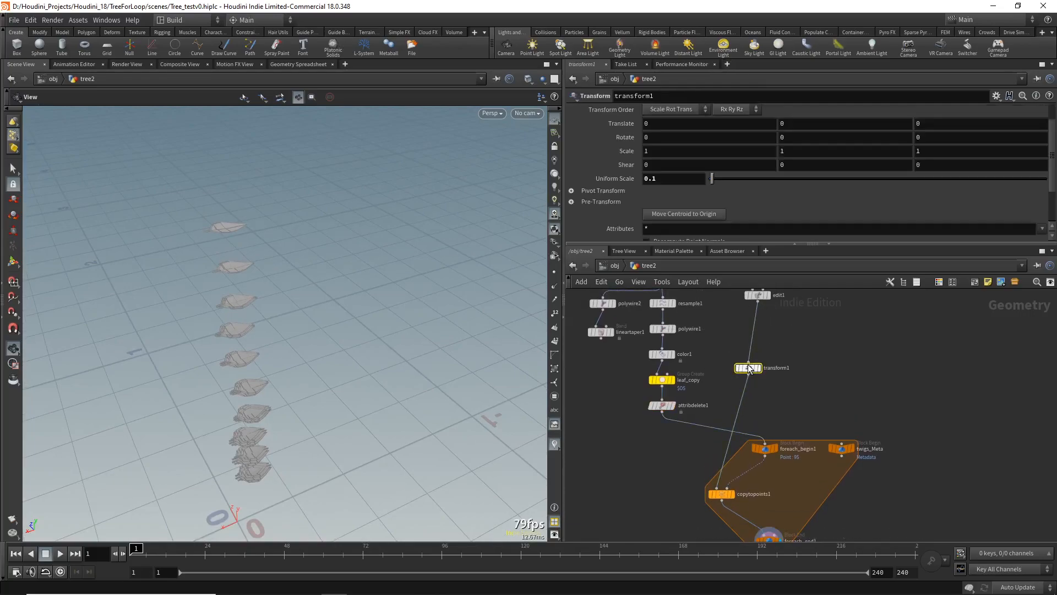
{"action": "left_click", "coordinate": [843, 448]}
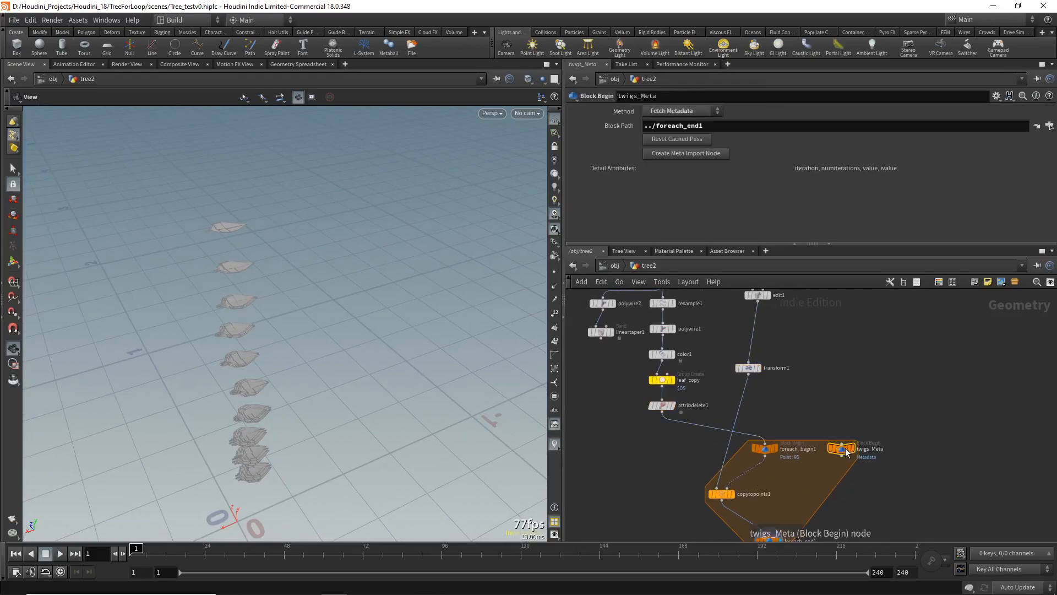
{"action": "left_click", "coordinate": [748, 371]}
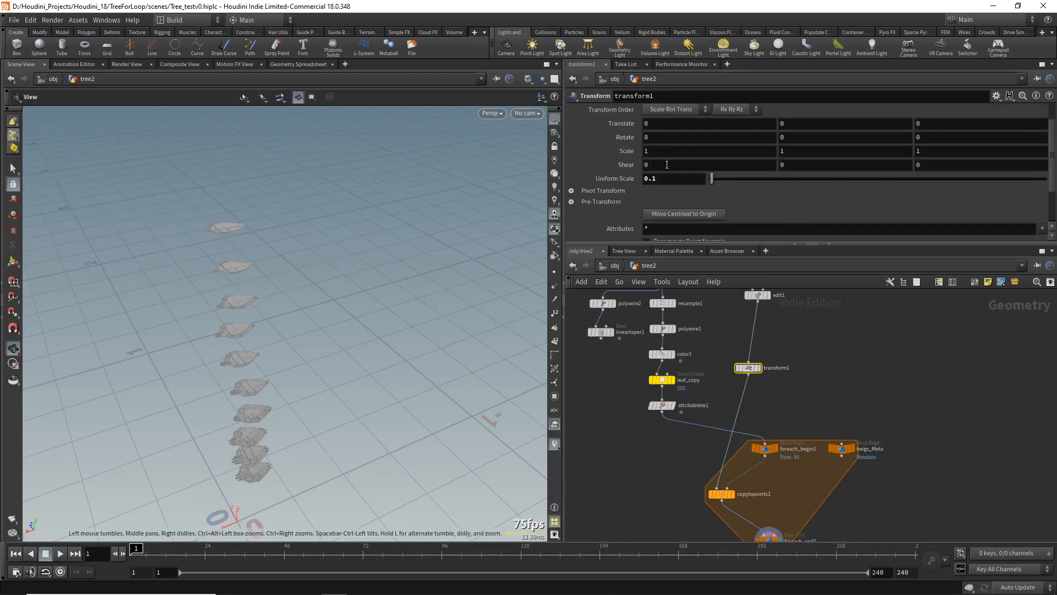
Try out a different Y rotation on transform1 and undo the change
{"action": "middle_click_drag", "start_coordinate": [672, 138], "coordinate": [820, 122]}
{"action": "key", "text": "ctrl+z"}
{"action": "key", "text": "ctrl+z"}
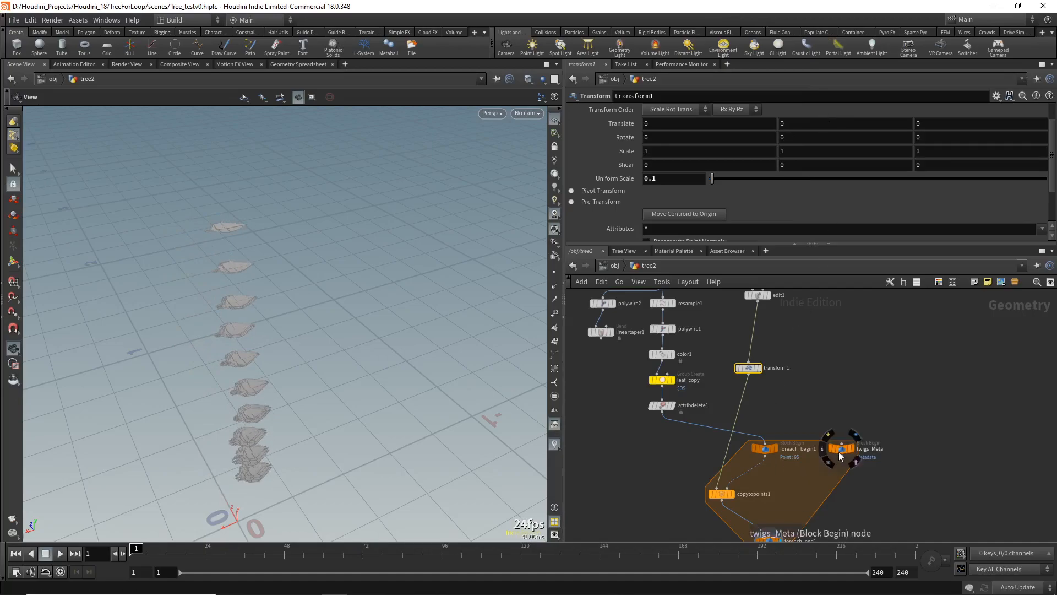
Link transform1's Y rotation to the global iteration attribute of twigs_Meta through a scene data reference
{"action": "right_click", "coordinate": [800, 140]}
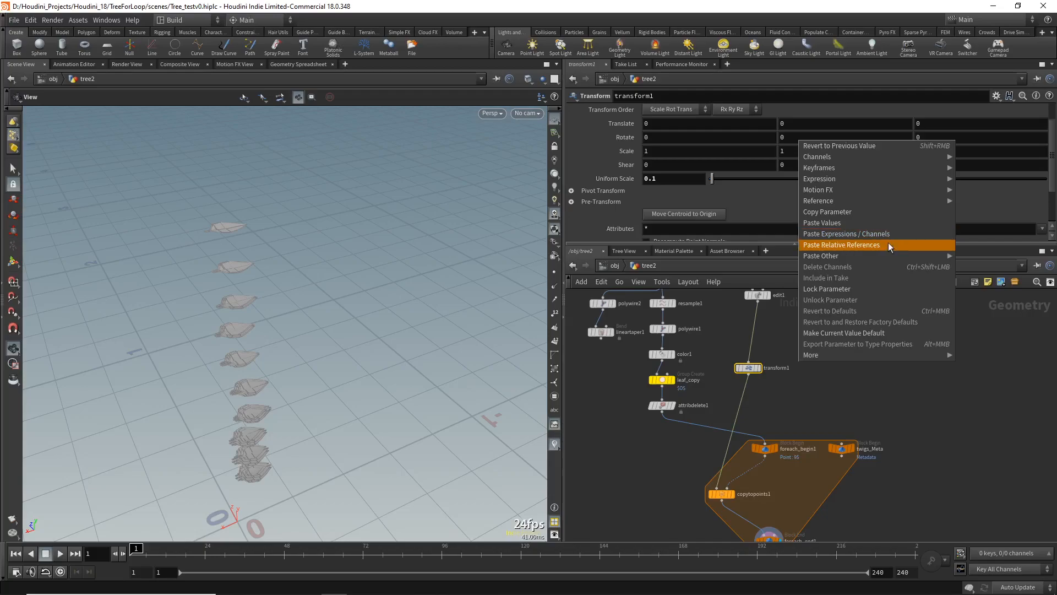
{"action": "mouse_move", "coordinate": [851, 180]}
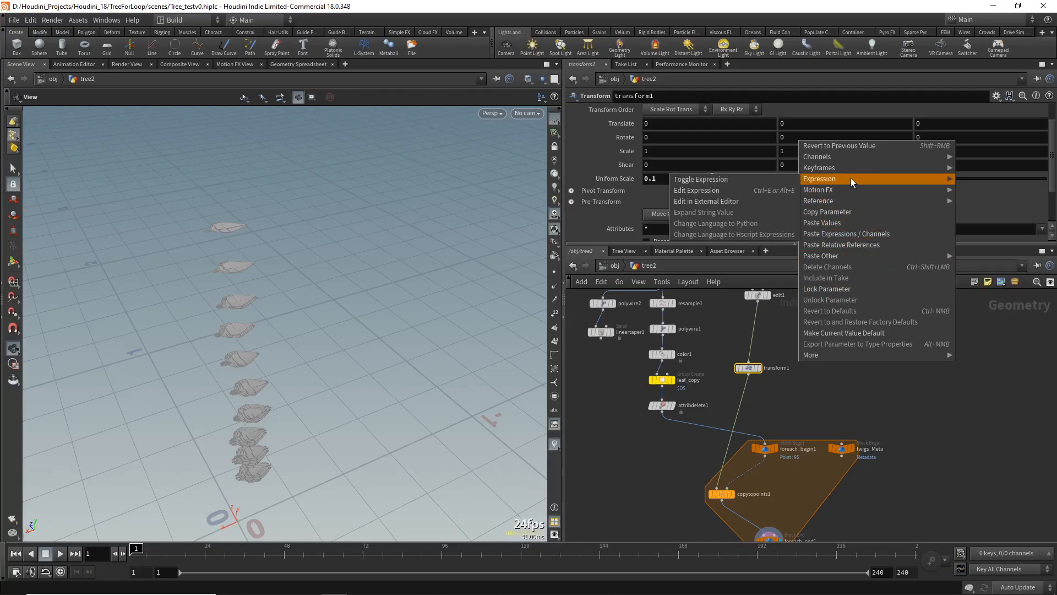
{"action": "mouse_move", "coordinate": [844, 158]}
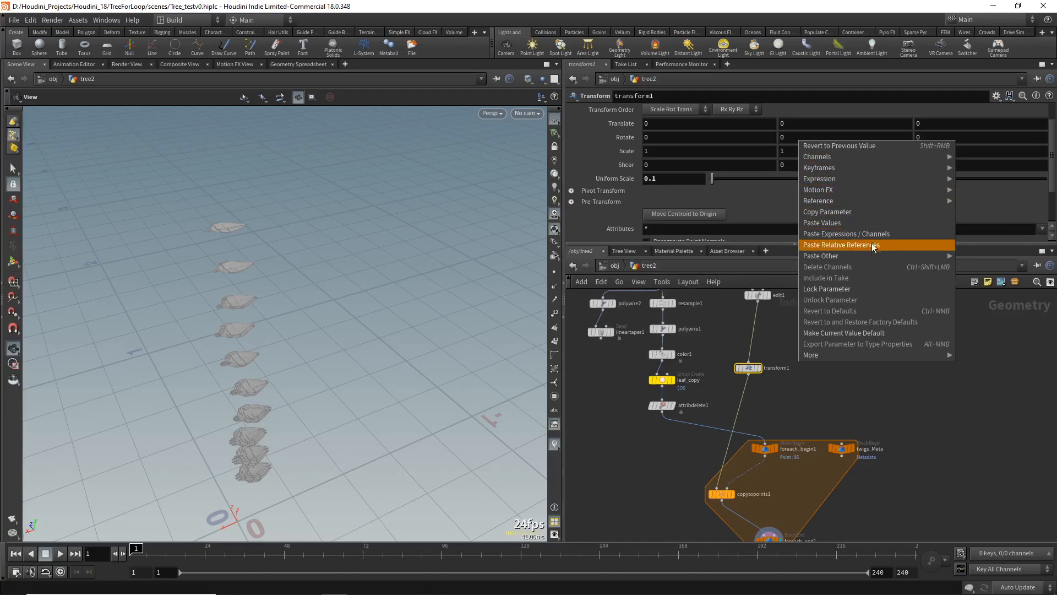
{"action": "mouse_move", "coordinate": [870, 254]}
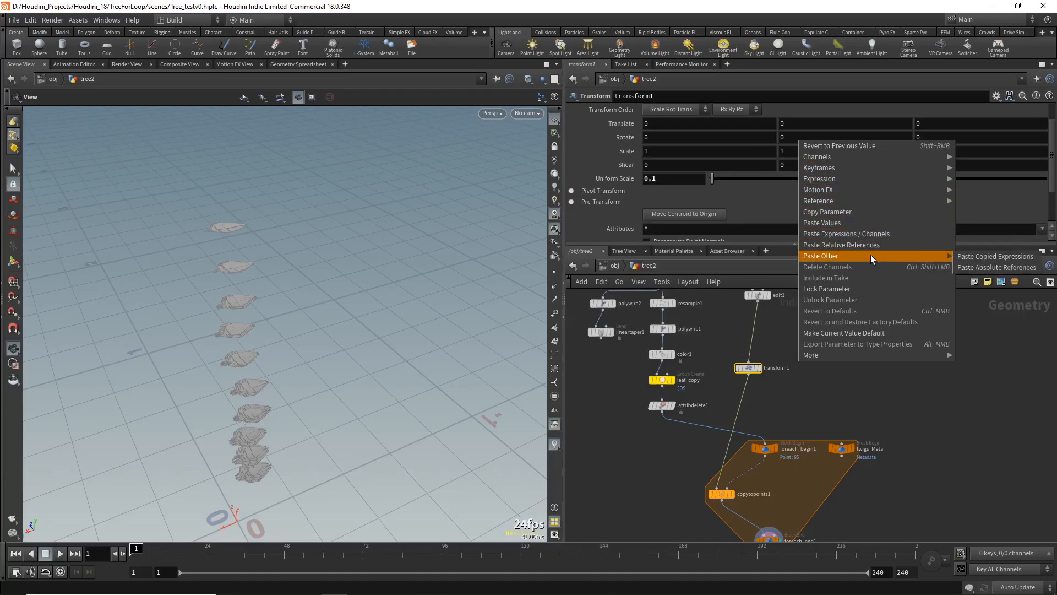
{"action": "mouse_move", "coordinate": [848, 201]}
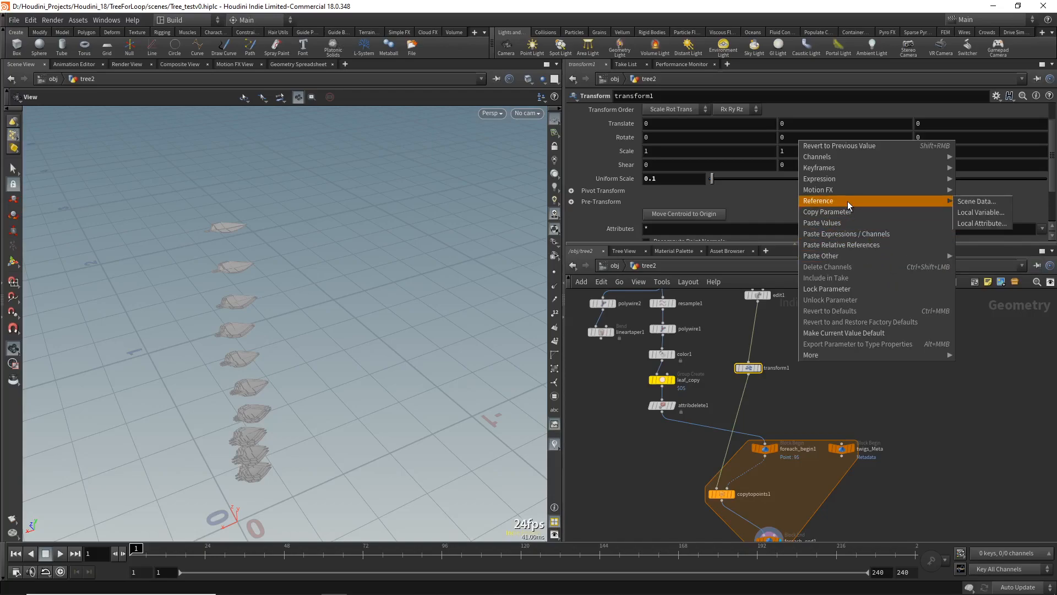
{"action": "left_click", "coordinate": [972, 202]}
{"action": "left_click_drag", "start_coordinate": [964, 82], "coordinate": [431, 155]}
{"action": "left_click", "coordinate": [842, 450]}
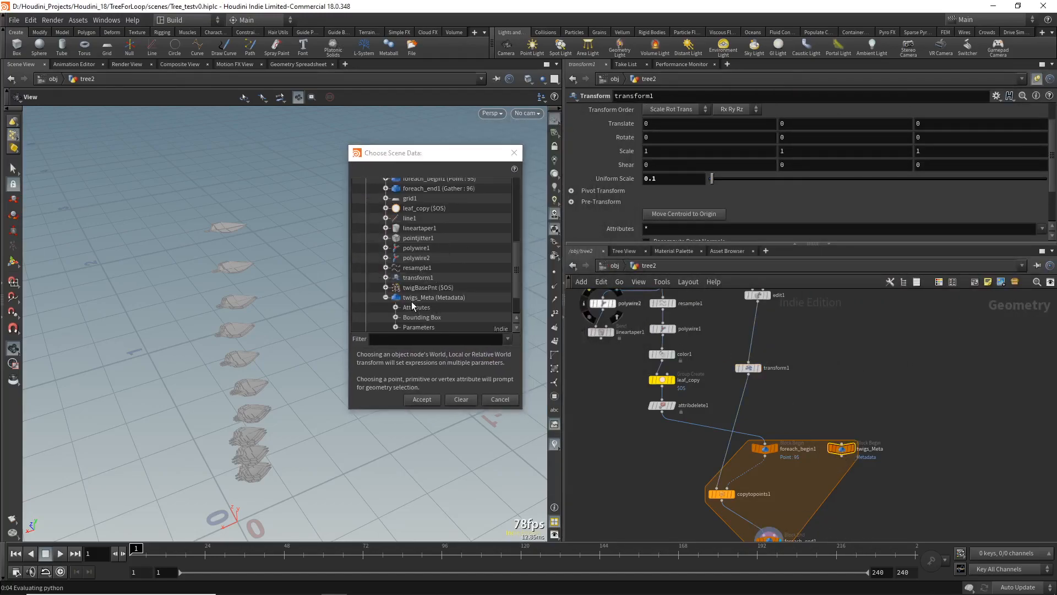
{"action": "scroll", "coordinate": [424, 302], "scroll_direction": "down", "scroll_amount": 1}
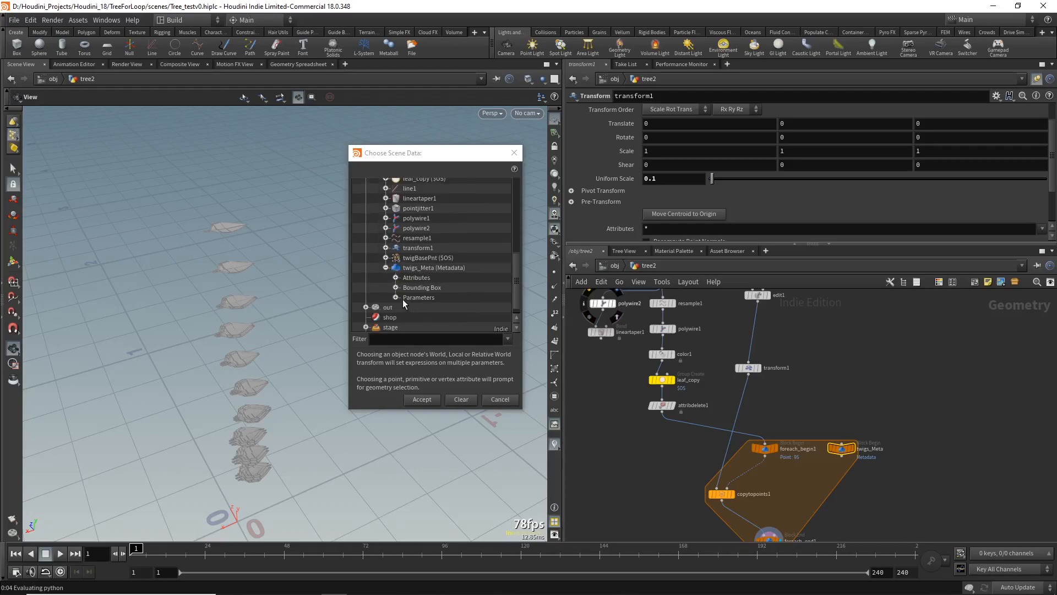
{"action": "left_click", "coordinate": [395, 277]}
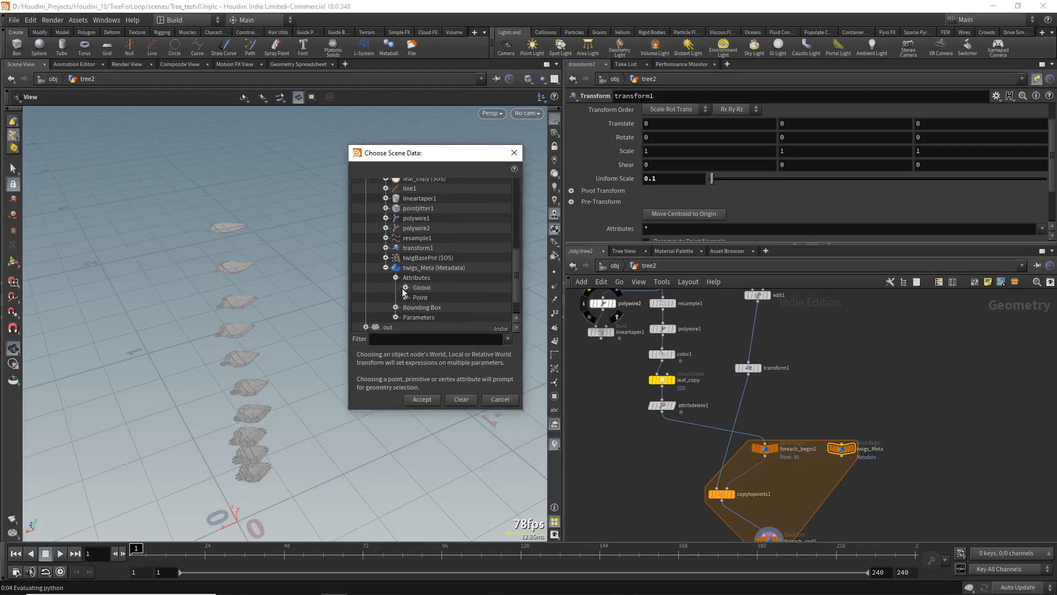
{"action": "left_click", "coordinate": [406, 287]}
{"action": "left_click", "coordinate": [445, 297]}
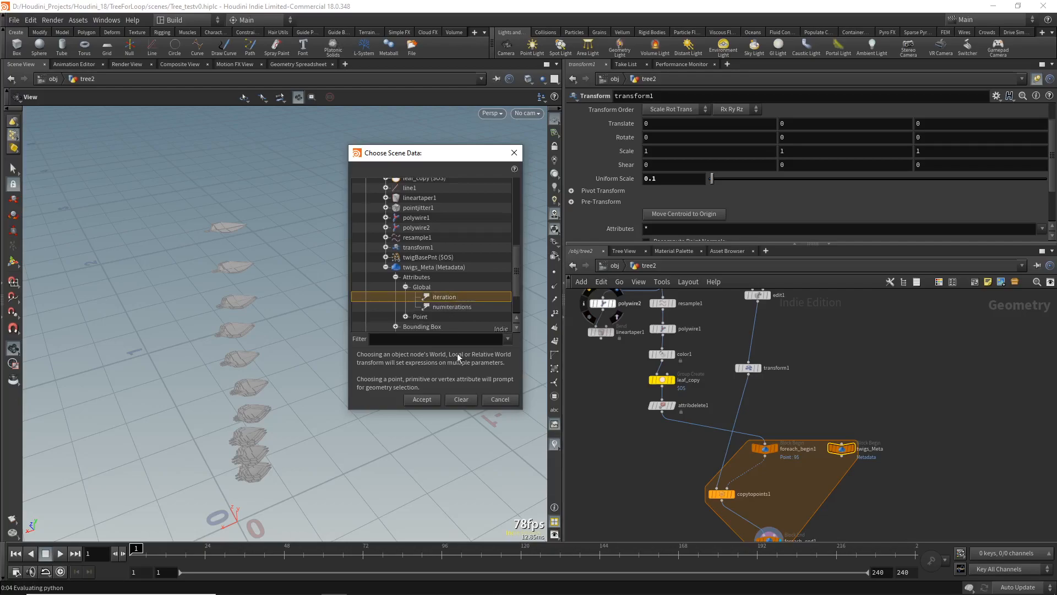
{"action": "left_click", "coordinate": [422, 400]}
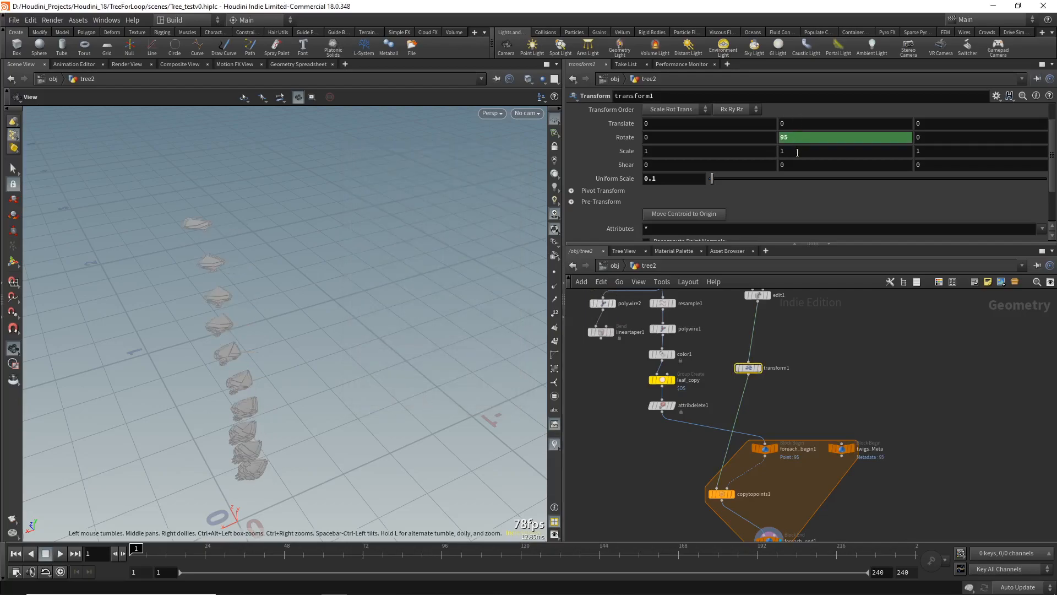
Show the expression behind transform1's Y rotation and inspect the rotated leaves
{"action": "left_click", "coordinate": [813, 137]}
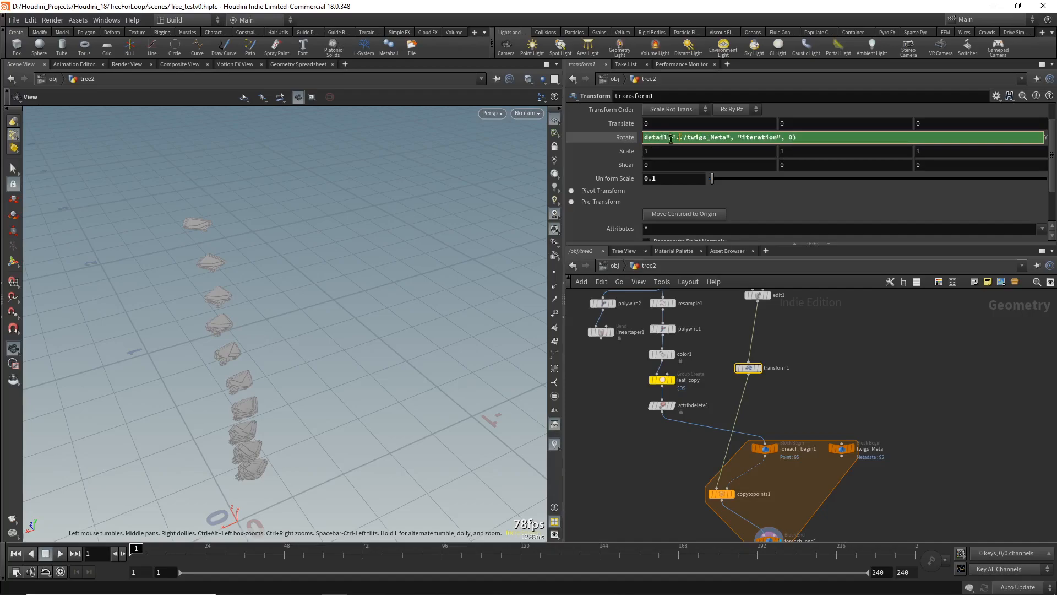
{"action": "mouse_move", "coordinate": [840, 453]}
{"action": "left_click_drag", "start_coordinate": [279, 314], "coordinate": [219, 309]}
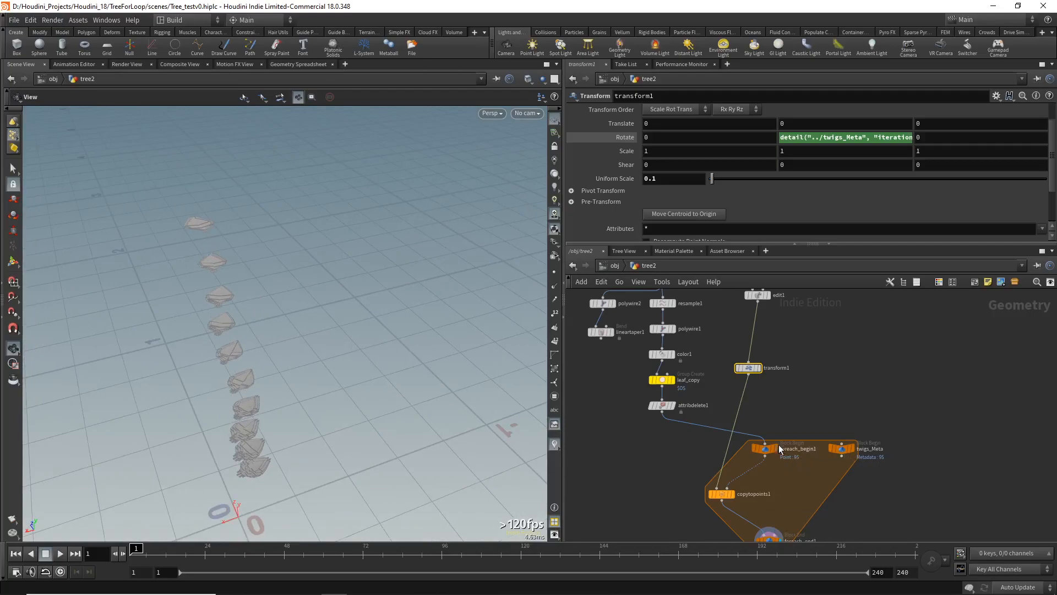
Preview single iterations of the loop on foreach_end1 by scrubbing Single Pass through values up to 49, and switch Single Pass off again
{"action": "middle_click_drag", "start_coordinate": [785, 521], "coordinate": [780, 487]}
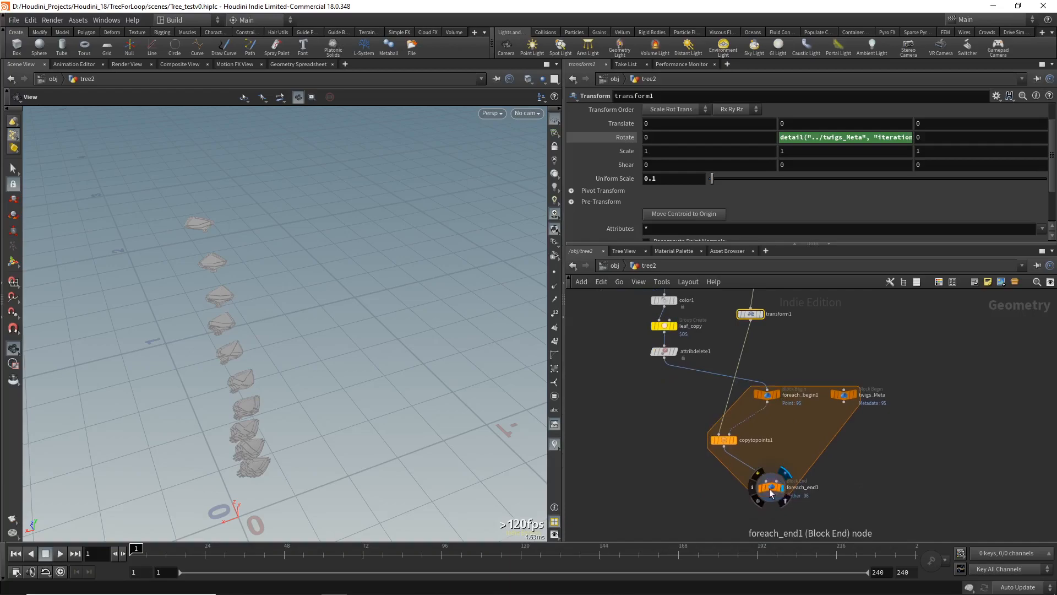
{"action": "left_click", "coordinate": [770, 488]}
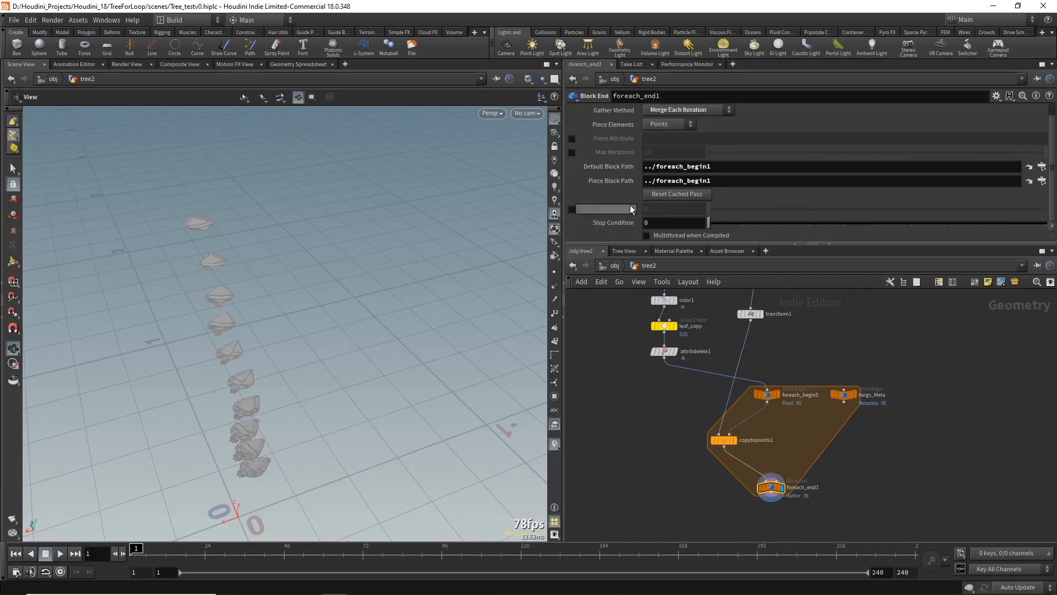
{"action": "left_click", "coordinate": [572, 210]}
{"action": "right_click_drag", "start_coordinate": [303, 349], "coordinate": [277, 463]}
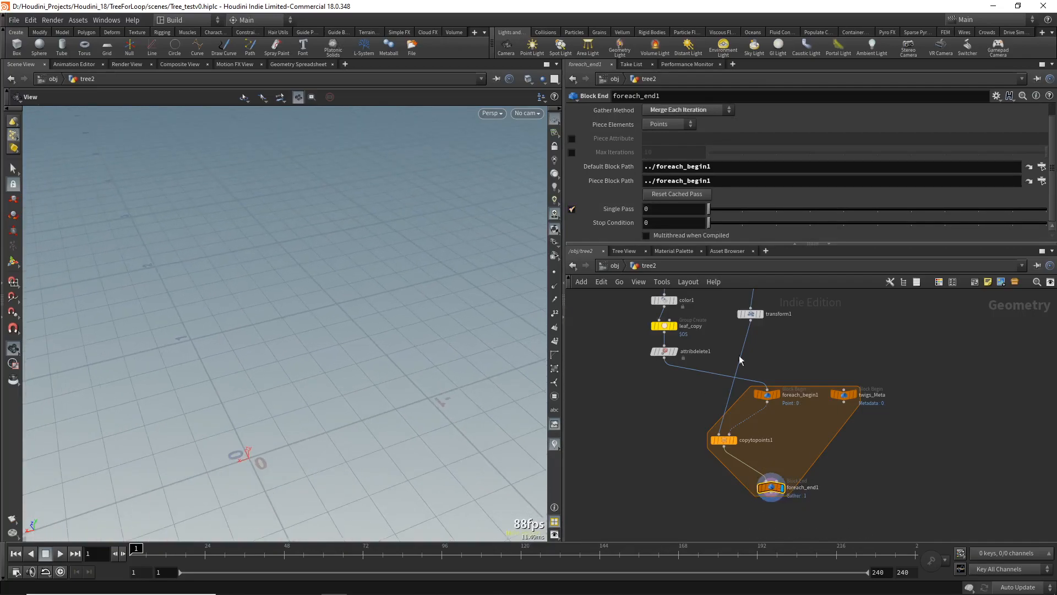
{"action": "left_click_drag", "start_coordinate": [712, 209], "coordinate": [1047, 212]}
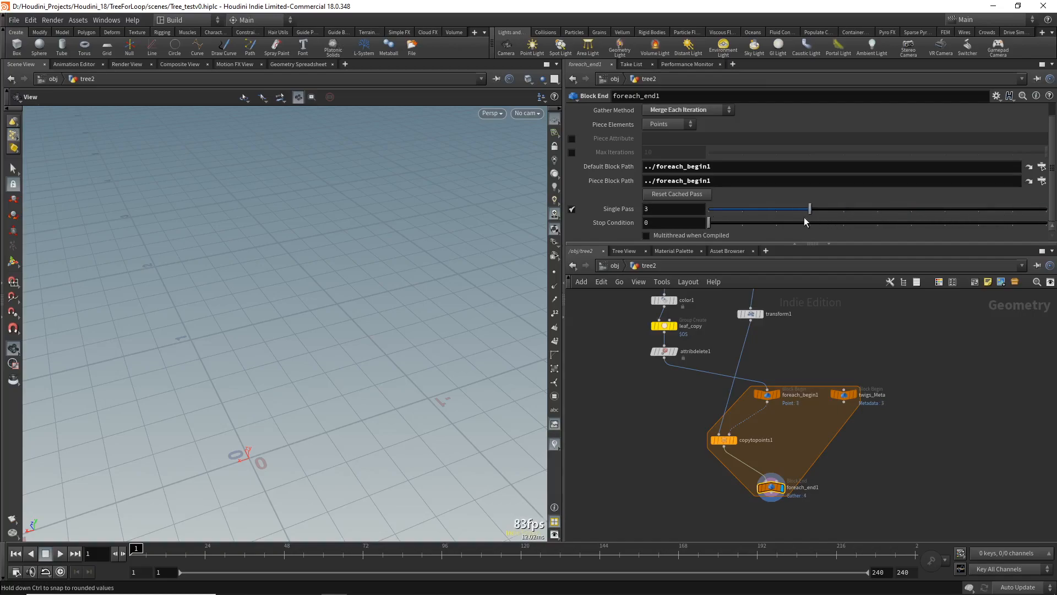
{"action": "middle_click_drag", "start_coordinate": [667, 209], "coordinate": [863, 206]}
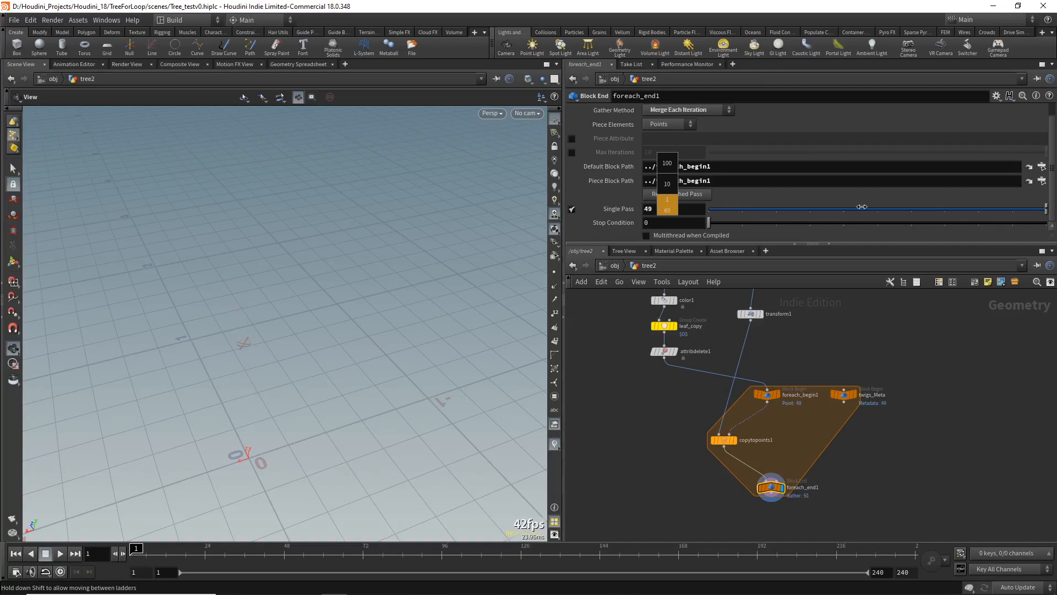
{"action": "left_click", "coordinate": [571, 209]}
{"action": "left_click_drag", "start_coordinate": [232, 287], "coordinate": [231, 282]}
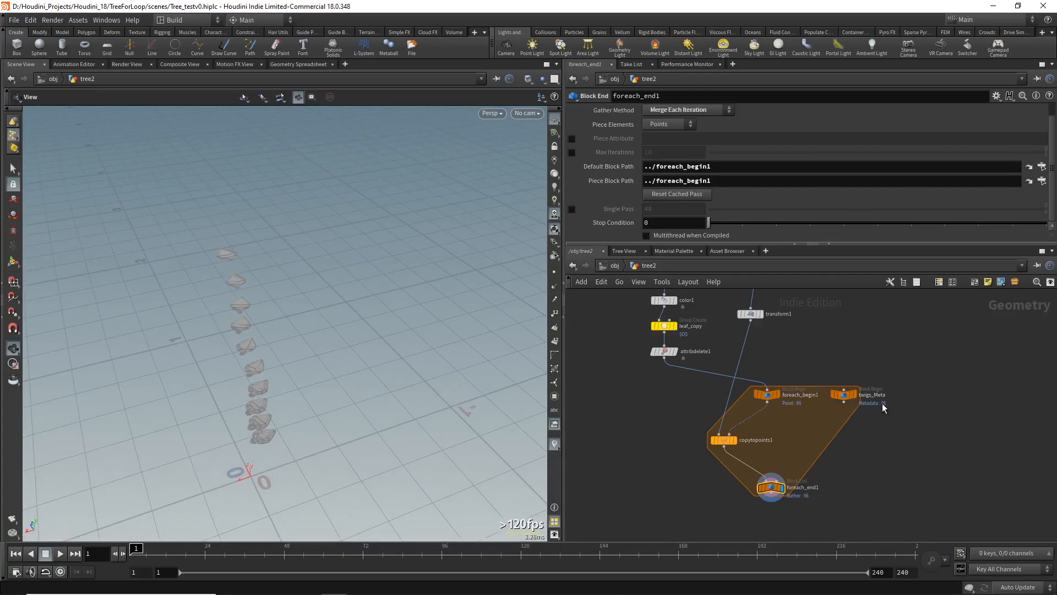
Randomize transform1's Y rotation by changing its expression to fit01(rand(detail("../twigs_Meta", "iteration", 0)*321),0,360)
{"action": "left_click", "coordinate": [750, 315]}
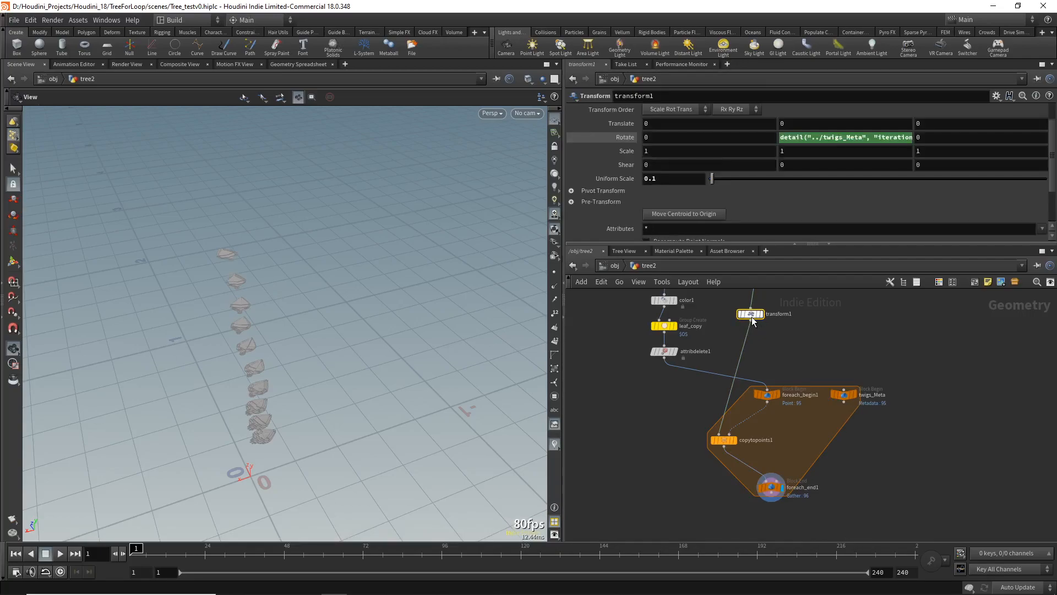
{"action": "left_click", "coordinate": [866, 134]}
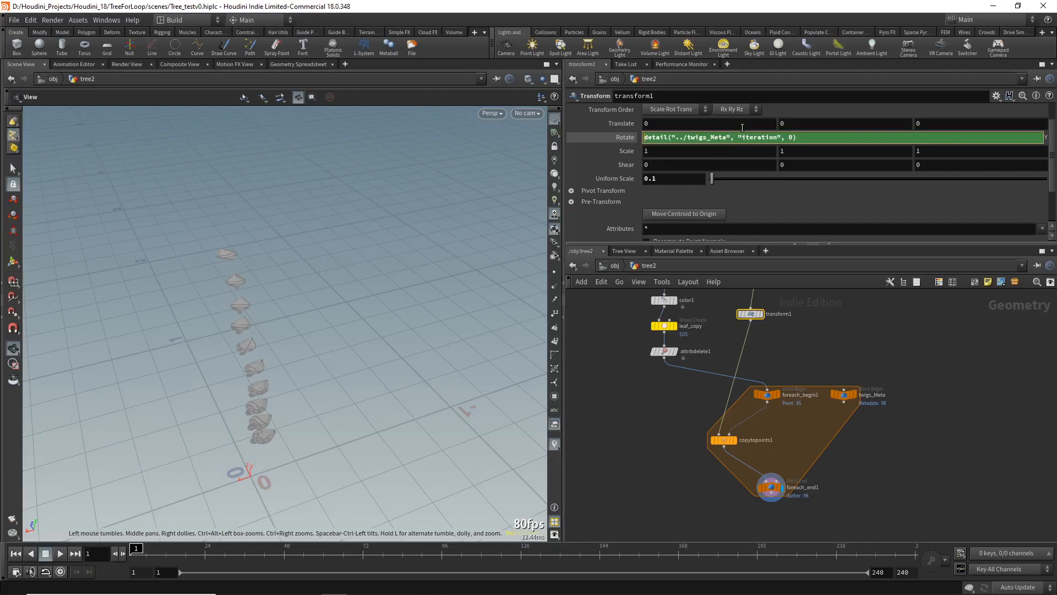
{"action": "type", "text": "fit01("}
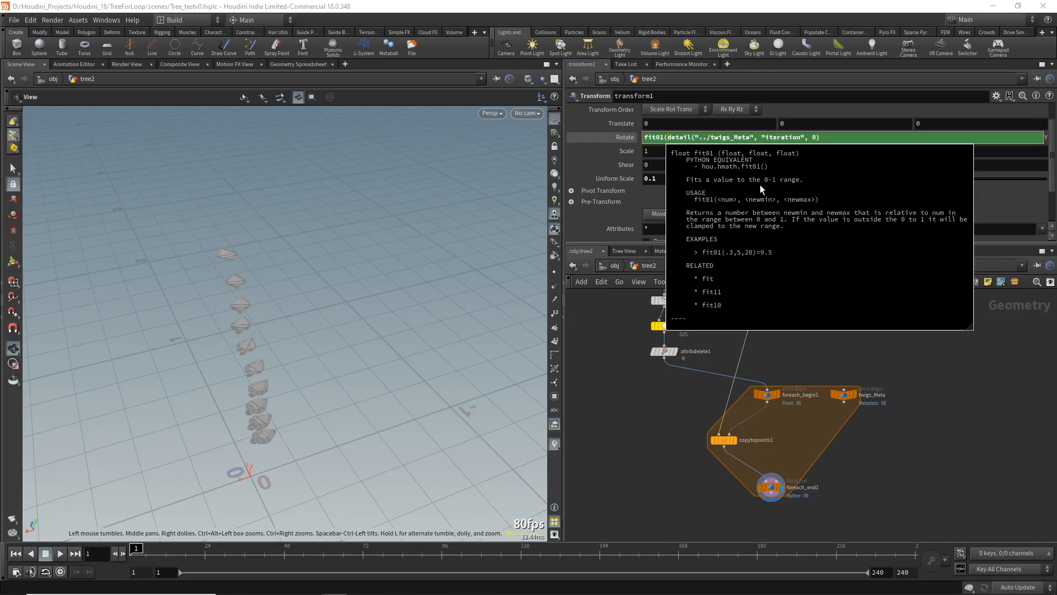
{"action": "type", "text": ")"}
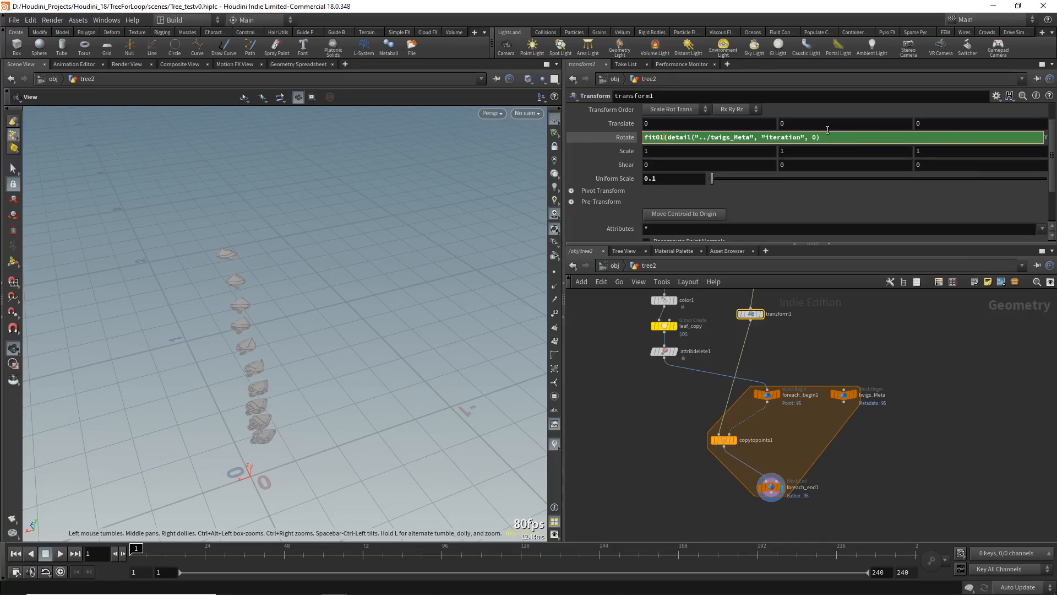
{"action": "type", "text": "(rand"}
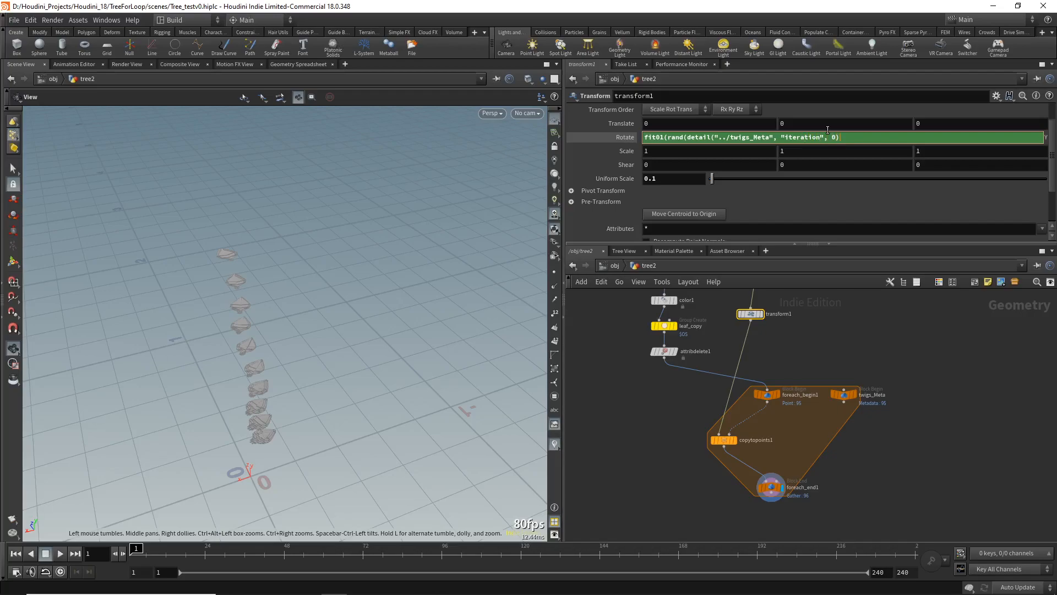
{"action": "type", "text": "*"}
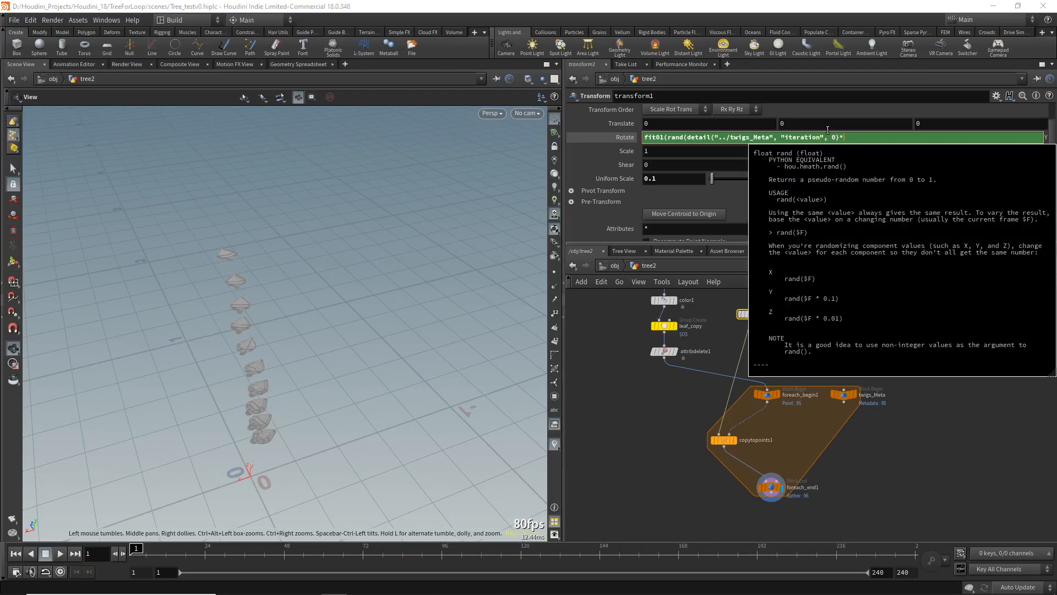
{"action": "type", "text": "321),"}
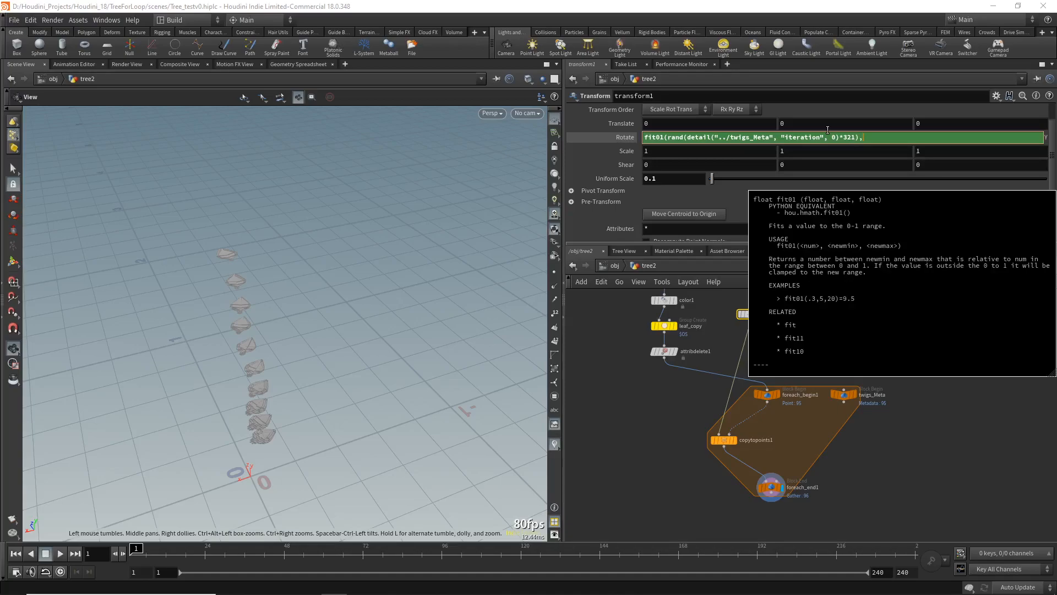
{"action": "type", "text": "0,360"}
{"action": "key", "text": "Return"}
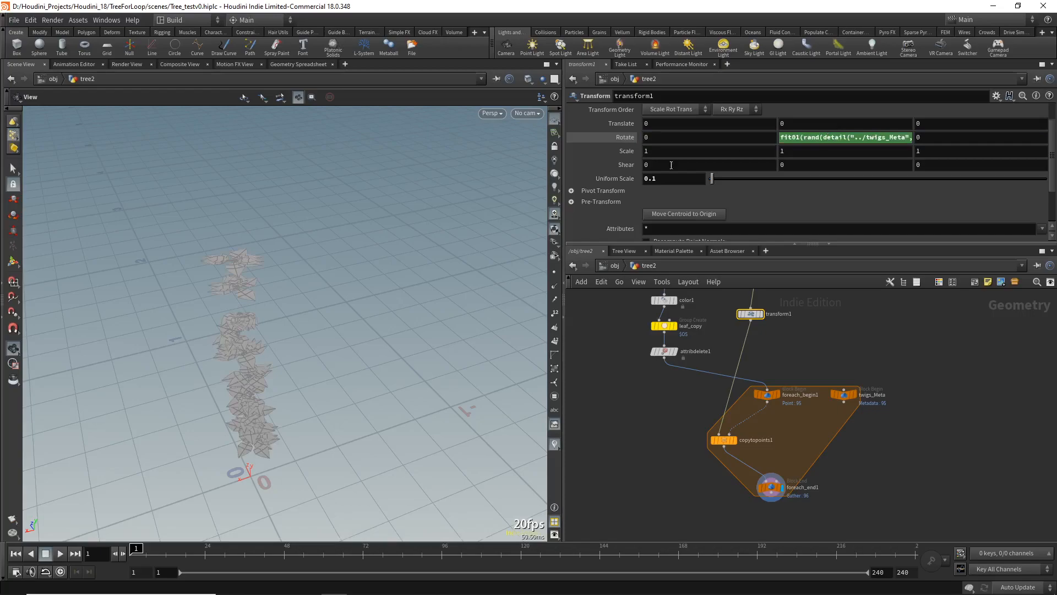
Inspect the scattered leaves and change the random multiplier in transform1's Y rotation expression to +319
{"action": "left_click_drag", "start_coordinate": [242, 355], "coordinate": [224, 168]}
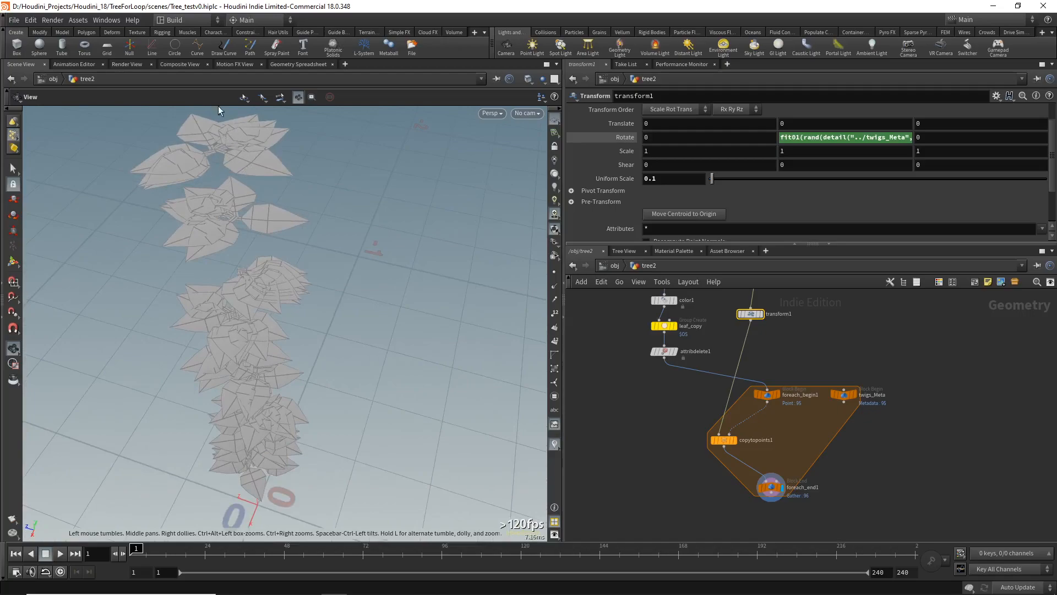
{"action": "mouse_move", "coordinate": [197, 309]}
{"action": "left_mouse_down"}
{"action": "mouse_move", "coordinate": [257, 298]}
{"action": "mouse_move", "coordinate": [204, 301]}
{"action": "left_mouse_up"}
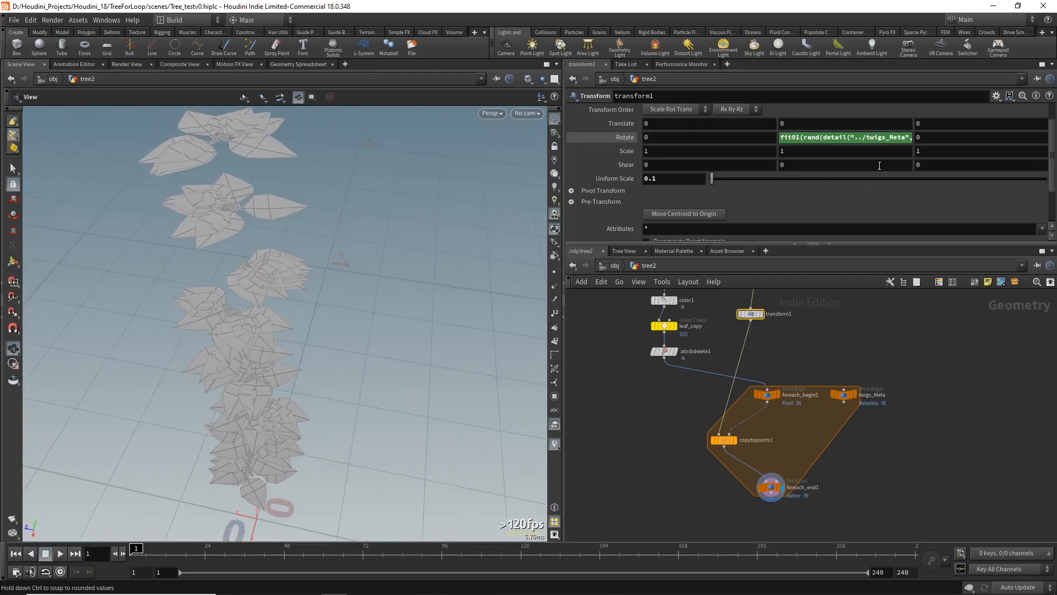
{"action": "middle_click_drag", "start_coordinate": [848, 137], "coordinate": [830, 120]}
{"action": "left_click_drag", "start_coordinate": [483, 305], "coordinate": [292, 247]}
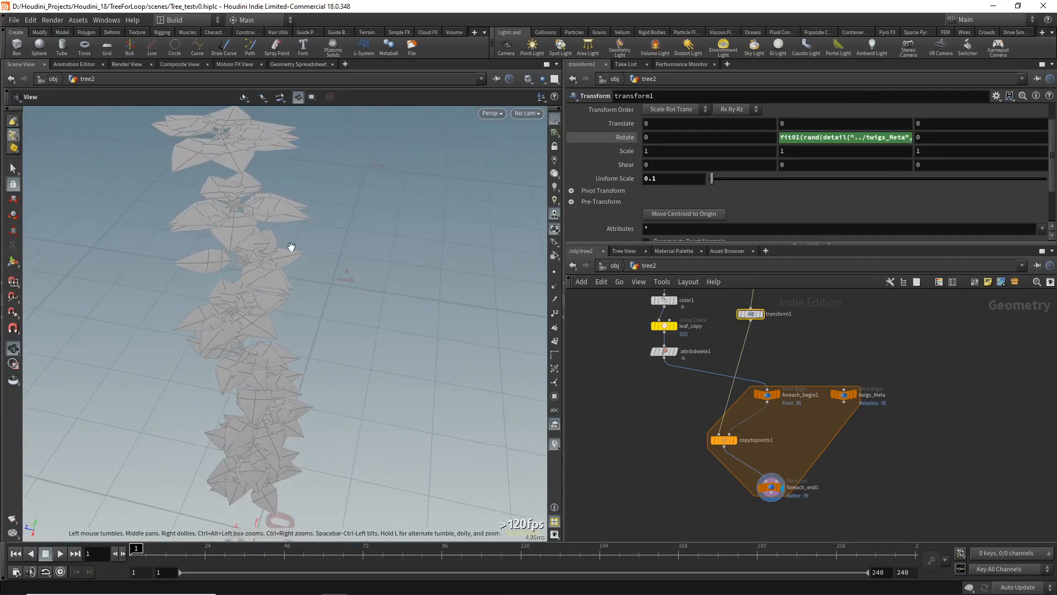
Try rewriting the Y rotation expression with the fit function and an explicit source range of 0 to 1
{"action": "left_click", "coordinate": [896, 142]}
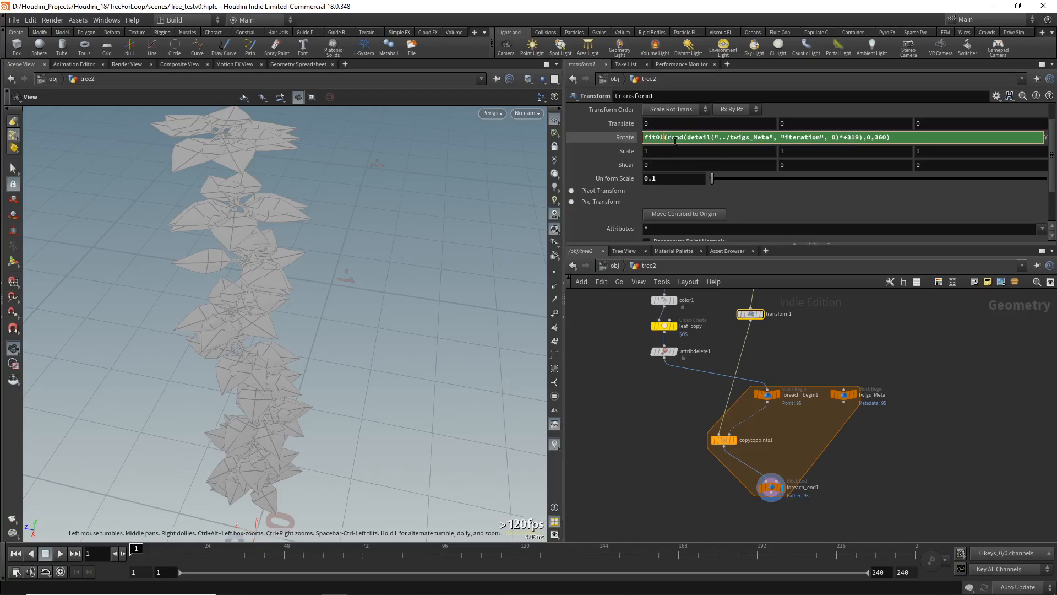
{"action": "key", "text": "BackSpace"}
{"action": "key", "text": "BackSpace"}
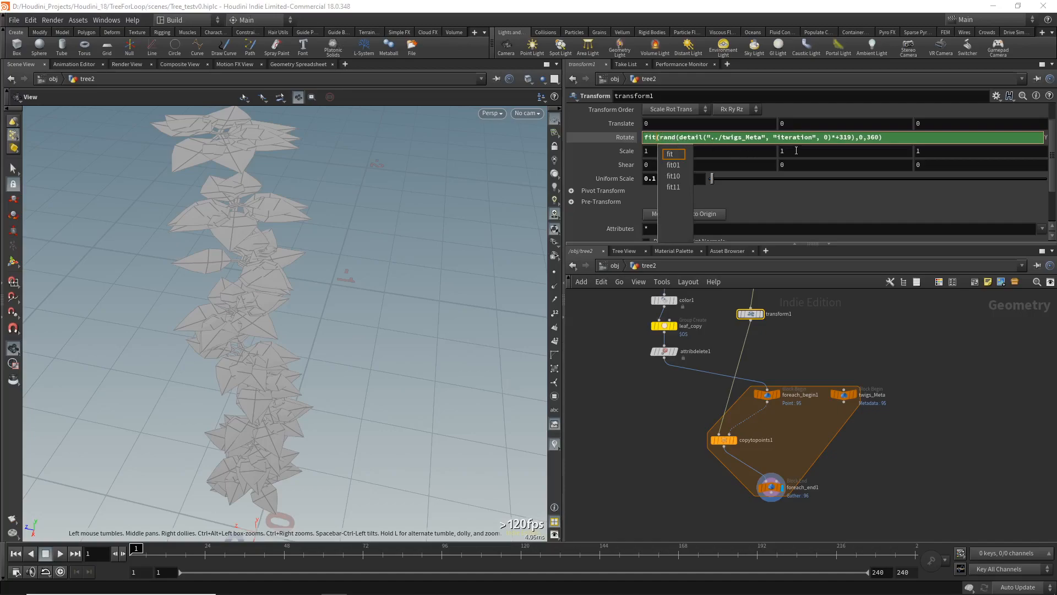
{"action": "left_click", "coordinate": [857, 136]}
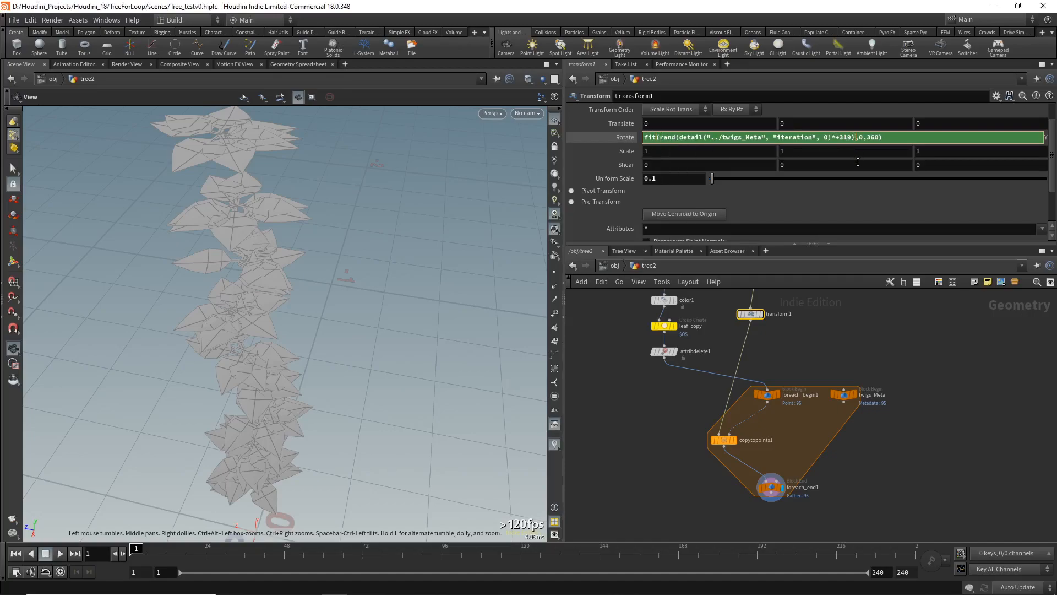
{"action": "type", "text": ","}
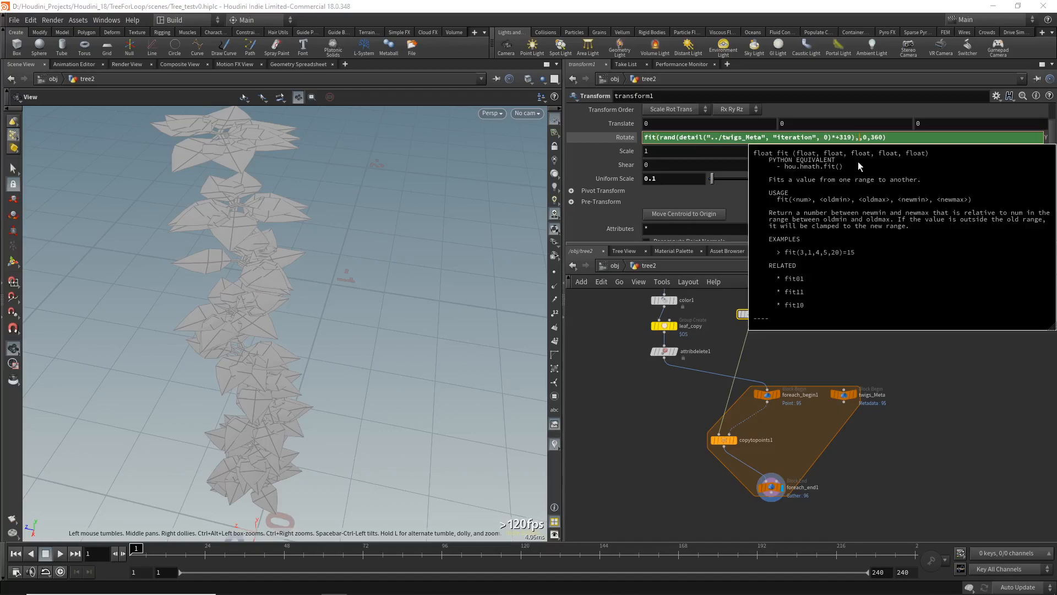
{"action": "type", "text": "1,"}
{"action": "key", "text": "Right"}
{"action": "key", "text": "Right"}
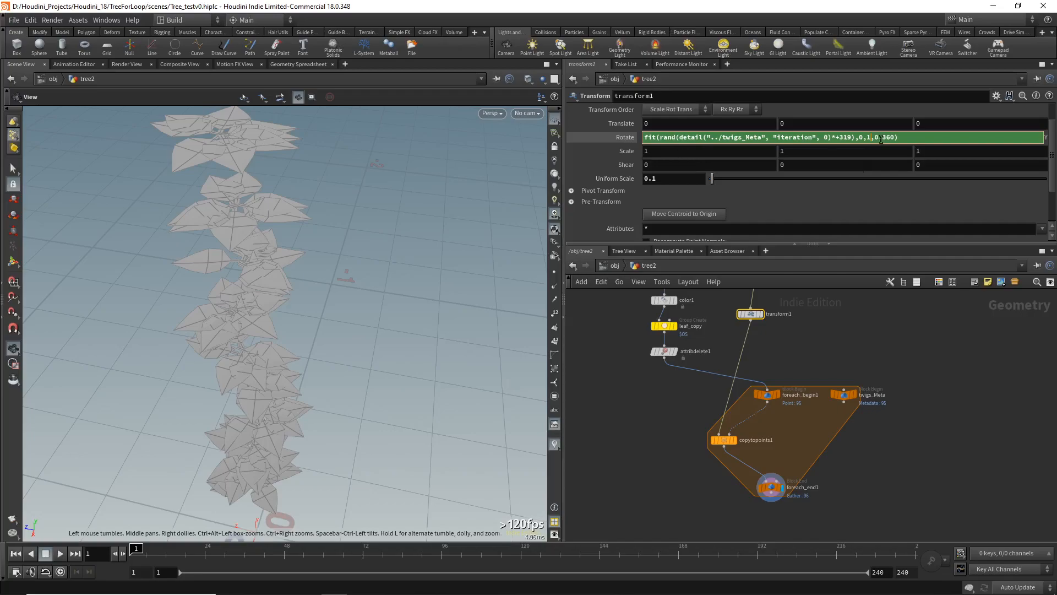
Remove the extra source range values and restore the fit01 function with the 0 to 360 range in the Y rotation expression
{"action": "key", "text": "BackSpace"}
{"action": "key", "text": "BackSpace"}
{"action": "key", "text": "BackSpace"}
{"action": "key", "text": "BackSpace"}
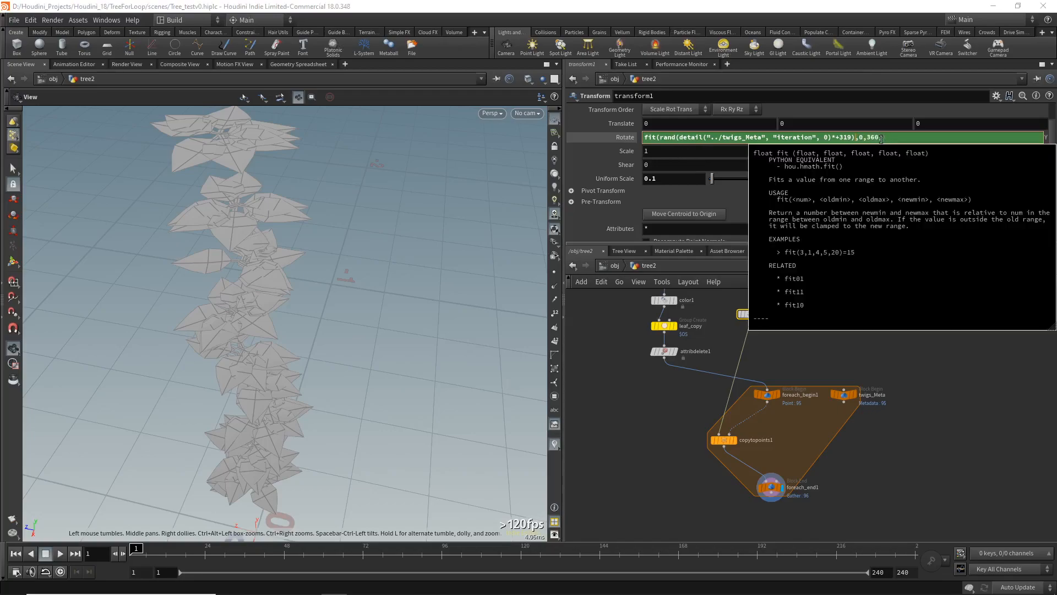
{"action": "left_click", "coordinate": [660, 138]}
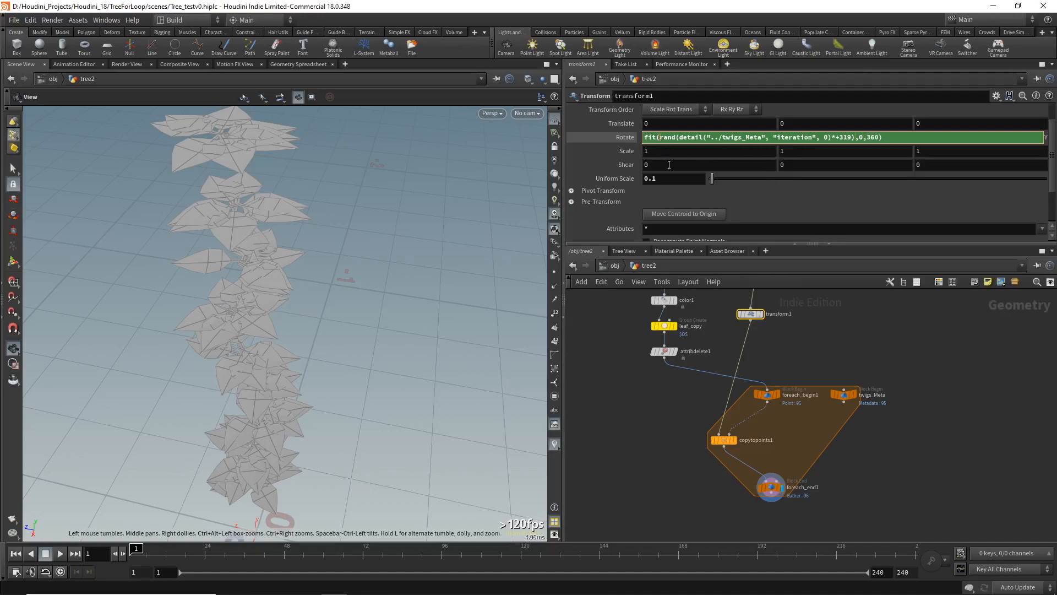
{"action": "type", "text": "01"}
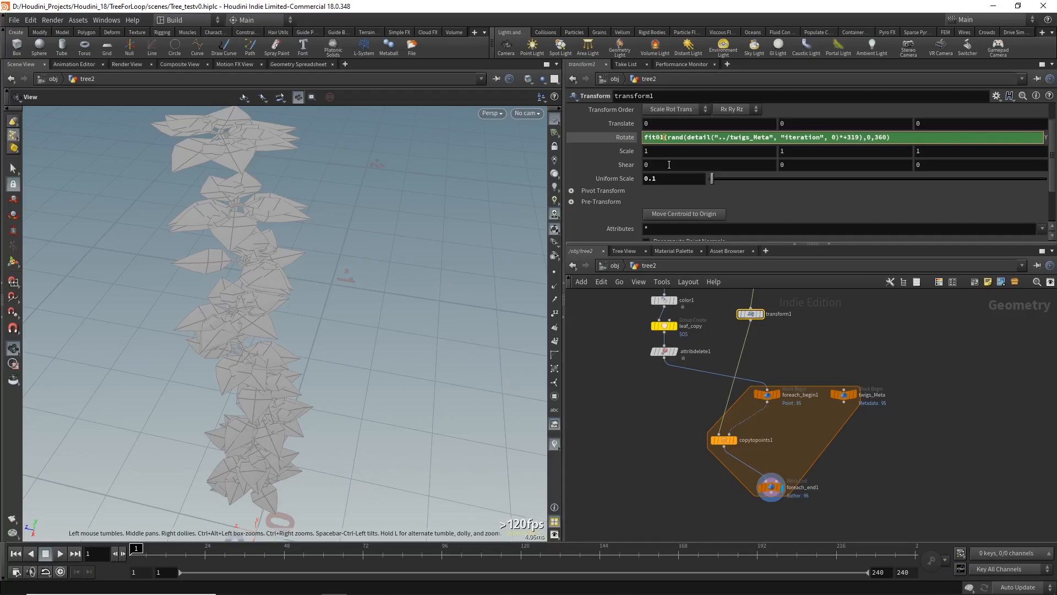
{"action": "key", "text": "Return"}
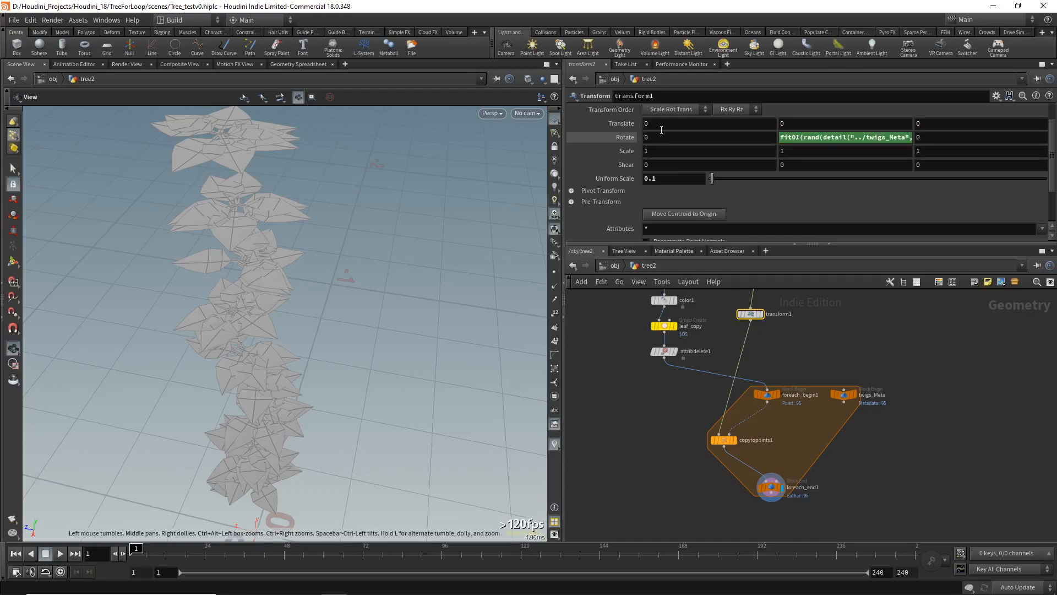
Try a copy of the Y rotation expression in transform1's X rotation with 123 as its random multiplier, and reset X rotation to 0
{"action": "left_click", "coordinate": [875, 138]}
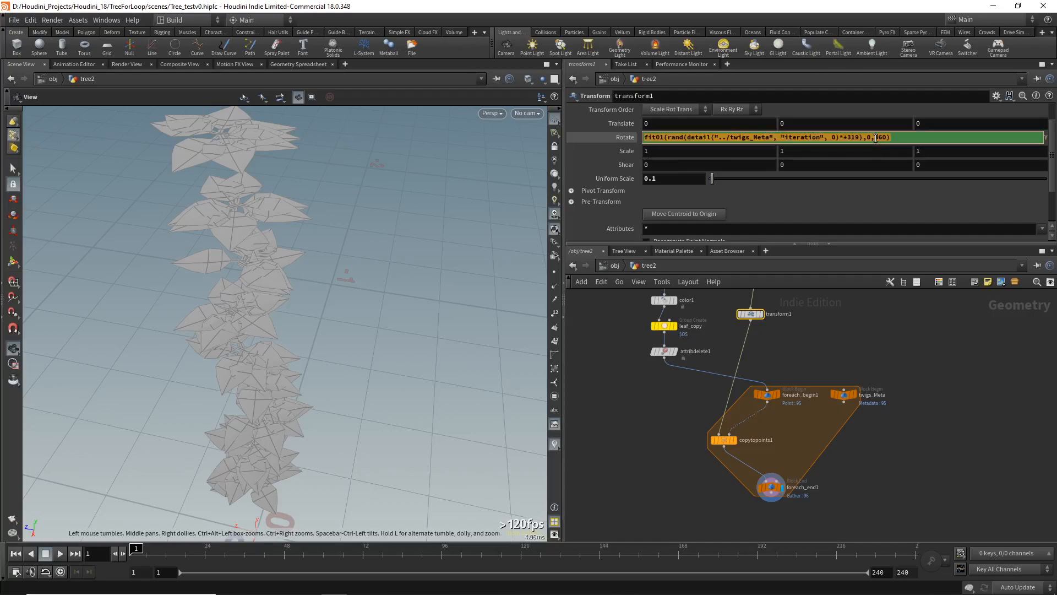
{"action": "key", "text": "Return"}
{"action": "left_click", "coordinate": [724, 136]}
{"action": "type", "text": "fit01(rand(detail(\"./twigs_Meta\", \"iteration\", 0)*+319),0,360)"}
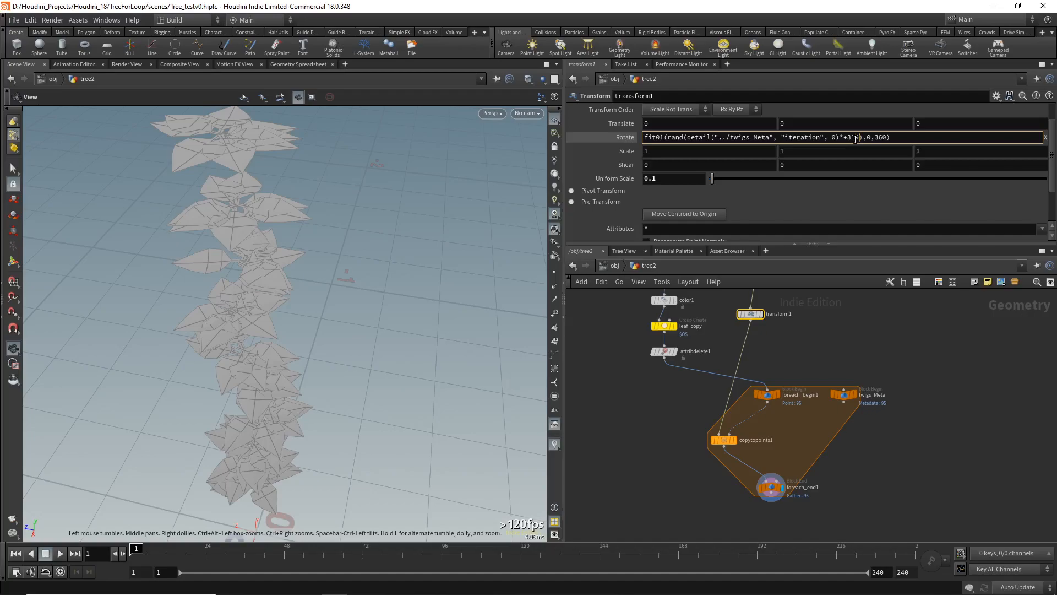
{"action": "key", "text": "BackSpace"}
{"action": "key", "text": "BackSpace"}
{"action": "key", "text": "BackSpace"}
{"action": "type", "text": "123"}
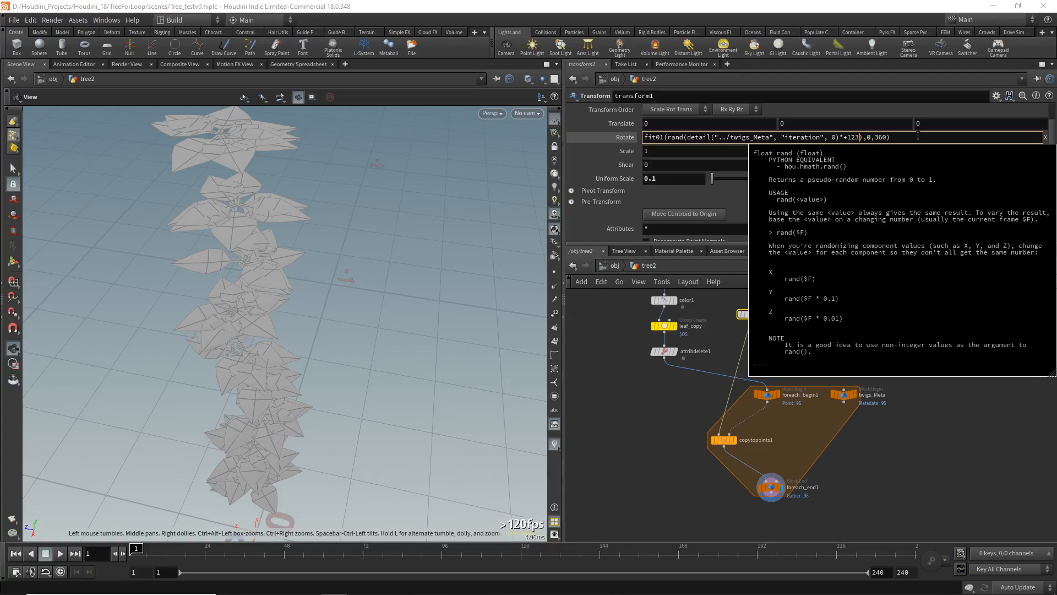
{"action": "left_click_drag", "start_coordinate": [918, 136], "coordinate": [563, 138]}
{"action": "key", "text": "BackSpace"}
{"action": "type", "text": "0"}
{"action": "key", "text": "Return"}
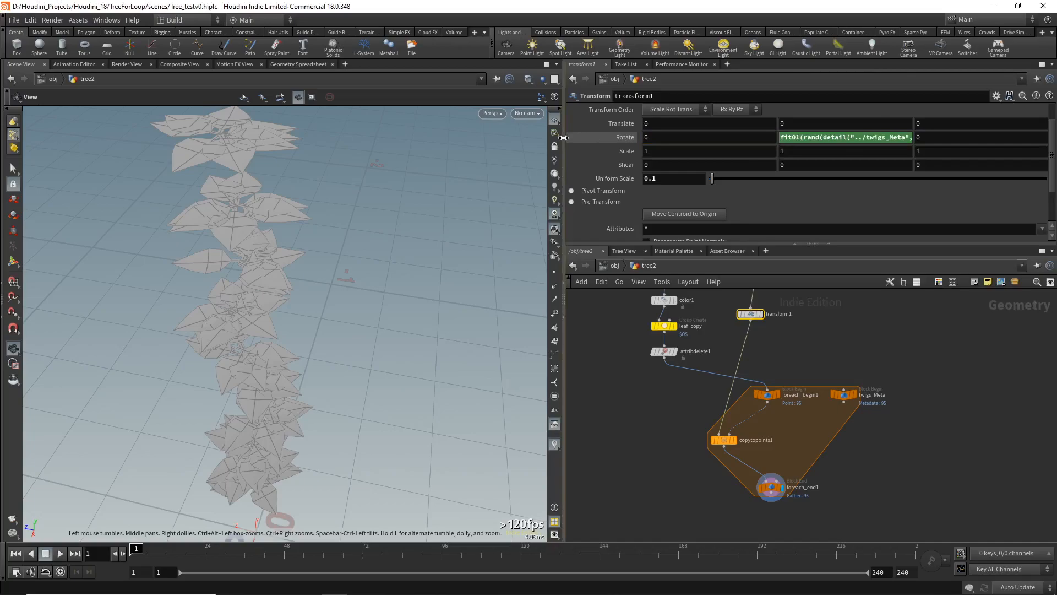
Copy transform1's Y rotation expression into its X rotation and set the fit01 output range to -15 to 30
{"action": "middle_click_drag", "start_coordinate": [659, 138], "coordinate": [804, 118]}
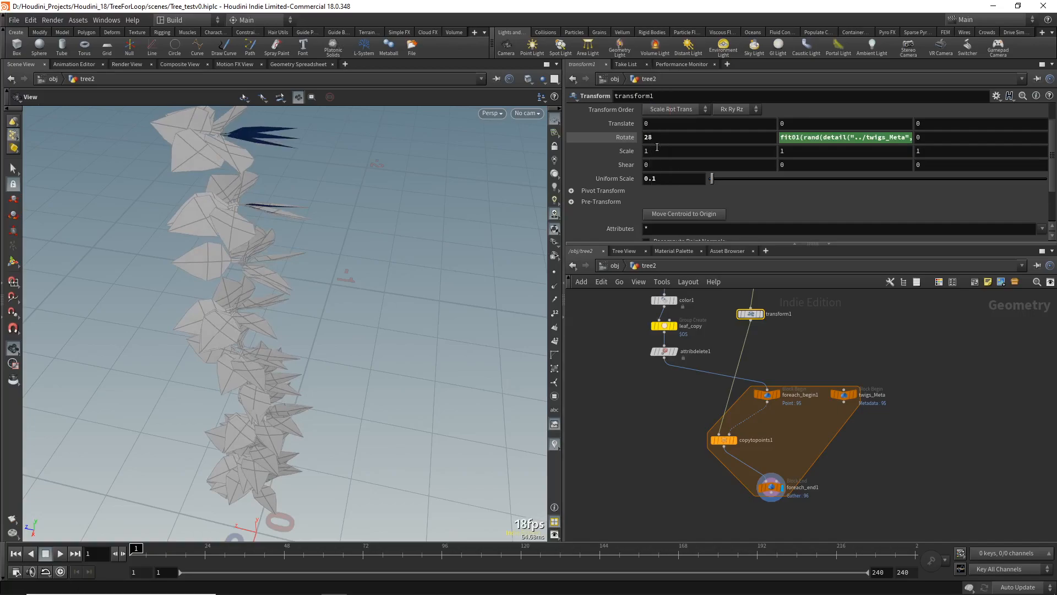
{"action": "left_click", "coordinate": [669, 138]}
{"action": "type", "text": "fit01(rand(detail(\"../twigs_Meta\", \"iteration\", 0)*+319),0,360)"}
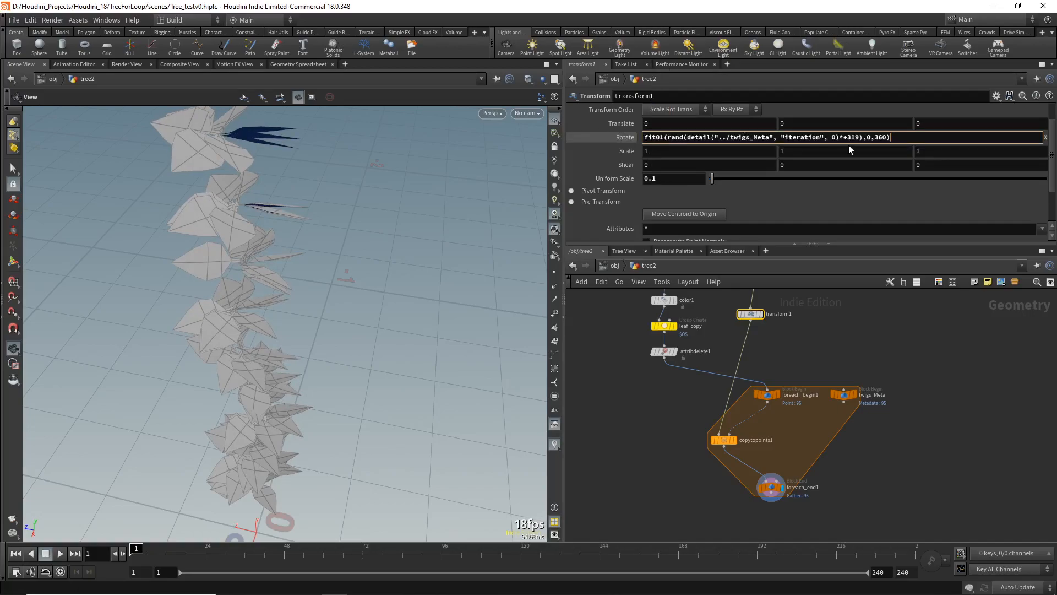
{"action": "left_click", "coordinate": [868, 138]}
{"action": "key", "text": "Delete"}
{"action": "type", "text": "-15"}
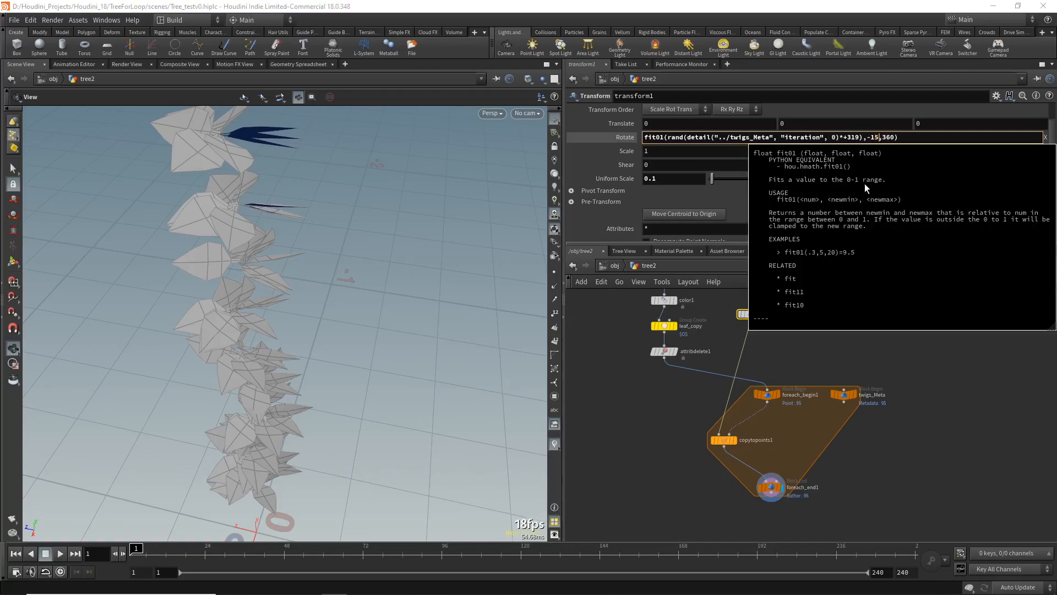
{"action": "key", "text": "Right"}
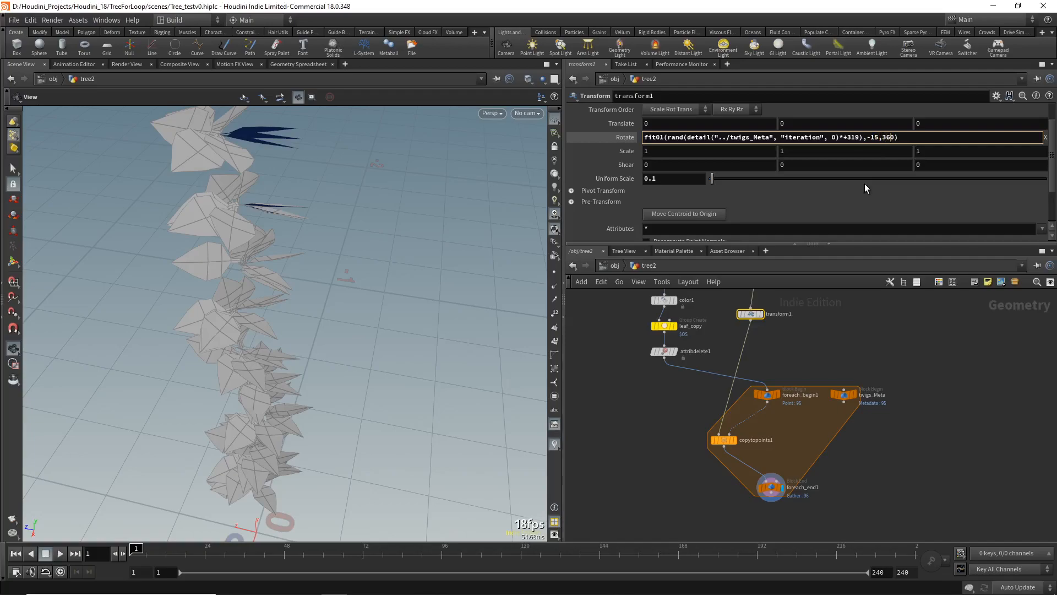
{"action": "key", "text": "BackSpace"}
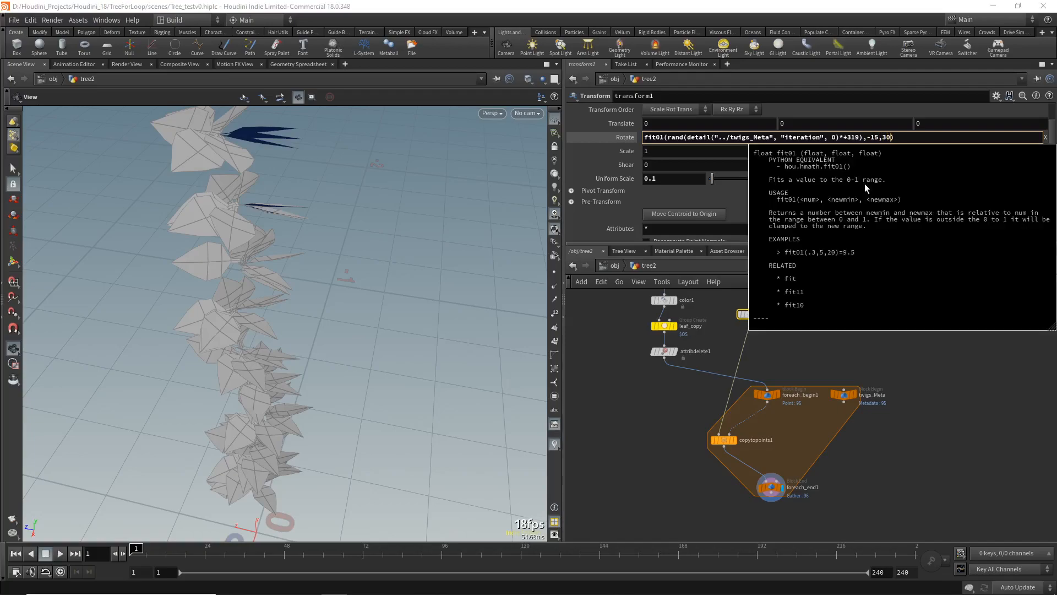
{"action": "key", "text": "Return"}
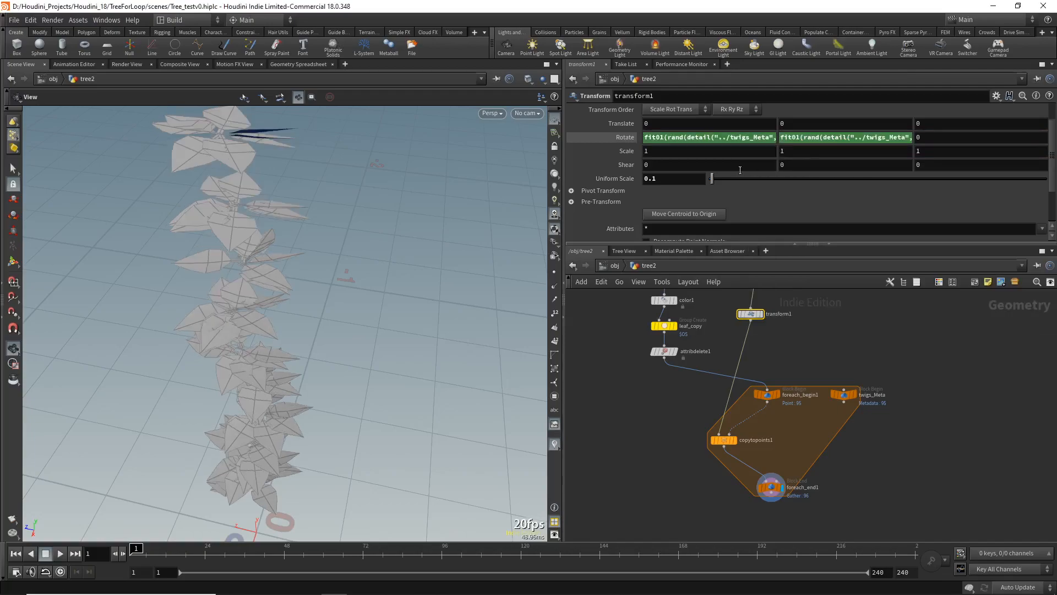
Change the random multiplier in transform1's X rotation expression to +123
{"action": "left_click", "coordinate": [733, 137]}
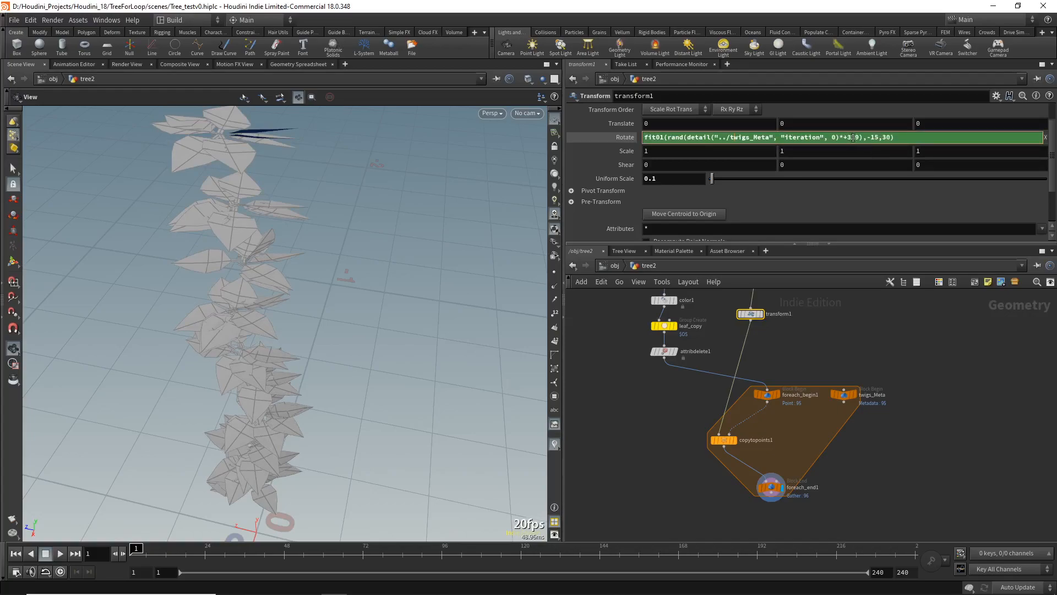
{"action": "key", "text": "BackSpace"}
{"action": "key", "text": "BackSpace"}
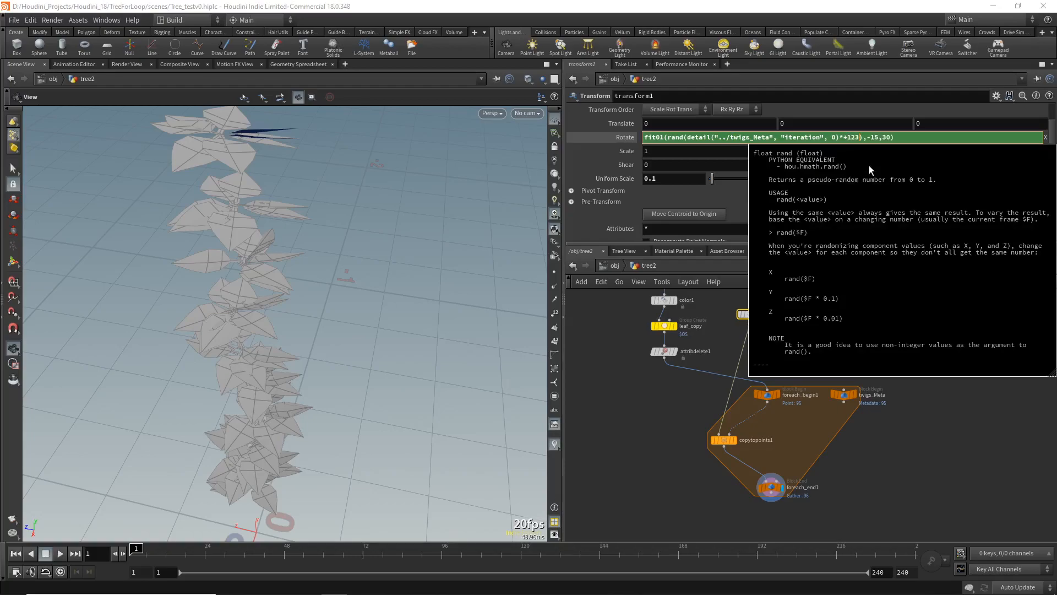
{"action": "key", "text": "Return"}
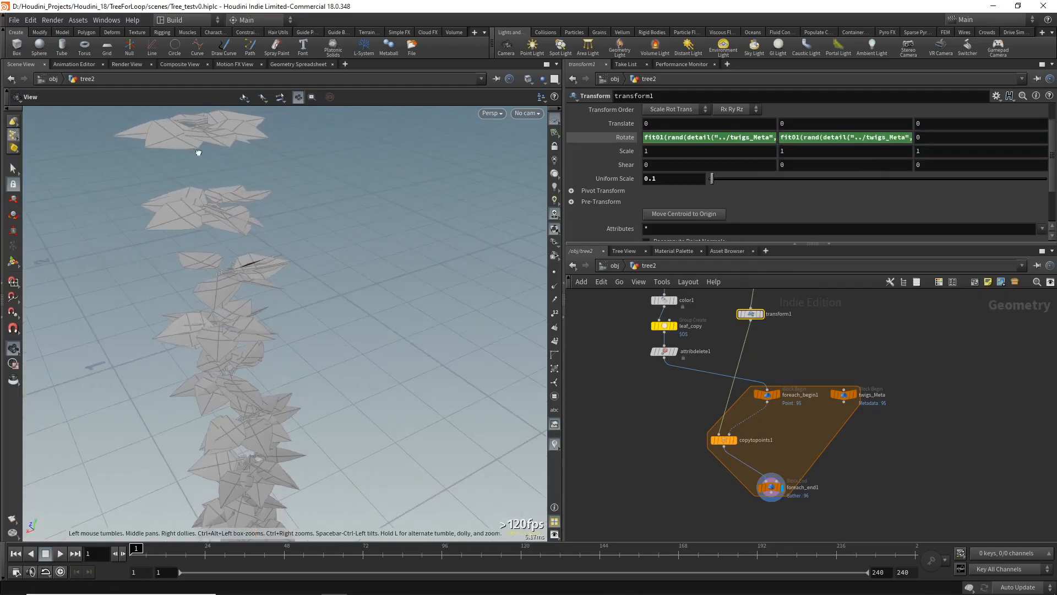
Set the lower limit of the fit01 range in transform1's X rotation expression to -60
{"action": "left_click", "coordinate": [878, 138]}
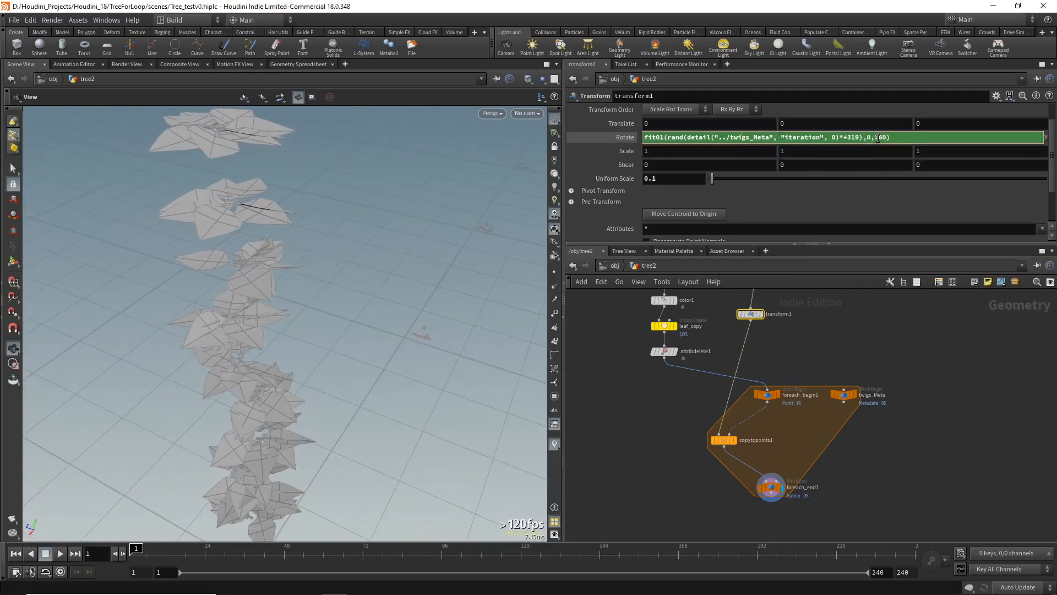
{"action": "left_click", "coordinate": [747, 141]}
{"action": "middle_click_drag", "start_coordinate": [875, 137], "coordinate": [660, 144]}
{"action": "left_click_drag", "start_coordinate": [353, 258], "coordinate": [193, 278]}
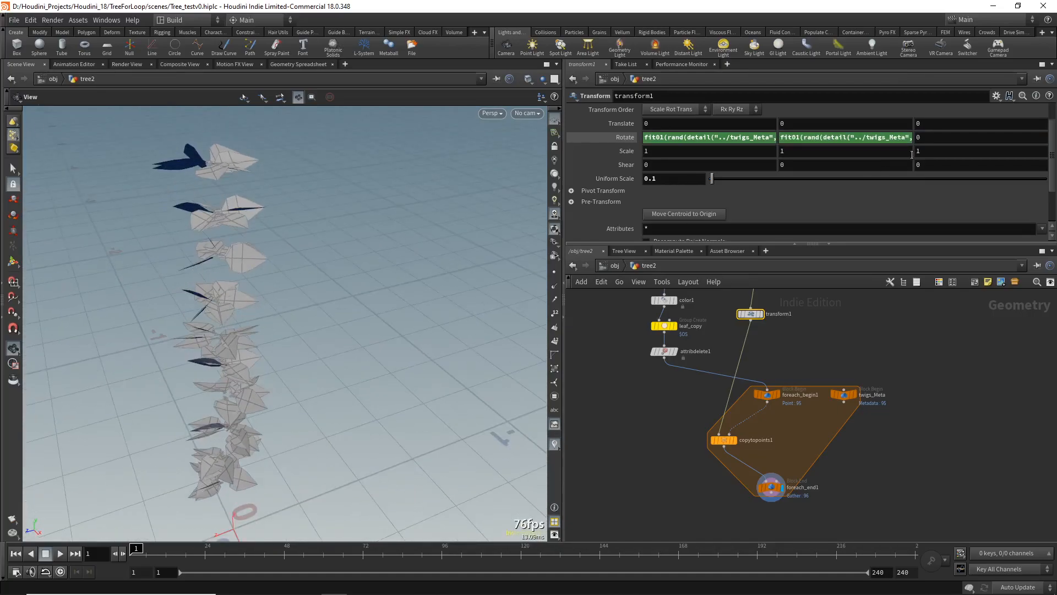
Copy transform1's X rotation expression into its Z rotation and change the random multiplier there to +17.5
{"action": "middle_click_drag", "start_coordinate": [925, 139], "coordinate": [873, 138]}
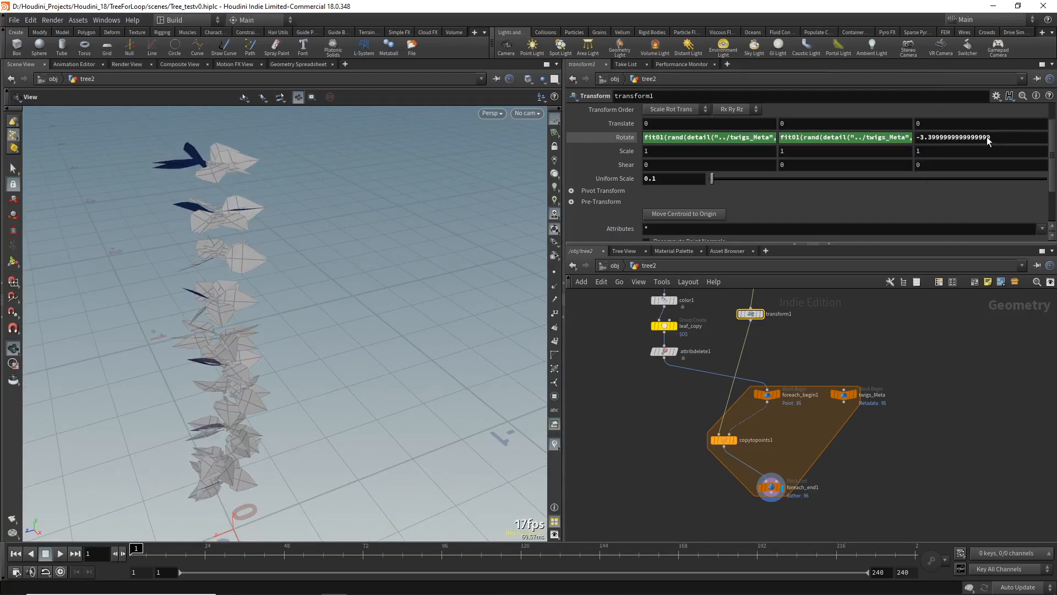
{"action": "left_click", "coordinate": [988, 138]}
{"action": "key", "text": "Return"}
{"action": "left_click", "coordinate": [736, 142]}
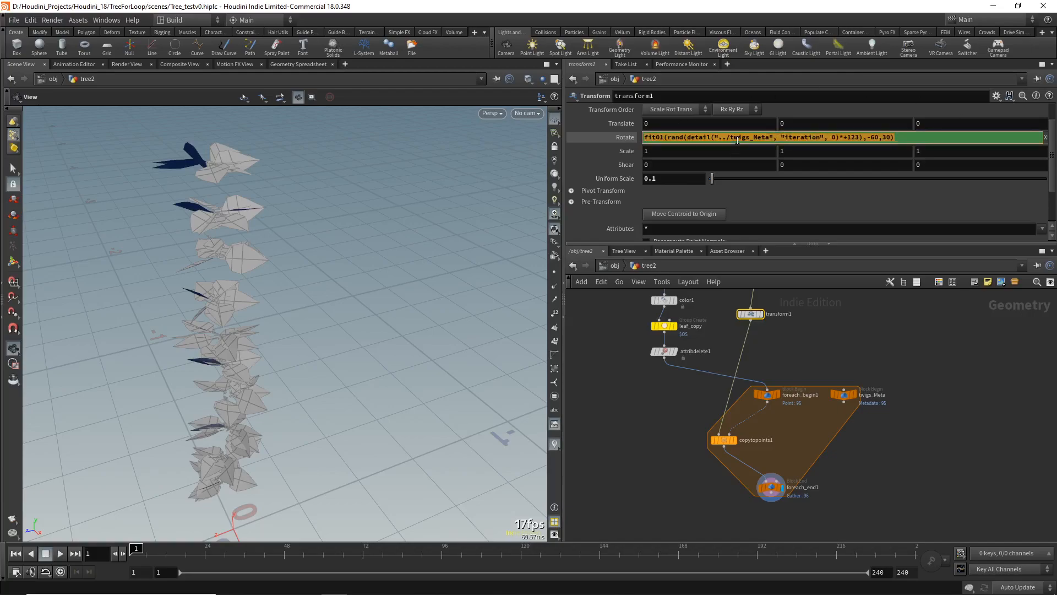
{"action": "key", "text": "Return"}
{"action": "left_click", "coordinate": [961, 138]}
{"action": "left_click", "coordinate": [954, 143]}
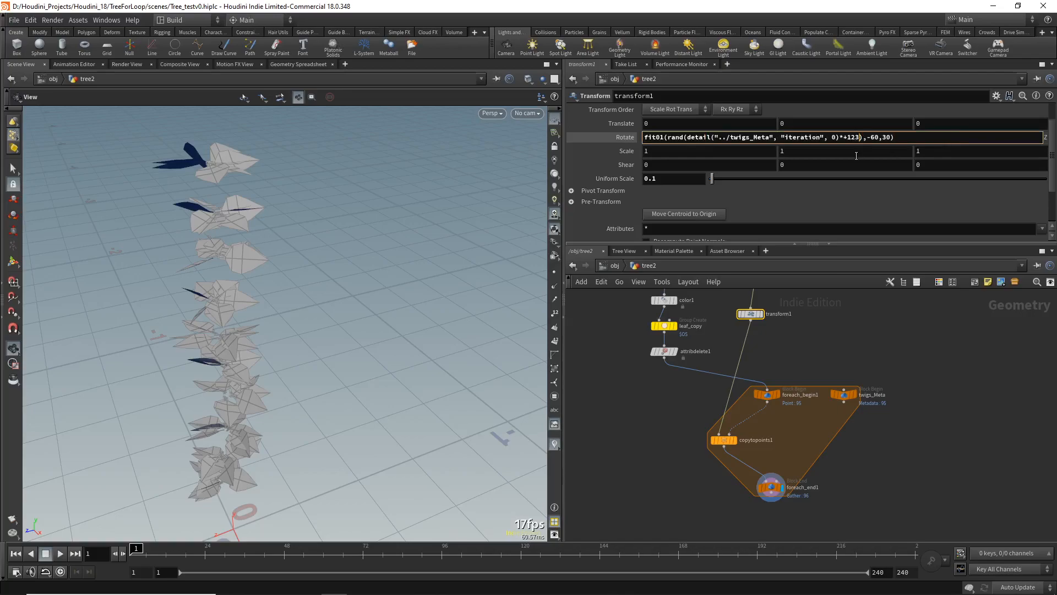
{"action": "key", "text": "BackSpace"}
{"action": "key", "text": "BackSpace"}
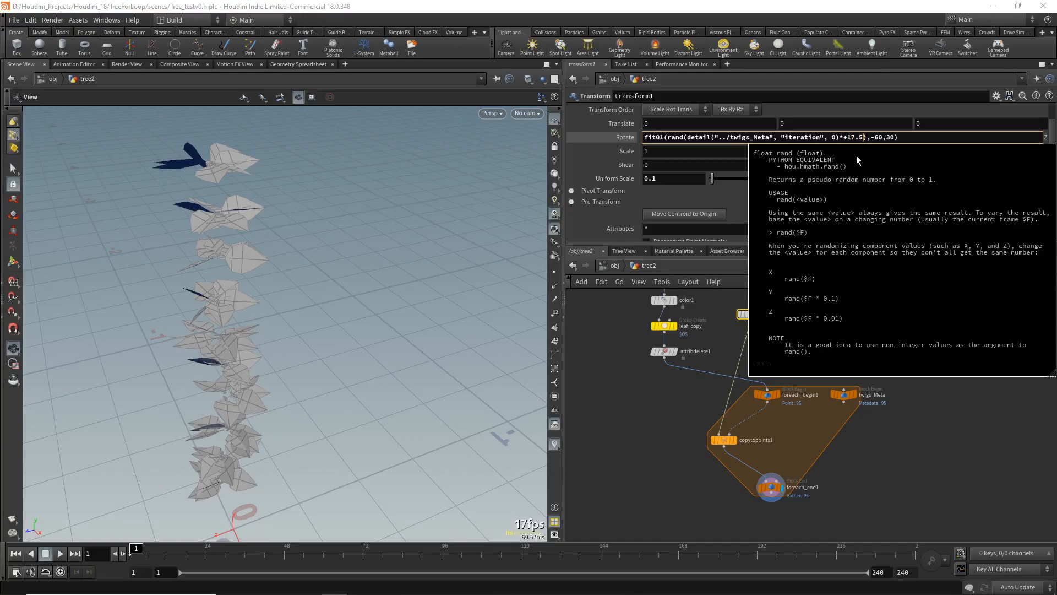
{"action": "key", "text": "Return"}
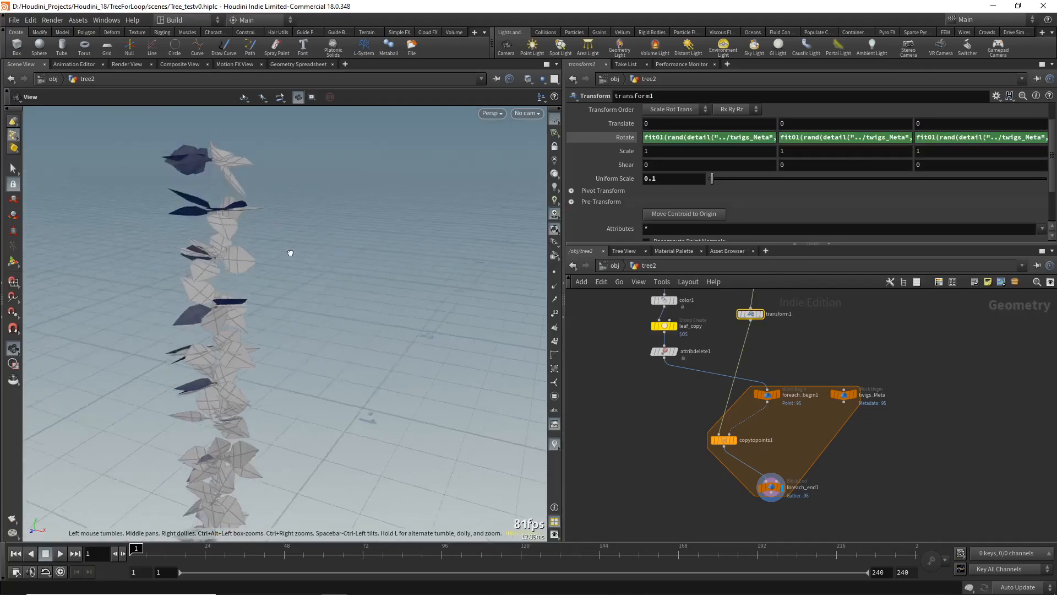
Insert a Color node on the connection between transform1 and copytopoints1
{"action": "left_click_drag", "start_coordinate": [394, 247], "coordinate": [325, 385]}
{"action": "scroll", "coordinate": [685, 438], "scroll_direction": "down", "scroll_amount": 4}
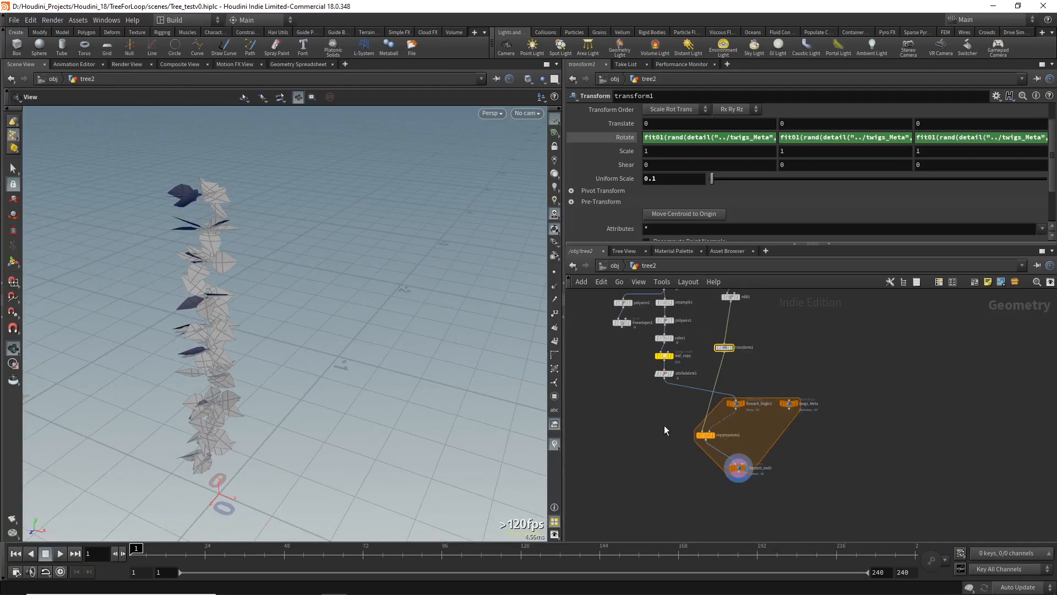
{"action": "scroll", "coordinate": [691, 407], "scroll_direction": "up", "scroll_amount": 3}
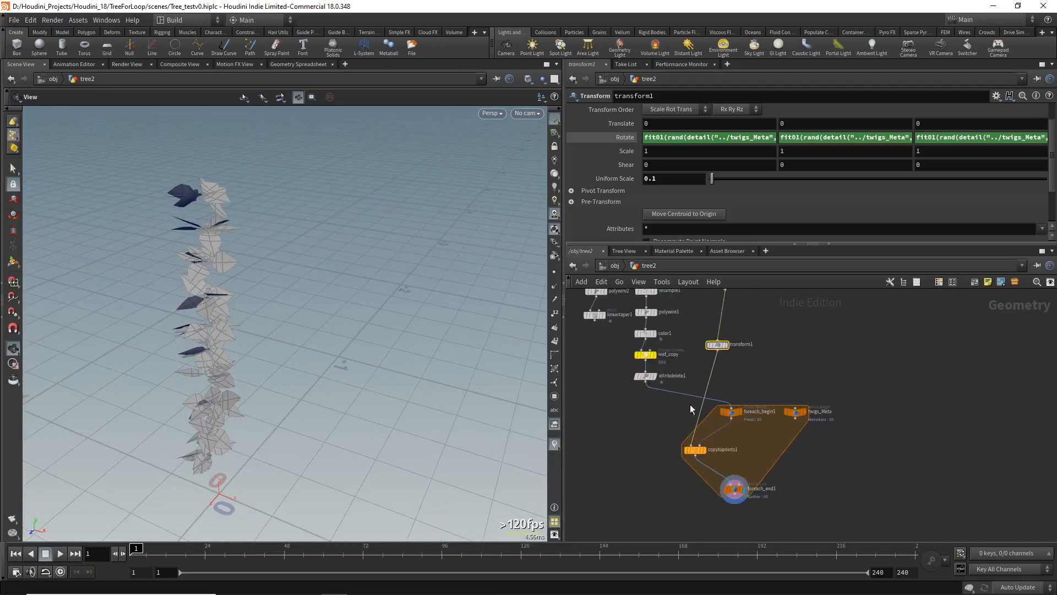
{"action": "left_click", "coordinate": [787, 392]}
{"action": "middle_click_drag", "start_coordinate": [762, 381], "coordinate": [782, 402]}
{"action": "key", "text": "Tab"}
{"action": "key", "text": "Escape"}
{"action": "left_click_drag", "start_coordinate": [735, 365], "coordinate": [743, 335]}
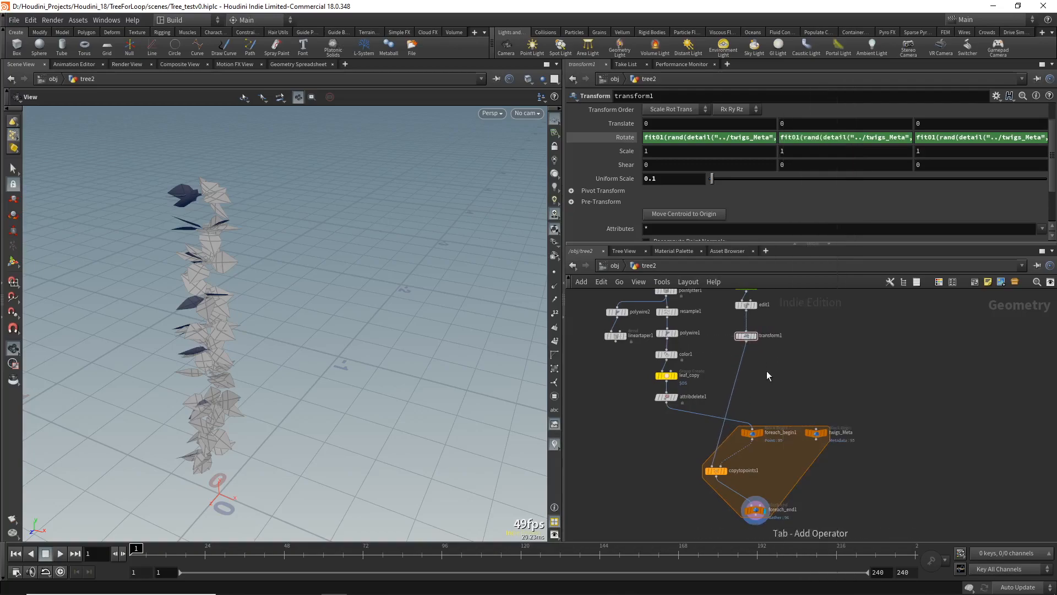
{"action": "key", "text": "Tab"}
{"action": "type", "text": "color"}
{"action": "key", "text": "Return"}
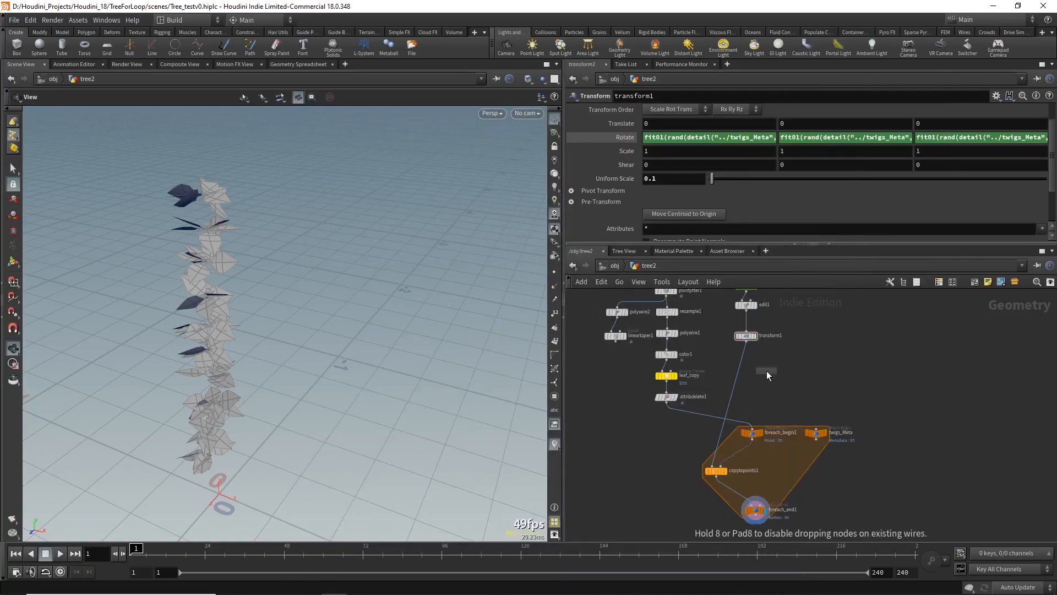
{"action": "left_click", "coordinate": [737, 372]}
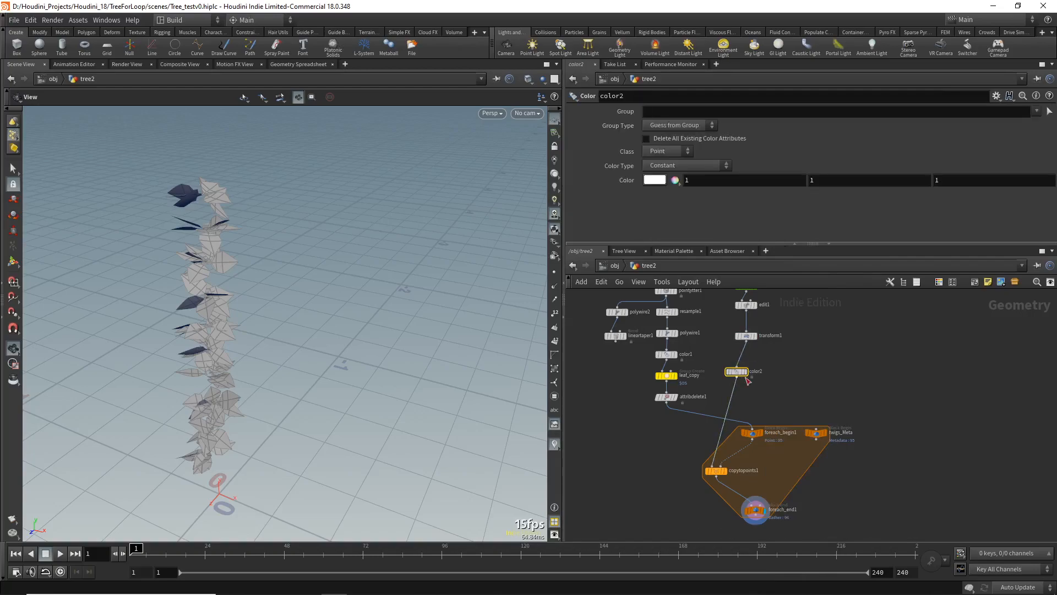
Set the leaves' color in color2 to dark green with RGB values 0, 0.401, 0
{"action": "left_click", "coordinate": [649, 181]}
{"action": "left_click", "coordinate": [680, 168]}
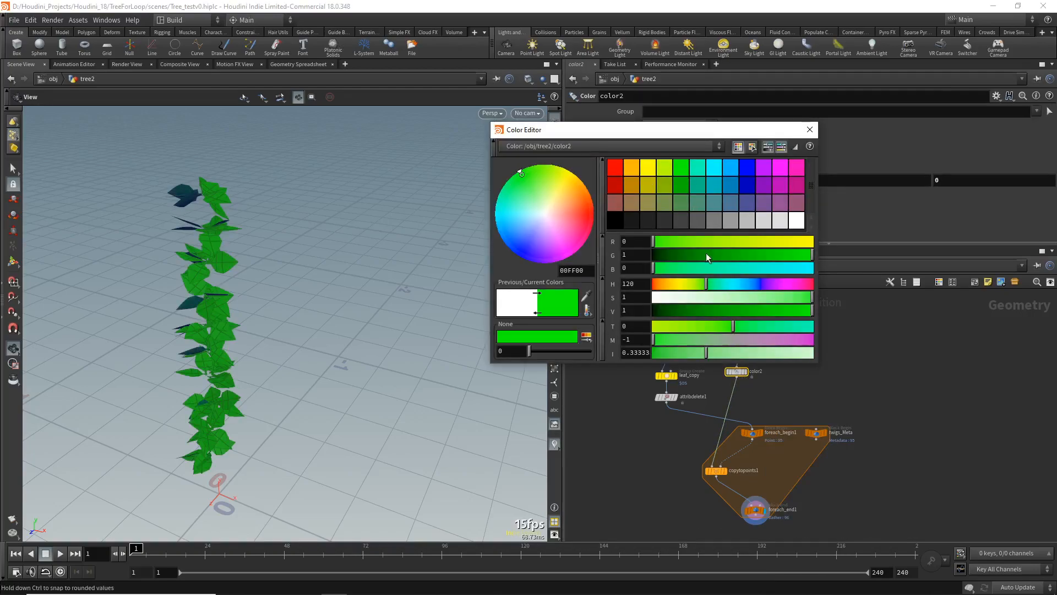
{"action": "left_click_drag", "start_coordinate": [700, 256], "coordinate": [719, 263]}
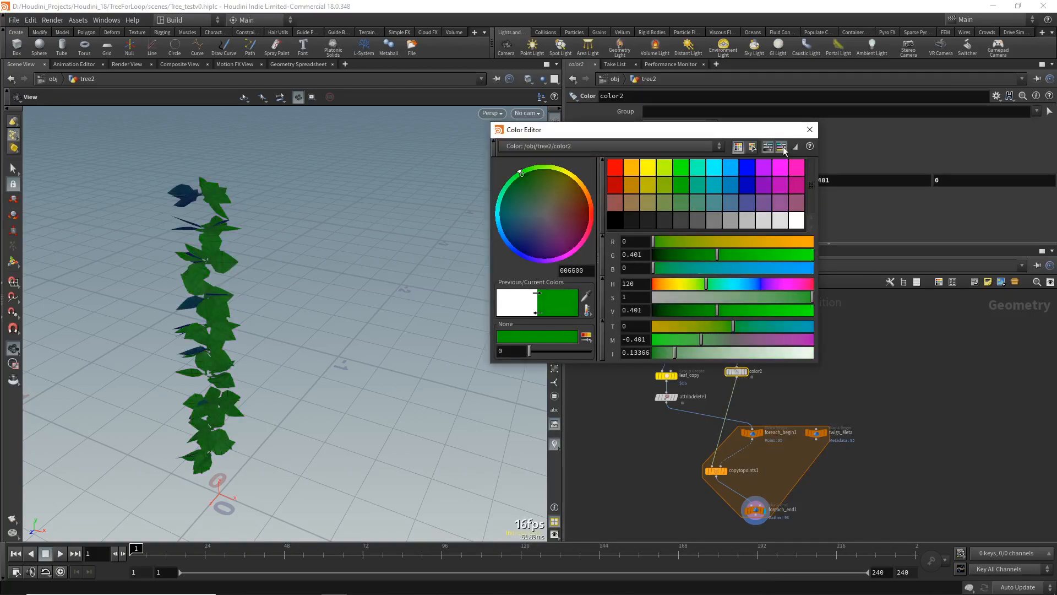
{"action": "left_click", "coordinate": [810, 129]}
Add another Color node, connect it to the output of attribdelete1, and display its result
{"action": "key", "text": "Tab"}
{"action": "type", "text": "co"}
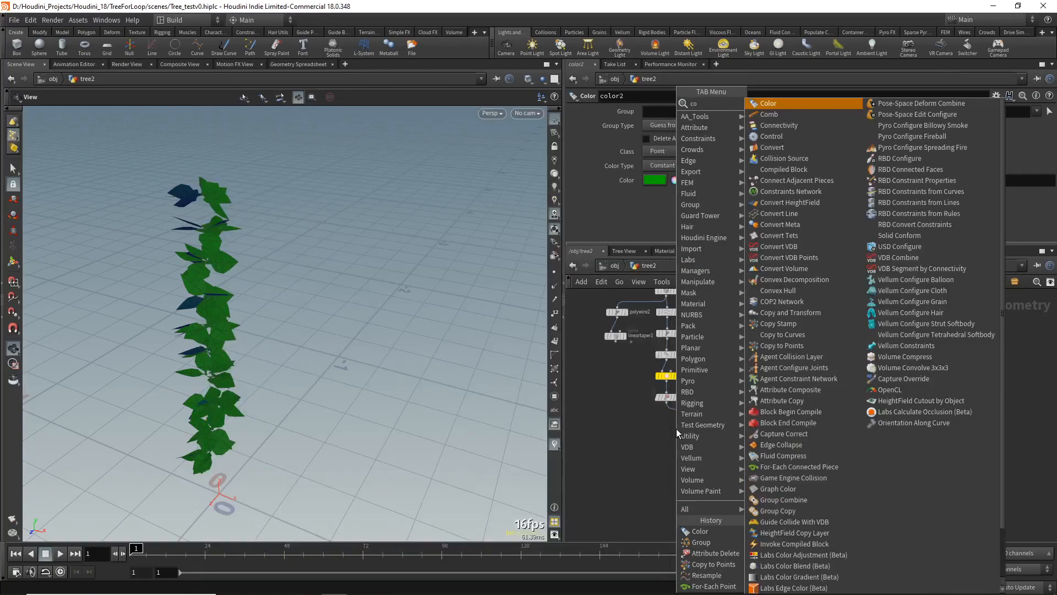
{"action": "key", "text": "Return"}
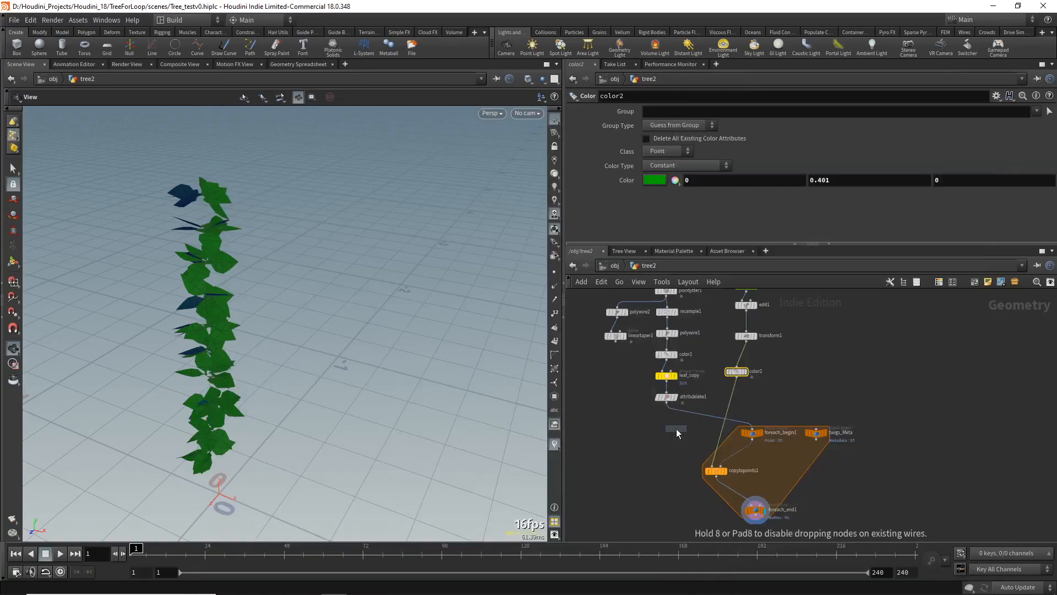
{"action": "left_click", "coordinate": [650, 439]}
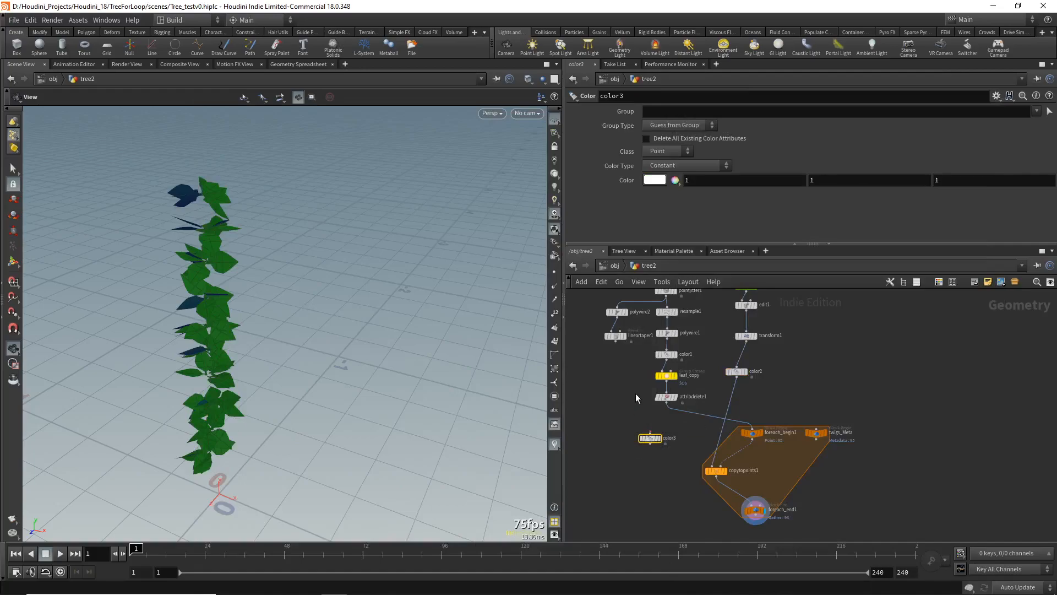
{"action": "left_click", "coordinate": [652, 435]}
{"action": "left_click", "coordinate": [661, 440]}
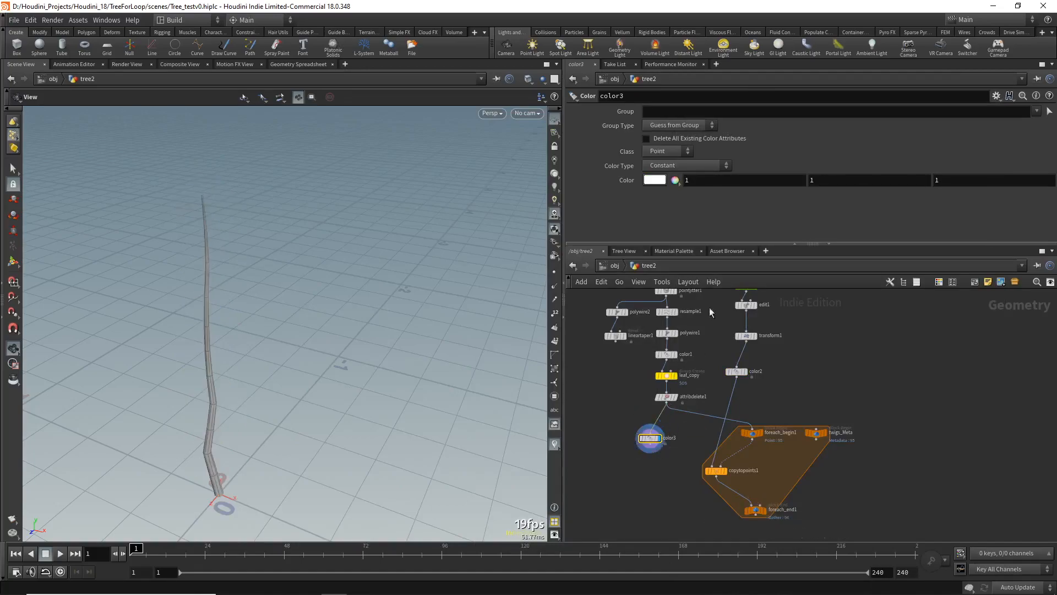
Set the branch color in color3 to dark brown with RGB values 0.301, 0.14, 0
{"action": "left_click", "coordinate": [658, 182]}
{"action": "left_click", "coordinate": [635, 189]}
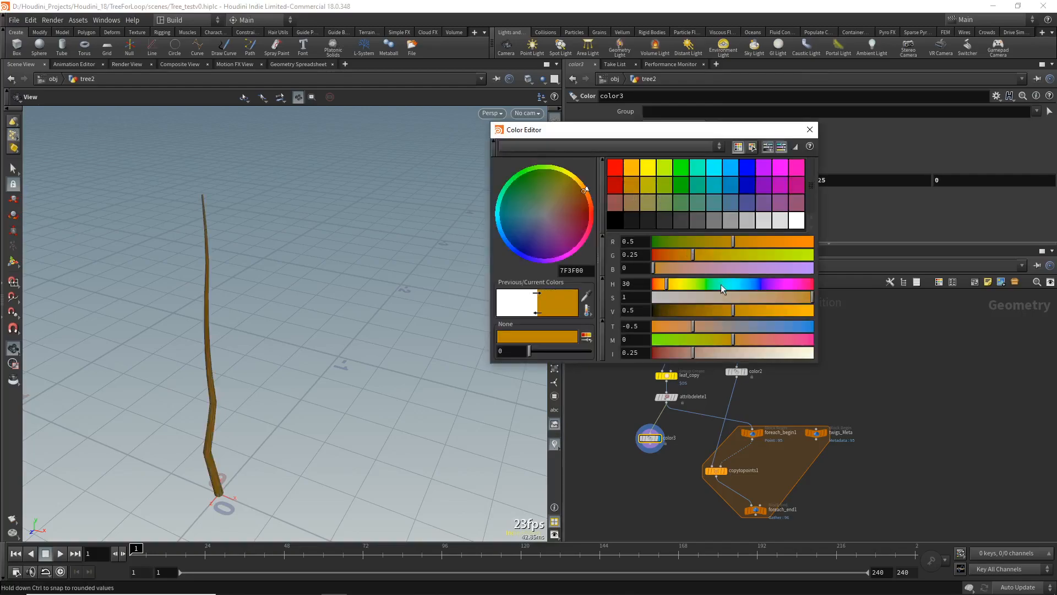
{"action": "left_click_drag", "start_coordinate": [718, 310], "coordinate": [699, 310]}
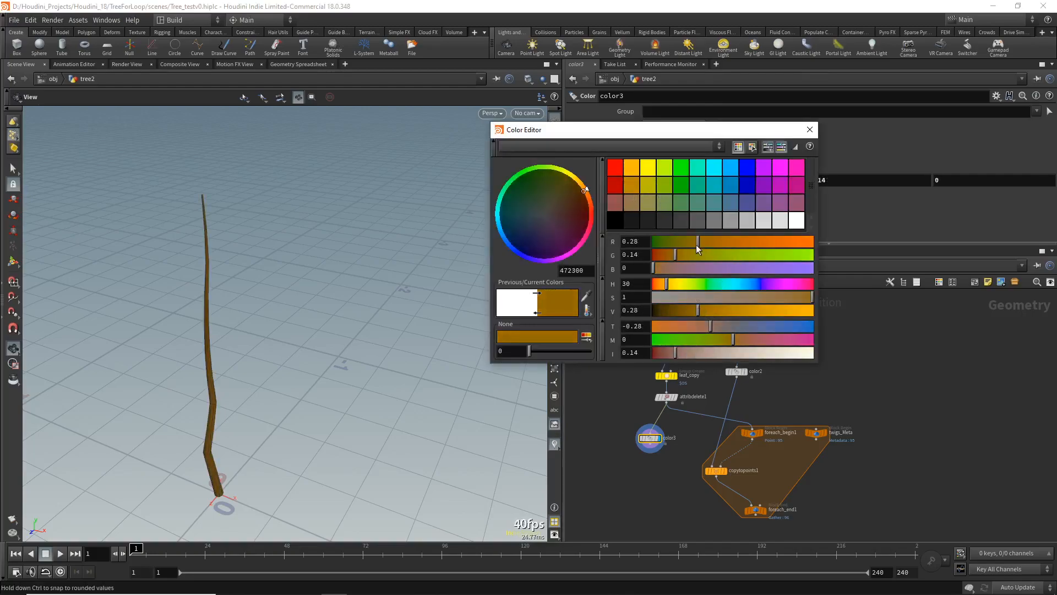
{"action": "left_click_drag", "start_coordinate": [698, 243], "coordinate": [701, 243]}
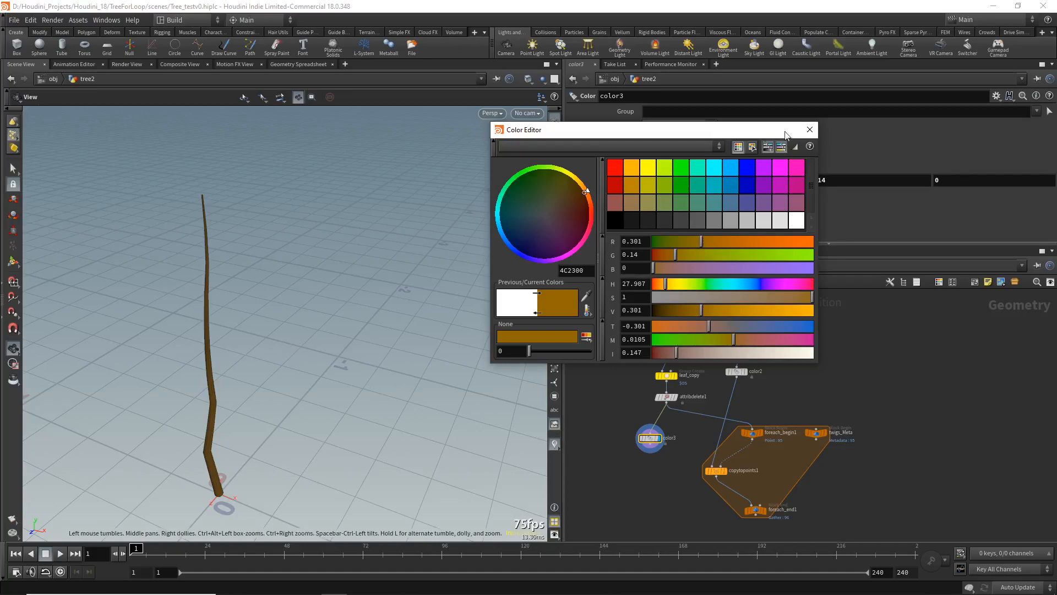
{"action": "left_click", "coordinate": [810, 130]}
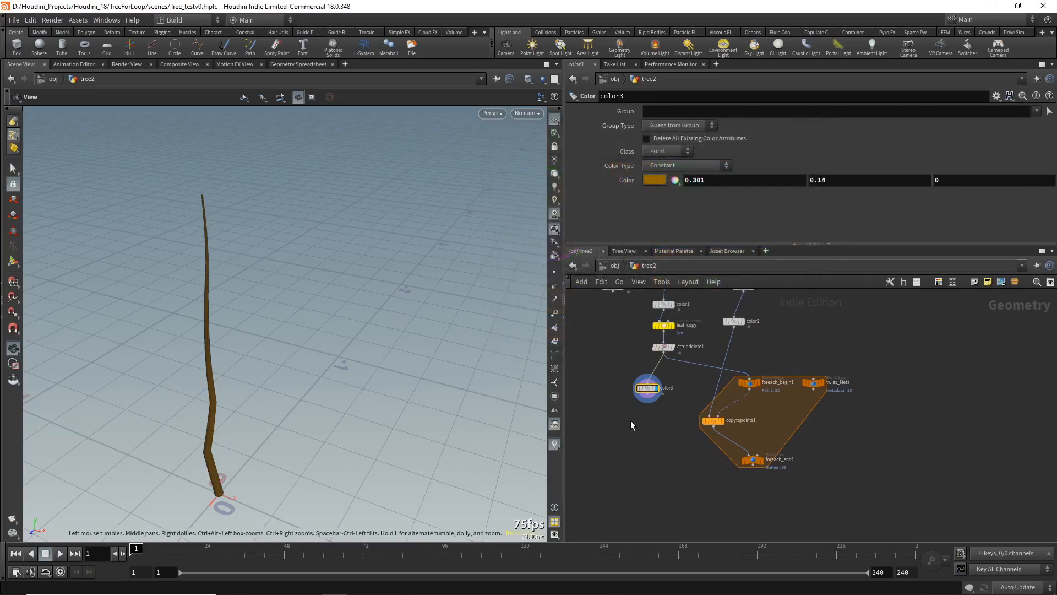
{"action": "left_click", "coordinate": [780, 465], "text": "shift"}
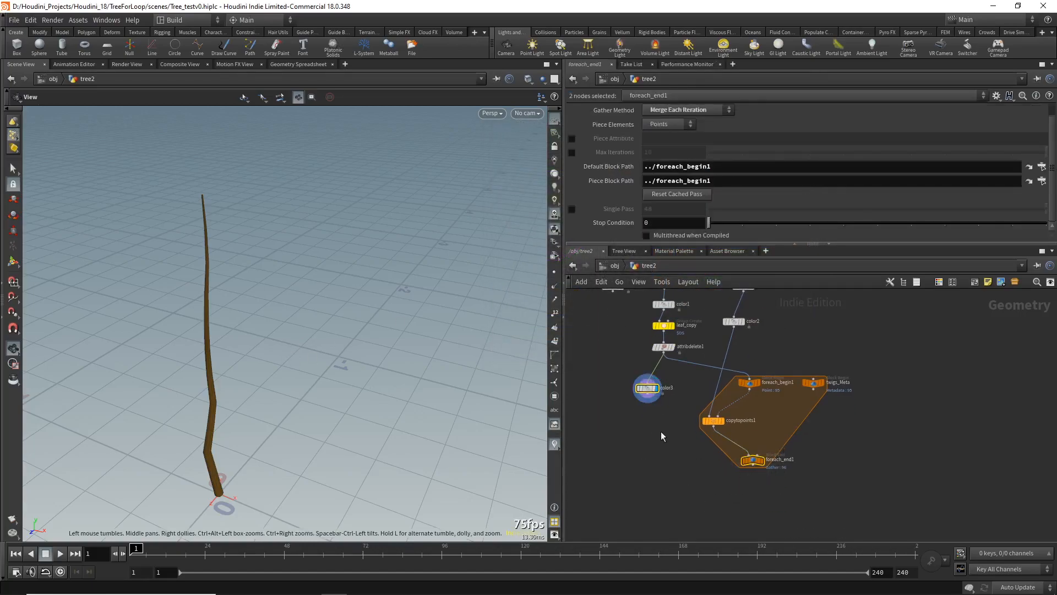
{"action": "key", "text": "Tab"}
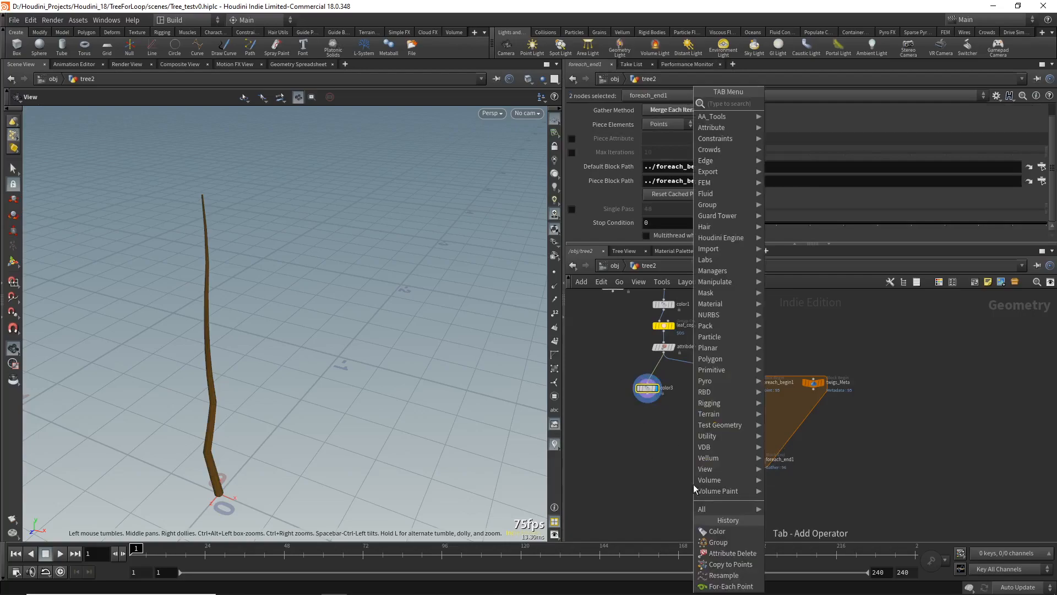
{"action": "key", "text": "Escape"}
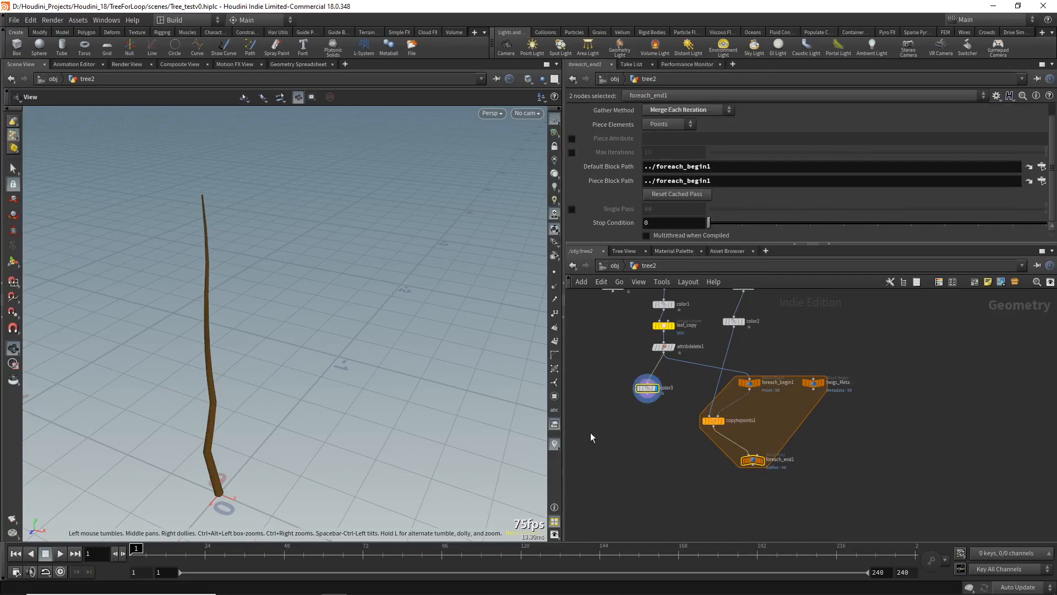
Combine the outputs of color3 and foreach_end1 in a Merge node, display the merged result and inspect the leafy branch
{"action": "left_click", "coordinate": [654, 384]}
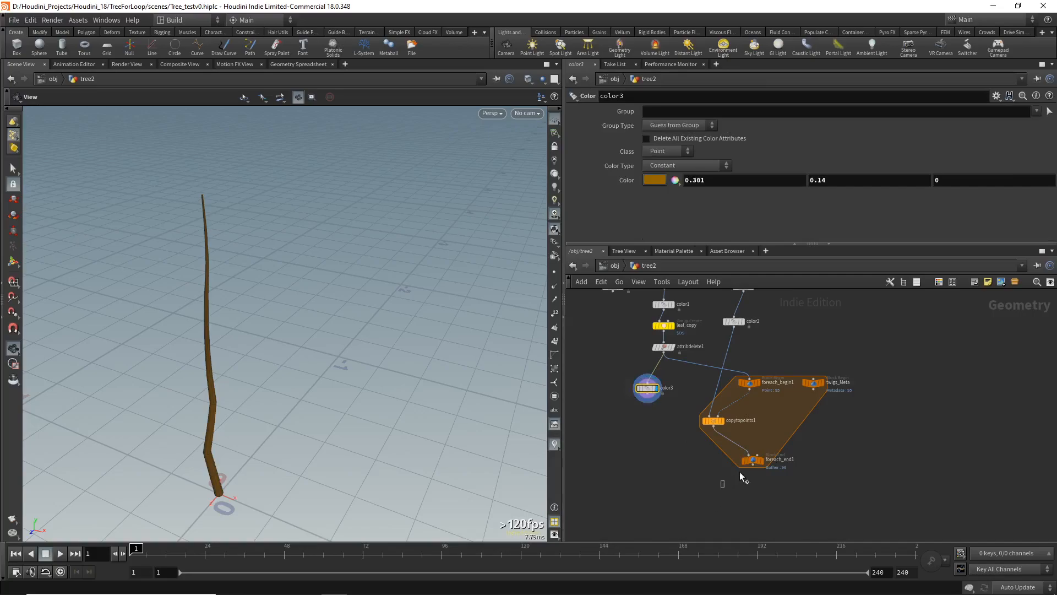
{"action": "left_click", "coordinate": [755, 460], "text": "shift"}
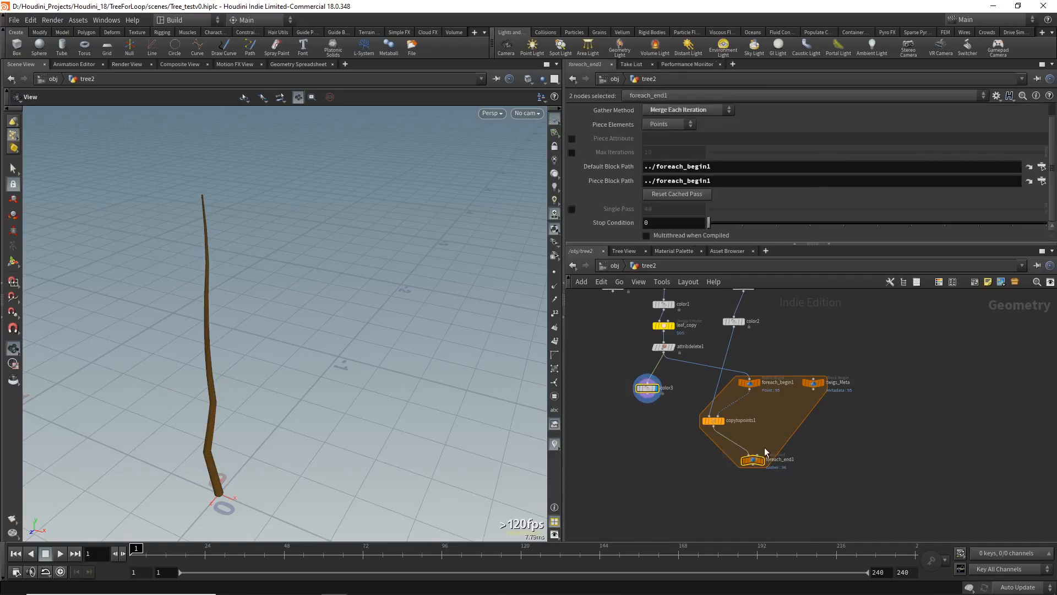
{"action": "left_click", "coordinate": [648, 394]}
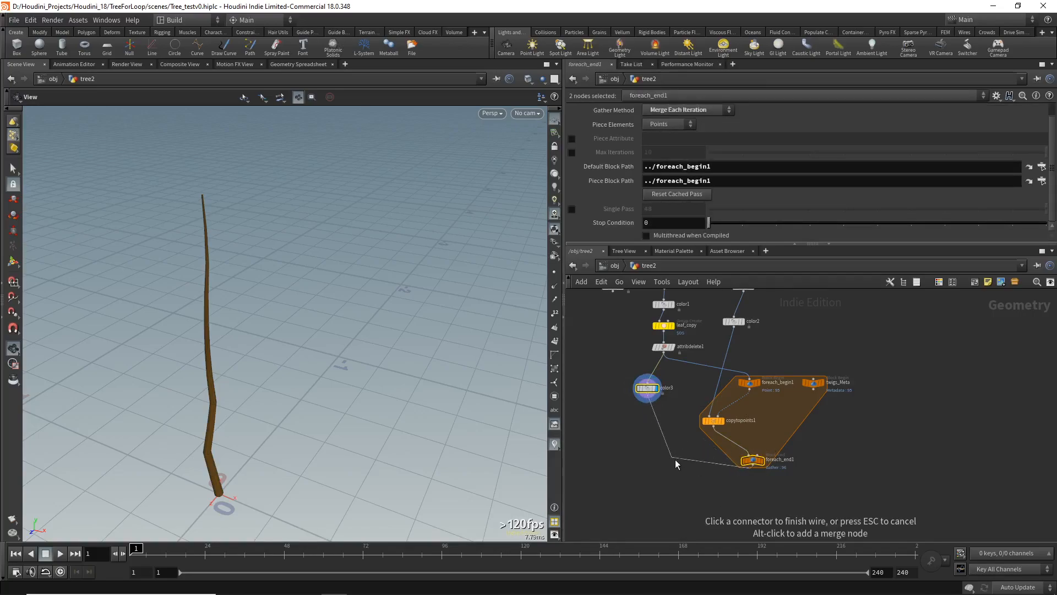
{"action": "left_click", "coordinate": [709, 416]}
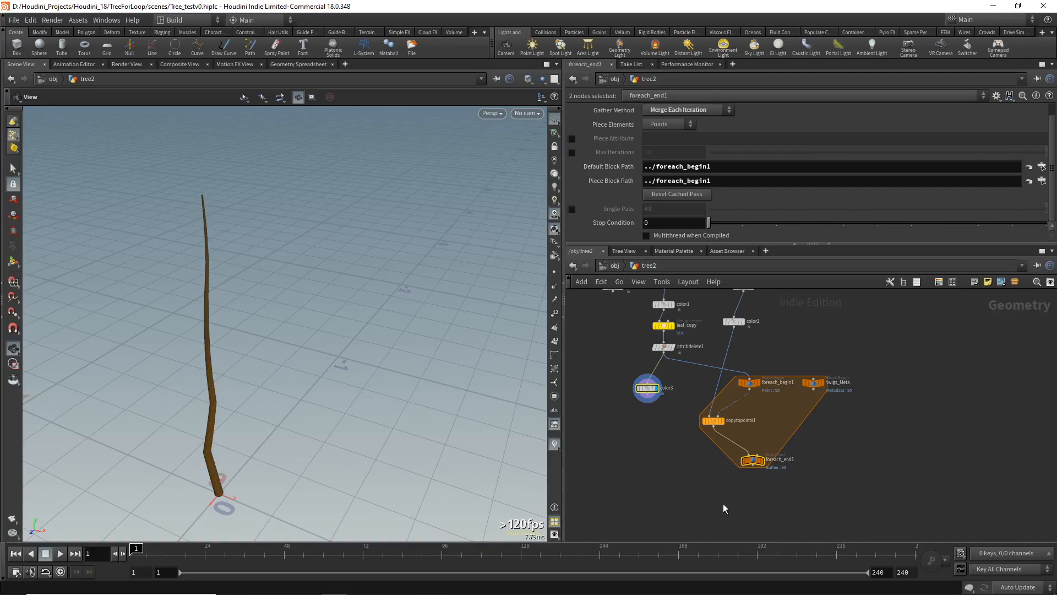
{"action": "left_click", "coordinate": [648, 394]}
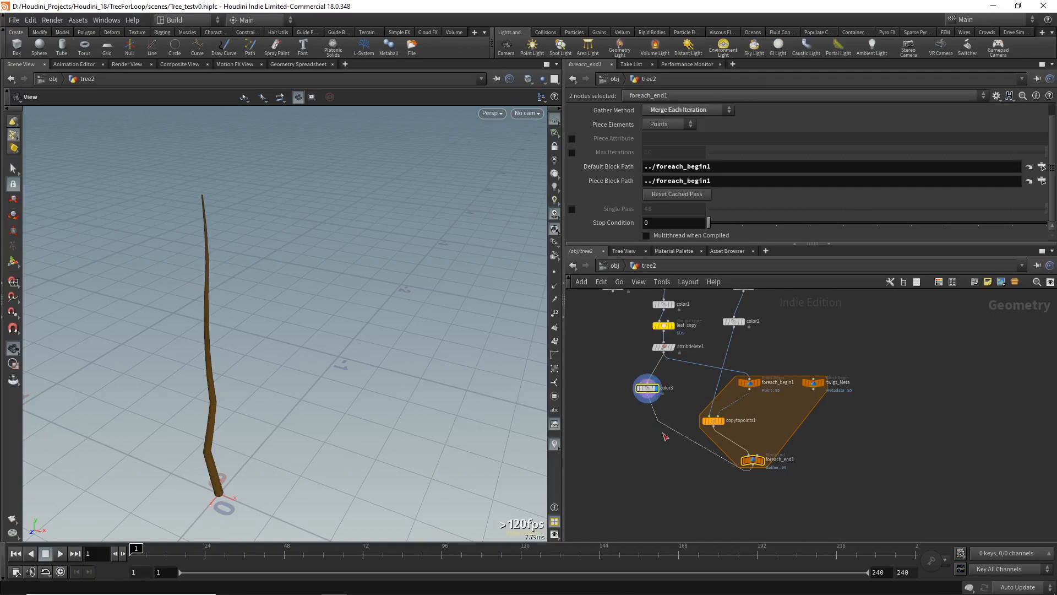
{"action": "left_click", "coordinate": [699, 497]}
{"action": "key", "text": "Escape"}
{"action": "left_click_drag", "start_coordinate": [199, 394], "coordinate": [246, 388]}
{"action": "right_click_drag", "start_coordinate": [246, 388], "coordinate": [158, 246]}
{"action": "left_click_drag", "start_coordinate": [158, 245], "coordinate": [178, 383]}
{"action": "right_click_drag", "start_coordinate": [180, 248], "coordinate": [186, 289]}
{"action": "left_click_drag", "start_coordinate": [186, 289], "coordinate": [207, 186]}
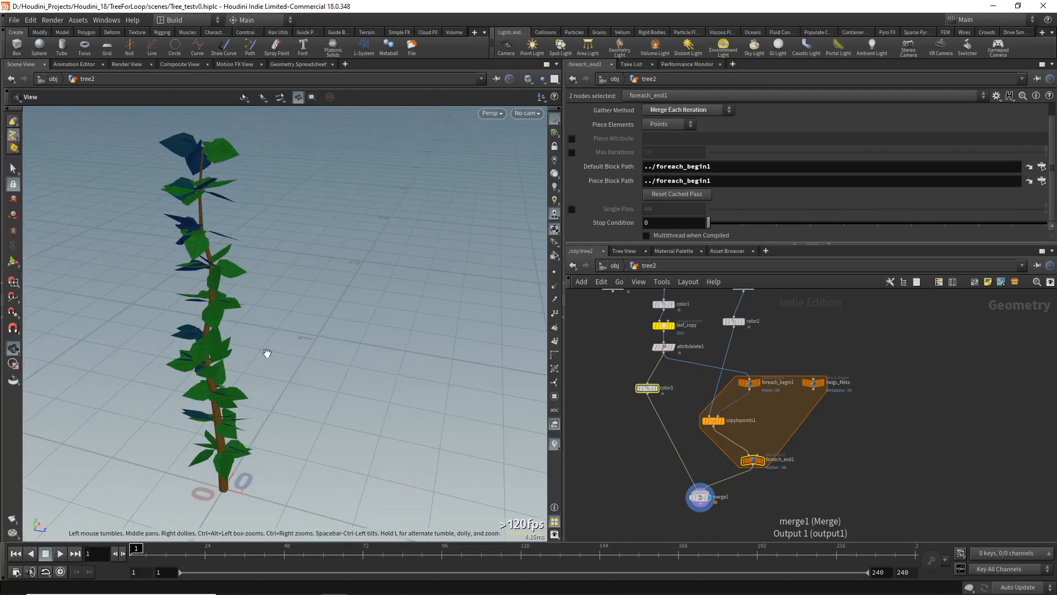
Tidy the network by aligning color3 under attribdelete1 and shifting foreach_end1 slightly sideways
{"action": "scroll", "coordinate": [643, 447], "scroll_direction": "down", "scroll_amount": 1}
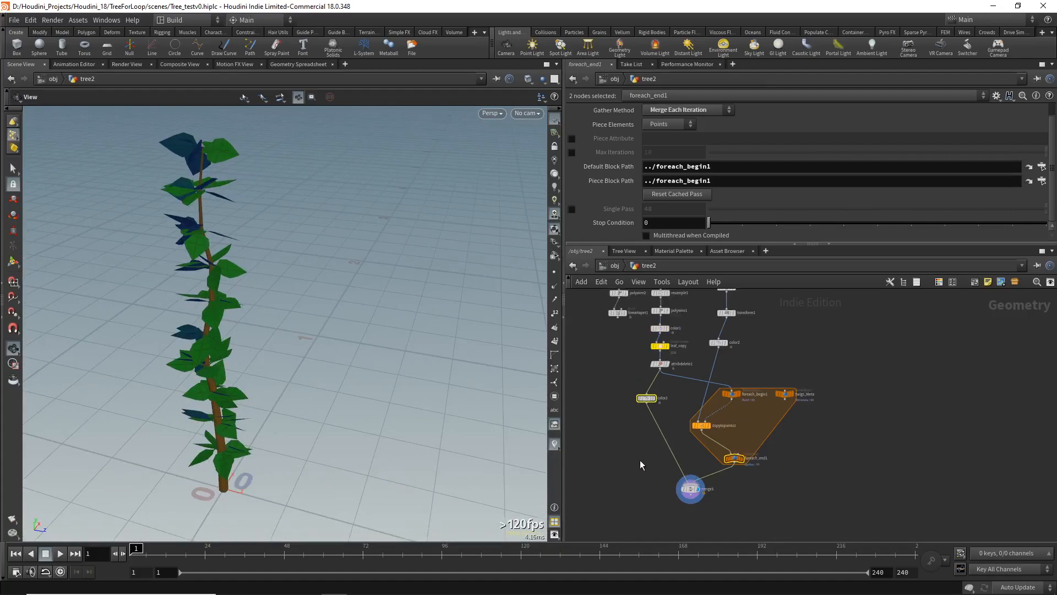
{"action": "left_click_drag", "start_coordinate": [647, 398], "coordinate": [657, 398]}
{"action": "mouse_move", "coordinate": [741, 464]}
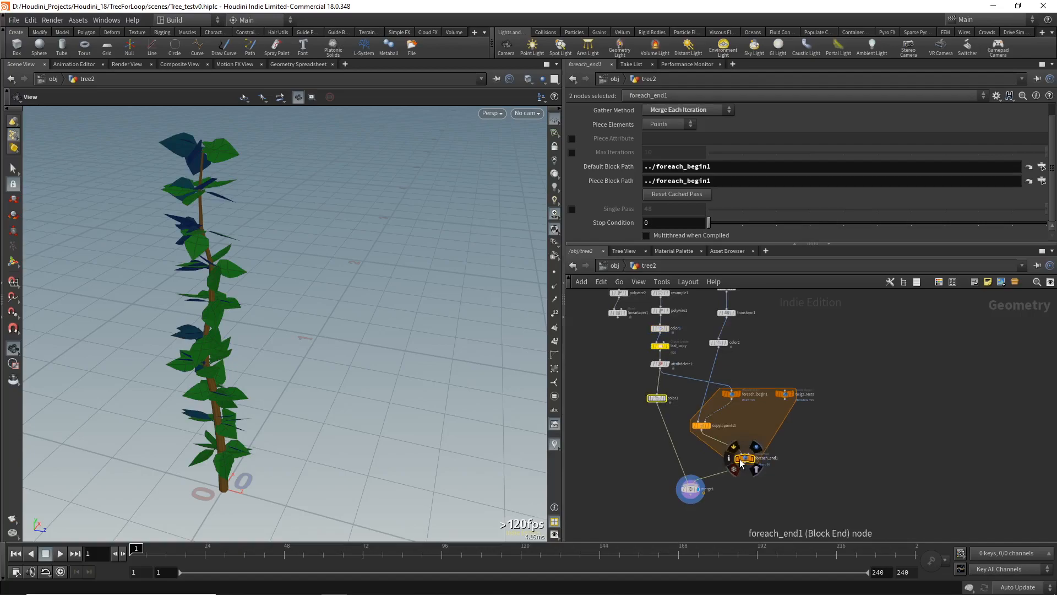
{"action": "left_click", "coordinate": [746, 506]}
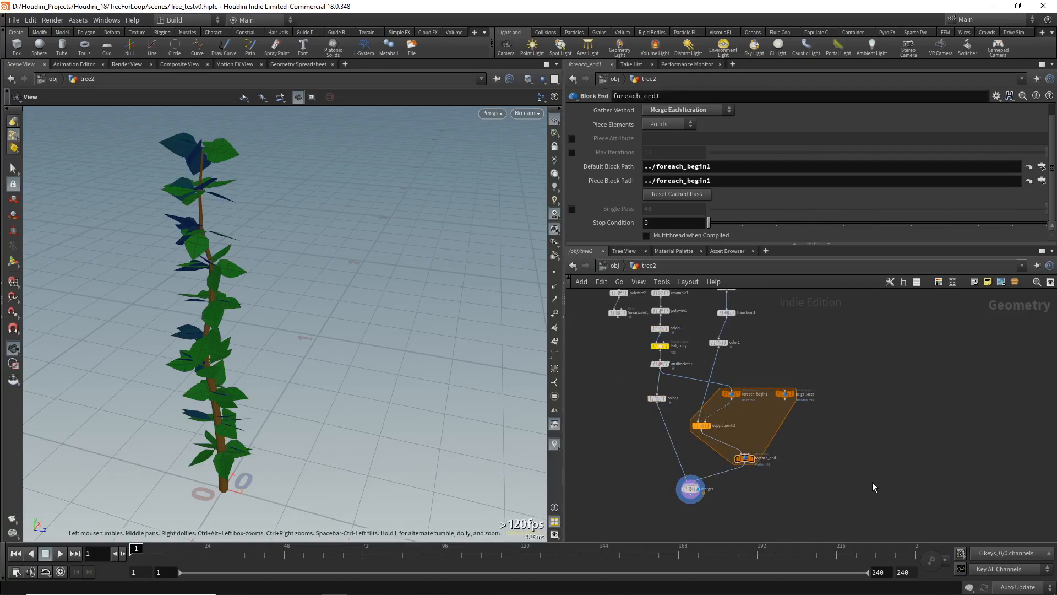
Make room in the network by moving the for-each block, color3 and merge1 down together and color2 aside
{"action": "left_click_drag", "start_coordinate": [800, 480], "coordinate": [694, 385]}
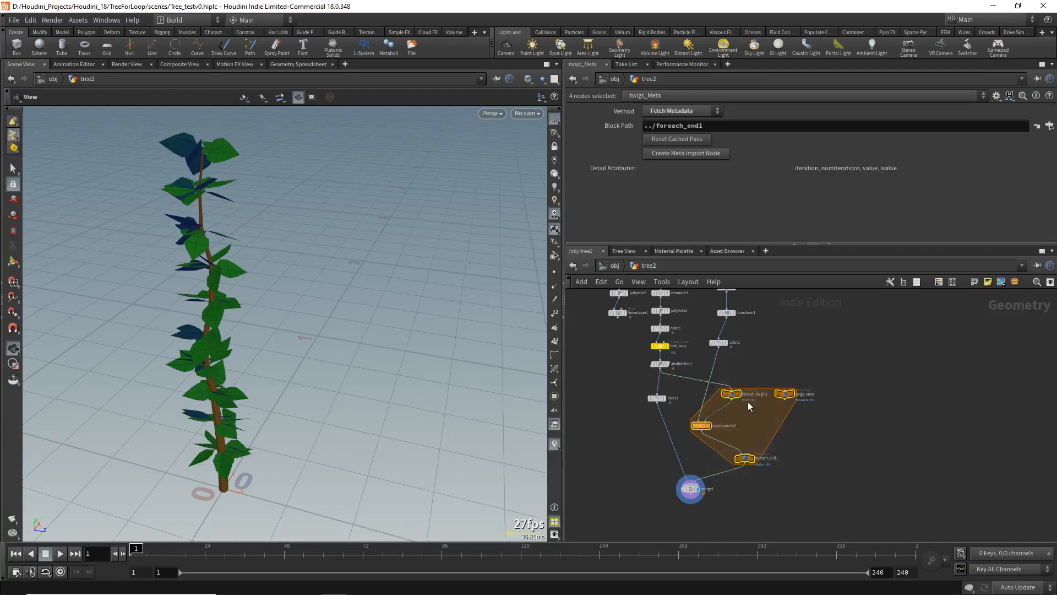
{"action": "scroll", "coordinate": [673, 512], "scroll_direction": "down", "scroll_amount": 1}
{"action": "left_click_drag", "start_coordinate": [685, 507], "coordinate": [803, 394]}
{"action": "left_click_drag", "start_coordinate": [724, 415], "coordinate": [720, 467]}
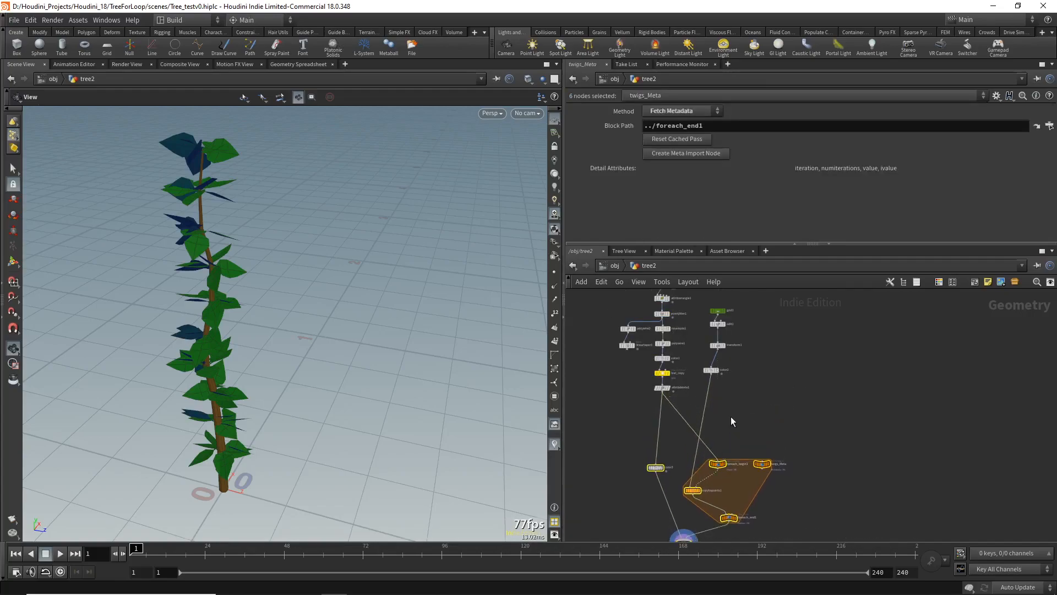
{"action": "left_click", "coordinate": [730, 416]}
{"action": "scroll", "coordinate": [718, 396], "scroll_direction": "up", "scroll_amount": 2}
{"action": "left_click_drag", "start_coordinate": [714, 363], "coordinate": [770, 377]}
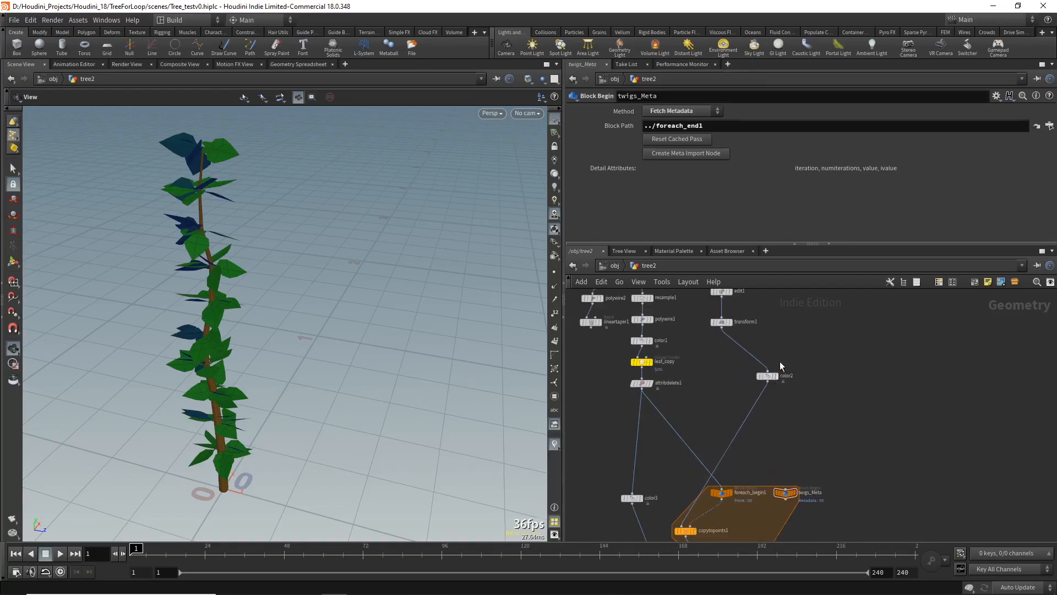
Place an unconnected Color node between attribdelete1 and color2 and set its color type to Ramp from Attribute
{"action": "key", "text": "Tab"}
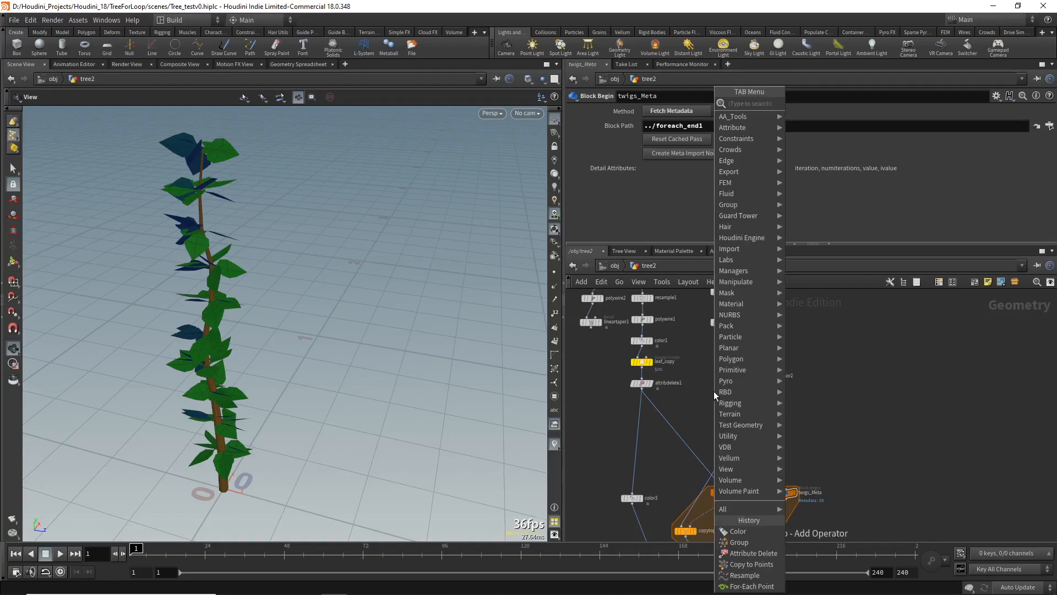
{"action": "type", "text": "color"}
{"action": "key", "text": "Return"}
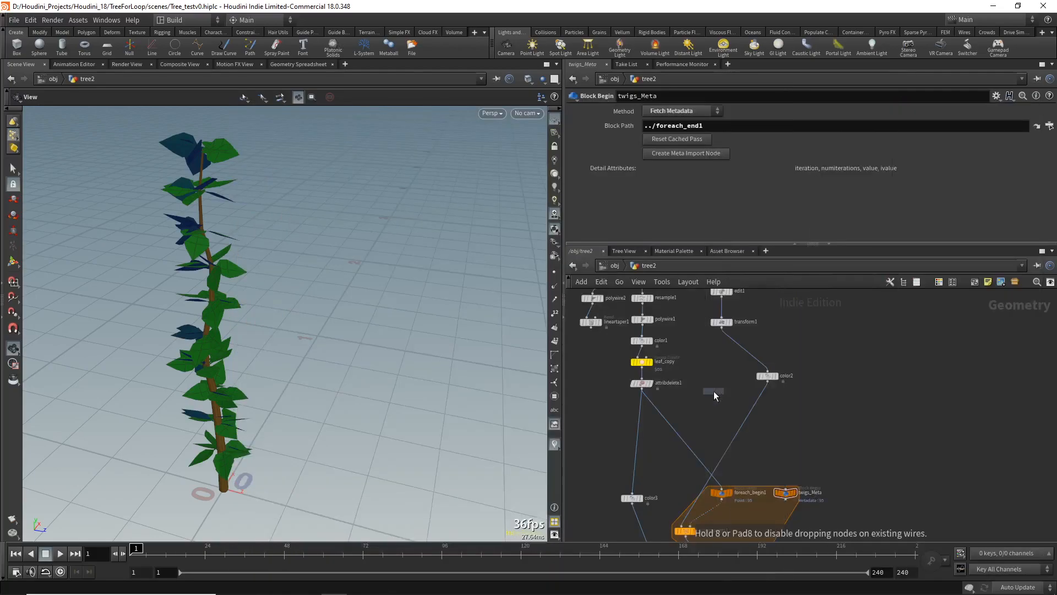
{"action": "left_click", "coordinate": [713, 391]}
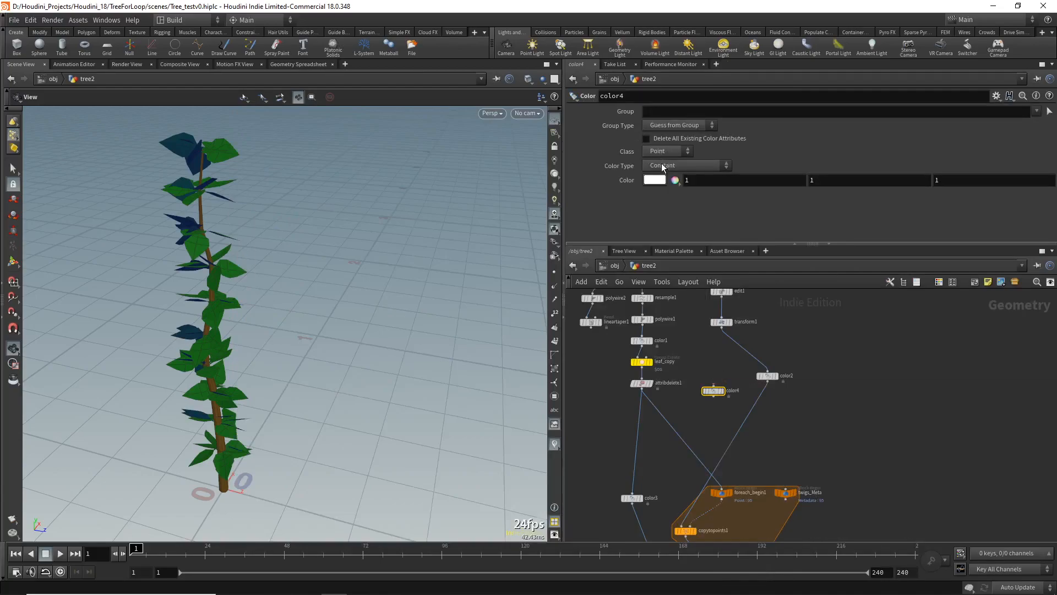
{"action": "left_click", "coordinate": [662, 164]}
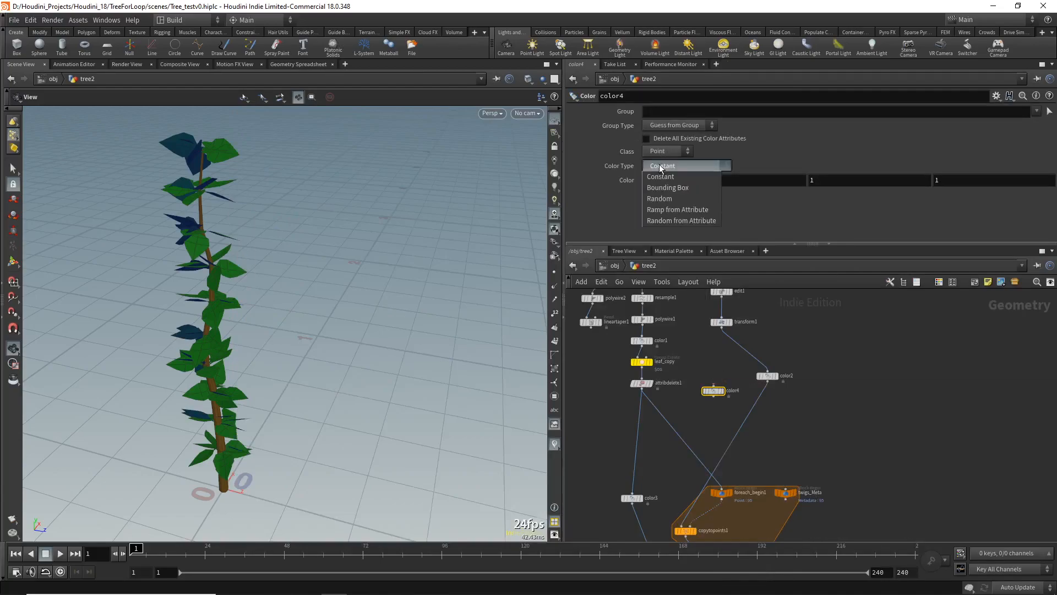
{"action": "left_click", "coordinate": [675, 211]}
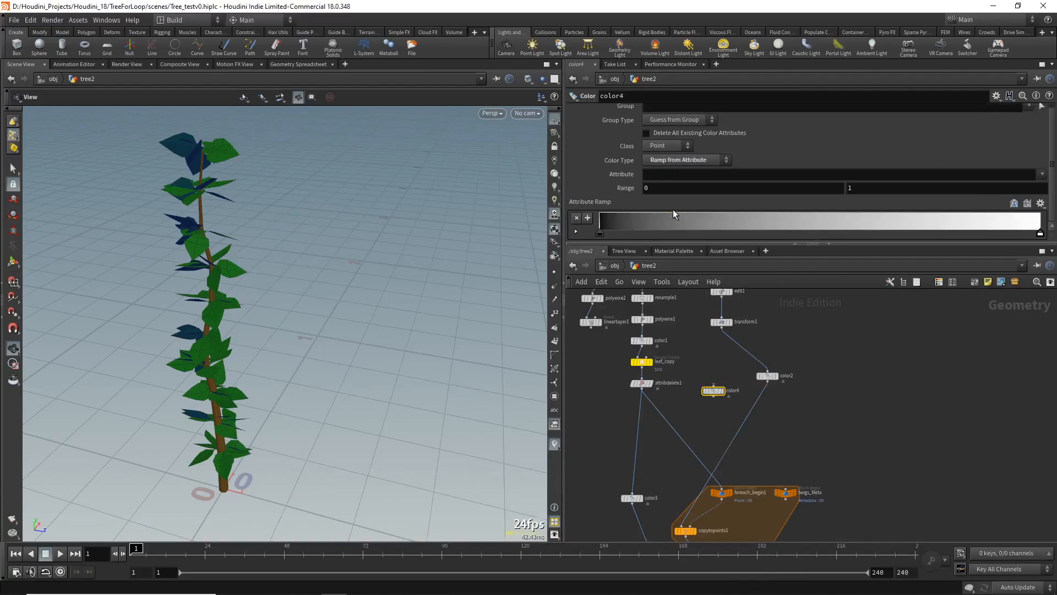
Set the first key of color4's attribute ramp to dark green with RGB values 0, 0.336, 0
{"action": "double_click", "coordinate": [601, 234]}
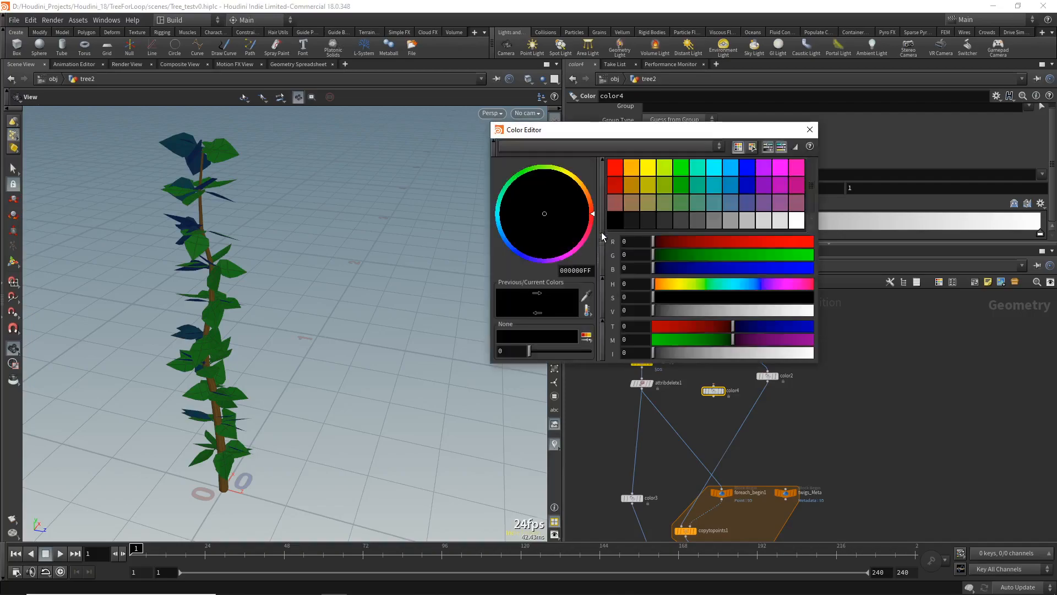
{"action": "left_click", "coordinate": [679, 168]}
{"action": "left_click_drag", "start_coordinate": [702, 256], "coordinate": [707, 261]}
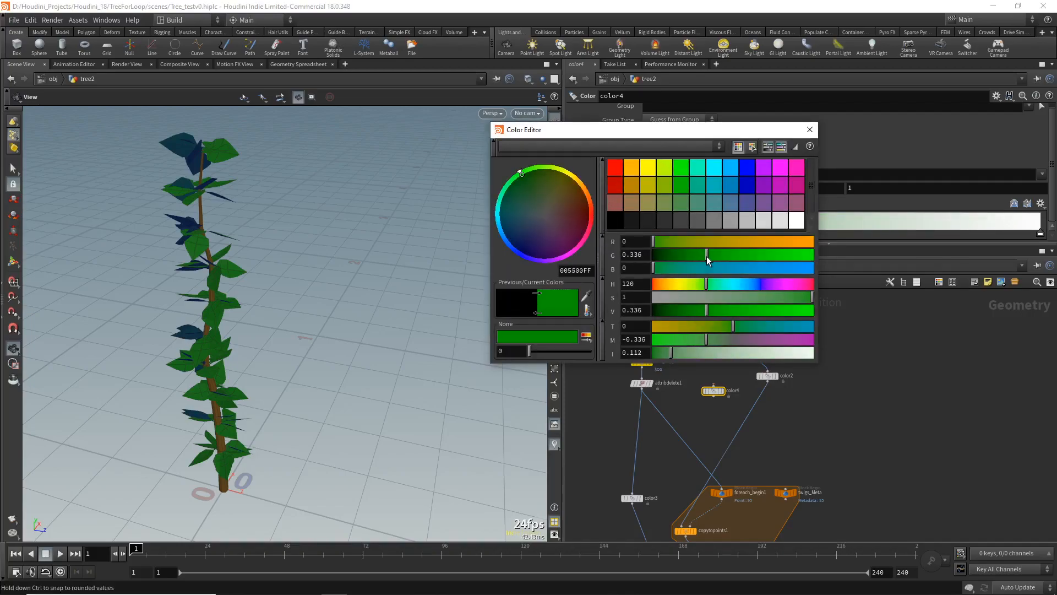
{"action": "left_click", "coordinate": [810, 130]}
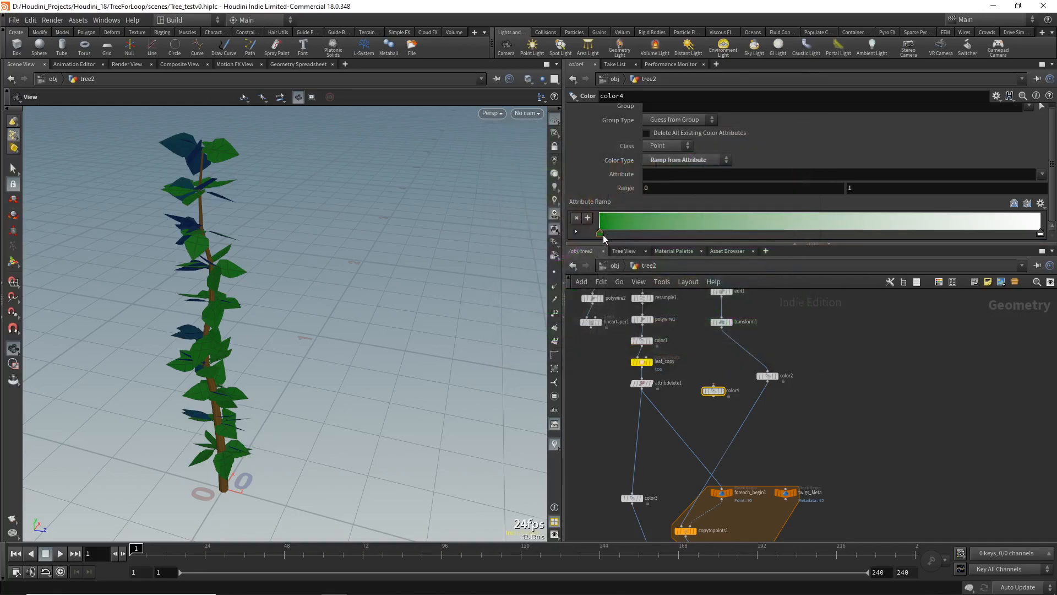
Add a lighter green ramp key (RGB 0.078, 0.564, 0.078) before the middle and move the dark green key slightly inward
{"action": "left_click_drag", "start_coordinate": [616, 230], "coordinate": [751, 233]}
{"action": "double_click", "coordinate": [767, 234]}
{"action": "left_click_drag", "start_coordinate": [698, 263], "coordinate": [753, 256]}
{"action": "left_click_drag", "start_coordinate": [802, 297], "coordinate": [791, 297]}
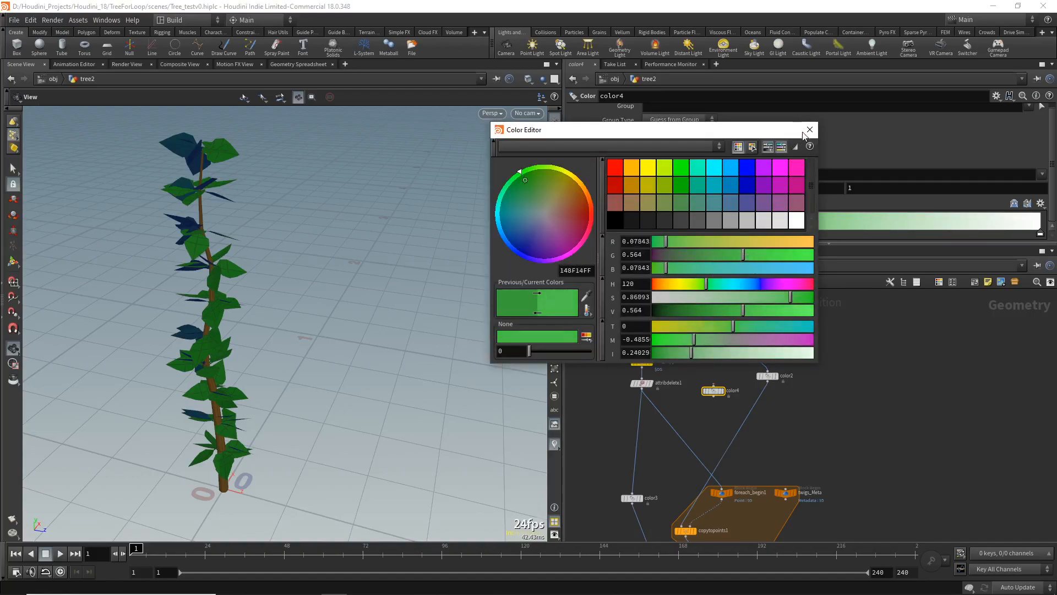
{"action": "left_click", "coordinate": [810, 129]}
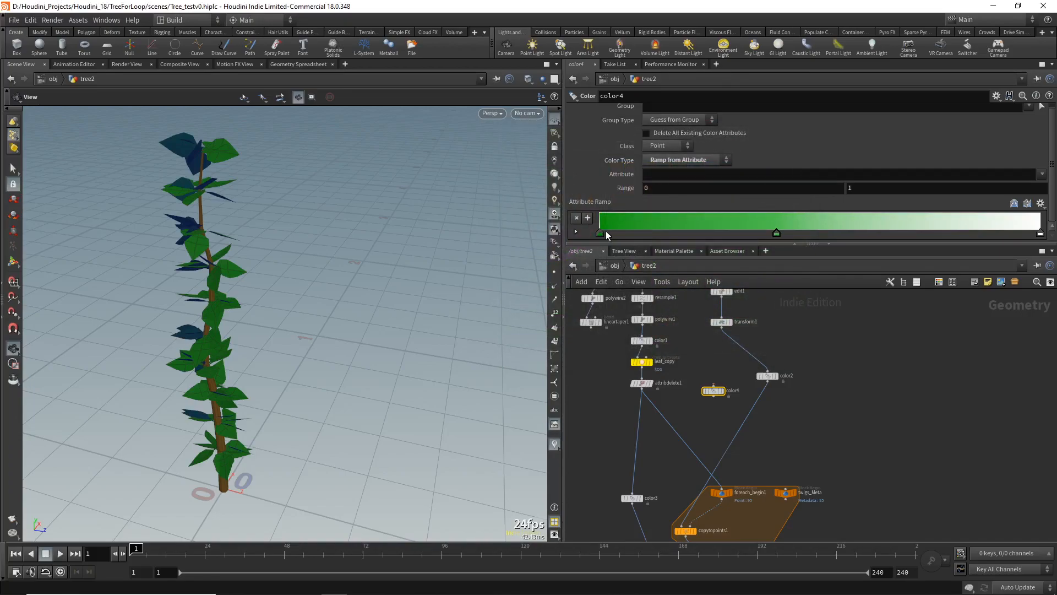
{"action": "left_click_drag", "start_coordinate": [603, 233], "coordinate": [647, 233]}
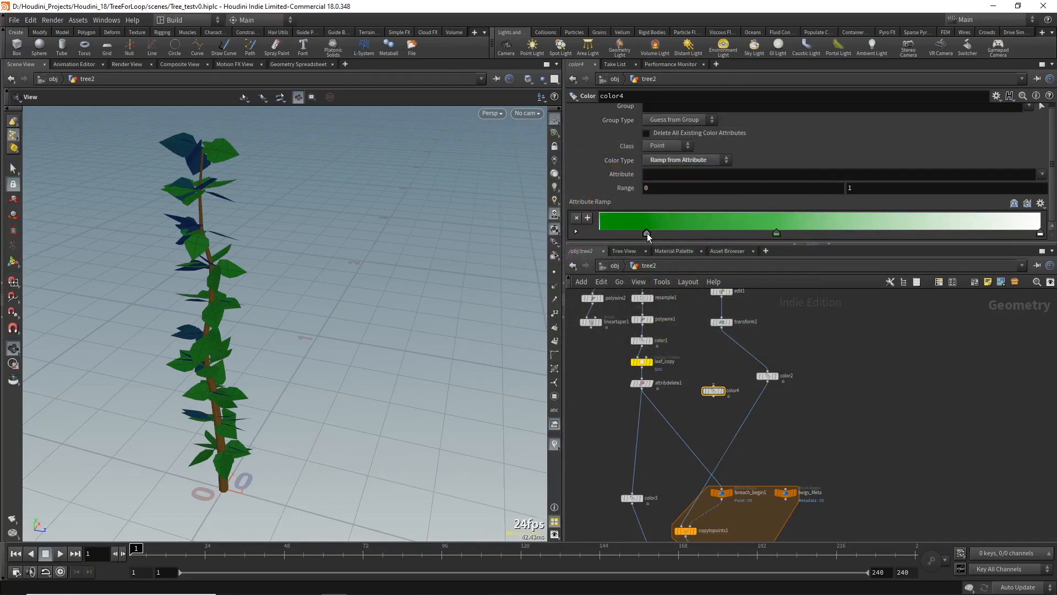
Add a third ramp key between the lighter green and white keys and color it olive with RGB values 0.391, 0.526, 0
{"action": "double_click", "coordinate": [911, 233]}
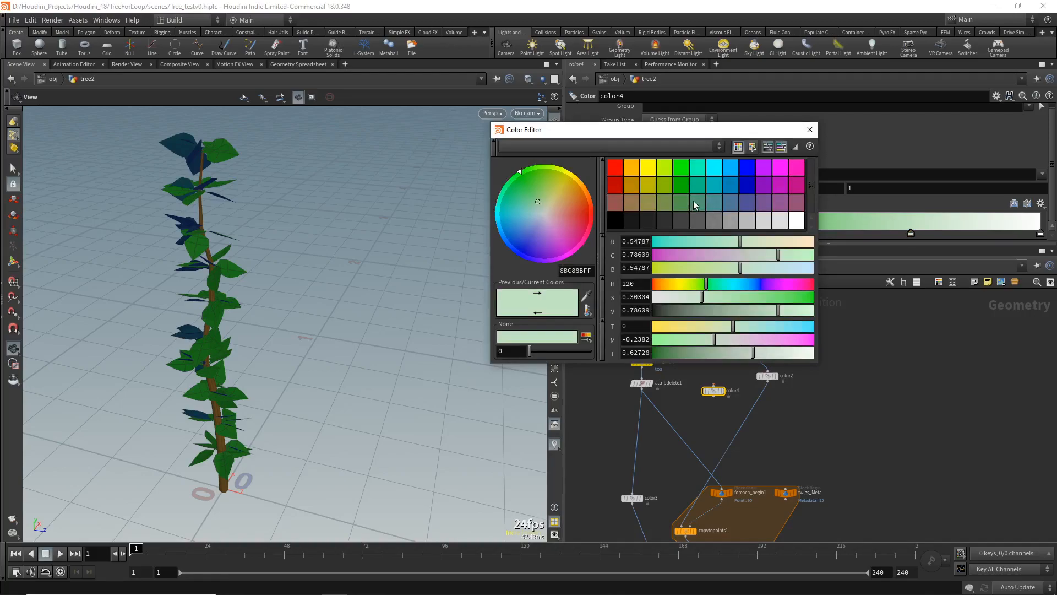
{"action": "left_click", "coordinate": [682, 169]}
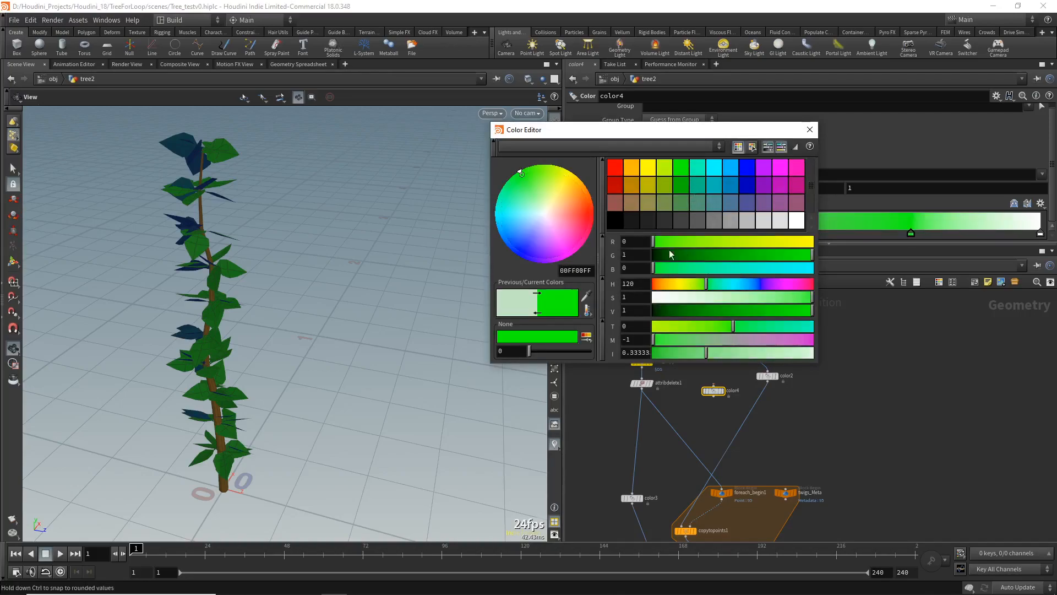
{"action": "left_click", "coordinate": [737, 254]}
{"action": "left_click_drag", "start_coordinate": [672, 243], "coordinate": [717, 253]}
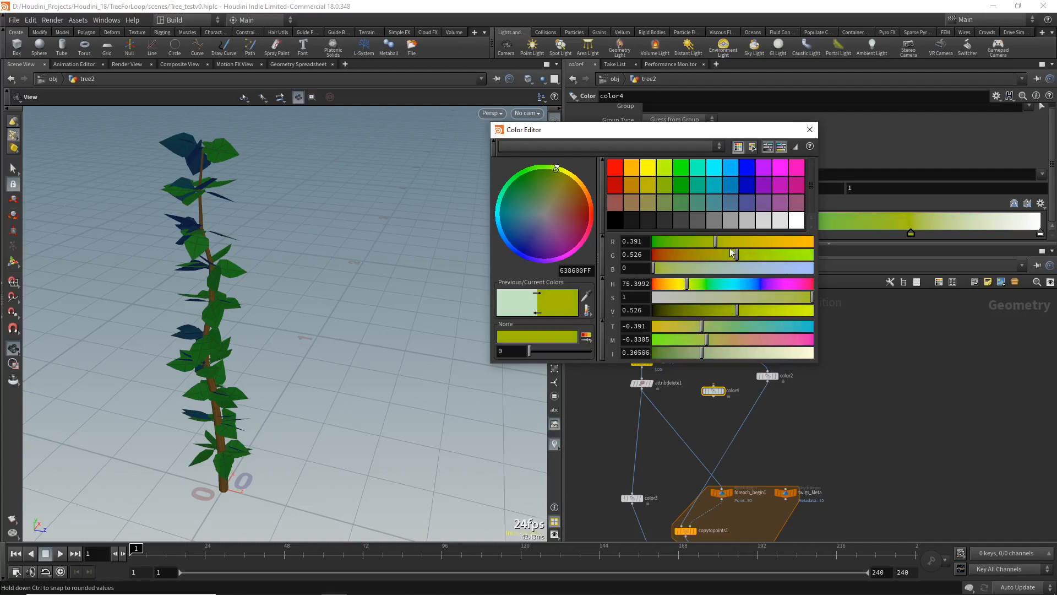
{"action": "left_click", "coordinate": [809, 129]}
Color the ramp's end key orange-brown with RGB values 0.471, 0.135, 0 and shift the green and olive keys toward it
{"action": "double_click", "coordinate": [1040, 234]}
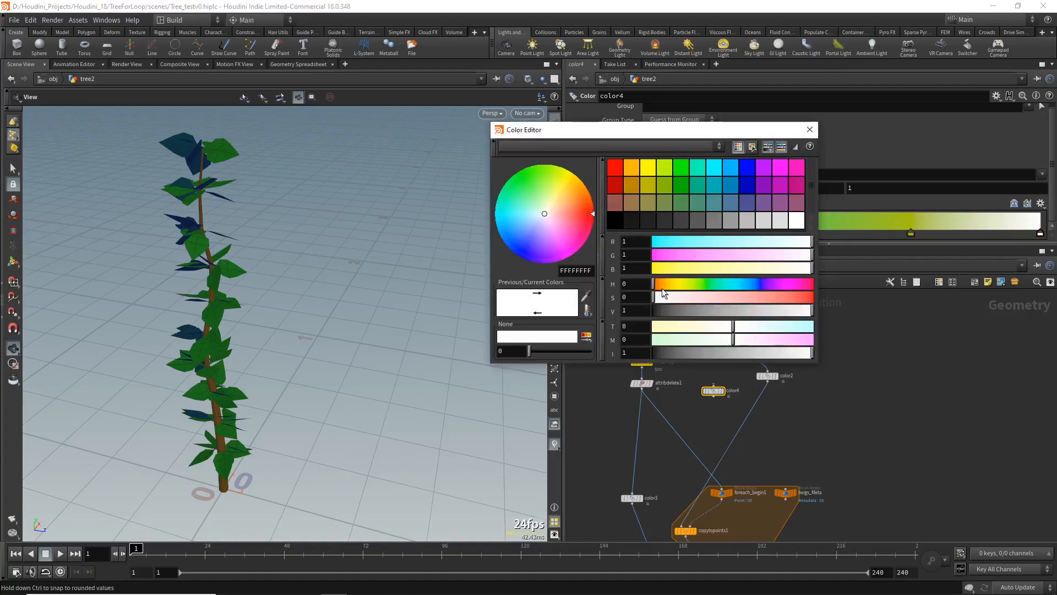
{"action": "left_click", "coordinate": [681, 170]}
{"action": "left_click_drag", "start_coordinate": [740, 256], "coordinate": [725, 253]}
{"action": "left_click_drag", "start_coordinate": [654, 241], "coordinate": [692, 253]}
{"action": "left_click_drag", "start_coordinate": [731, 310], "coordinate": [721, 310]}
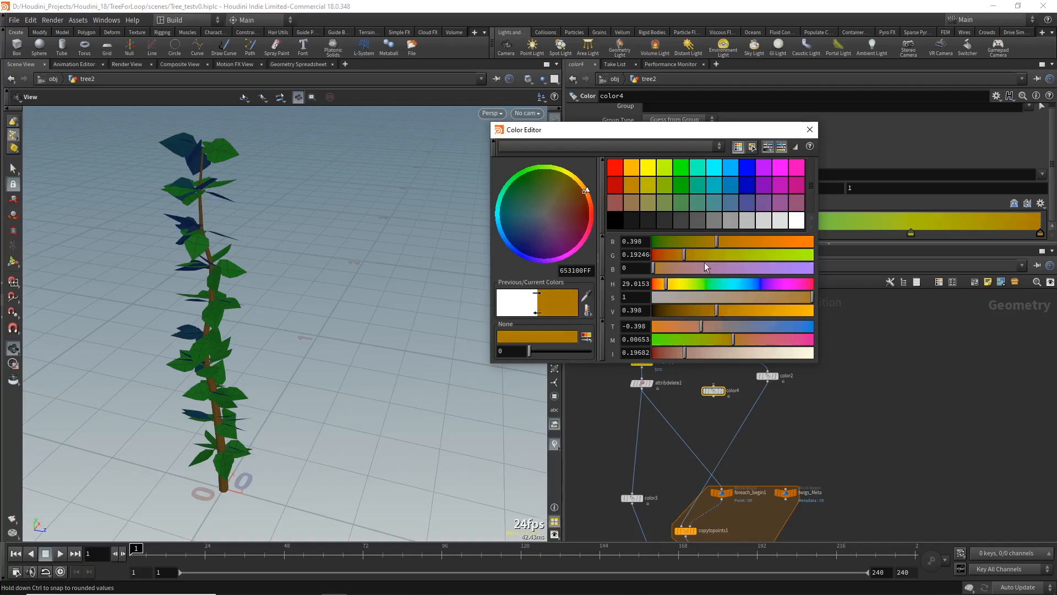
{"action": "left_click_drag", "start_coordinate": [681, 256], "coordinate": [729, 246]}
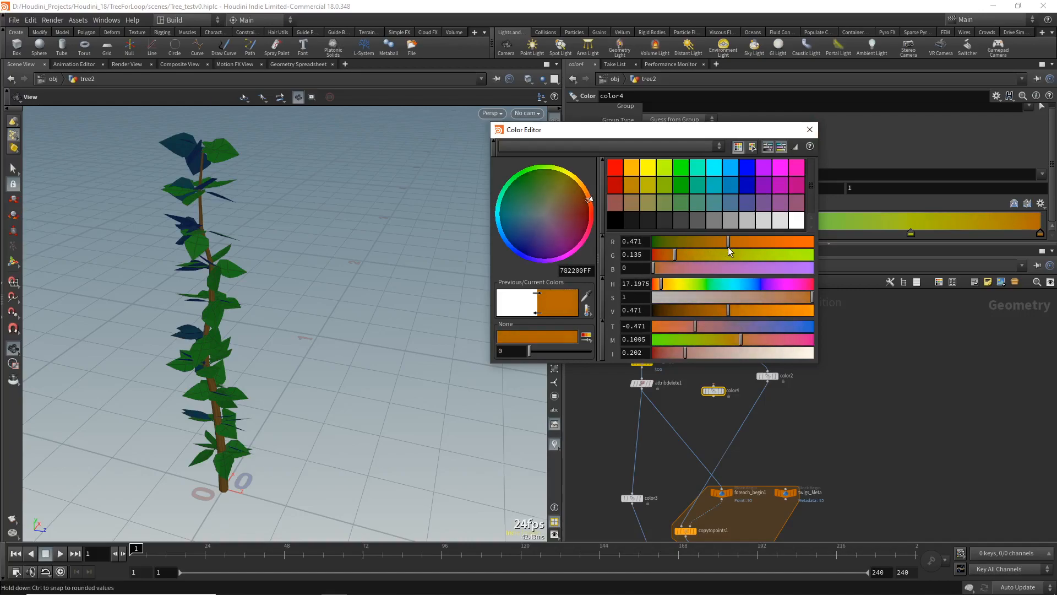
{"action": "left_click", "coordinate": [809, 130]}
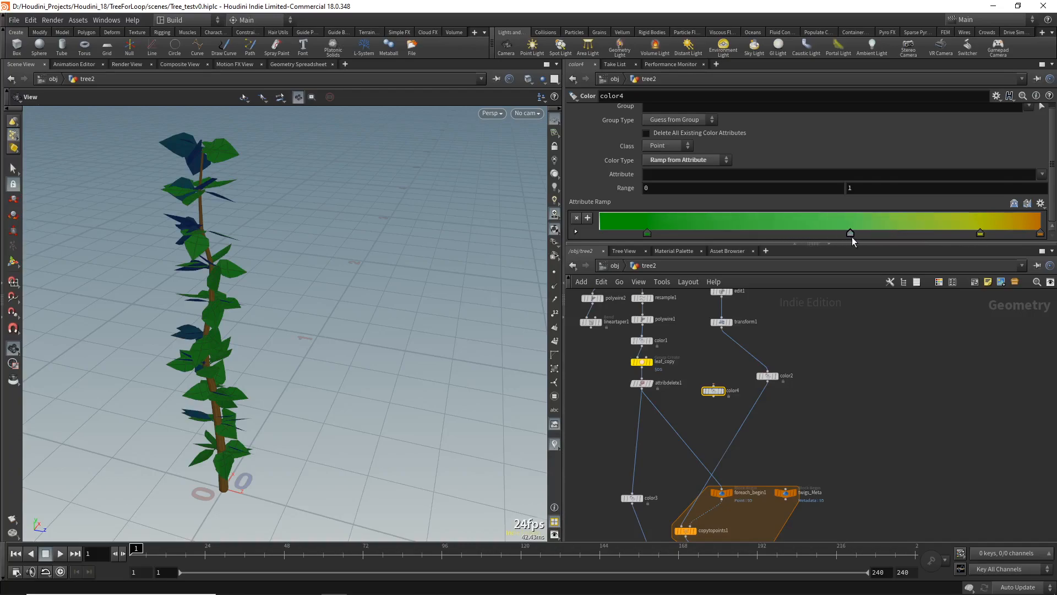
{"action": "left_click_drag", "start_coordinate": [647, 233], "coordinate": [745, 233]}
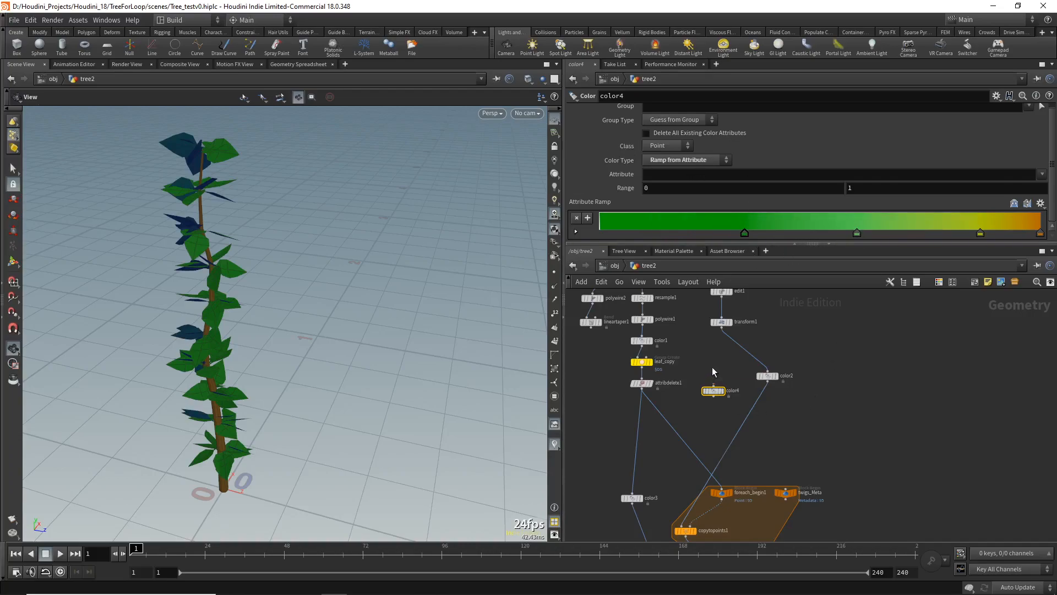
Add an Attribute Create node directly above color4 in the network
{"action": "key", "text": "Tab"}
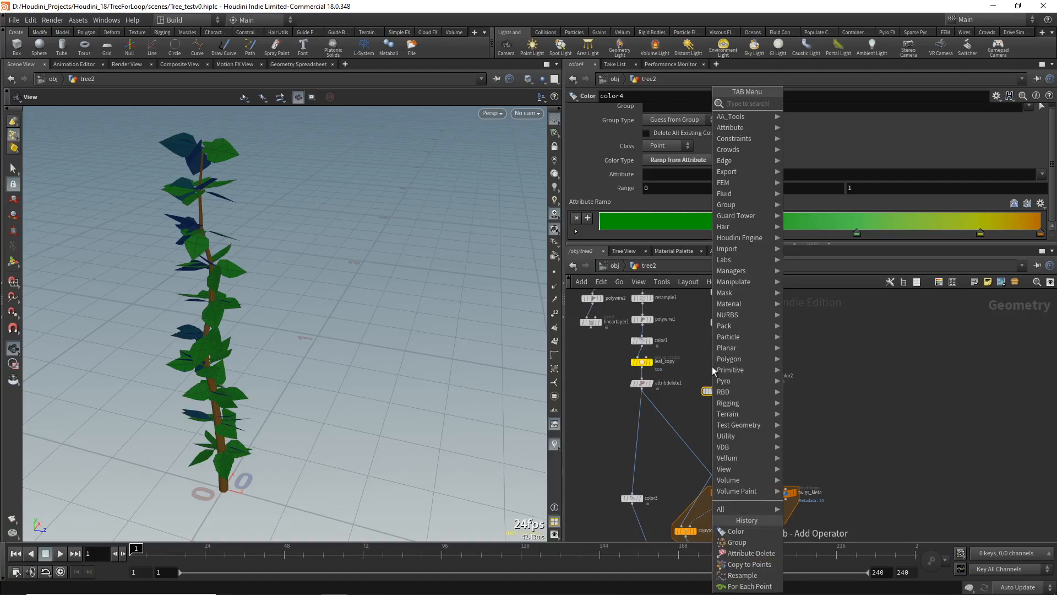
{"action": "type", "text": "tt"}
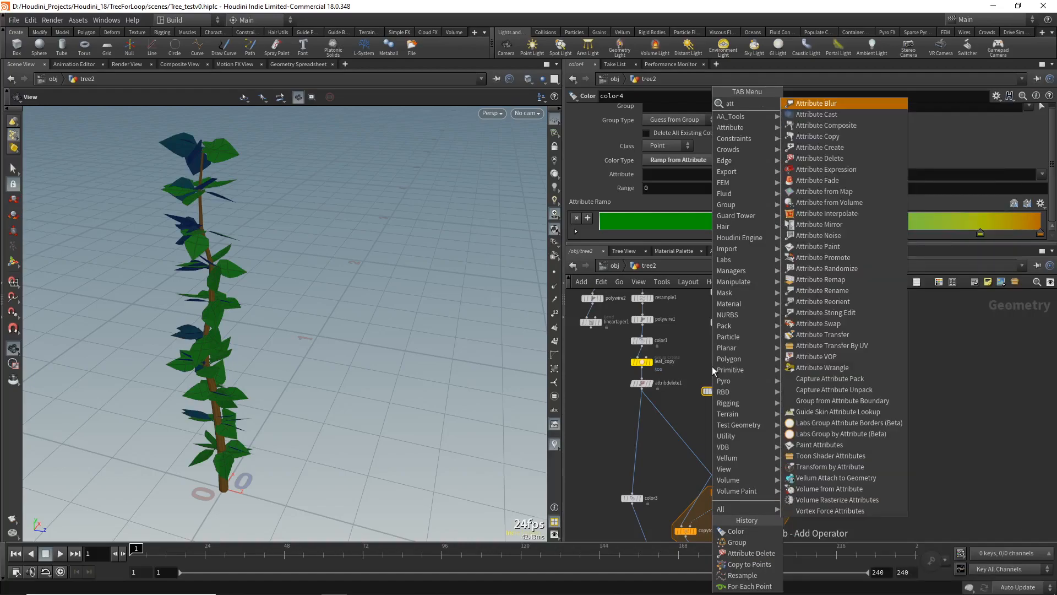
{"action": "type", "text": "ribureco"}
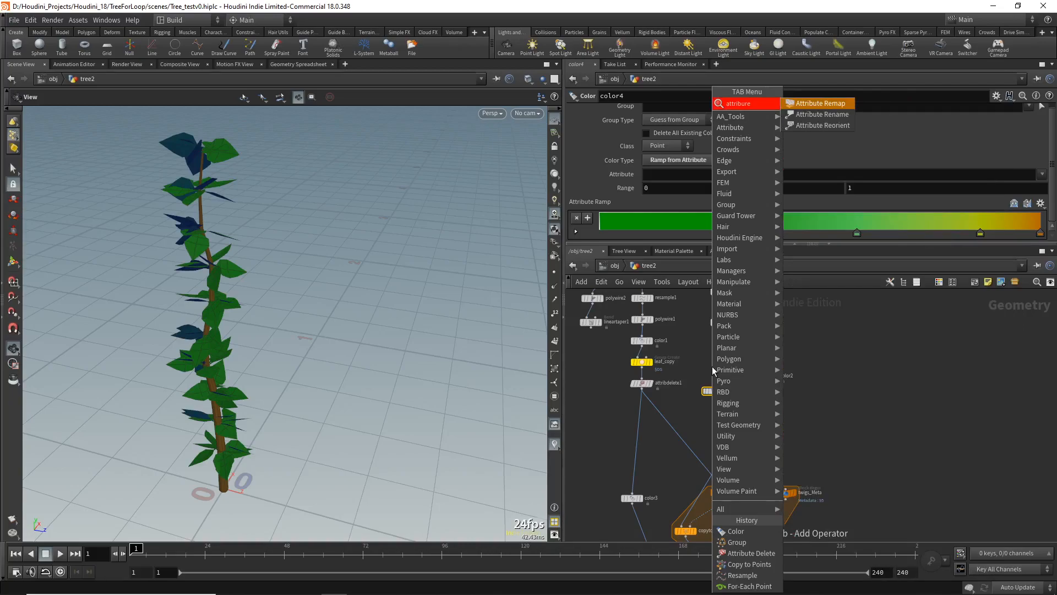
{"action": "key", "text": "BackSpace"}
{"action": "key", "text": "BackSpace"}
{"action": "key", "text": "BackSpace"}
{"action": "key", "text": "BackSpace"}
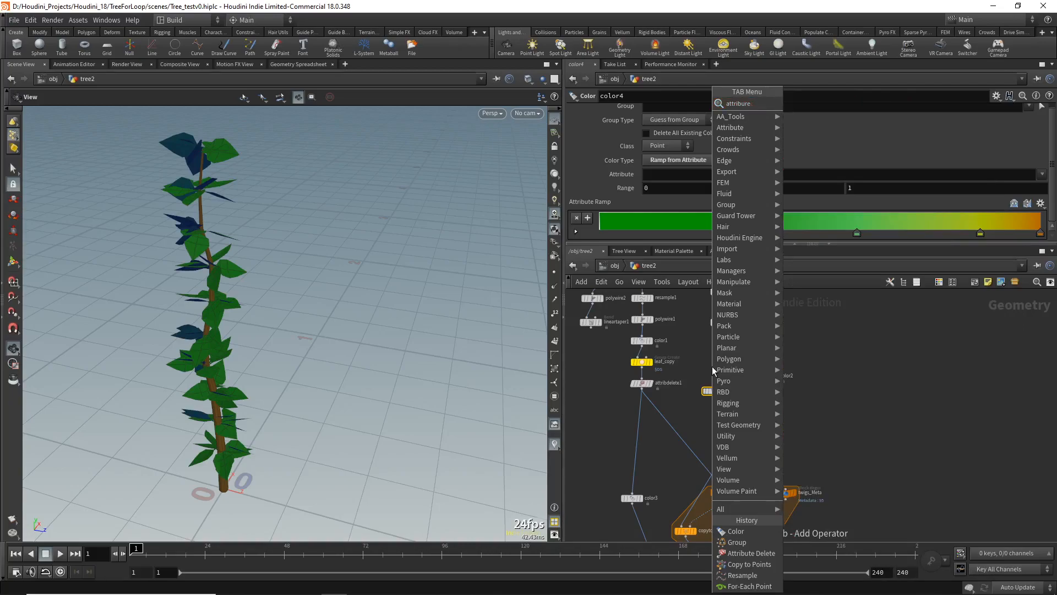
{"action": "type", "text": "tecr"}
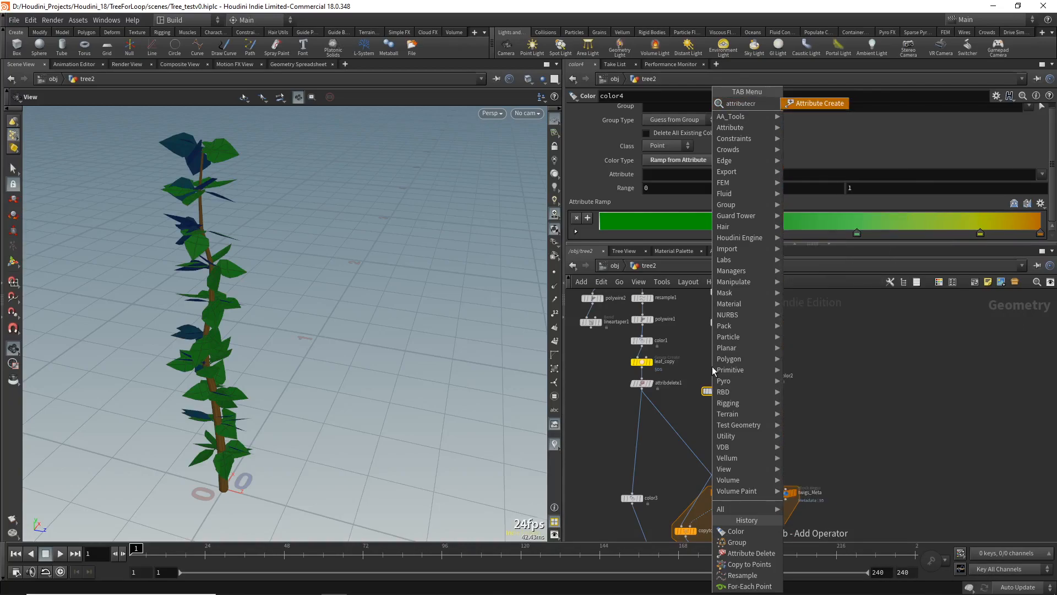
{"action": "key", "text": "Return"}
{"action": "left_click", "coordinate": [713, 371]}
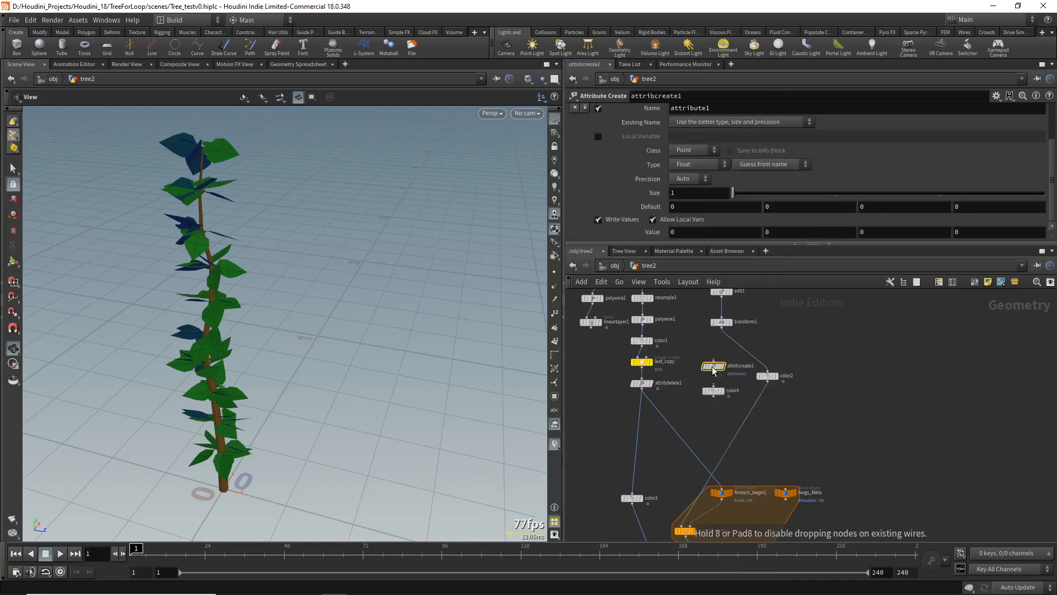
Name the attribute made by attribcreate1 randColor
{"action": "scroll", "coordinate": [714, 358], "scroll_direction": "up", "scroll_amount": 2}
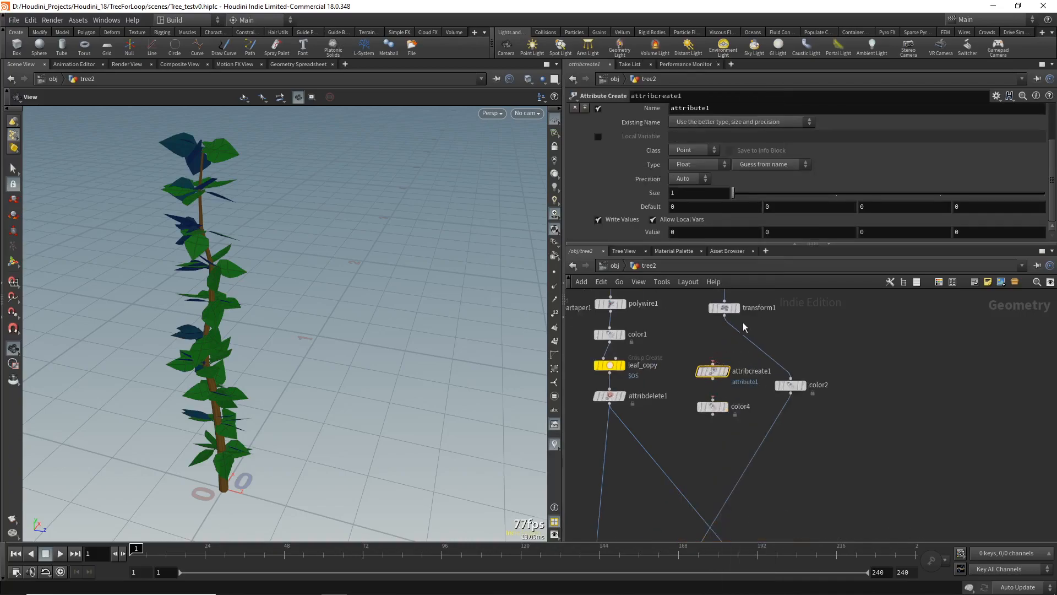
{"action": "scroll", "coordinate": [687, 124], "scroll_direction": "up", "scroll_amount": 2}
{"action": "double_click", "coordinate": [689, 136]}
{"action": "type", "text": "randCol"}
{"action": "key", "text": "Return"}
{"action": "scroll", "coordinate": [639, 196], "scroll_direction": "down", "scroll_amount": 1}
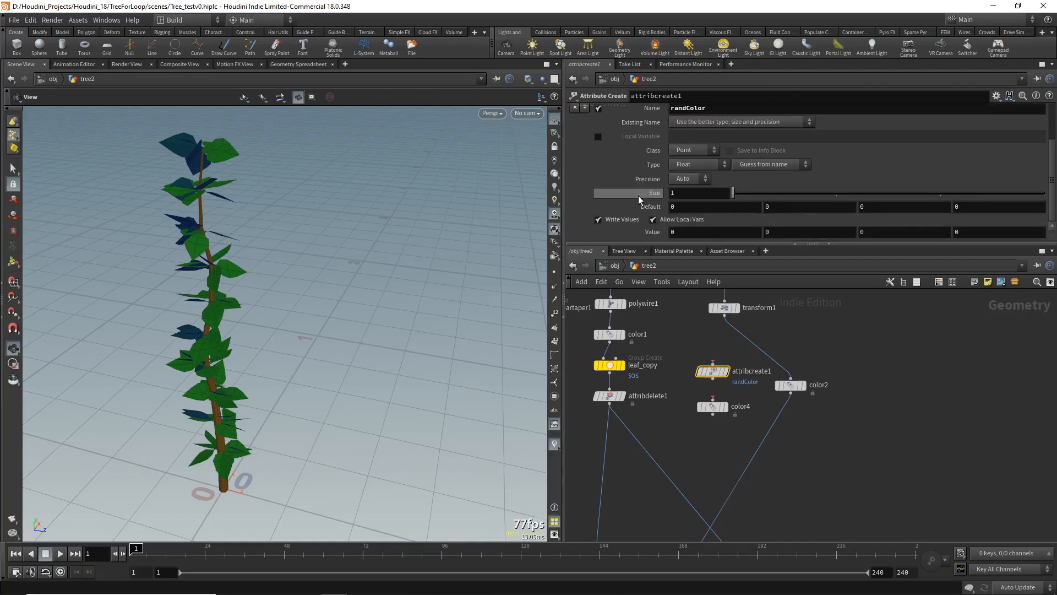
{"action": "left_click", "coordinate": [705, 230]}
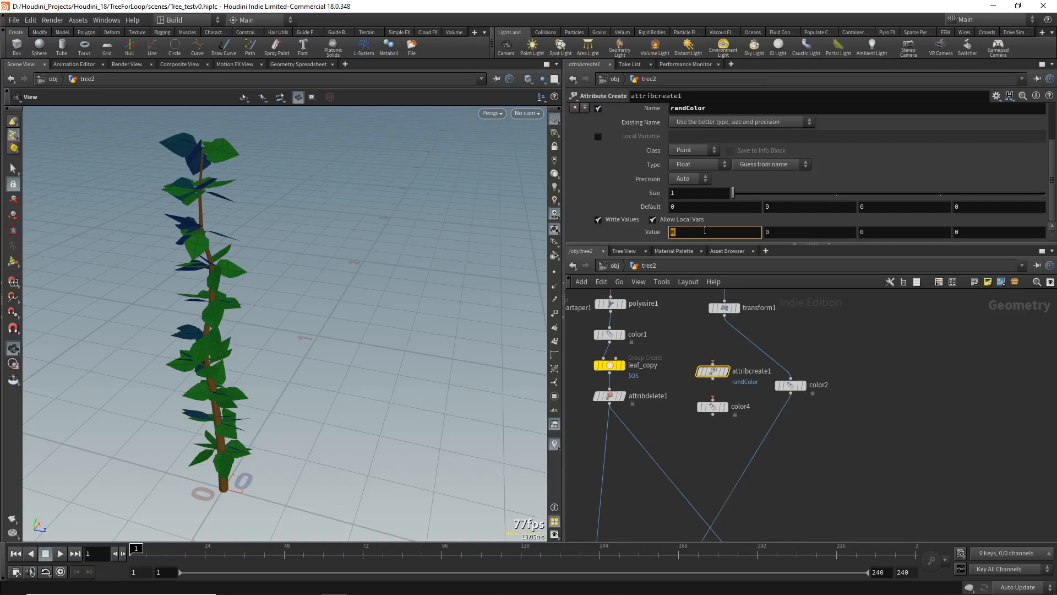
{"action": "type", "text": "$"}
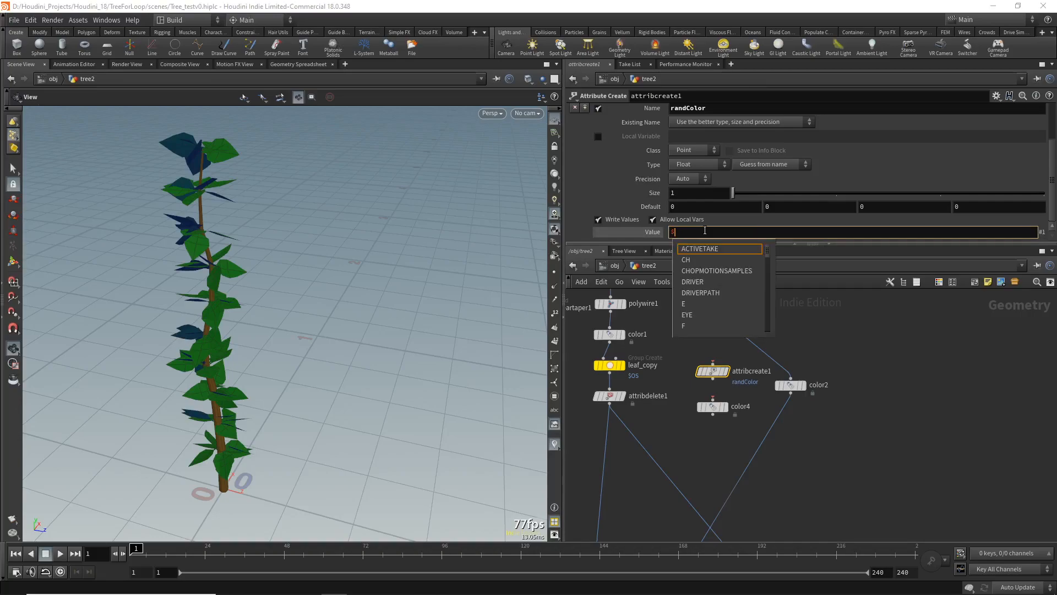
{"action": "key", "text": "BackSpace"}
{"action": "type", "text": "rand"}
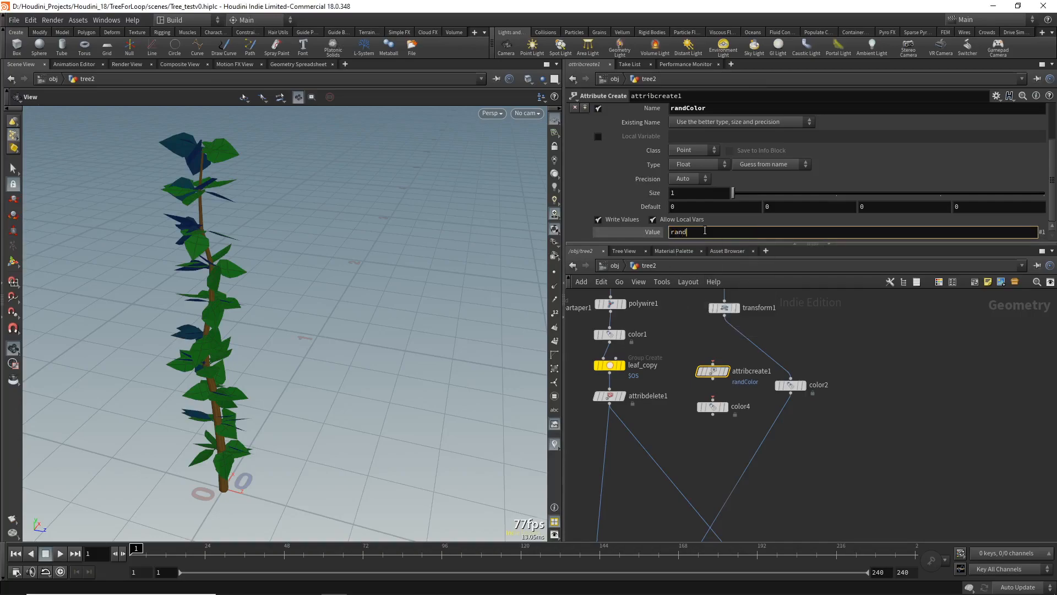
{"action": "type", "text": "("}
{"action": "type", "text": "$"}
{"action": "type", "text": "P"}
{"action": "key", "text": "BackSpace"}
{"action": "key", "text": "BackSpace"}
{"action": "type", "text": "@ptnum)"}
{"action": "key", "text": "Return"}
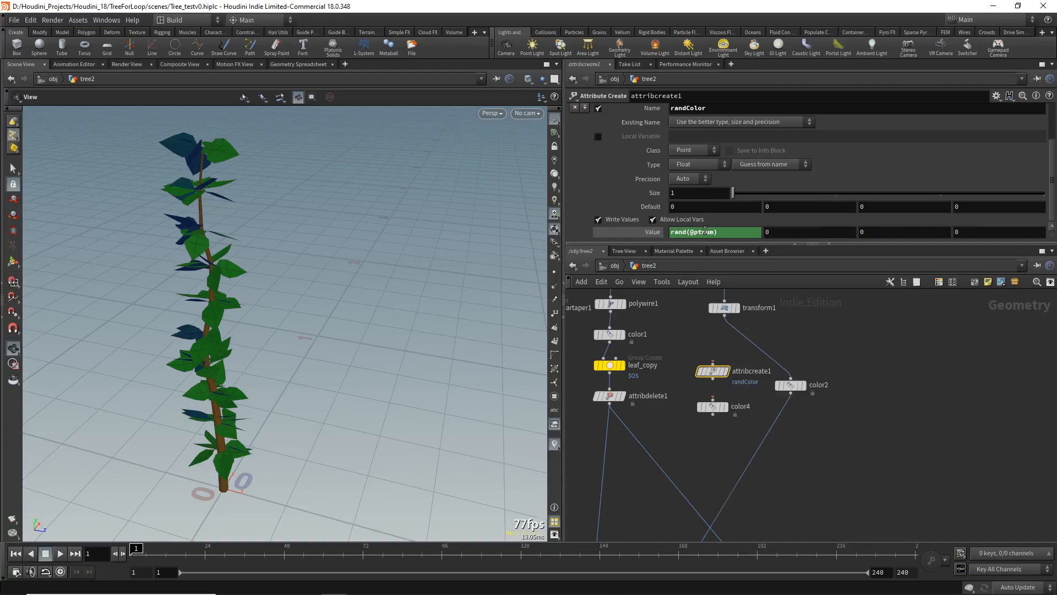
Wire attribdelete1 into attribcreate1 and attribcreate1 into color4, and place both nodes slightly lower between attribdelete1 and the for-each block
{"action": "left_click", "coordinate": [712, 379]}
{"action": "left_click", "coordinate": [712, 404]}
{"action": "scroll", "coordinate": [696, 431], "scroll_direction": "down", "scroll_amount": 3}
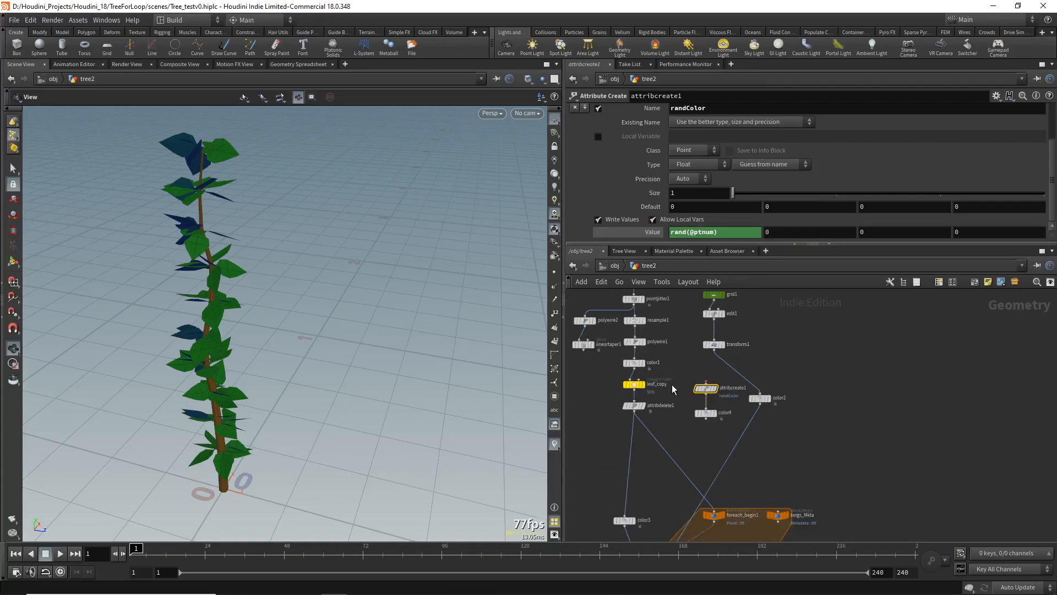
{"action": "left_click", "coordinate": [636, 411]}
{"action": "left_click", "coordinate": [705, 380]}
{"action": "middle_click_drag", "start_coordinate": [699, 443], "coordinate": [704, 388]}
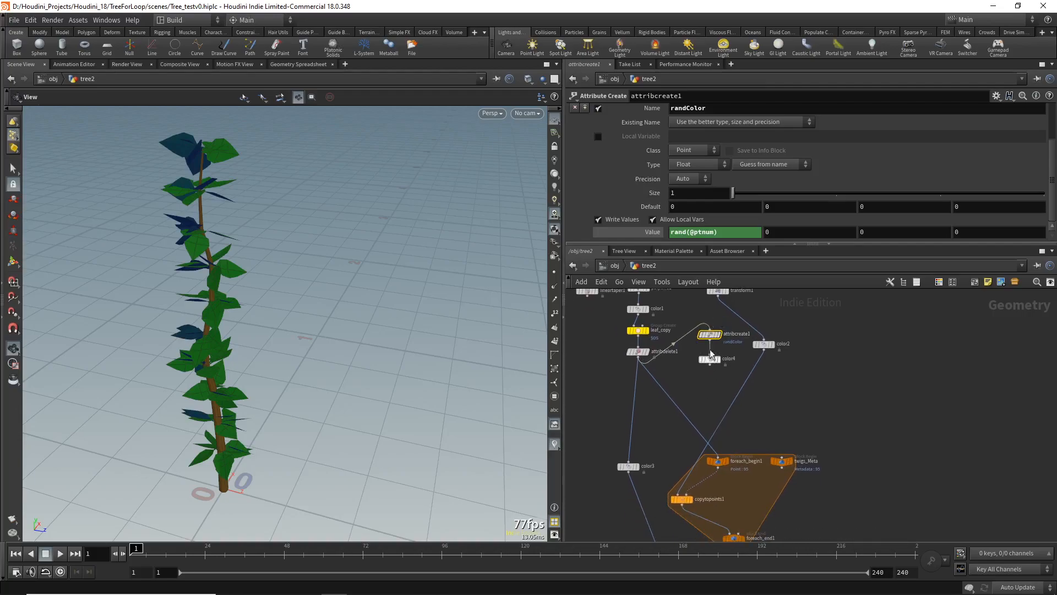
{"action": "left_click", "coordinate": [710, 359], "text": "shift"}
{"action": "left_click_drag", "start_coordinate": [712, 341], "coordinate": [703, 376]}
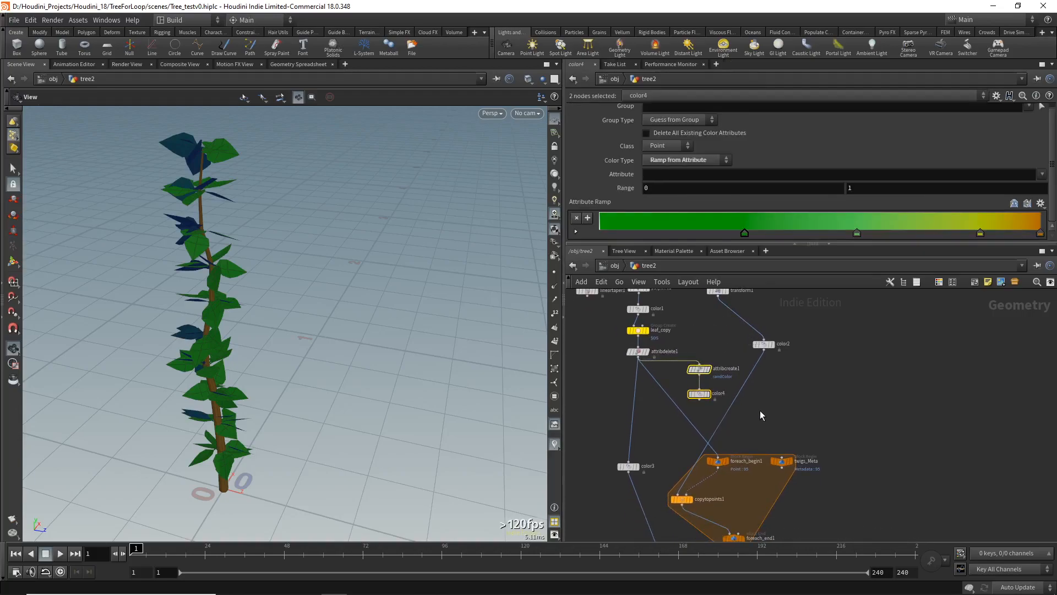
Connect color4's output to the foreach_begin1 input in place of the direct attribdelete1 wire
{"action": "scroll", "coordinate": [702, 376], "scroll_direction": "up", "scroll_amount": 2}
{"action": "left_click", "coordinate": [719, 365]}
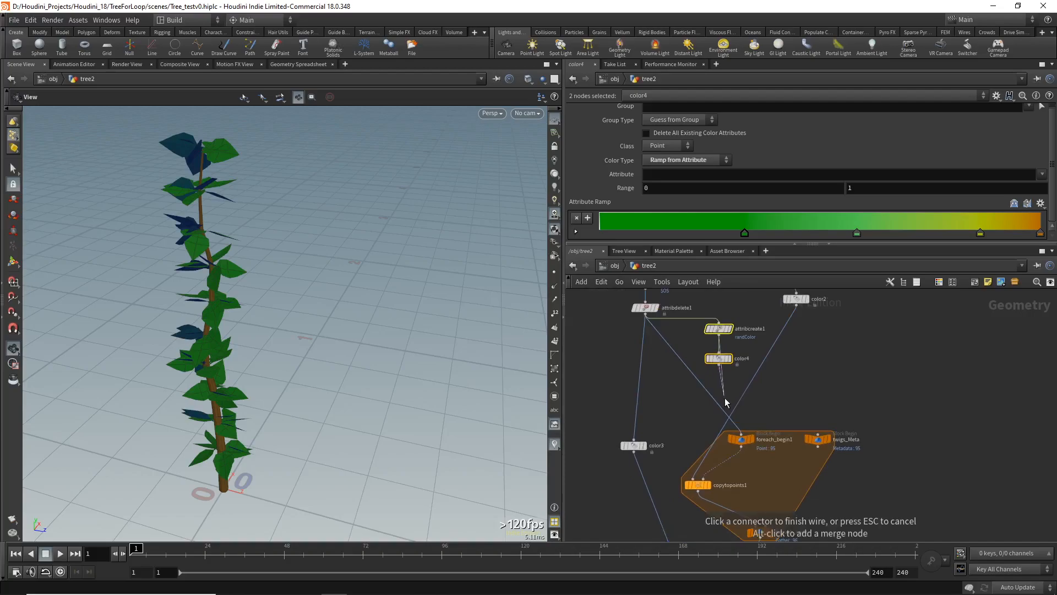
{"action": "key", "text": "Escape"}
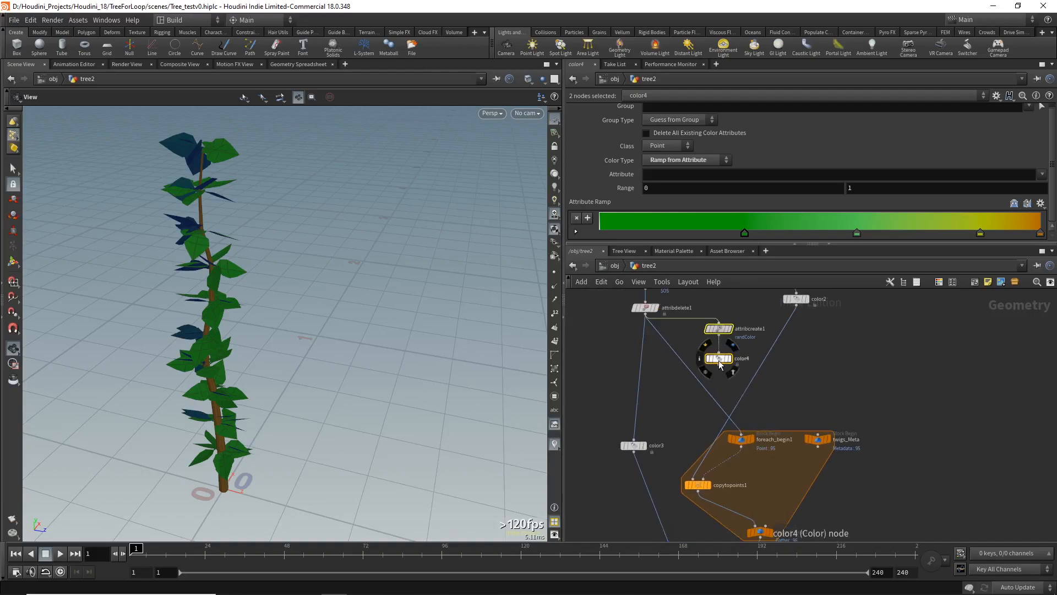
{"action": "left_click", "coordinate": [720, 360]}
{"action": "left_click", "coordinate": [718, 365]}
{"action": "left_click", "coordinate": [743, 432]}
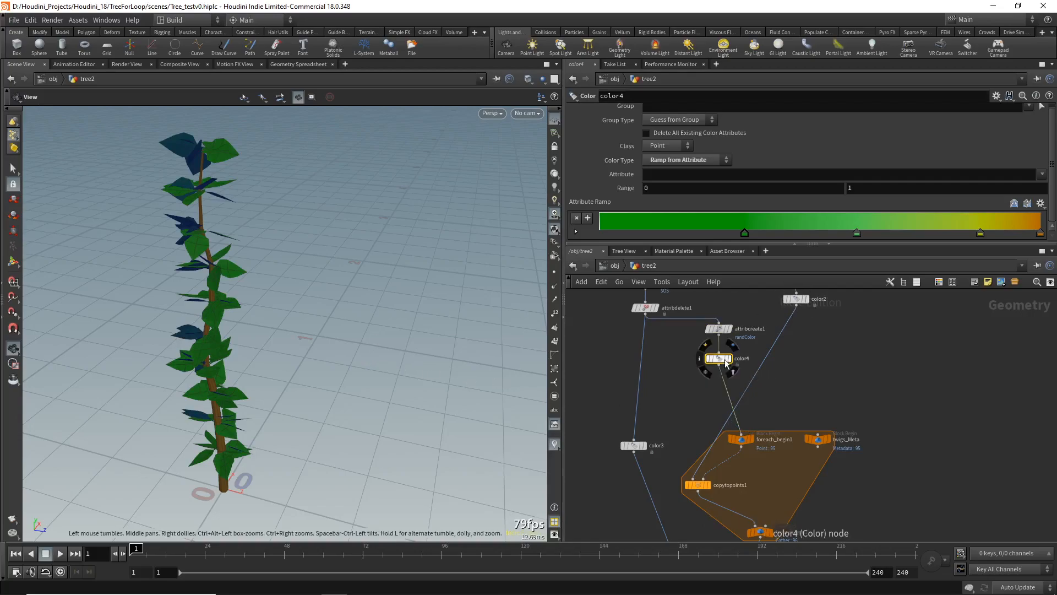
Set the attribute that drives color4's ramp to randColor and view the leaves from another angle
{"action": "left_click", "coordinate": [678, 174]}
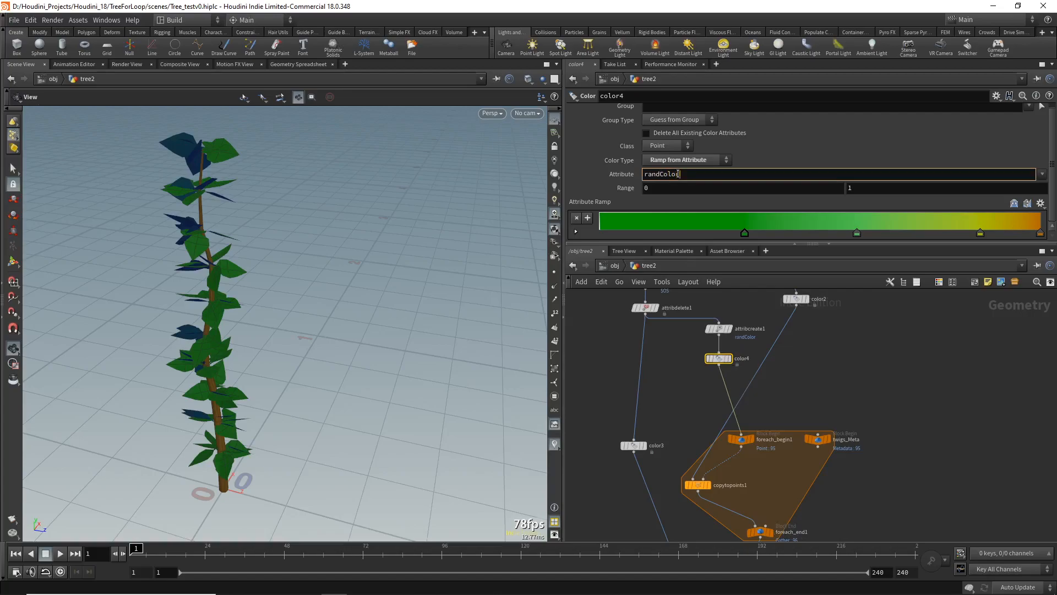
{"action": "key", "text": "Return"}
{"action": "left_click_drag", "start_coordinate": [359, 160], "coordinate": [385, 331]}
Cut color2 out of the wire between transform1 and copytopoints1 and paste it back beside the leaf branch
{"action": "middle_click_drag", "start_coordinate": [706, 388], "coordinate": [693, 408]}
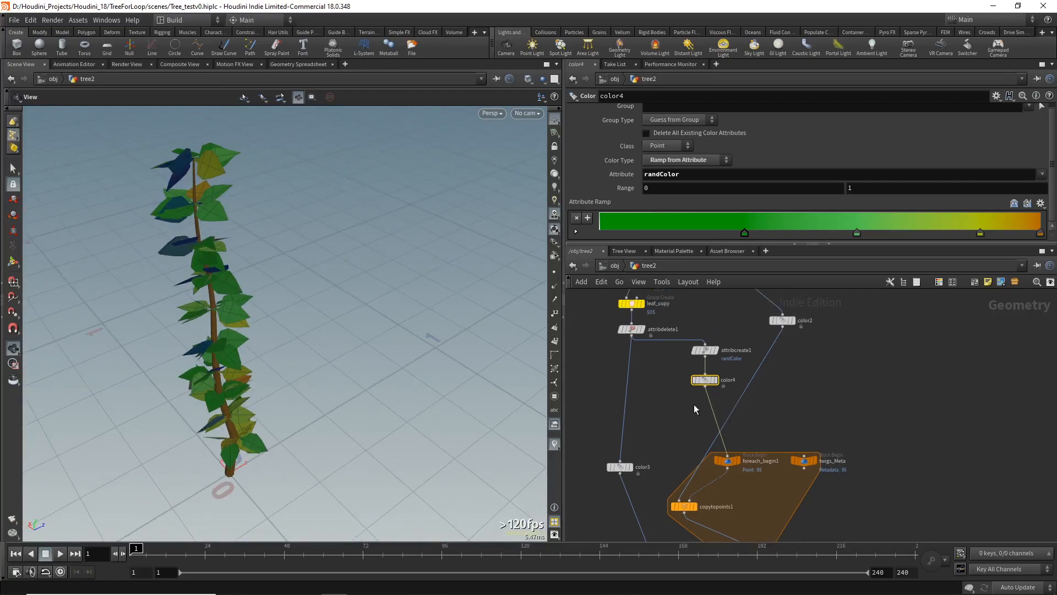
{"action": "middle_click_drag", "start_coordinate": [789, 382], "coordinate": [785, 413]}
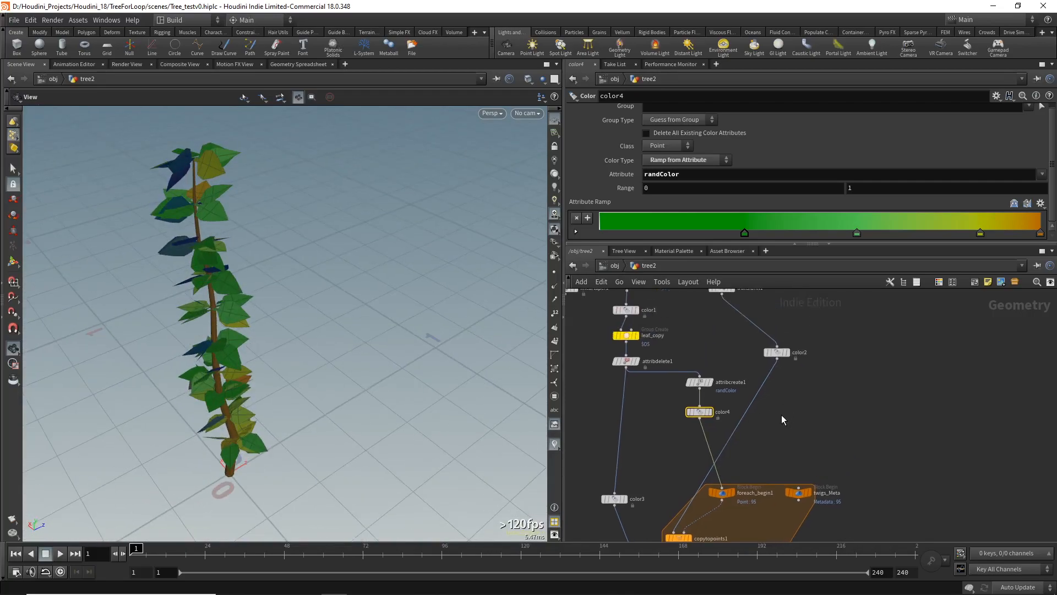
{"action": "left_click", "coordinate": [778, 354]}
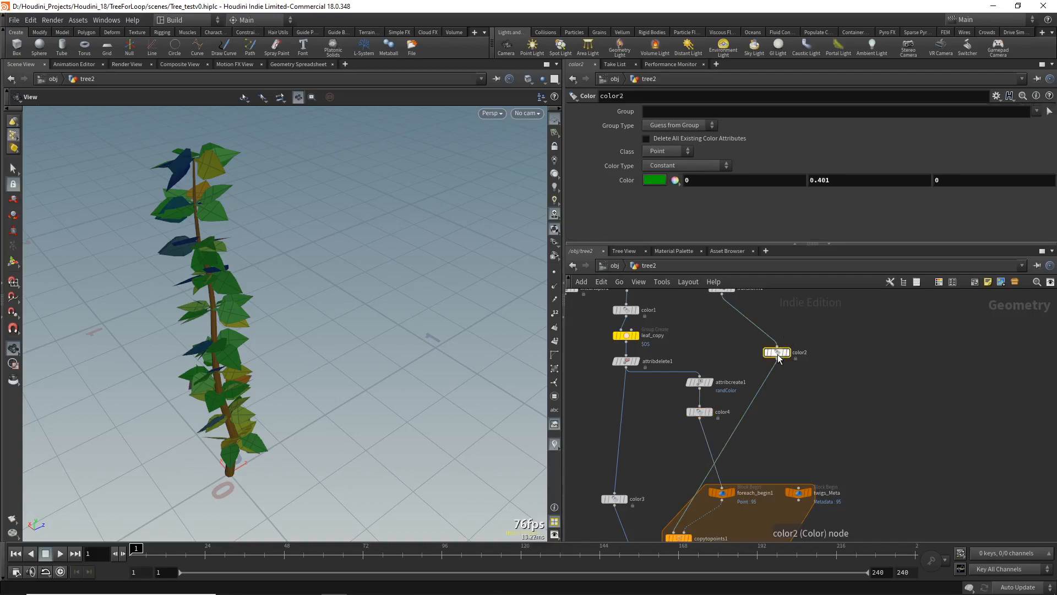
{"action": "left_click_drag", "start_coordinate": [778, 357], "coordinate": [763, 405]}
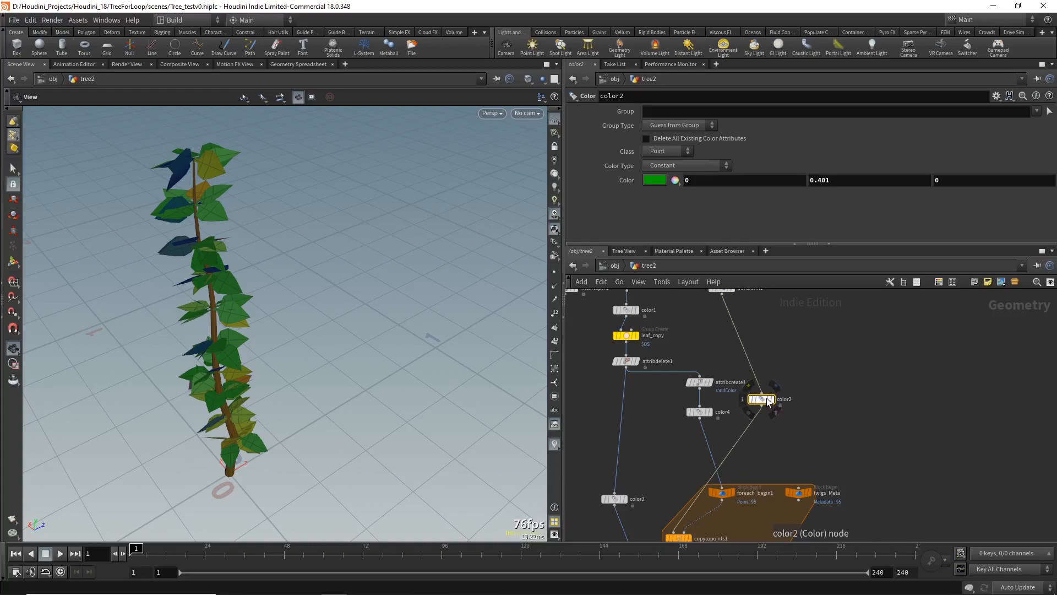
{"action": "key", "text": "ctrl+x"}
{"action": "key", "text": "ctrl+v"}
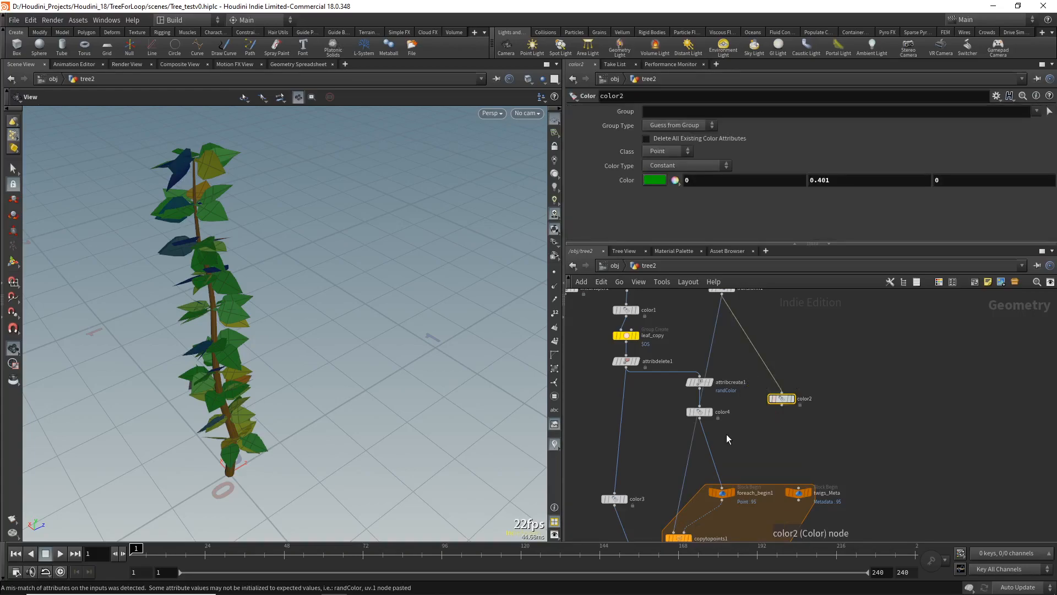
Move attribcreate1 and color4 aside, add a Switch node above foreach_begin1, and wire color4 into it
{"action": "left_click_drag", "start_coordinate": [688, 358], "coordinate": [661, 424]}
{"action": "scroll", "coordinate": [727, 434], "scroll_direction": "down", "scroll_amount": 1}
{"action": "key", "text": "Tab"}
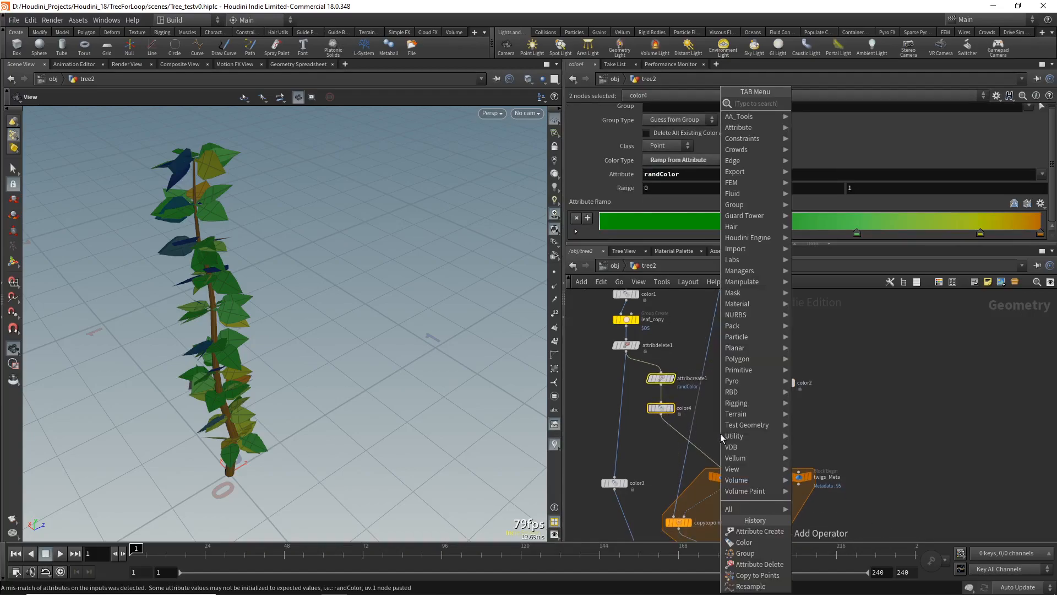
{"action": "type", "text": "switch"}
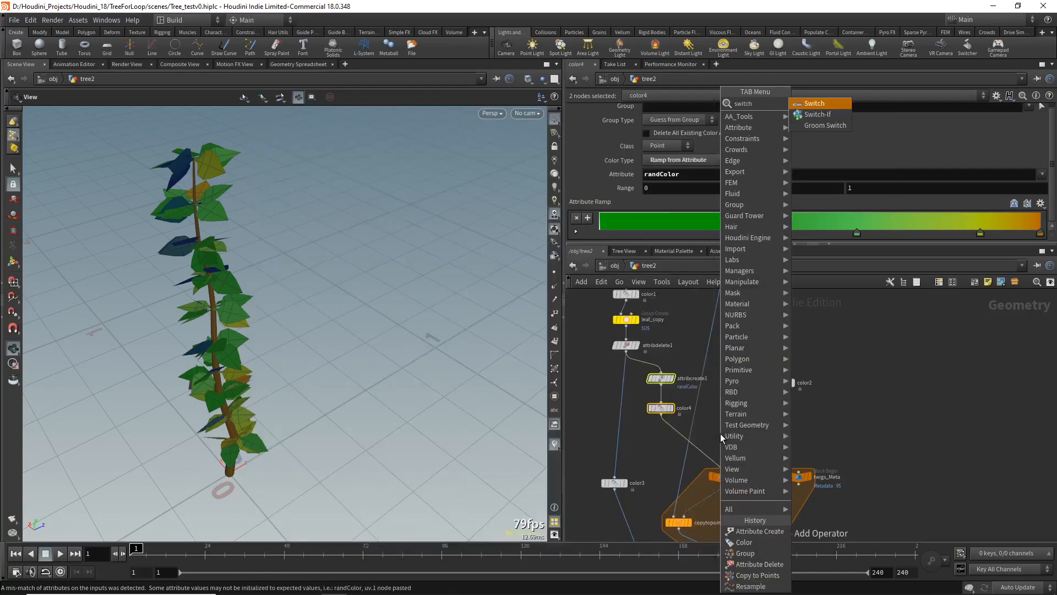
{"action": "key", "text": "Return"}
{"action": "left_click", "coordinate": [720, 433]}
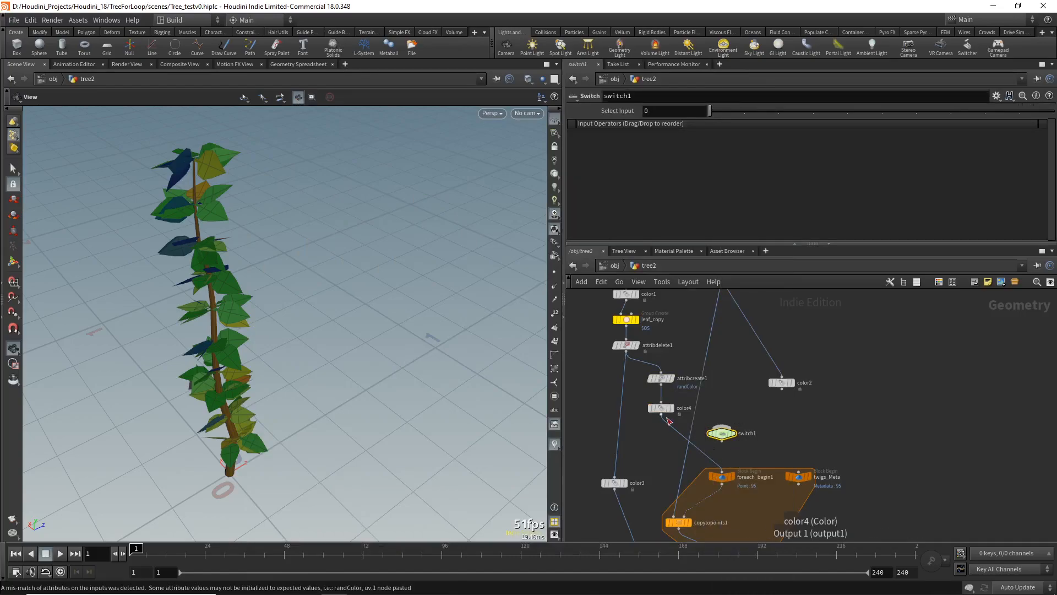
{"action": "left_click", "coordinate": [661, 416]}
{"action": "left_click", "coordinate": [721, 426]}
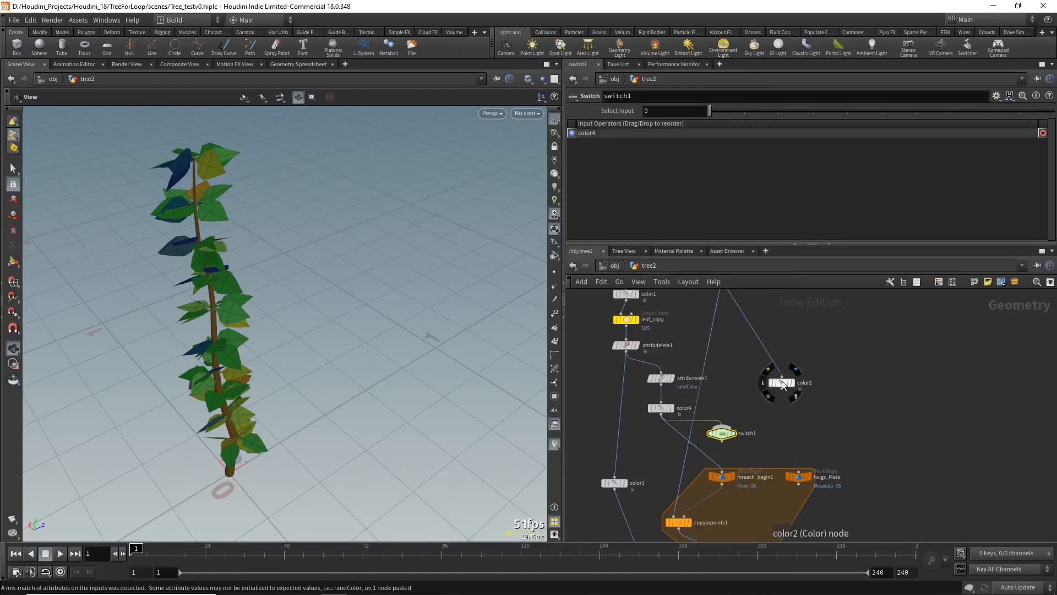
Feed color2 from attribdelete1, wire it in as the switch's second input, and connect switch1 to foreach_begin1
{"action": "left_click", "coordinate": [782, 377]}
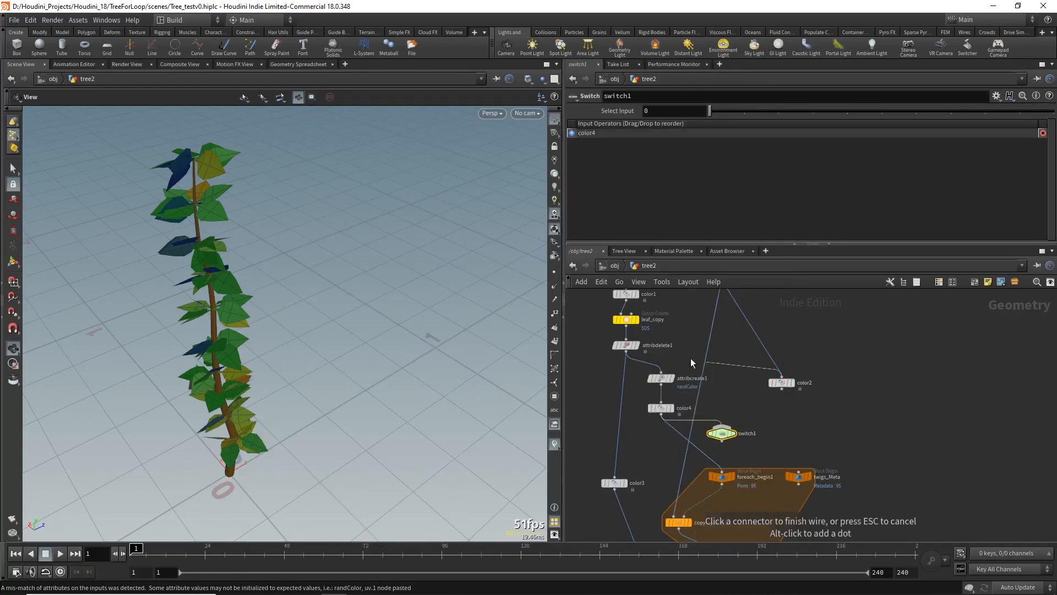
{"action": "left_click", "coordinate": [634, 356]}
{"action": "left_click", "coordinate": [782, 388]}
{"action": "left_click", "coordinate": [721, 426]}
{"action": "left_click", "coordinate": [723, 441]}
{"action": "left_click", "coordinate": [722, 470]}
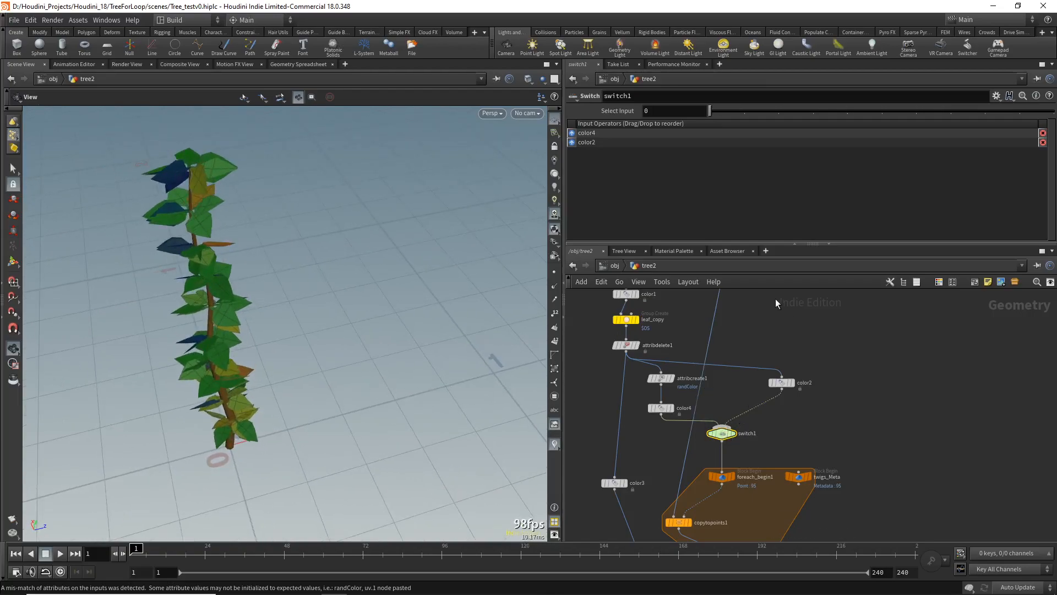
Compare the switch's two color inputs on the leaves, and examine the tree from several angles along with its node network
{"action": "mouse_move", "coordinate": [709, 110]}
{"action": "left_mouse_down"}
{"action": "mouse_move", "coordinate": [752, 114]}
{"action": "mouse_move", "coordinate": [696, 120]}
{"action": "mouse_move", "coordinate": [736, 120]}
{"action": "mouse_move", "coordinate": [720, 122]}
{"action": "left_mouse_up"}
{"action": "left_click_drag", "start_coordinate": [319, 300], "coordinate": [352, 259]}
{"action": "scroll", "coordinate": [650, 447], "scroll_direction": "down", "scroll_amount": 2}
{"action": "scroll", "coordinate": [650, 447], "scroll_direction": "down", "scroll_amount": 4}
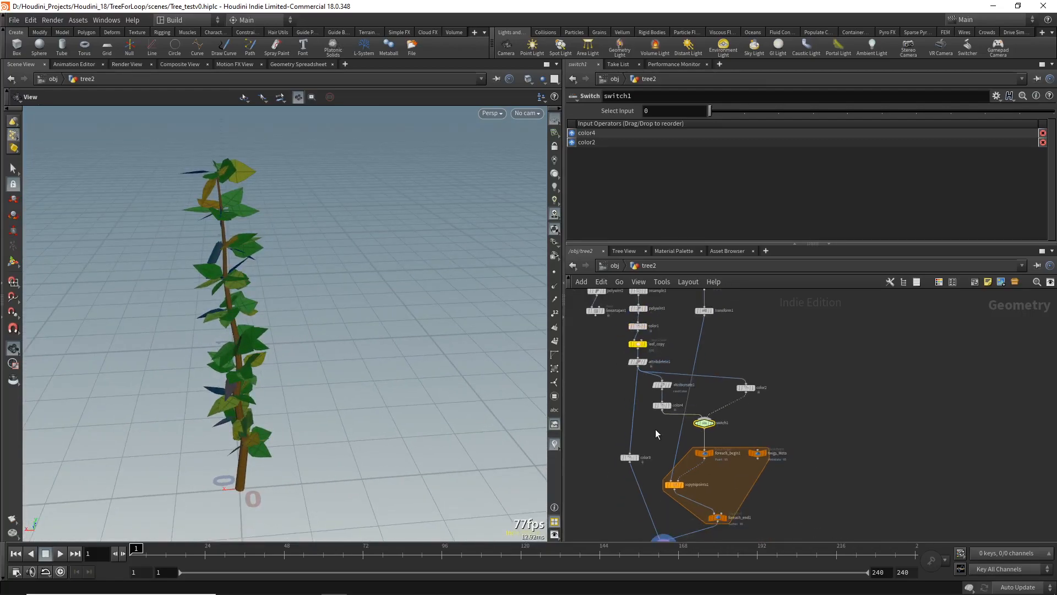
{"action": "scroll", "coordinate": [609, 468], "scroll_direction": "up", "scroll_amount": 3}
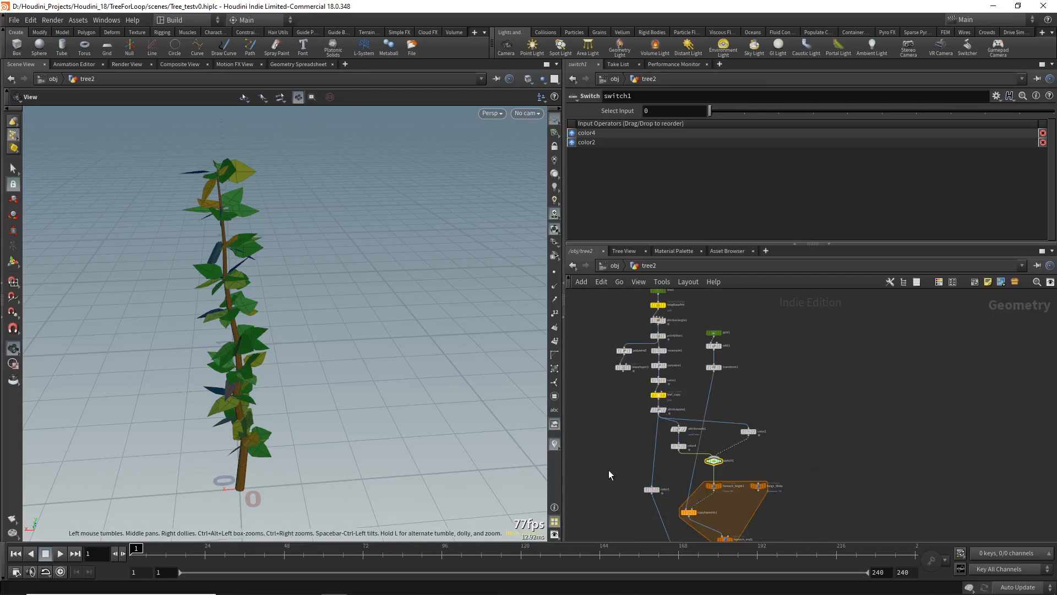
{"action": "middle_click_drag", "start_coordinate": [609, 470], "coordinate": [683, 387]}
{"action": "scroll", "coordinate": [684, 356], "scroll_direction": "up", "scroll_amount": 2}
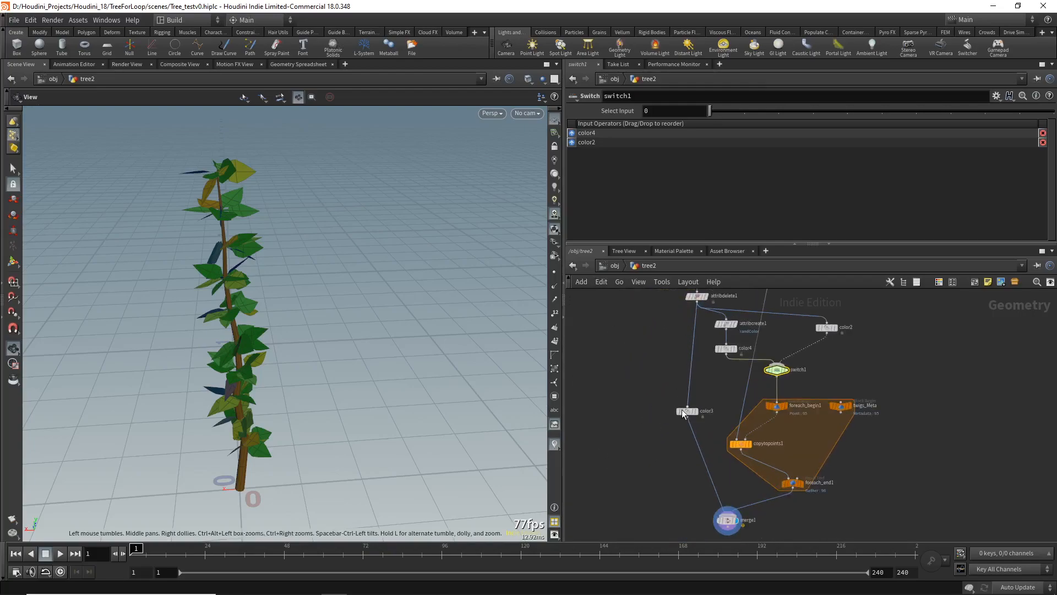
{"action": "left_click_drag", "start_coordinate": [283, 378], "coordinate": [348, 388]}
{"action": "scroll", "coordinate": [651, 390], "scroll_direction": "down", "scroll_amount": 2}
{"action": "middle_click_drag", "start_coordinate": [647, 408], "coordinate": [639, 510]}
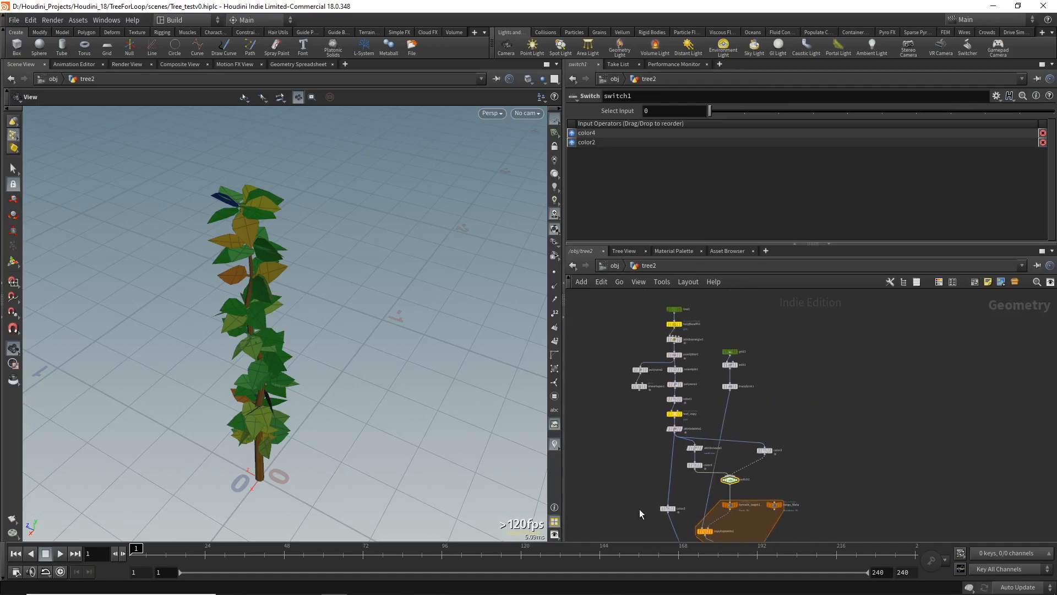
Duplicate the seven-node chain from line1 down to color1 and place the copy beside the original chain
{"action": "scroll", "coordinate": [645, 337], "scroll_direction": "up", "scroll_amount": 2}
{"action": "middle_click_drag", "start_coordinate": [652, 305], "coordinate": [645, 325]}
{"action": "left_click_drag", "start_coordinate": [658, 303], "coordinate": [725, 451]}
{"action": "scroll", "coordinate": [600, 465], "scroll_direction": "down", "scroll_amount": 3}
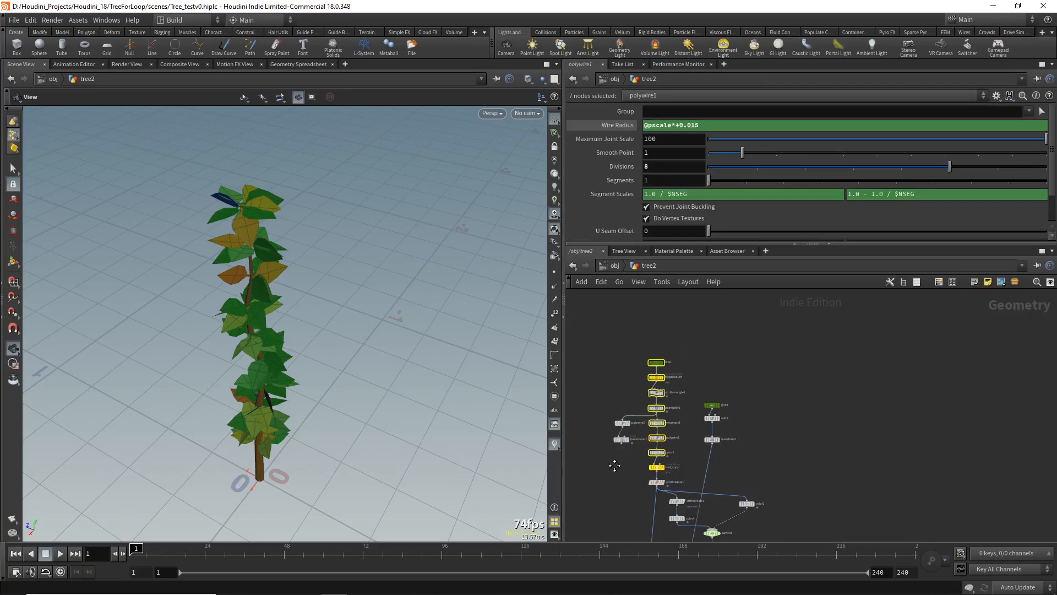
{"action": "middle_click_drag", "start_coordinate": [609, 465], "coordinate": [693, 434]}
{"action": "key", "text": "ctrl+v"}
{"action": "middle_click_drag", "start_coordinate": [707, 487], "coordinate": [711, 435]}
{"action": "scroll", "coordinate": [686, 435], "scroll_direction": "up", "scroll_amount": 3}
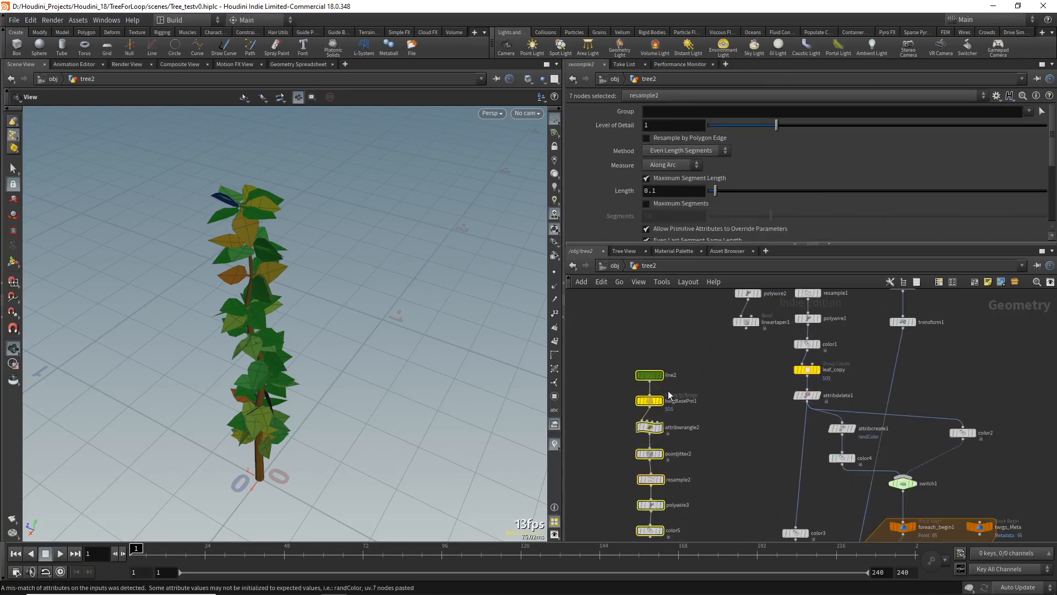
Rename the copied line node to branch, the original line node to twig, and the grid node to leaf
{"action": "double_click", "coordinate": [675, 374]}
{"action": "type", "text": "branch"}
{"action": "key", "text": "Return"}
{"action": "middle_click_drag", "start_coordinate": [689, 330], "coordinate": [674, 408]}
{"action": "double_click", "coordinate": [802, 344]}
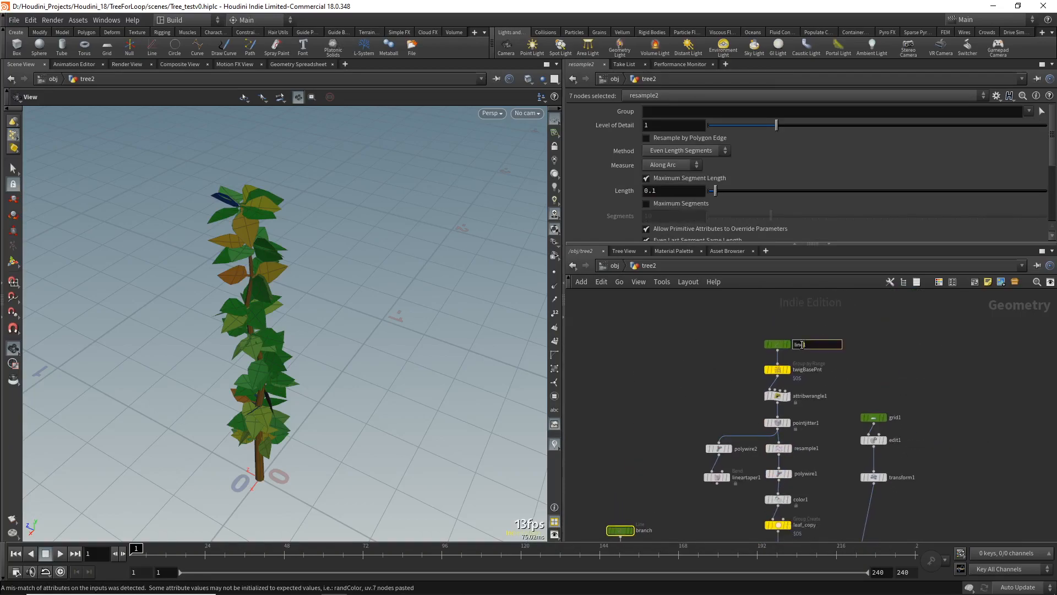
{"action": "type", "text": "twig"}
{"action": "key", "text": "Return"}
{"action": "double_click", "coordinate": [902, 416]}
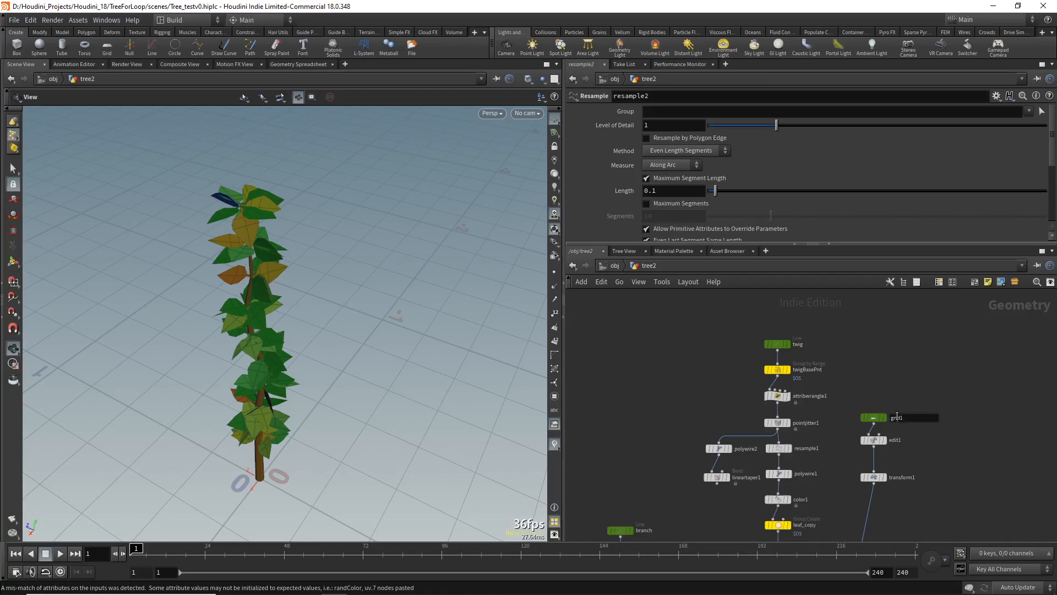
{"action": "type", "text": "leaf"}
{"action": "key", "text": "Return"}
Set the branch line's length to 1.34
{"action": "middle_click_drag", "start_coordinate": [952, 395], "coordinate": [978, 290]}
{"action": "middle_click_drag", "start_coordinate": [729, 425], "coordinate": [769, 377]}
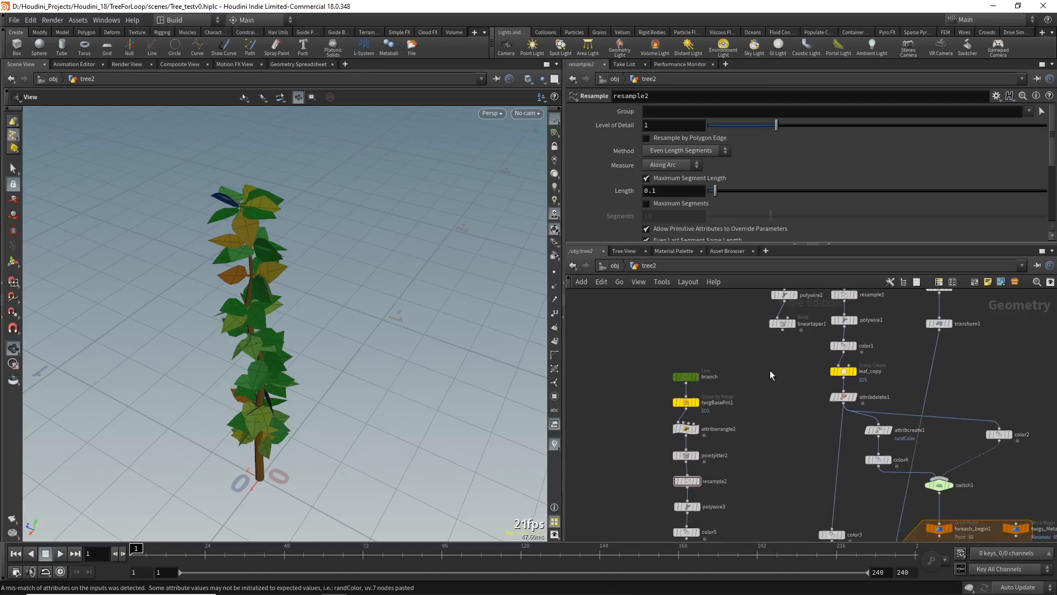
{"action": "left_click", "coordinate": [688, 377]}
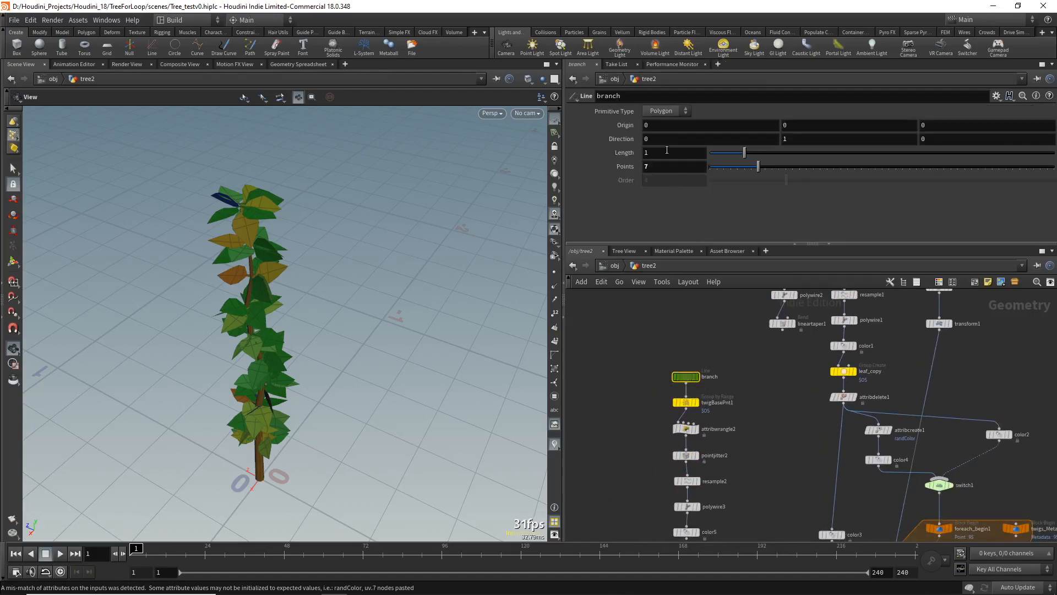
{"action": "left_click", "coordinate": [755, 152]}
Inspect the branch chain's pointjitter2 and attribwrangle2 settings, and view polywire1's result in the twig chain for comparison
{"action": "middle_click_drag", "start_coordinate": [703, 434], "coordinate": [701, 359]}
{"action": "left_click", "coordinate": [693, 354]}
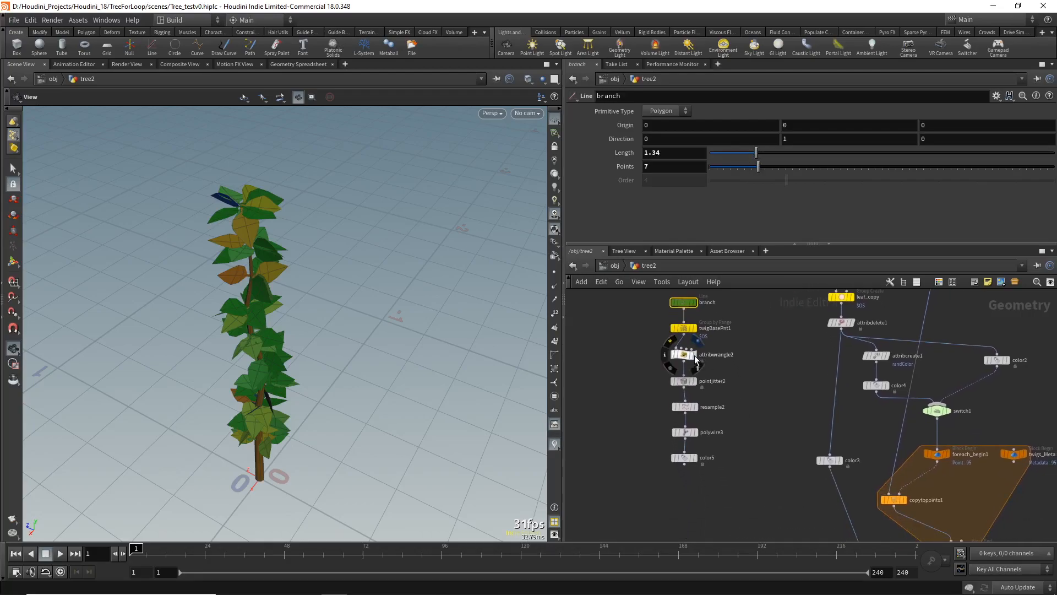
{"action": "left_click", "coordinate": [696, 382]}
{"action": "mouse_move", "coordinate": [282, 319]}
{"action": "left_mouse_down"}
{"action": "mouse_move", "coordinate": [274, 364]}
{"action": "mouse_move", "coordinate": [292, 332]}
{"action": "left_mouse_up"}
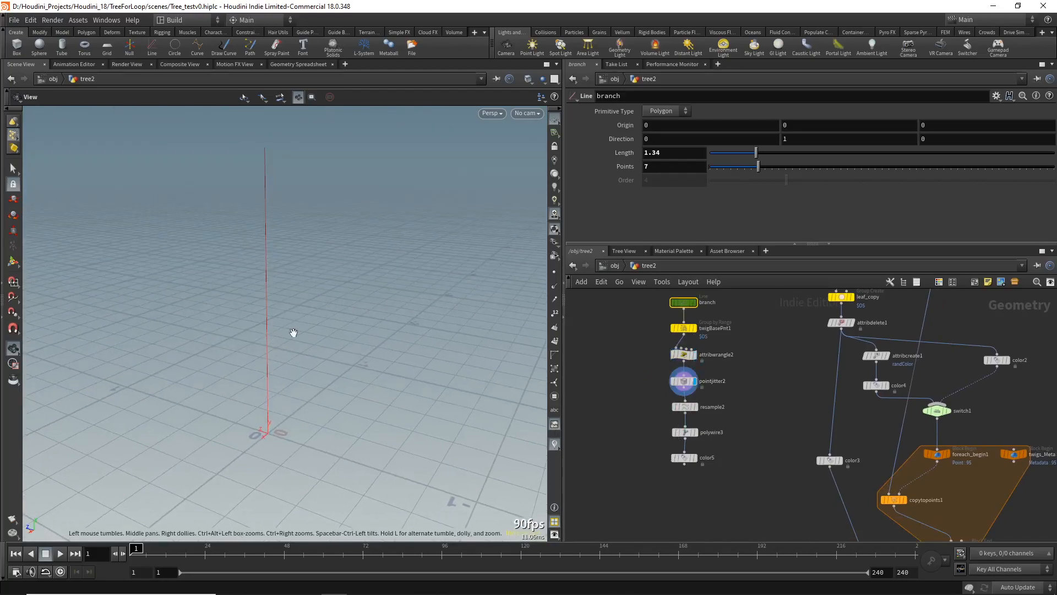
{"action": "left_click", "coordinate": [683, 381]}
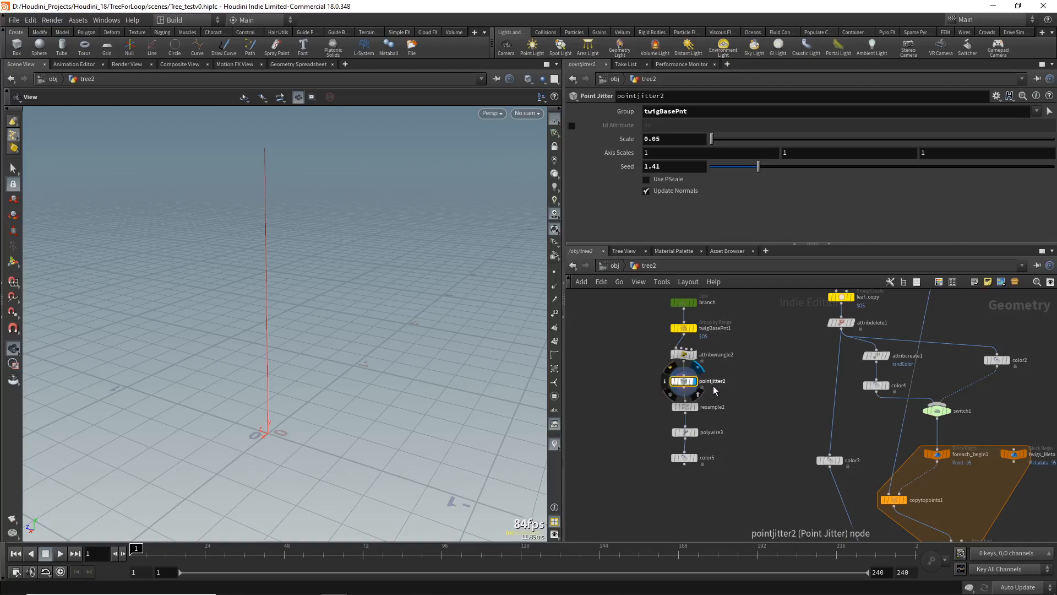
{"action": "middle_click_drag", "start_coordinate": [774, 508], "coordinate": [714, 532]}
{"action": "middle_click_drag", "start_coordinate": [727, 434], "coordinate": [749, 373]}
{"action": "left_click", "coordinate": [768, 388]}
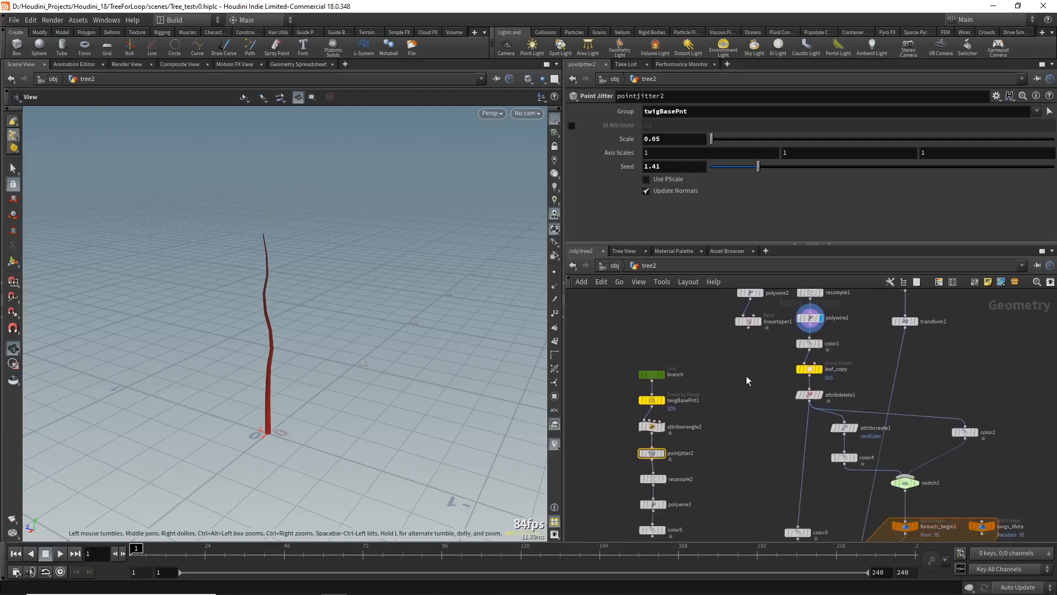
{"action": "middle_click_drag", "start_coordinate": [717, 474], "coordinate": [763, 450]}
{"action": "left_click", "coordinate": [688, 399]}
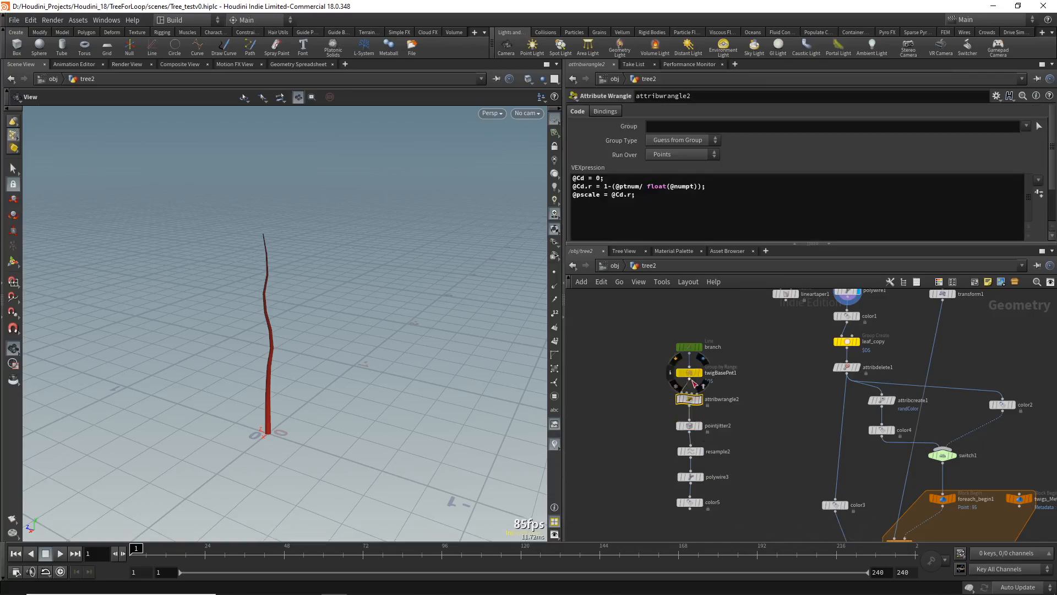
{"action": "middle_click_drag", "start_coordinate": [672, 439], "coordinate": [682, 413]}
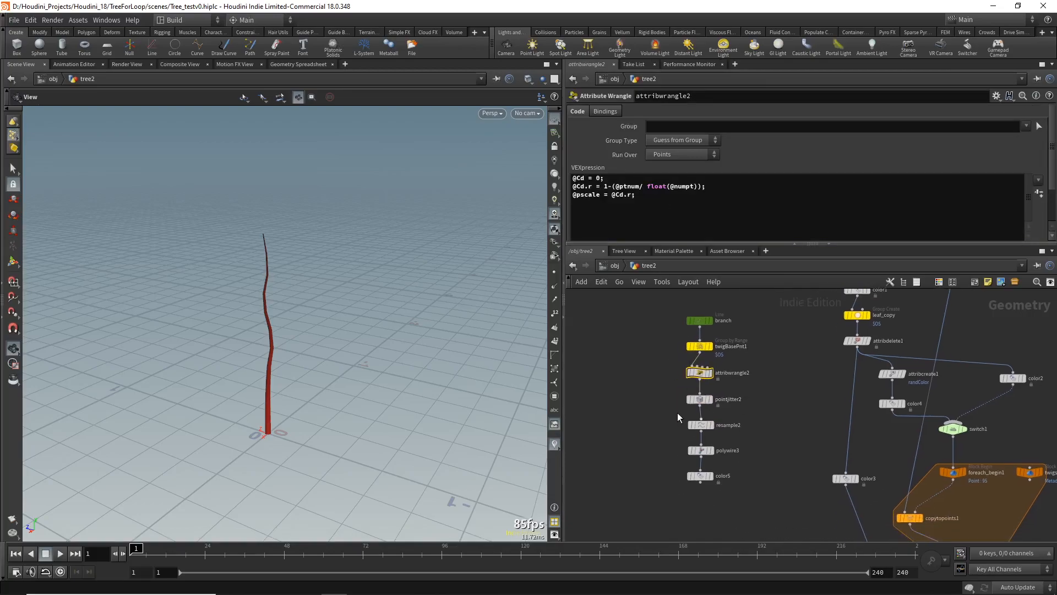
Rename the branch chain's group range node to branchBasePnt
{"action": "left_click", "coordinate": [700, 401]}
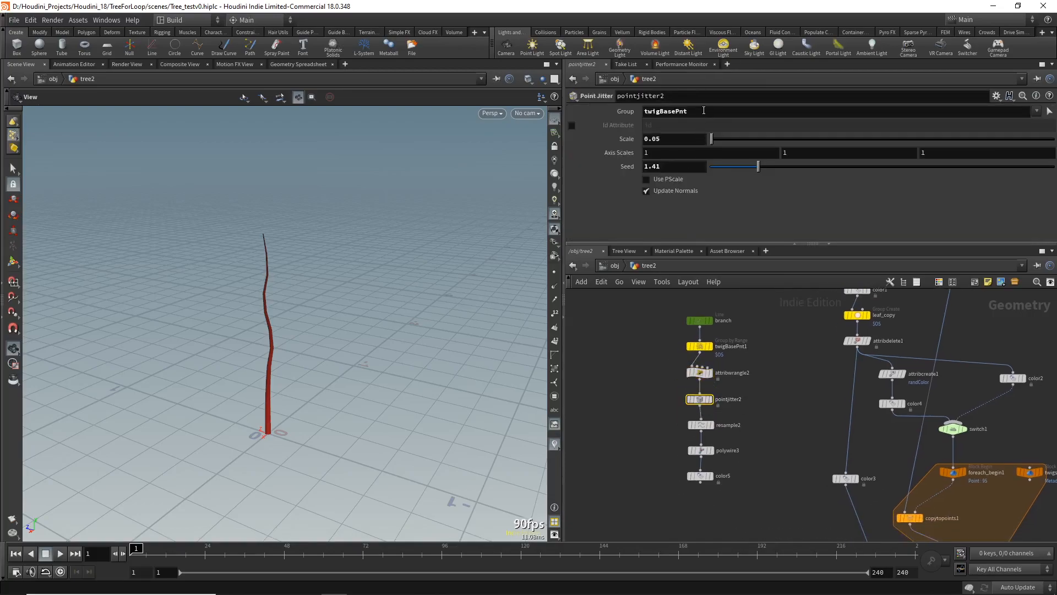
{"action": "double_click", "coordinate": [731, 346]}
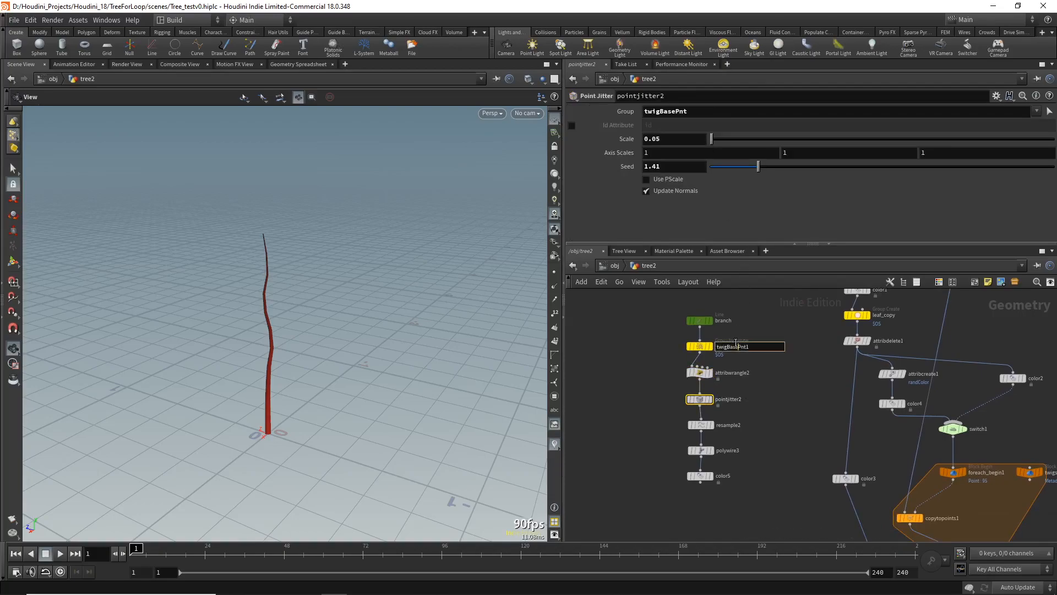
{"action": "type", "text": "branchBasePnt"}
{"action": "key", "text": "Return"}
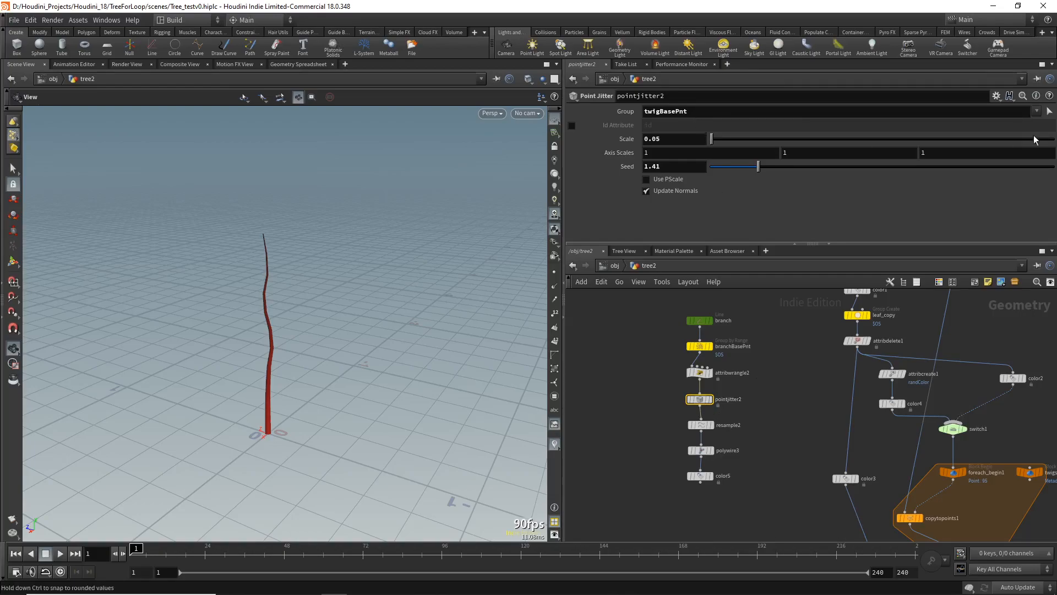
Set pointjitter2's group to branchBasePnt, display its output, and set its seed to 1.79
{"action": "left_click", "coordinate": [993, 113]}
{"action": "left_click", "coordinate": [1037, 112]}
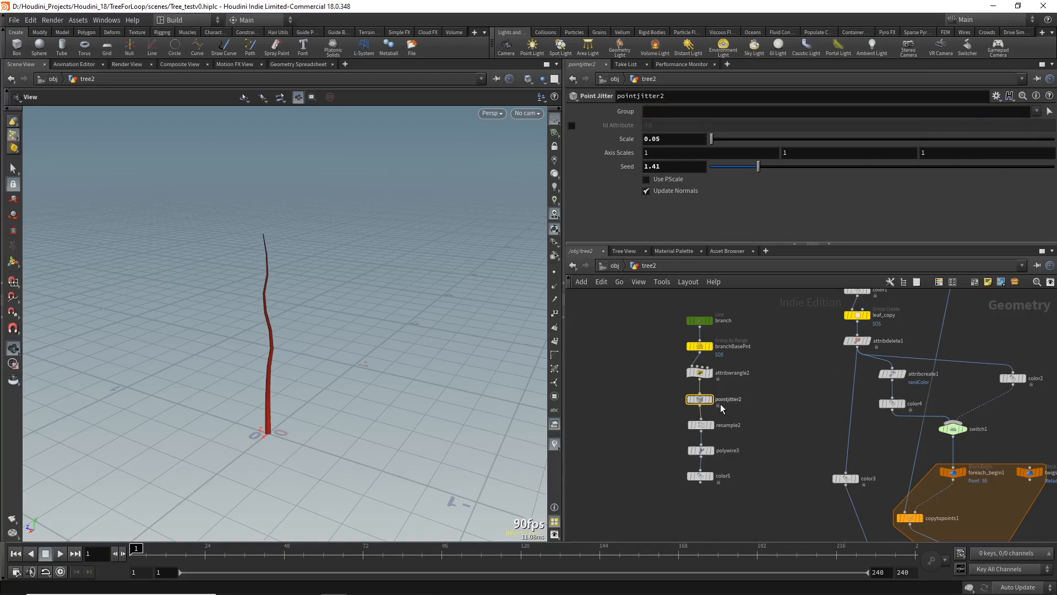
{"action": "left_click", "coordinate": [711, 399]}
{"action": "left_click", "coordinate": [1036, 111]}
{"action": "left_click", "coordinate": [1013, 124]}
{"action": "left_click_drag", "start_coordinate": [265, 428], "coordinate": [286, 424]}
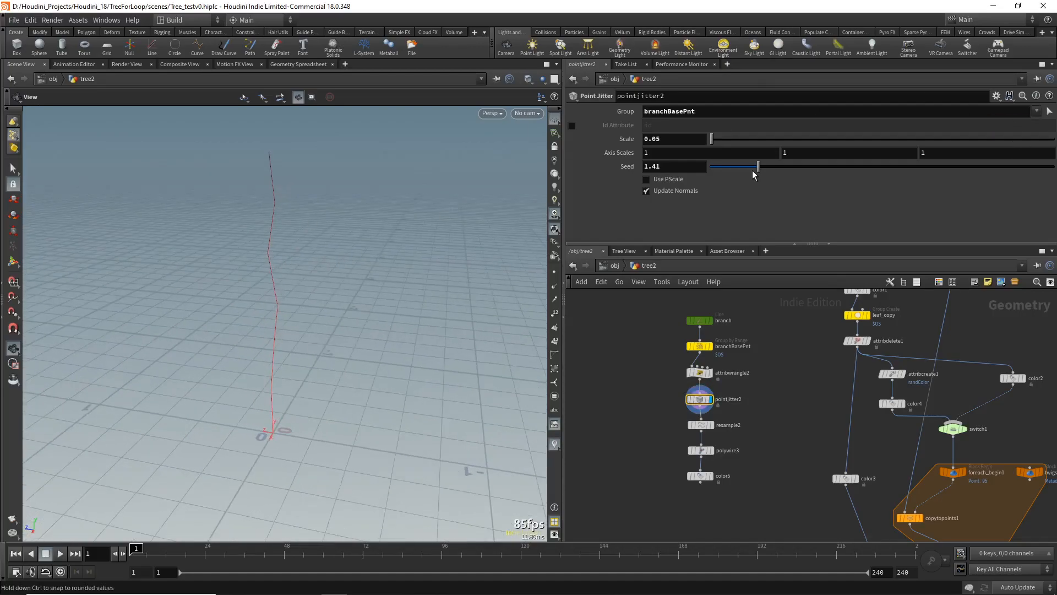
{"action": "left_click_drag", "start_coordinate": [758, 172], "coordinate": [773, 175]}
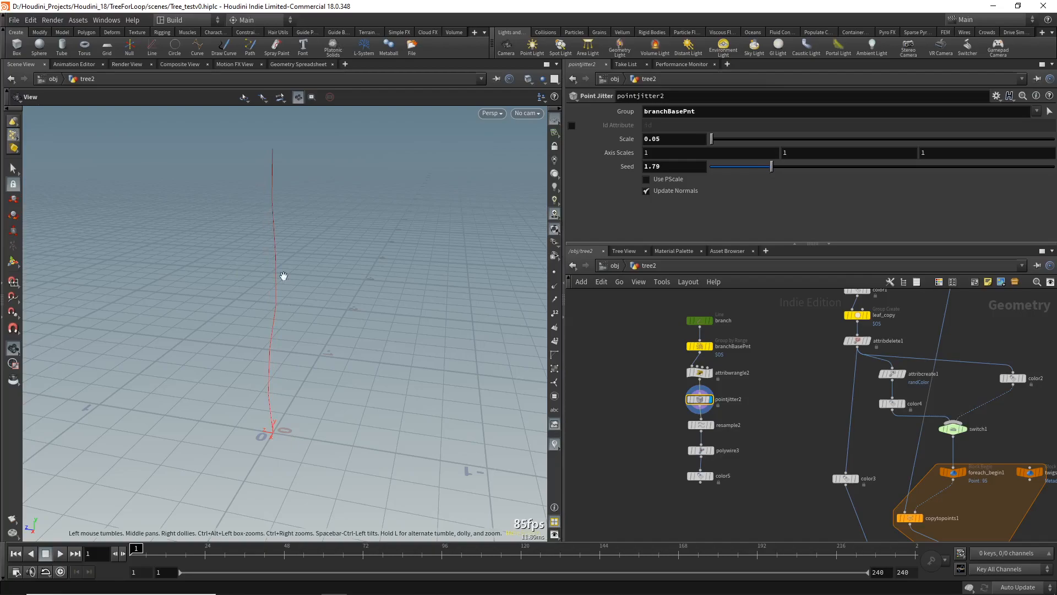
Open the leaf transform1's parameters and display merge1's full leafy tree
{"action": "middle_click_drag", "start_coordinate": [776, 397], "coordinate": [688, 435]}
{"action": "middle_click_drag", "start_coordinate": [904, 499], "coordinate": [880, 448]}
{"action": "middle_click_drag", "start_coordinate": [877, 385], "coordinate": [890, 486]}
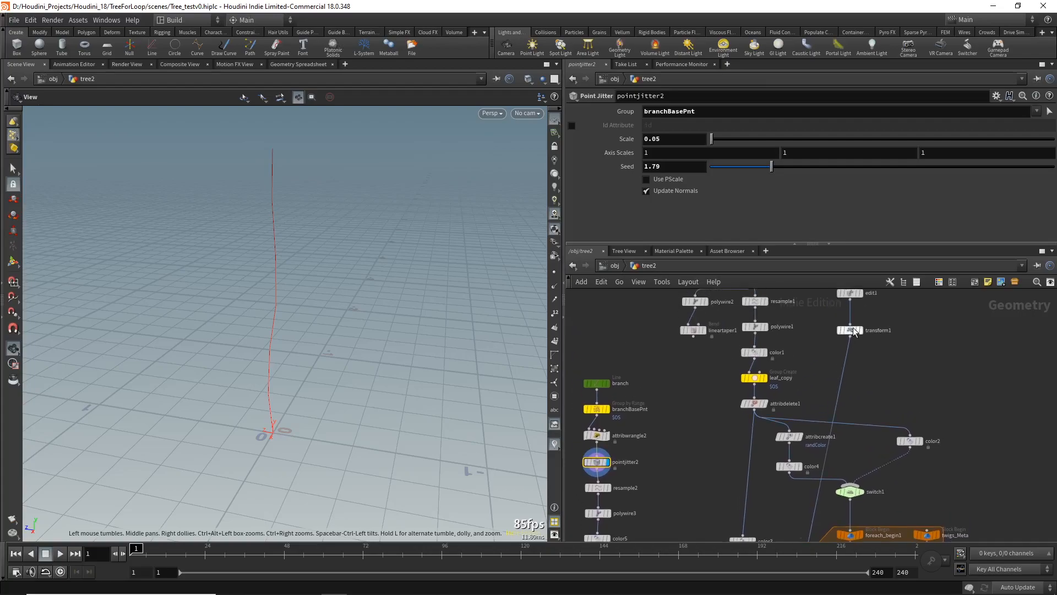
{"action": "left_click", "coordinate": [849, 329]}
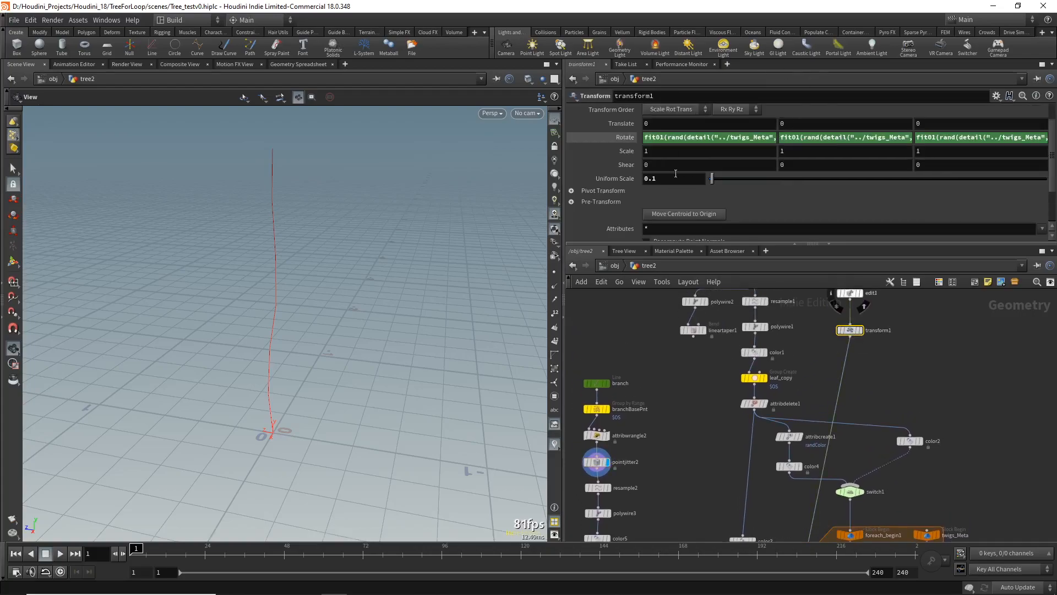
{"action": "scroll", "coordinate": [903, 478], "scroll_direction": "down", "scroll_amount": 1}
{"action": "middle_click_drag", "start_coordinate": [909, 484], "coordinate": [869, 335]}
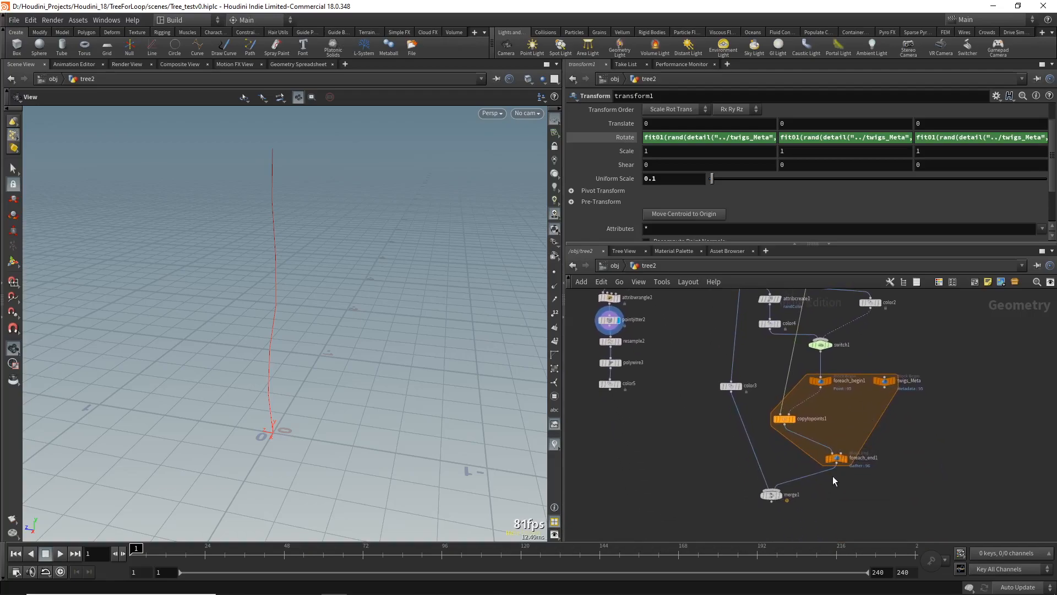
{"action": "left_click", "coordinate": [781, 494]}
{"action": "scroll", "coordinate": [277, 265], "scroll_direction": "up", "scroll_amount": 3}
{"action": "middle_click_drag", "start_coordinate": [278, 265], "coordinate": [281, 298]}
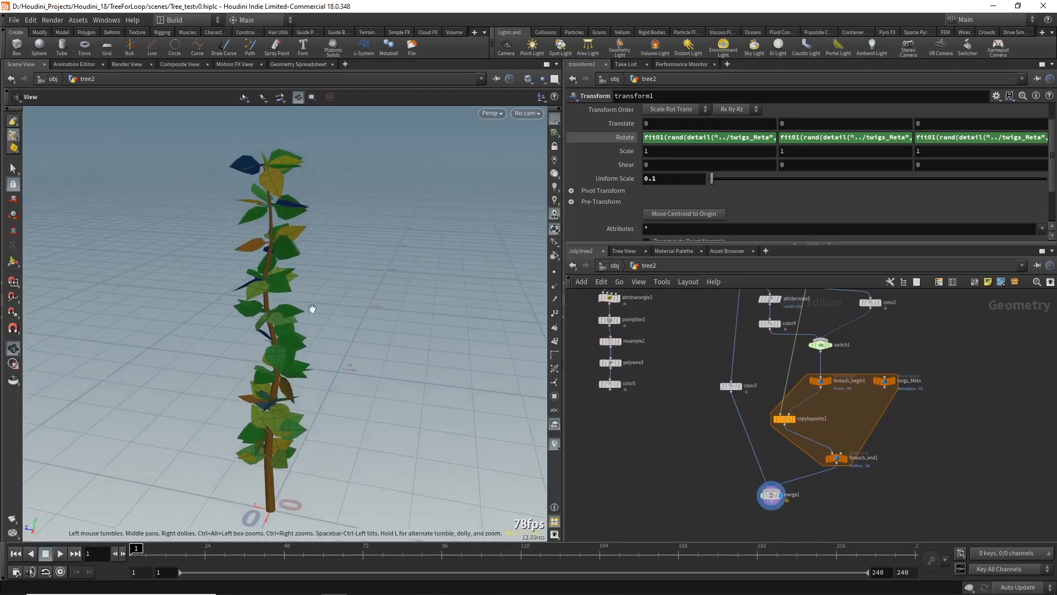
{"action": "middle_click_drag", "start_coordinate": [812, 350], "coordinate": [777, 511]}
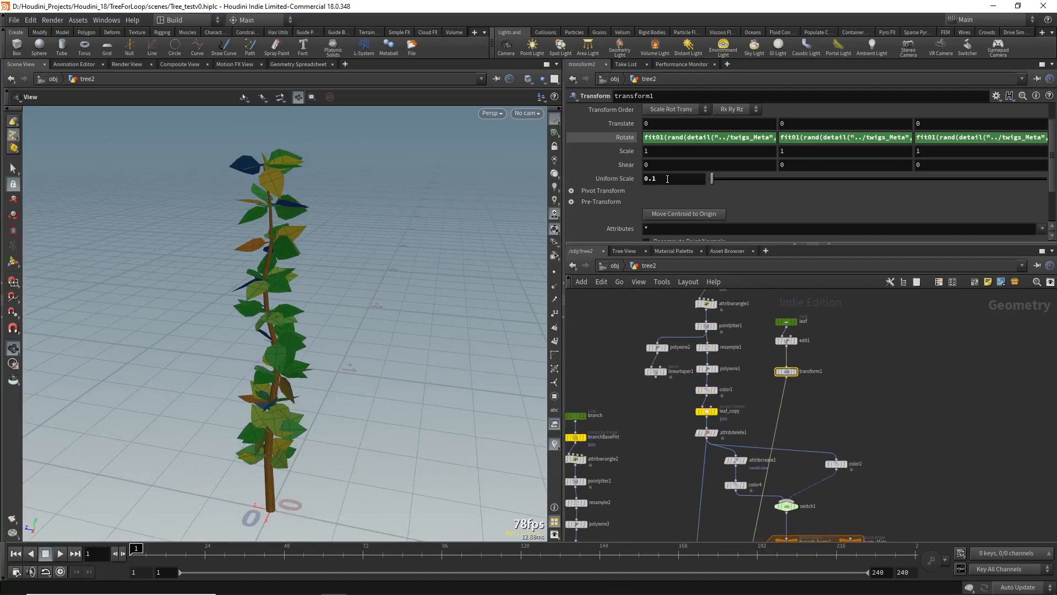
Copy transform1's X rotation expression into its Uniform Scale
{"action": "left_click", "coordinate": [689, 134]}
{"action": "key", "text": "ctrl+c"}
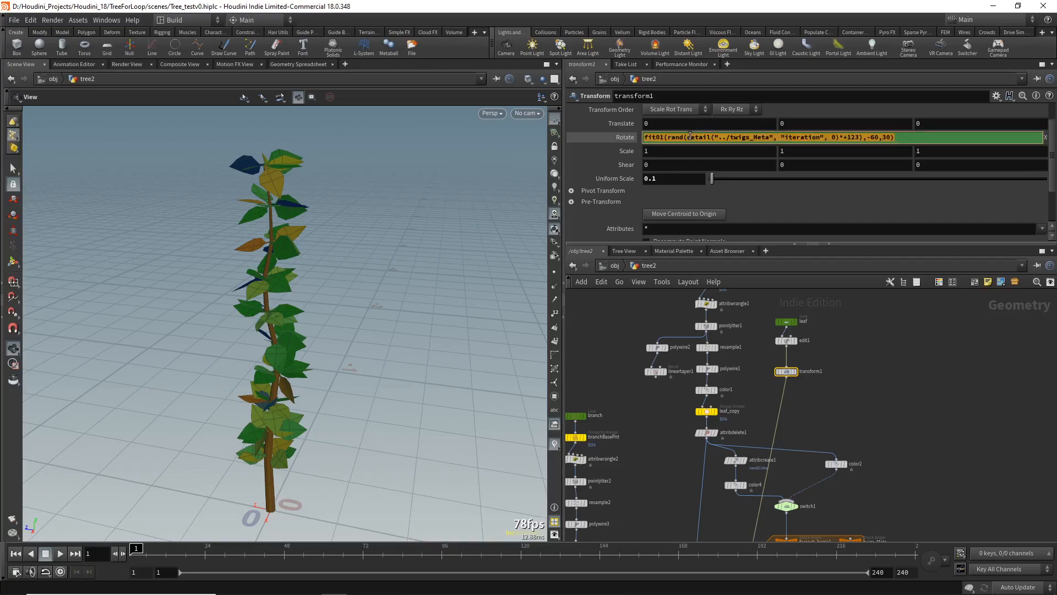
{"action": "key", "text": "Return"}
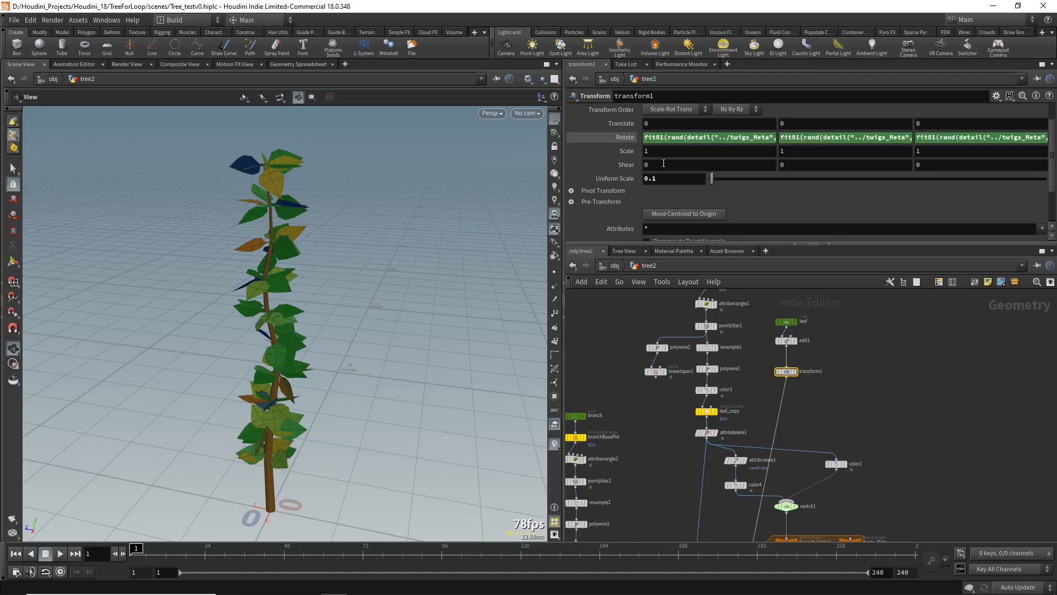
{"action": "left_click", "coordinate": [666, 179]}
{"action": "key", "text": "ctrl+v"}
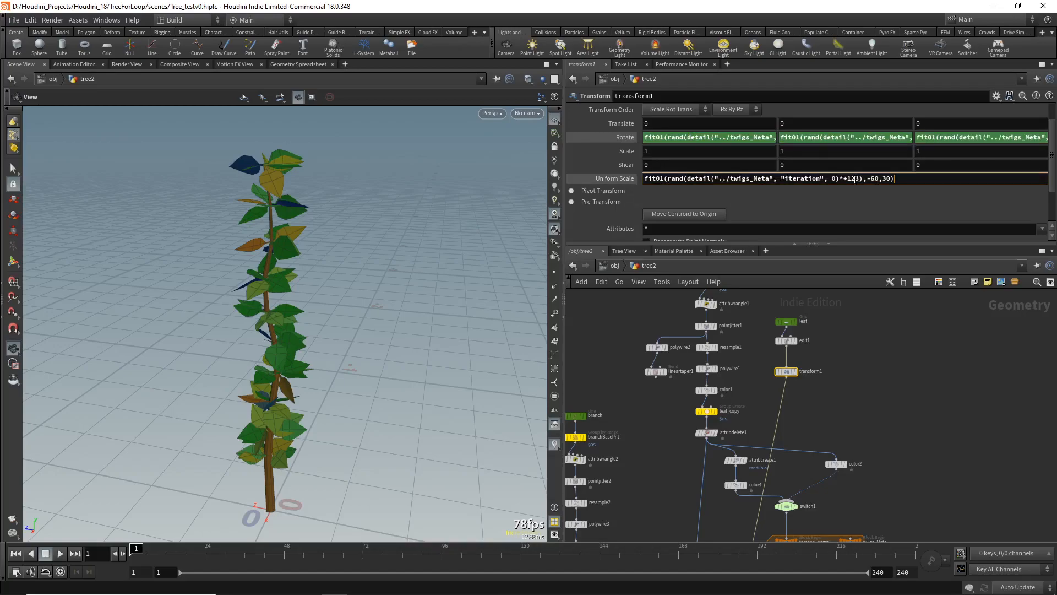
In the Uniform Scale expression, change the random offset to 13 and the output range to .08 through 0.15
{"action": "key", "text": "BackSpace"}
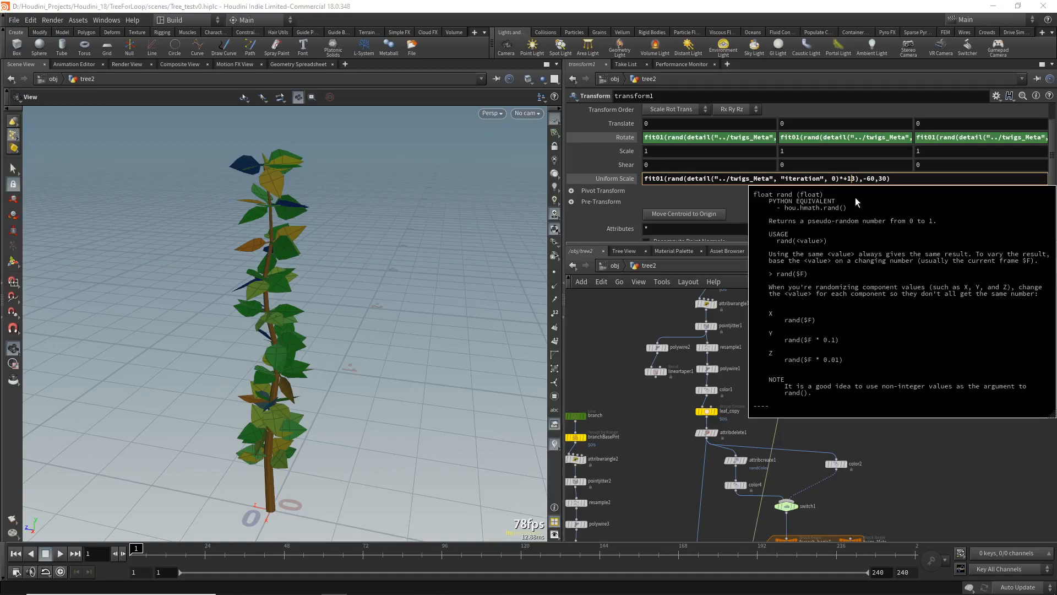
{"action": "key", "text": "Right"}
{"action": "key", "text": "Right"}
{"action": "key", "text": "Right"}
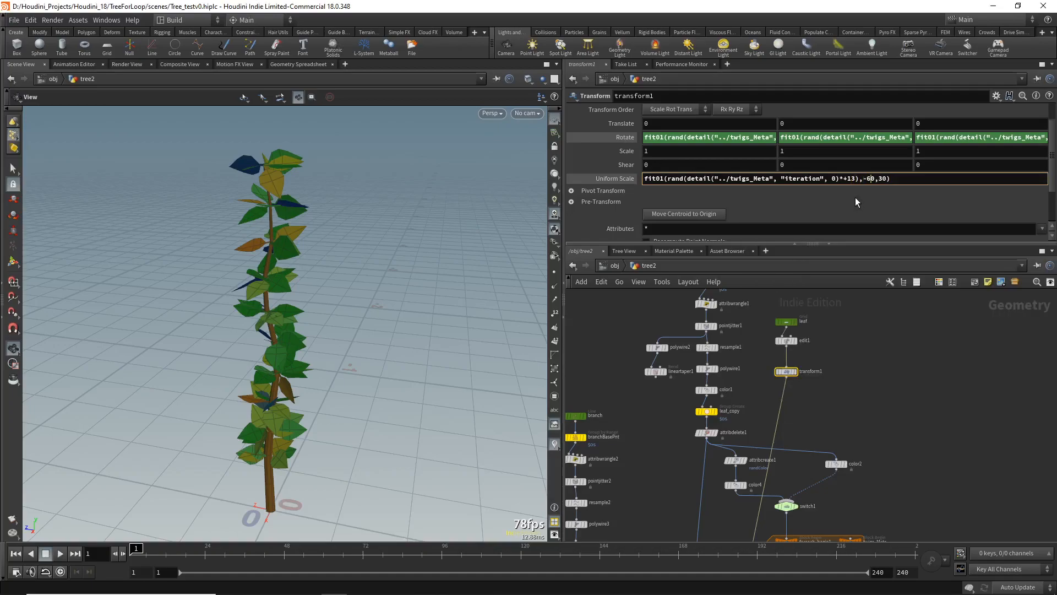
{"action": "key", "text": "BackSpace"}
{"action": "key", "text": "BackSpace"}
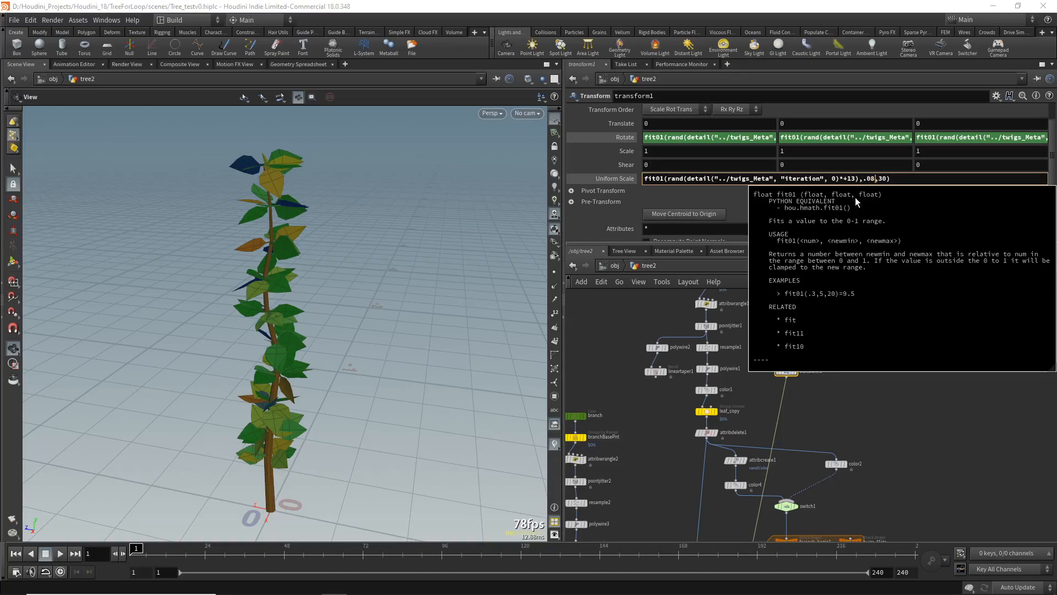
{"action": "key", "text": "Right"}
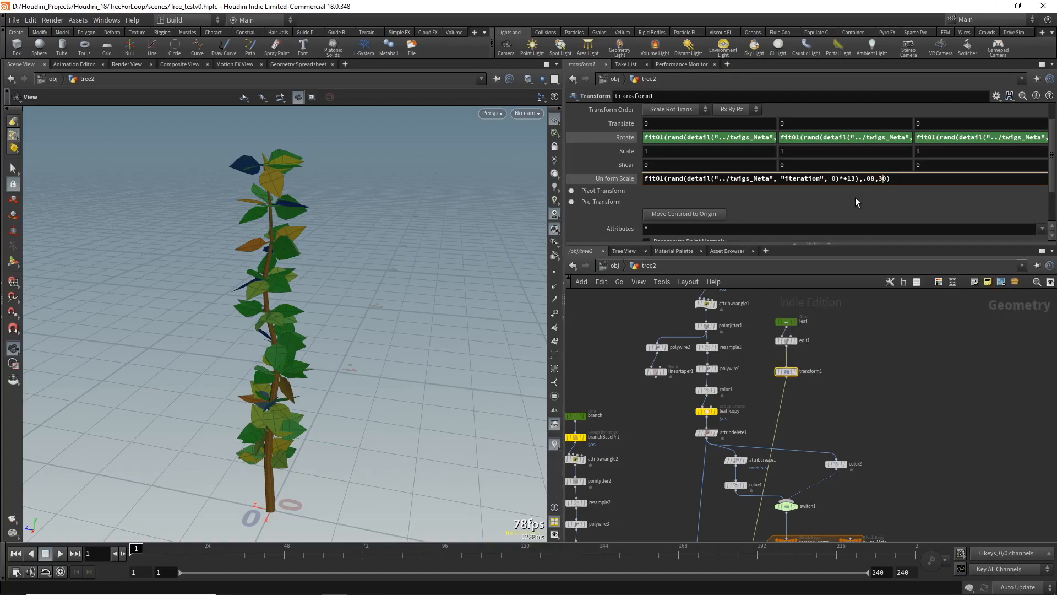
{"action": "key", "text": "Delete"}
{"action": "key", "text": "Delete"}
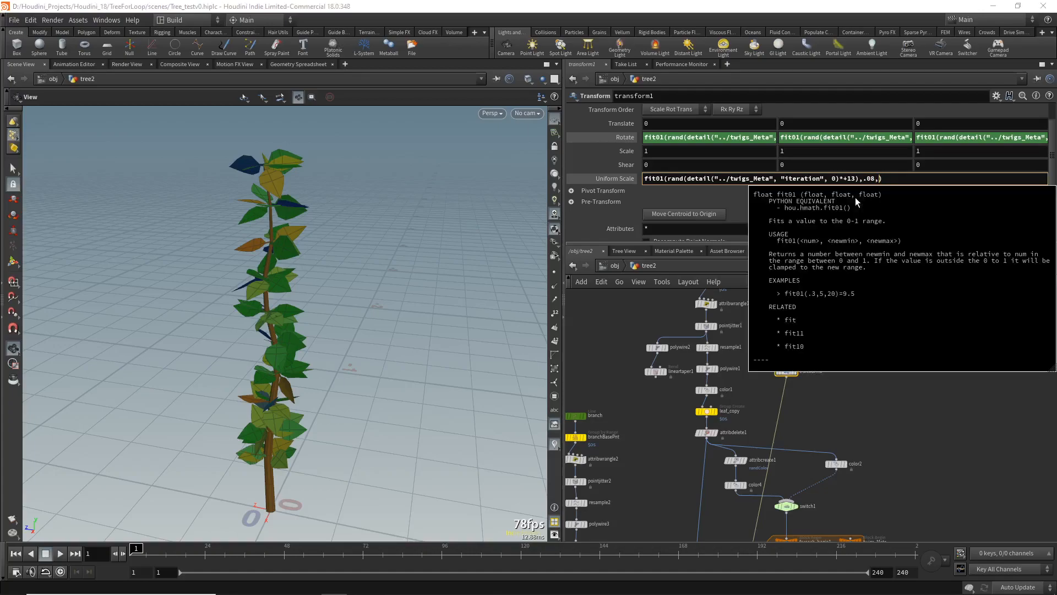
{"action": "type", "text": "0.15"}
{"action": "key", "text": "Return"}
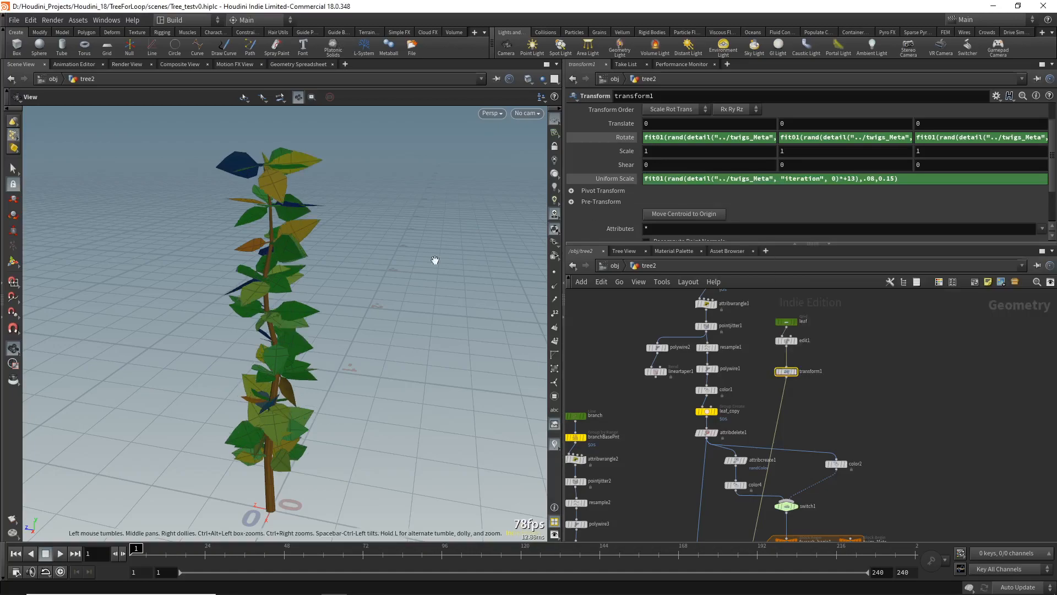
Examine the randomly scaled leaves from several angles and open the twig line's parameters
{"action": "left_click_drag", "start_coordinate": [288, 297], "coordinate": [484, 300]}
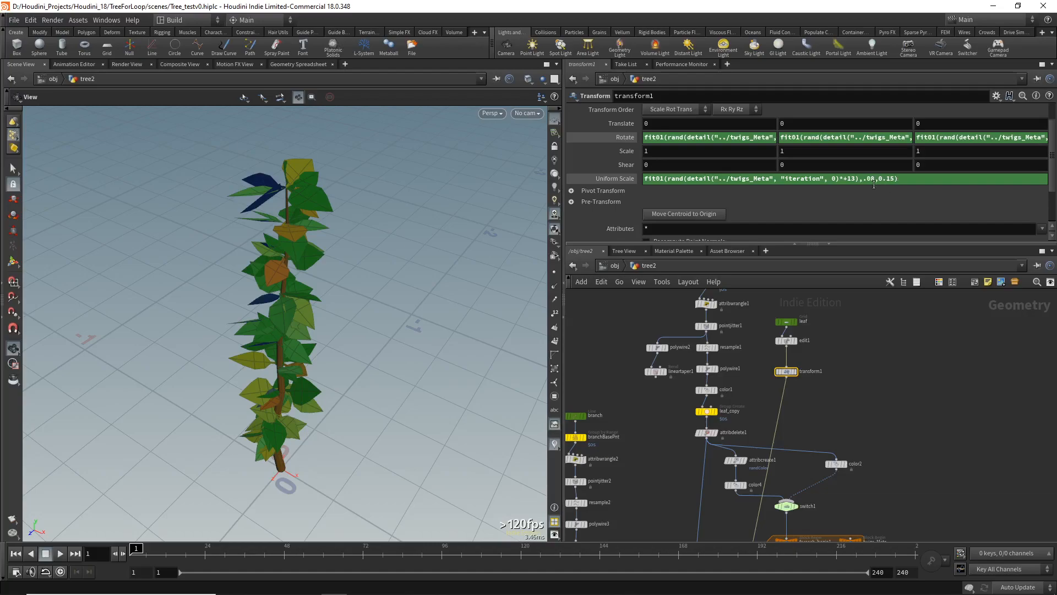
{"action": "left_click_drag", "start_coordinate": [287, 381], "coordinate": [254, 347]}
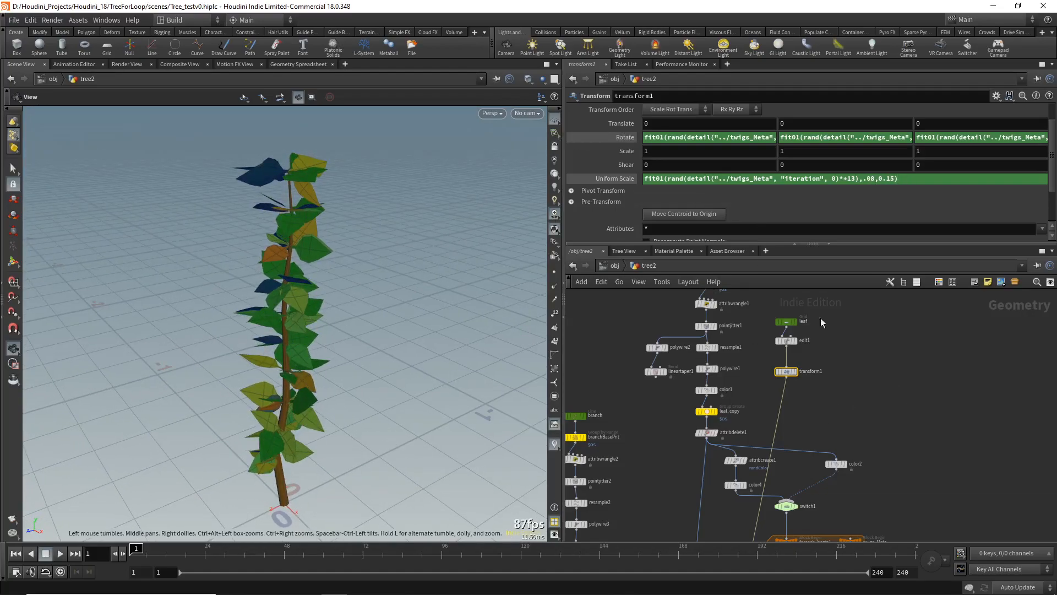
{"action": "middle_click_drag", "start_coordinate": [668, 326], "coordinate": [676, 372]}
{"action": "left_click", "coordinate": [713, 306]}
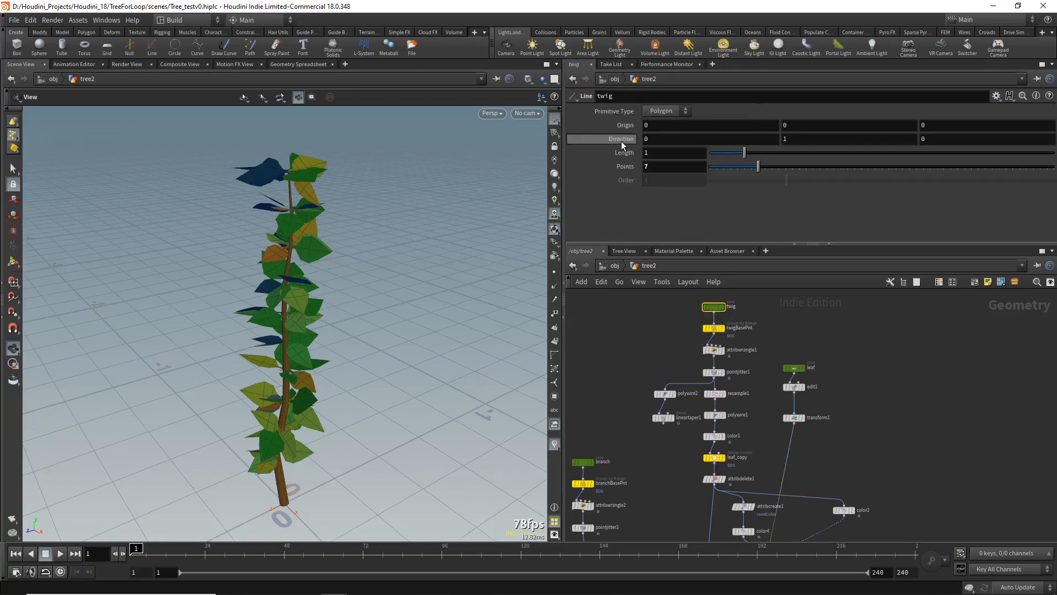
Examine the parameters of the twig chain's pointjitter1 and polywire1 nodes
{"action": "middle_click_drag", "start_coordinate": [659, 350], "coordinate": [646, 313]}
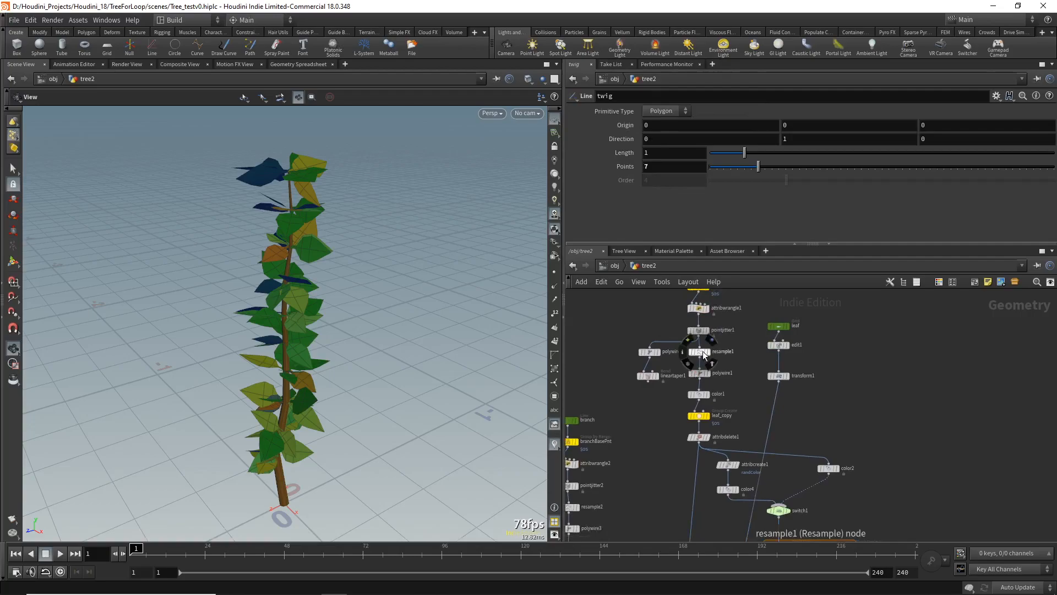
{"action": "left_click", "coordinate": [698, 331]}
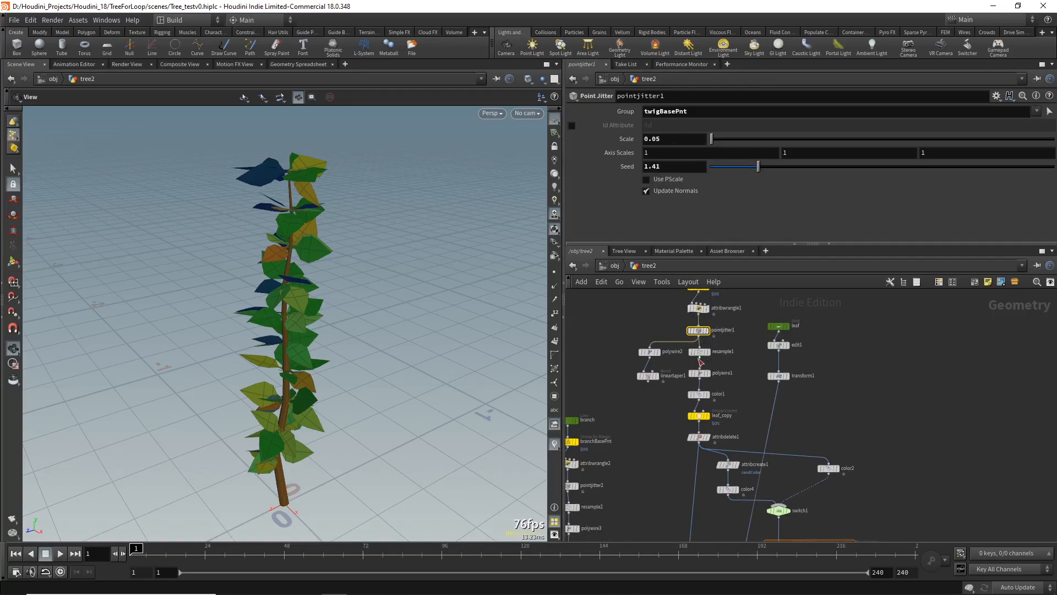
{"action": "left_click", "coordinate": [698, 373]}
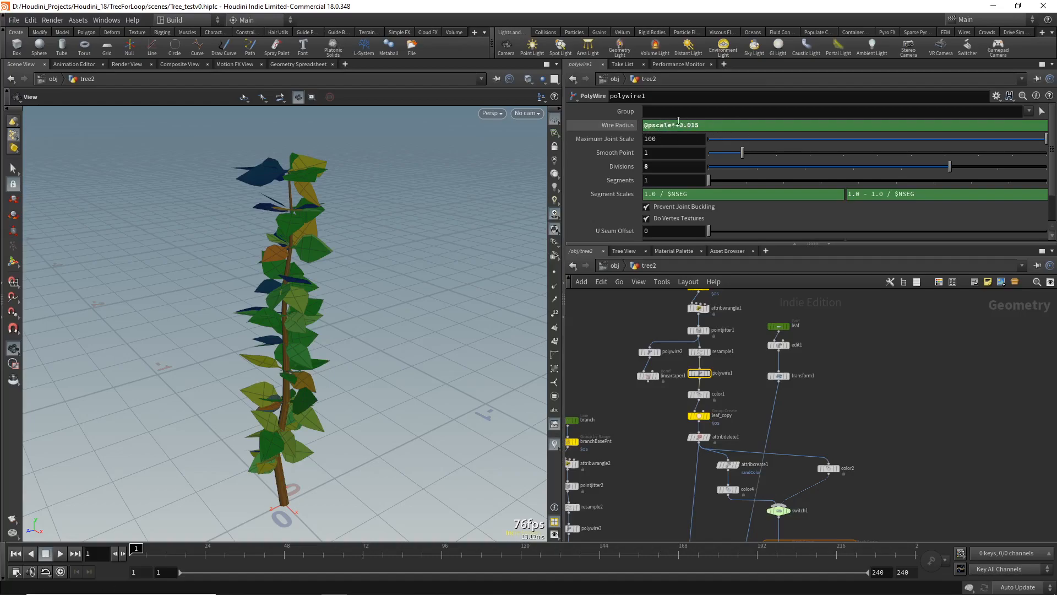
{"action": "middle_click_drag", "start_coordinate": [656, 451], "coordinate": [635, 420]}
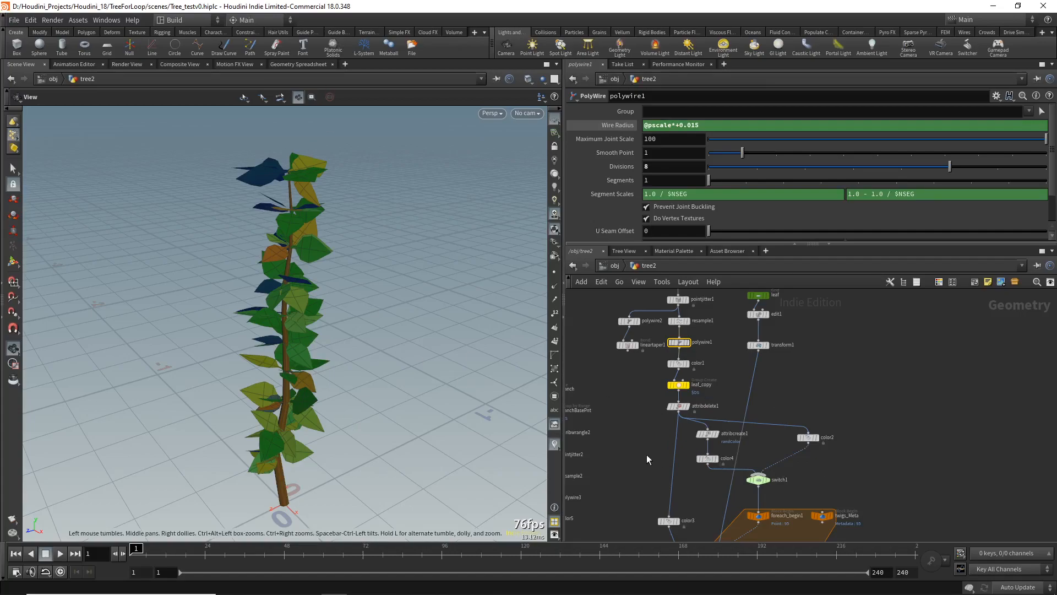
{"action": "middle_click_drag", "start_coordinate": [648, 458], "coordinate": [654, 447]}
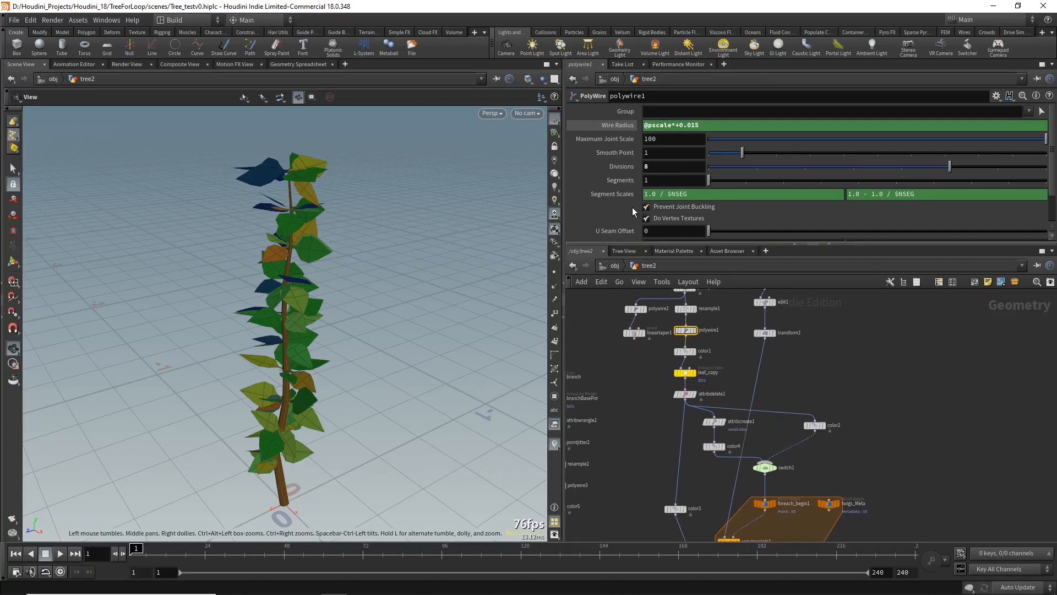
{"action": "scroll", "coordinate": [633, 211], "scroll_direction": "down", "scroll_amount": 2}
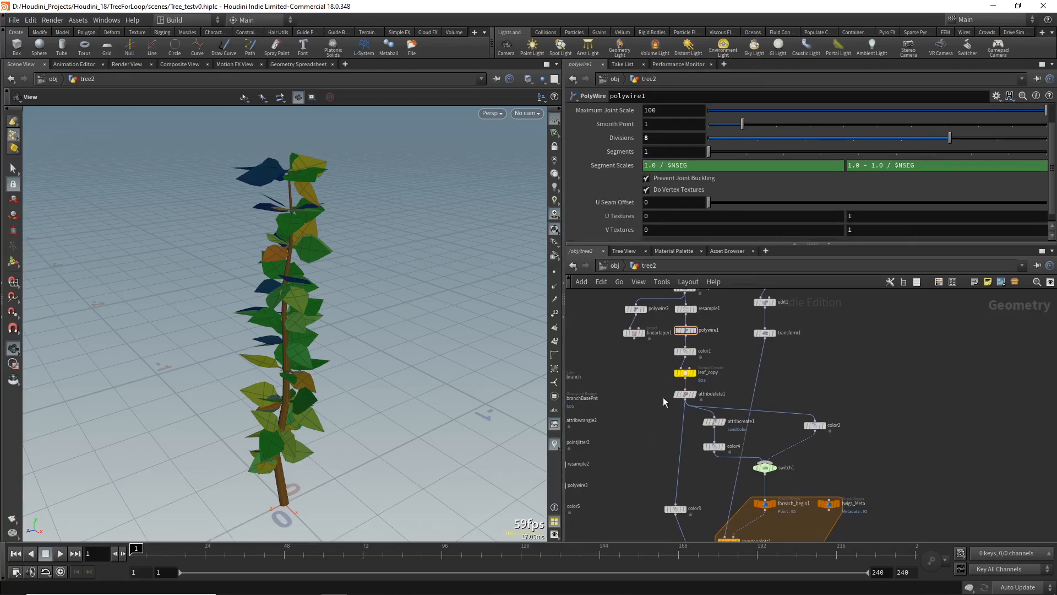
{"action": "middle_click_drag", "start_coordinate": [649, 420], "coordinate": [678, 400]}
{"action": "middle_click_drag", "start_coordinate": [674, 451], "coordinate": [706, 402]}
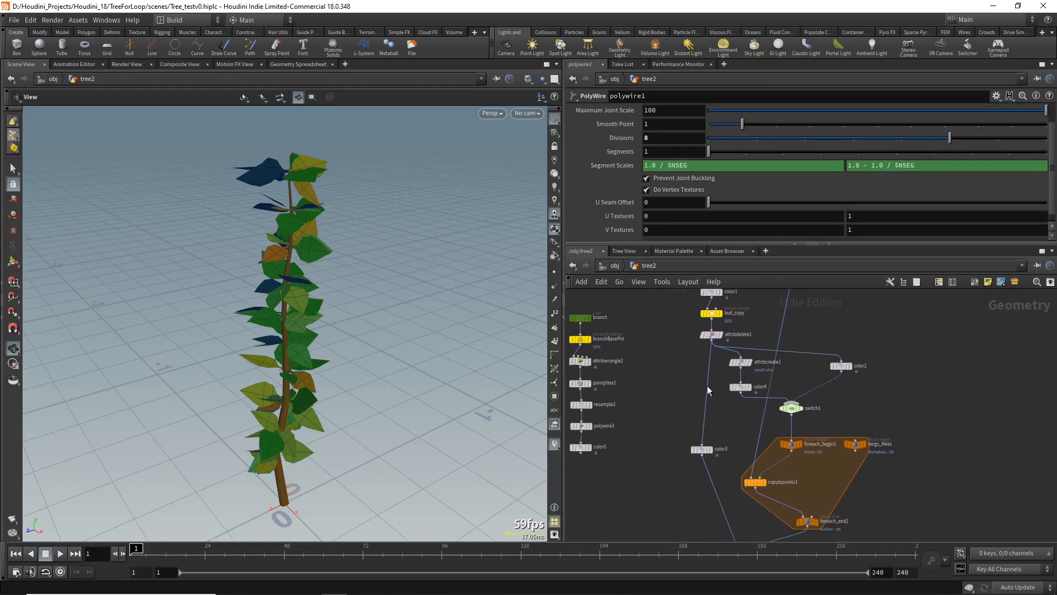
{"action": "scroll", "coordinate": [668, 408], "scroll_direction": "down", "scroll_amount": 2}
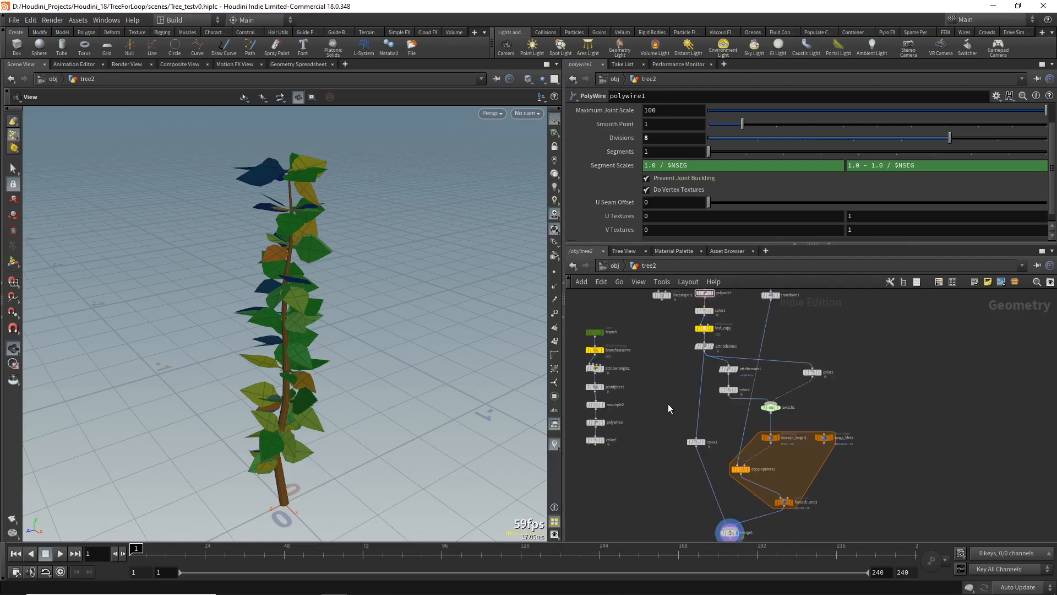
Open the parameters of the branch chain's polywire3 and display its output
{"action": "middle_click_drag", "start_coordinate": [633, 486], "coordinate": [694, 446]}
{"action": "left_click_drag", "start_coordinate": [619, 424], "coordinate": [667, 351]}
{"action": "scroll", "coordinate": [709, 416], "scroll_direction": "up", "scroll_amount": 2}
{"action": "left_click", "coordinate": [709, 417]}
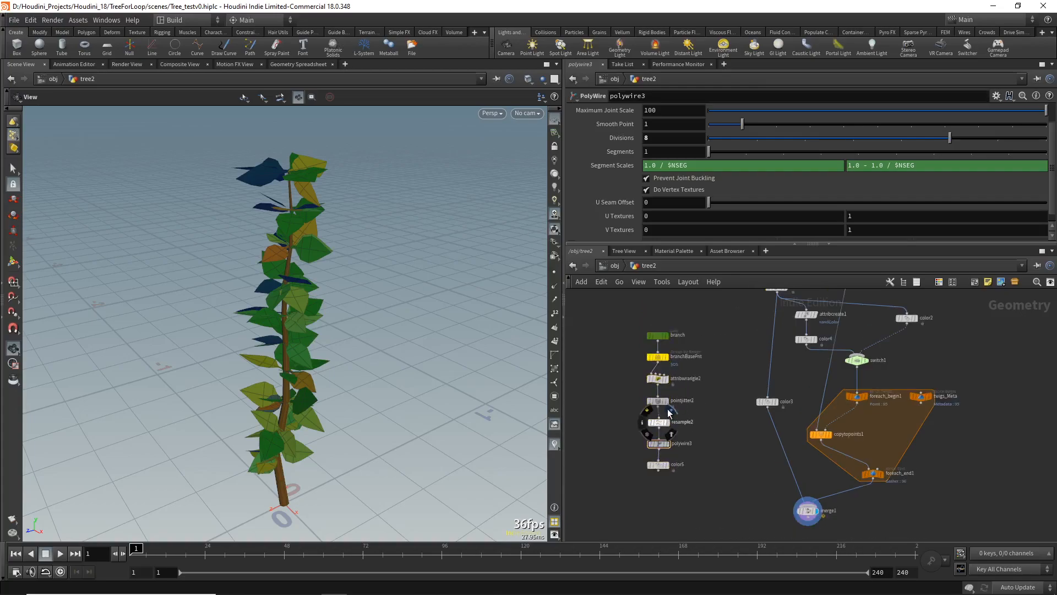
{"action": "left_click", "coordinate": [669, 389]}
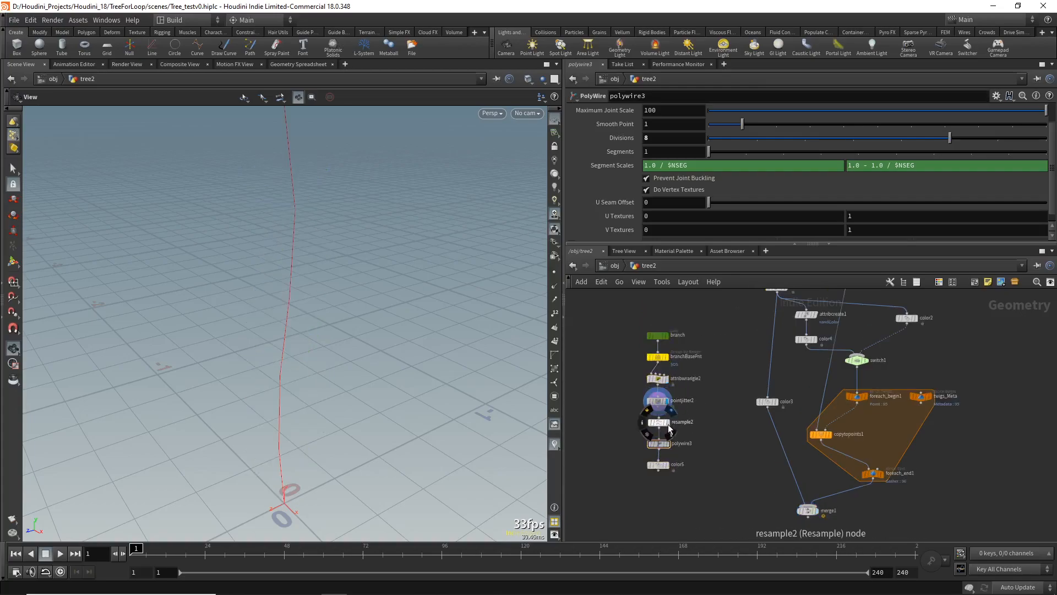
{"action": "left_click", "coordinate": [671, 432]}
{"action": "left_click_drag", "start_coordinate": [351, 386], "coordinate": [325, 349]}
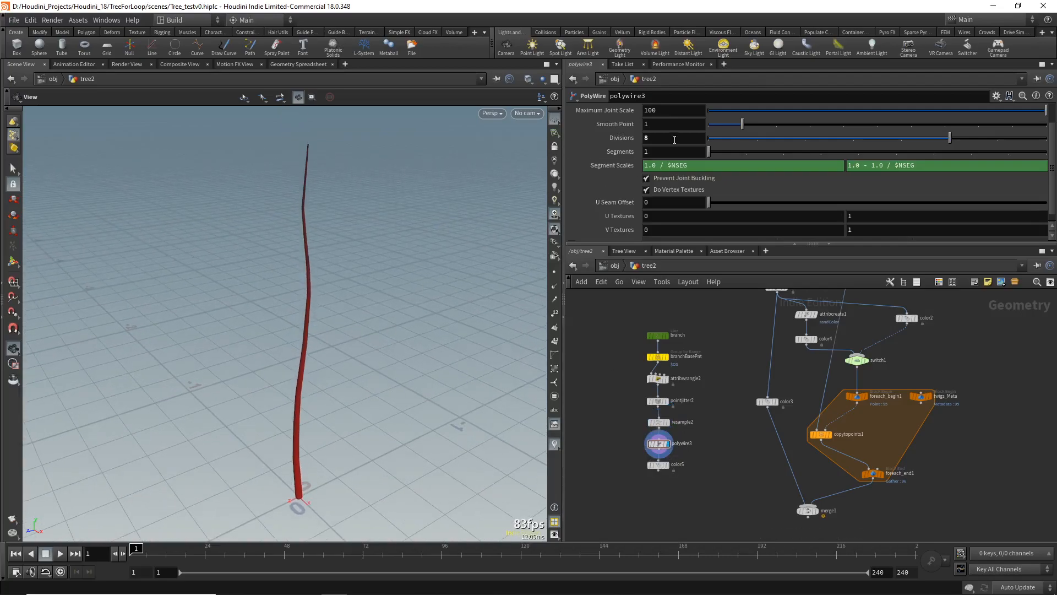
{"action": "left_click_drag", "start_coordinate": [608, 430], "coordinate": [669, 452]}
{"action": "scroll", "coordinate": [663, 149], "scroll_direction": "up", "scroll_amount": 2}
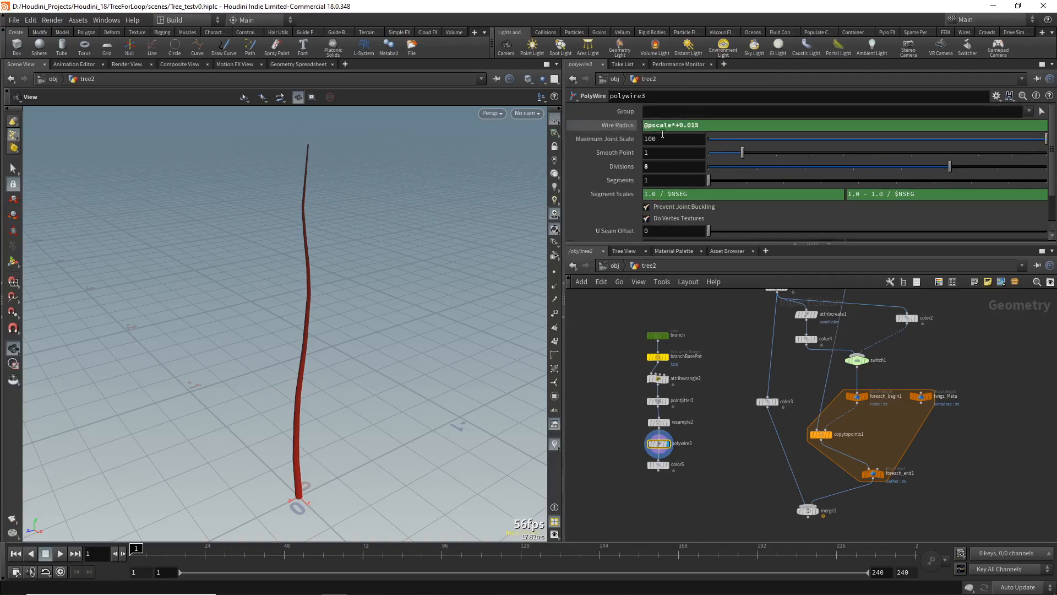
{"action": "middle_click", "coordinate": [704, 127]}
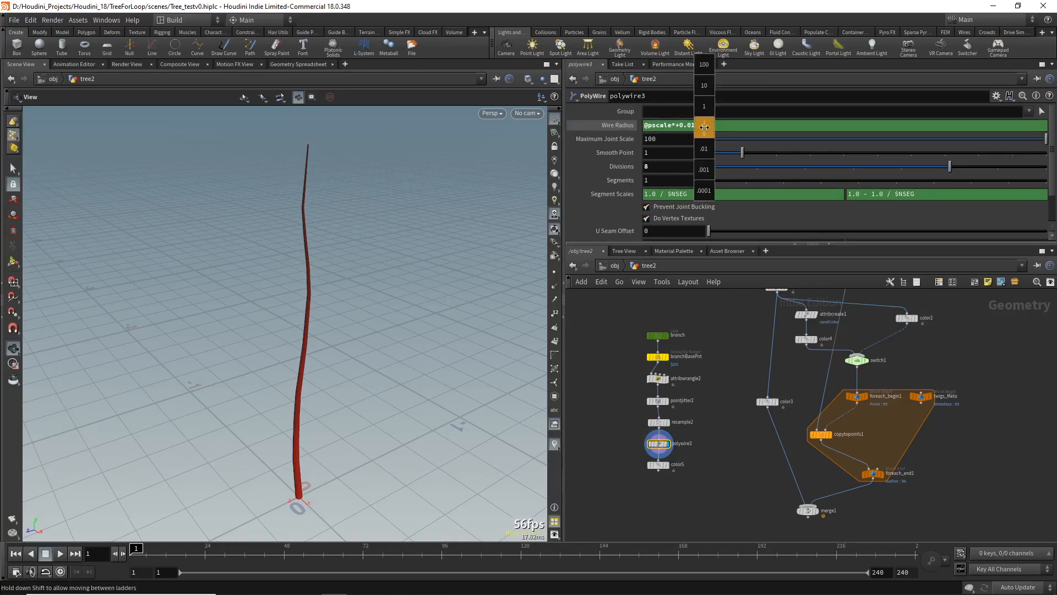
{"action": "middle_click_drag", "start_coordinate": [704, 127], "coordinate": [842, 173]}
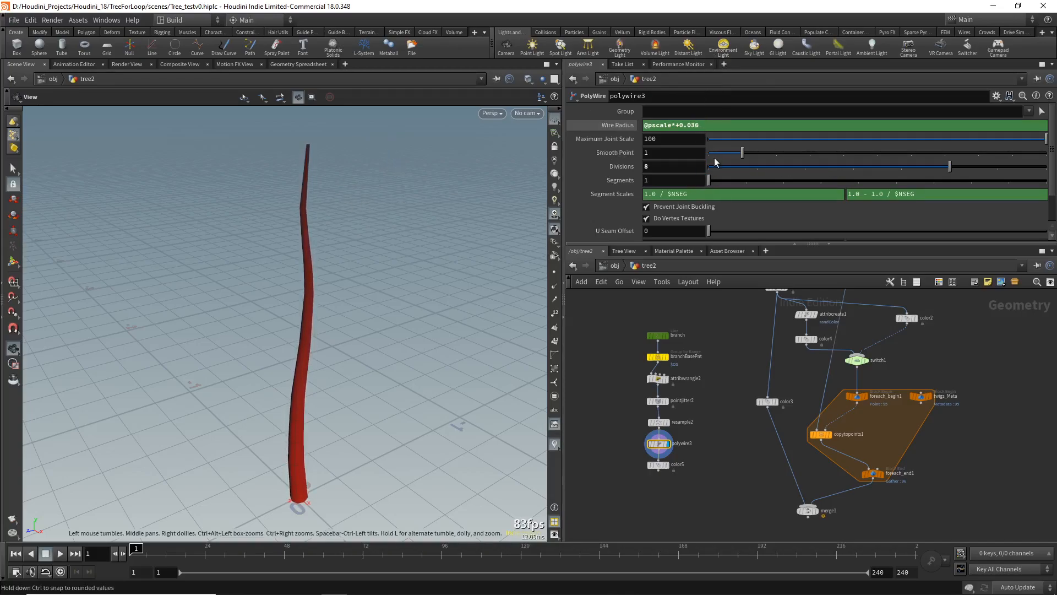
{"action": "left_click_drag", "start_coordinate": [319, 416], "coordinate": [307, 399]}
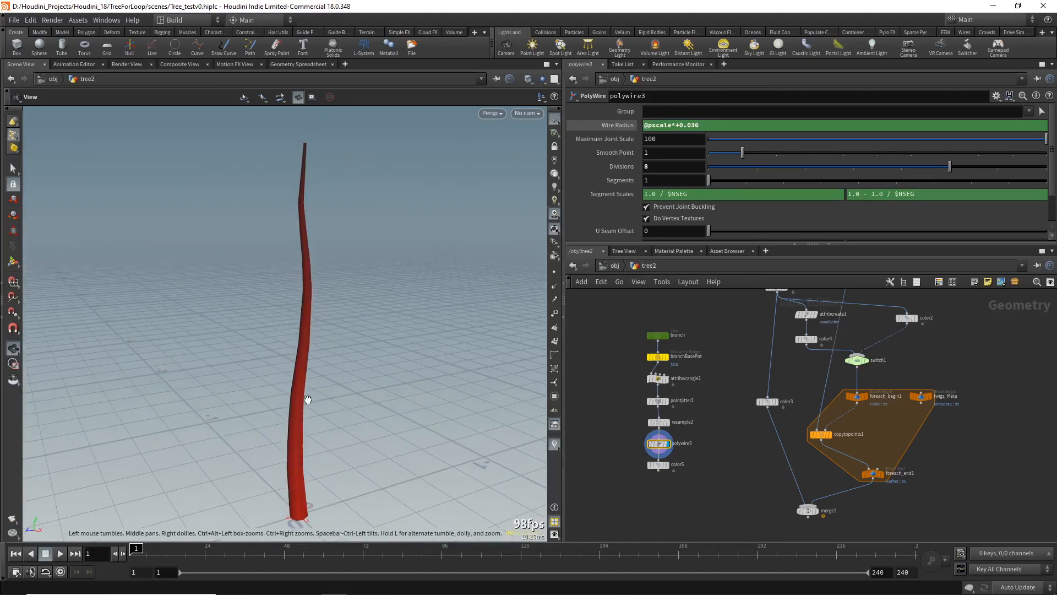
{"action": "left_click_drag", "start_coordinate": [307, 338], "coordinate": [391, 346]}
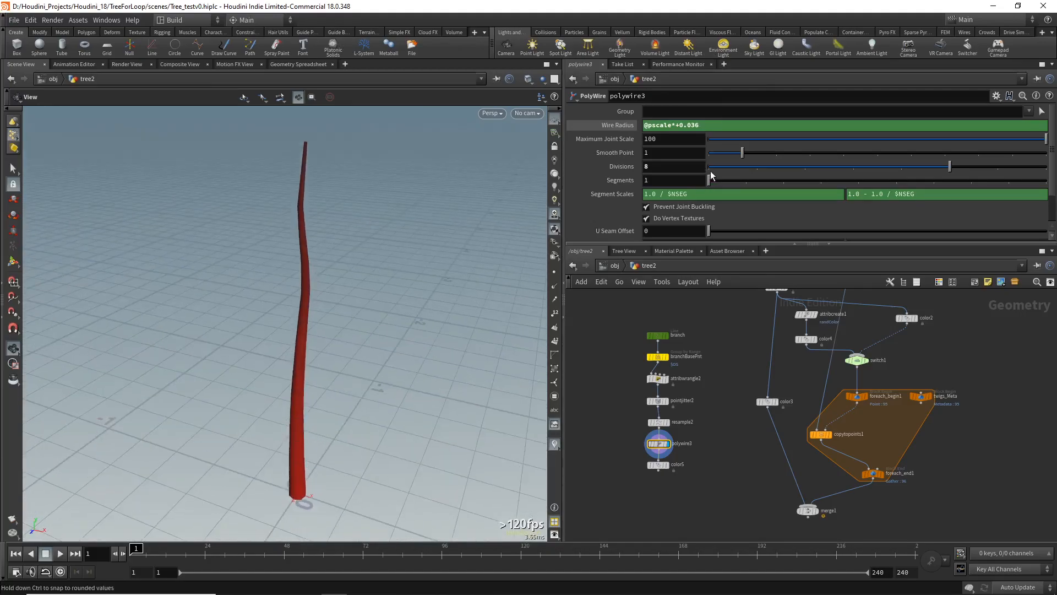
{"action": "left_click", "coordinate": [658, 357]}
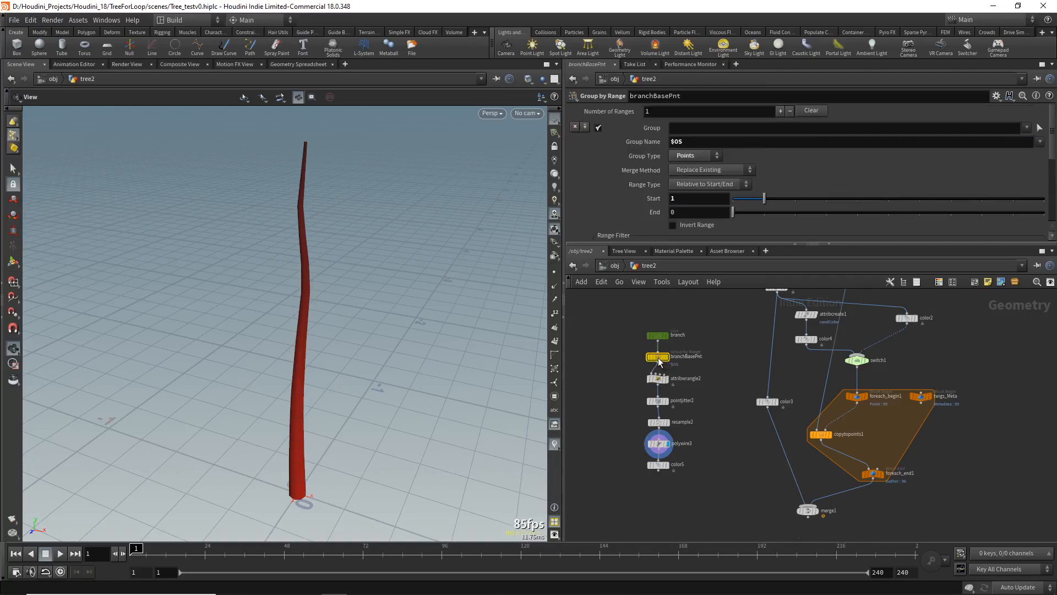
{"action": "left_click", "coordinate": [657, 380]}
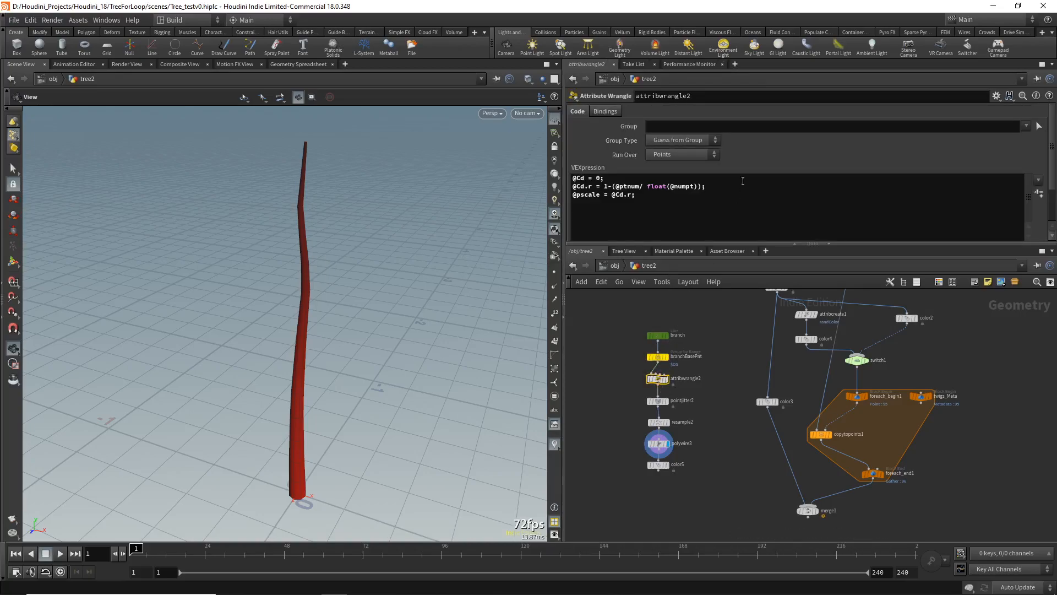
{"action": "left_click", "coordinate": [698, 186]}
{"action": "type", "text": "*"}
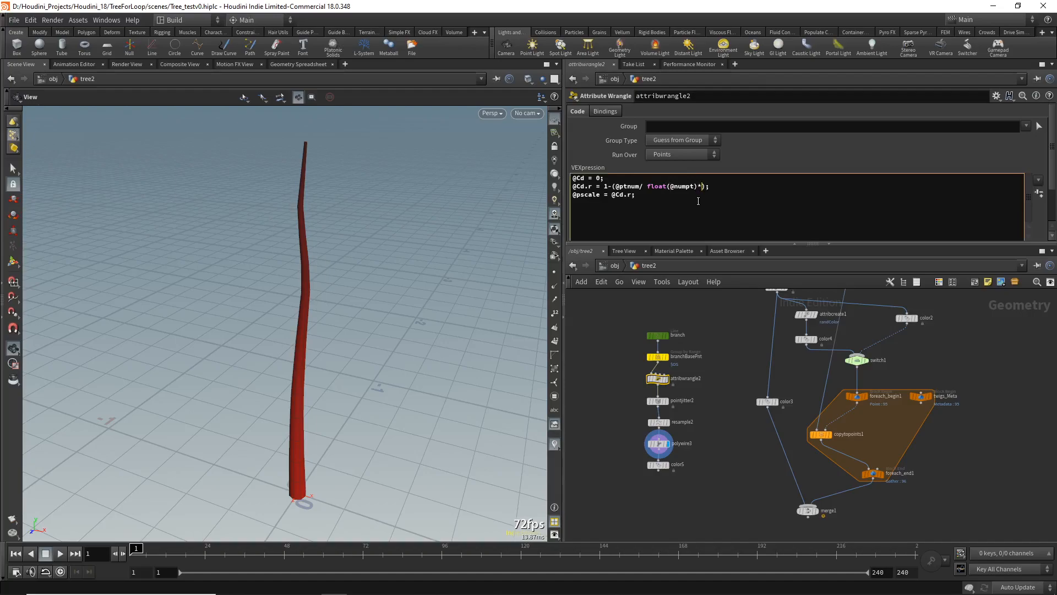
{"action": "type", "text": ".1"}
{"action": "key", "text": "Return"}
{"action": "key", "text": "BackSpace"}
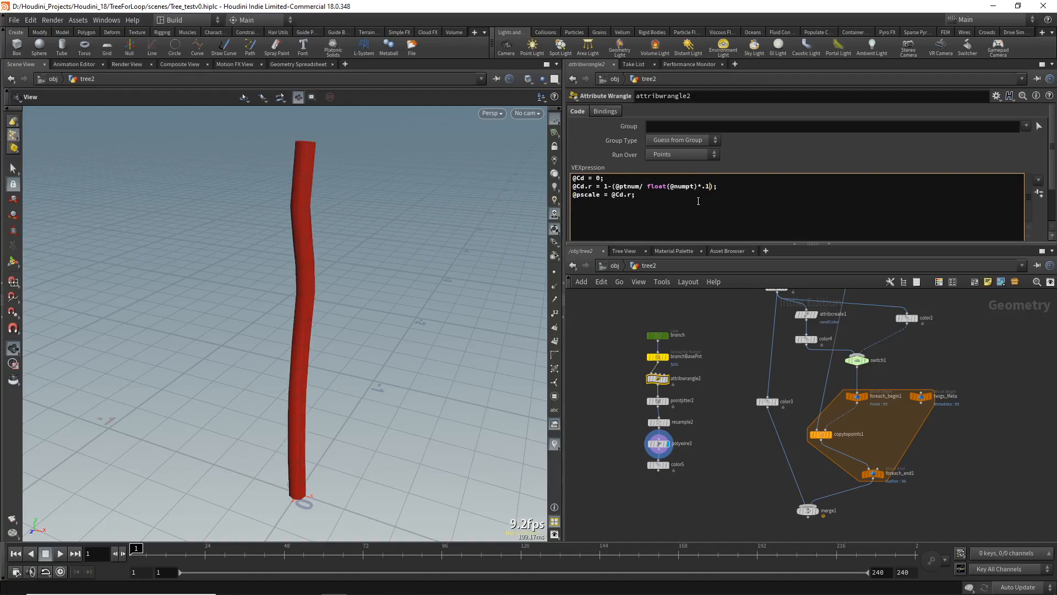
{"action": "type", "text": "@scale"}
{"action": "key", "text": "BackSpace"}
{"action": "key", "text": "BackSpace"}
{"action": "key", "text": "BackSpace"}
{"action": "key", "text": "BackSpace"}
{"action": "key", "text": "BackSpace"}
{"action": "key", "text": "BackSpace"}
{"action": "key", "text": "ctrl+z"}
{"action": "key", "text": "BackSpace"}
{"action": "key", "text": "BackSpace"}
{"action": "key", "text": "BackSpace"}
{"action": "key", "text": "BackSpace"}
{"action": "key", "text": "BackSpace"}
{"action": "key", "text": "BackSpace"}
{"action": "key", "text": "ctrl+z"}
{"action": "key", "text": "ctrl+z"}
{"action": "key", "text": "BackSpace"}
{"action": "type", "text": "01"}
{"action": "key", "text": "Return"}
{"action": "key", "text": "BackSpace"}
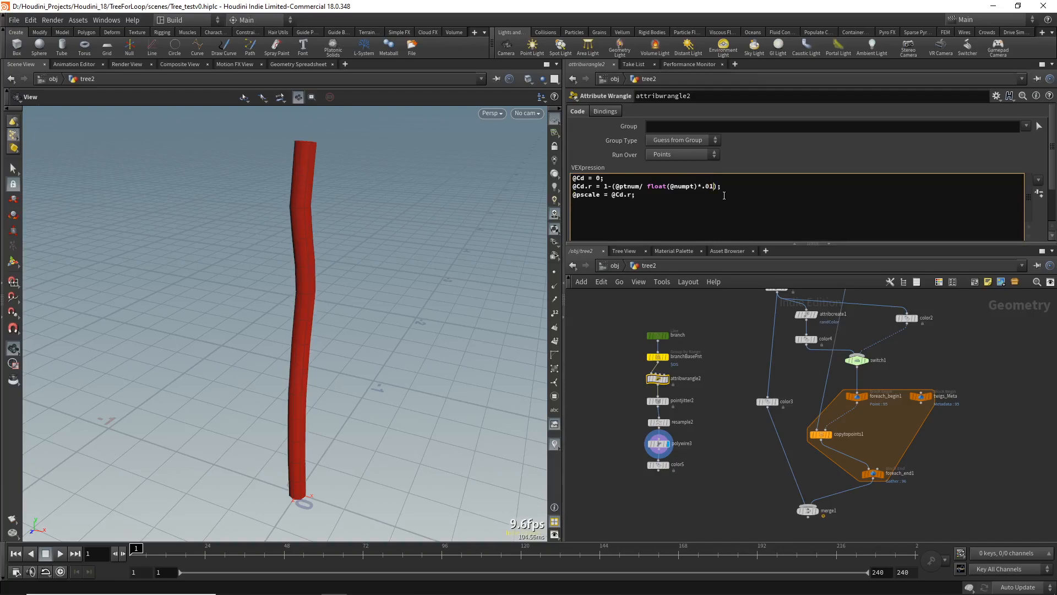
{"action": "key", "text": "BackSpace"}
{"action": "key", "text": "BackSpace"}
{"action": "type", "text": "15"}
{"action": "key", "text": "BackSpace"}
{"action": "type", "text": ".5"}
{"action": "key", "text": "BackSpace"}
{"action": "key", "text": "BackSpace"}
{"action": "type", "text": "5"}
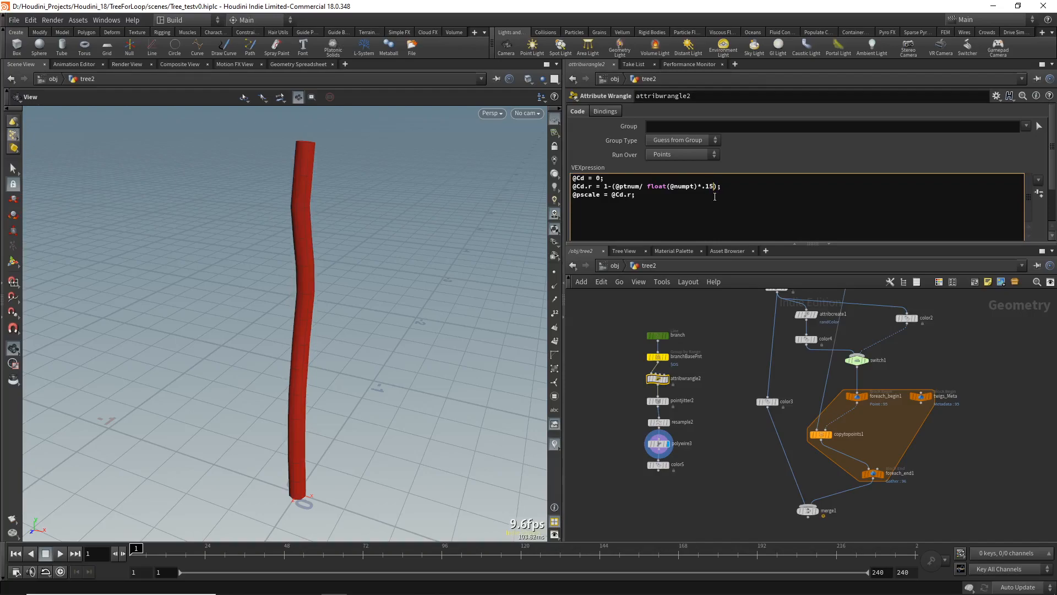
{"action": "key", "text": "BackSpace"}
{"action": "key", "text": "BackSpace"}
{"action": "type", "text": "4"}
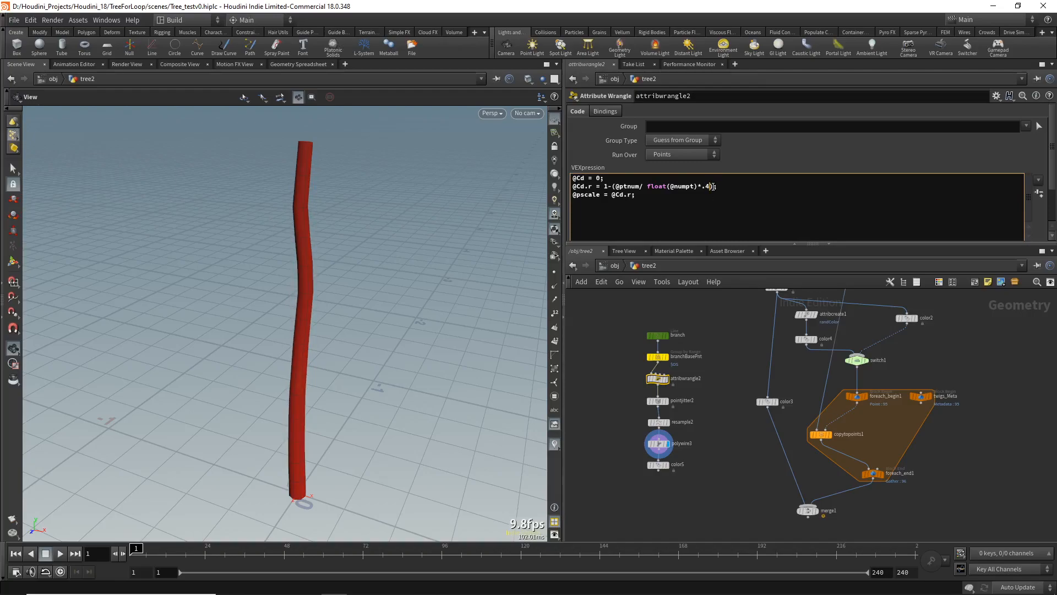
{"action": "key", "text": "BackSpace"}
{"action": "type", "text": "6"}
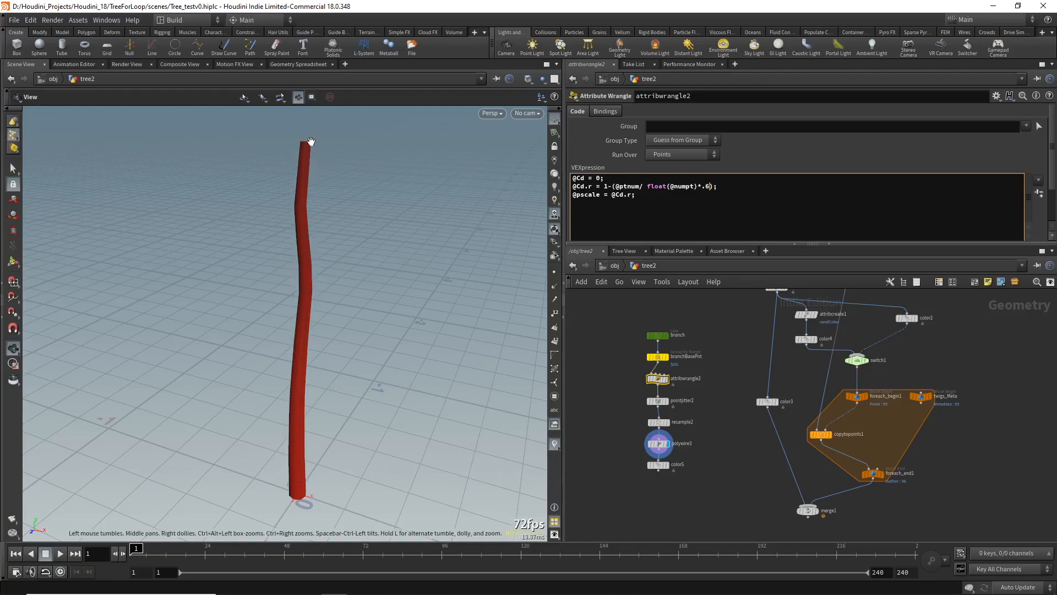
{"action": "key", "text": "BackSpace"}
{"action": "type", "text": "8"}
{"action": "key", "text": "ctrl+Return"}
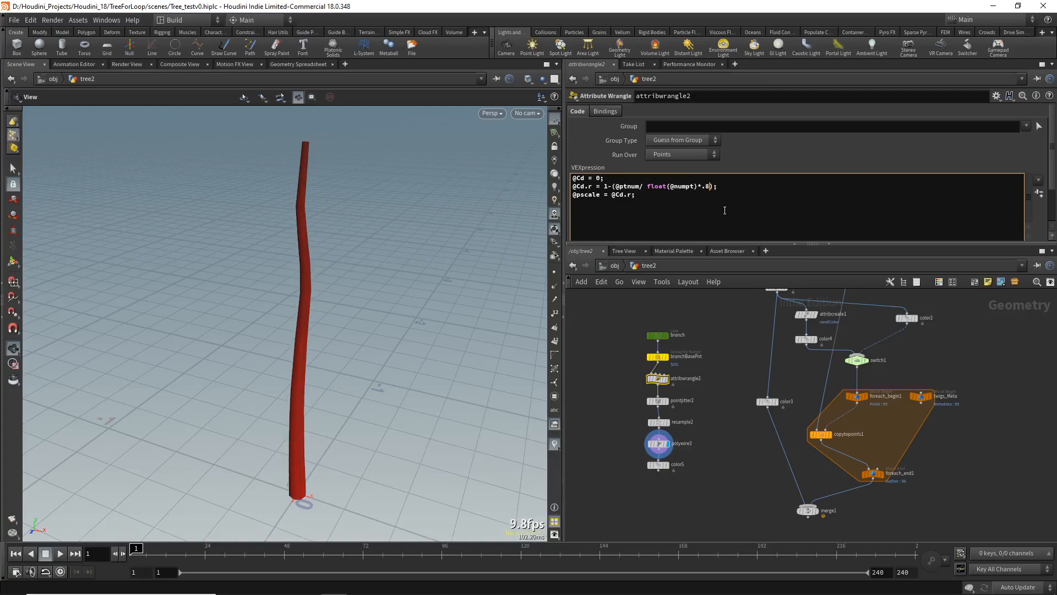
Open polywire3's parameters again and display the branch chain's color5 output
{"action": "scroll", "coordinate": [305, 283], "scroll_direction": "down", "scroll_amount": 2}
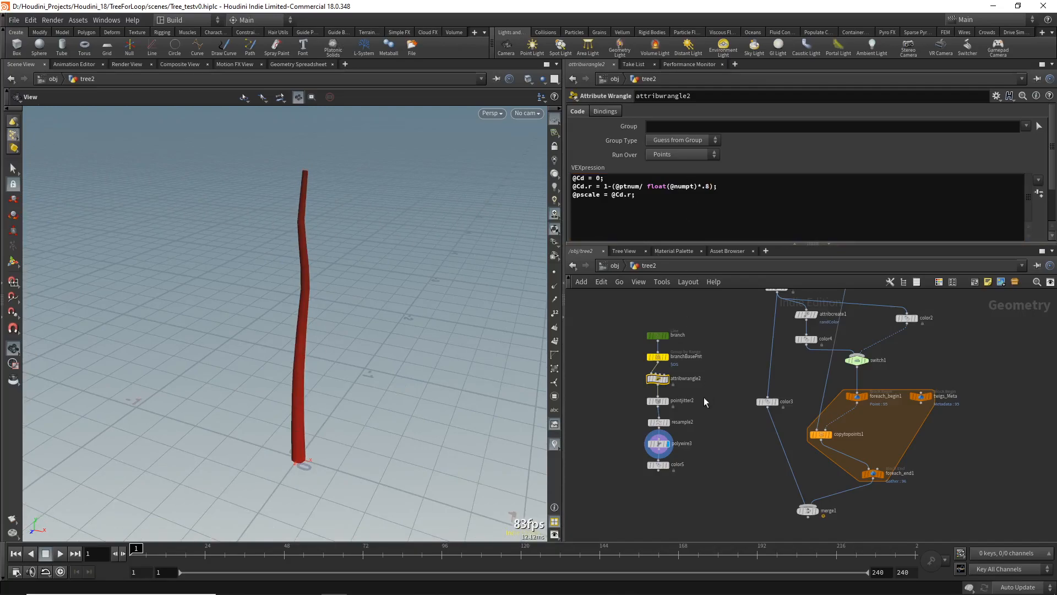
{"action": "left_click", "coordinate": [660, 444]}
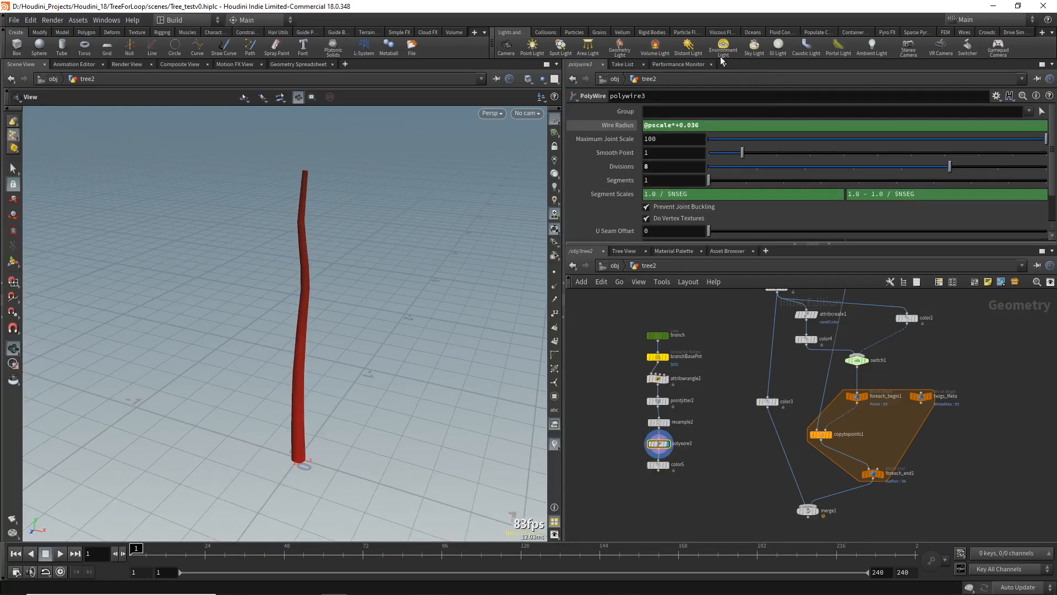
{"action": "left_click", "coordinate": [667, 465]}
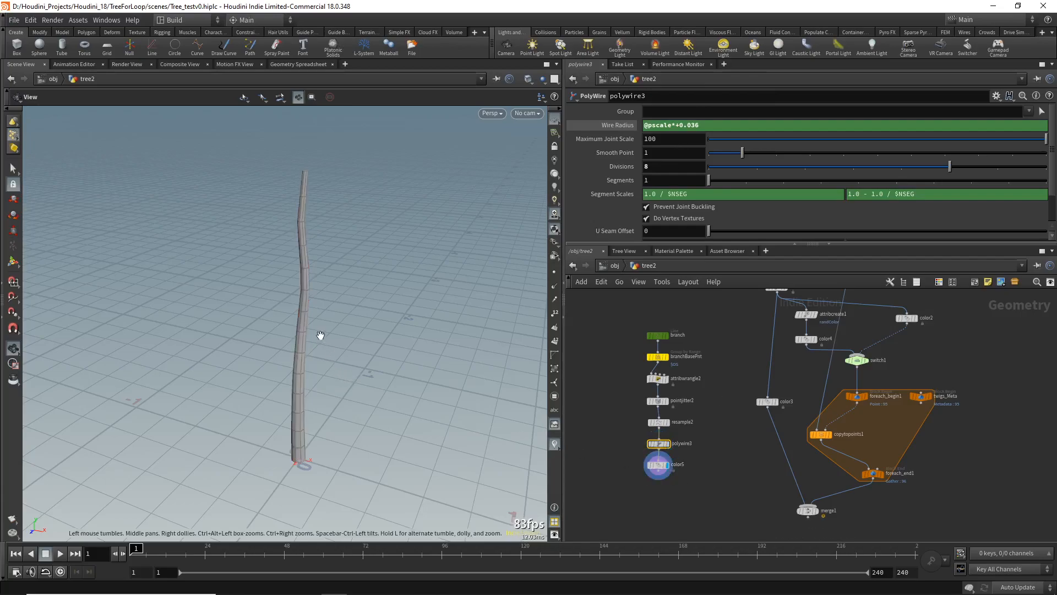
Display the twig chain's attribdelete1 output with point markers turned on and examine the points along the stem
{"action": "middle_click_drag", "start_coordinate": [740, 381], "coordinate": [711, 406]}
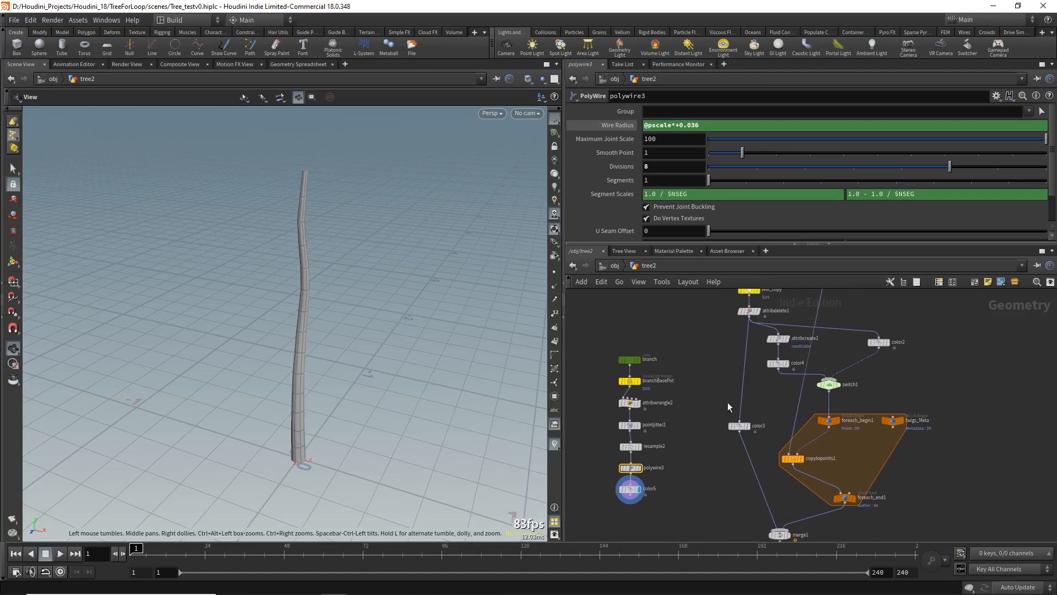
{"action": "middle_click_drag", "start_coordinate": [690, 403], "coordinate": [625, 484]}
{"action": "scroll", "coordinate": [710, 368], "scroll_direction": "up", "scroll_amount": 2}
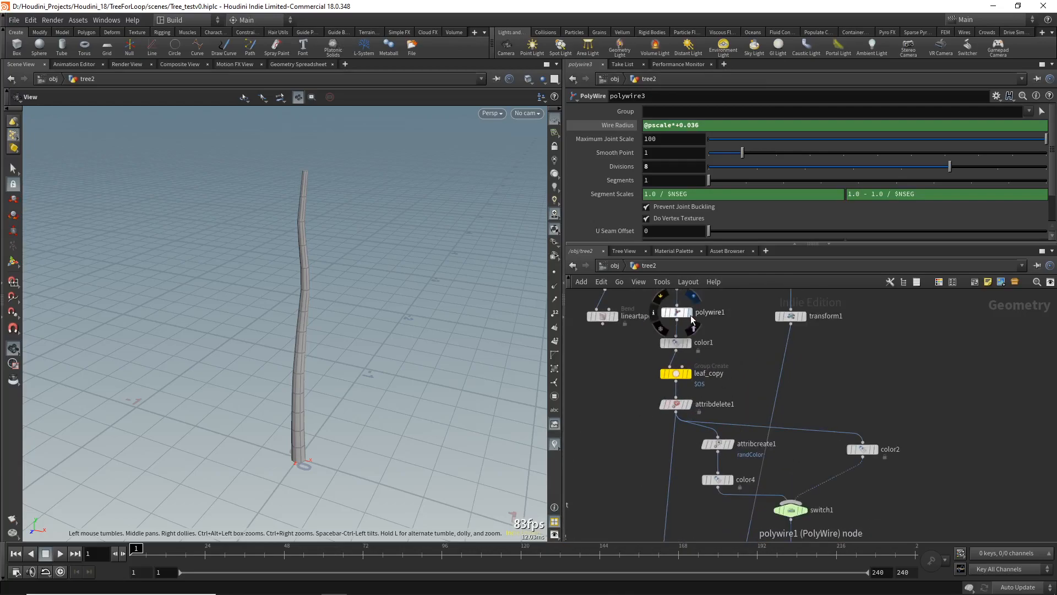
{"action": "left_click", "coordinate": [690, 405]}
{"action": "scroll", "coordinate": [297, 380], "scroll_direction": "up", "scroll_amount": 10}
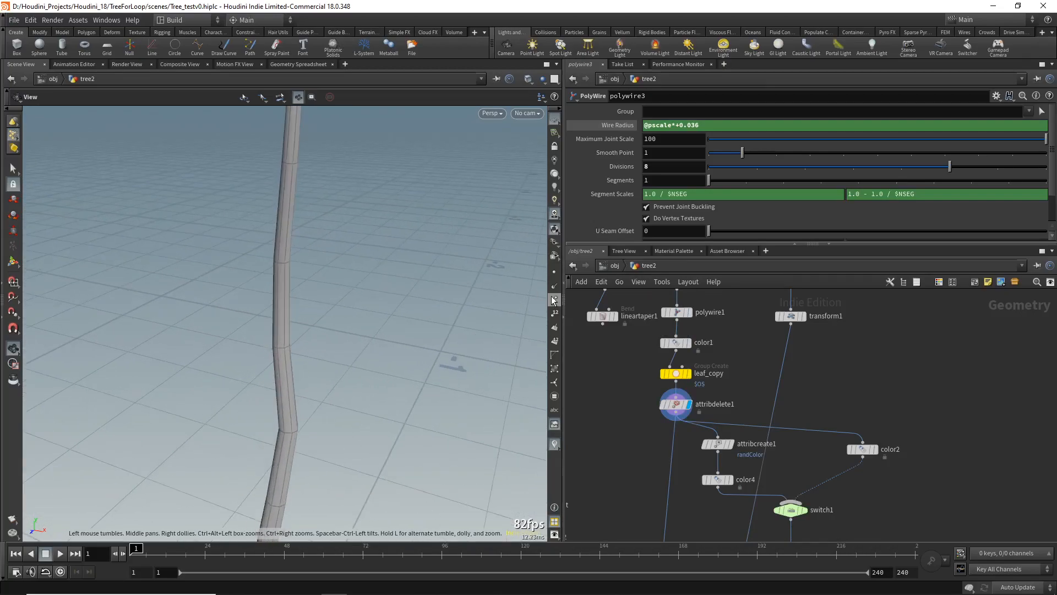
{"action": "left_click", "coordinate": [554, 272]}
{"action": "left_click_drag", "start_coordinate": [343, 294], "coordinate": [465, 300]}
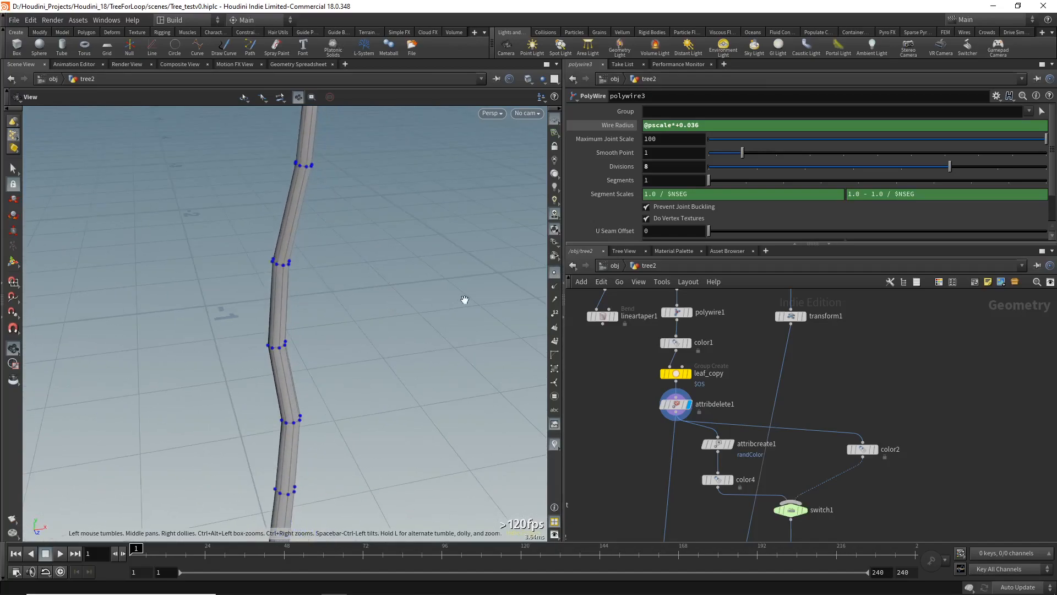
{"action": "scroll", "coordinate": [646, 404], "scroll_direction": "down", "scroll_amount": 5}
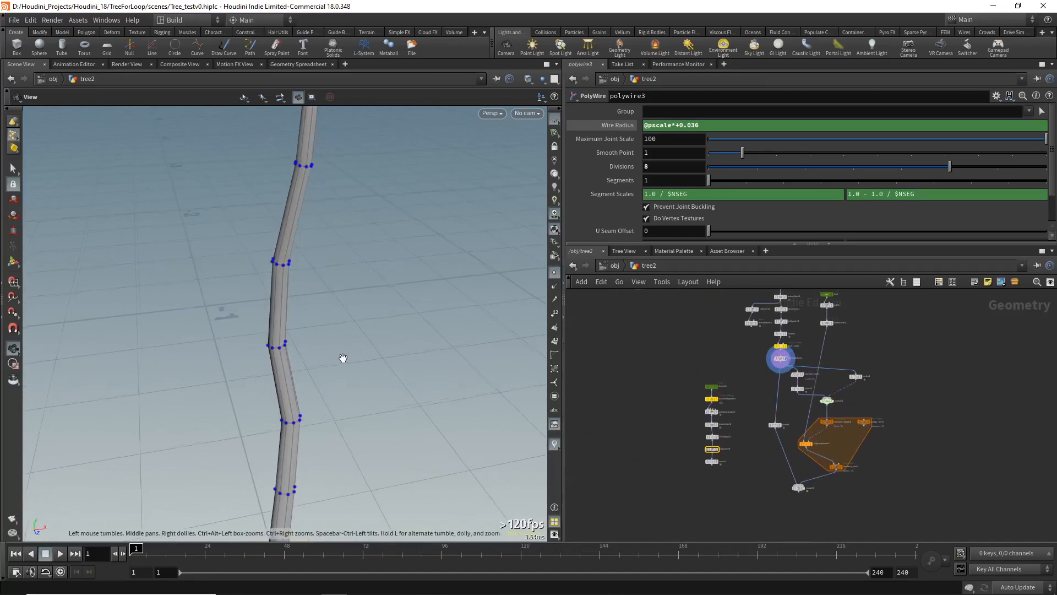
{"action": "scroll", "coordinate": [345, 359], "scroll_direction": "down", "scroll_amount": 10}
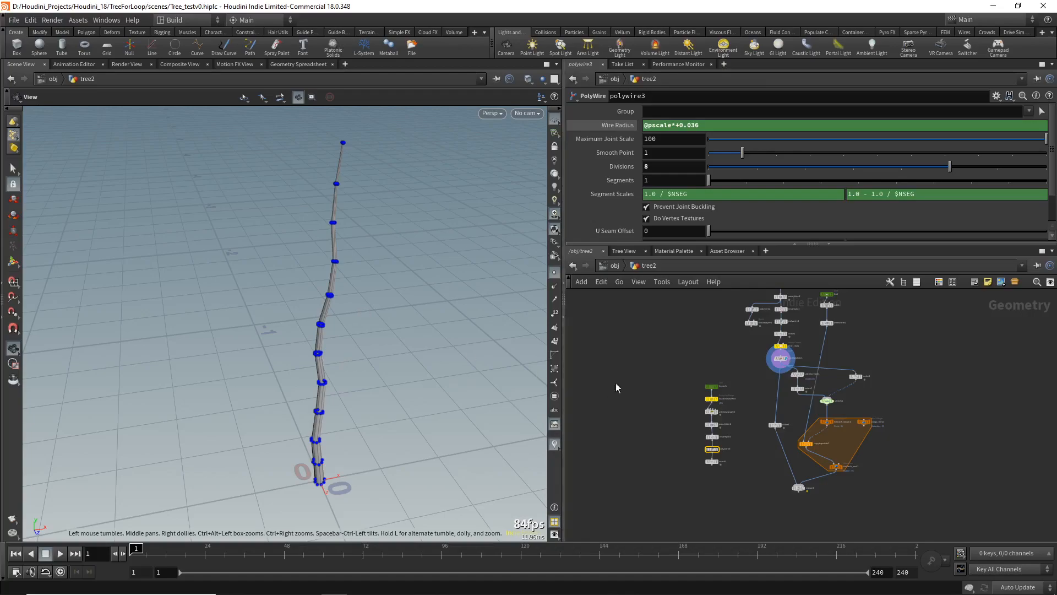
{"action": "scroll", "coordinate": [723, 436], "scroll_direction": "up", "scroll_amount": 5}
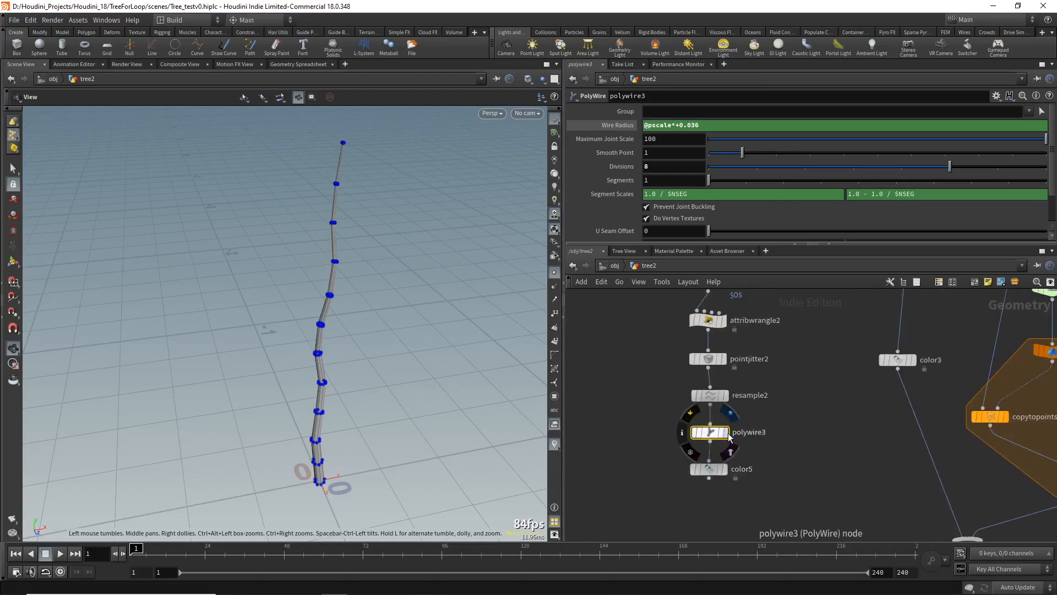
Display the branch chain's color5 output and examine the points along the tapered tube
{"action": "left_click", "coordinate": [723, 469]}
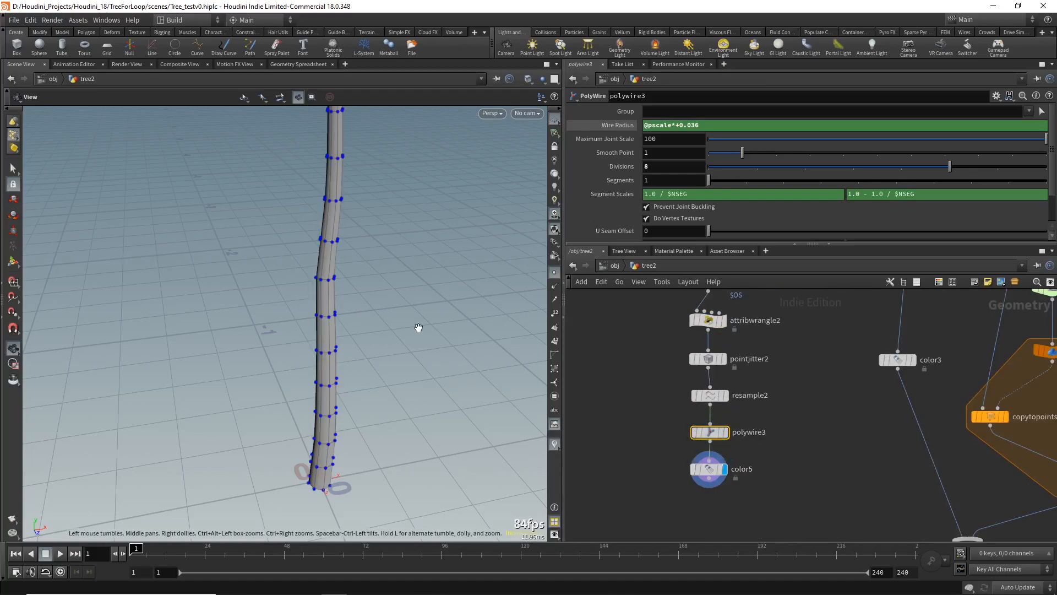
{"action": "scroll", "coordinate": [390, 333], "scroll_direction": "down", "scroll_amount": 4}
{"action": "left_click_drag", "start_coordinate": [389, 333], "coordinate": [380, 354]}
{"action": "scroll", "coordinate": [874, 495], "scroll_direction": "down", "scroll_amount": 5}
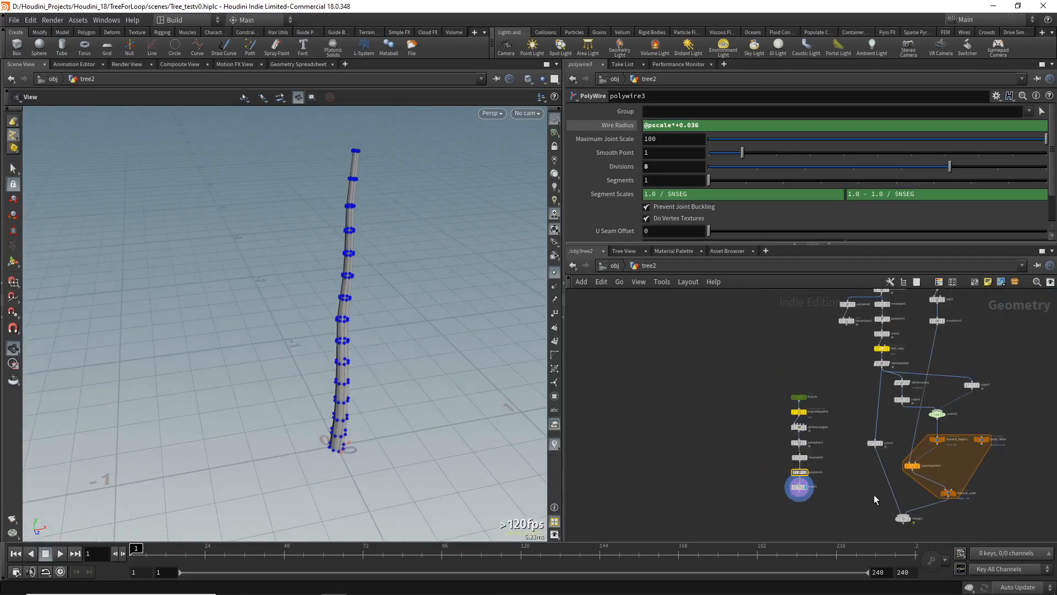
{"action": "scroll", "coordinate": [756, 419], "scroll_direction": "up", "scroll_amount": 4}
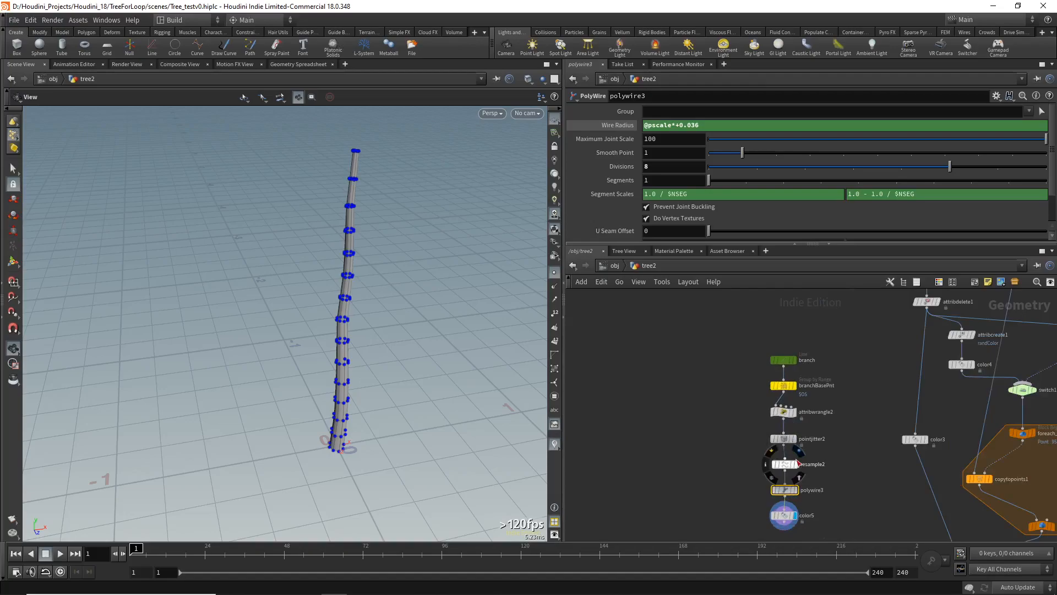
Display resample2's output and move polywire3 and color5 aside to clear space below it
{"action": "left_click", "coordinate": [795, 464]}
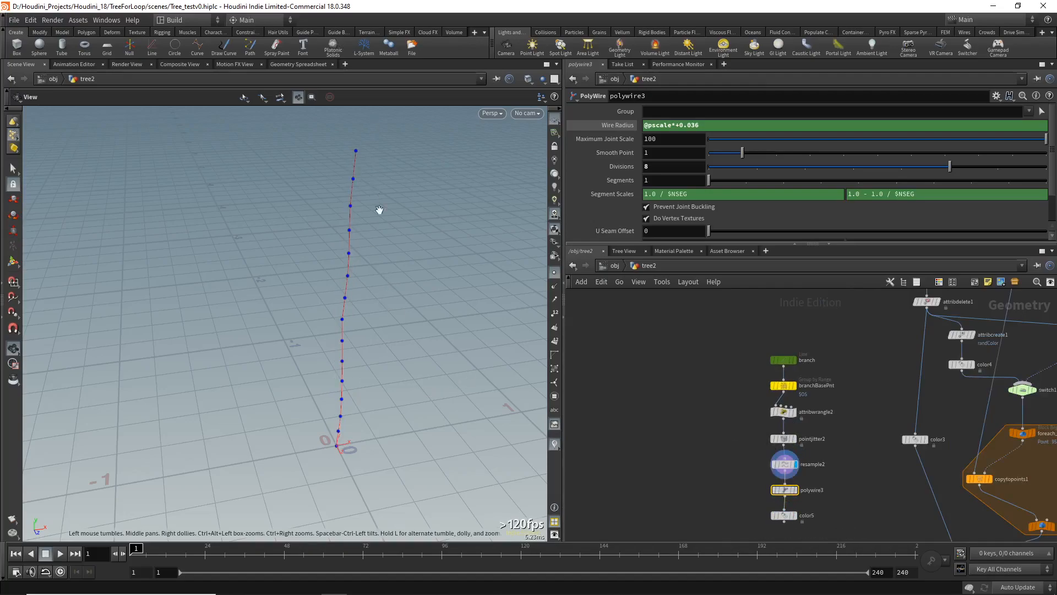
{"action": "middle_click_drag", "start_coordinate": [855, 479], "coordinate": [841, 444]}
{"action": "left_click_drag", "start_coordinate": [750, 502], "coordinate": [709, 468]}
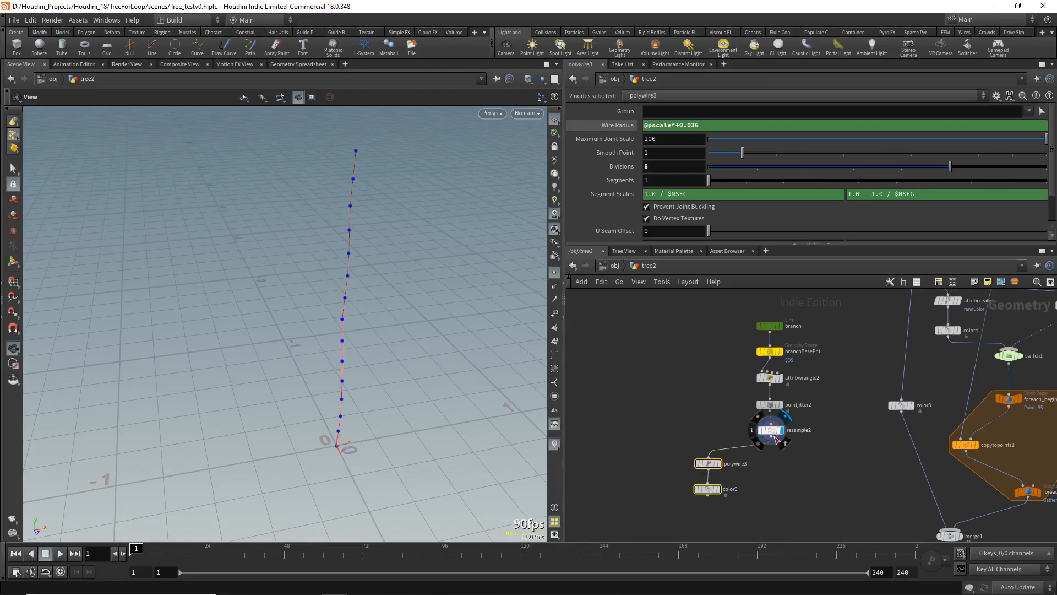
Add a Group by Range node wired from resample2 as a second branch beside polywire3
{"action": "key", "text": "Tab"}
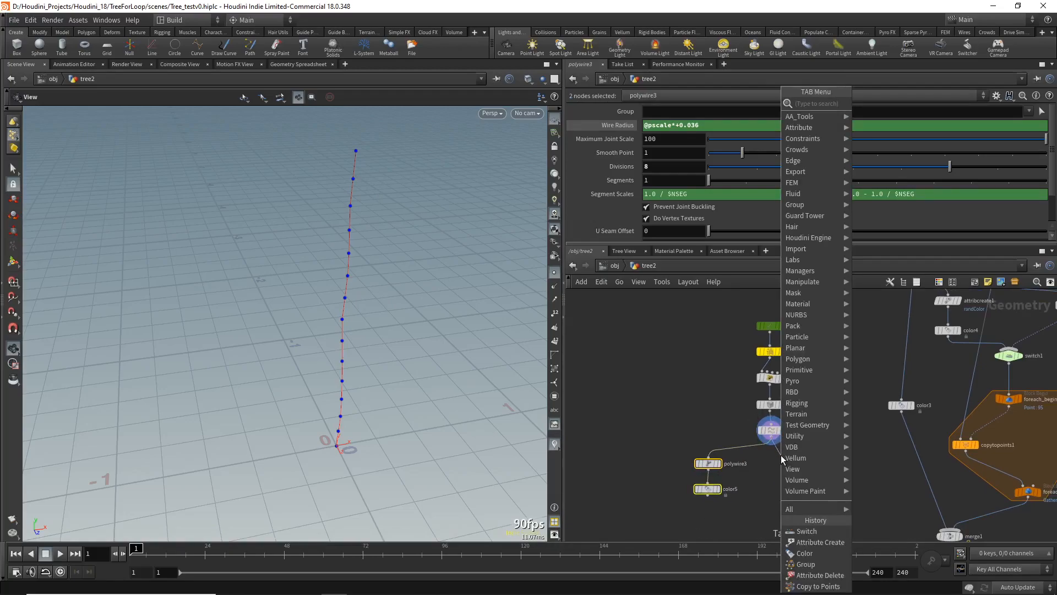
{"action": "type", "text": "groupby"}
{"action": "key", "text": "Down"}
{"action": "key", "text": "Return"}
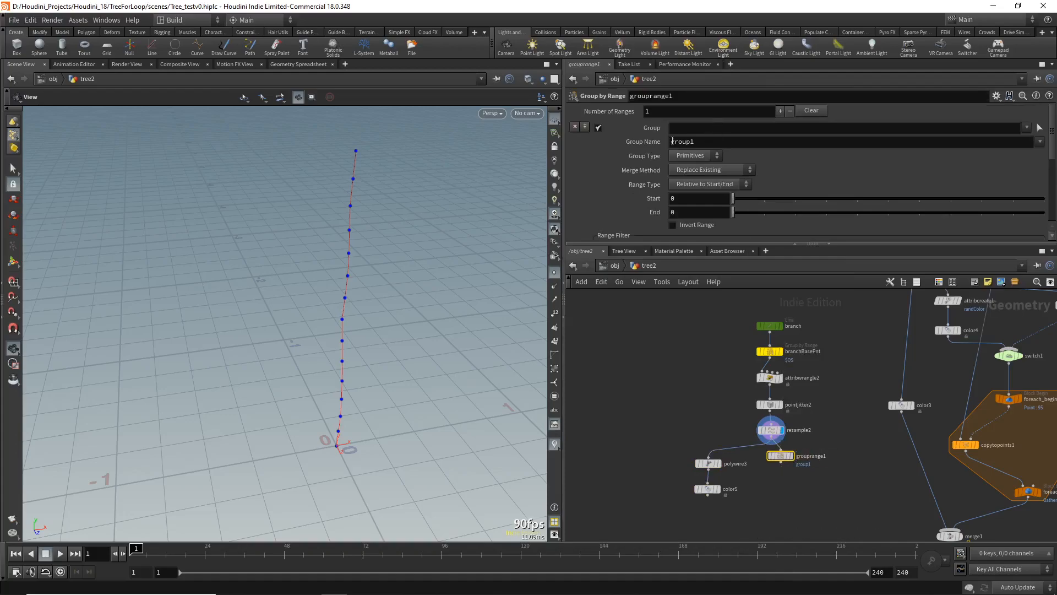
Load the GroupRange preset on grouprange1, giving Points as group type and $OS as group name, and display the node
{"action": "left_click", "coordinate": [996, 96]}
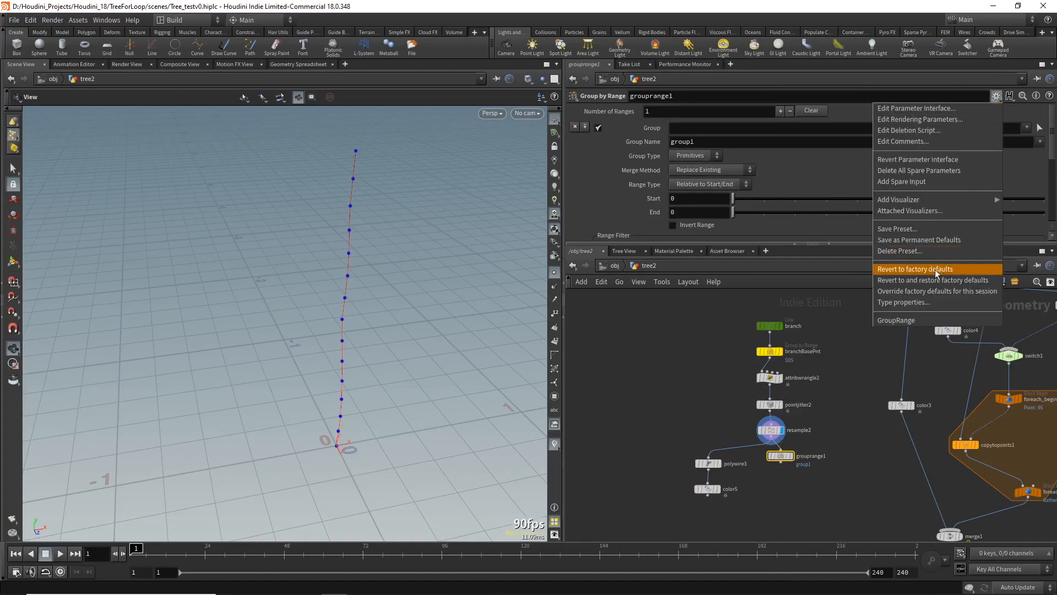
{"action": "left_click", "coordinate": [920, 320]}
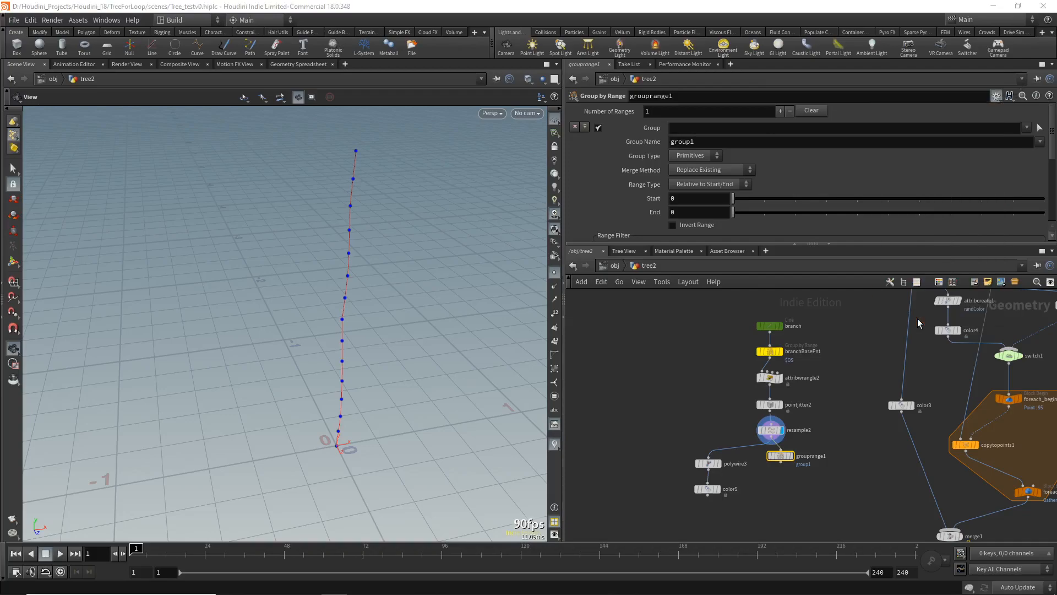
{"action": "left_click", "coordinate": [698, 158]}
{"action": "left_click", "coordinate": [697, 168]}
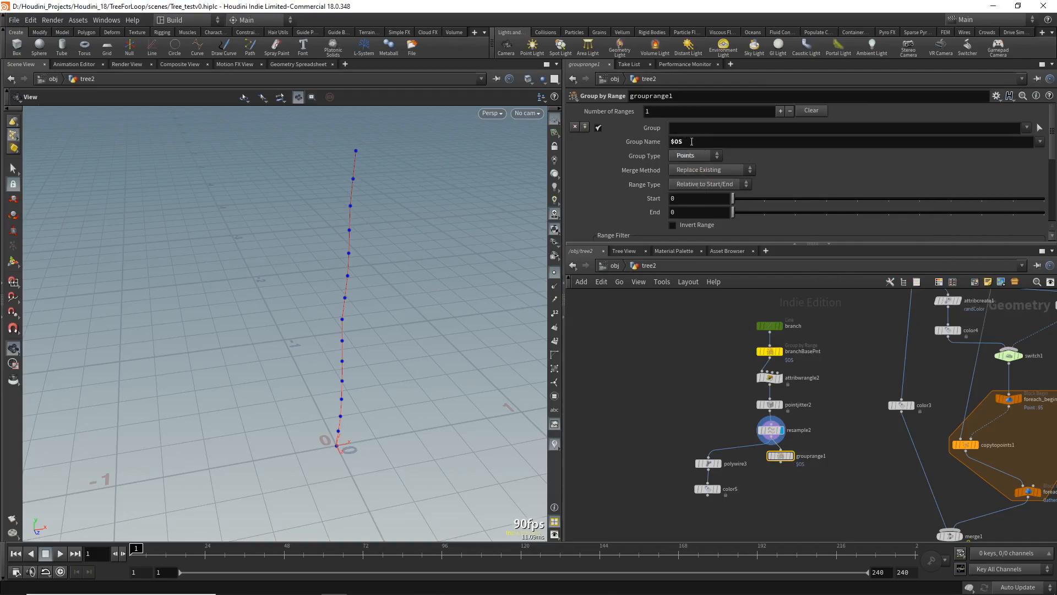
{"action": "left_click", "coordinate": [788, 455]}
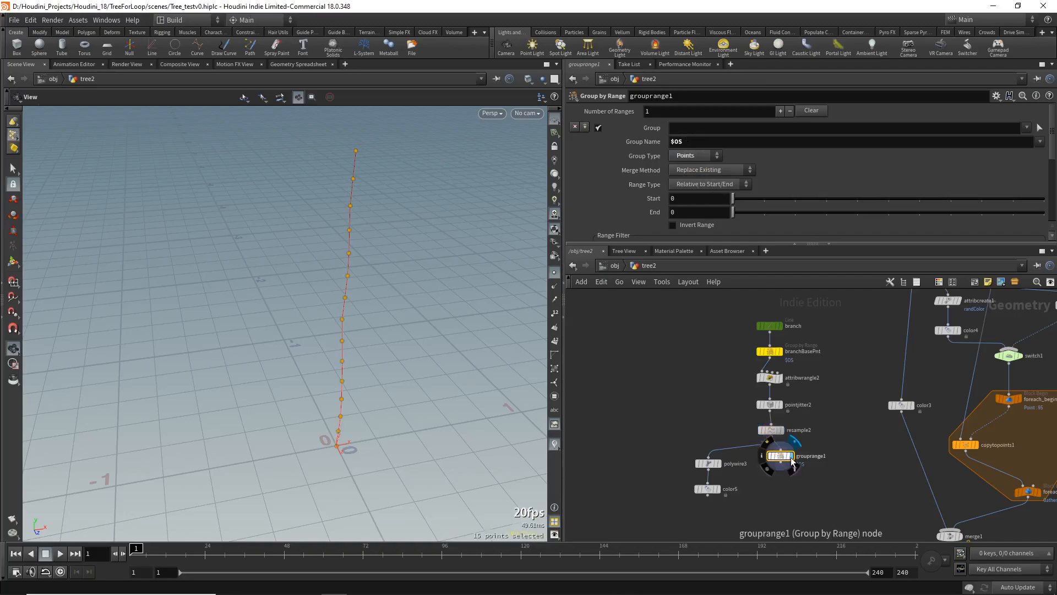
Set grouprange1's range start to 5 and its range filter to select 1 of 2 points
{"action": "left_click_drag", "start_coordinate": [325, 360], "coordinate": [329, 342]}
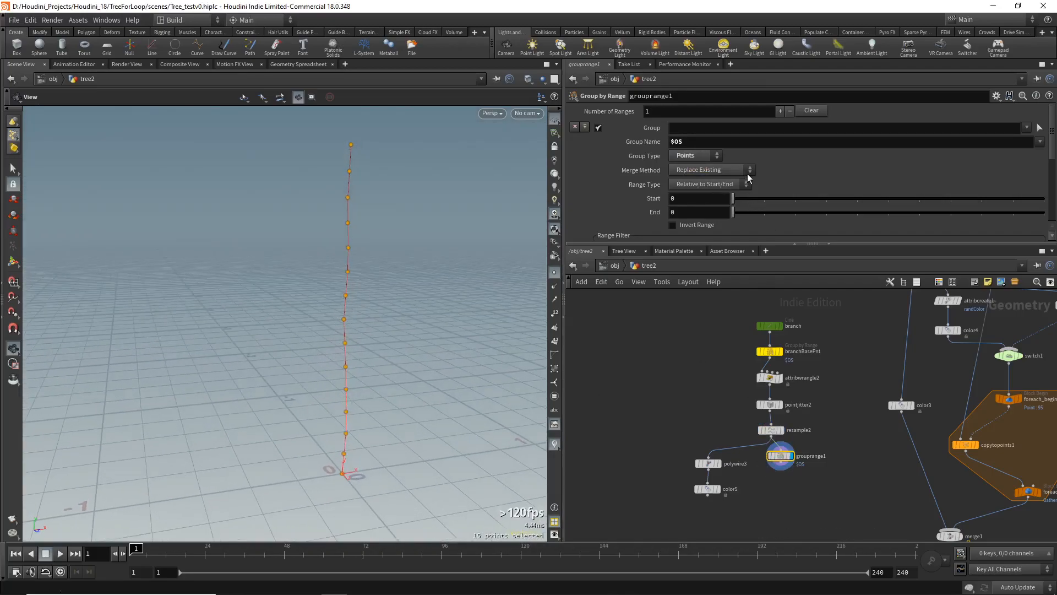
{"action": "left_click_drag", "start_coordinate": [737, 197], "coordinate": [805, 202]}
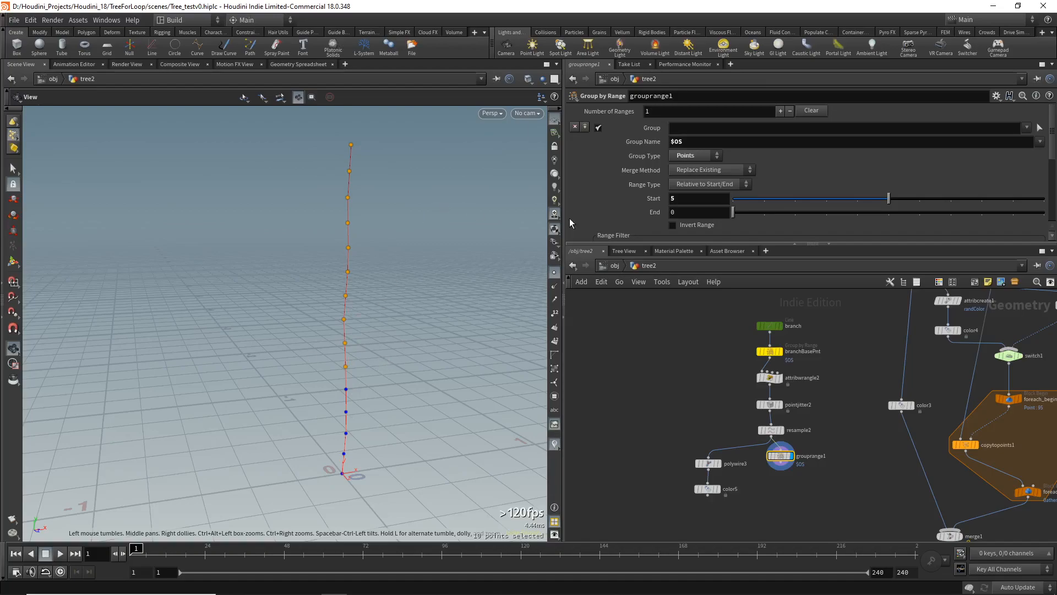
{"action": "scroll", "coordinate": [772, 194], "scroll_direction": "down", "scroll_amount": 2}
{"action": "left_click_drag", "start_coordinate": [913, 222], "coordinate": [923, 223]}
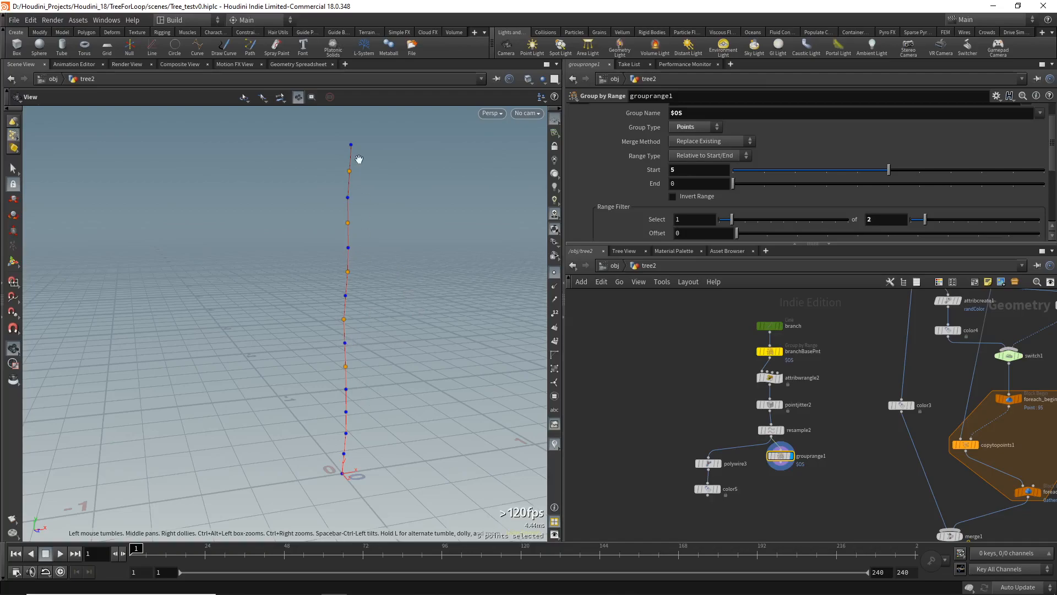
{"action": "left_click_drag", "start_coordinate": [777, 244], "coordinate": [738, 245]}
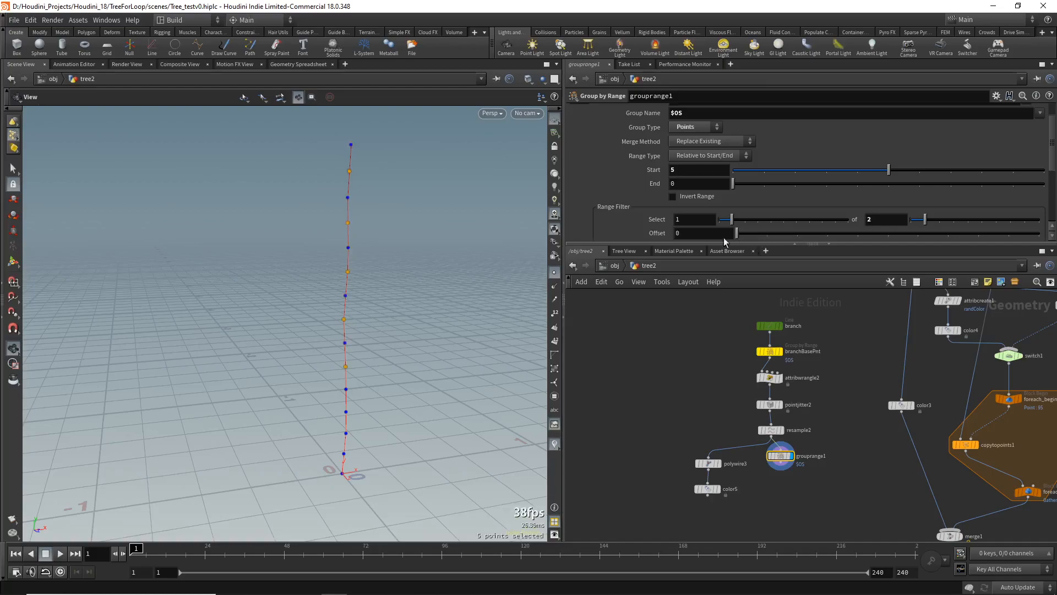
{"action": "left_click_drag", "start_coordinate": [314, 275], "coordinate": [354, 276]}
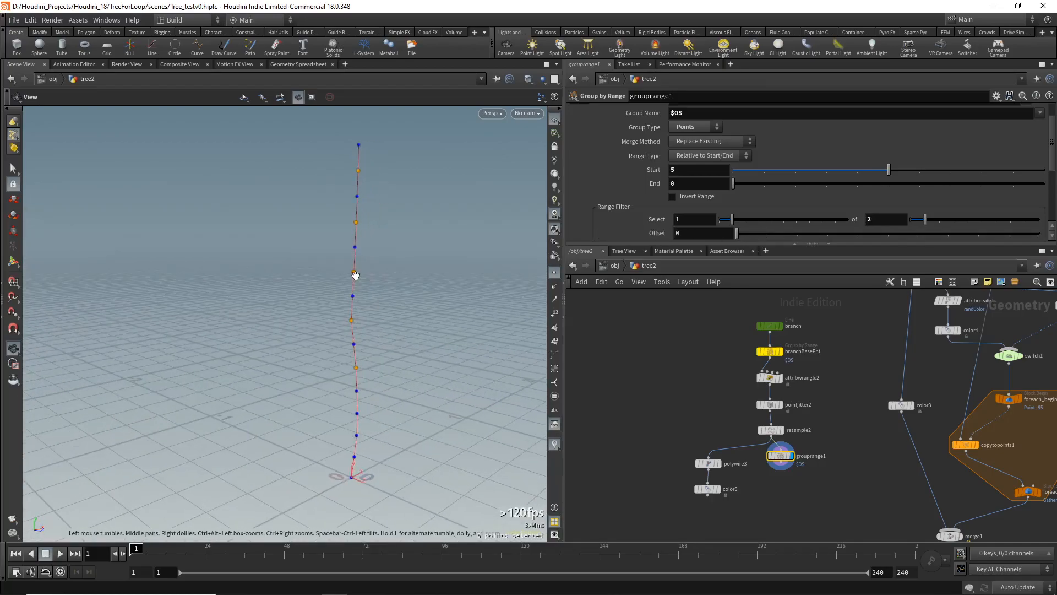
{"action": "left_click_drag", "start_coordinate": [354, 144], "coordinate": [274, 160]}
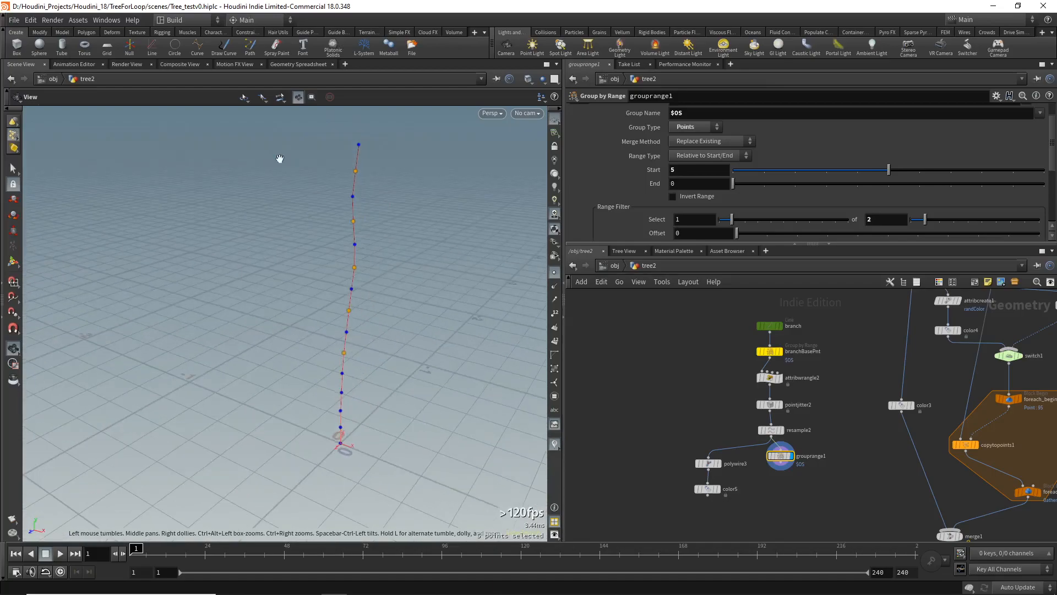
{"action": "left_click_drag", "start_coordinate": [361, 146], "coordinate": [372, 365]}
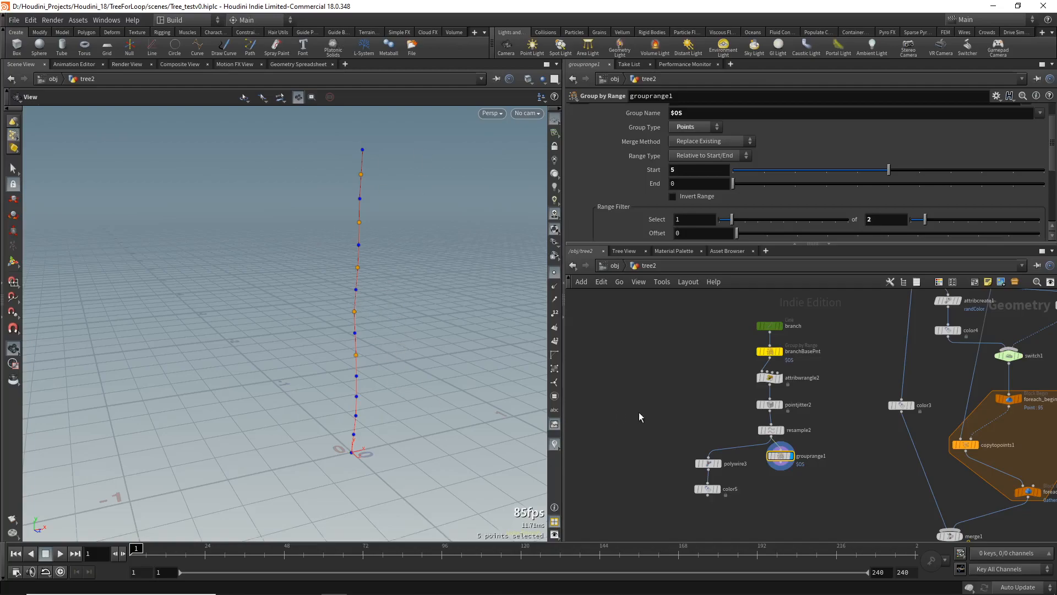
Rename grouprange1 as twigsCopy and color the node yellow
{"action": "double_click", "coordinate": [812, 457]}
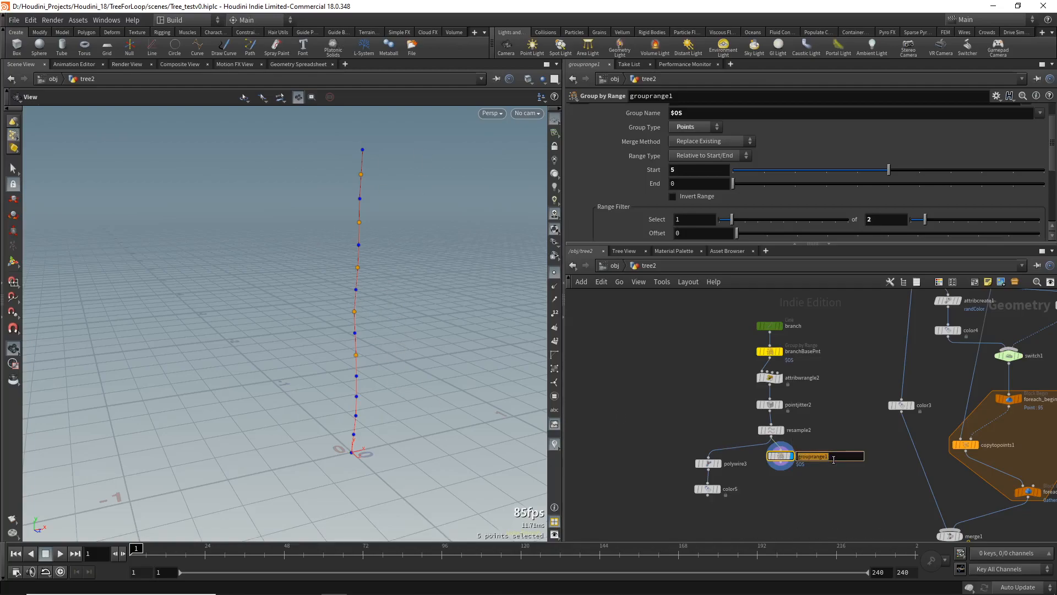
{"action": "type", "text": "twigsCopy"}
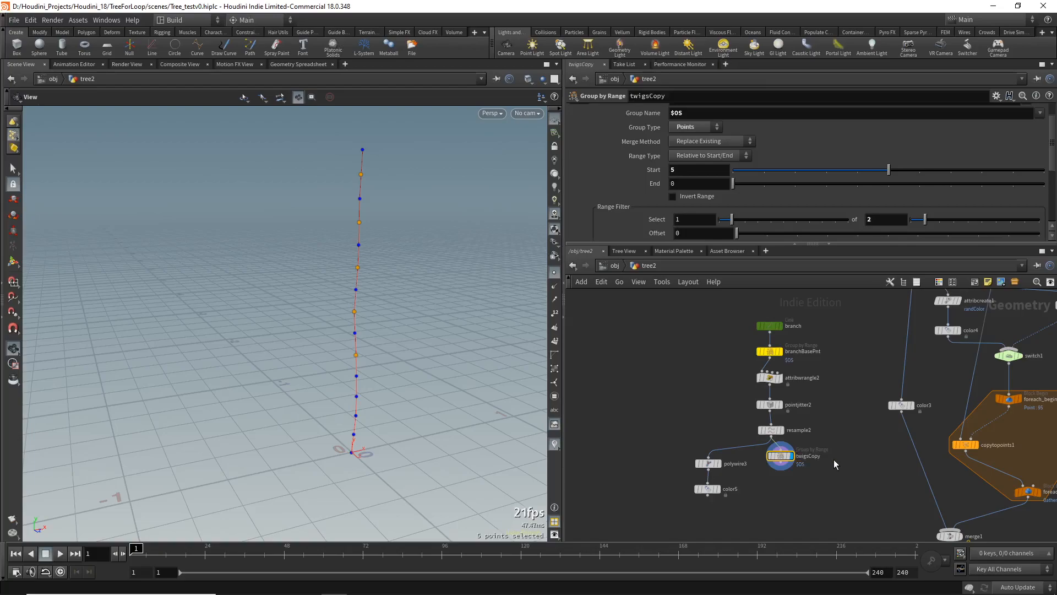
{"action": "key", "text": "c"}
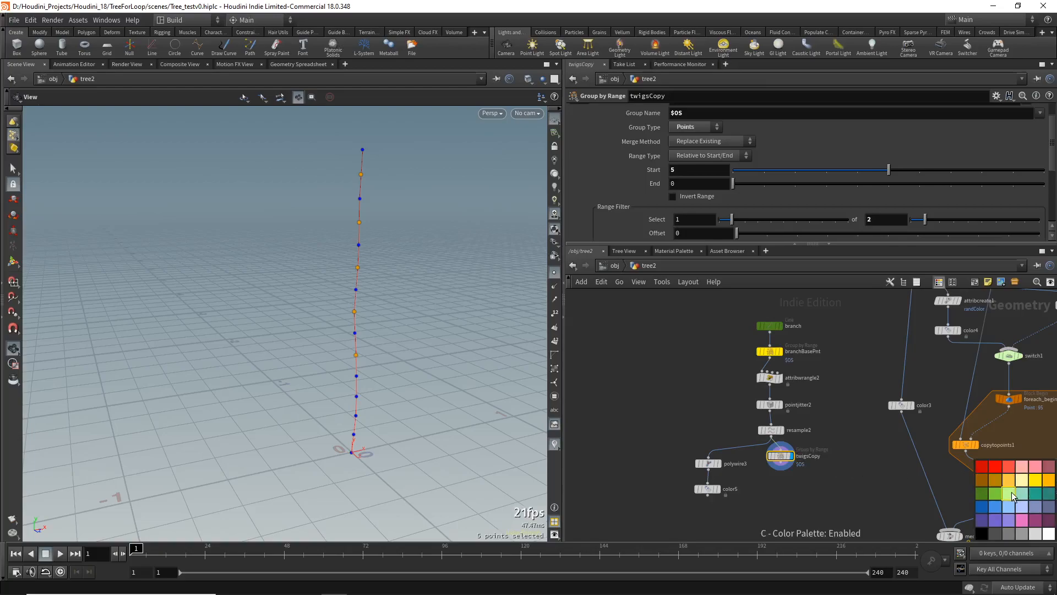
{"action": "left_click", "coordinate": [1033, 479]}
{"action": "key", "text": "c"}
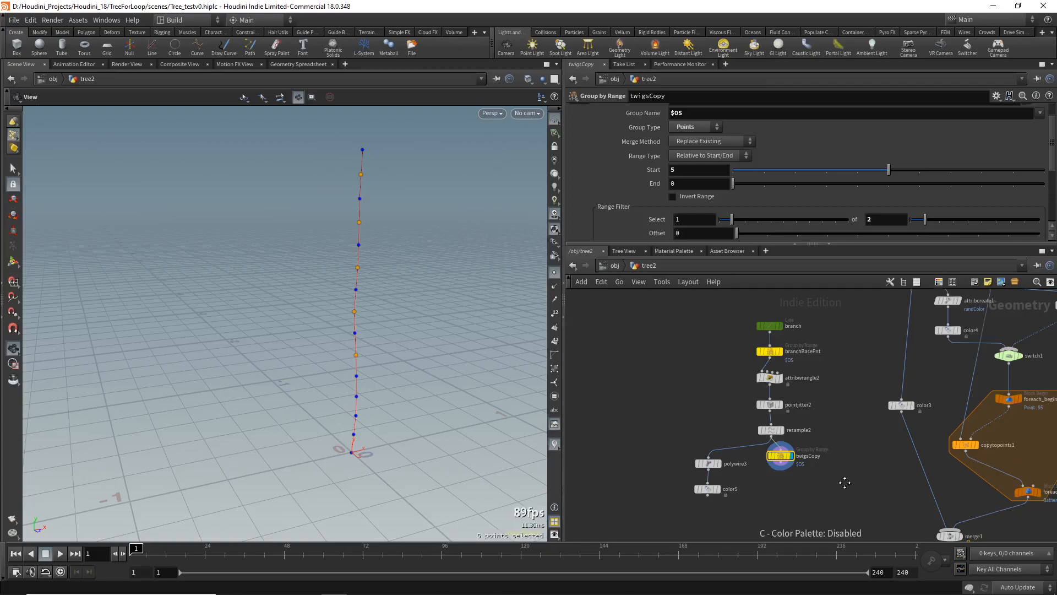
{"action": "middle_click_drag", "start_coordinate": [845, 482], "coordinate": [790, 419]}
{"action": "scroll", "coordinate": [801, 478], "scroll_direction": "down", "scroll_amount": 2}
{"action": "middle_click_drag", "start_coordinate": [799, 461], "coordinate": [791, 451]}
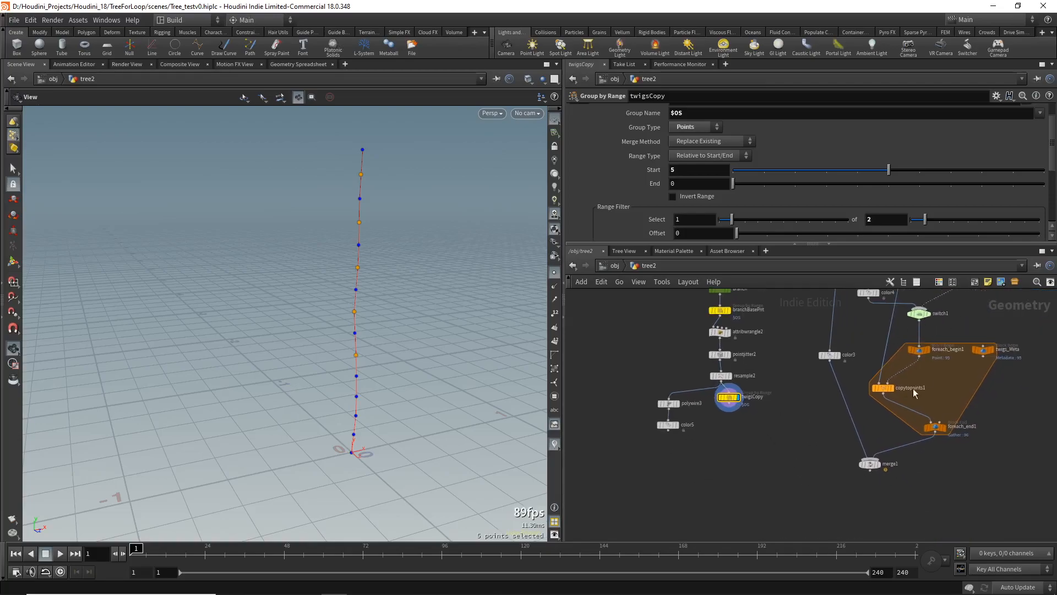
{"action": "left_click_drag", "start_coordinate": [867, 335], "coordinate": [1015, 438]}
{"action": "middle_click_drag", "start_coordinate": [769, 509], "coordinate": [768, 483]}
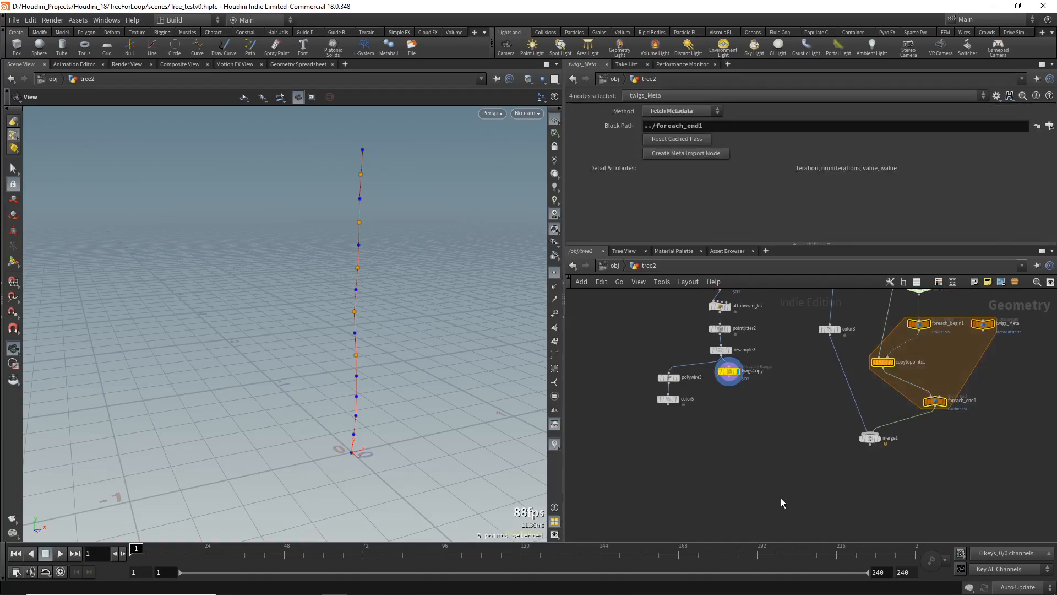
{"action": "key", "text": "ctrl+v"}
{"action": "key", "text": "ctrl+z"}
{"action": "key", "text": "ctrl+z"}
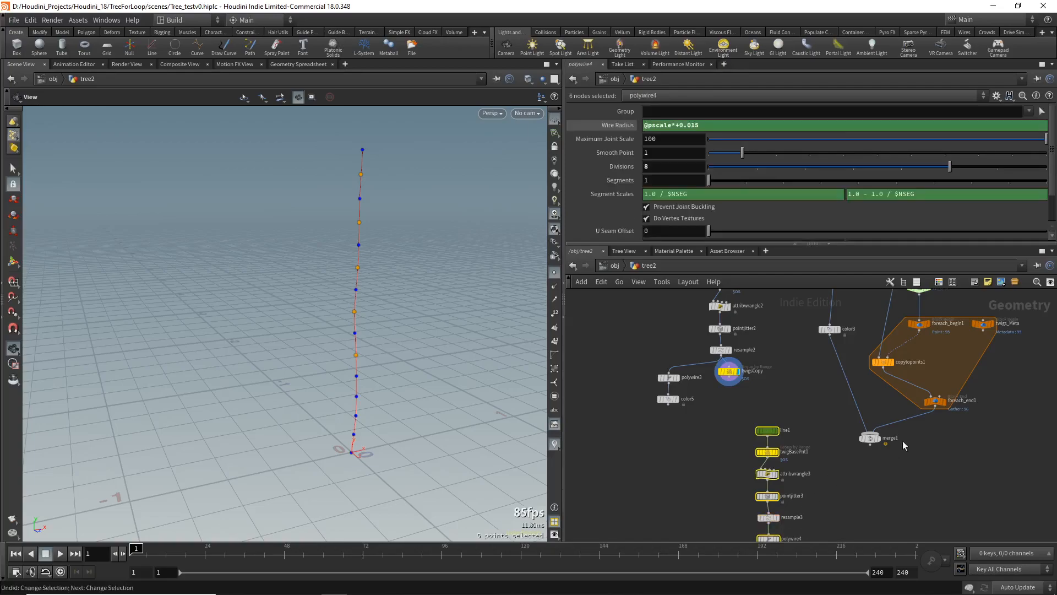
{"action": "scroll", "coordinate": [727, 432], "scroll_direction": "down", "scroll_amount": 4}
{"action": "left_click_drag", "start_coordinate": [727, 432], "coordinate": [765, 510]}
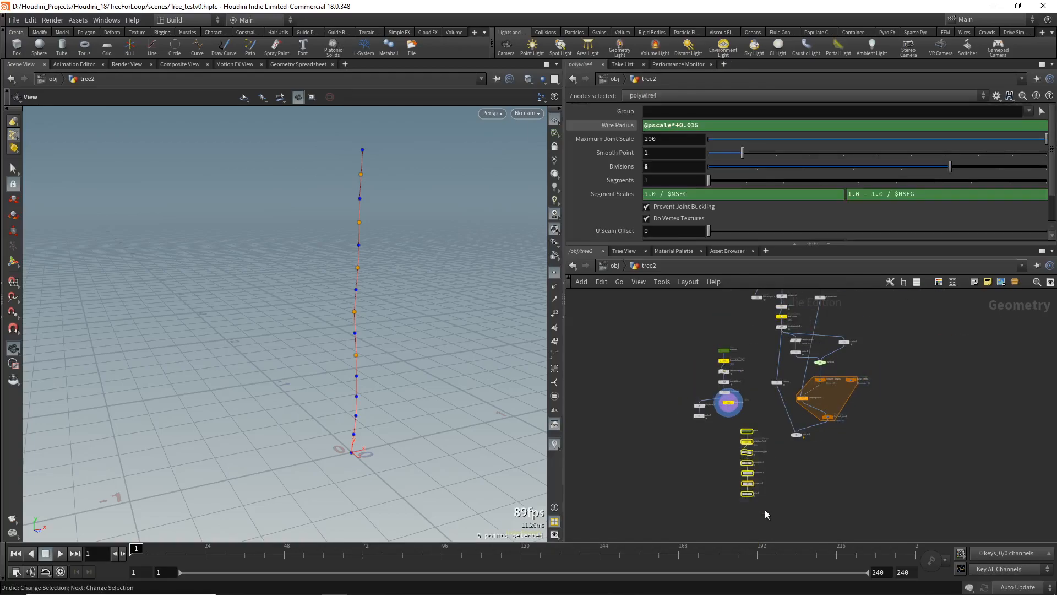
{"action": "key", "text": "Delete"}
Duplicate the leaf for-each block with its foreach_begin1, twigs_Meta, copytopoints1 and foreach_end1 nodes below the branch chain
{"action": "scroll", "coordinate": [803, 412], "scroll_direction": "up", "scroll_amount": 2}
{"action": "left_click_drag", "start_coordinate": [848, 414], "coordinate": [805, 433]}
{"action": "left_click", "coordinate": [804, 390]}
{"action": "key", "text": "ctrl+c"}
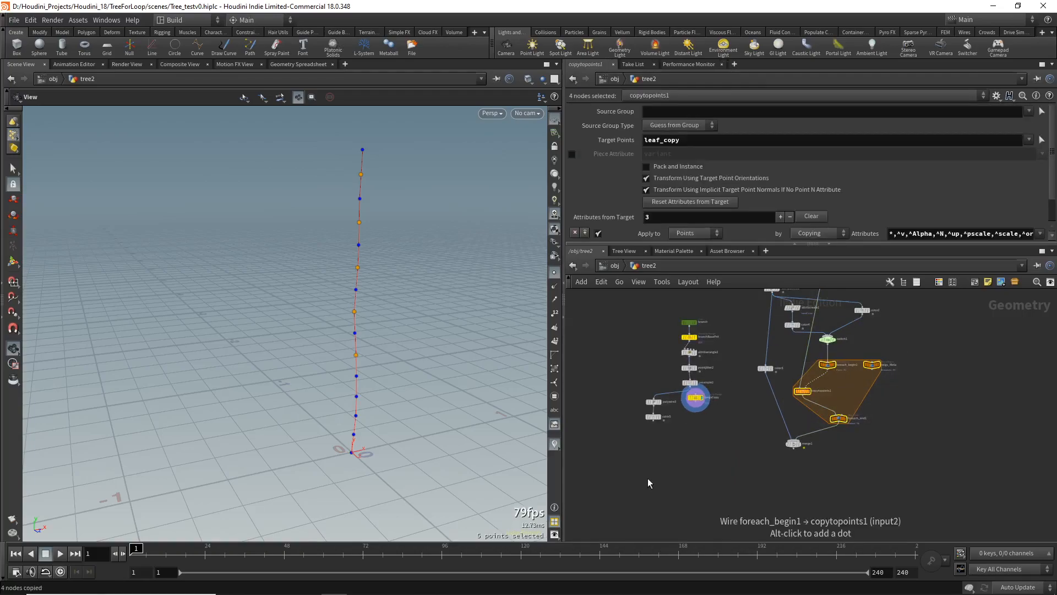
{"action": "key", "text": "ctrl+v"}
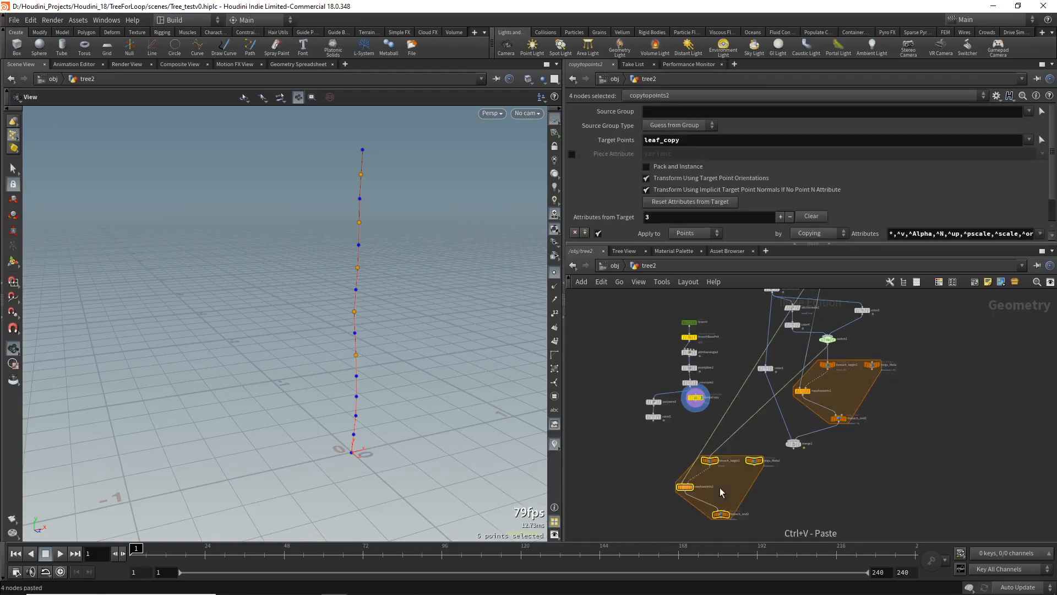
Cut the input wires that the pasted for-each block still has from the leaf and twig chains
{"action": "left_click", "coordinate": [684, 436]}
{"action": "key", "text": "y"}
{"action": "left_click_drag", "start_coordinate": [684, 436], "coordinate": [754, 434]}
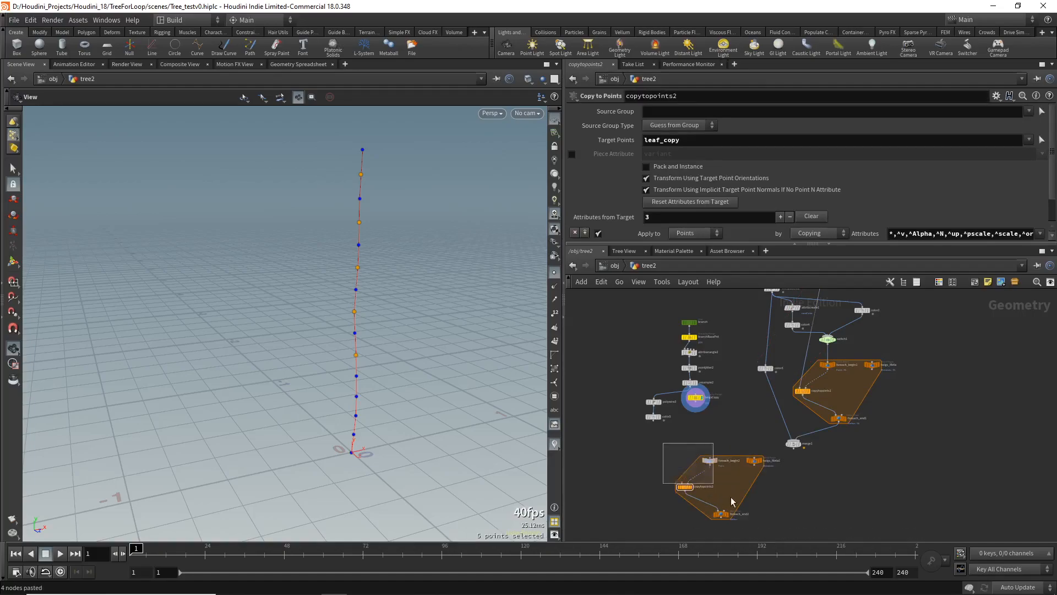
Connect twigsCopy's output to the input of foreach_begin2 in the duplicated block
{"action": "left_click", "coordinate": [738, 499]}
{"action": "left_click_drag", "start_coordinate": [707, 467], "coordinate": [734, 474]}
{"action": "left_click", "coordinate": [732, 433]}
{"action": "scroll", "coordinate": [703, 408], "scroll_direction": "up", "scroll_amount": 3}
{"action": "left_click", "coordinate": [692, 402]}
{"action": "left_click", "coordinate": [750, 454]}
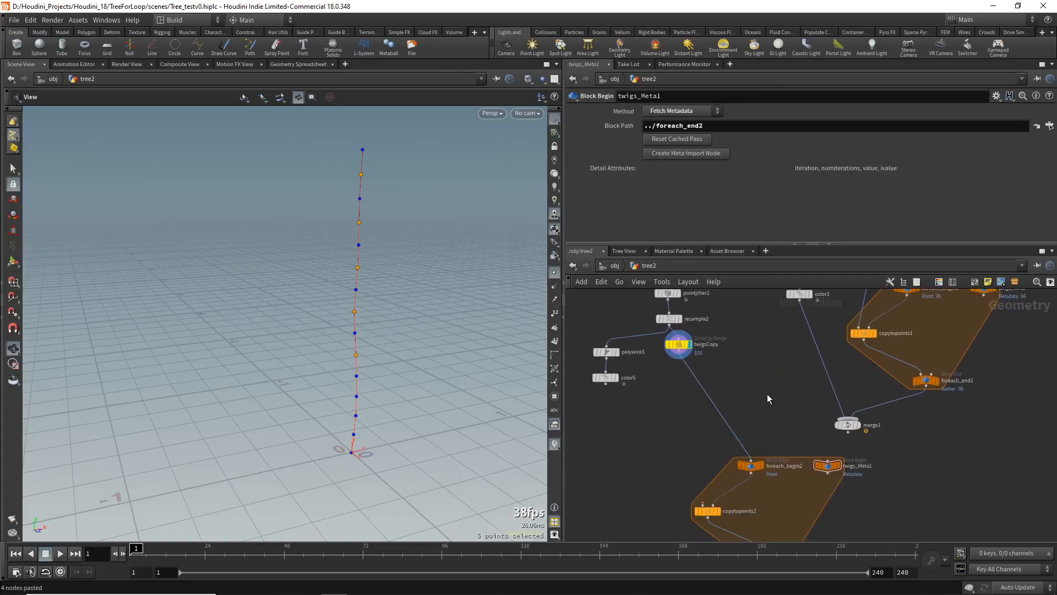
Wire merge1's output into the first input of copytopoints2 and move copytopoints2 under foreach_begin2
{"action": "scroll", "coordinate": [767, 394], "scroll_direction": "down", "scroll_amount": 2}
{"action": "left_click_drag", "start_coordinate": [834, 420], "coordinate": [830, 407]}
{"action": "left_click", "coordinate": [829, 414]}
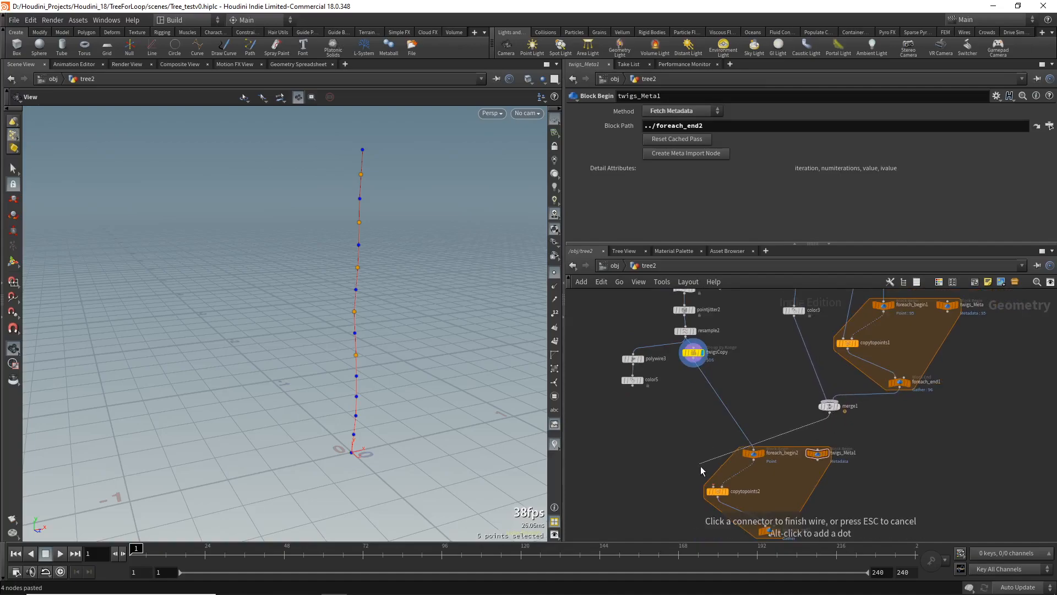
{"action": "left_click", "coordinate": [723, 497]}
{"action": "left_click_drag", "start_coordinate": [717, 497], "coordinate": [753, 498]}
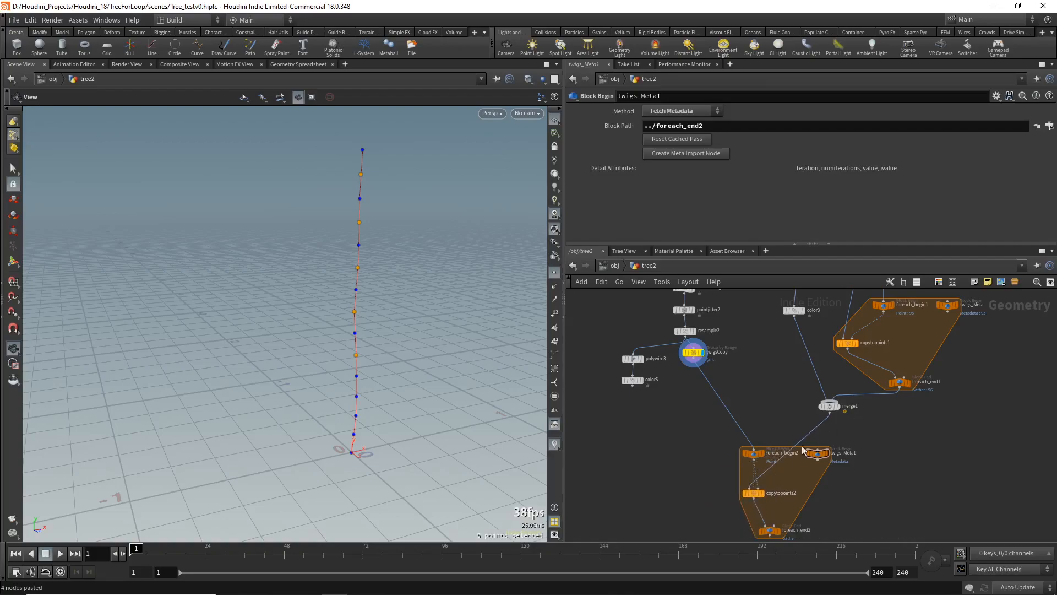
Add a Transform node between merge1 and copytopoints2
{"action": "key", "text": "Tab"}
{"action": "type", "text": "trans"}
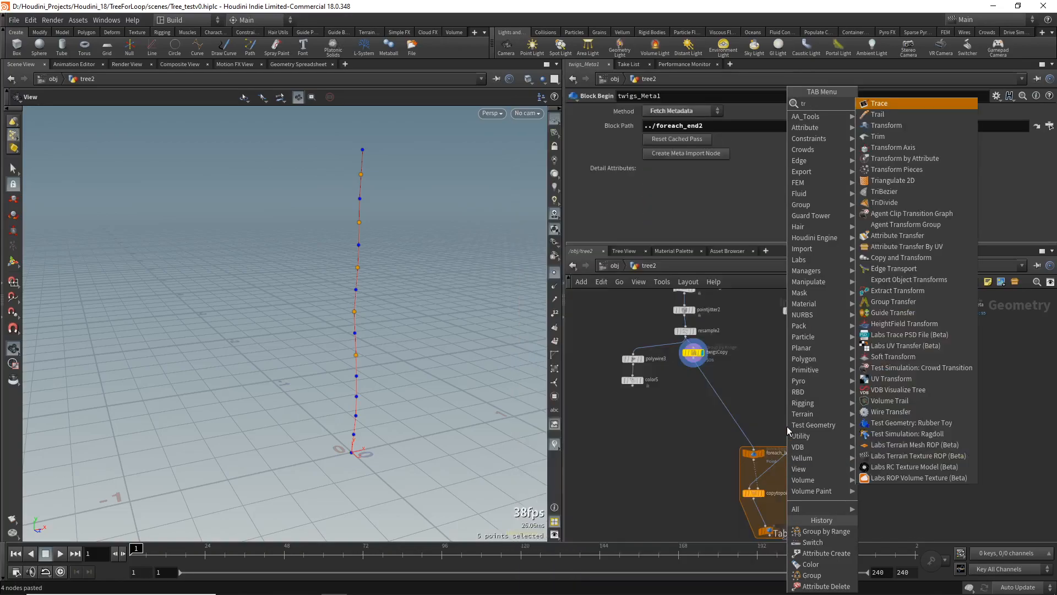
Insert a Transform node between merge1 and copytopoints2
{"action": "key", "text": "Return"}
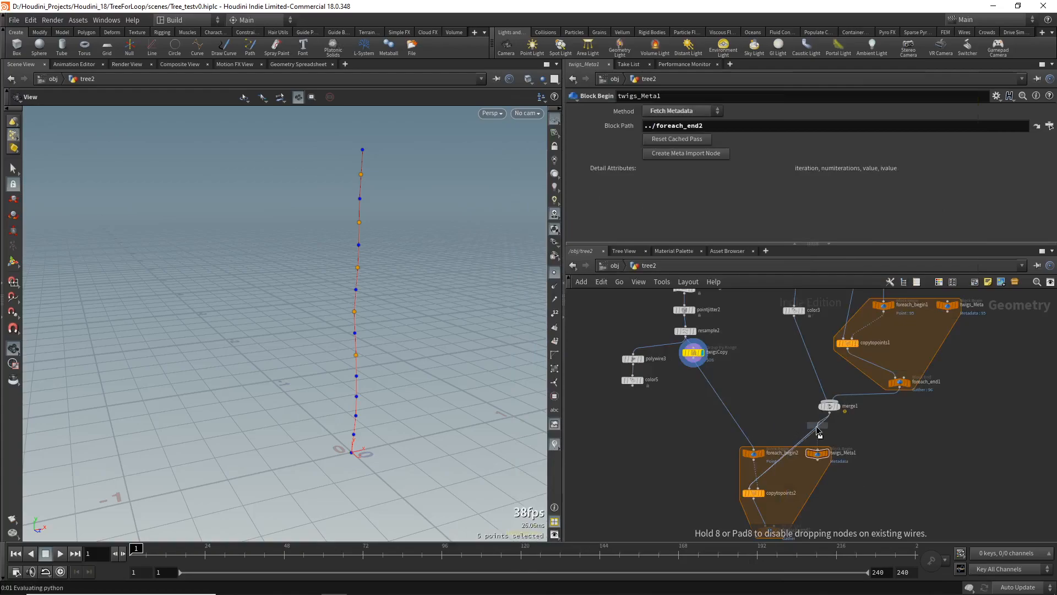
{"action": "left_click", "coordinate": [817, 428]}
{"action": "left_click_drag", "start_coordinate": [815, 431], "coordinate": [810, 428]}
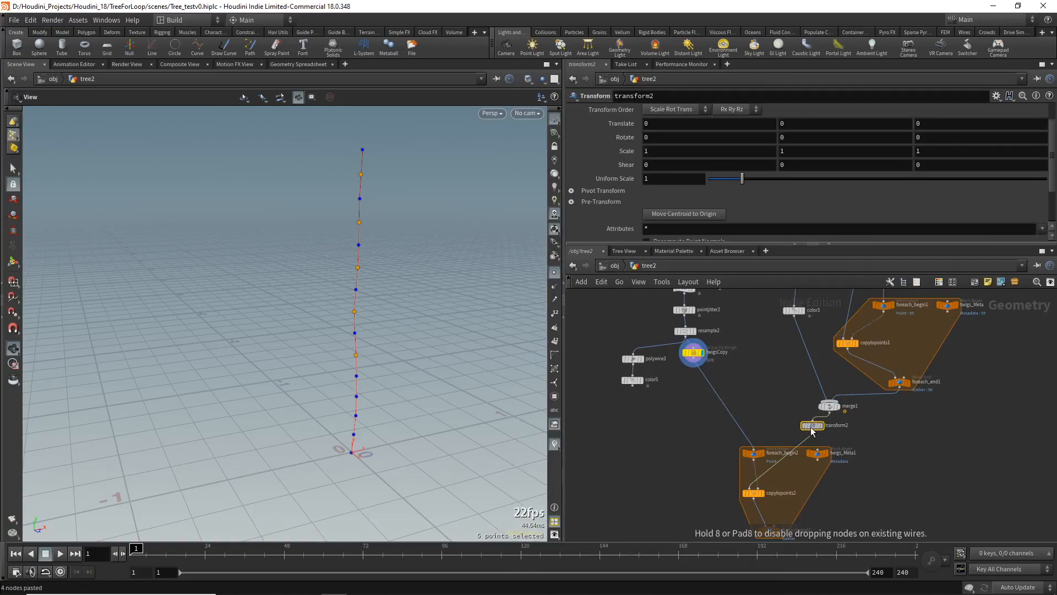
Color the transform1 and transform2 nodes red and move transform1 down next to the upper for-each loop
{"action": "scroll", "coordinate": [789, 385], "scroll_direction": "down", "scroll_amount": 4}
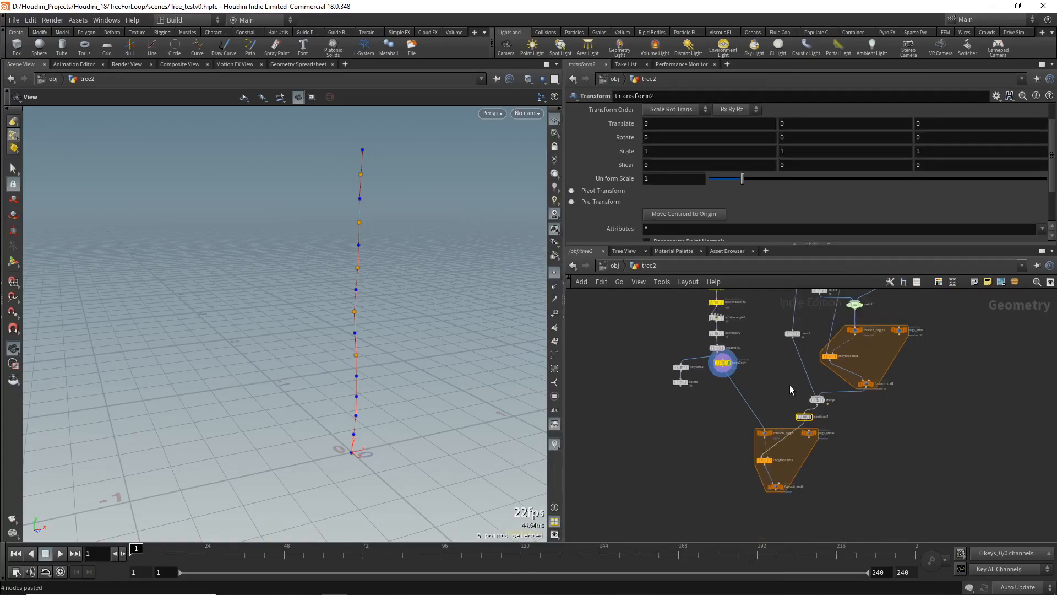
{"action": "scroll", "coordinate": [884, 301], "scroll_direction": "up", "scroll_amount": 2}
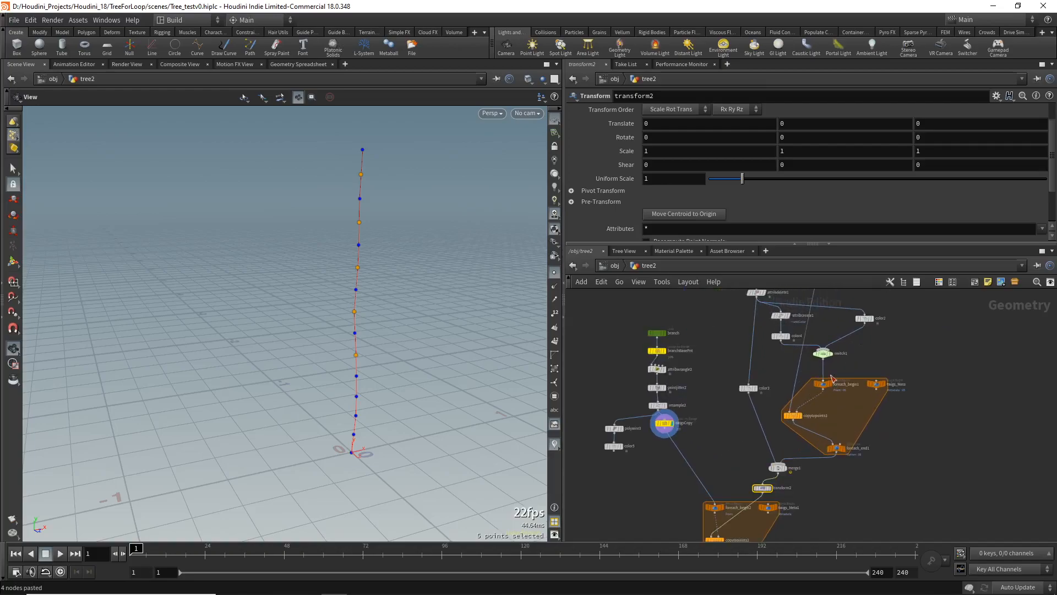
{"action": "scroll", "coordinate": [823, 356], "scroll_direction": "up", "scroll_amount": 1}
{"action": "scroll", "coordinate": [787, 378], "scroll_direction": "down", "scroll_amount": 3}
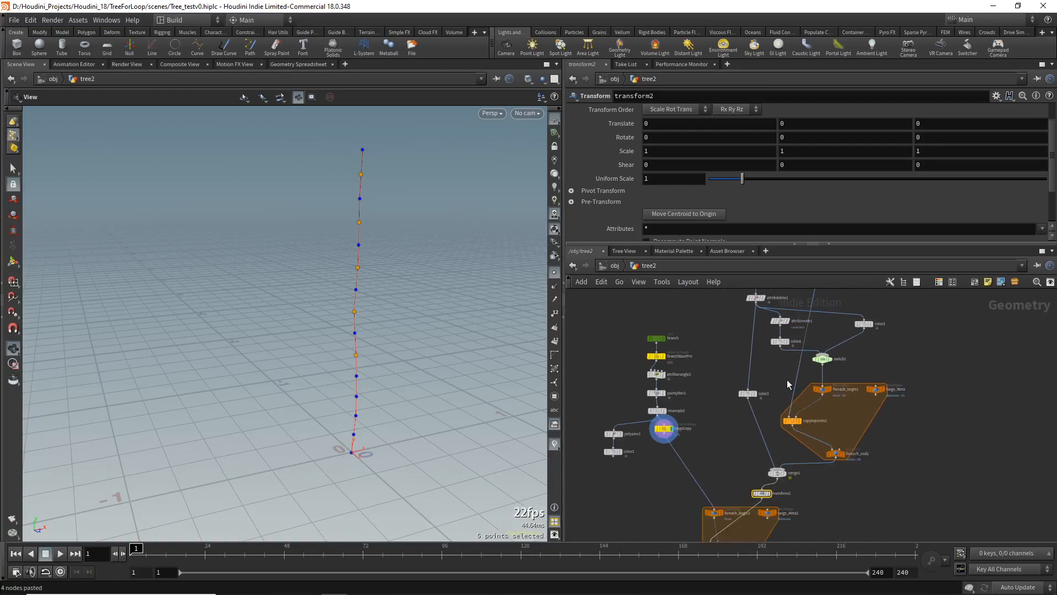
{"action": "left_click", "coordinate": [807, 337], "text": "shift"}
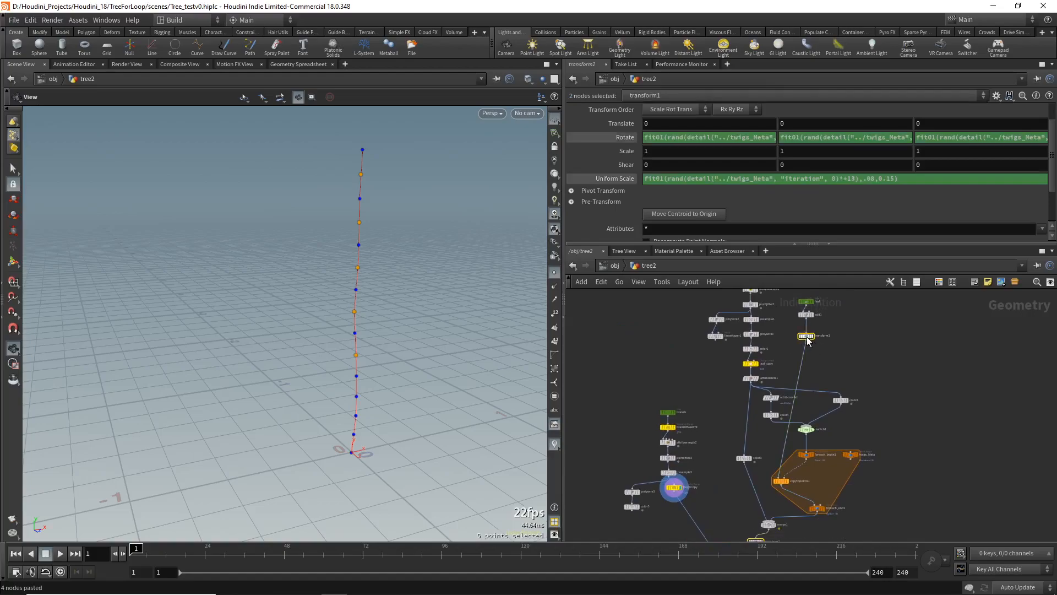
{"action": "key", "text": "c"}
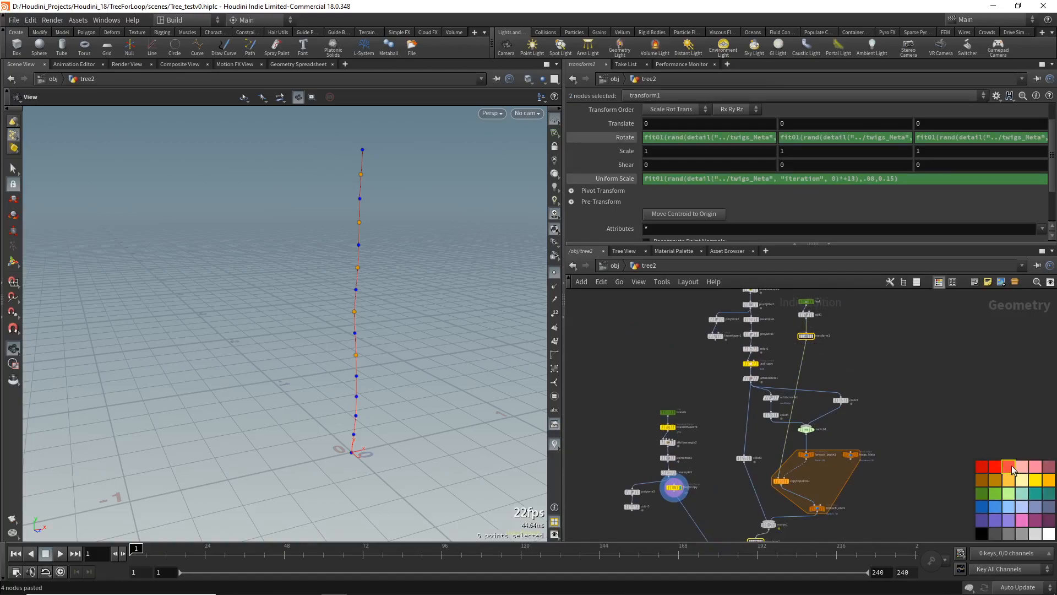
{"action": "left_click", "coordinate": [995, 469]}
{"action": "key", "text": "c"}
{"action": "left_click_drag", "start_coordinate": [807, 337], "coordinate": [791, 443]}
{"action": "left_click_drag", "start_coordinate": [800, 293], "coordinate": [811, 361]}
Set the target points group of copytopoints2 to twigsCopy
{"action": "middle_click_drag", "start_coordinate": [735, 417], "coordinate": [762, 303]}
{"action": "middle_click_drag", "start_coordinate": [767, 419], "coordinate": [824, 390]}
{"action": "scroll", "coordinate": [764, 389], "scroll_direction": "up", "scroll_amount": 2}
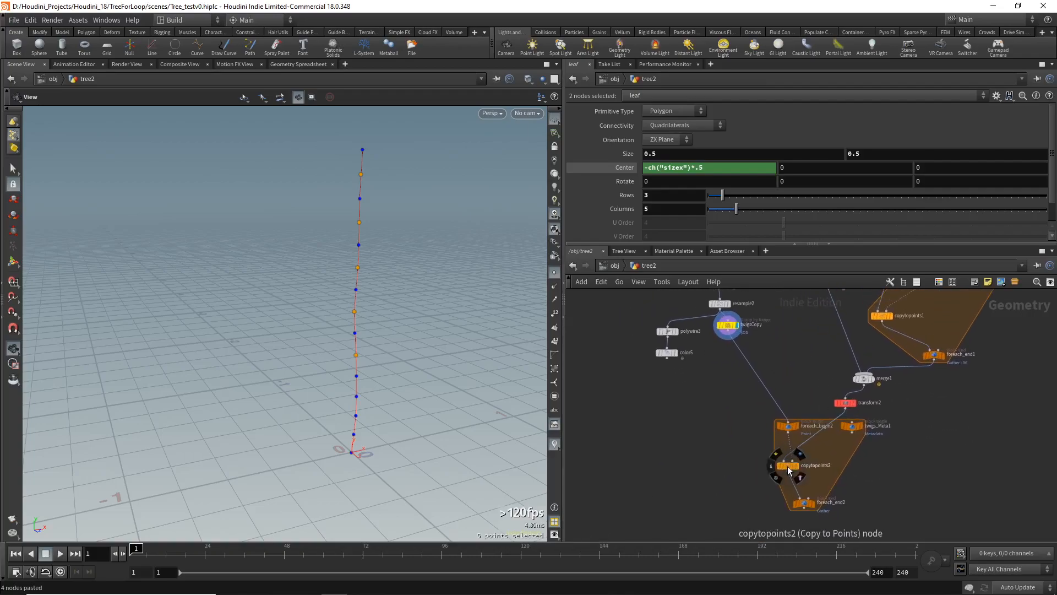
{"action": "left_click", "coordinate": [789, 467]}
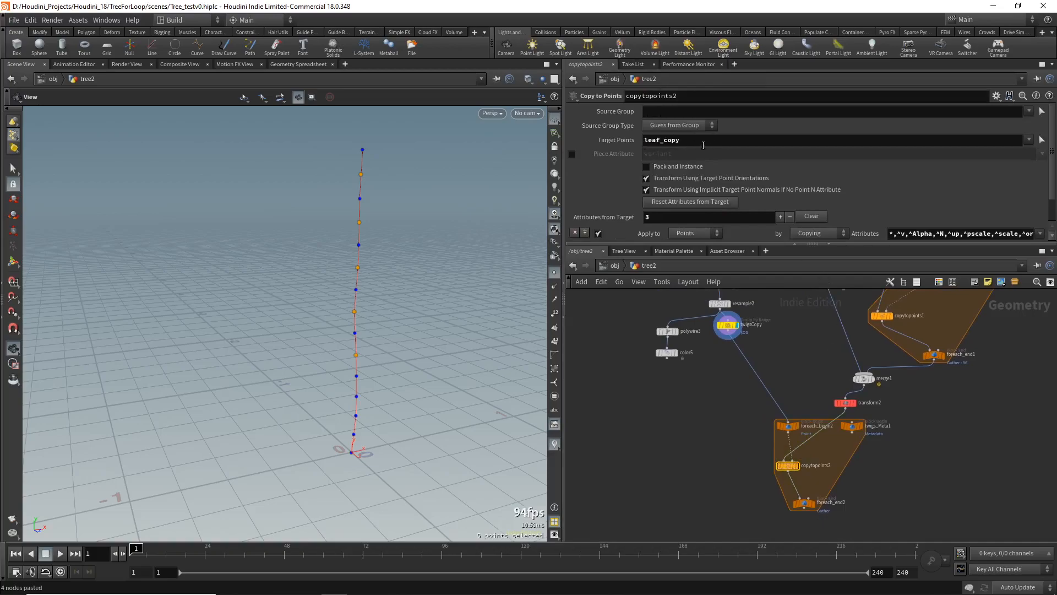
{"action": "double_click", "coordinate": [704, 141]}
{"action": "key", "text": "BackSpace"}
{"action": "left_click", "coordinate": [1028, 140]}
{"action": "left_click", "coordinate": [1013, 152]}
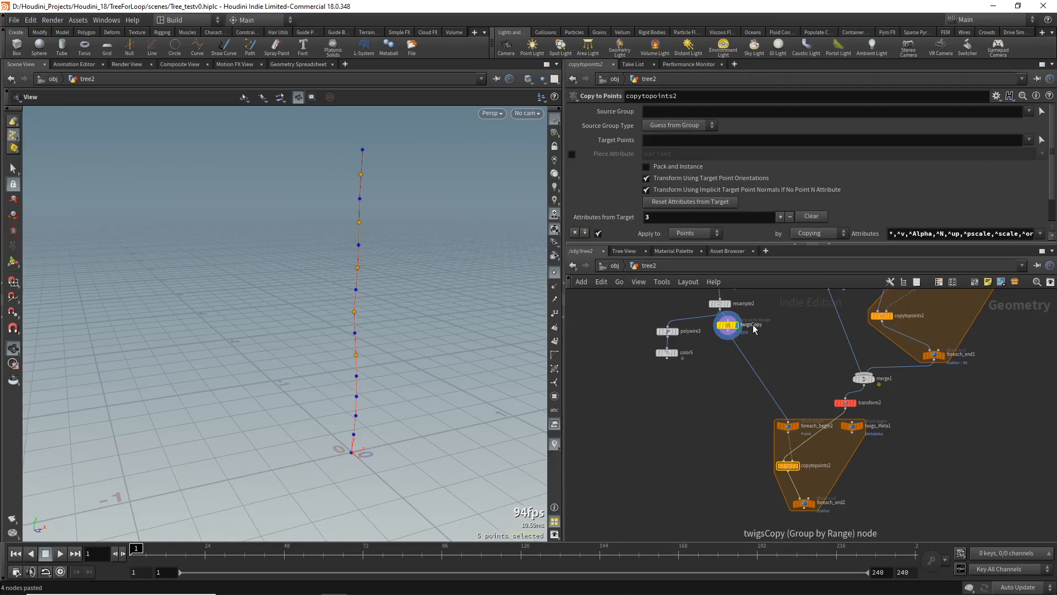
{"action": "left_click", "coordinate": [701, 141]}
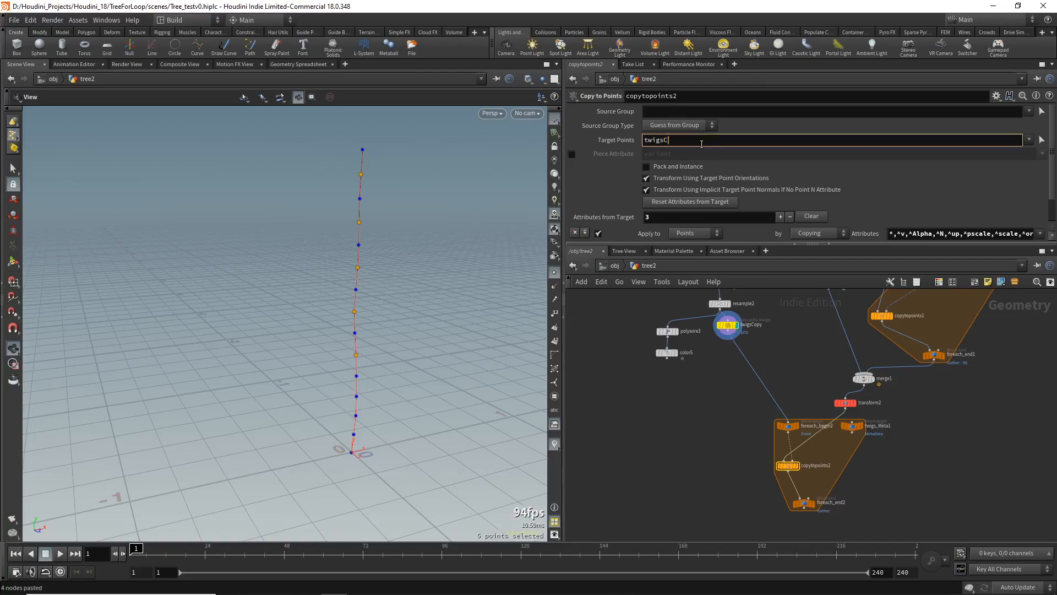
{"action": "type", "text": "twigsCopy"}
{"action": "key", "text": "Return"}
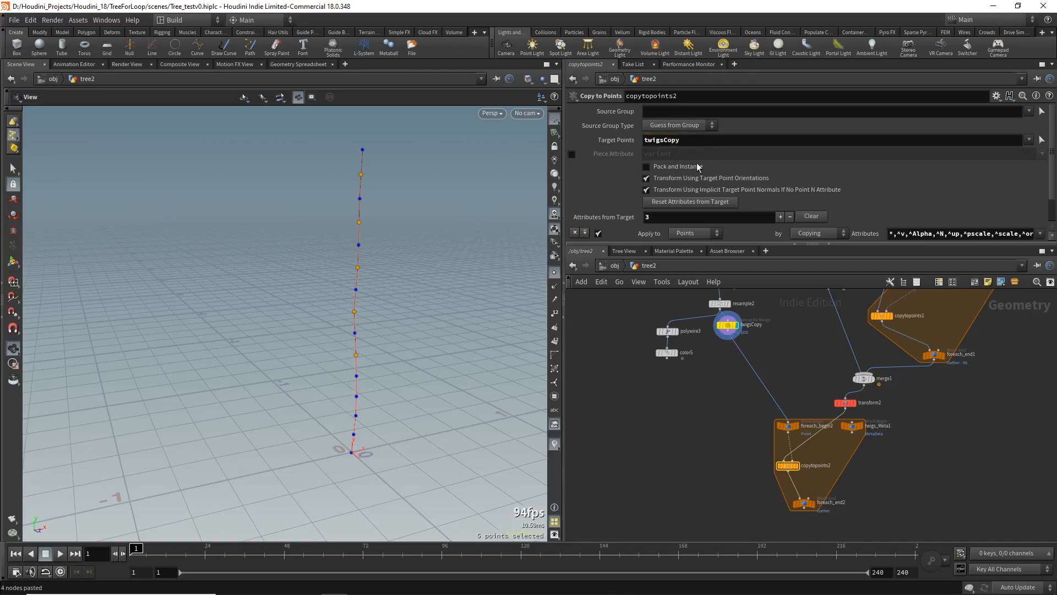
Display the output of copytopoints2 and then of the foreach_end2 block in the viewport
{"action": "left_click", "coordinate": [797, 466]}
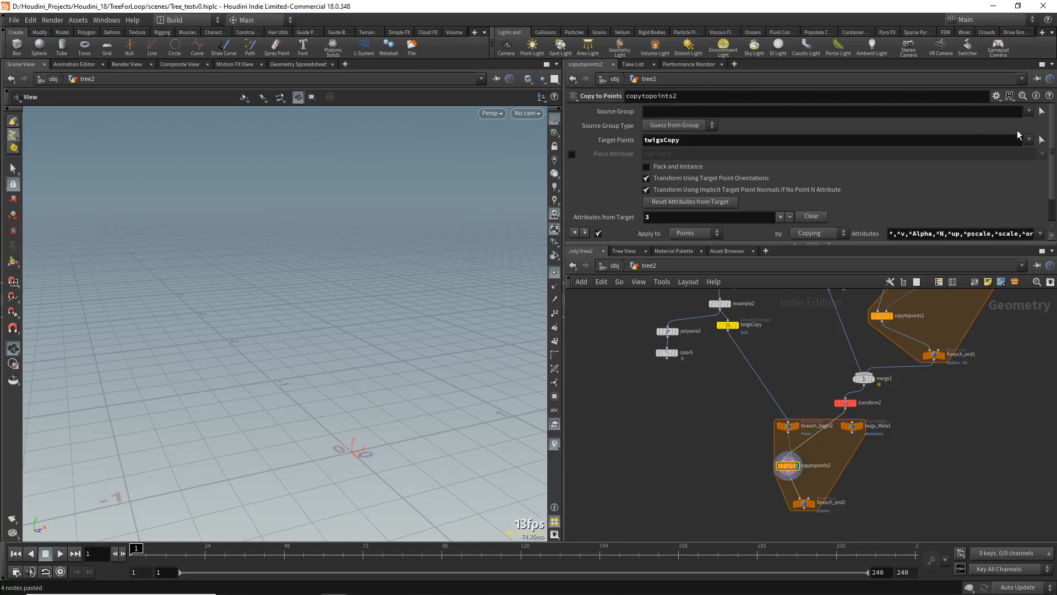
{"action": "left_click", "coordinate": [814, 505]}
{"action": "left_click_drag", "start_coordinate": [389, 330], "coordinate": [409, 340]}
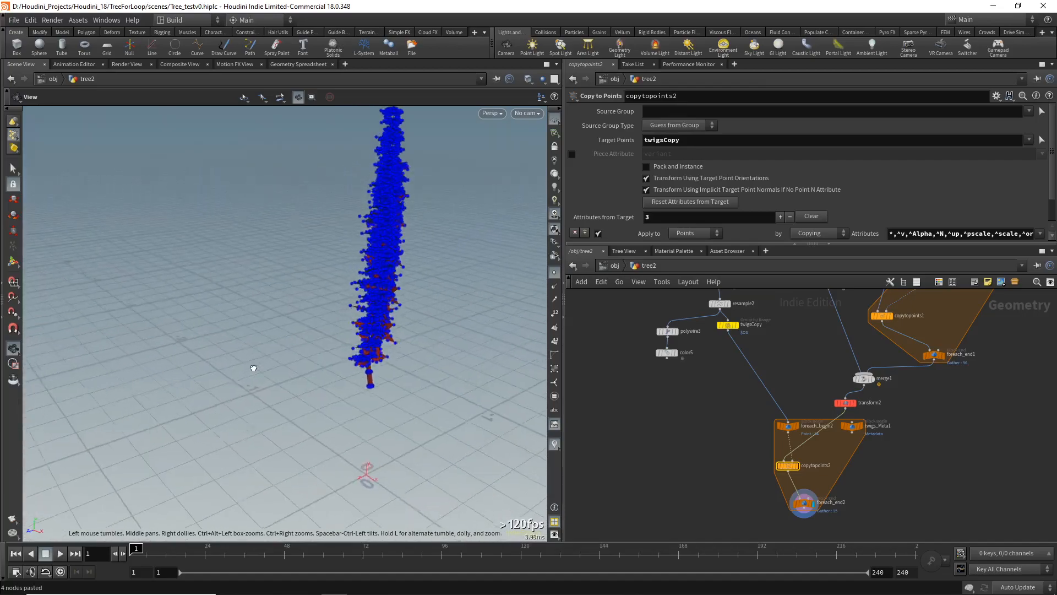
Make room above twigsCopy and insert a copy of the attribdelete1 node between resample2 and twigsCopy
{"action": "middle_click_drag", "start_coordinate": [719, 391], "coordinate": [717, 452]}
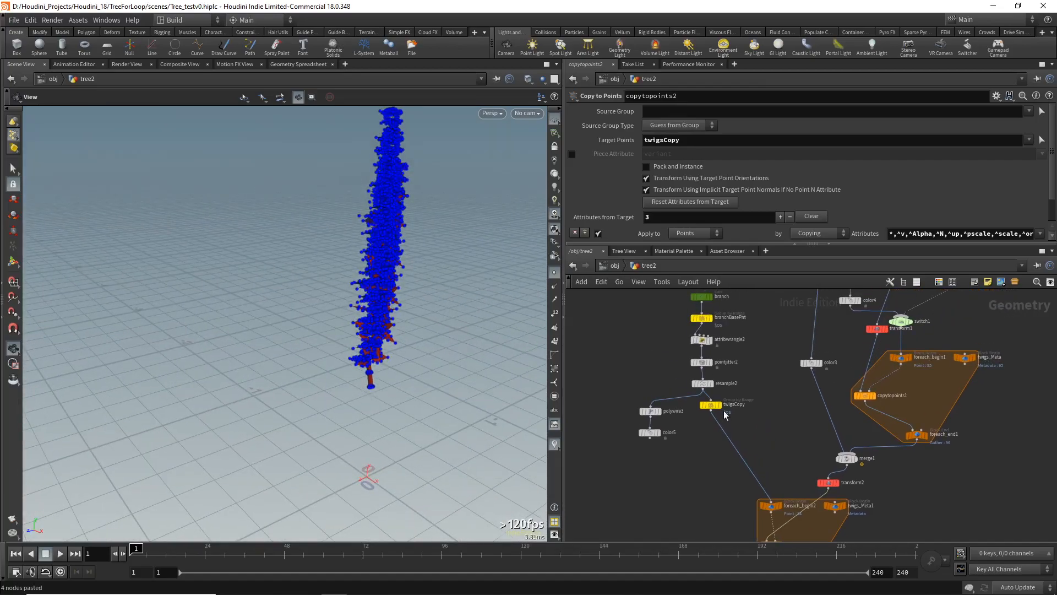
{"action": "scroll", "coordinate": [716, 421], "scroll_direction": "up", "scroll_amount": 3}
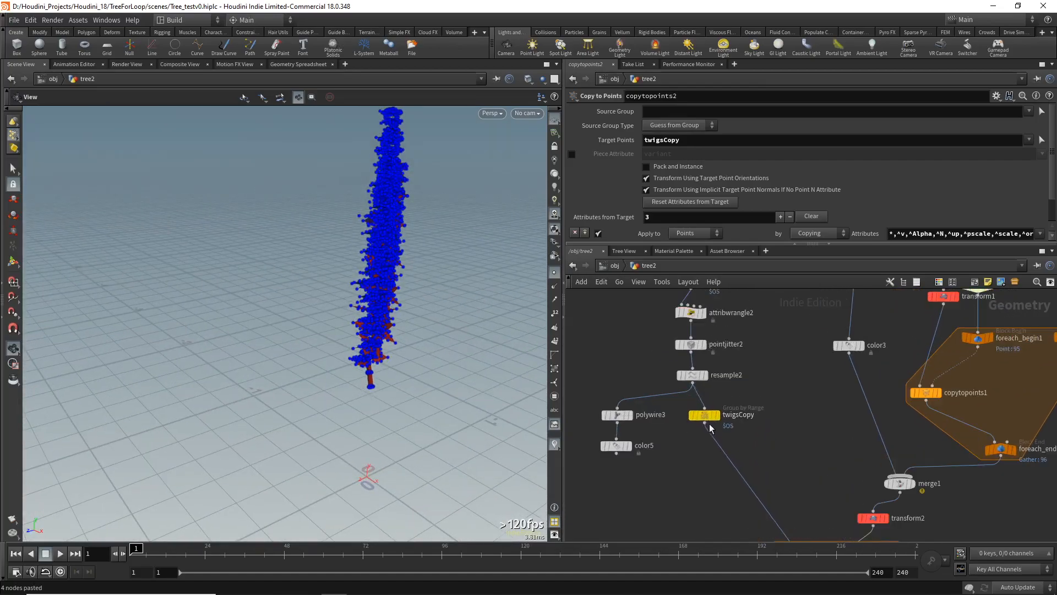
{"action": "left_click_drag", "start_coordinate": [706, 411], "coordinate": [709, 433]}
{"action": "scroll", "coordinate": [759, 393], "scroll_direction": "down", "scroll_amount": 2}
{"action": "scroll", "coordinate": [776, 392], "scroll_direction": "down", "scroll_amount": 2}
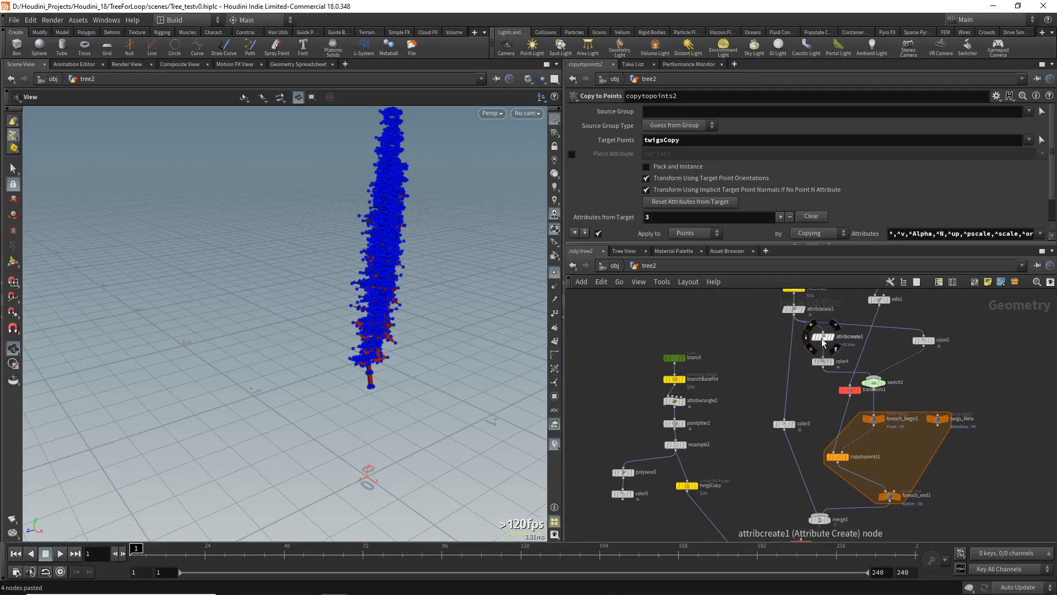
{"action": "left_click", "coordinate": [824, 338]}
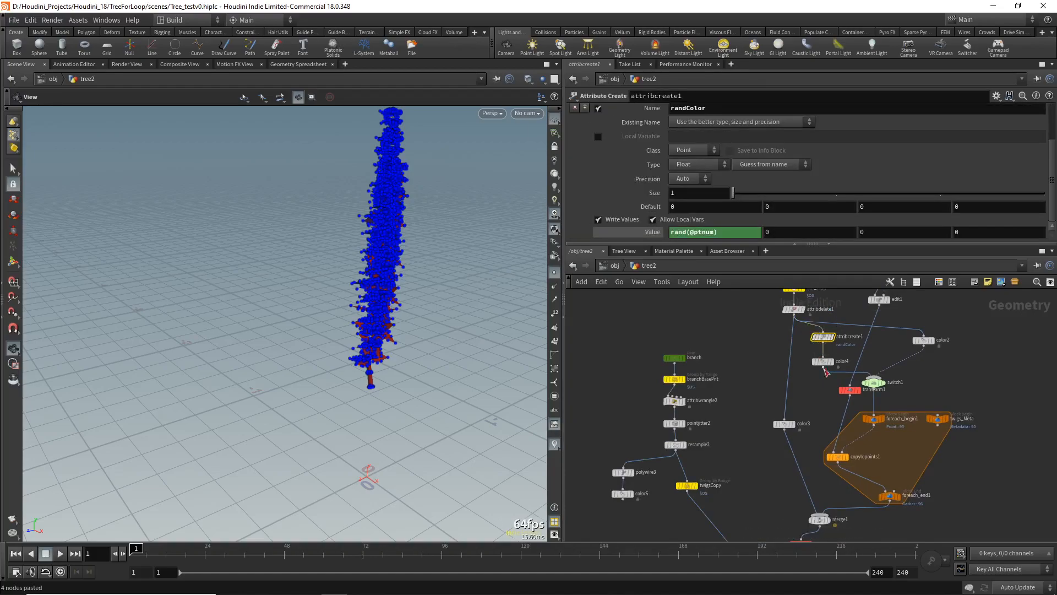
{"action": "left_click", "coordinate": [794, 310]}
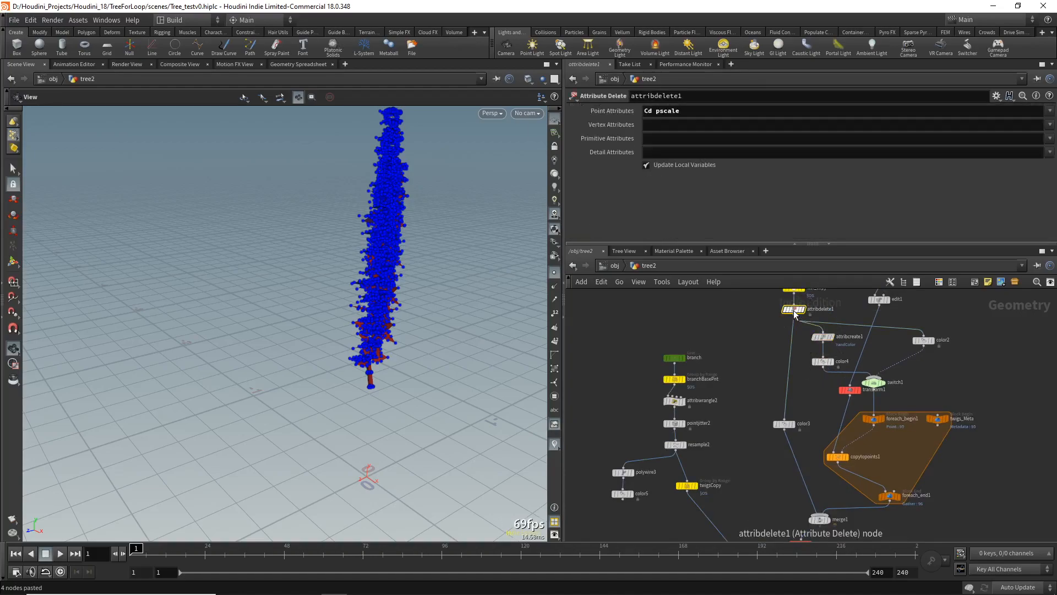
{"action": "middle_click_drag", "start_coordinate": [755, 360], "coordinate": [807, 327]}
{"action": "key", "text": "ctrl+v"}
{"action": "left_click_drag", "start_coordinate": [739, 435], "coordinate": [736, 436]}
Examine the leafy twigs copied along the branch from several angles and distances
{"action": "left_click_drag", "start_coordinate": [369, 327], "coordinate": [405, 314]}
{"action": "left_click_drag", "start_coordinate": [358, 405], "coordinate": [378, 335]}
{"action": "scroll", "coordinate": [326, 292], "scroll_direction": "down", "scroll_amount": 3}
{"action": "middle_click_drag", "start_coordinate": [356, 269], "coordinate": [354, 359]}
{"action": "left_click_drag", "start_coordinate": [354, 359], "coordinate": [381, 294]}
{"action": "middle_click_drag", "start_coordinate": [356, 278], "coordinate": [357, 339]}
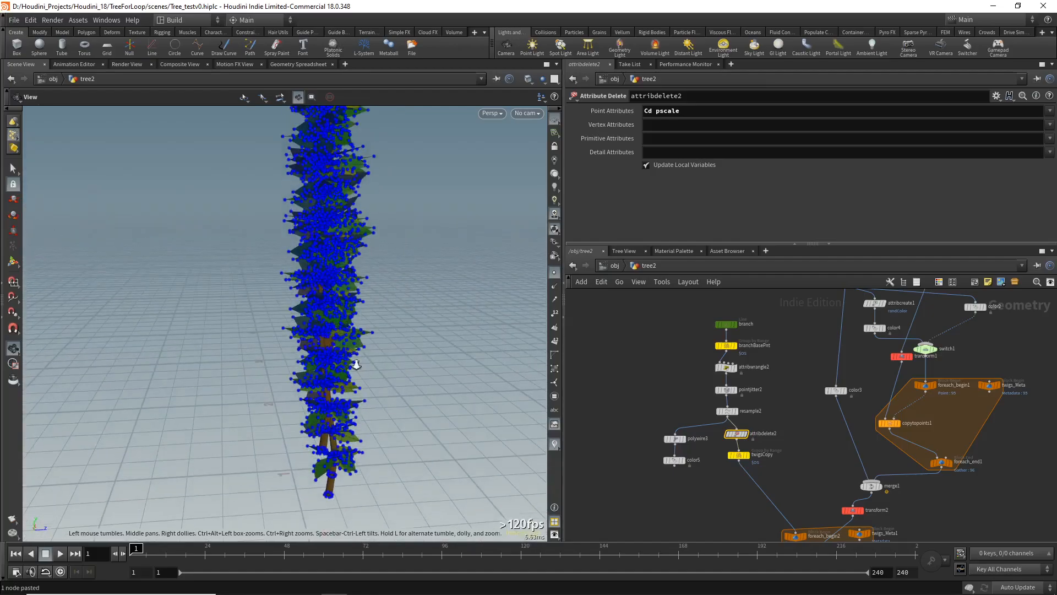
{"action": "right_click_drag", "start_coordinate": [357, 339], "coordinate": [369, 498]}
{"action": "middle_click_drag", "start_coordinate": [330, 435], "coordinate": [320, 334]}
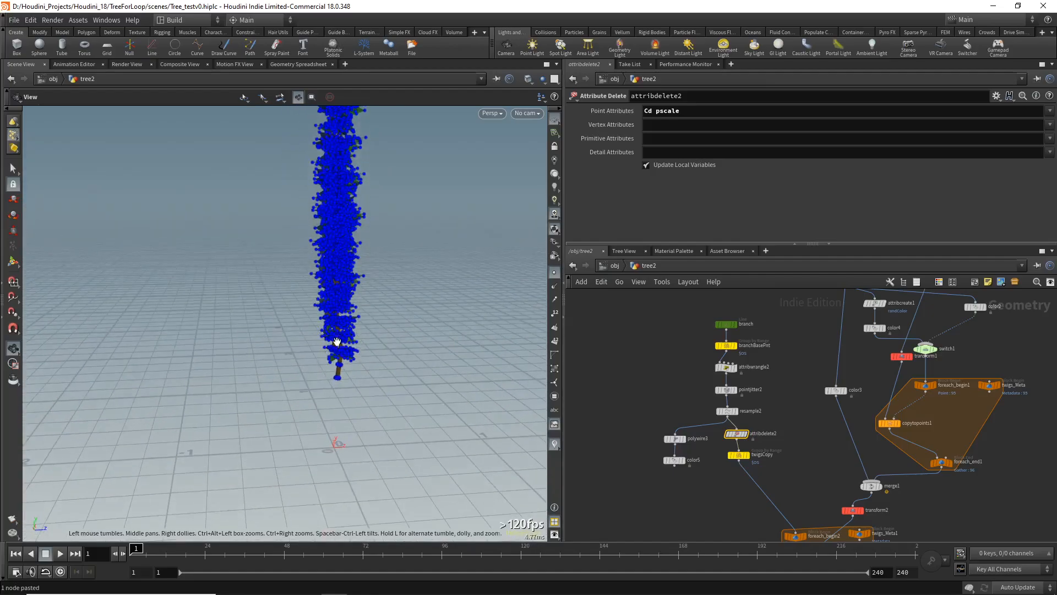
{"action": "left_click_drag", "start_coordinate": [338, 336], "coordinate": [354, 227]}
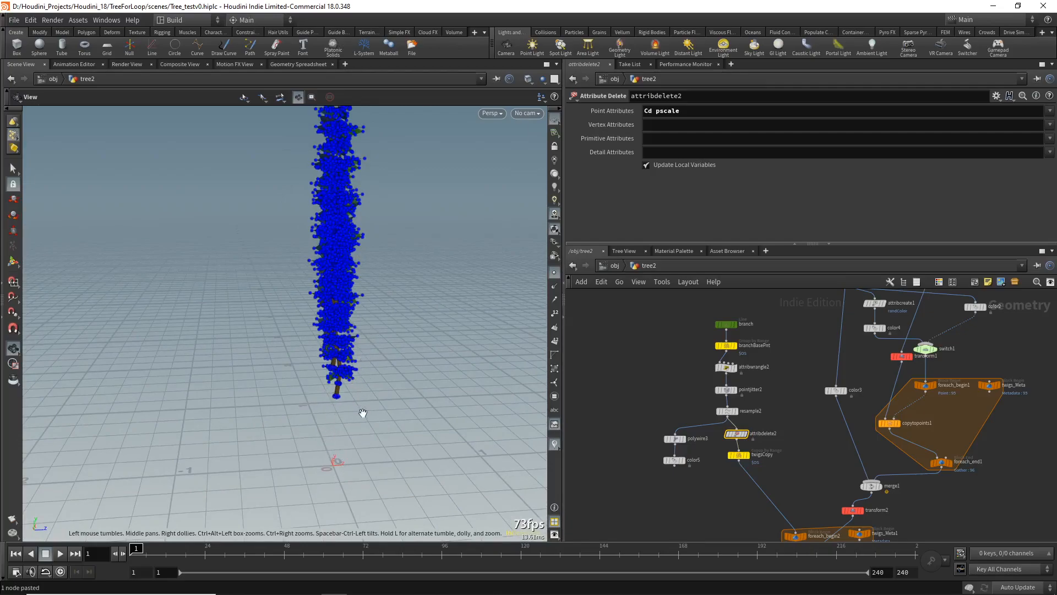
Set the X rotation of transform2 to -56 to tilt the twigs away from the branch
{"action": "middle_click_drag", "start_coordinate": [706, 531], "coordinate": [748, 431]}
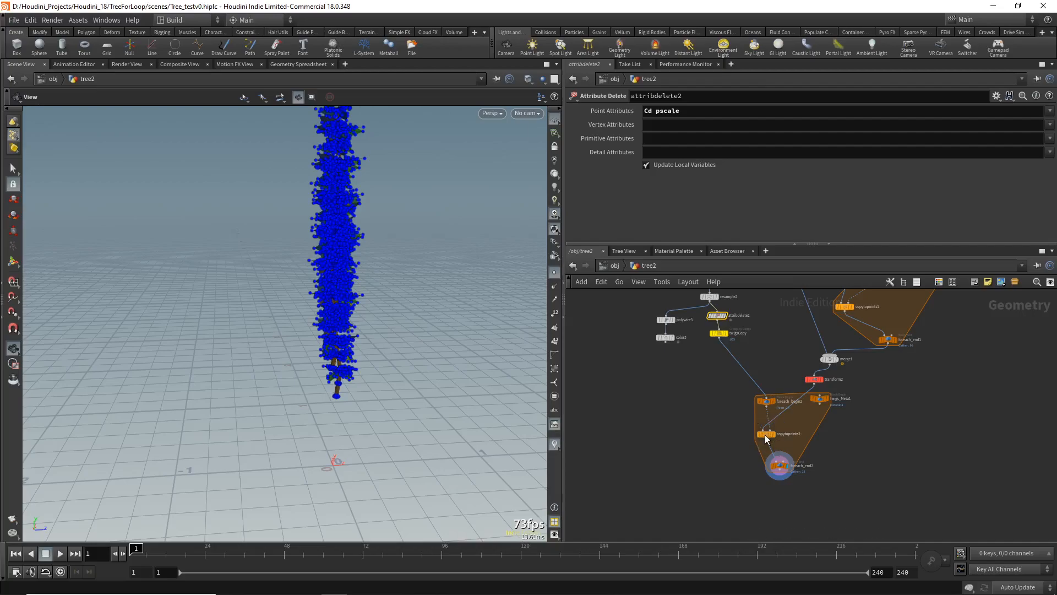
{"action": "left_click", "coordinate": [766, 436]}
{"action": "left_click", "coordinate": [814, 379]}
{"action": "left_click_drag", "start_coordinate": [296, 280], "coordinate": [330, 317]}
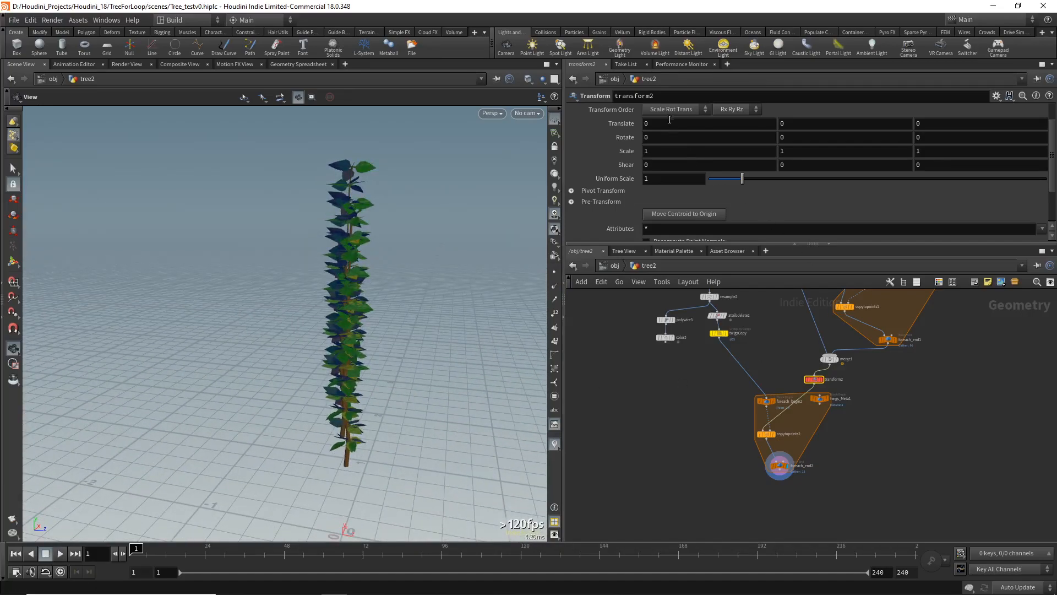
{"action": "middle_click_drag", "start_coordinate": [668, 134], "coordinate": [395, 160]}
{"action": "left_click_drag", "start_coordinate": [233, 397], "coordinate": [287, 308]}
{"action": "right_click_drag", "start_coordinate": [287, 258], "coordinate": [288, 293]}
{"action": "left_click_drag", "start_coordinate": [288, 294], "coordinate": [251, 320]}
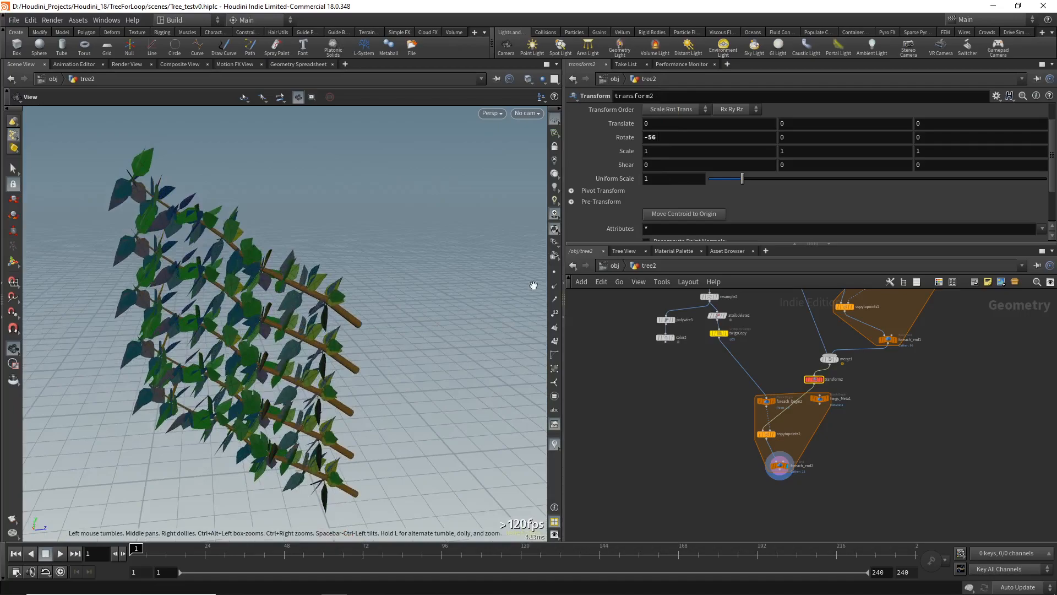
Copy the random Y rotation expression from transform1
{"action": "middle_click_drag", "start_coordinate": [939, 366], "coordinate": [894, 393]}
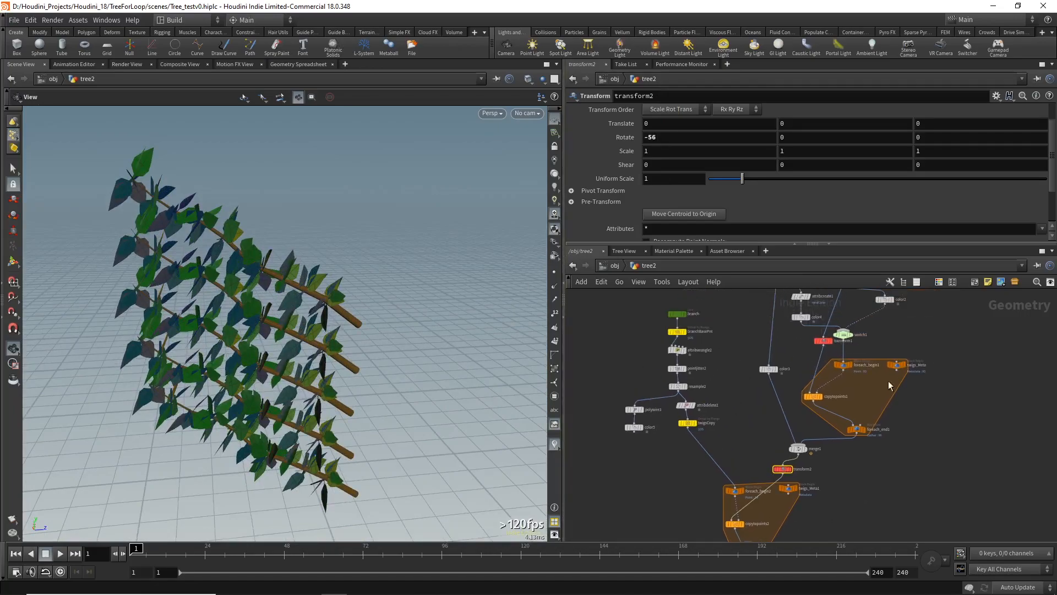
{"action": "scroll", "coordinate": [831, 346], "scroll_direction": "up", "scroll_amount": 2}
{"action": "left_click", "coordinate": [820, 339]}
{"action": "left_click", "coordinate": [844, 136]}
{"action": "key", "text": "Escape"}
Paste the copied fit01/rand expression into transform2's Y rotation and change its random offset to 214, keeping the 0 to 360 range
{"action": "middle_click_drag", "start_coordinate": [738, 536], "coordinate": [772, 414]}
{"action": "left_click", "coordinate": [808, 370]}
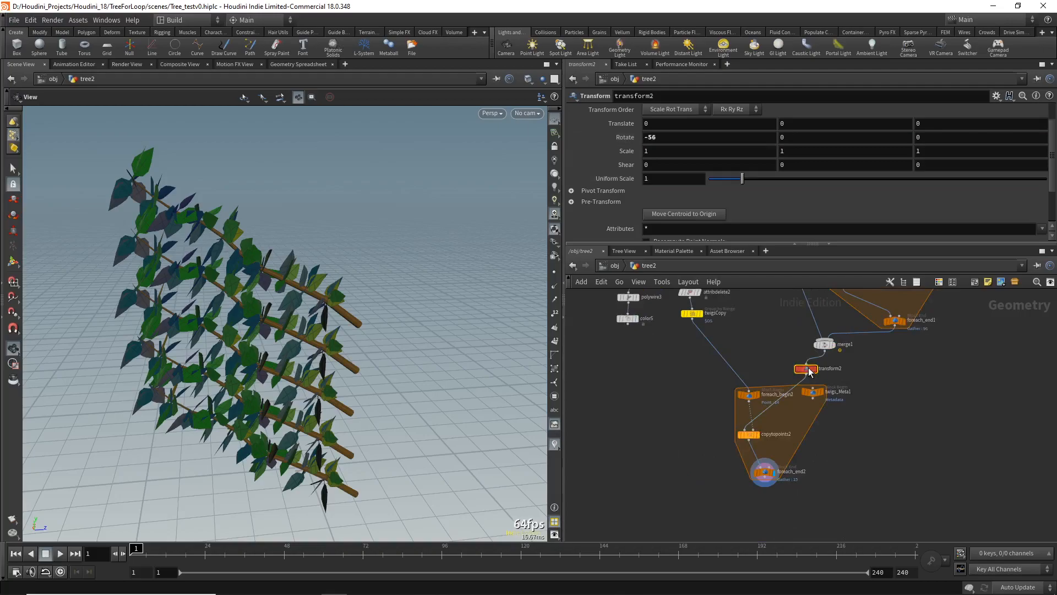
{"action": "left_click", "coordinate": [788, 137]}
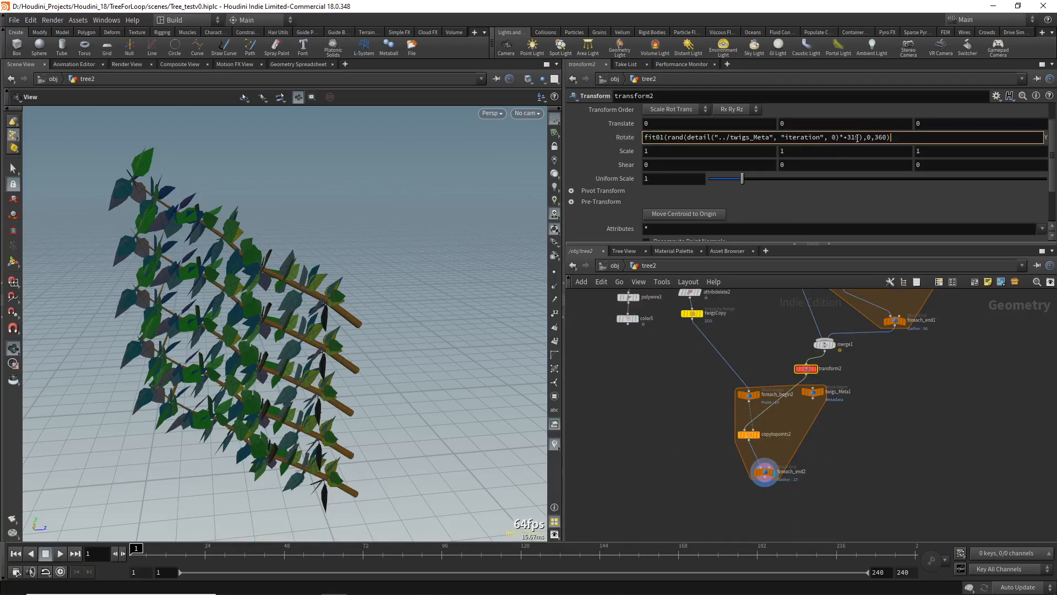
{"action": "key", "text": "BackSpace"}
{"action": "key", "text": "BackSpace"}
{"action": "key", "text": "BackSpace"}
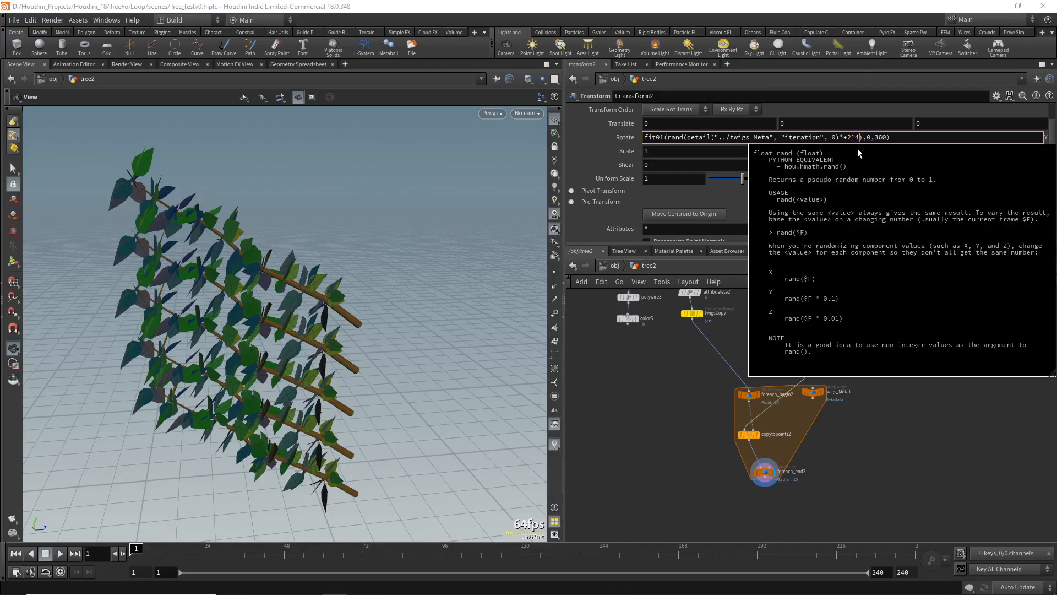
{"action": "key", "text": "Return"}
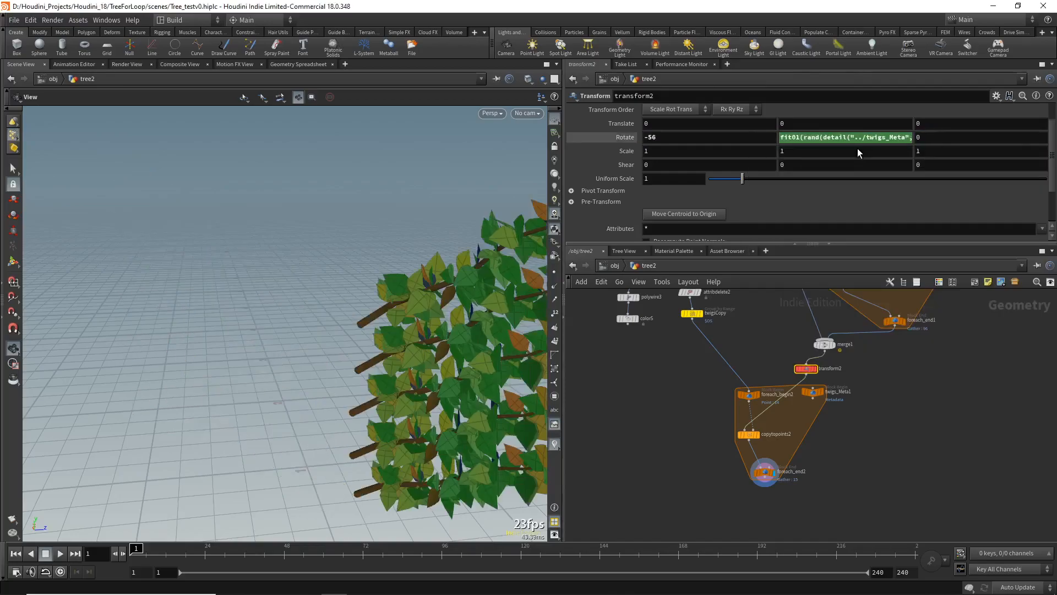
{"action": "left_click_drag", "start_coordinate": [501, 218], "coordinate": [478, 249]}
{"action": "right_click_drag", "start_coordinate": [478, 249], "coordinate": [414, 396]}
{"action": "left_click_drag", "start_coordinate": [414, 397], "coordinate": [404, 372]}
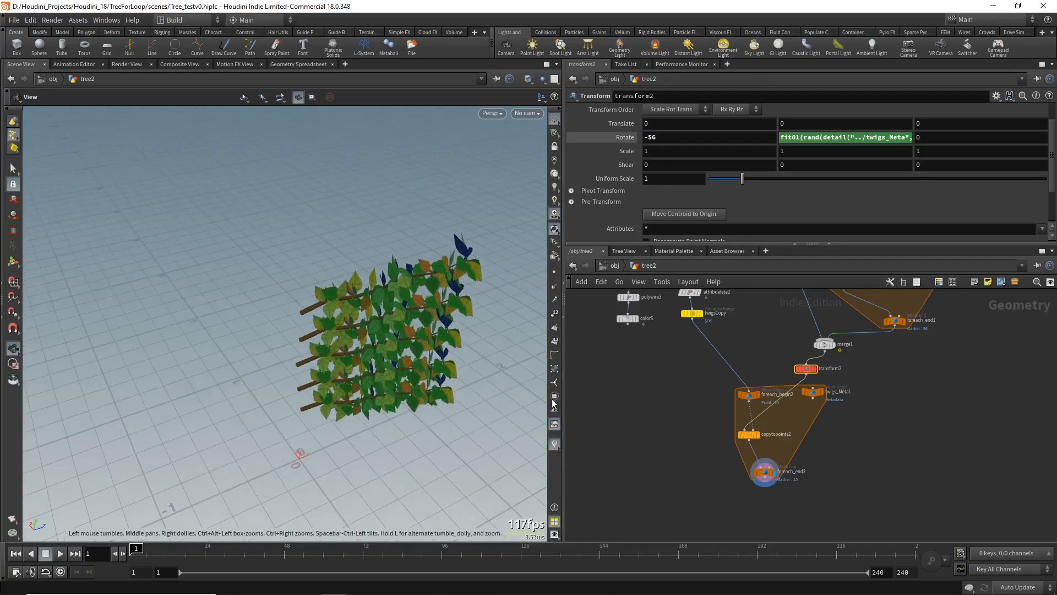
Rename the twigs_Meta1 metadata node in the lower for-each loop to branch_Meta
{"action": "scroll", "coordinate": [818, 392], "scroll_direction": "up", "scroll_amount": 2}
{"action": "left_click", "coordinate": [814, 390]}
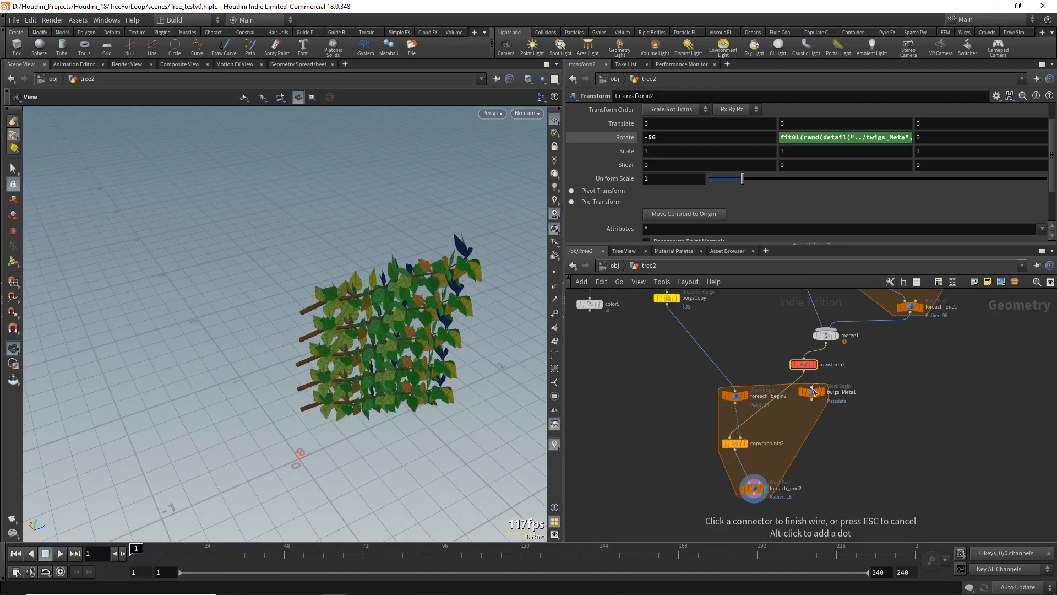
{"action": "left_click", "coordinate": [813, 391]}
{"action": "double_click", "coordinate": [843, 392]}
{"action": "double_click", "coordinate": [842, 392]}
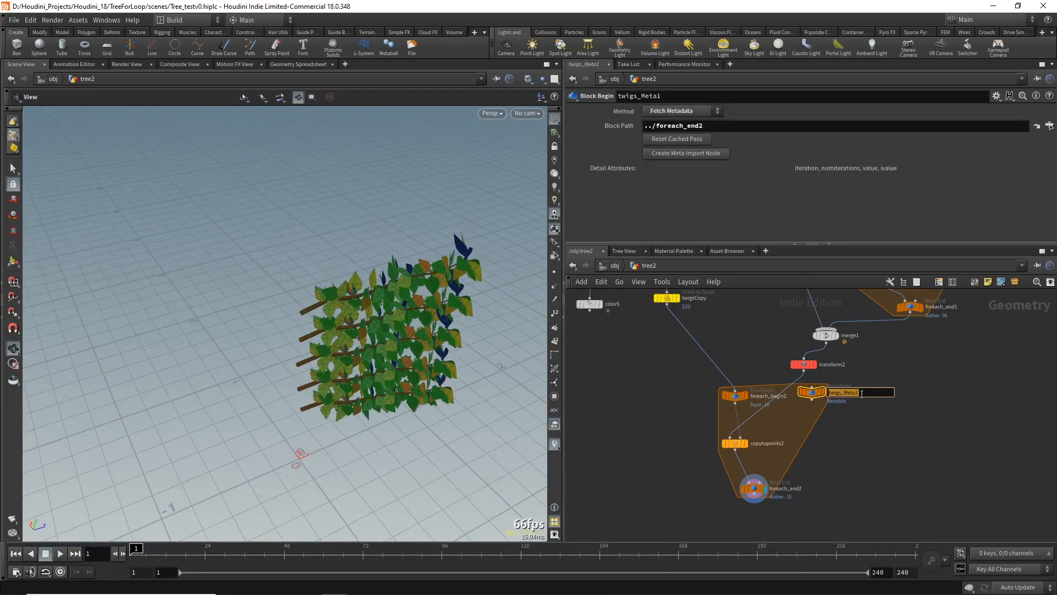
{"action": "type", "text": "branch_Meta"}
{"action": "key", "text": "Return"}
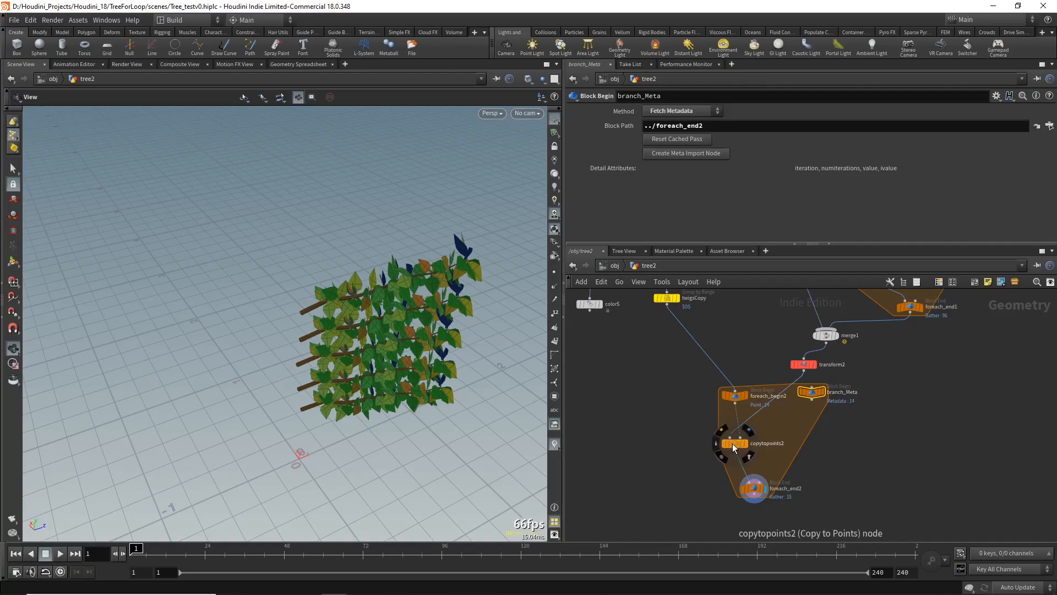
Change the metadata reference in transform2's Y rotation expression from twigs_Meta to branch_Meta
{"action": "left_click", "coordinate": [804, 364]}
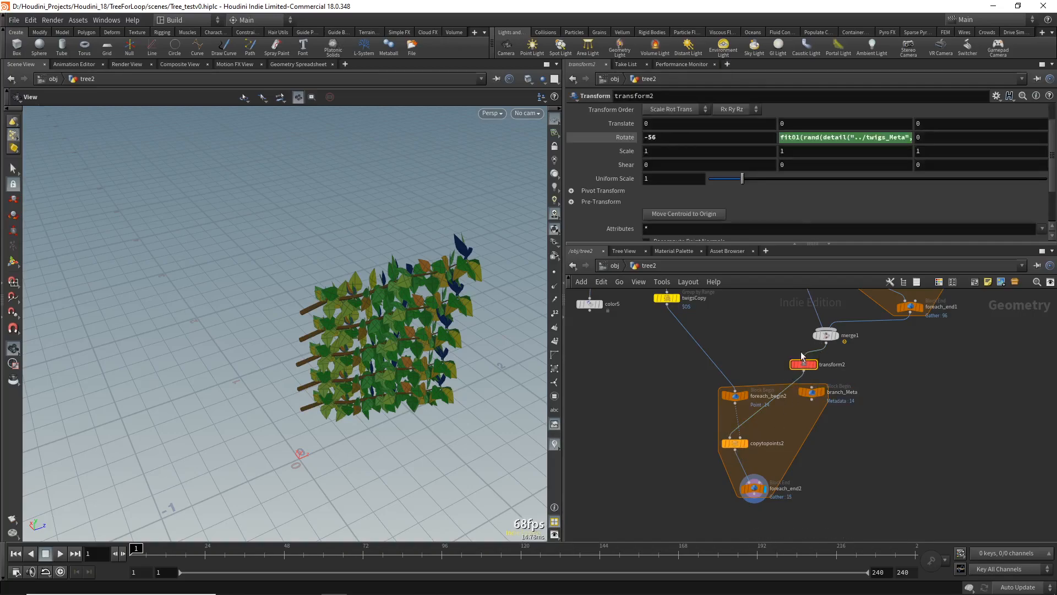
{"action": "left_click", "coordinate": [833, 136]}
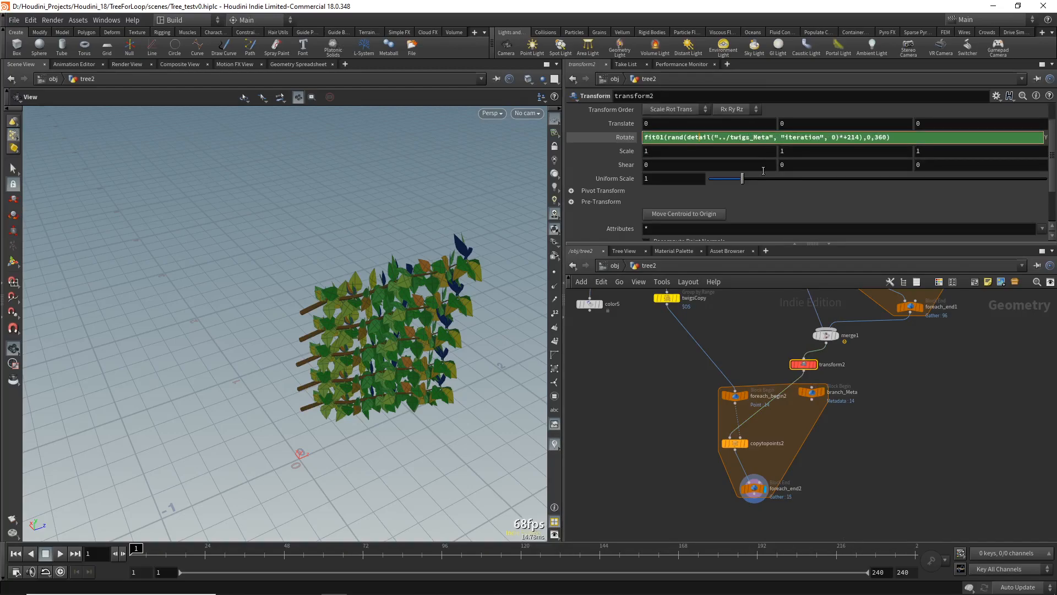
{"action": "key", "text": "BackSpace"}
{"action": "key", "text": "BackSpace"}
{"action": "key", "text": "BackSpace"}
{"action": "key", "text": "BackSpace"}
{"action": "key", "text": "BackSpace"}
{"action": "type", "text": "b"}
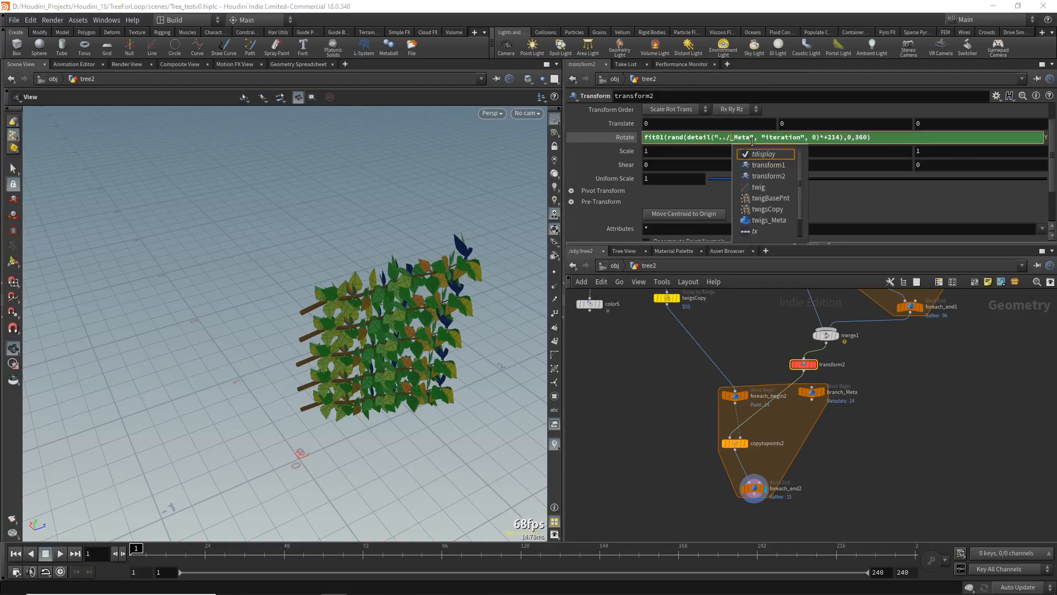
{"action": "type", "text": "ra"}
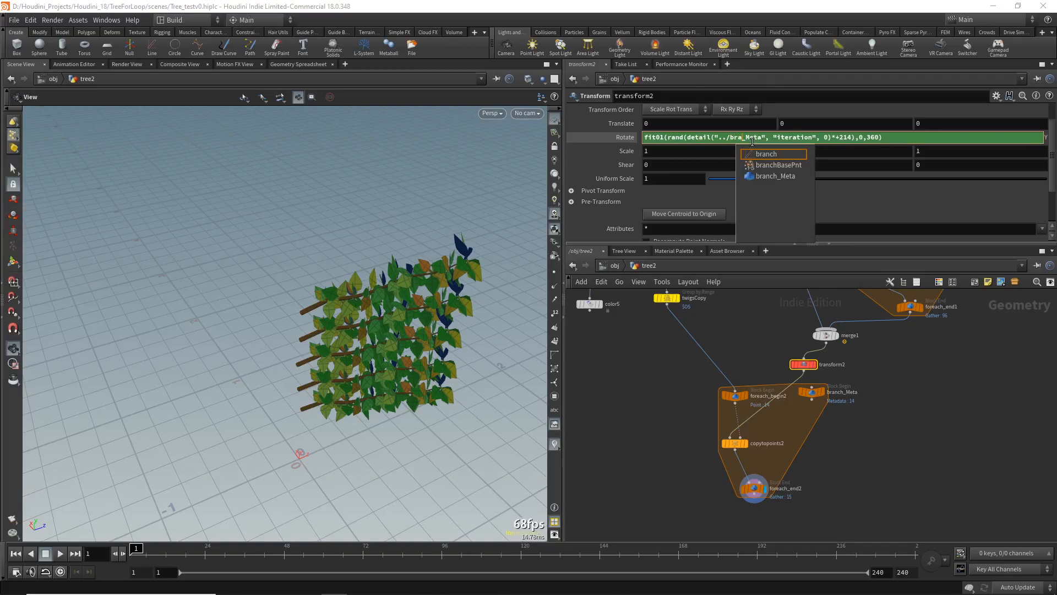
{"action": "type", "text": "nch"}
{"action": "key", "text": "Return"}
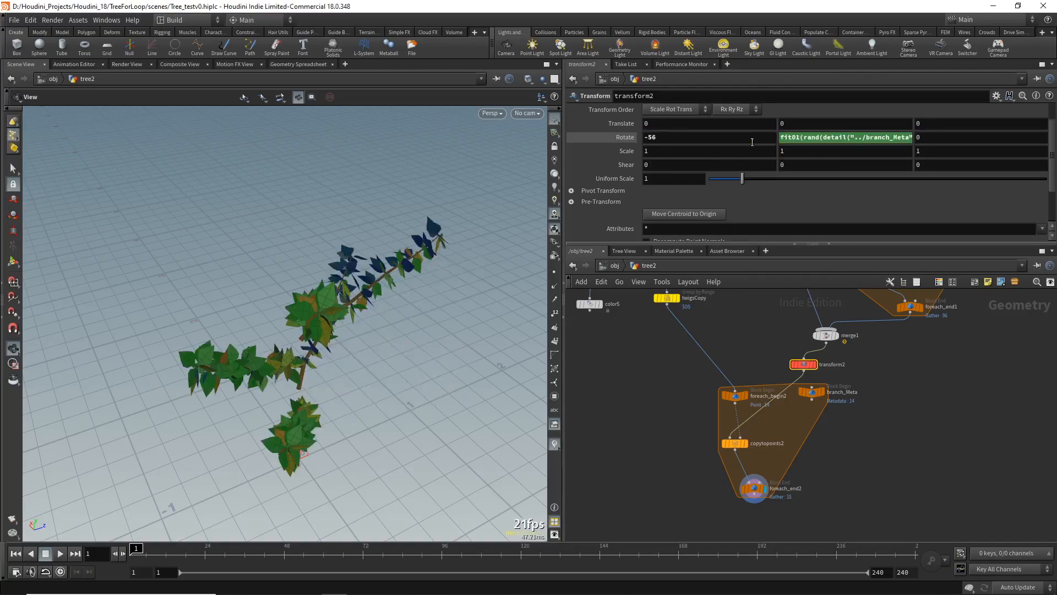
Adjust the random offset in transform2's Y rotation expression to vary how the branches spread around the trunk, checking from several angles
{"action": "left_click_drag", "start_coordinate": [331, 264], "coordinate": [234, 252]}
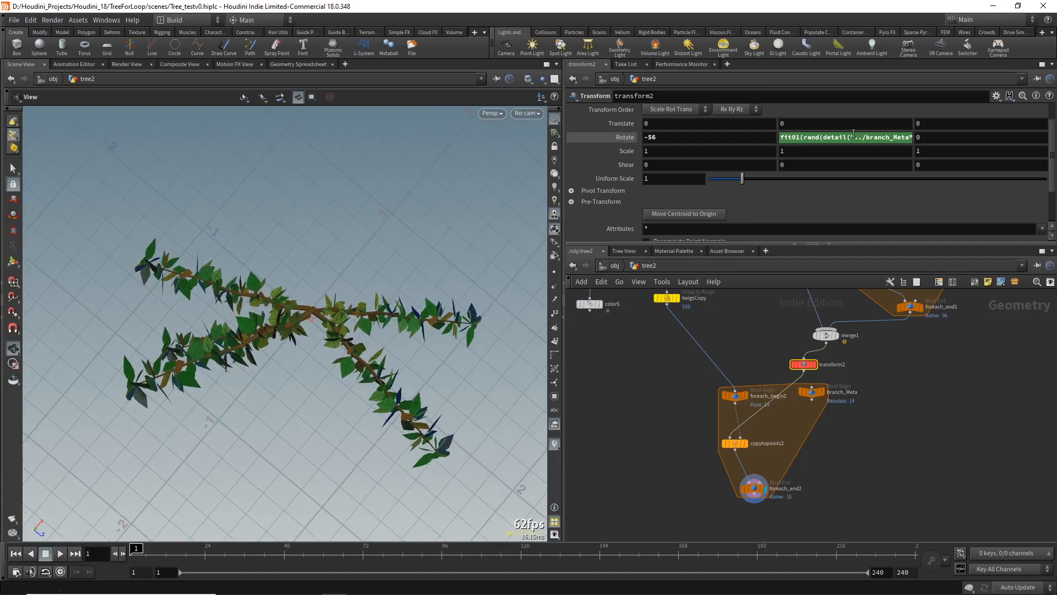
{"action": "mouse_move", "coordinate": [862, 138]}
{"action": "middle_mouse_down"}
{"action": "mouse_move", "coordinate": [861, 121]}
{"action": "mouse_move", "coordinate": [848, 123]}
{"action": "middle_mouse_up"}
{"action": "left_click_drag", "start_coordinate": [267, 360], "coordinate": [220, 292]}
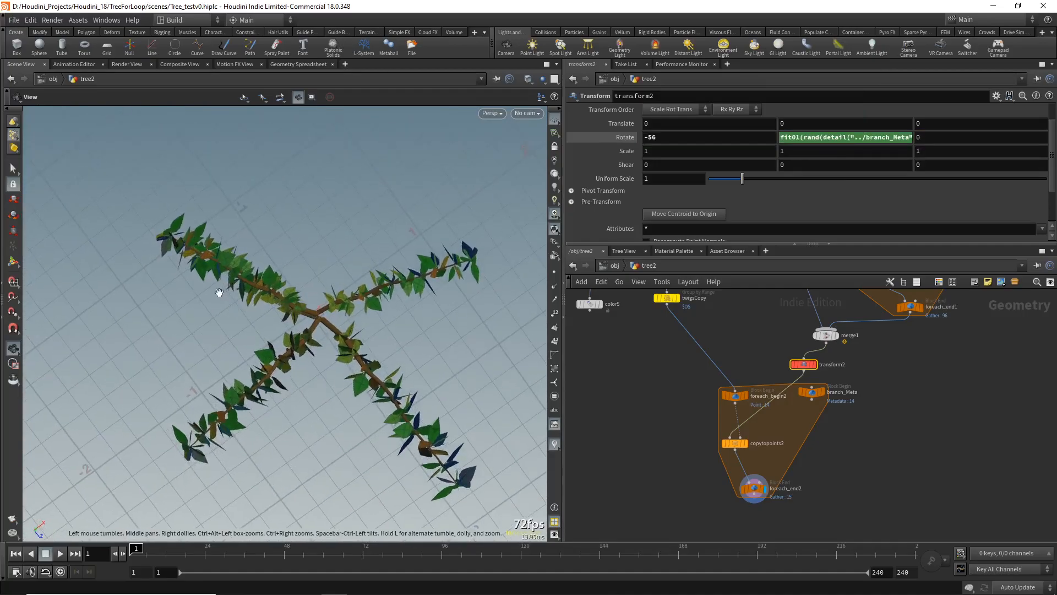
{"action": "left_click", "coordinate": [869, 141]}
{"action": "middle_click_drag", "start_coordinate": [858, 141], "coordinate": [805, 123]}
{"action": "left_click_drag", "start_coordinate": [330, 363], "coordinate": [394, 286]}
{"action": "right_click_drag", "start_coordinate": [395, 285], "coordinate": [334, 361]}
{"action": "left_click_drag", "start_coordinate": [334, 361], "coordinate": [364, 352]}
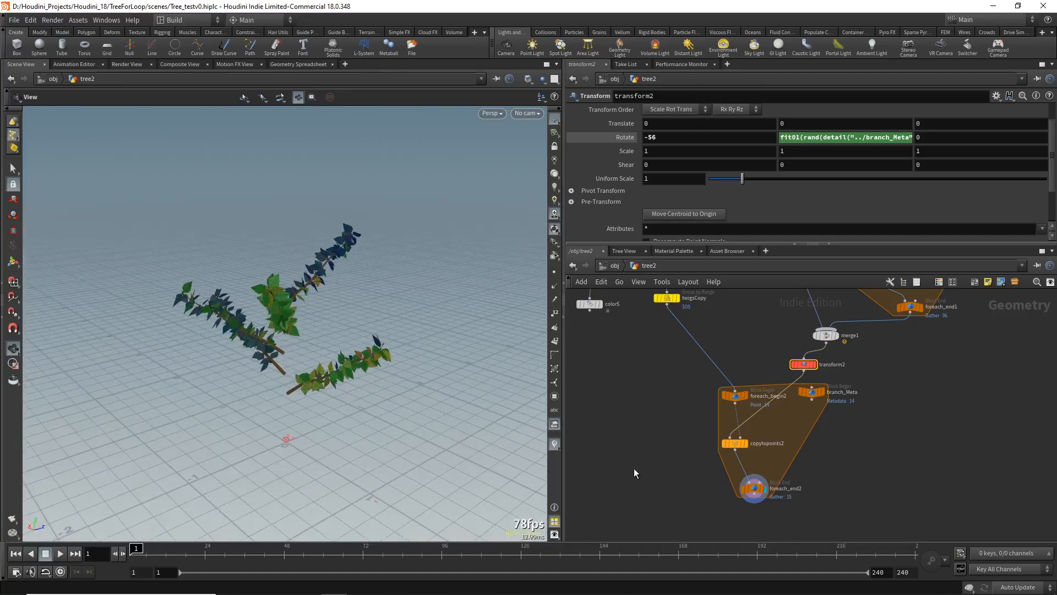
Move polywire3 and color5 down, then merge the trunk with the foreach_end2 branches and display the merged result
{"action": "scroll", "coordinate": [615, 384], "scroll_direction": "down", "scroll_amount": 2}
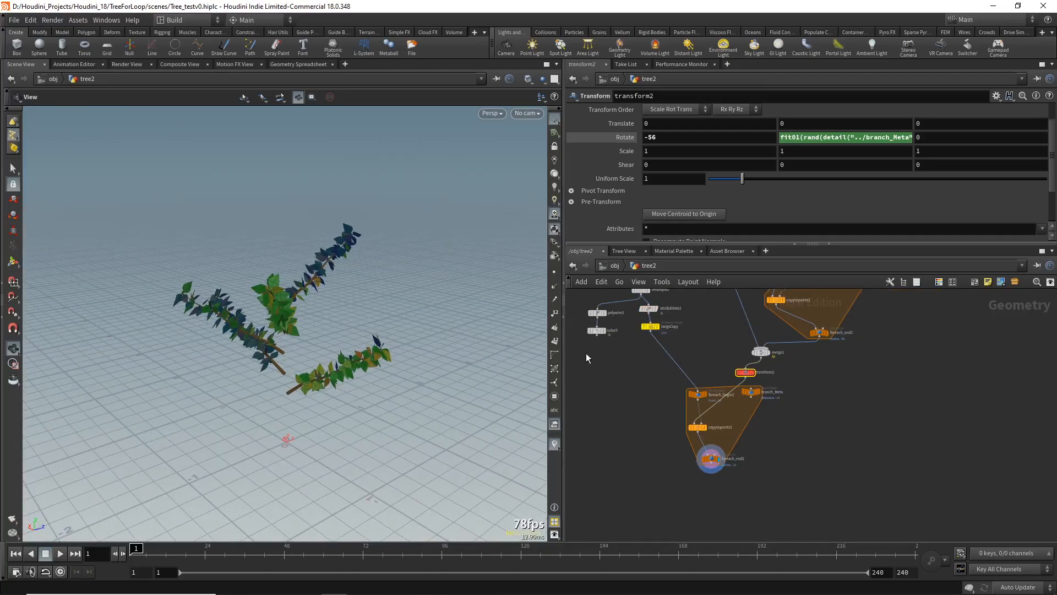
{"action": "left_click_drag", "start_coordinate": [604, 299], "coordinate": [606, 346]}
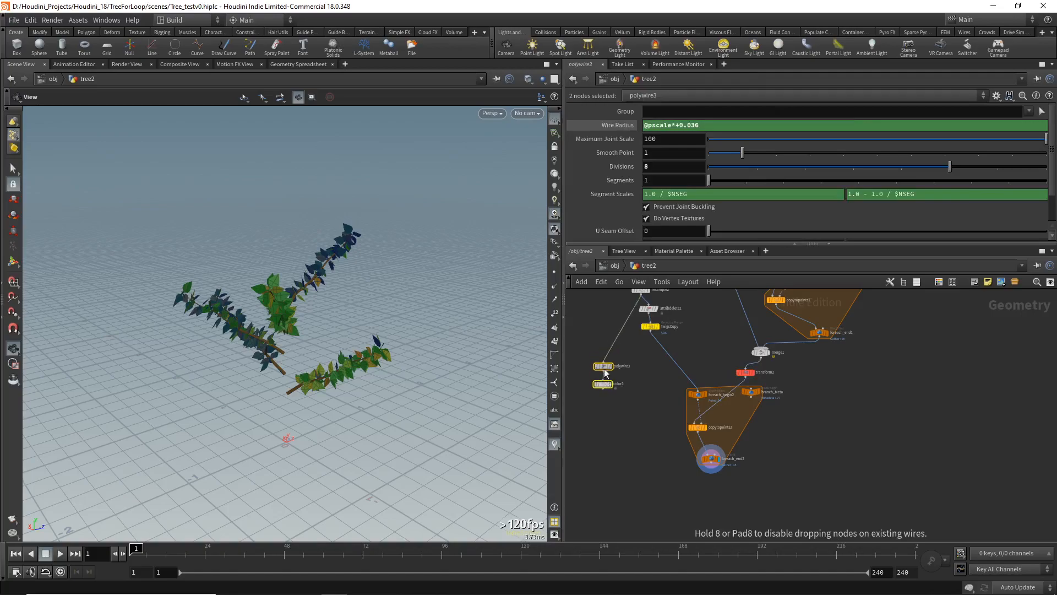
{"action": "left_click", "coordinate": [603, 384]}
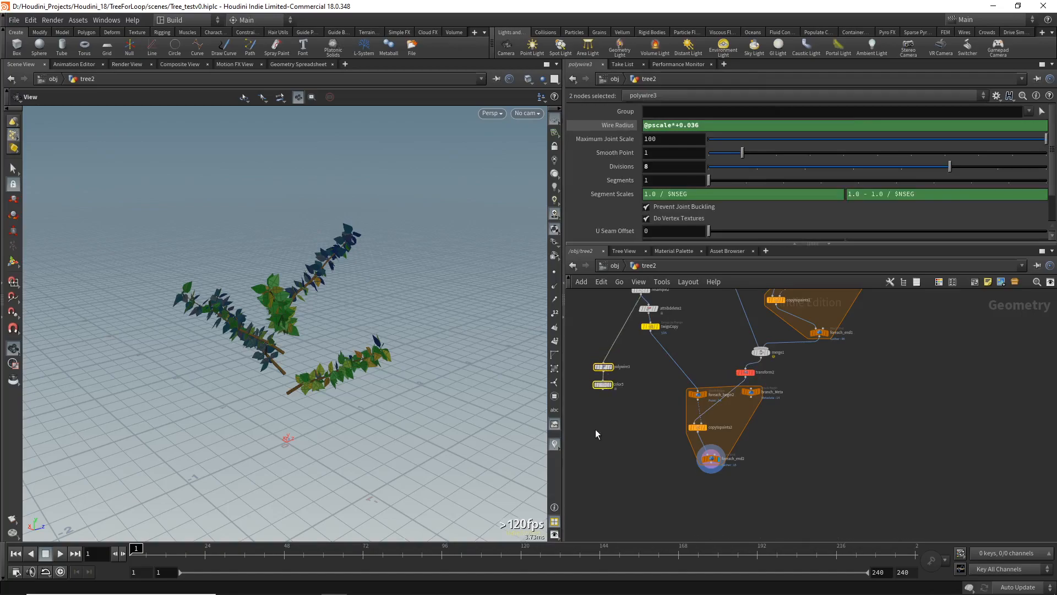
{"action": "left_click", "coordinate": [713, 463], "text": "shift"}
{"action": "left_click", "coordinate": [603, 389]}
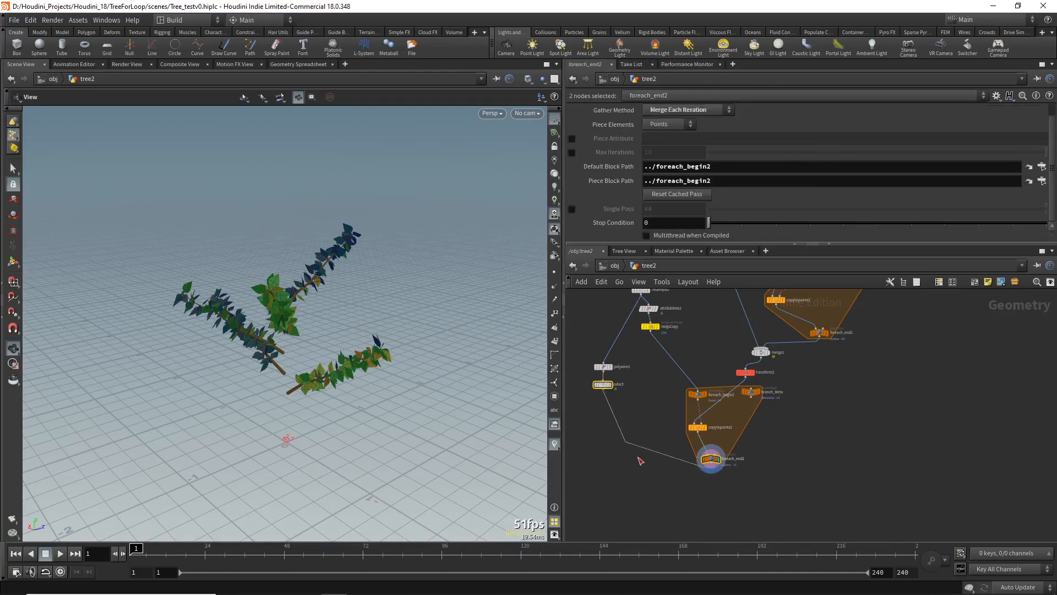
{"action": "left_click", "coordinate": [664, 499]}
{"action": "mouse_move", "coordinate": [289, 410]}
{"action": "left_mouse_down"}
{"action": "mouse_move", "coordinate": [213, 406]}
{"action": "mouse_move", "coordinate": [286, 405]}
{"action": "left_mouse_up"}
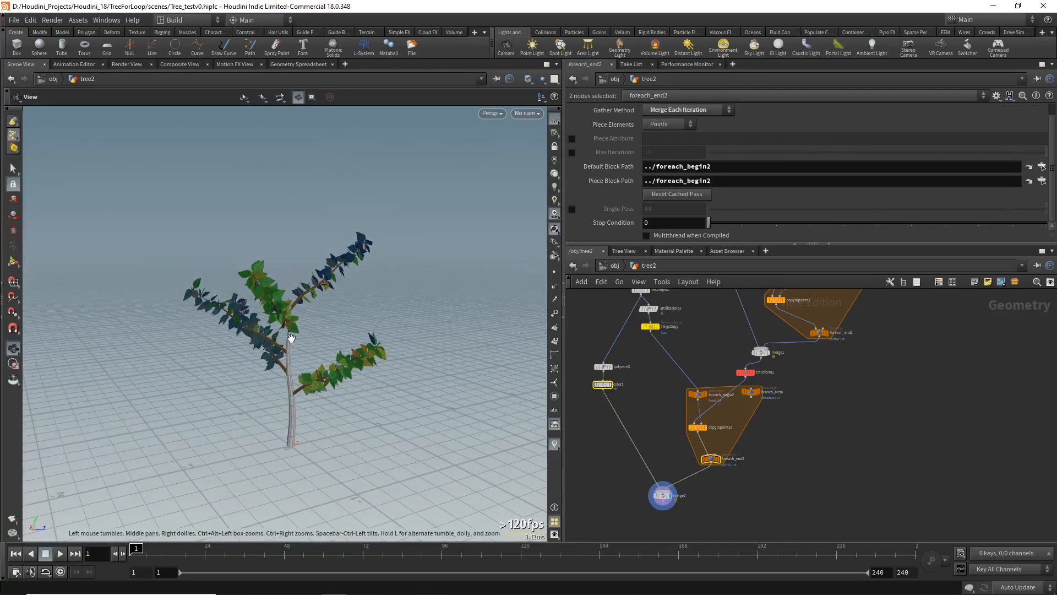
Copy the brown color3 node and insert the copy after color5 to colour the trunk
{"action": "scroll", "coordinate": [291, 337], "scroll_direction": "up", "scroll_amount": 1}
{"action": "scroll", "coordinate": [642, 381], "scroll_direction": "down", "scroll_amount": 1}
{"action": "middle_click_drag", "start_coordinate": [640, 393], "coordinate": [614, 478]}
{"action": "scroll", "coordinate": [668, 363], "scroll_direction": "up", "scroll_amount": 1}
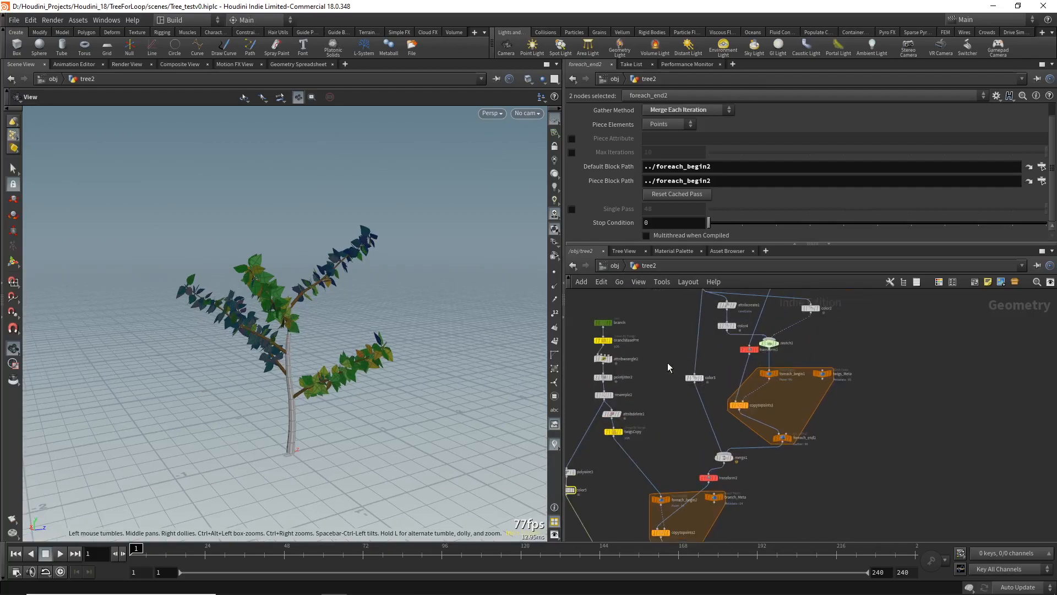
{"action": "left_click", "coordinate": [694, 378]}
{"action": "middle_click_drag", "start_coordinate": [578, 525], "coordinate": [664, 464]}
{"action": "key", "text": "ctrl+v"}
{"action": "left_click", "coordinate": [661, 454]}
{"action": "mouse_move", "coordinate": [298, 397]}
{"action": "left_mouse_down"}
{"action": "mouse_move", "coordinate": [264, 393]}
{"action": "mouse_move", "coordinate": [434, 402]}
{"action": "mouse_move", "coordinate": [349, 418]}
{"action": "mouse_move", "coordinate": [302, 405]}
{"action": "left_mouse_up"}
{"action": "scroll", "coordinate": [303, 402], "scroll_direction": "up", "scroll_amount": 2}
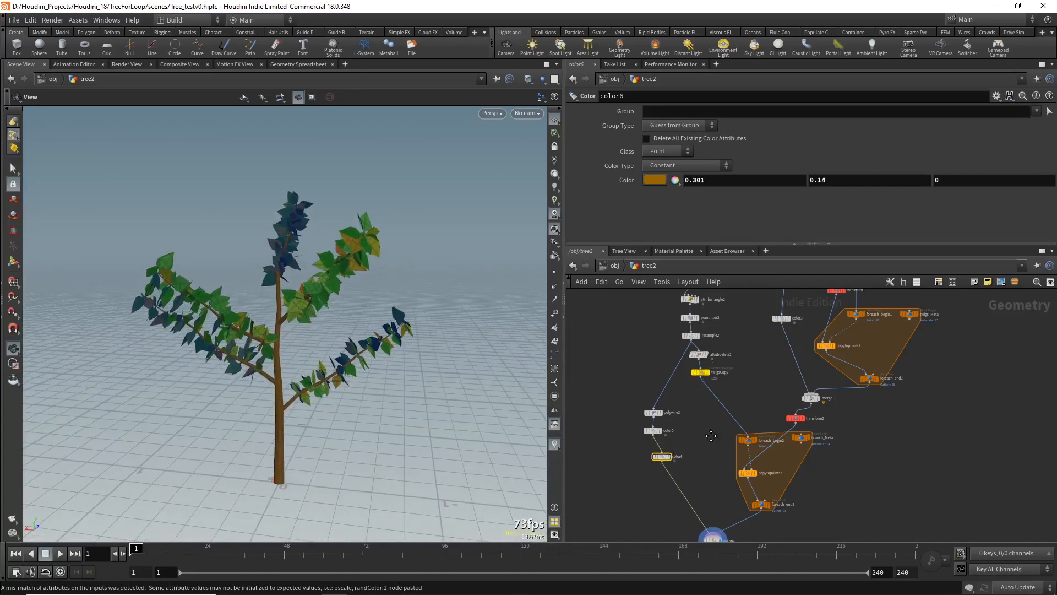
Set the twigsCopy range filter to select 1 of 1 points and inspect the branch joints on the upper trunk
{"action": "scroll", "coordinate": [711, 385], "scroll_direction": "up", "scroll_amount": 3}
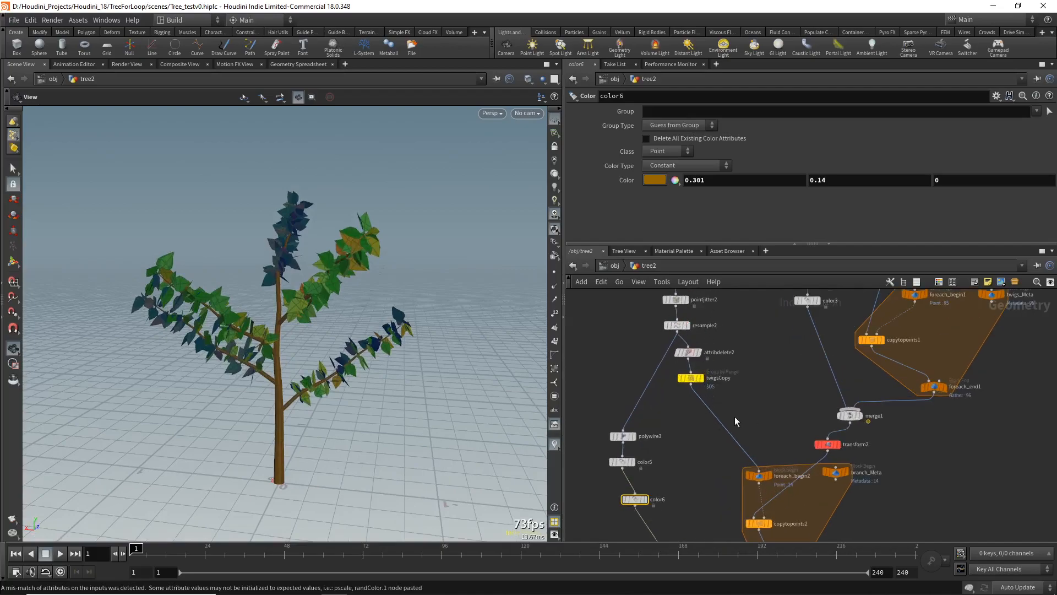
{"action": "left_click", "coordinate": [690, 378]}
{"action": "left_click_drag", "start_coordinate": [925, 222], "coordinate": [910, 220]}
{"action": "scroll", "coordinate": [406, 314], "scroll_direction": "up", "scroll_amount": 5}
{"action": "left_click_drag", "start_coordinate": [406, 314], "coordinate": [199, 179]}
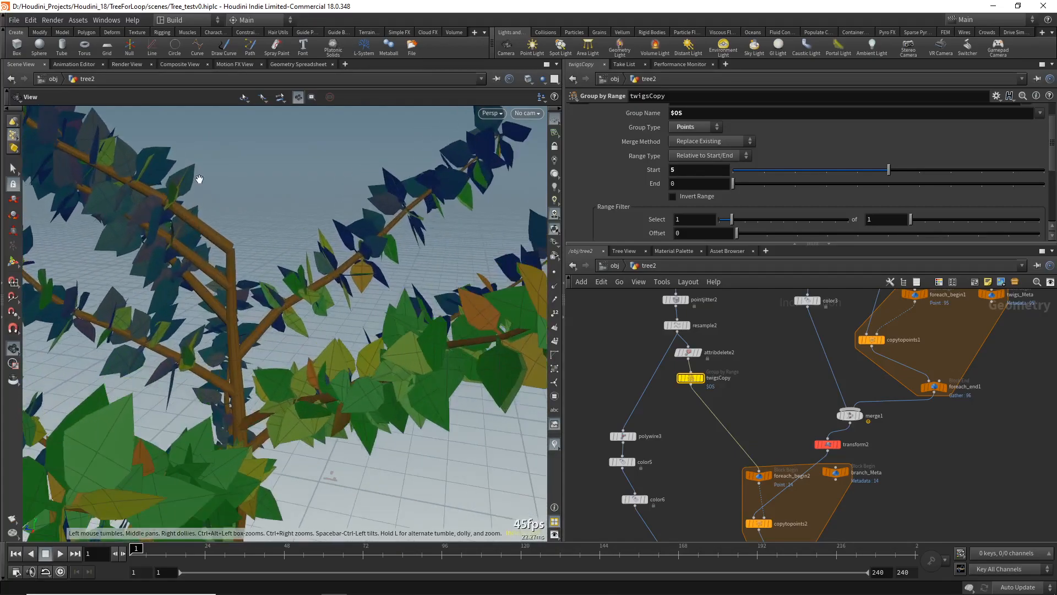
{"action": "left_click_drag", "start_coordinate": [215, 259], "coordinate": [284, 366]}
{"action": "left_click_drag", "start_coordinate": [283, 328], "coordinate": [283, 292]}
{"action": "right_click_drag", "start_coordinate": [240, 289], "coordinate": [231, 226]}
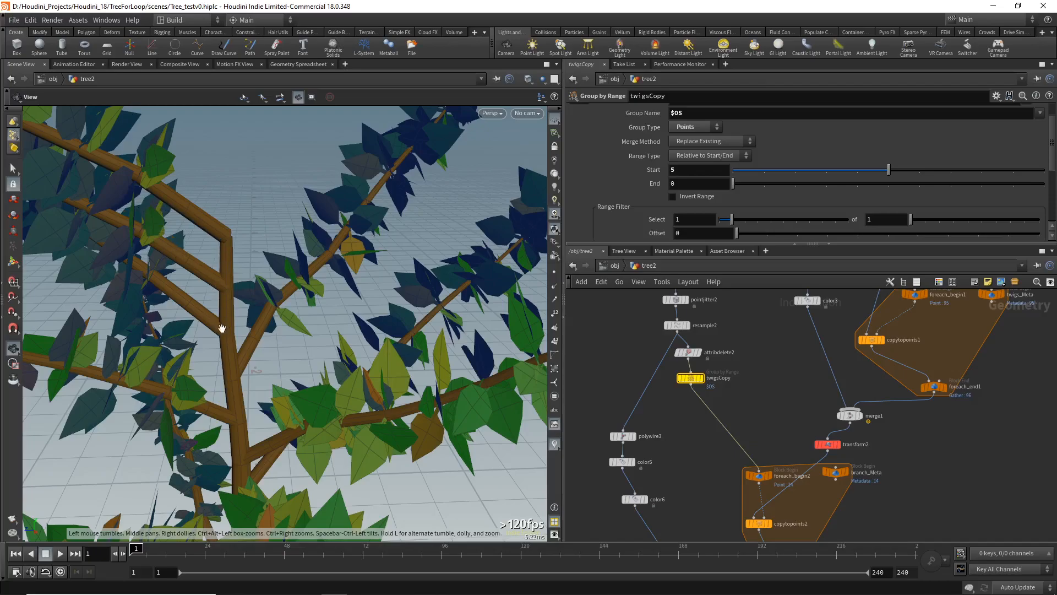
{"action": "left_click_drag", "start_coordinate": [222, 328], "coordinate": [210, 236]}
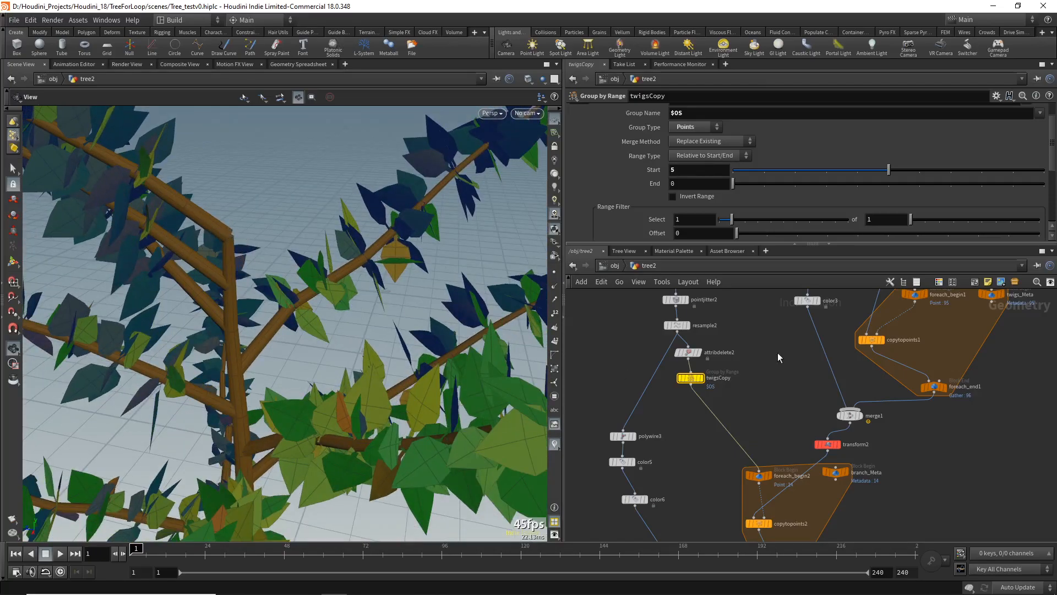
{"action": "middle_click_drag", "start_coordinate": [652, 342], "coordinate": [645, 368]}
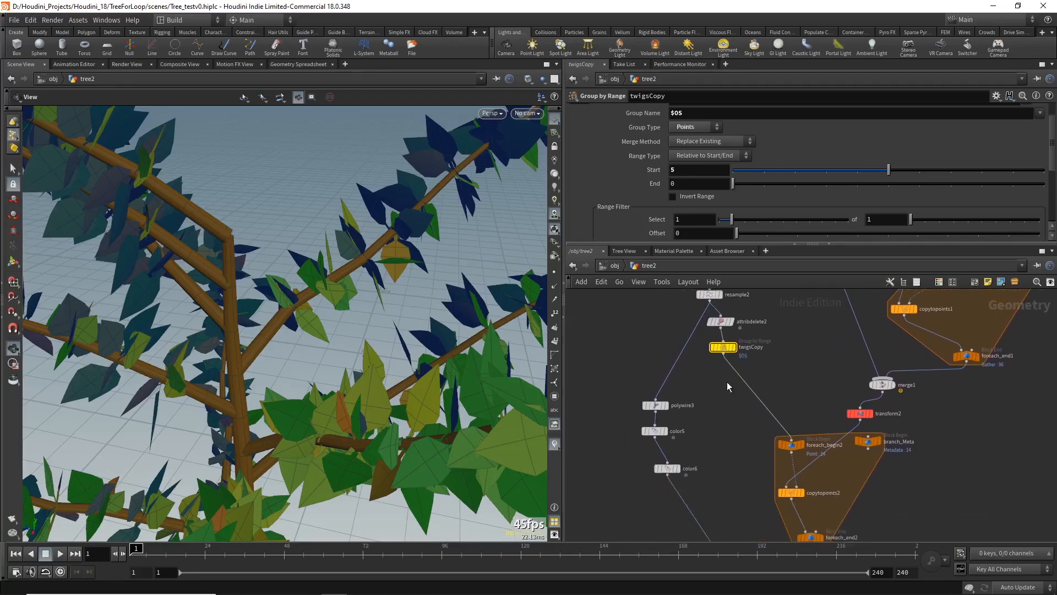
{"action": "left_click", "coordinate": [655, 406]}
{"action": "middle_click_drag", "start_coordinate": [713, 124], "coordinate": [738, 138]}
{"action": "left_click_drag", "start_coordinate": [234, 269], "coordinate": [130, 243]}
{"action": "right_click_drag", "start_coordinate": [129, 243], "coordinate": [240, 441]}
{"action": "middle_click_drag", "start_coordinate": [240, 440], "coordinate": [253, 372]}
{"action": "middle_click_drag", "start_coordinate": [711, 130], "coordinate": [688, 148]}
{"action": "right_click_drag", "start_coordinate": [277, 238], "coordinate": [267, 181]}
{"action": "left_click_drag", "start_coordinate": [267, 181], "coordinate": [308, 215]}
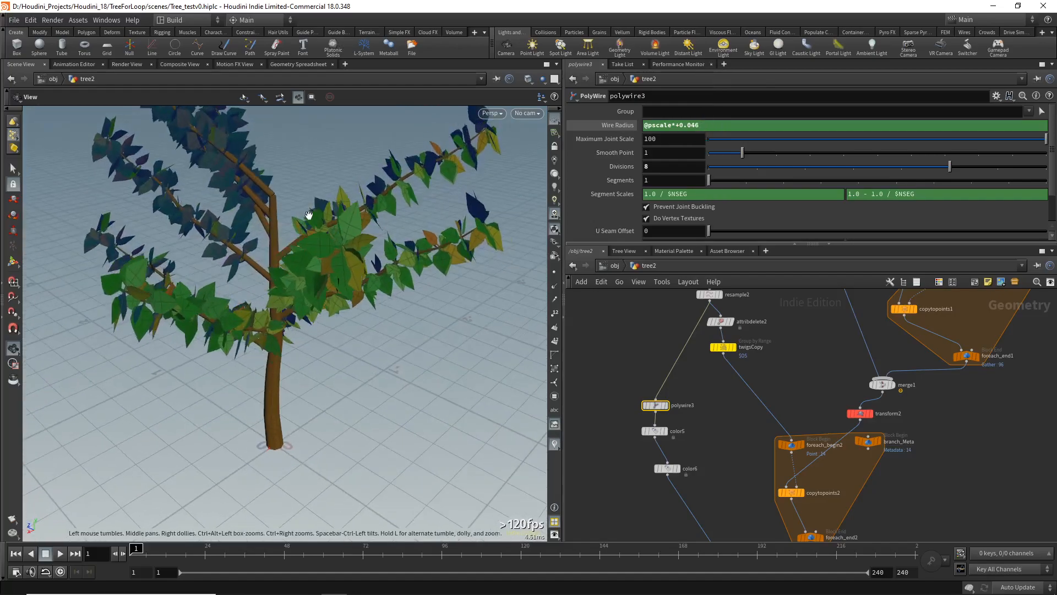
{"action": "right_click_drag", "start_coordinate": [309, 215], "coordinate": [279, 168]}
{"action": "left_click_drag", "start_coordinate": [278, 168], "coordinate": [293, 210]}
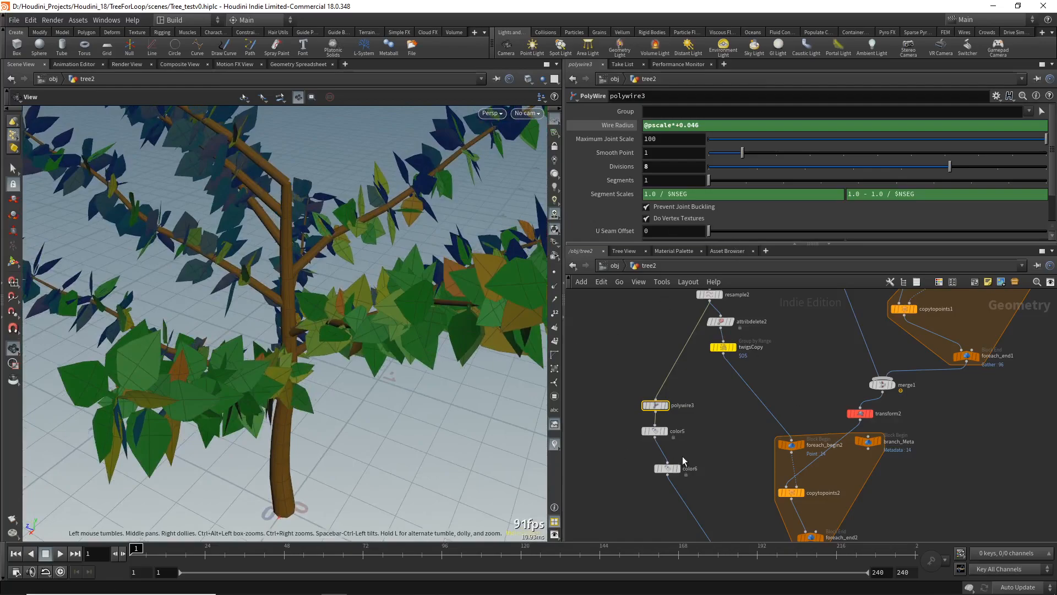
{"action": "middle_click_drag", "start_coordinate": [729, 397], "coordinate": [730, 418]}
{"action": "key", "text": "Tab"}
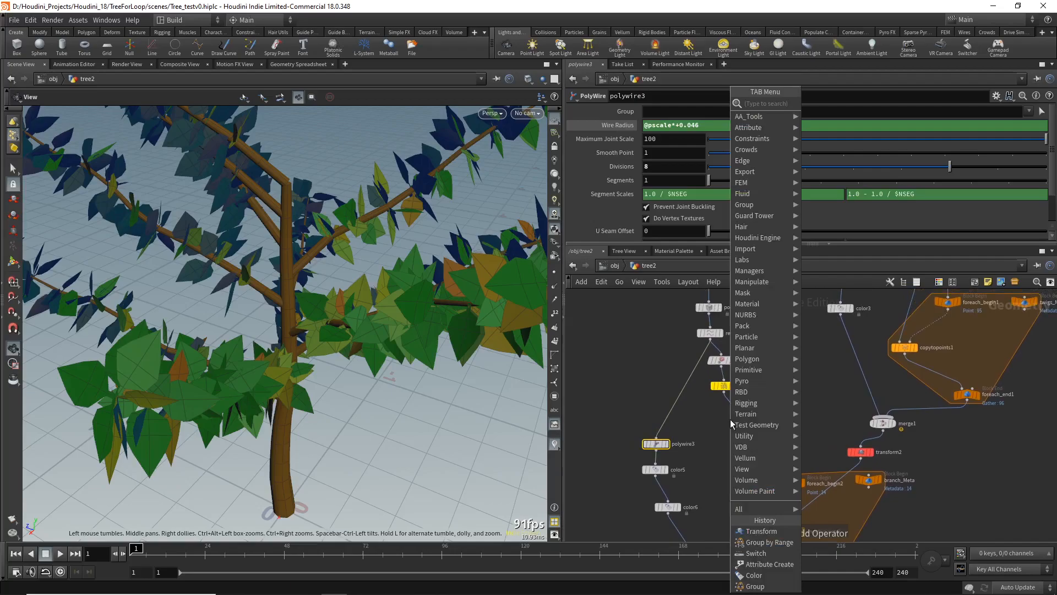
{"action": "key", "text": "Escape"}
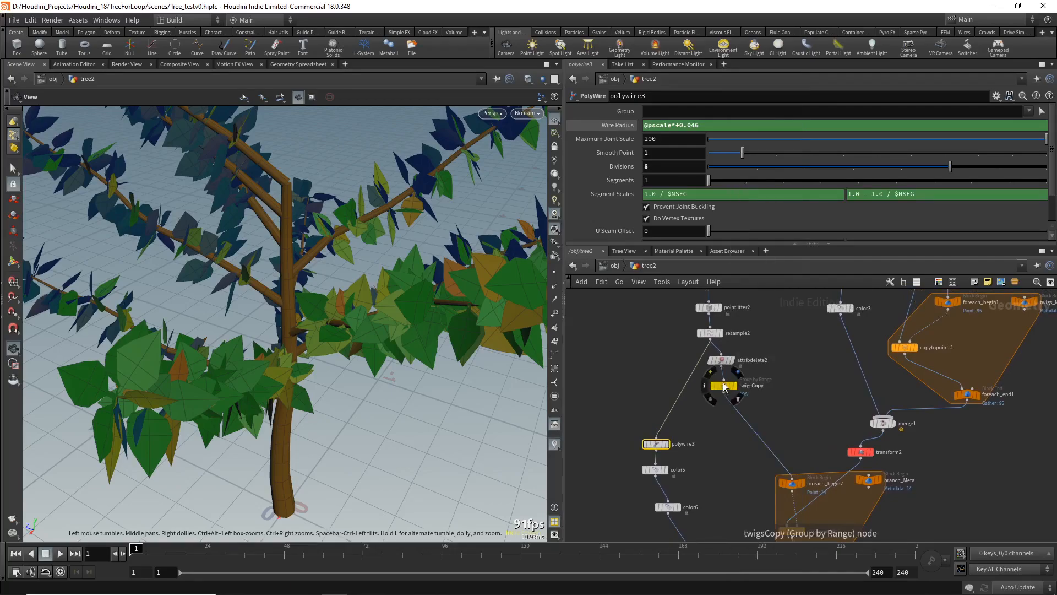
Set the End value of the twigsCopy point range to 1 to leave out the trunk's tip point
{"action": "left_click", "coordinate": [725, 386]}
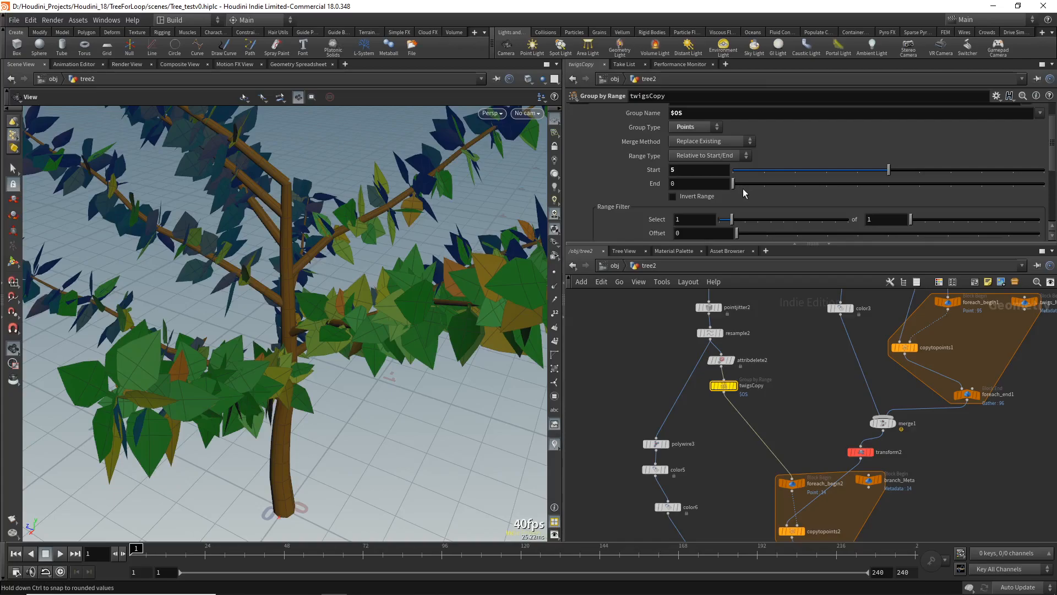
{"action": "left_click_drag", "start_coordinate": [742, 187], "coordinate": [764, 185]}
{"action": "scroll", "coordinate": [372, 219], "scroll_direction": "up", "scroll_amount": 5}
{"action": "scroll", "coordinate": [372, 220], "scroll_direction": "down", "scroll_amount": 6}
{"action": "left_click_drag", "start_coordinate": [453, 479], "coordinate": [308, 341]}
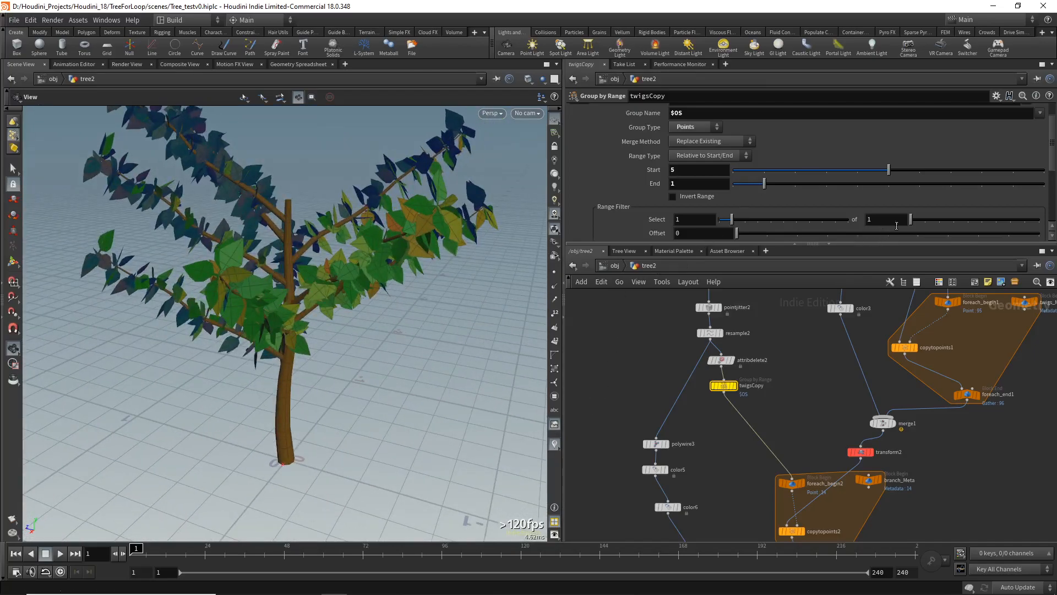
Set the twigsCopy range filter to select 1 of 2 points, trying End at 0 before restoring it to 1
{"action": "left_click_drag", "start_coordinate": [915, 220], "coordinate": [923, 220]}
{"action": "left_click_drag", "start_coordinate": [354, 324], "coordinate": [349, 394]}
{"action": "left_click_drag", "start_coordinate": [764, 183], "coordinate": [733, 183]}
{"action": "left_click_drag", "start_coordinate": [319, 330], "coordinate": [503, 180]}
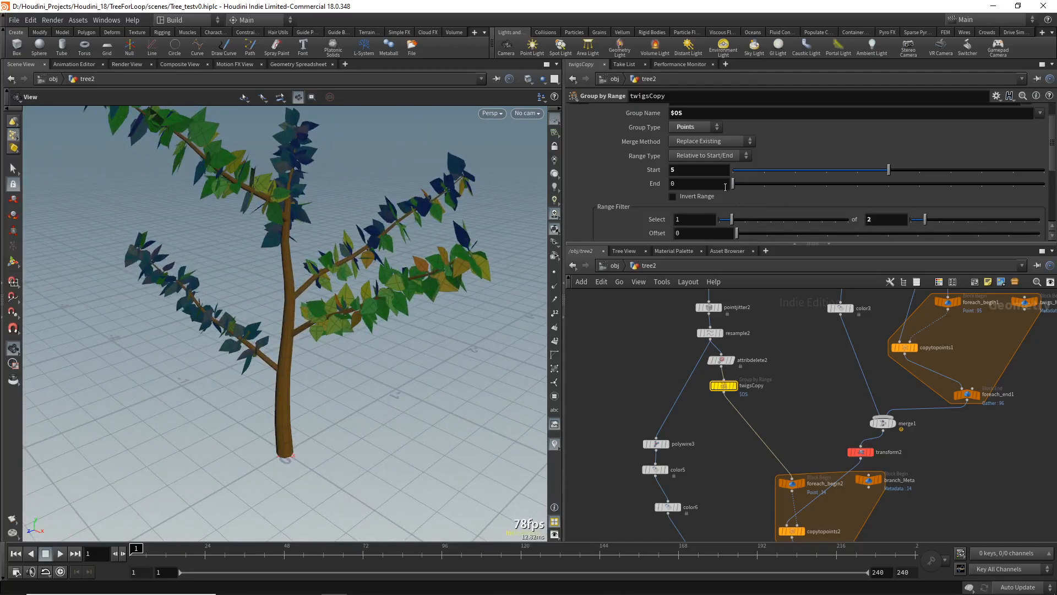
{"action": "left_click_drag", "start_coordinate": [342, 319], "coordinate": [452, 366]}
Check the branchBasePnt range settings and set the Start value of the twigsCopy point range to 3
{"action": "middle_click_drag", "start_coordinate": [635, 339], "coordinate": [623, 421]}
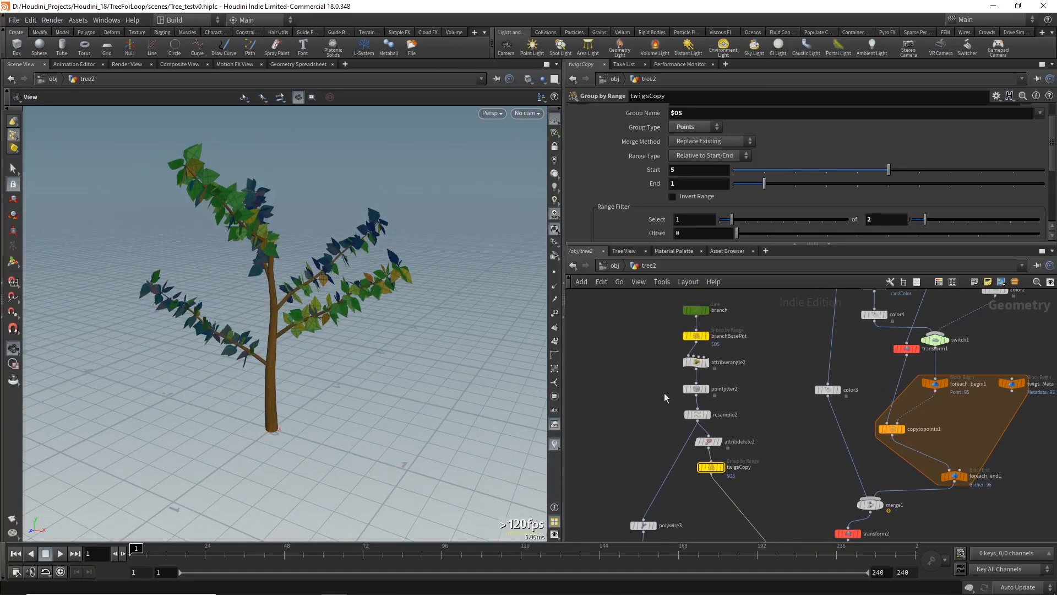
{"action": "left_click", "coordinate": [695, 337]}
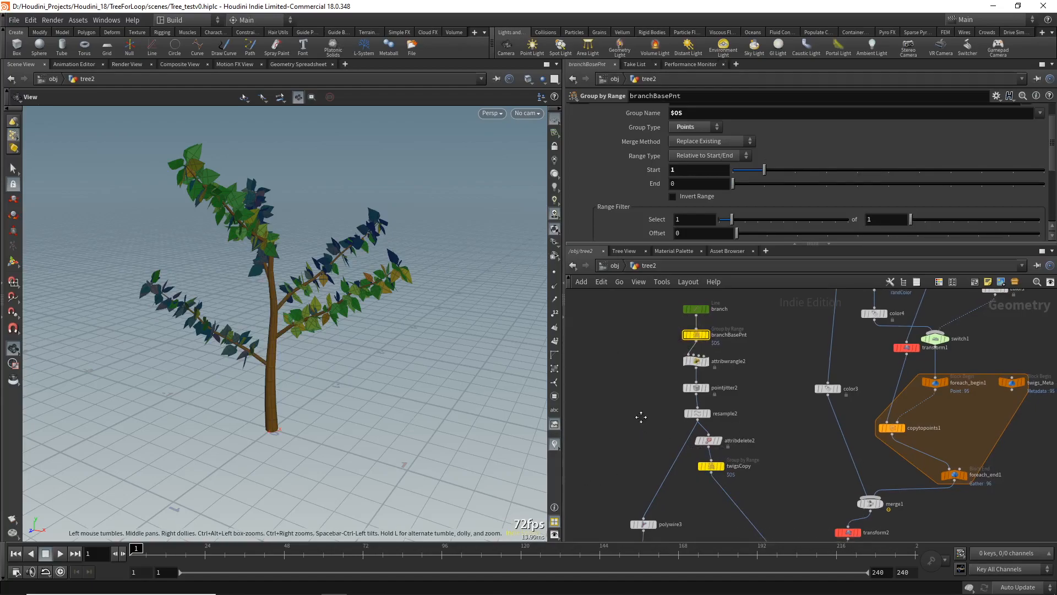
{"action": "middle_click_drag", "start_coordinate": [641, 418], "coordinate": [634, 372]}
{"action": "left_click", "coordinate": [705, 420]}
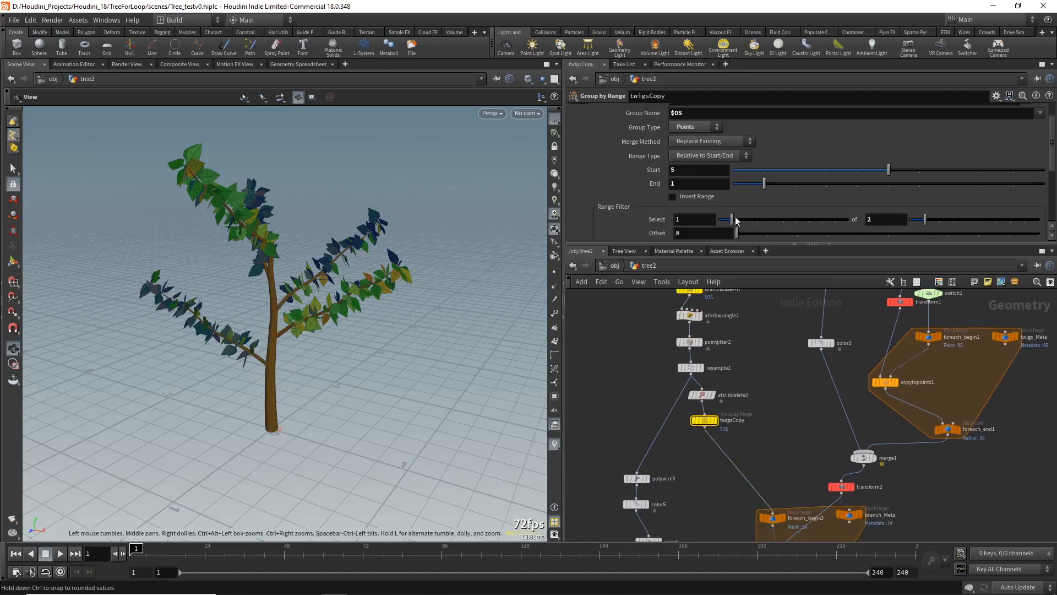
{"action": "left_click_drag", "start_coordinate": [887, 170], "coordinate": [834, 173]}
{"action": "left_click_drag", "start_coordinate": [282, 357], "coordinate": [211, 334]}
{"action": "left_click_drag", "start_coordinate": [256, 370], "coordinate": [336, 388]}
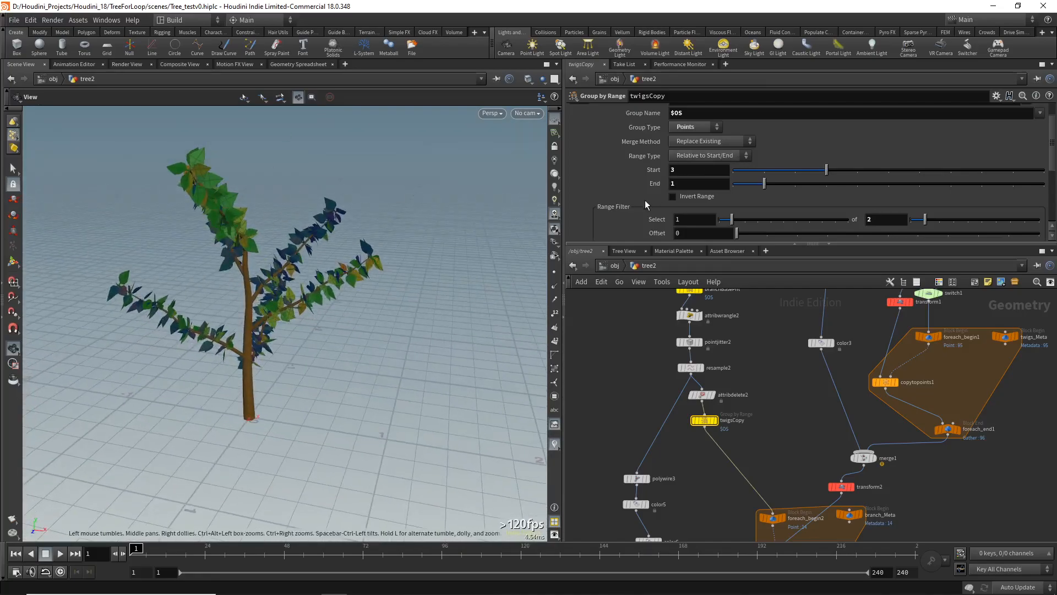
{"action": "scroll", "coordinate": [689, 458], "scroll_direction": "down", "scroll_amount": 3}
{"action": "middle_click_drag", "start_coordinate": [690, 457], "coordinate": [701, 322]}
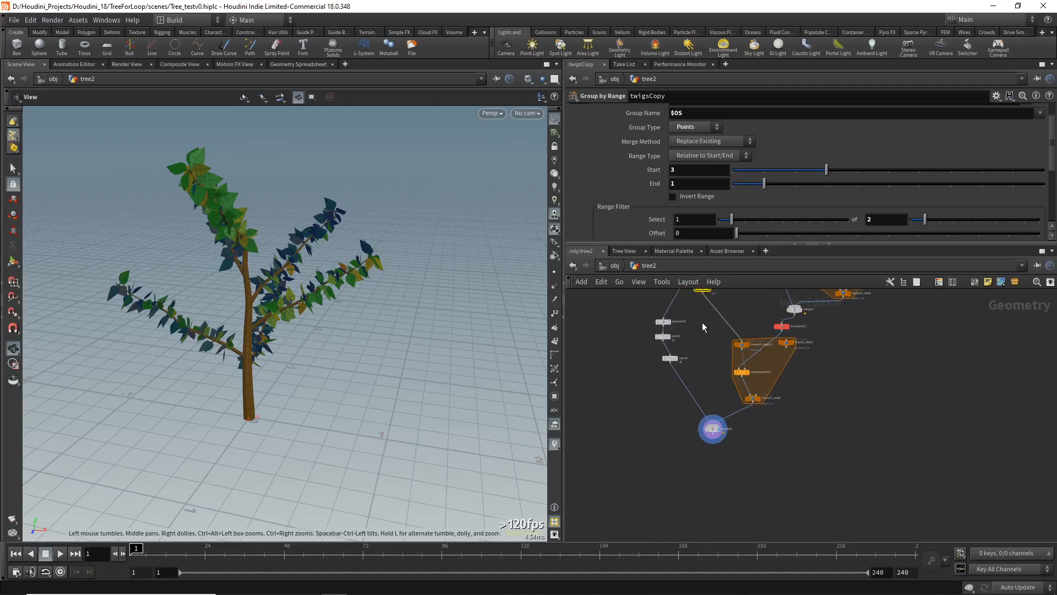
{"action": "left_click_drag", "start_coordinate": [319, 338], "coordinate": [364, 298]}
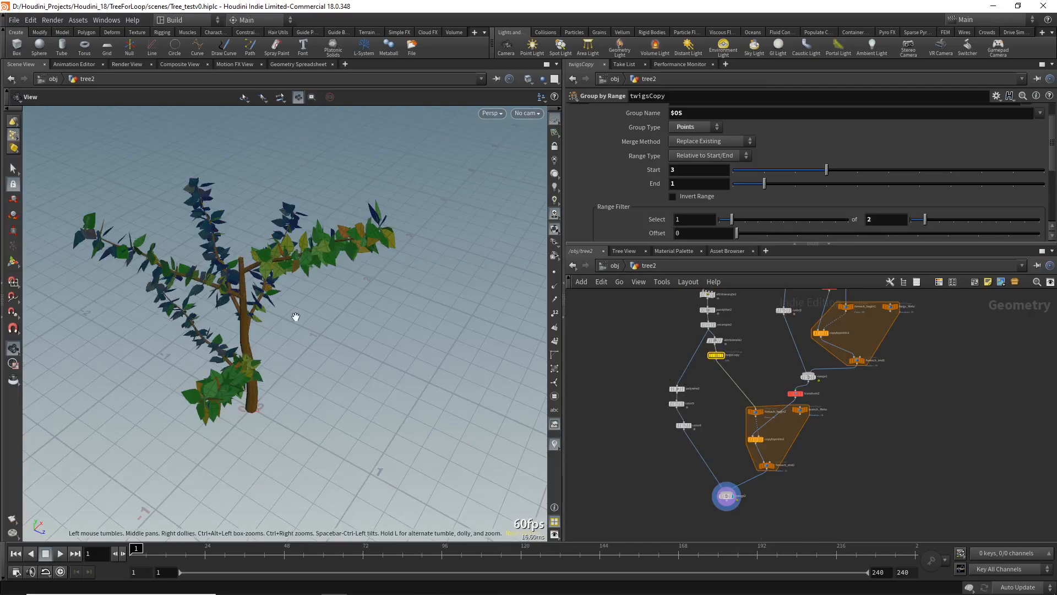
{"action": "left_click_drag", "start_coordinate": [295, 314], "coordinate": [338, 281]}
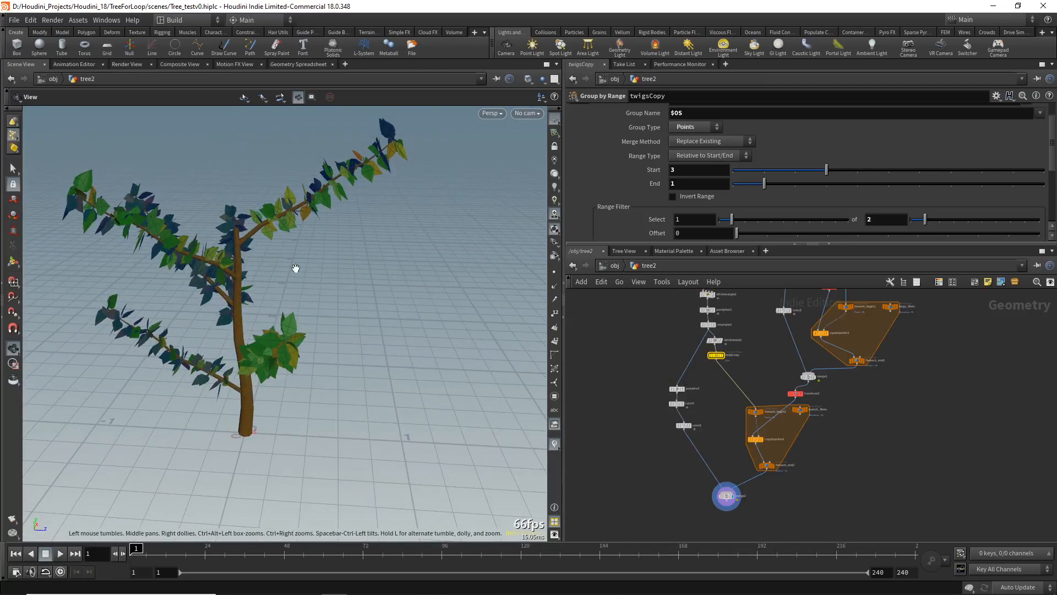
{"action": "middle_click_drag", "start_coordinate": [716, 403], "coordinate": [694, 464]}
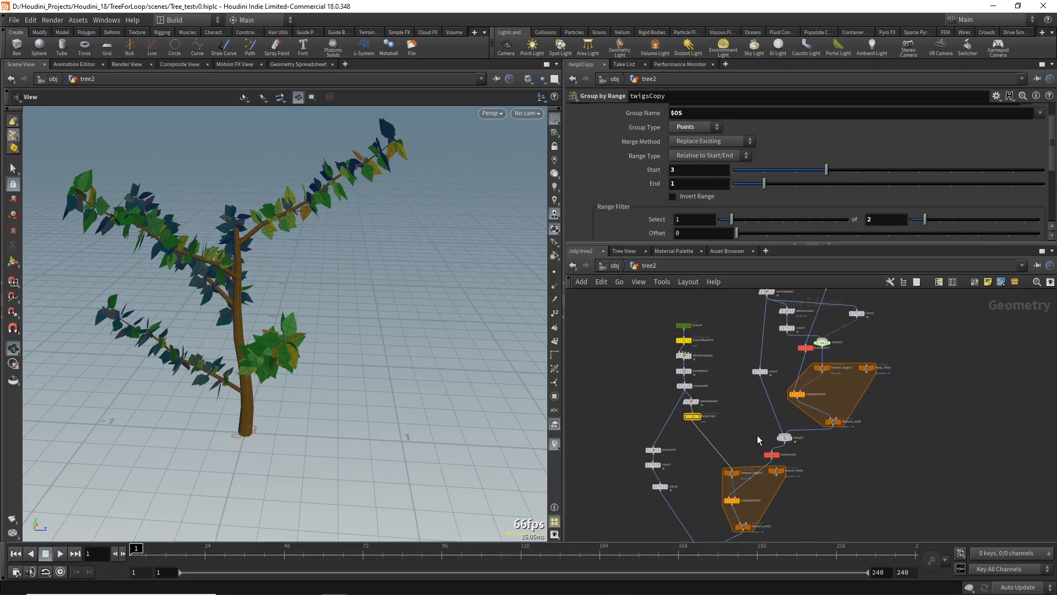
{"action": "scroll", "coordinate": [773, 457], "scroll_direction": "up", "scroll_amount": 3}
{"action": "left_click", "coordinate": [771, 454]}
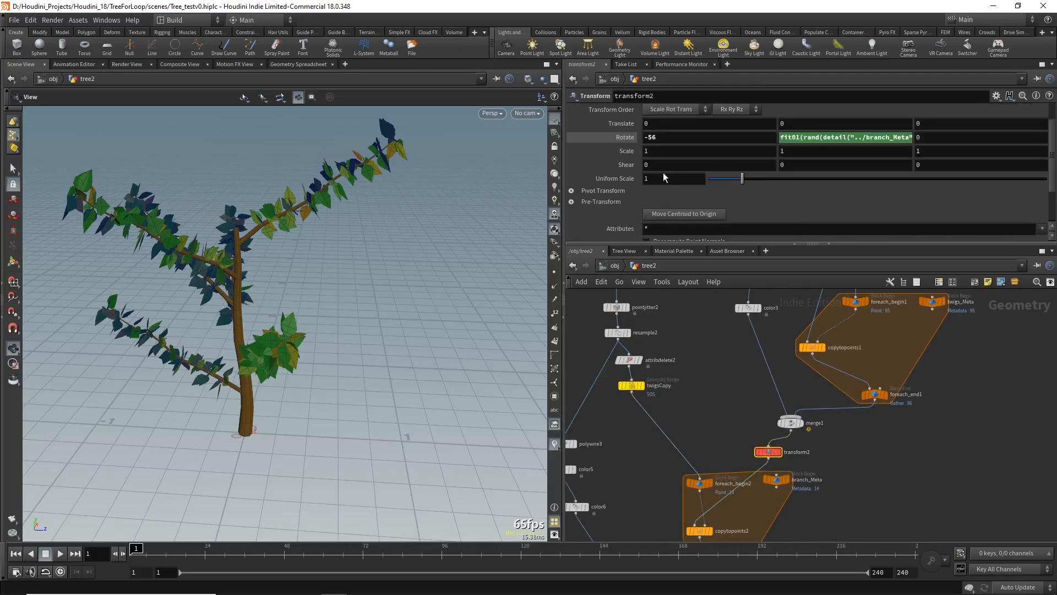
{"action": "mouse_move", "coordinate": [792, 134]}
{"action": "middle_mouse_down"}
{"action": "mouse_move", "coordinate": [811, 130]}
{"action": "mouse_move", "coordinate": [793, 132]}
{"action": "middle_mouse_up"}
{"action": "key", "text": "ctrl+z"}
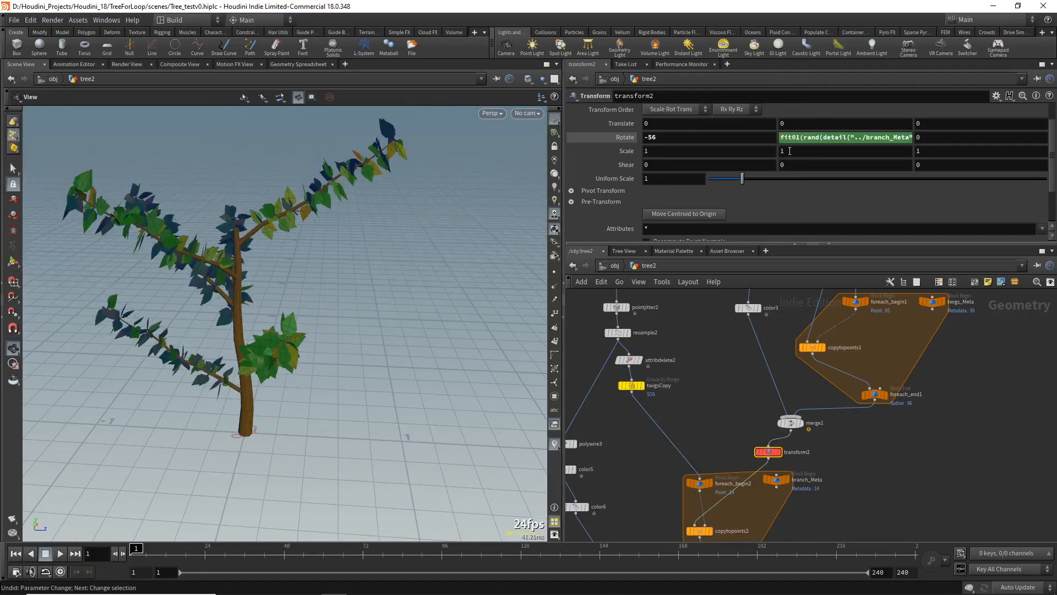
Examine the node chain from the twig line down to the copytopoints2 settings
{"action": "scroll", "coordinate": [755, 347], "scroll_direction": "down", "scroll_amount": 3}
{"action": "middle_click_drag", "start_coordinate": [736, 363], "coordinate": [713, 462]}
{"action": "middle_click_drag", "start_coordinate": [701, 381], "coordinate": [688, 488]}
{"action": "middle_click_drag", "start_coordinate": [659, 362], "coordinate": [654, 419]}
{"action": "scroll", "coordinate": [715, 359], "scroll_direction": "up", "scroll_amount": 2}
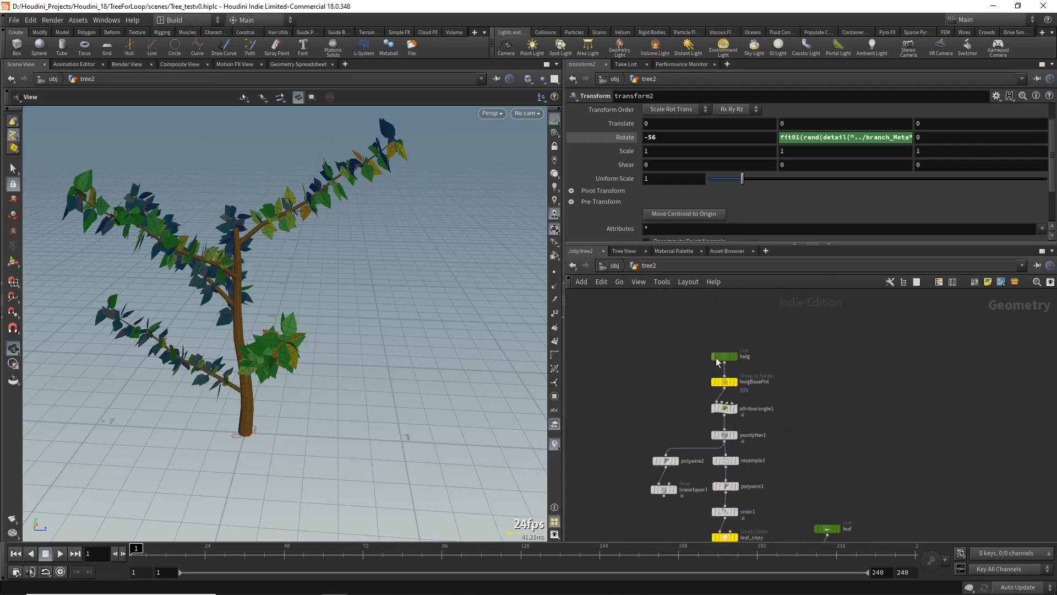
{"action": "left_click", "coordinate": [727, 360]}
{"action": "scroll", "coordinate": [649, 395], "scroll_direction": "down", "scroll_amount": 4}
{"action": "middle_click_drag", "start_coordinate": [652, 474], "coordinate": [652, 351]}
{"action": "scroll", "coordinate": [672, 483], "scroll_direction": "up", "scroll_amount": 2}
{"action": "left_click", "coordinate": [652, 499]}
{"action": "scroll", "coordinate": [693, 236], "scroll_direction": "down", "scroll_amount": 2}
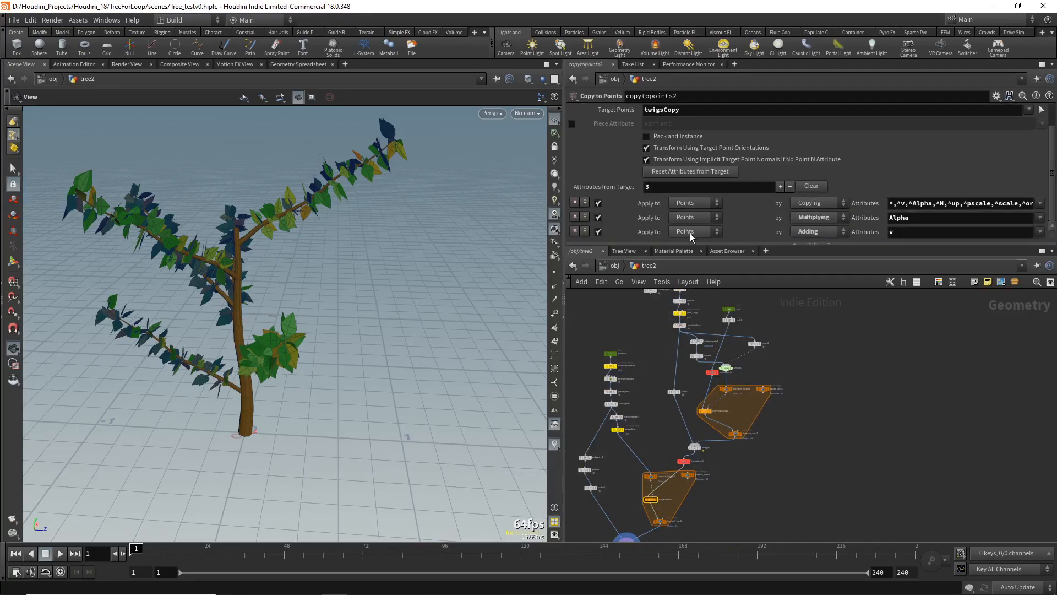
{"action": "scroll", "coordinate": [684, 467], "scroll_direction": "up", "scroll_amount": 2}
Reuse transform2's Y rotation expression, fit01(rand(detail("../branch_Meta", "iteration", 0)*+204),0,360), as its Uniform Scale
{"action": "left_click", "coordinate": [684, 460]}
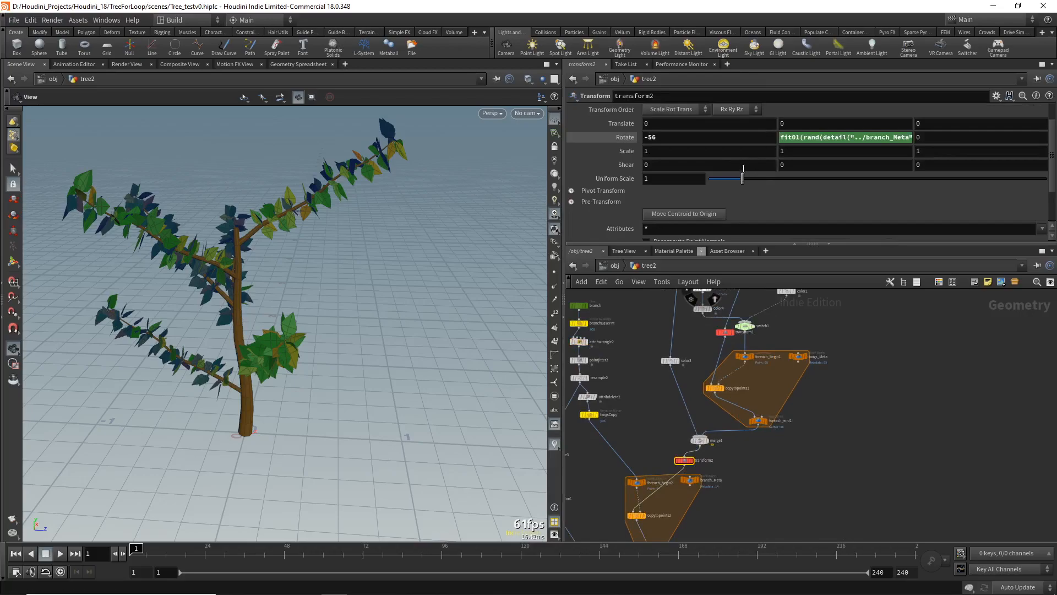
{"action": "left_click_drag", "start_coordinate": [743, 179], "coordinate": [748, 181]}
{"action": "left_click", "coordinate": [851, 136]}
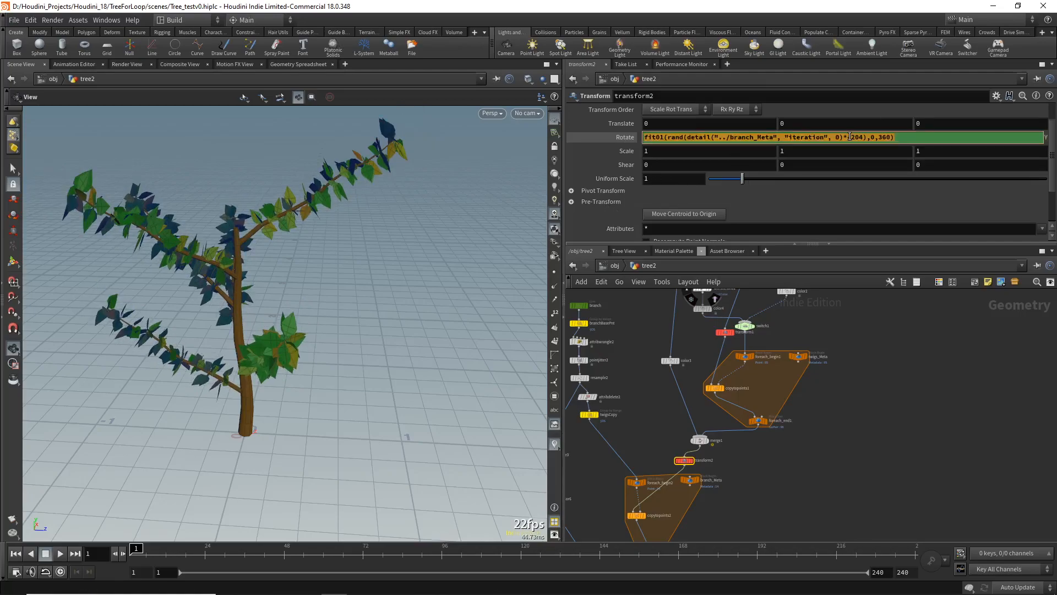
{"action": "key", "text": "Return"}
{"action": "left_click", "coordinate": [675, 179]}
{"action": "type", "text": "fit01(rand(detail(\"../branch_Meta\", \"iteration\", 0)*+204),0,360)"}
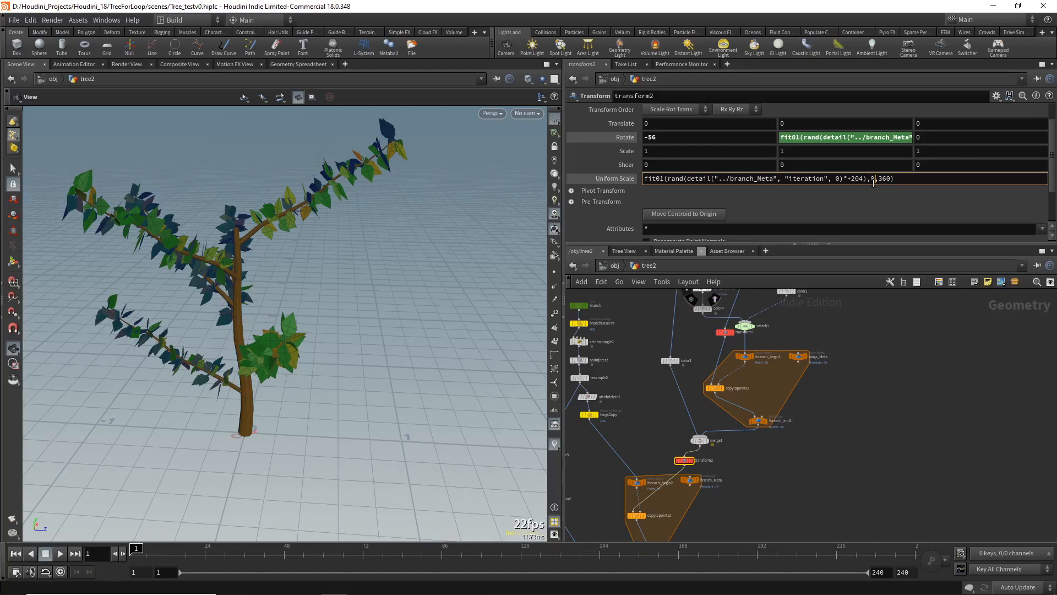
Set the output range in transform2's Uniform Scale expression to .7 and 1.3, and check the branches from several angles
{"action": "key", "text": "BackSpace"}
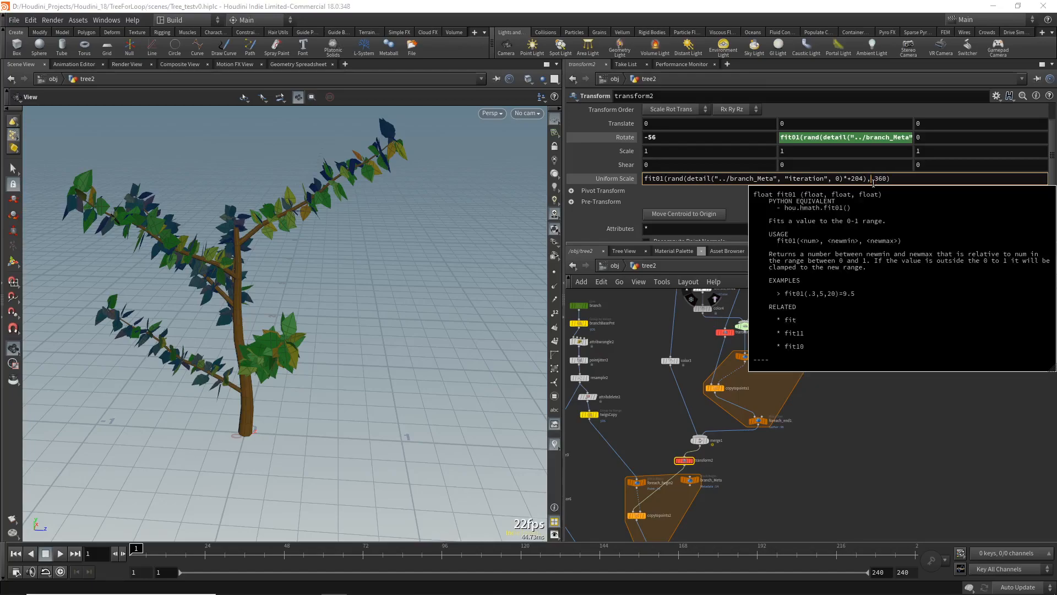
{"action": "type", "text": ".7"}
{"action": "key", "text": "Right"}
{"action": "key", "text": "Right"}
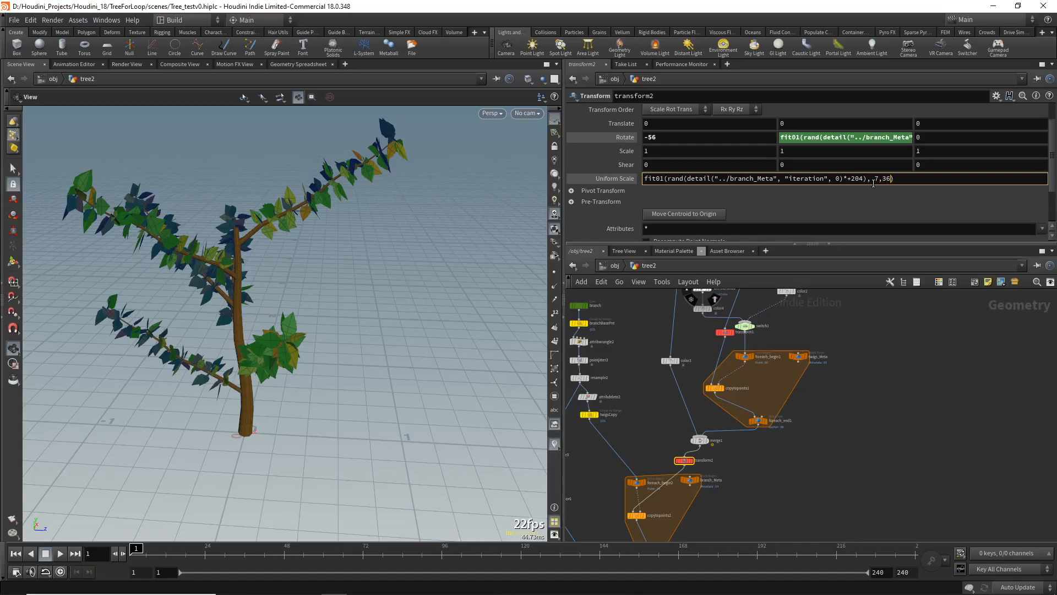
{"action": "key", "text": "BackSpace"}
{"action": "key", "text": "BackSpace"}
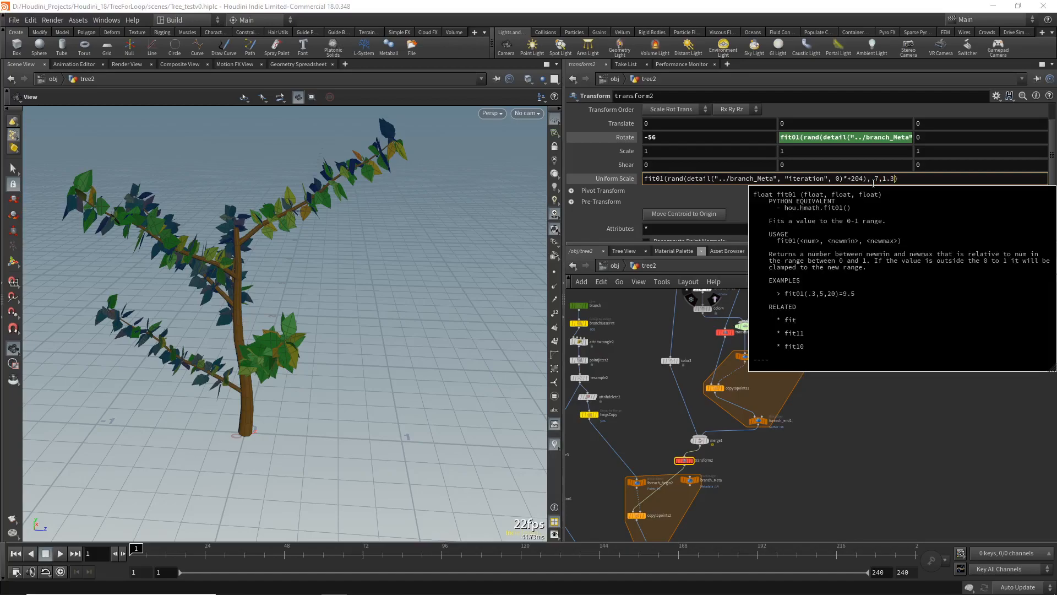
{"action": "key", "text": "Return"}
{"action": "left_click_drag", "start_coordinate": [175, 399], "coordinate": [203, 378]}
{"action": "right_click_drag", "start_coordinate": [147, 237], "coordinate": [207, 316]}
{"action": "right_click_drag", "start_coordinate": [286, 361], "coordinate": [250, 231]}
{"action": "left_click_drag", "start_coordinate": [259, 286], "coordinate": [308, 297]}
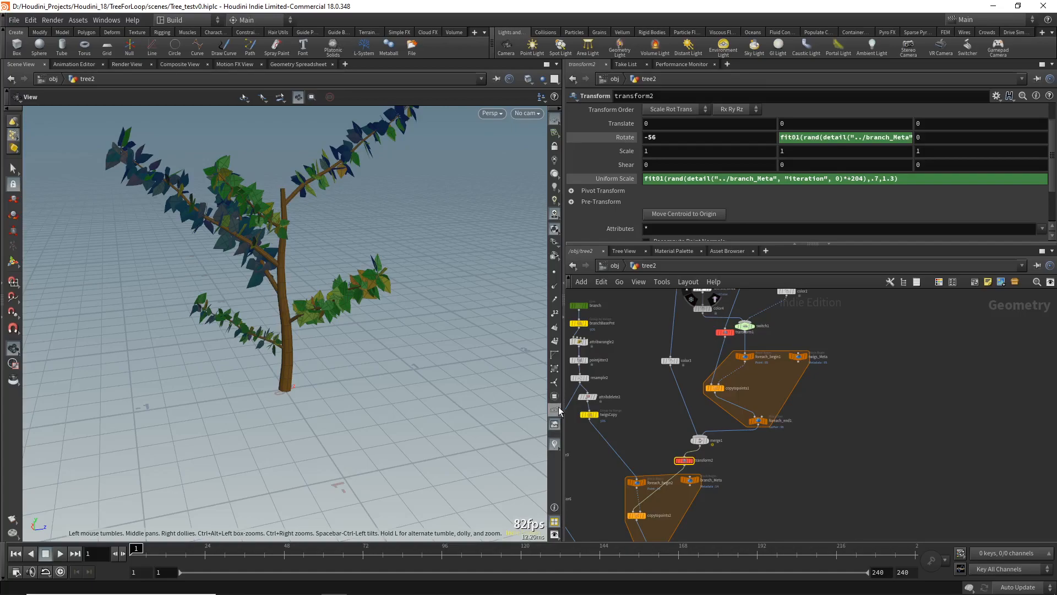
Duplicate the whole trunk node chain from the branch line through twigsCopy, polywire3, color5 and color6
{"action": "scroll", "coordinate": [664, 434], "scroll_direction": "up", "scroll_amount": 1}
{"action": "middle_click_drag", "start_coordinate": [635, 518], "coordinate": [695, 378]}
{"action": "scroll", "coordinate": [649, 431], "scroll_direction": "down", "scroll_amount": 1}
{"action": "middle_click_drag", "start_coordinate": [696, 454], "coordinate": [776, 498]}
{"action": "scroll", "coordinate": [636, 383], "scroll_direction": "down", "scroll_amount": 2}
{"action": "middle_click_drag", "start_coordinate": [636, 380], "coordinate": [663, 465]}
{"action": "scroll", "coordinate": [672, 369], "scroll_direction": "up", "scroll_amount": 2}
{"action": "left_click_drag", "start_coordinate": [672, 349], "coordinate": [710, 530]}
{"action": "middle_click_drag", "start_coordinate": [715, 477], "coordinate": [720, 424]}
{"action": "scroll", "coordinate": [720, 424], "scroll_direction": "down", "scroll_amount": 2}
{"action": "left_click_drag", "start_coordinate": [713, 383], "coordinate": [743, 491], "text": "shift"}
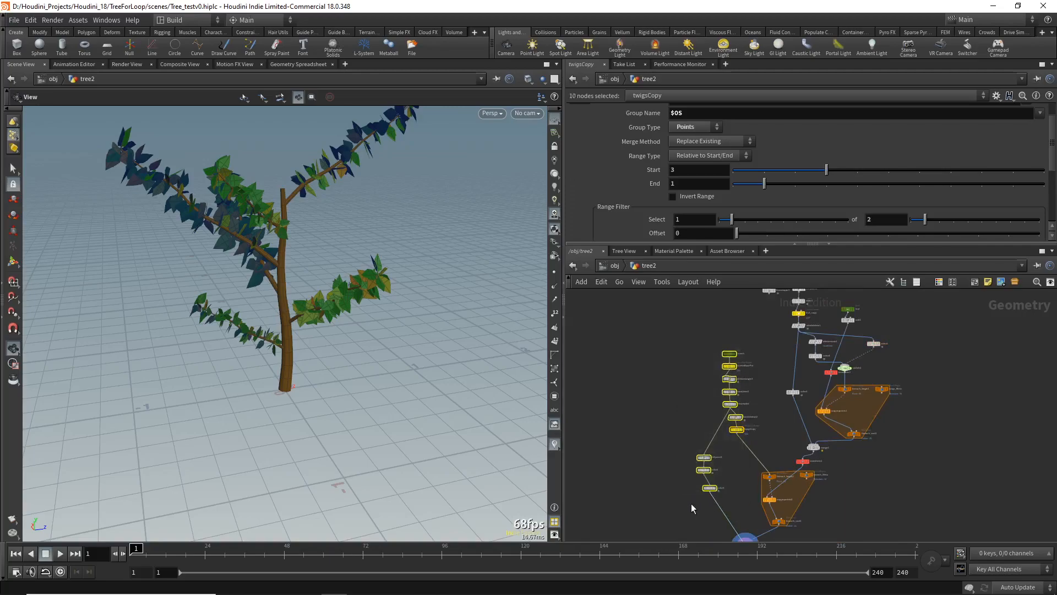
{"action": "middle_click_drag", "start_coordinate": [694, 503], "coordinate": [763, 405]}
{"action": "key", "text": "ctrl+c"}
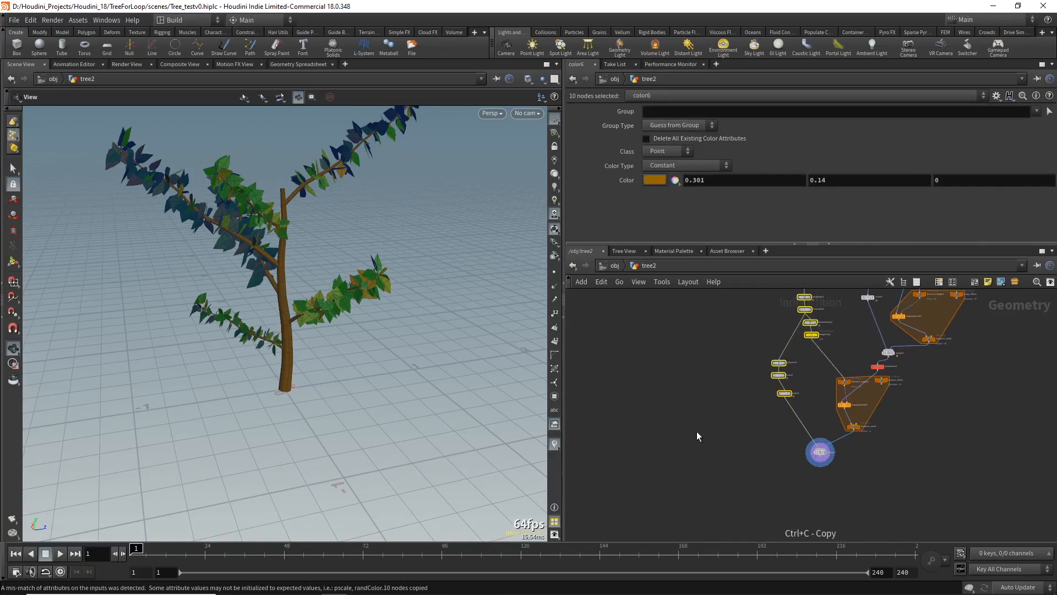
{"action": "key", "text": "ctrl+v"}
Rename the duplicated branchBasePnt1 group node as trunkBasePnt
{"action": "scroll", "coordinate": [722, 444], "scroll_direction": "up", "scroll_amount": 3}
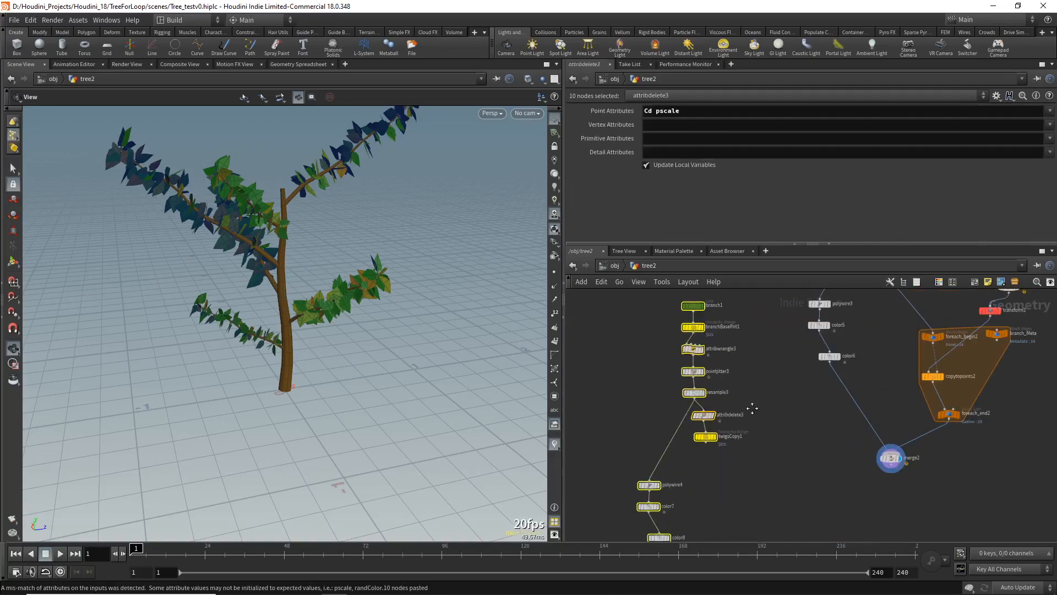
{"action": "scroll", "coordinate": [738, 406], "scroll_direction": "up", "scroll_amount": 3}
{"action": "double_click", "coordinate": [727, 381]}
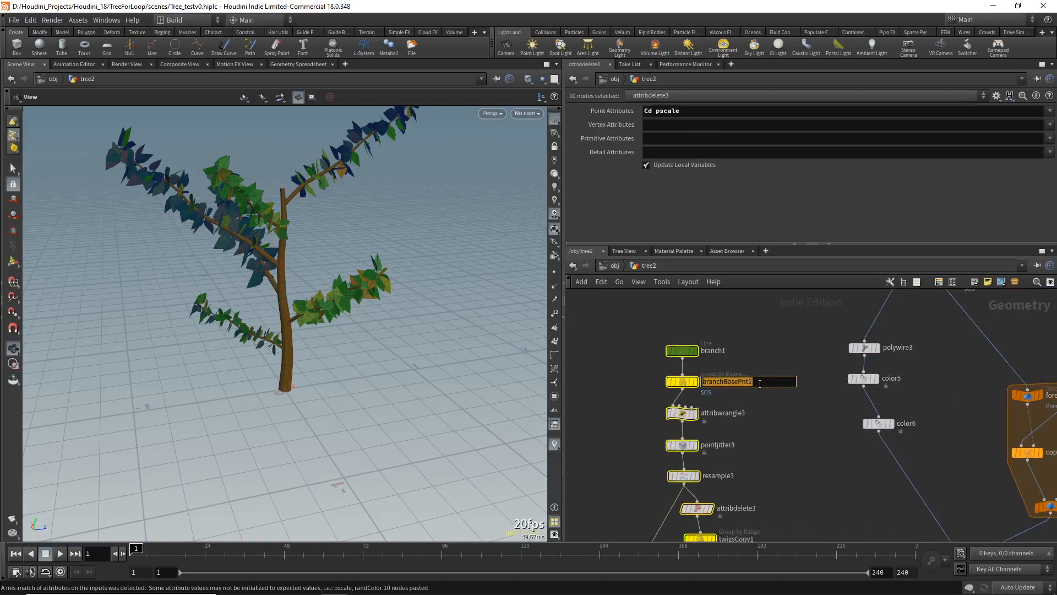
{"action": "type", "text": "tru"}
{"action": "type", "text": "nkBasePnt"}
{"action": "key", "text": "Return"}
Check the original pointjitter2's group and set the Group of the duplicated pointjitter3 to trunkBasePnt
{"action": "scroll", "coordinate": [767, 379], "scroll_direction": "down", "scroll_amount": 2}
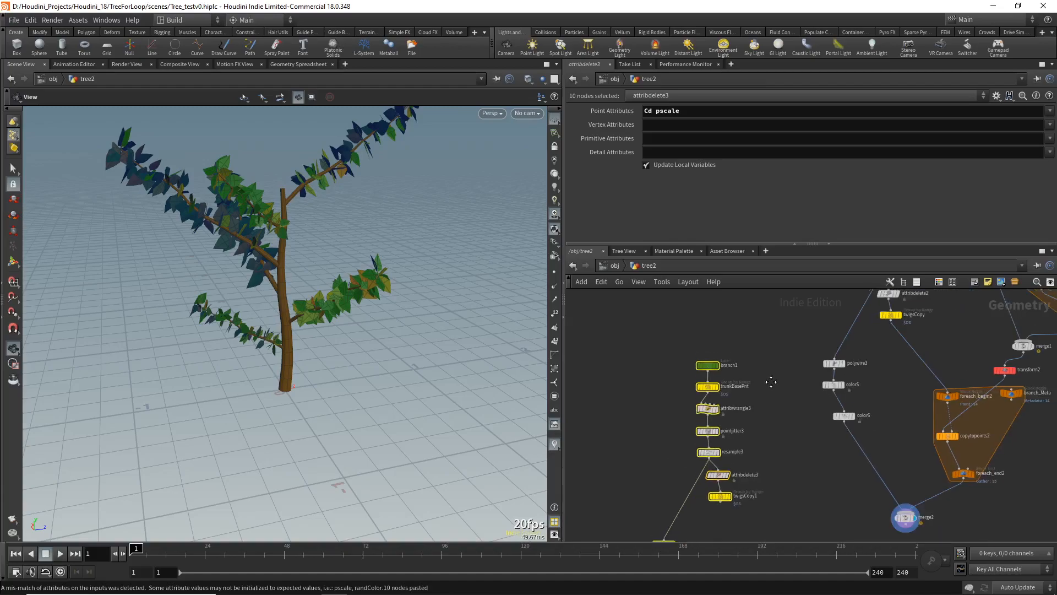
{"action": "middle_click_drag", "start_coordinate": [771, 378], "coordinate": [686, 450]}
{"action": "middle_click_drag", "start_coordinate": [722, 373], "coordinate": [689, 462]}
{"action": "scroll", "coordinate": [717, 388], "scroll_direction": "up", "scroll_amount": 2}
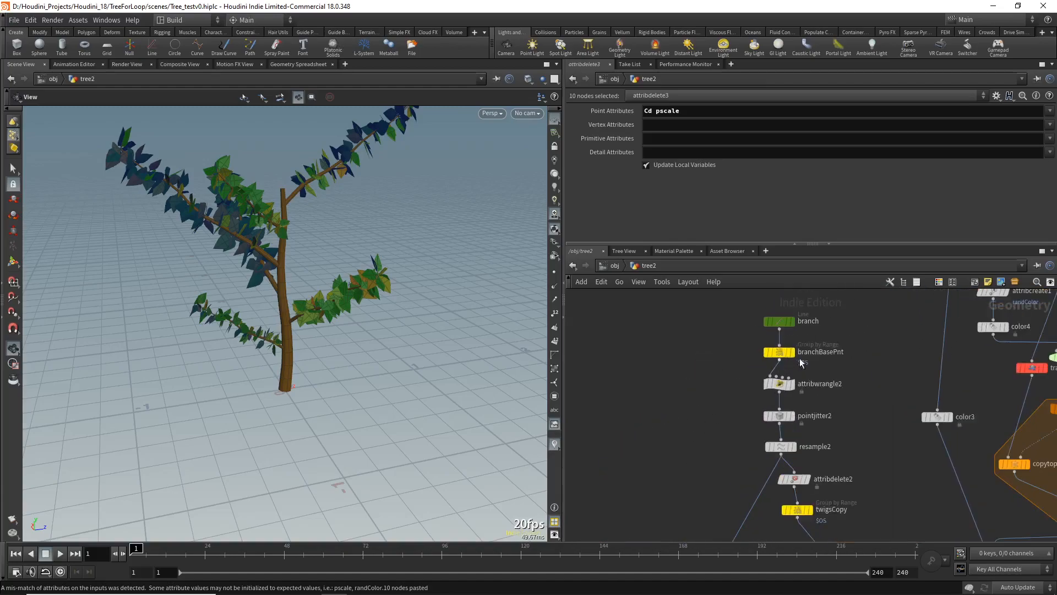
{"action": "left_click", "coordinate": [779, 416]}
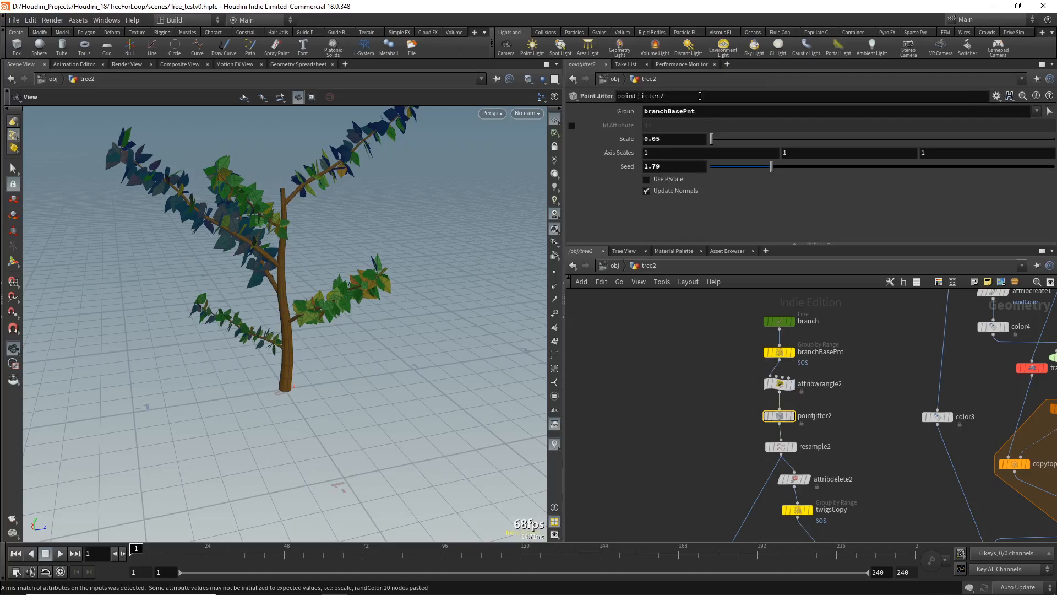
{"action": "scroll", "coordinate": [694, 427], "scroll_direction": "down", "scroll_amount": 3}
{"action": "middle_click_drag", "start_coordinate": [649, 501], "coordinate": [738, 356]}
{"action": "scroll", "coordinate": [703, 414], "scroll_direction": "up", "scroll_amount": 2}
{"action": "left_click", "coordinate": [683, 430]}
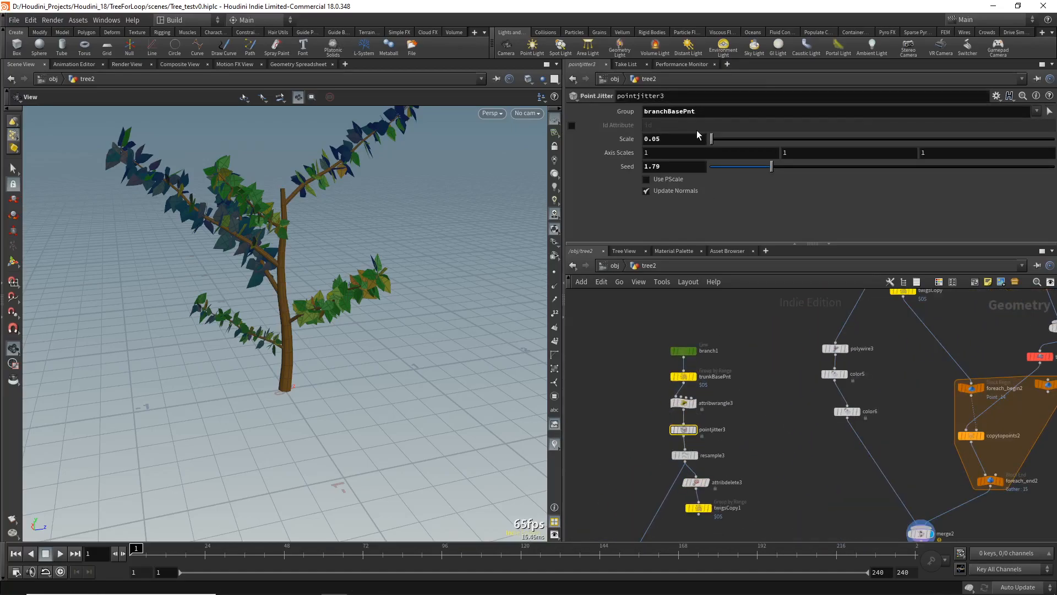
{"action": "double_click", "coordinate": [717, 111]}
{"action": "key", "text": "BackSpace"}
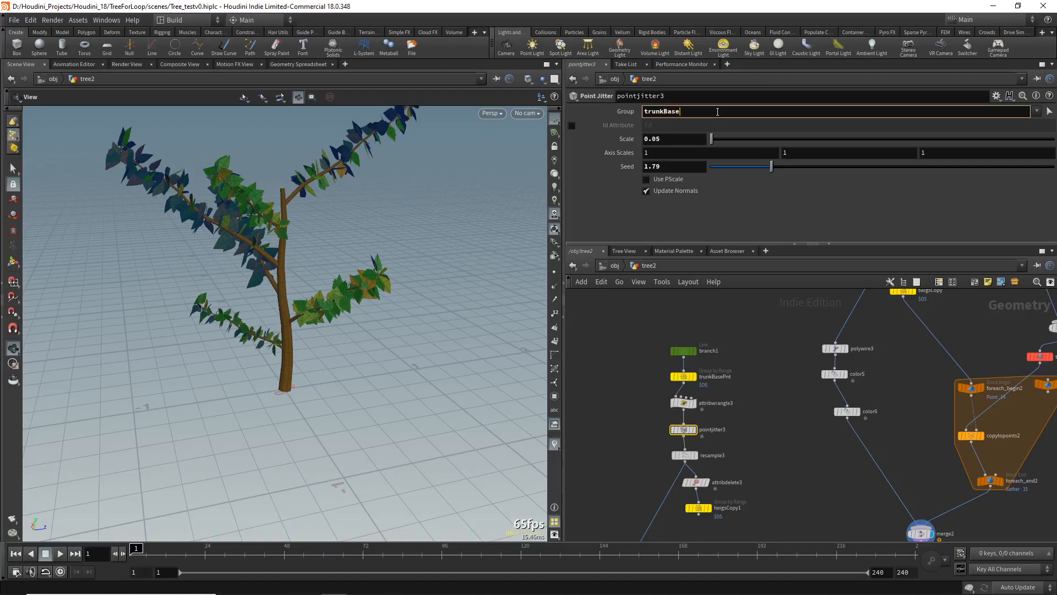
{"action": "key", "text": "Return"}
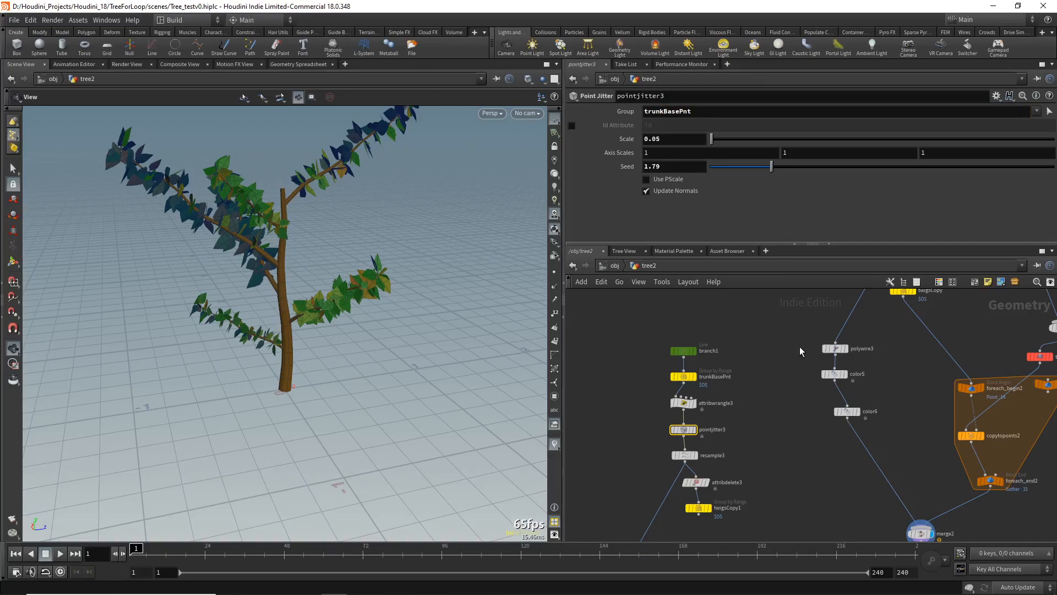
Rename the duplicated twigsCopy1 group node as branchCopy
{"action": "scroll", "coordinate": [738, 452], "scroll_direction": "down", "scroll_amount": 3}
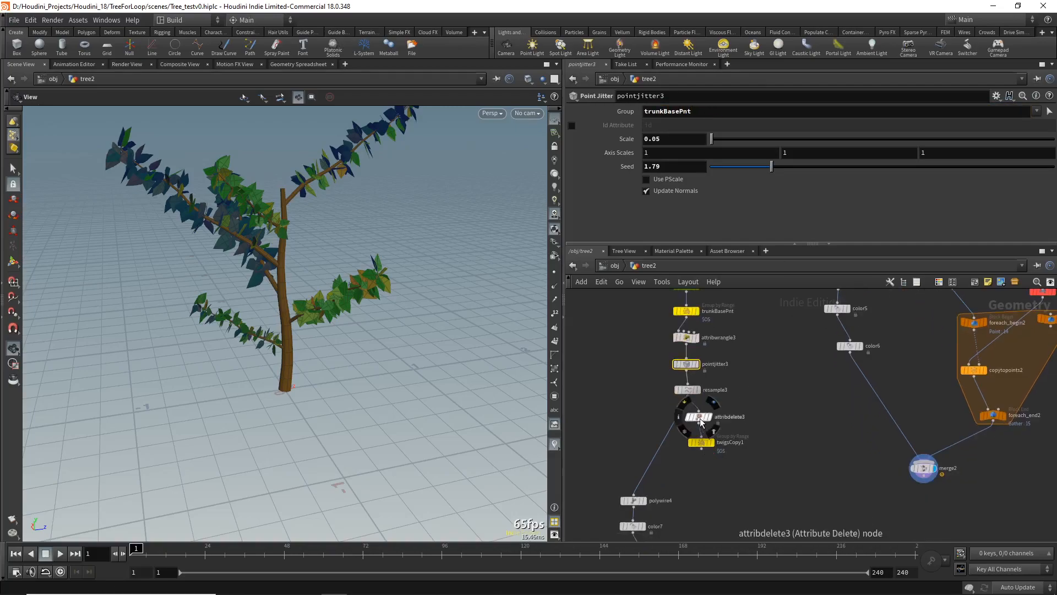
{"action": "left_click", "coordinate": [701, 442]}
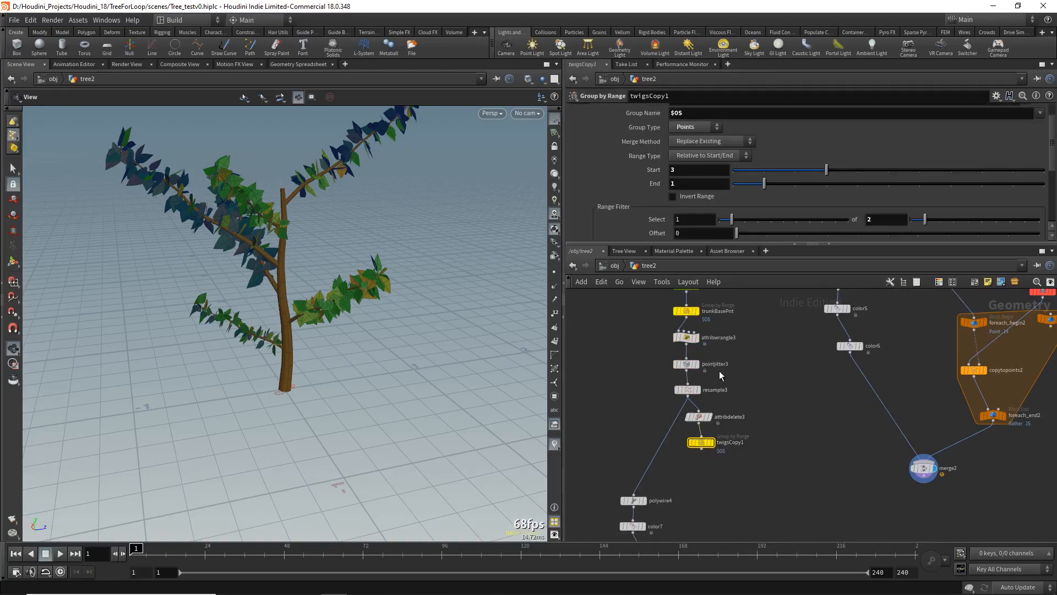
{"action": "double_click", "coordinate": [740, 442]}
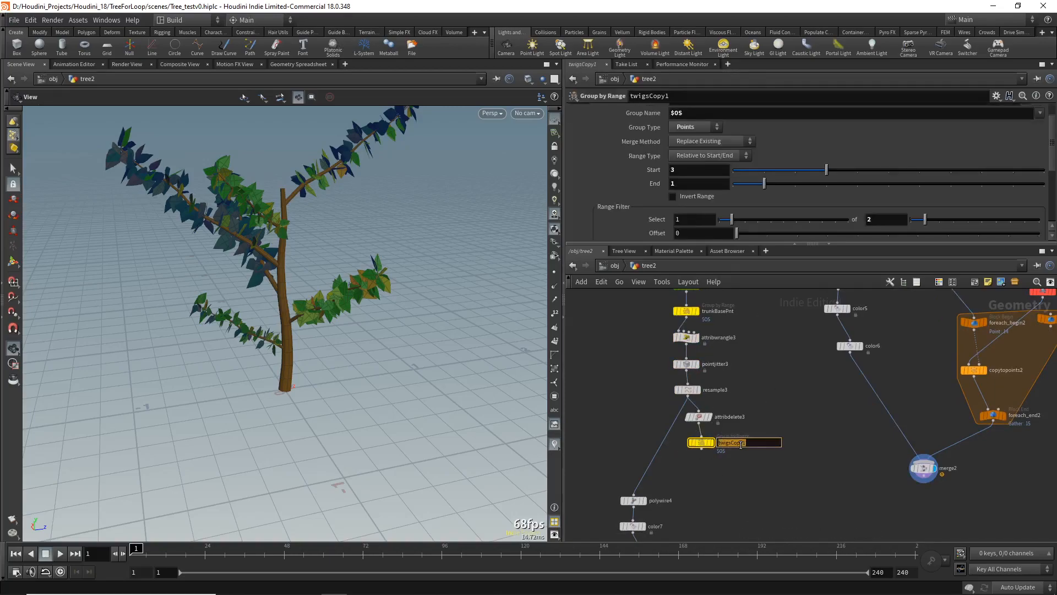
{"action": "type", "text": "b"}
{"action": "key", "text": "Return"}
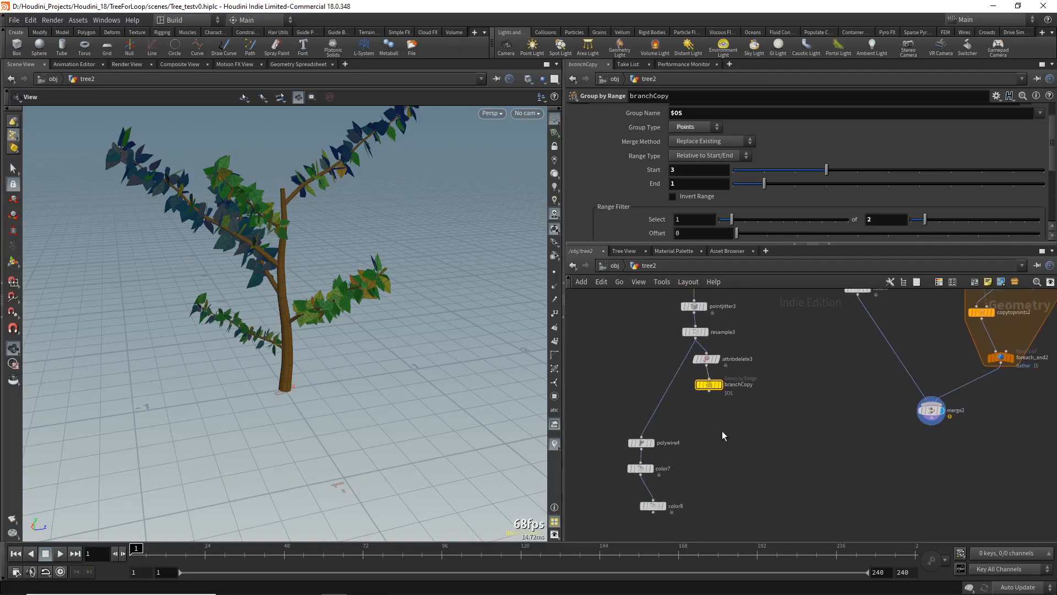
Display the duplicated chain's polywire4 result in the viewport, followed by its final color8 result
{"action": "left_click", "coordinate": [639, 442]}
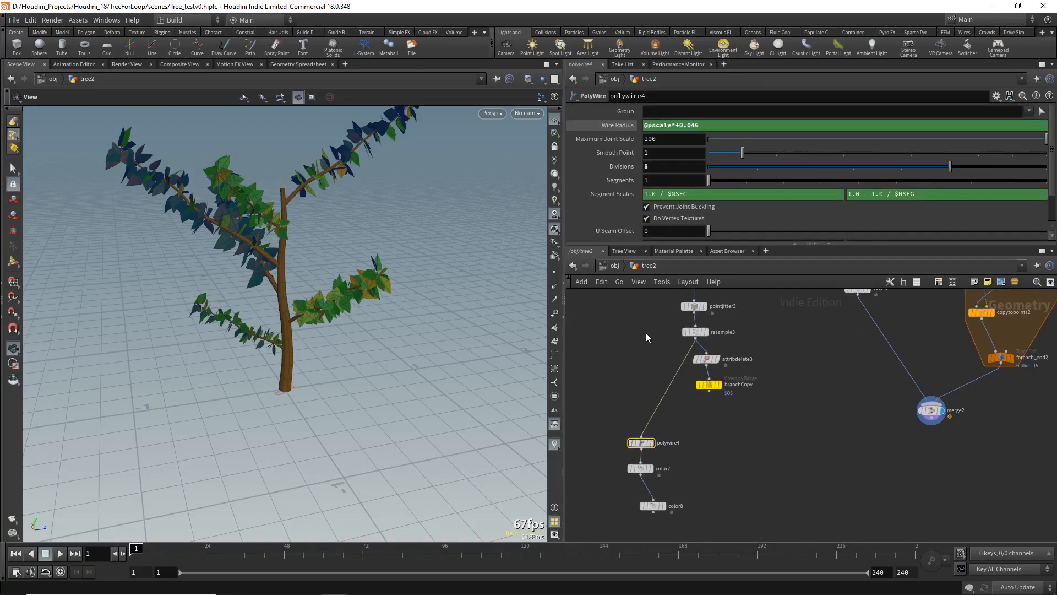
{"action": "middle_click_drag", "start_coordinate": [641, 360], "coordinate": [637, 415]}
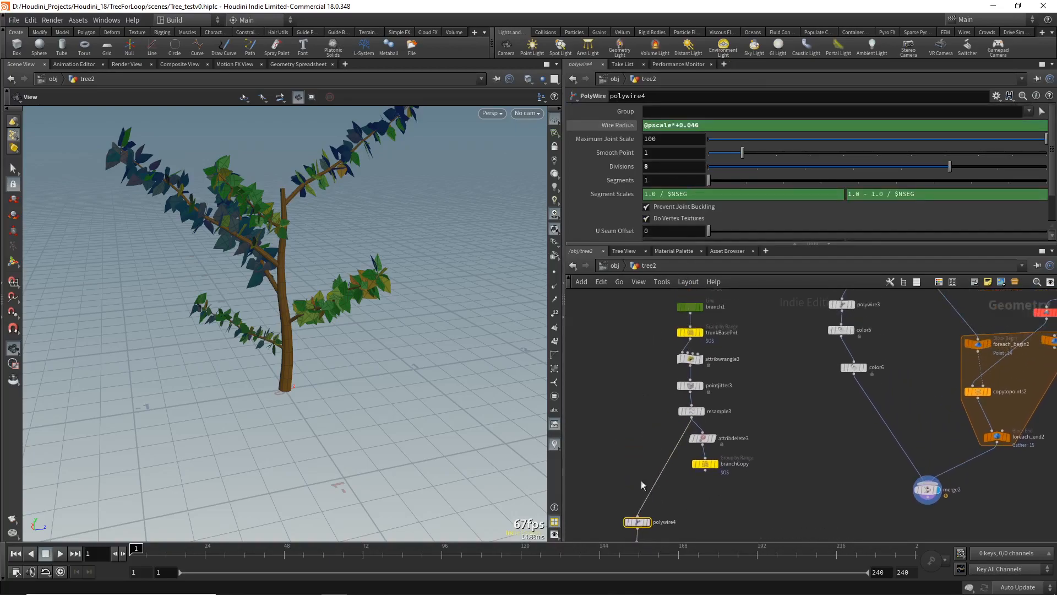
{"action": "middle_click_drag", "start_coordinate": [642, 519], "coordinate": [642, 434]}
{"action": "left_click", "coordinate": [650, 437]}
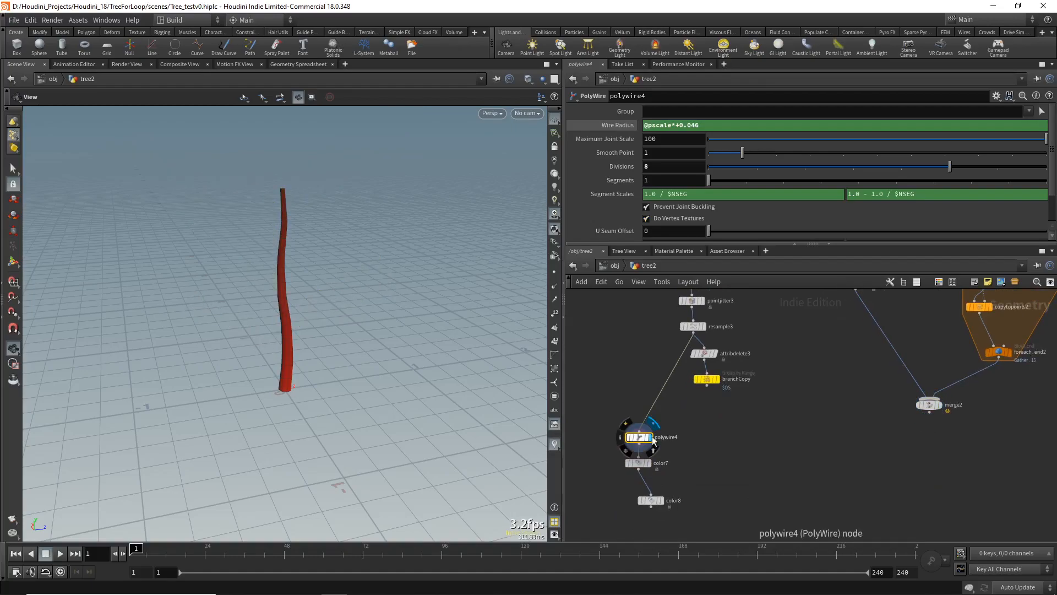
{"action": "scroll", "coordinate": [315, 327], "scroll_direction": "up", "scroll_amount": 2}
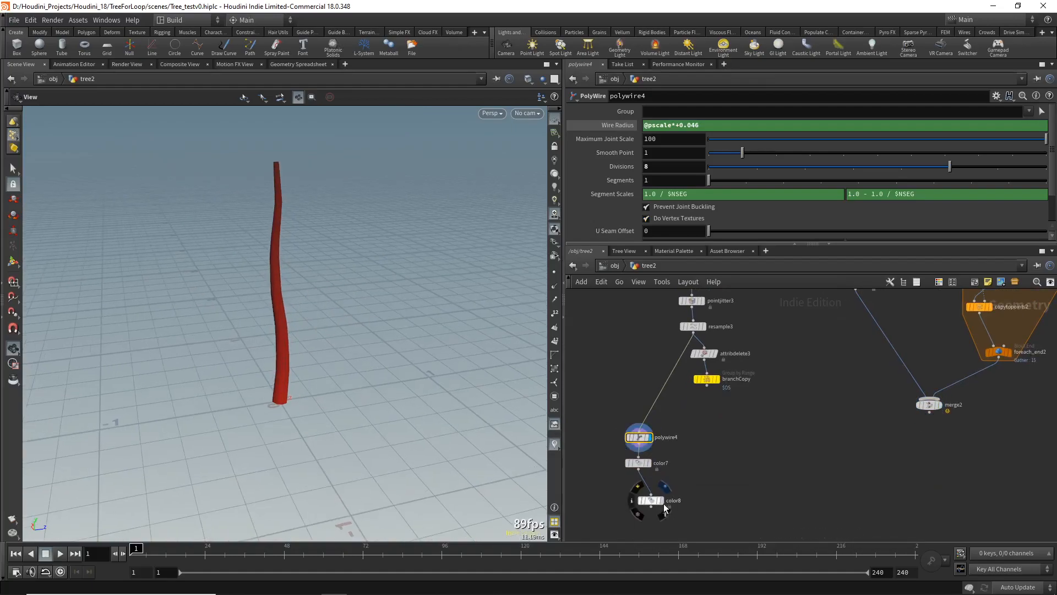
{"action": "left_click", "coordinate": [662, 500]}
{"action": "scroll", "coordinate": [278, 288], "scroll_direction": "up", "scroll_amount": 1}
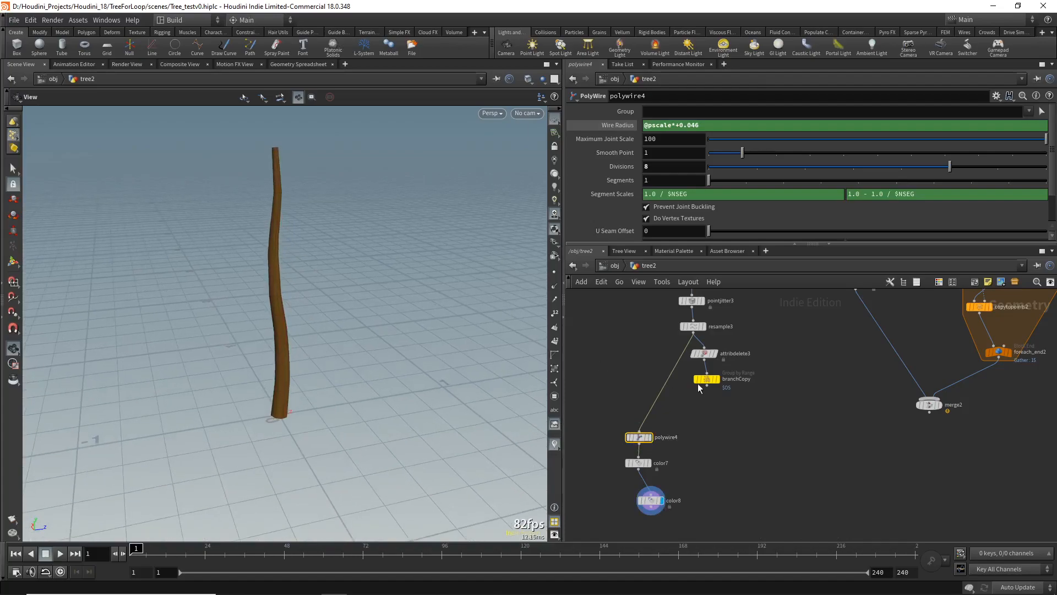
Reshape the new trunk by setting pointjitter3's Seed to 1.89
{"action": "middle_click_drag", "start_coordinate": [666, 351], "coordinate": [657, 402]}
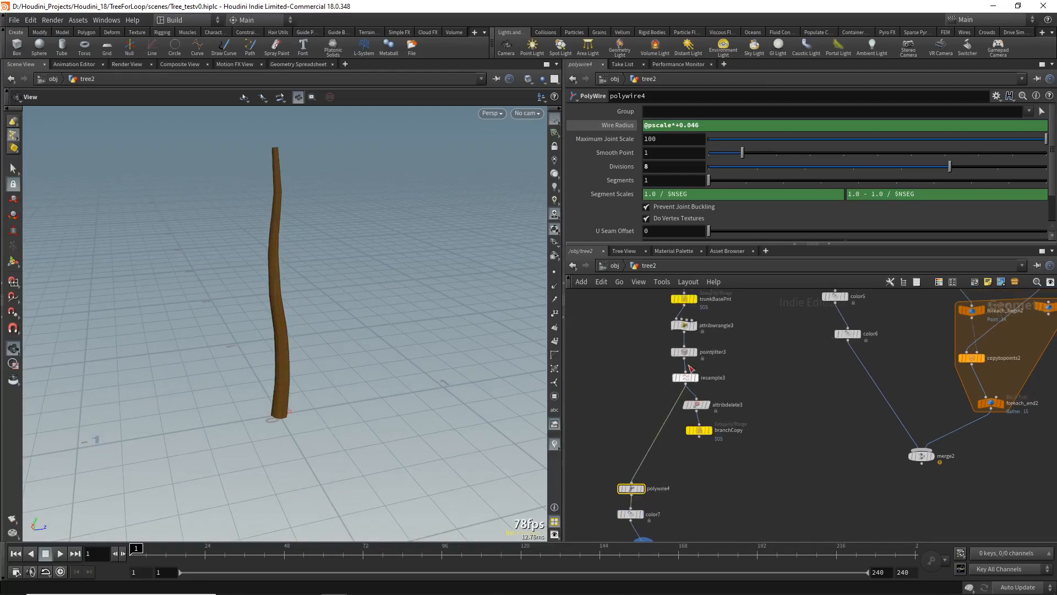
{"action": "left_click", "coordinate": [687, 358]}
{"action": "left_click_drag", "start_coordinate": [767, 167], "coordinate": [776, 172]}
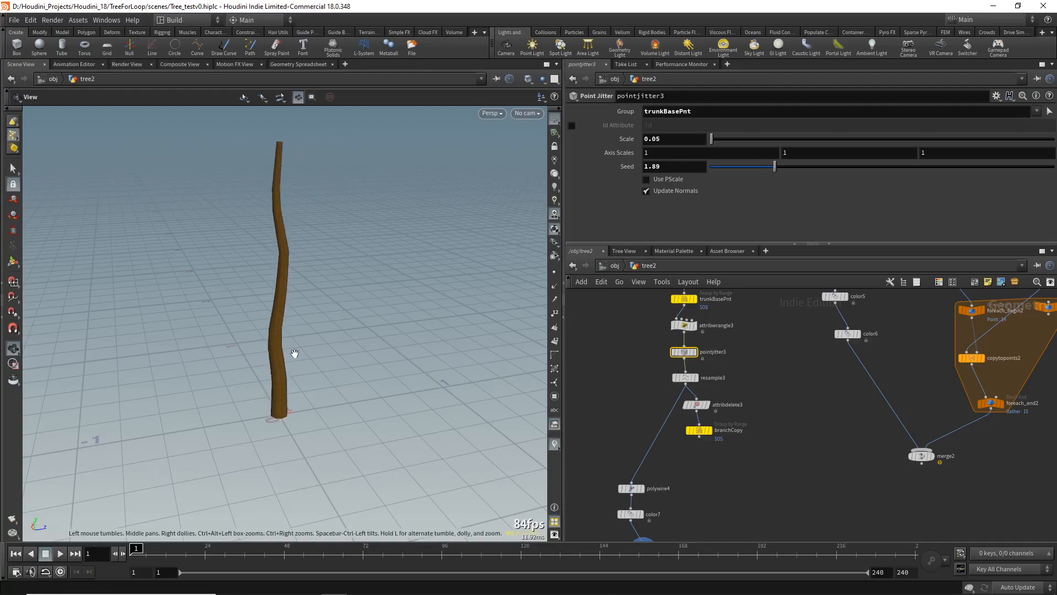
{"action": "left_click", "coordinate": [628, 489]}
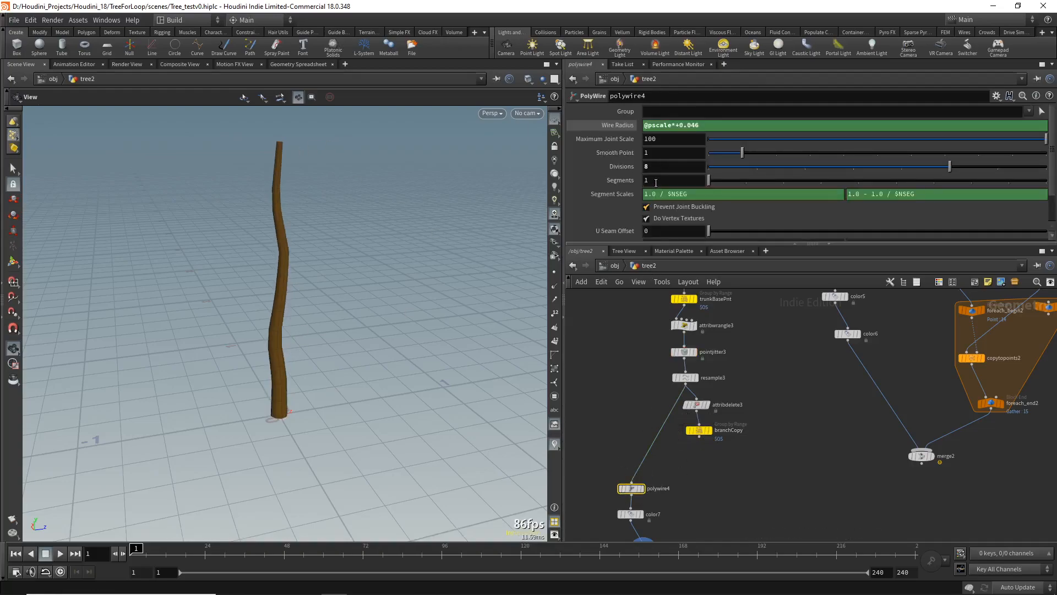
{"action": "middle_click_drag", "start_coordinate": [705, 126], "coordinate": [721, 125]}
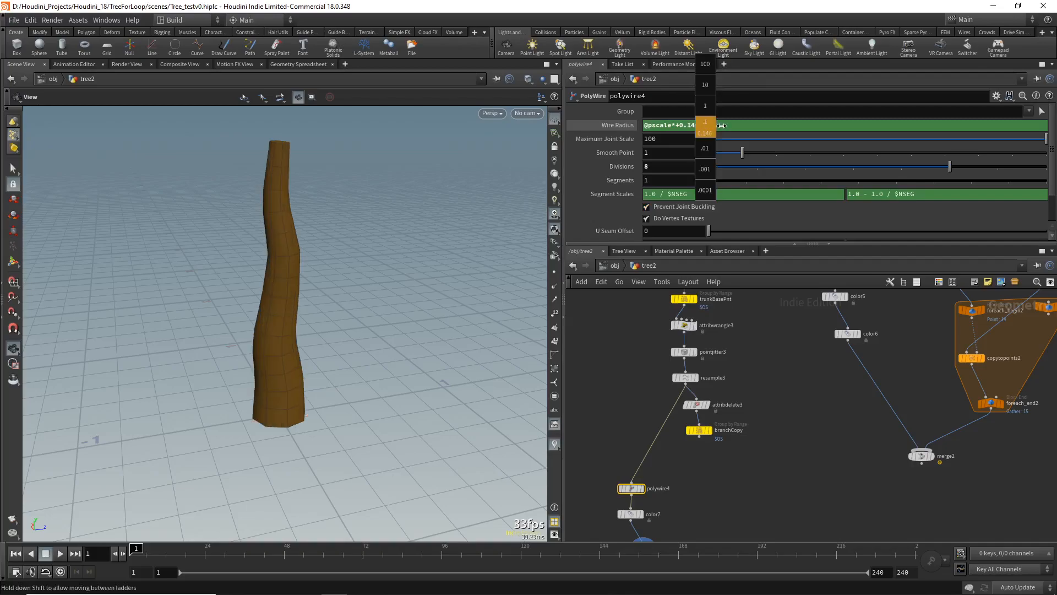
{"action": "left_click_drag", "start_coordinate": [317, 277], "coordinate": [348, 247]}
{"action": "scroll", "coordinate": [656, 375], "scroll_direction": "up", "scroll_amount": 2}
{"action": "middle_click_drag", "start_coordinate": [656, 373], "coordinate": [657, 383]}
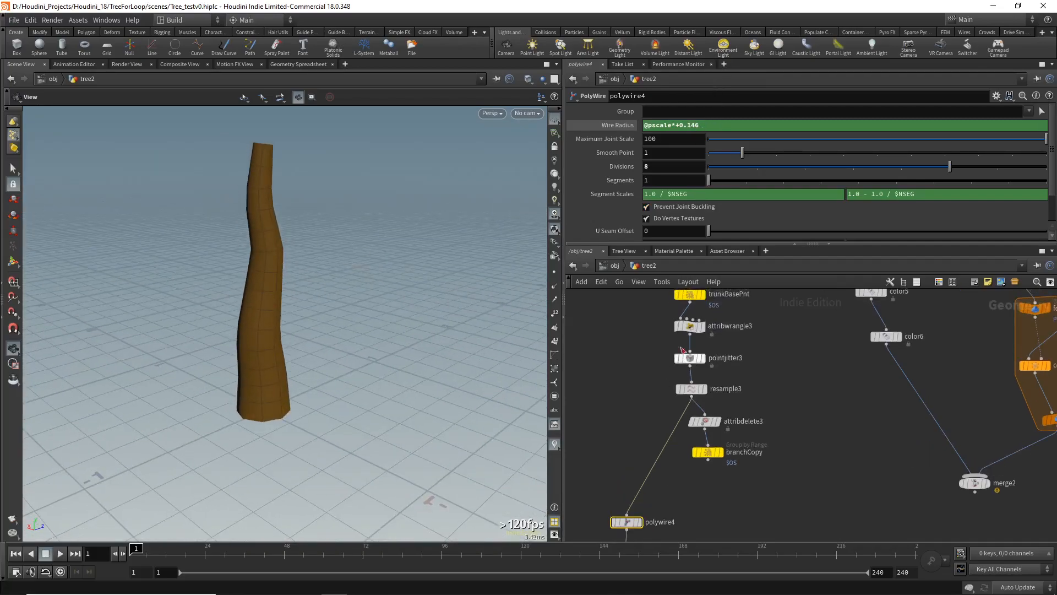
{"action": "middle_click_drag", "start_coordinate": [650, 339], "coordinate": [643, 385]}
{"action": "mouse_move", "coordinate": [684, 346]}
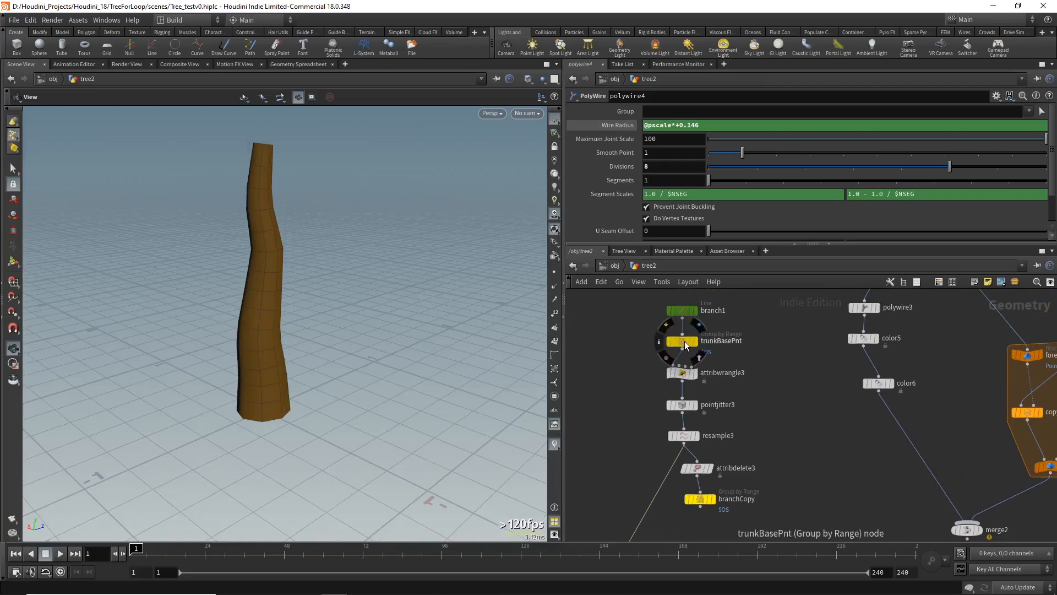
{"action": "left_click", "coordinate": [682, 373]}
{"action": "left_click", "coordinate": [708, 187]}
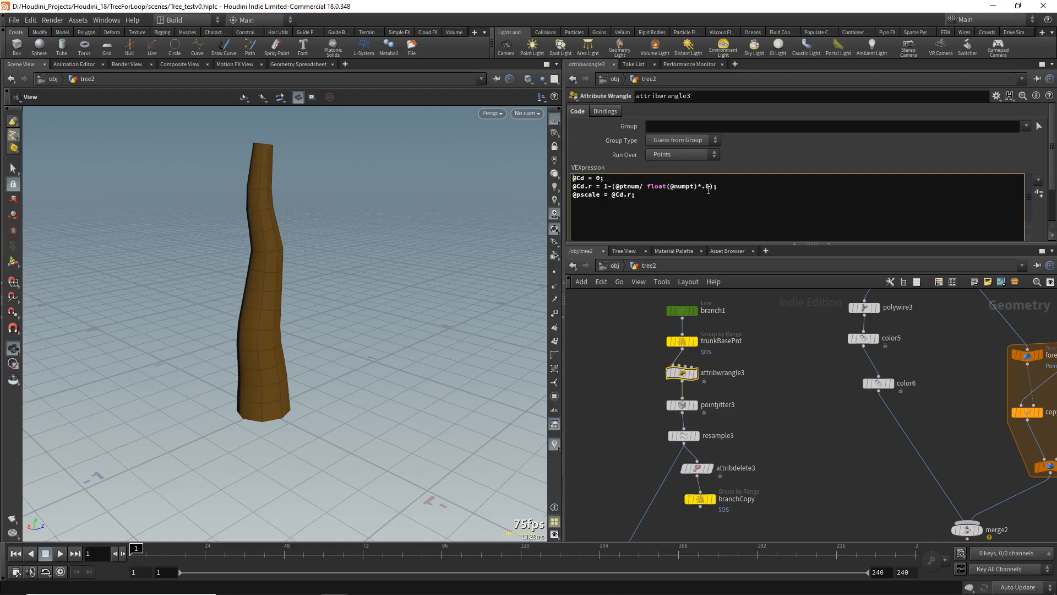
{"action": "type", "text": "@scale"}
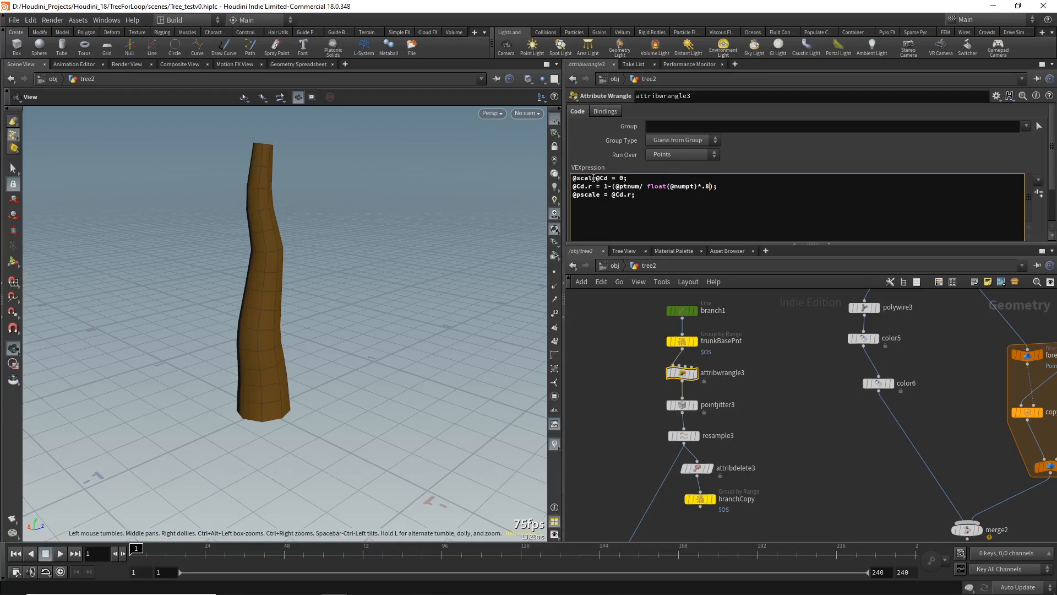
{"action": "key", "text": "BackSpace"}
{"action": "key", "text": "BackSpace"}
{"action": "key", "text": "BackSpace"}
{"action": "key", "text": "BackSpace"}
{"action": "key", "text": "BackSpace"}
{"action": "key", "text": "Return"}
{"action": "key", "text": "BackSpace"}
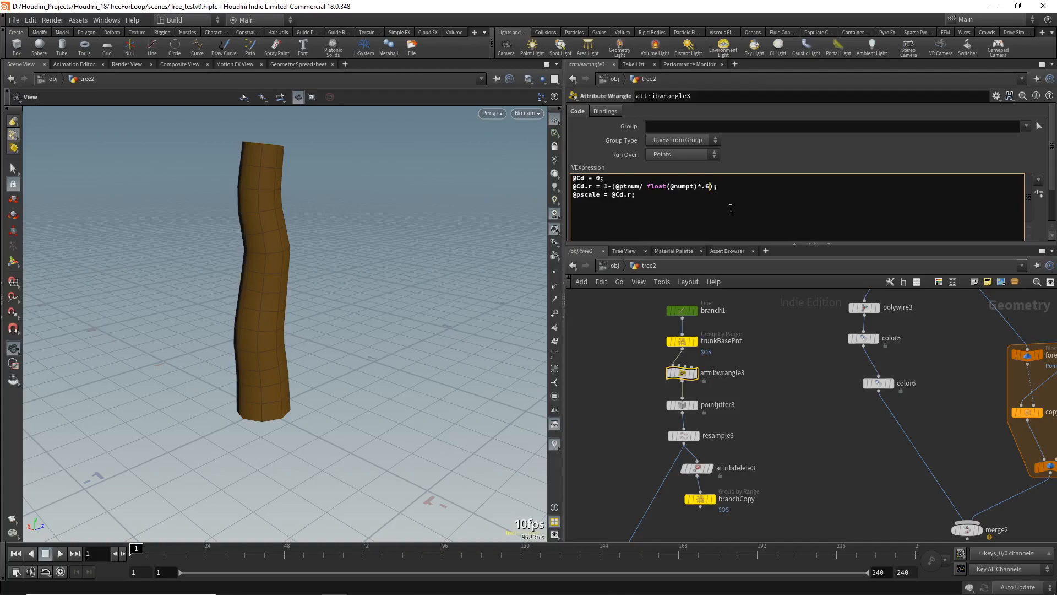
{"action": "left_click_drag", "start_coordinate": [352, 288], "coordinate": [276, 267]}
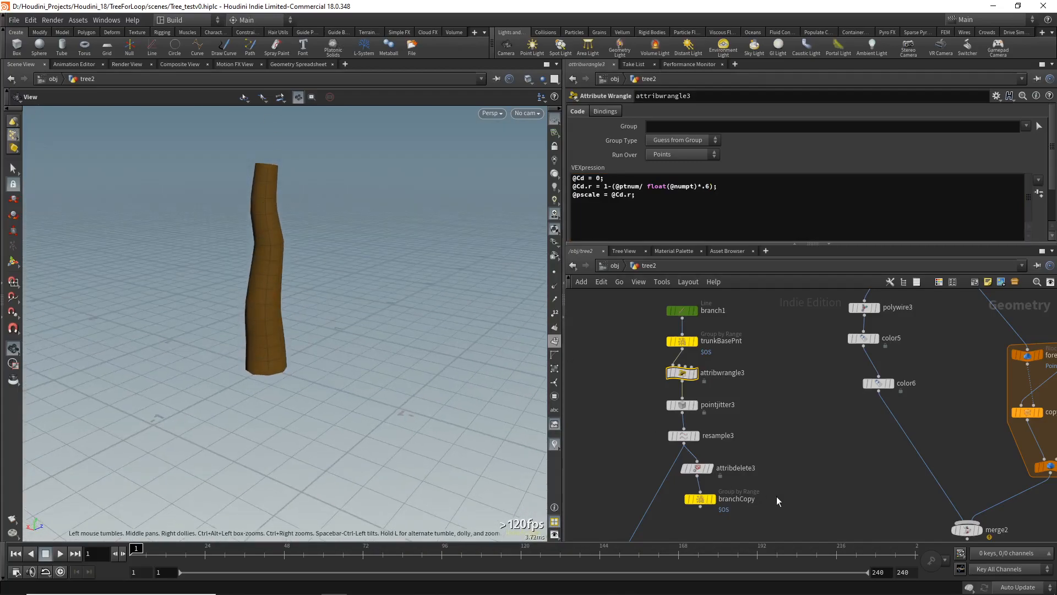
Duplicate the four-node branch for-each loop containing branch_Meta and copytopoints2 beside the new trunk chain
{"action": "scroll", "coordinate": [784, 487], "scroll_direction": "down", "scroll_amount": 5}
{"action": "middle_click_drag", "start_coordinate": [783, 469], "coordinate": [772, 356]}
{"action": "middle_click_drag", "start_coordinate": [724, 464], "coordinate": [718, 511]}
{"action": "scroll", "coordinate": [710, 442], "scroll_direction": "up", "scroll_amount": 3}
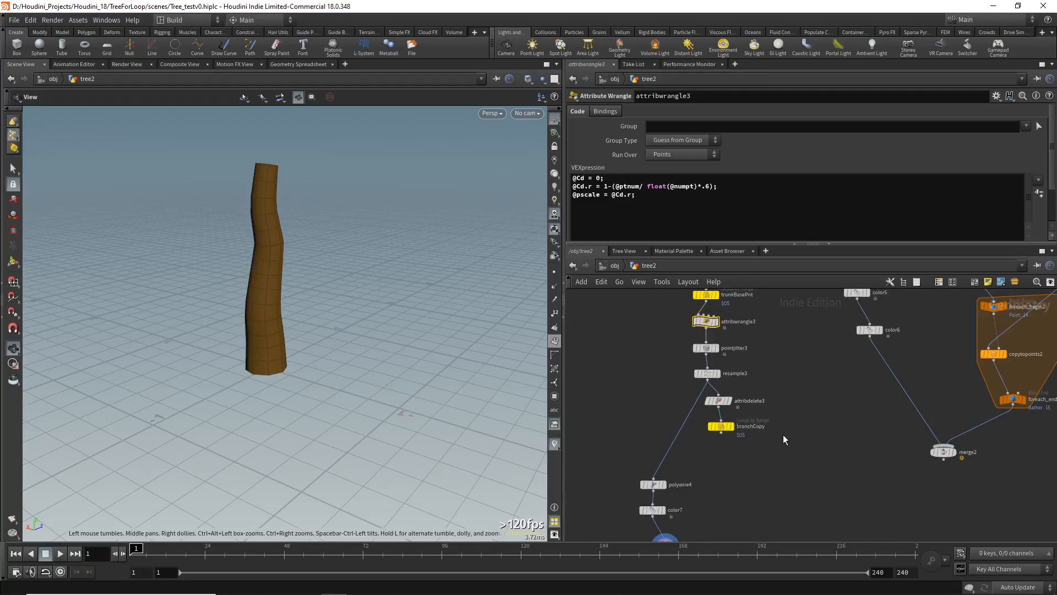
{"action": "scroll", "coordinate": [814, 424], "scroll_direction": "down", "scroll_amount": 5}
{"action": "middle_click_drag", "start_coordinate": [795, 455], "coordinate": [779, 432]}
{"action": "scroll", "coordinate": [779, 432], "scroll_direction": "up", "scroll_amount": 1}
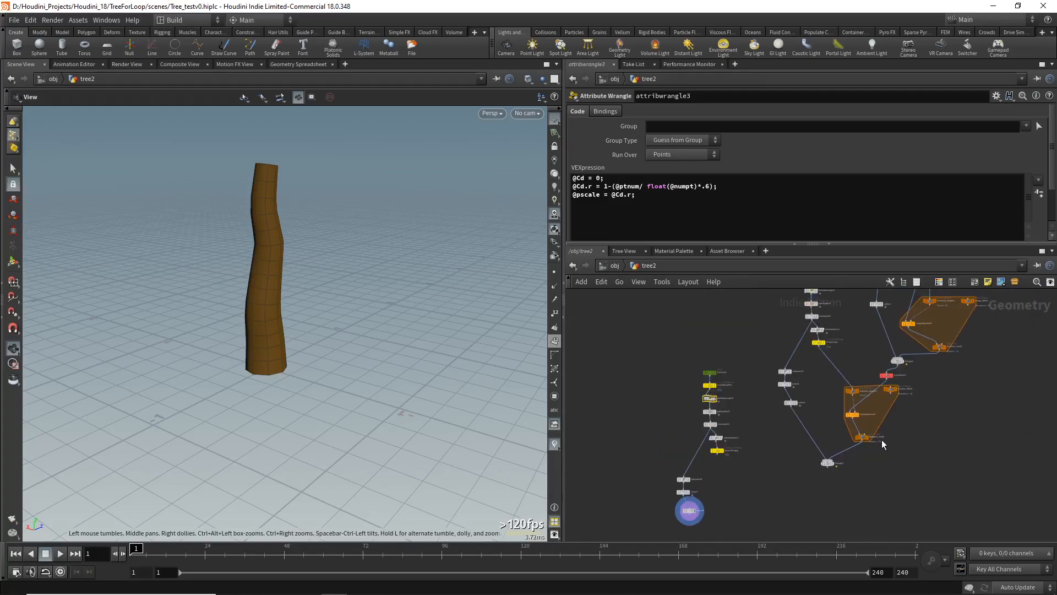
{"action": "scroll", "coordinate": [883, 445], "scroll_direction": "up", "scroll_amount": 1}
{"action": "left_click_drag", "start_coordinate": [858, 415], "coordinate": [916, 457]}
{"action": "middle_click_drag", "start_coordinate": [798, 491], "coordinate": [845, 453]}
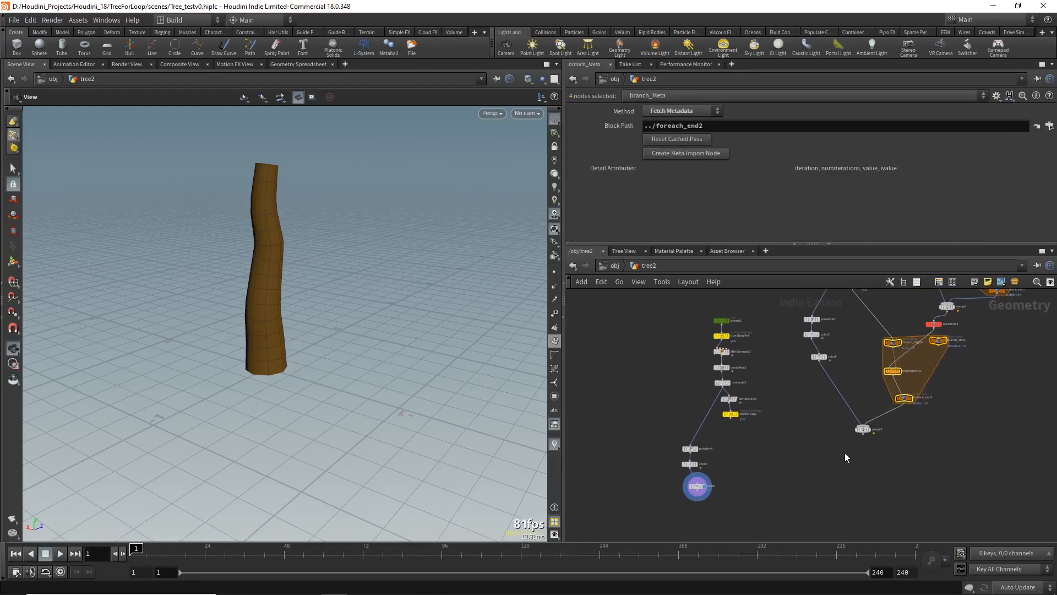
{"action": "key", "text": "ctrl+c"}
{"action": "key", "text": "ctrl+v"}
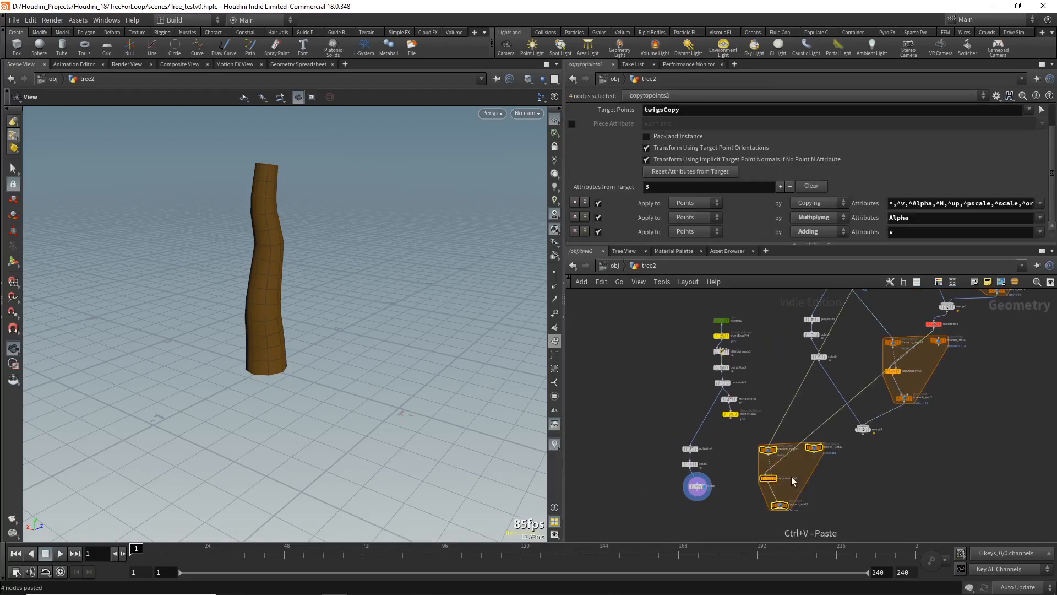
Cut the input wires that link the pasted for-each loop to the original branch network
{"action": "left_click", "coordinate": [770, 408]}
{"action": "key", "text": "y"}
{"action": "left_click_drag", "start_coordinate": [772, 405], "coordinate": [834, 433]}
{"action": "scroll", "coordinate": [834, 472], "scroll_direction": "up", "scroll_amount": 3}
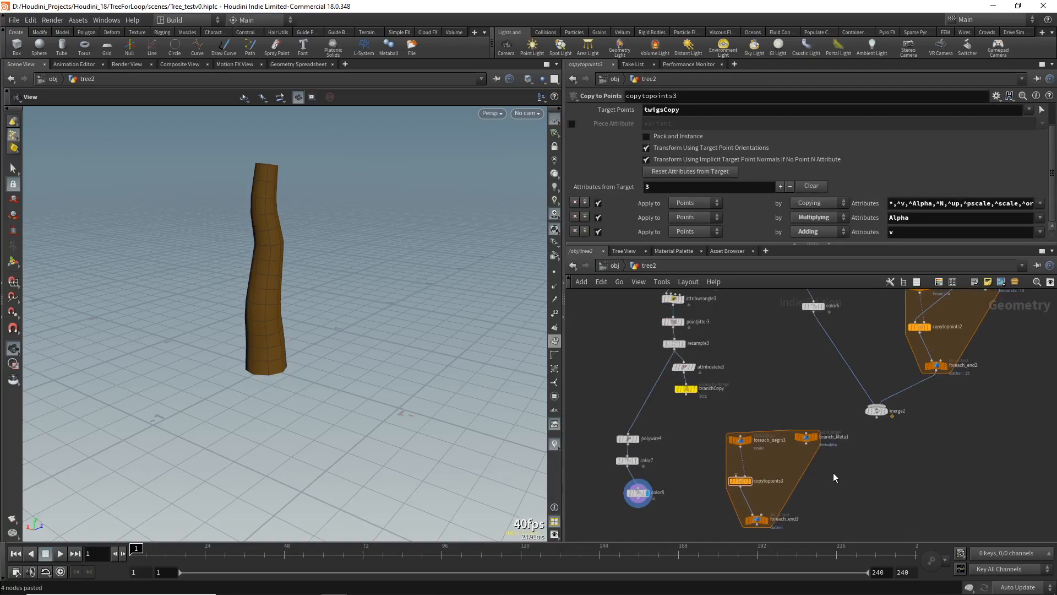
Connect branchCopy to foreach_begin3 and merge2 to copytopoints3, placing the duplicated loop below merge2
{"action": "left_click", "coordinate": [686, 394]}
{"action": "left_click", "coordinate": [739, 435]}
{"action": "middle_click_drag", "start_coordinate": [751, 399], "coordinate": [744, 360]}
{"action": "left_click_drag", "start_coordinate": [722, 370], "coordinate": [826, 495]}
{"action": "left_click_drag", "start_coordinate": [799, 398], "coordinate": [876, 417]}
{"action": "left_click", "coordinate": [869, 379]}
{"action": "left_click", "coordinate": [807, 455]}
Insert a Transform node between merge2 and copytopoints3 and color it red
{"action": "key", "text": "Tab"}
{"action": "type", "text": "trans"}
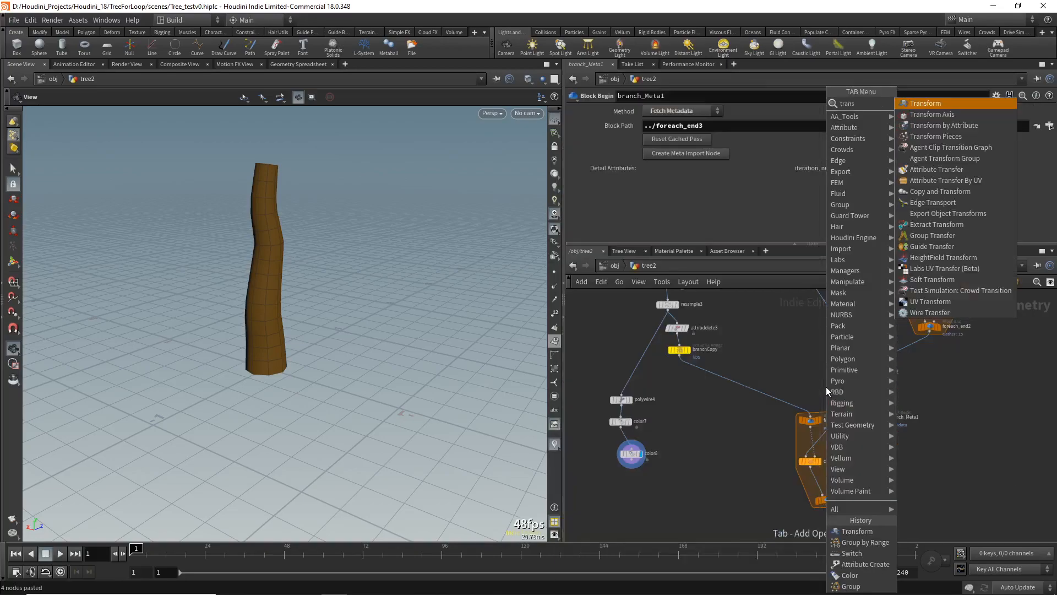
{"action": "key", "text": "Return"}
{"action": "left_click", "coordinate": [826, 386]}
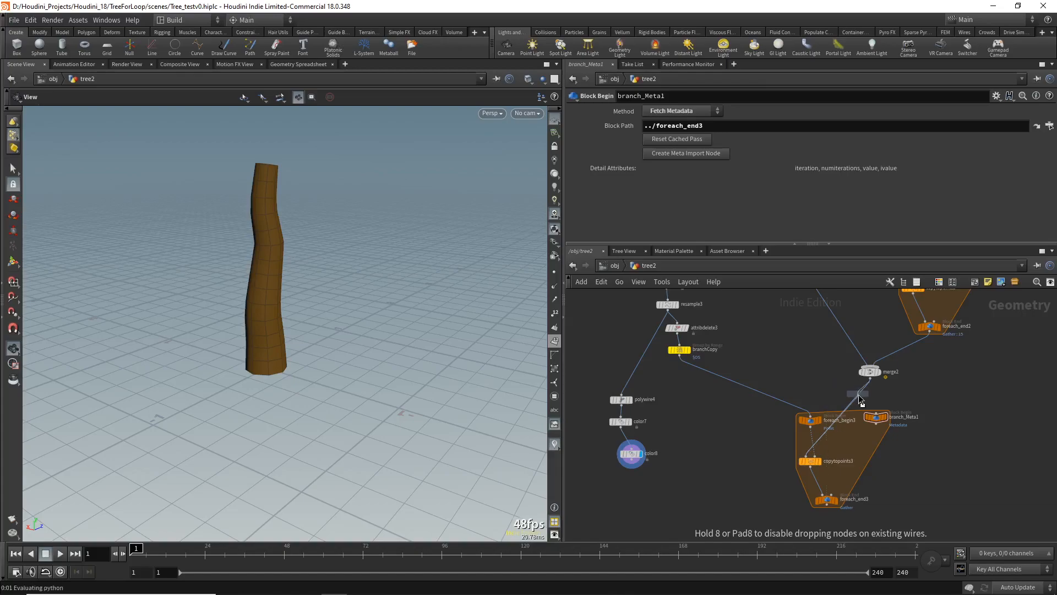
{"action": "key", "text": "c"}
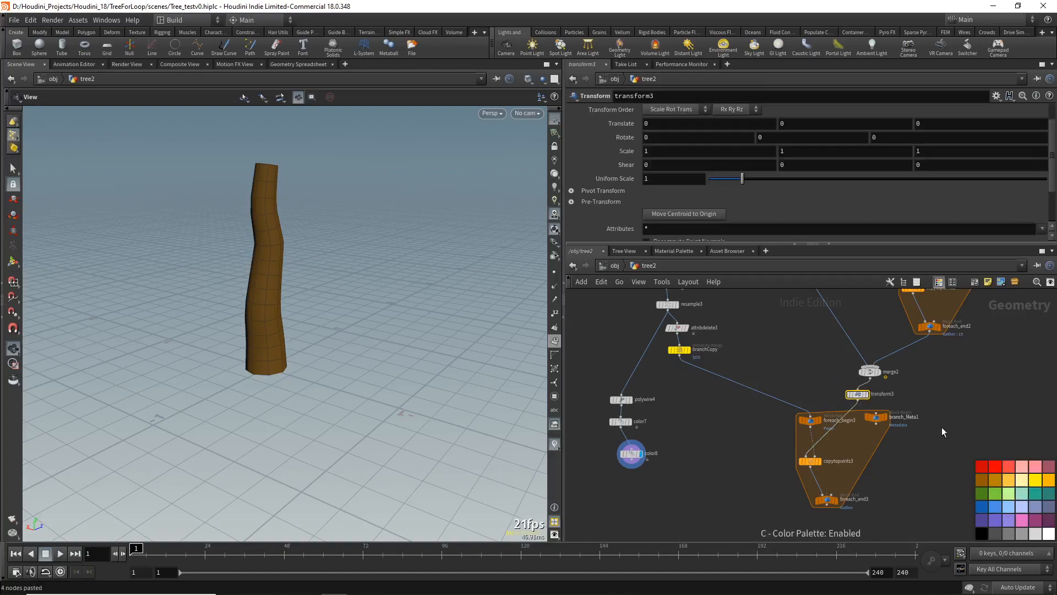
{"action": "left_click", "coordinate": [1006, 467]}
Rename the duplicated loop's metadata node as trunk_Meta
{"action": "scroll", "coordinate": [875, 405], "scroll_direction": "up", "scroll_amount": 1}
{"action": "double_click", "coordinate": [891, 421]}
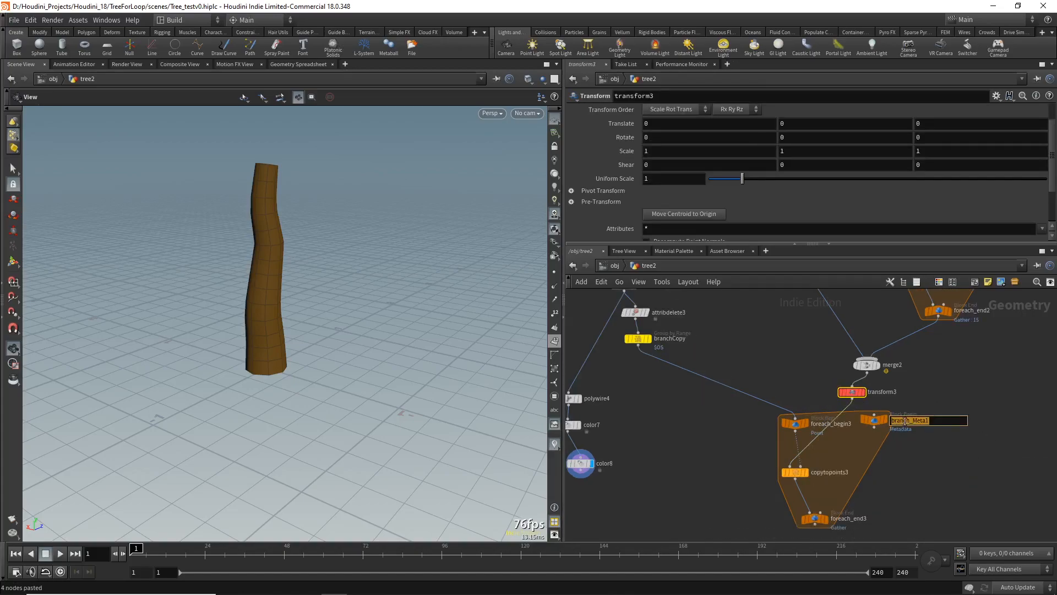
{"action": "type", "text": "trunk"}
{"action": "key", "text": "Return"}
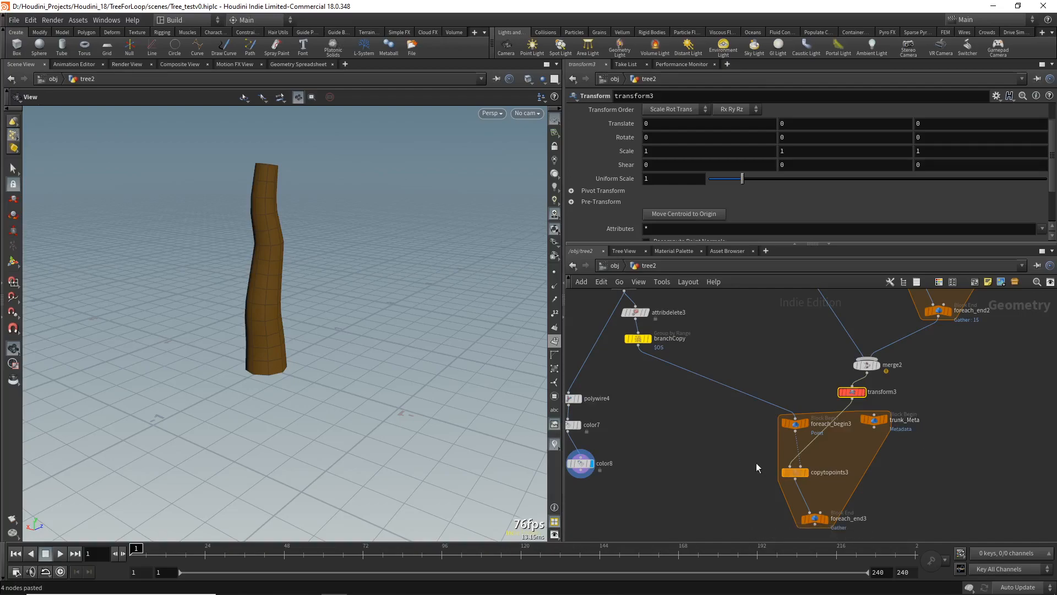
Display the foreach_end3 result in the viewport
{"action": "scroll", "coordinate": [700, 449], "scroll_direction": "down", "scroll_amount": 1}
{"action": "middle_click_drag", "start_coordinate": [703, 454], "coordinate": [689, 441]}
{"action": "scroll", "coordinate": [752, 456], "scroll_direction": "up", "scroll_amount": 1}
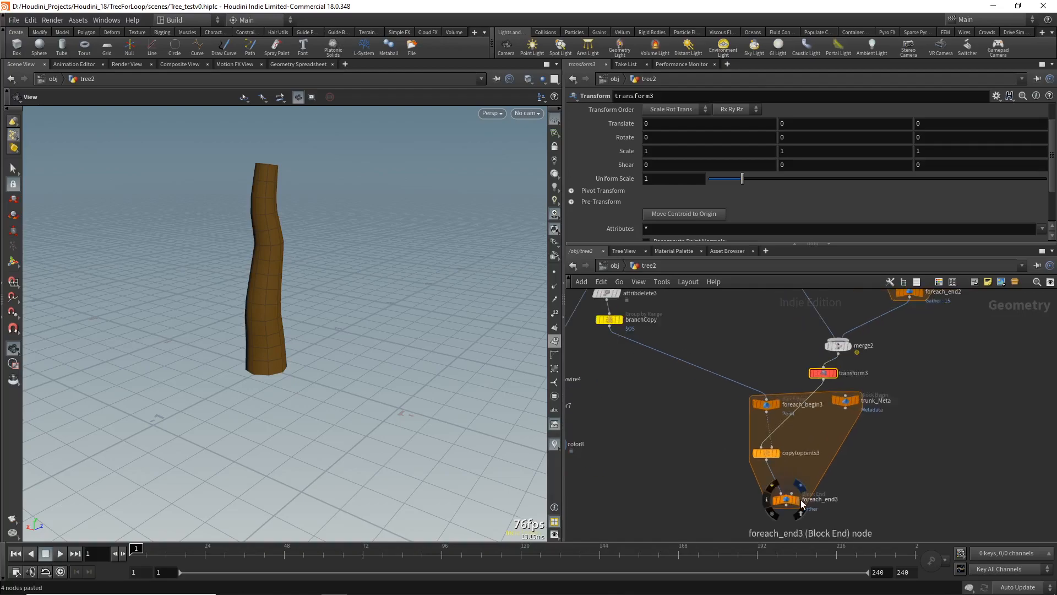
{"action": "left_click", "coordinate": [800, 486]}
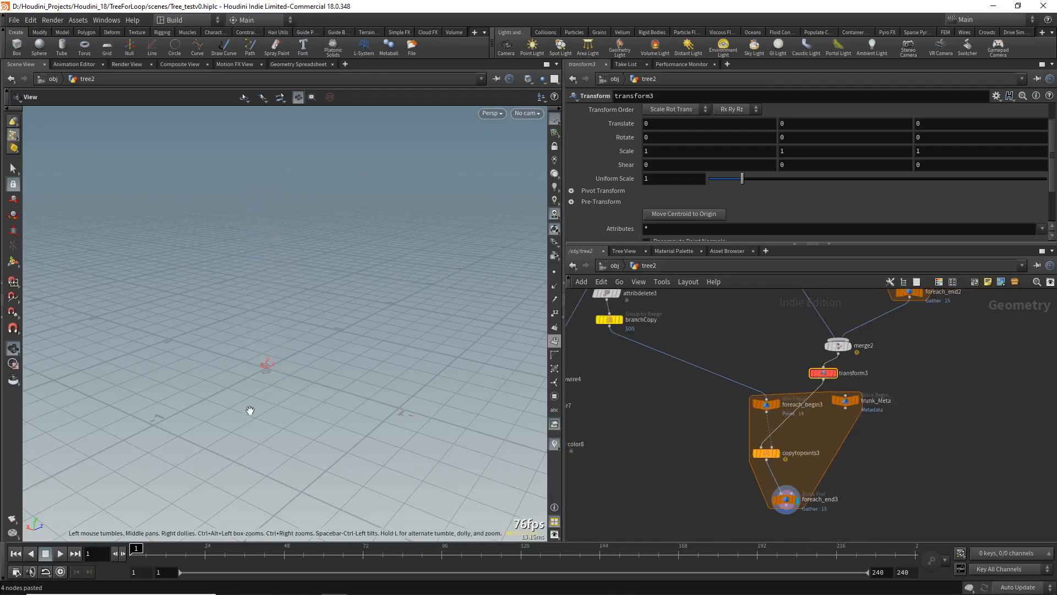
Set copytopoints3's Target Points group to branchCopy
{"action": "left_click", "coordinate": [767, 461]}
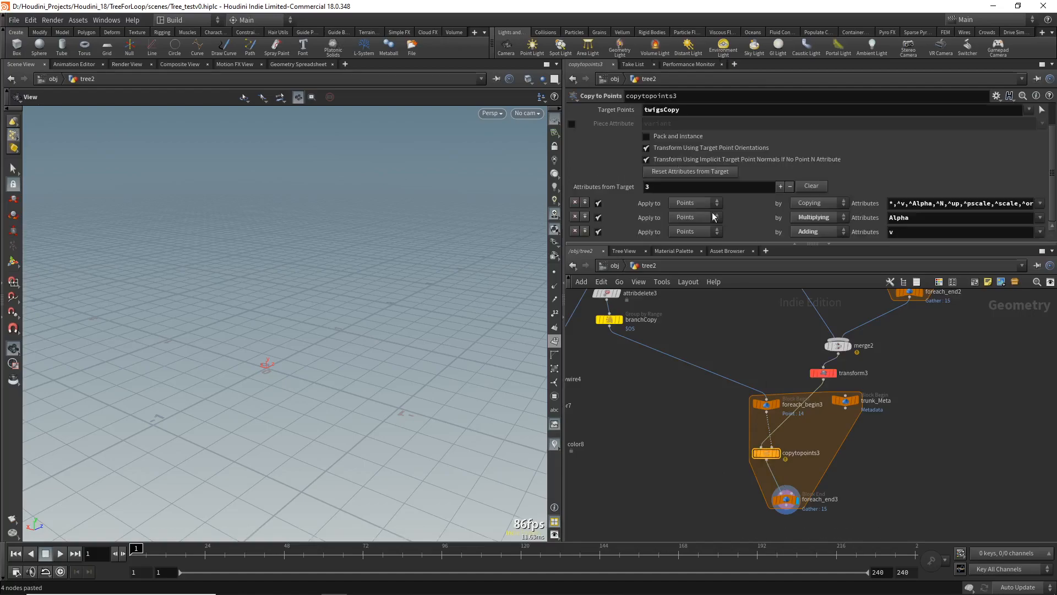
{"action": "double_click", "coordinate": [697, 108]}
{"action": "key", "text": "BackSpace"}
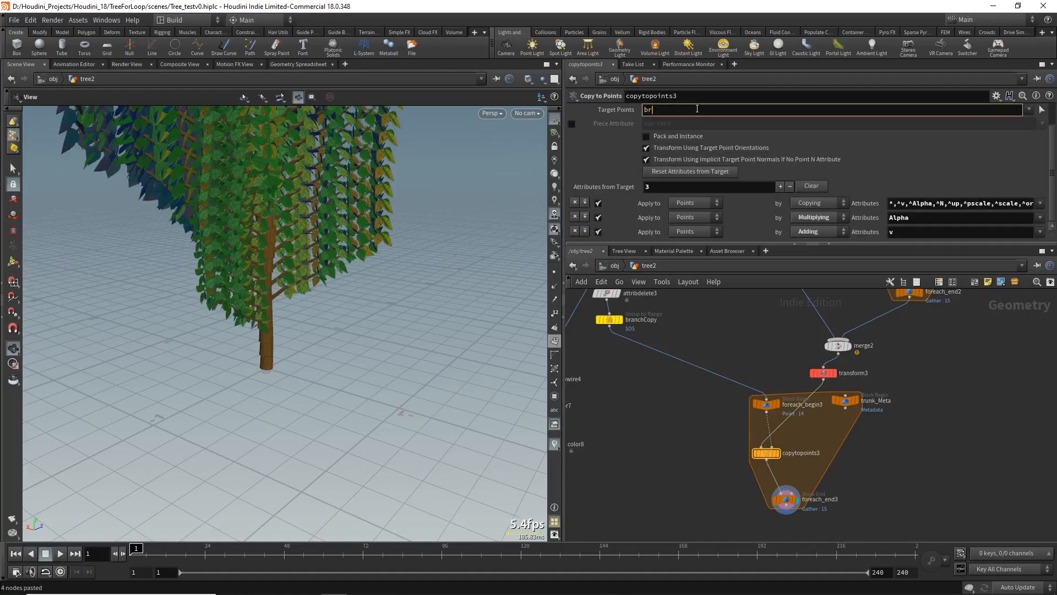
{"action": "type", "text": "branchCopy"}
{"action": "key", "text": "Return"}
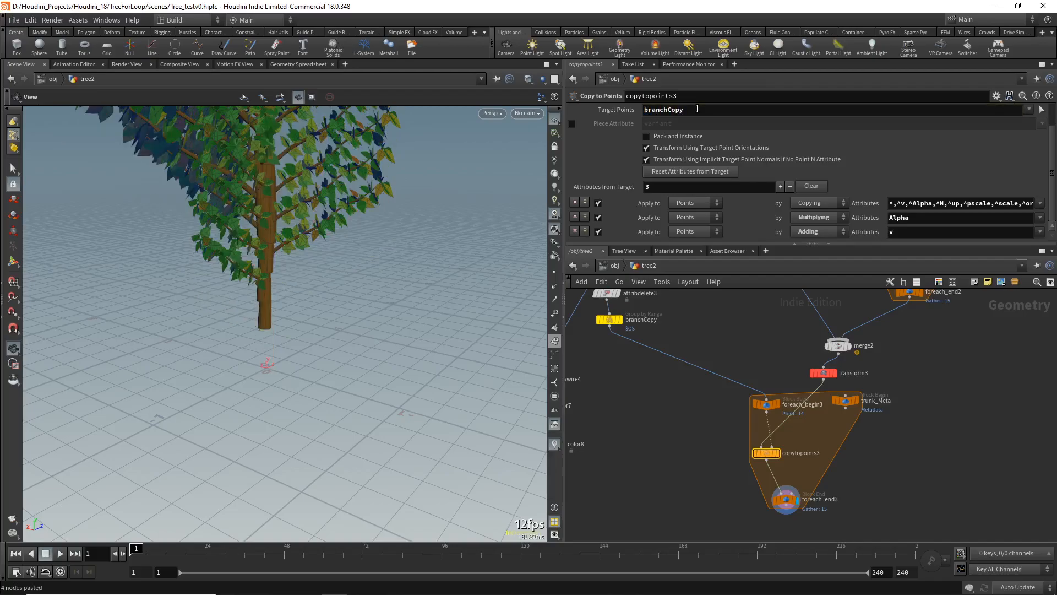
Start the branch copies higher up the trunk by setting branchCopy's range Start to 5
{"action": "left_click_drag", "start_coordinate": [300, 301], "coordinate": [325, 339]}
{"action": "left_click", "coordinate": [637, 321]}
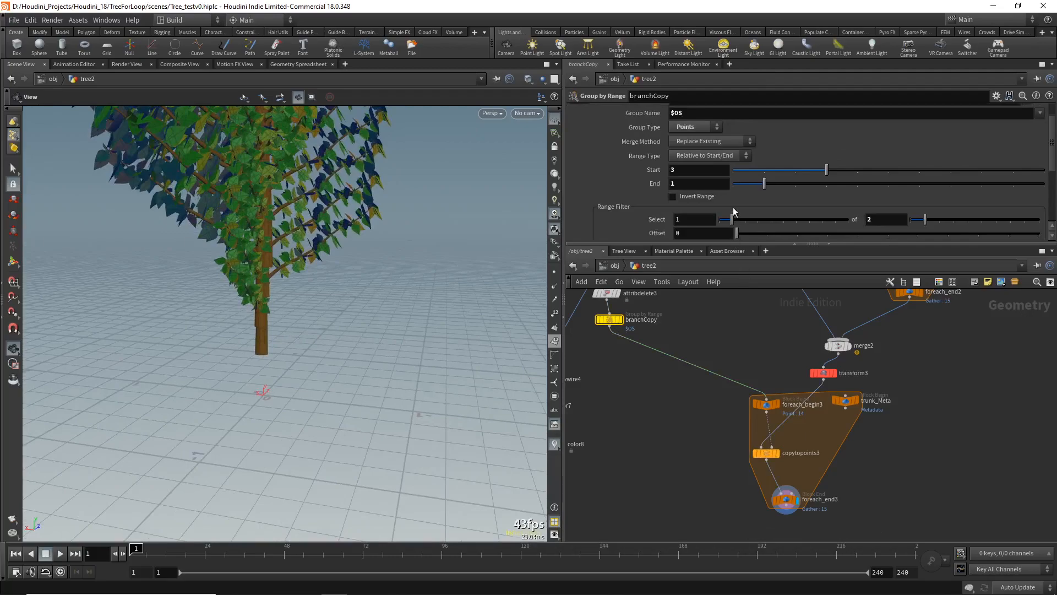
{"action": "left_click_drag", "start_coordinate": [830, 177], "coordinate": [847, 179]}
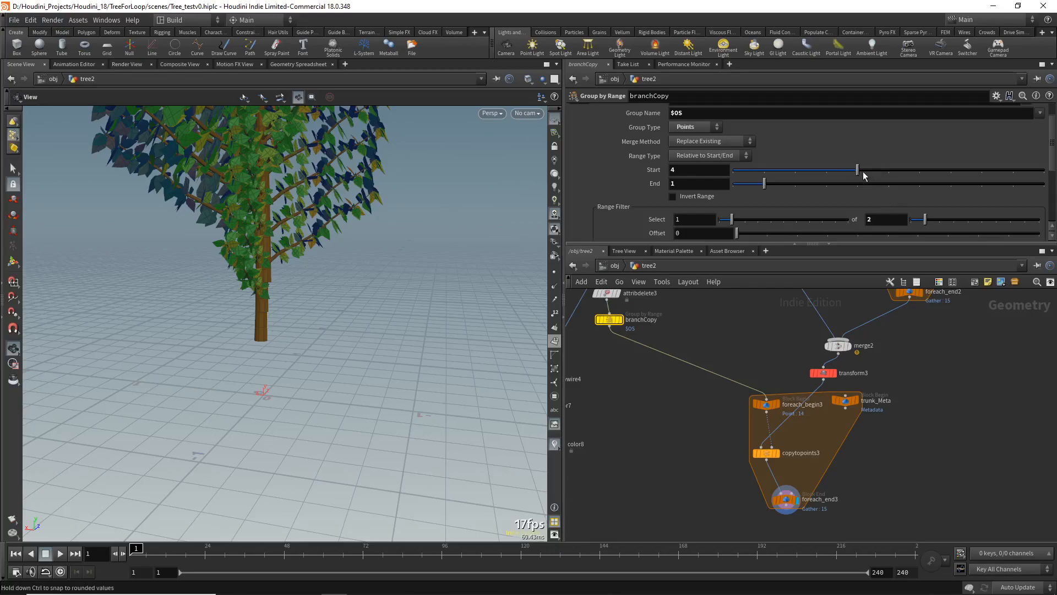
{"action": "left_click_drag", "start_coordinate": [861, 177], "coordinate": [880, 176]}
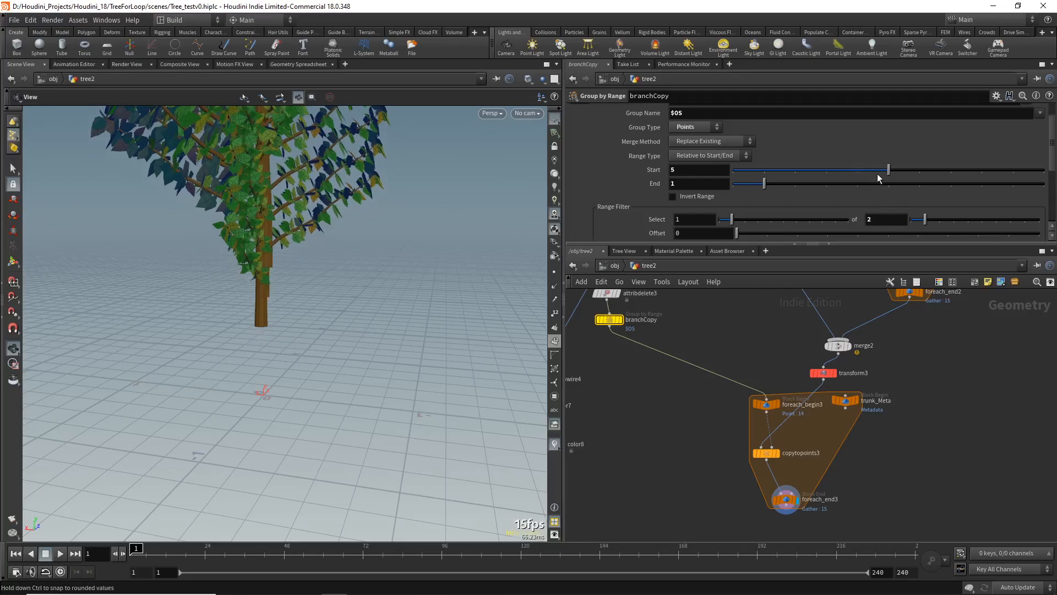
Lengthen the trunk by setting the branch1 line's Length to 2, and inspect the resulting tree
{"action": "middle_click_drag", "start_coordinate": [594, 372], "coordinate": [730, 409]}
{"action": "middle_click_drag", "start_coordinate": [677, 358], "coordinate": [665, 498]}
{"action": "left_click", "coordinate": [717, 336]}
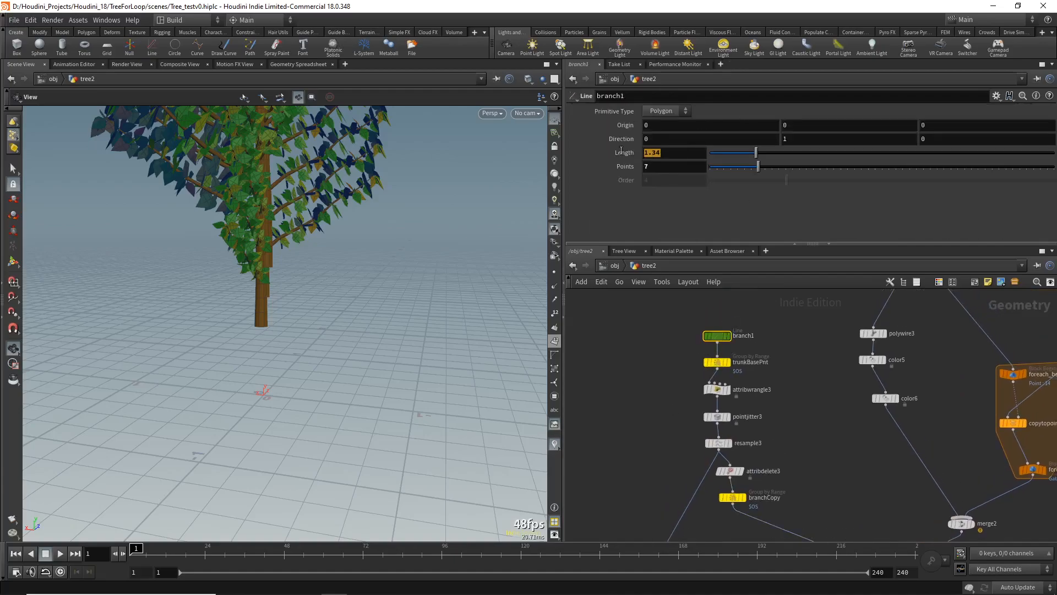
{"action": "type", "text": "2"}
{"action": "key", "text": "Return"}
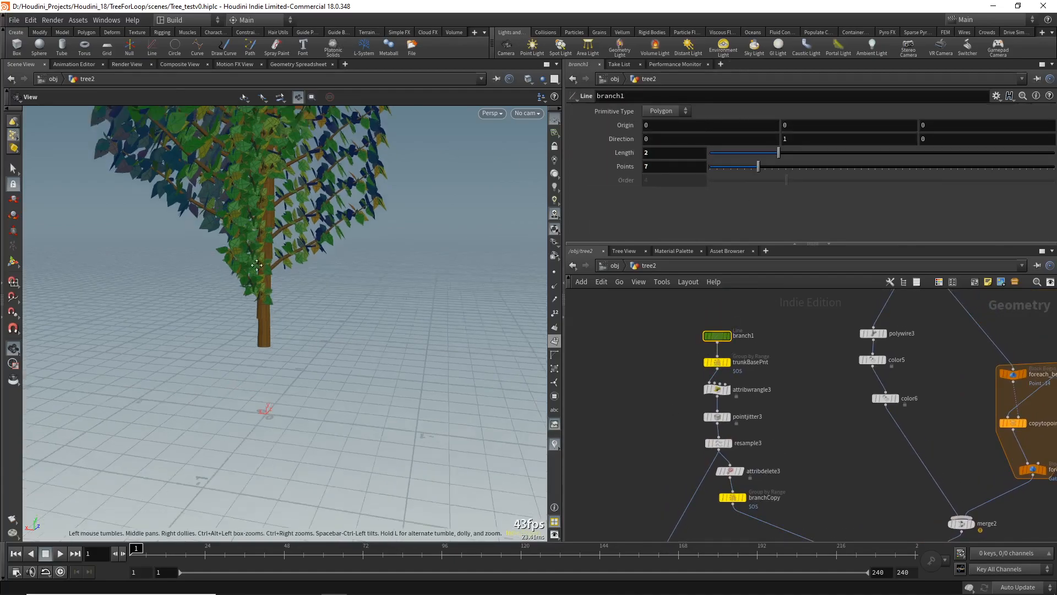
{"action": "left_click_drag", "start_coordinate": [256, 259], "coordinate": [261, 253]}
{"action": "middle_click_drag", "start_coordinate": [261, 253], "coordinate": [269, 382]}
{"action": "left_click_drag", "start_coordinate": [269, 383], "coordinate": [248, 356]}
{"action": "right_click_drag", "start_coordinate": [249, 388], "coordinate": [257, 472]}
{"action": "left_click_drag", "start_coordinate": [259, 400], "coordinate": [327, 369]}
Tilt the copied branches by setting transform3's X rotation to -60
{"action": "middle_click_drag", "start_coordinate": [814, 437], "coordinate": [731, 310]}
{"action": "left_click", "coordinate": [863, 423]}
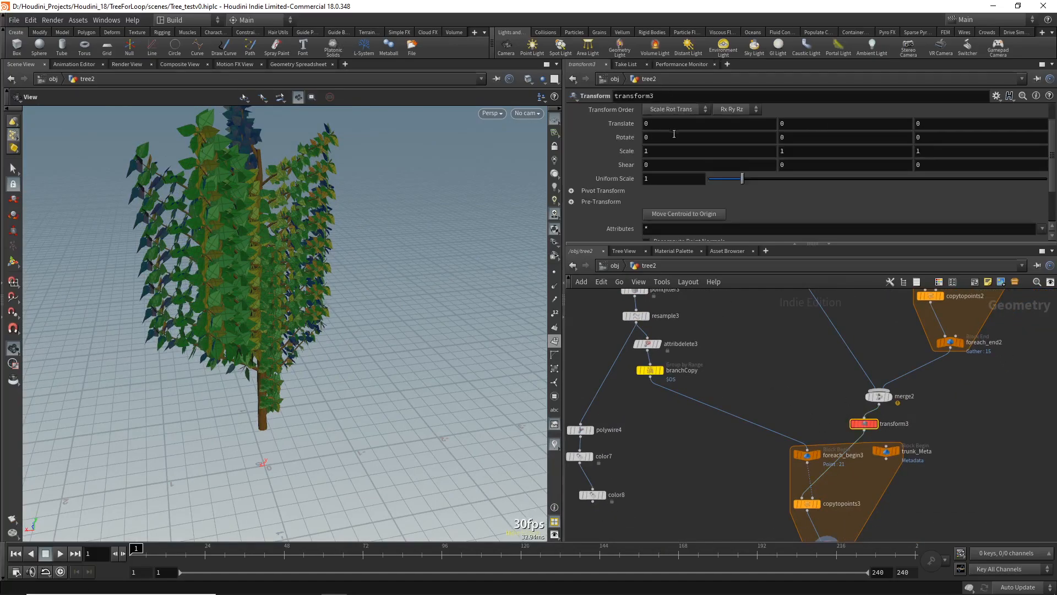
{"action": "left_click_drag", "start_coordinate": [440, 248], "coordinate": [336, 218]}
{"action": "middle_click_drag", "start_coordinate": [659, 418], "coordinate": [648, 377]}
{"action": "scroll", "coordinate": [647, 385], "scroll_direction": "down", "scroll_amount": 2}
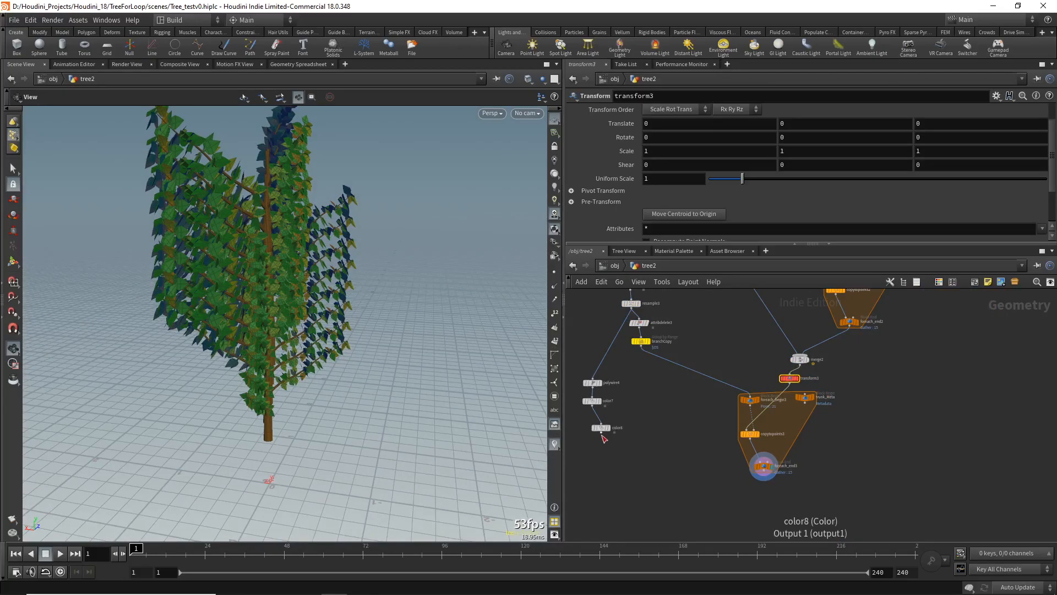
{"action": "mouse_move", "coordinate": [667, 138]}
{"action": "middle_mouse_down"}
{"action": "mouse_move", "coordinate": [666, 113]}
{"action": "mouse_move", "coordinate": [516, 166]}
{"action": "mouse_move", "coordinate": [463, 167]}
{"action": "mouse_move", "coordinate": [663, 144]}
{"action": "middle_mouse_up"}
{"action": "left_click_drag", "start_coordinate": [440, 245], "coordinate": [300, 252]}
{"action": "left_click_drag", "start_coordinate": [665, 137], "coordinate": [600, 143]}
{"action": "type", "text": "-60"}
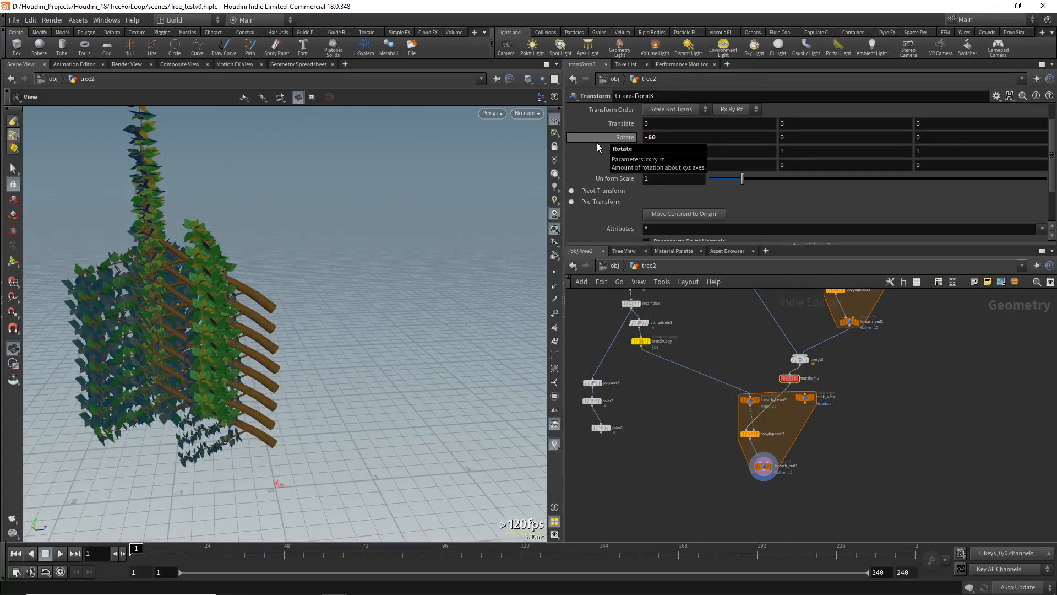
{"action": "key", "text": "Return"}
{"action": "left_click_drag", "start_coordinate": [298, 301], "coordinate": [113, 170]}
{"action": "left_click_drag", "start_coordinate": [143, 265], "coordinate": [234, 312]}
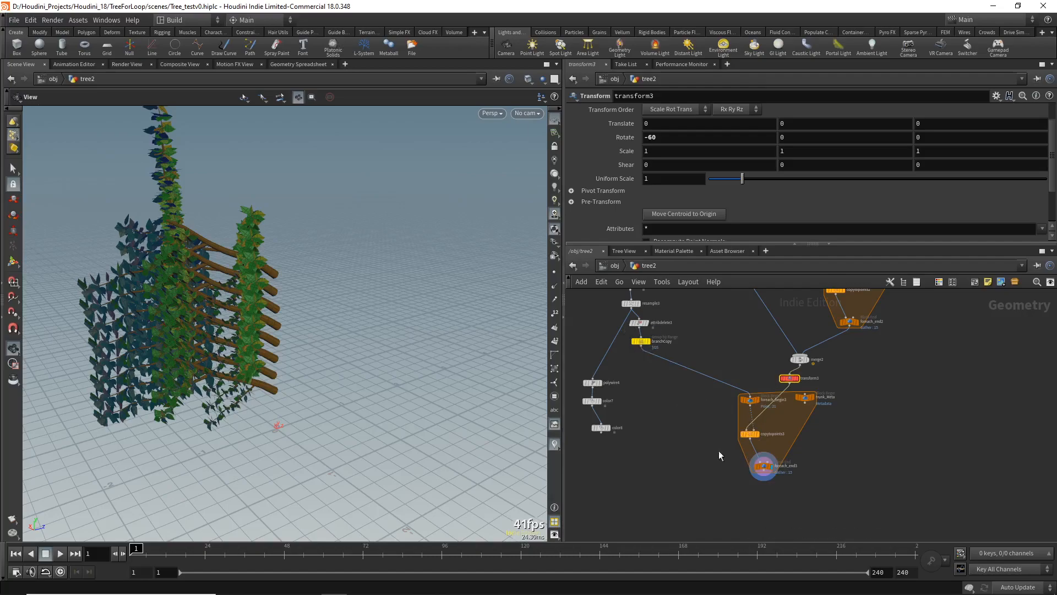
Copy transform2's random Y rotation expression into transform3's Y rotation
{"action": "middle_click_drag", "start_coordinate": [909, 403], "coordinate": [884, 471]}
{"action": "left_click", "coordinate": [859, 301]}
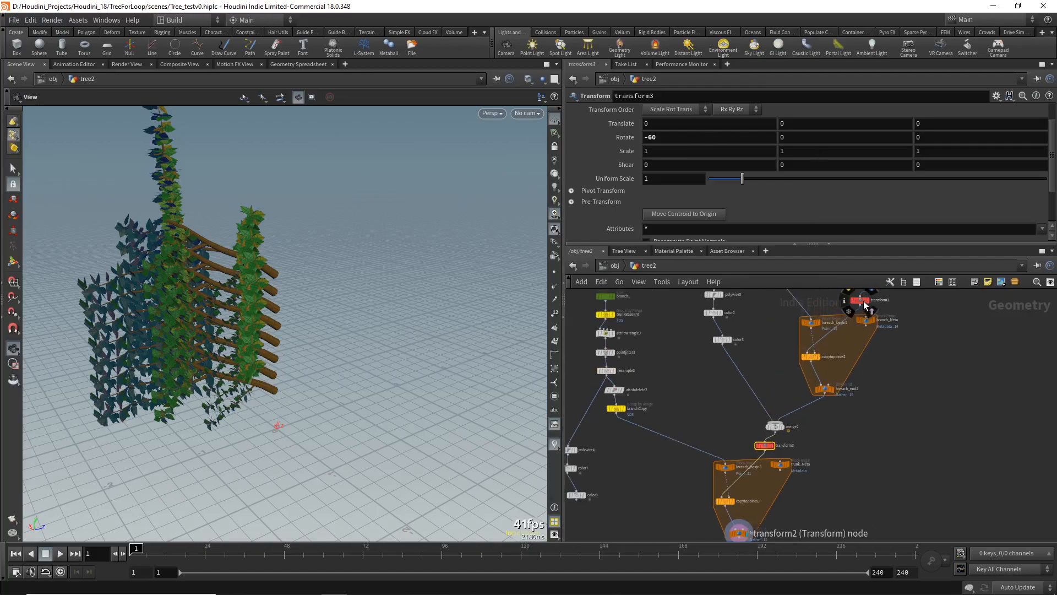
{"action": "left_click", "coordinate": [826, 137]}
{"action": "key", "text": "ctrl+c"}
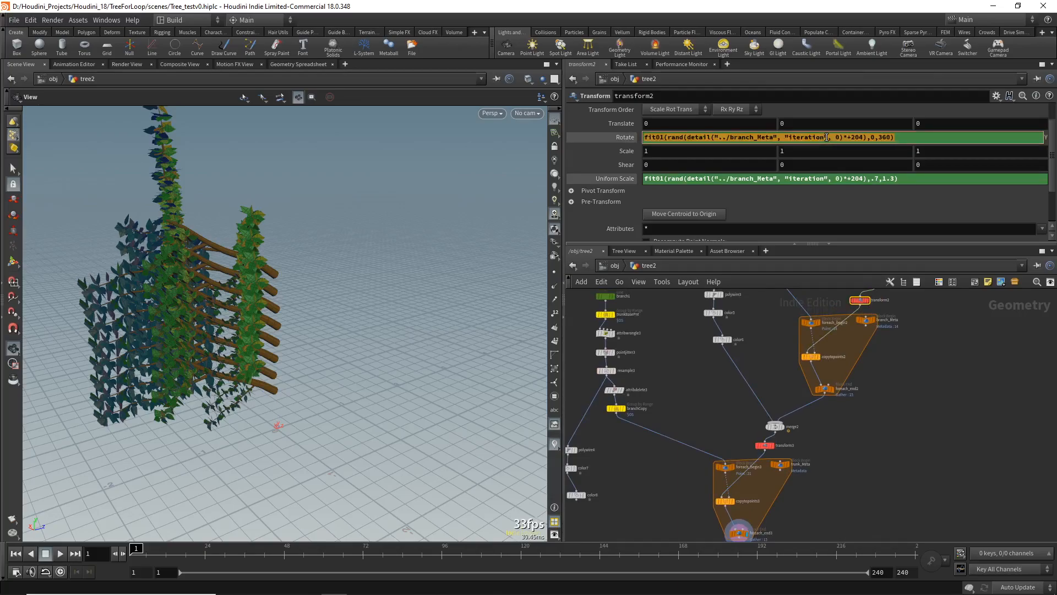
{"action": "middle_click_drag", "start_coordinate": [737, 508], "coordinate": [748, 443]}
{"action": "scroll", "coordinate": [747, 444], "scroll_direction": "up", "scroll_amount": 2}
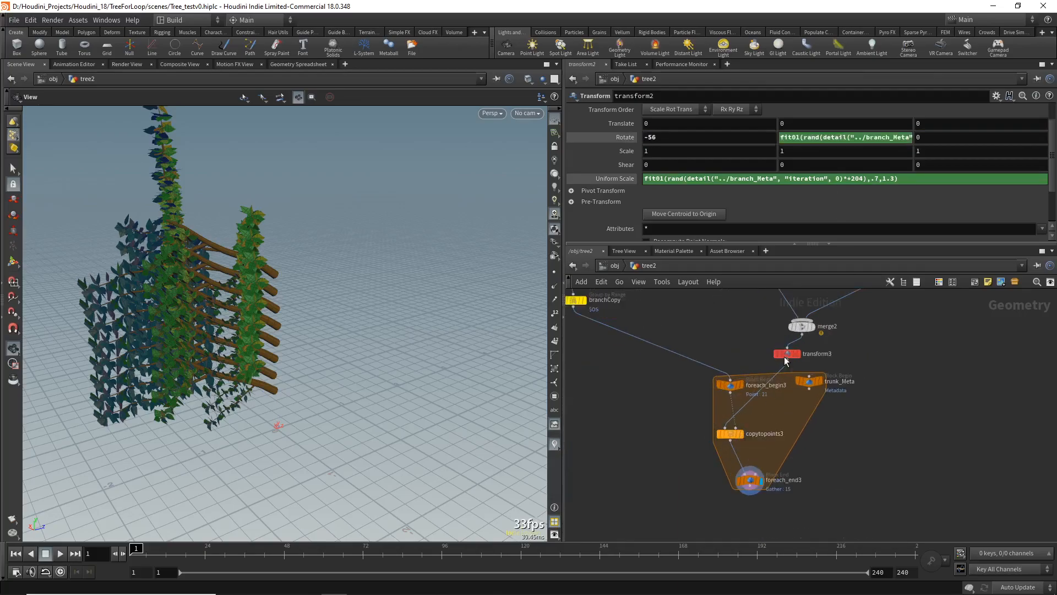
{"action": "left_click", "coordinate": [785, 355]}
{"action": "left_click", "coordinate": [805, 137]}
{"action": "key", "text": "ctrl+v"}
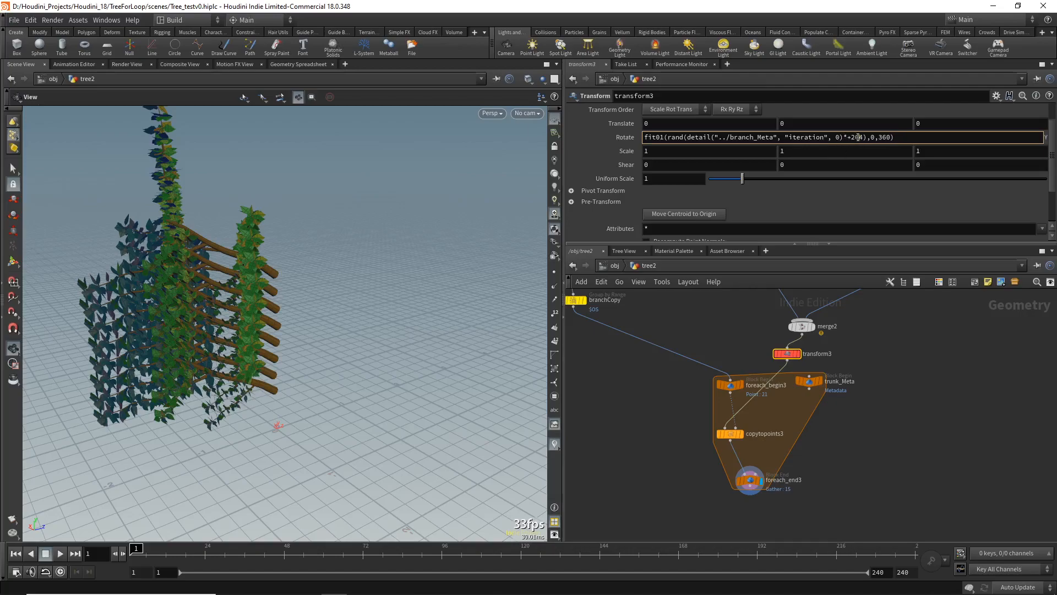
Set the random seed offset in transform3's Y rotation expression to 128
{"action": "key", "text": "BackSpace"}
{"action": "key", "text": "BackSpace"}
{"action": "key", "text": "BackSpace"}
{"action": "type", "text": "128"}
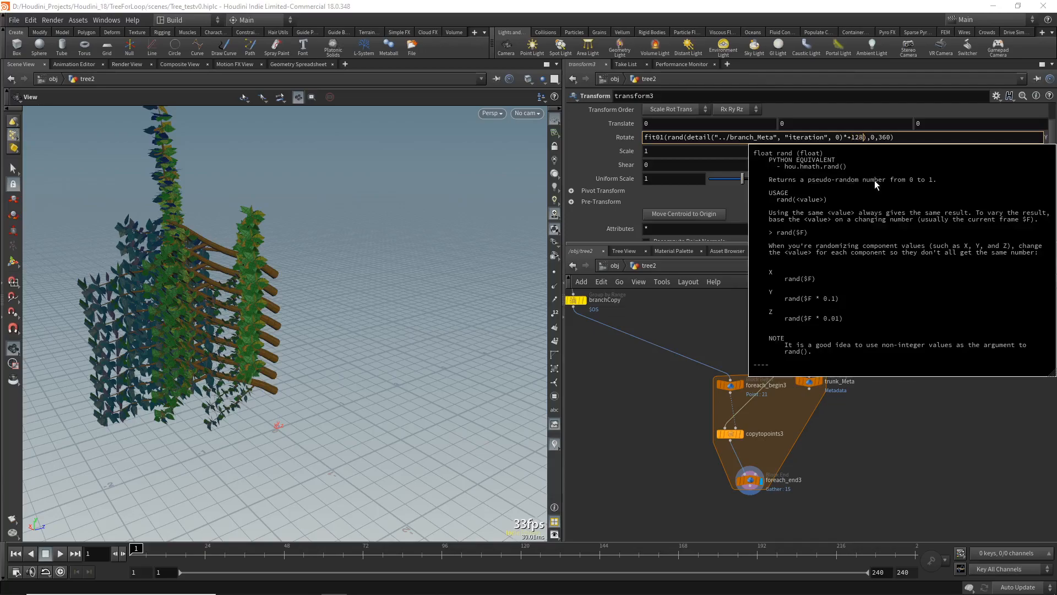
{"action": "key", "text": "Return"}
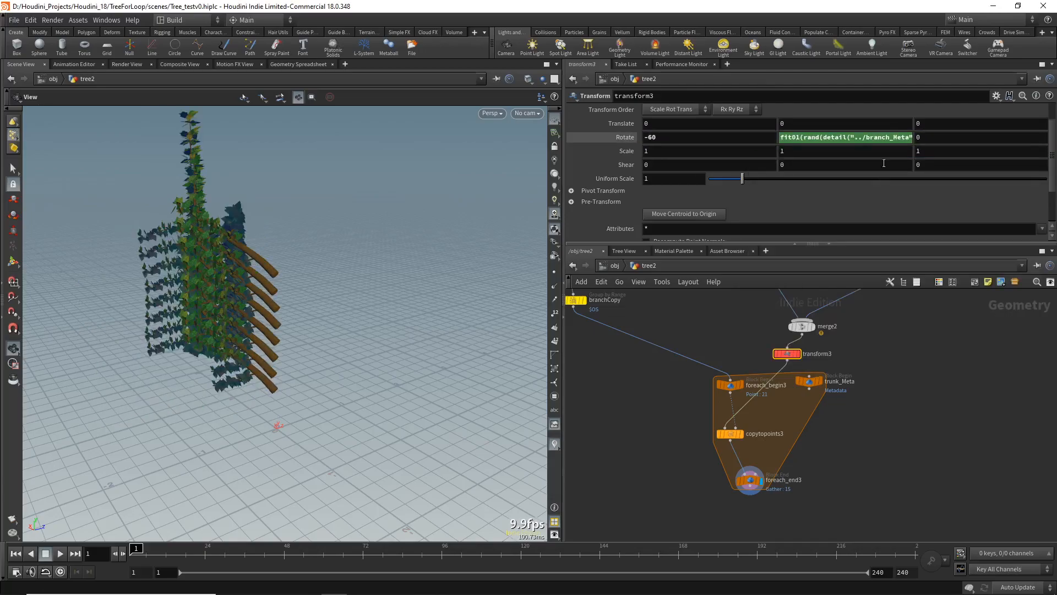
Replace branch_Meta with trunk_Meta in transform3's Y rotation expression so each trunk iteration drives the random rotation
{"action": "left_click_drag", "start_coordinate": [255, 288], "coordinate": [305, 355]}
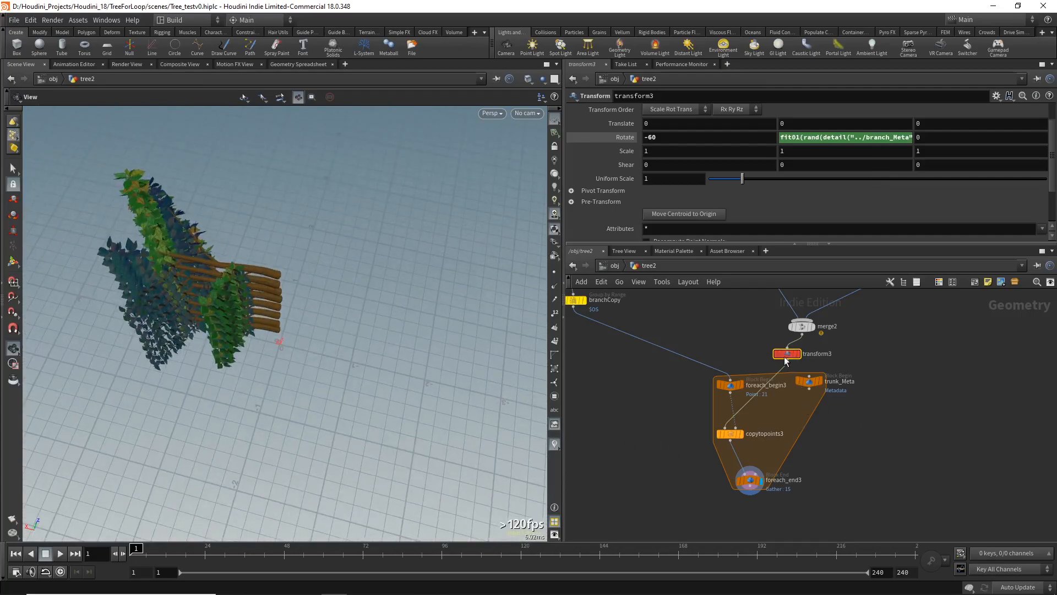
{"action": "left_click", "coordinate": [890, 138]}
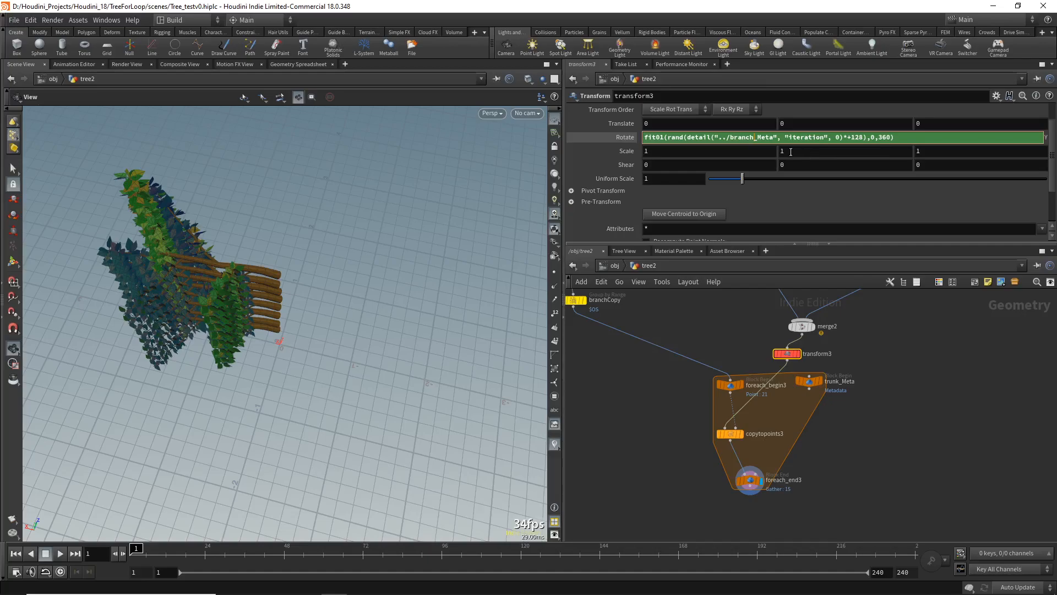
{"action": "key", "text": "BackSpace"}
{"action": "key", "text": "BackSpace"}
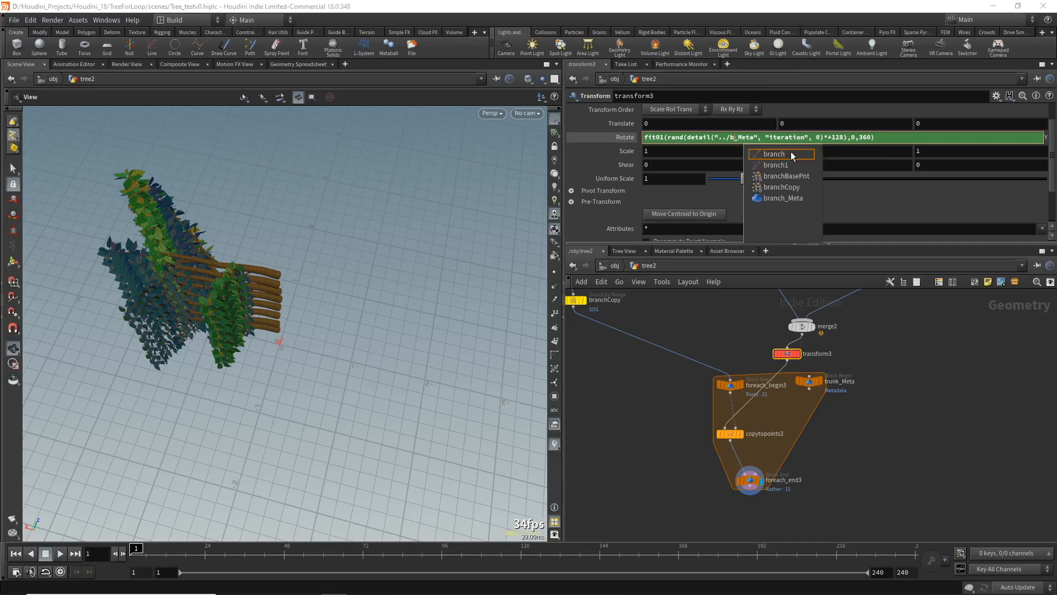
{"action": "key", "text": "BackSpace"}
{"action": "type", "text": "trunk"}
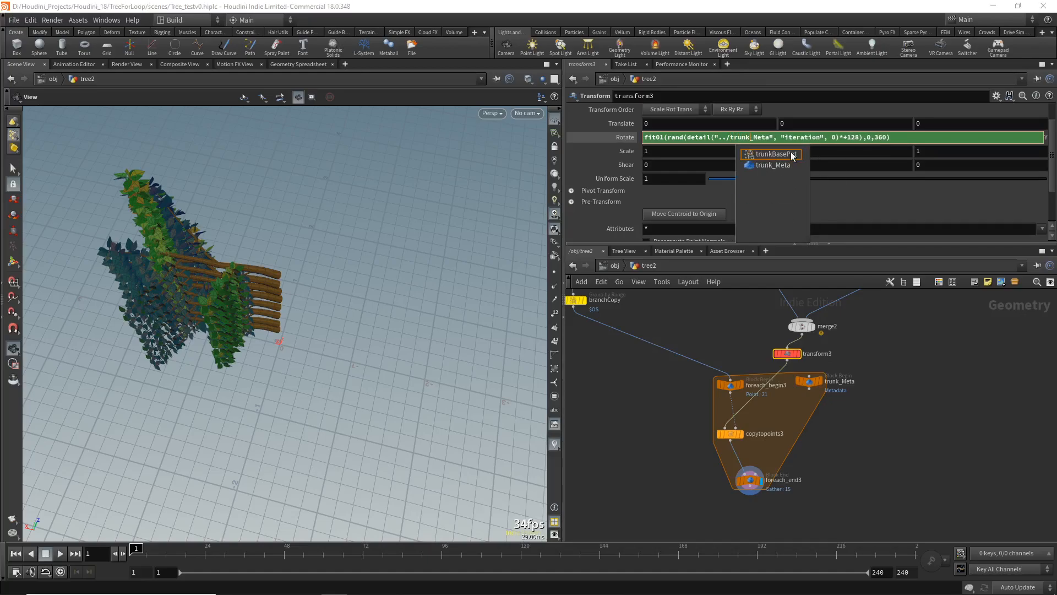
{"action": "key", "text": "Return"}
{"action": "left_click_drag", "start_coordinate": [513, 250], "coordinate": [342, 422]}
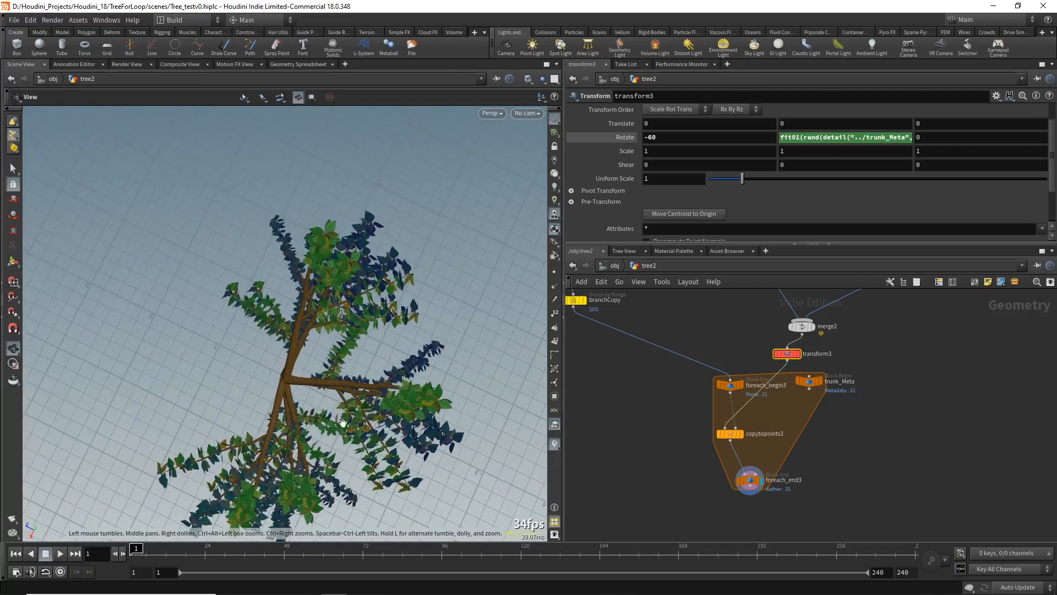
Vary the random seed offset in transform3's Y rotation expression to redistribute the branches around the trunk
{"action": "left_click", "coordinate": [882, 137]}
{"action": "middle_click_drag", "start_coordinate": [856, 136], "coordinate": [835, 118]}
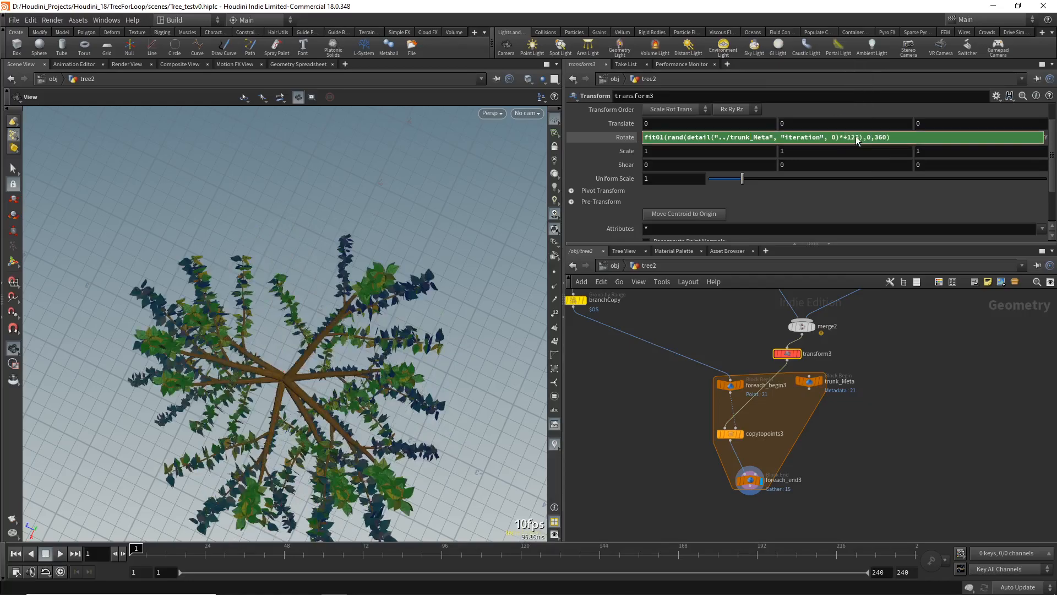
{"action": "left_click_drag", "start_coordinate": [332, 342], "coordinate": [374, 336]}
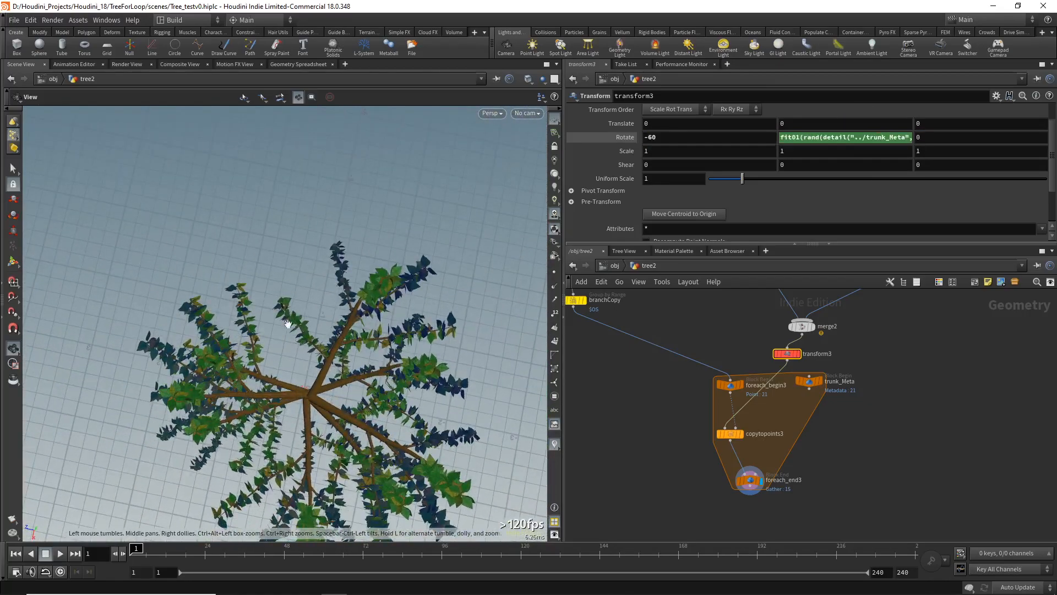
{"action": "left_click_drag", "start_coordinate": [269, 342], "coordinate": [412, 273]}
{"action": "left_click_drag", "start_coordinate": [301, 228], "coordinate": [278, 214]}
Merge the color8 trunk with the foreach_end3 branches and display the merged tree
{"action": "scroll", "coordinate": [616, 487], "scroll_direction": "down", "scroll_amount": 1}
{"action": "scroll", "coordinate": [616, 487], "scroll_direction": "down", "scroll_amount": 1}
{"action": "middle_click_drag", "start_coordinate": [616, 486], "coordinate": [678, 445]}
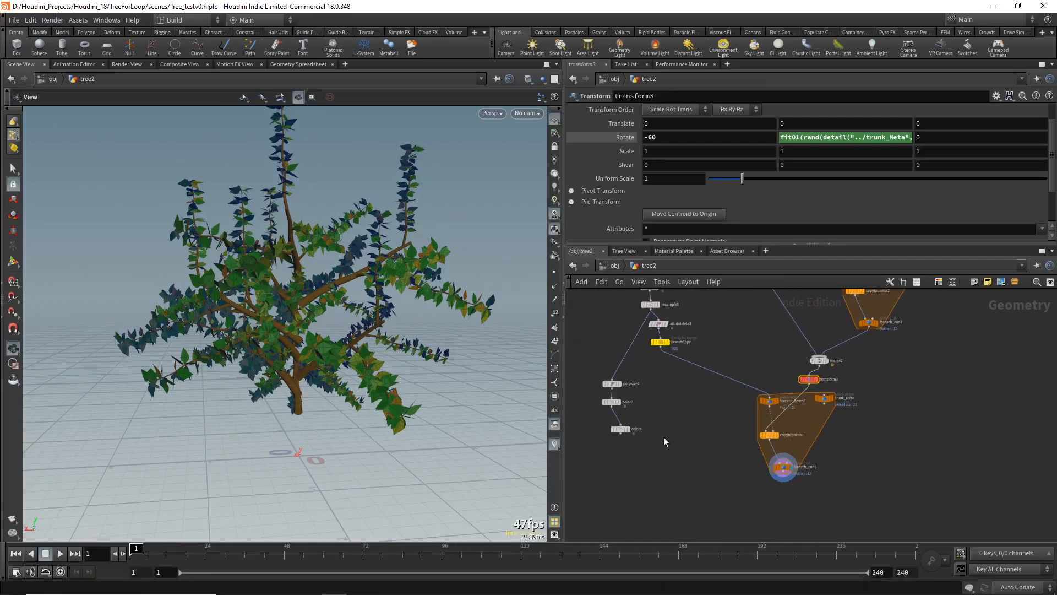
{"action": "left_click_drag", "start_coordinate": [636, 427], "coordinate": [636, 428]}
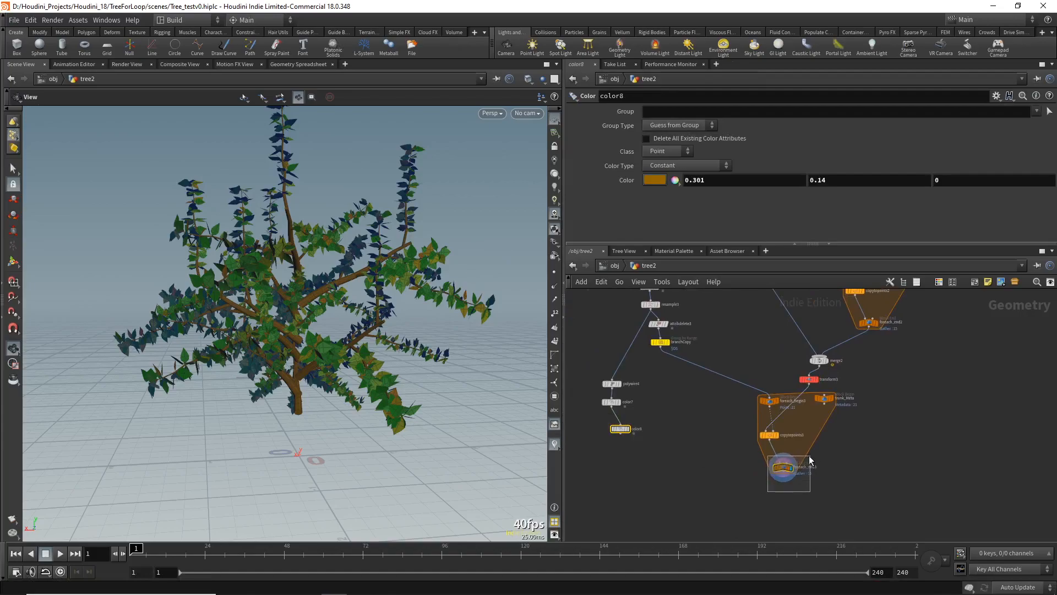
{"action": "left_click_drag", "start_coordinate": [811, 460], "coordinate": [811, 461], "text": "shift"}
{"action": "left_click_drag", "start_coordinate": [624, 438], "coordinate": [722, 511]}
{"action": "key", "text": "Escape"}
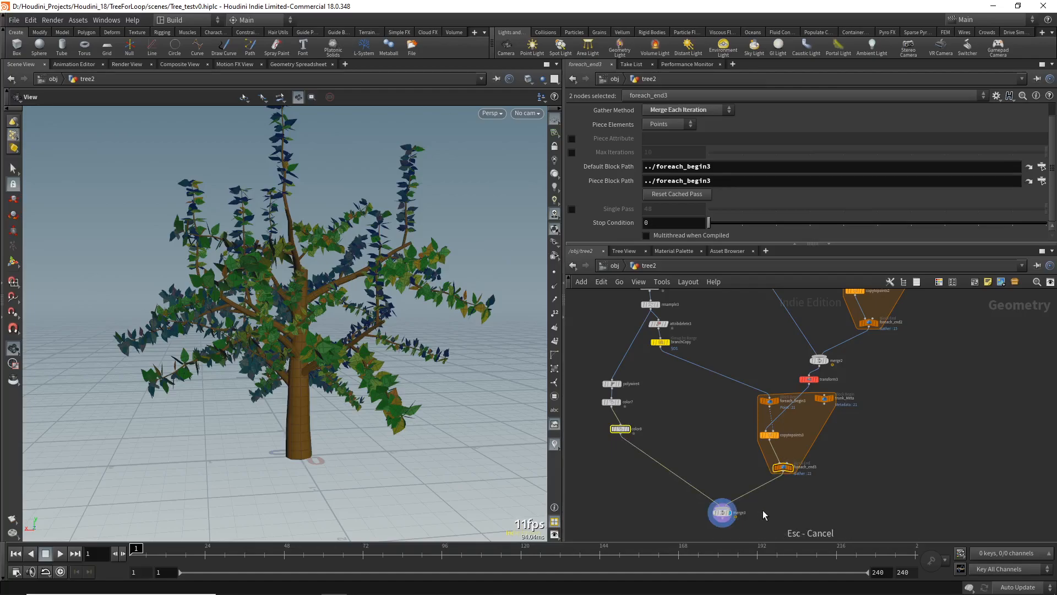
{"action": "left_click_drag", "start_coordinate": [473, 353], "coordinate": [384, 338]}
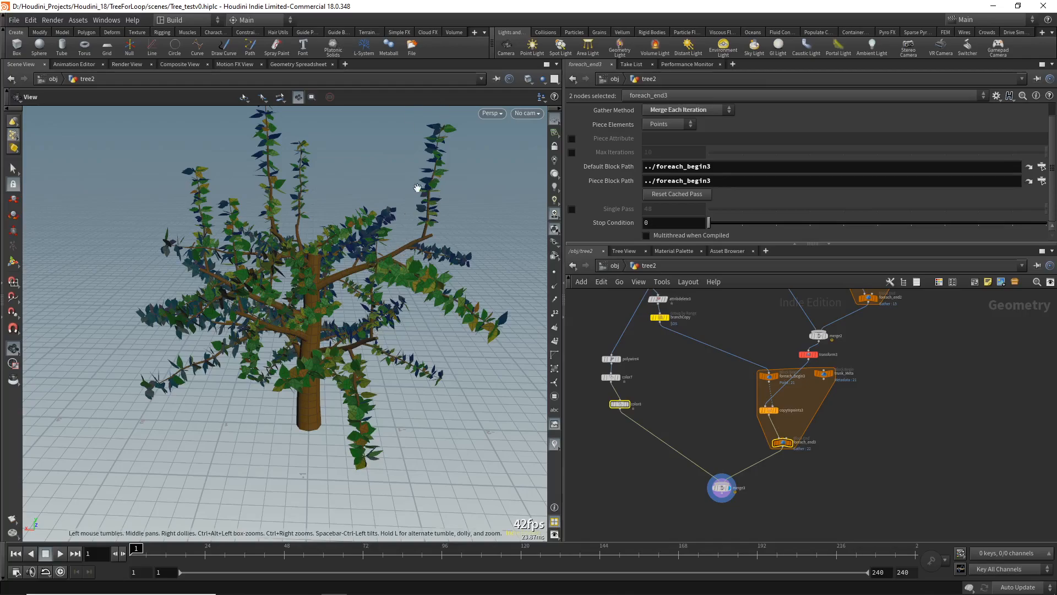
{"action": "left_click_drag", "start_coordinate": [346, 254], "coordinate": [389, 266]}
Try different rotation values on transform2, then undo the changes
{"action": "middle_click_drag", "start_coordinate": [755, 358], "coordinate": [714, 435]}
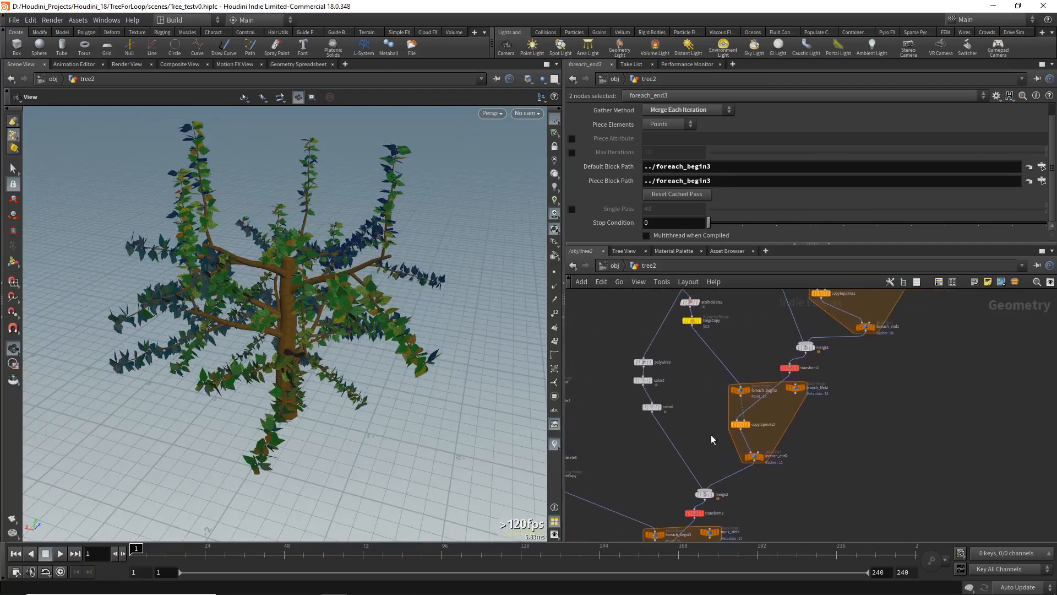
{"action": "left_click", "coordinate": [793, 371]}
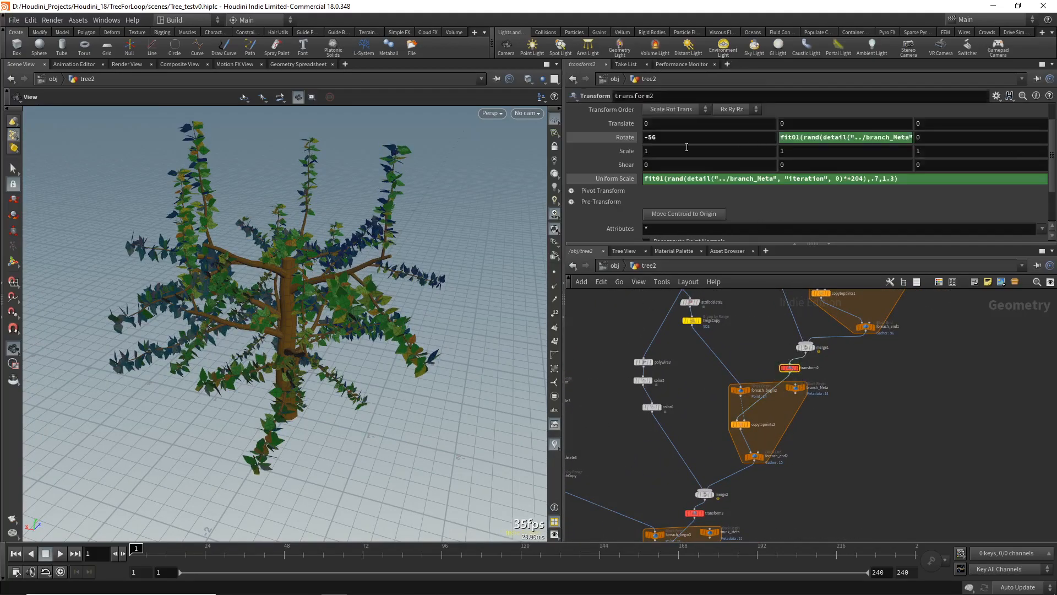
{"action": "middle_click_drag", "start_coordinate": [689, 136], "coordinate": [661, 137]}
{"action": "middle_click_drag", "start_coordinate": [946, 138], "coordinate": [1056, 118]}
{"action": "left_click_drag", "start_coordinate": [405, 326], "coordinate": [385, 314]}
{"action": "key", "text": "ctrl+z"}
{"action": "middle_click_drag", "start_coordinate": [671, 134], "coordinate": [860, 128]}
{"action": "key", "text": "ctrl+z"}
{"action": "key", "text": "ctrl+z"}
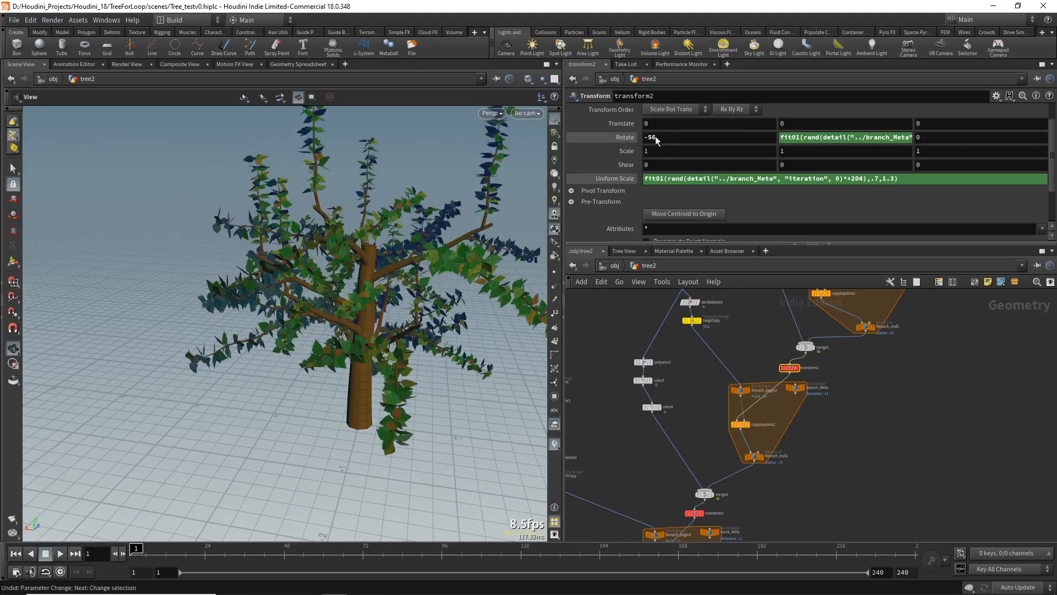
Try randomizing transform2's X rotation with the Y rotation expression, using a range of -60 to 60
{"action": "left_click", "coordinate": [838, 137]}
{"action": "key", "text": "ctrl+c"}
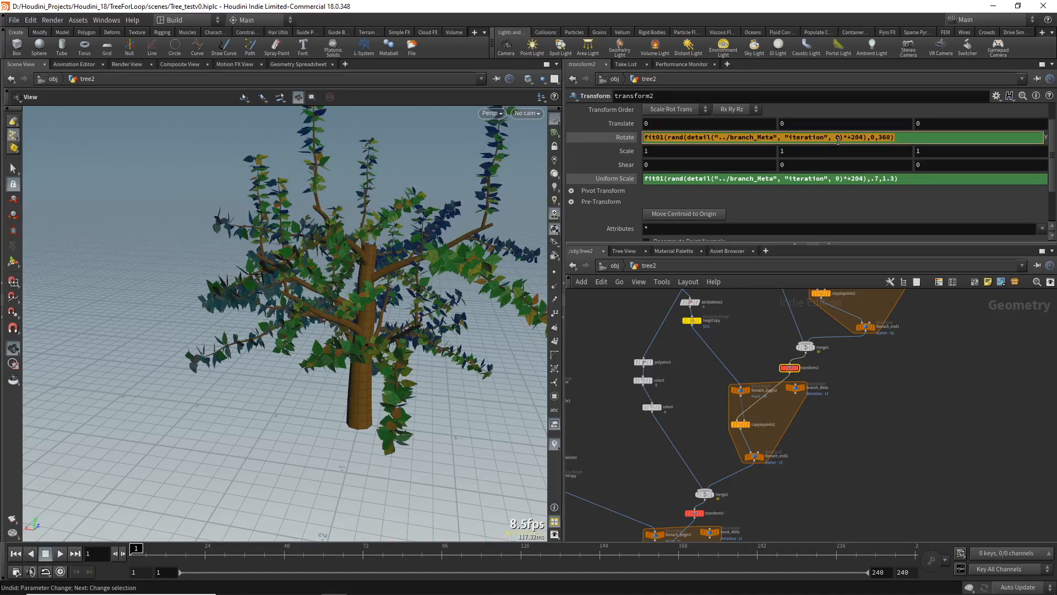
{"action": "key", "text": "Escape"}
{"action": "left_click", "coordinate": [697, 137]}
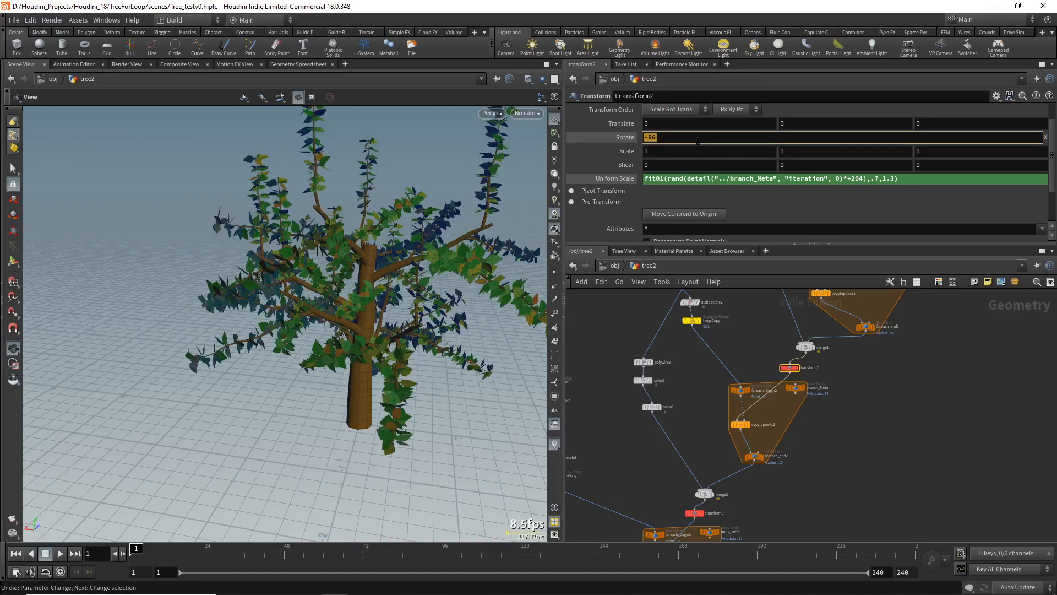
{"action": "key", "text": "ctrl+v"}
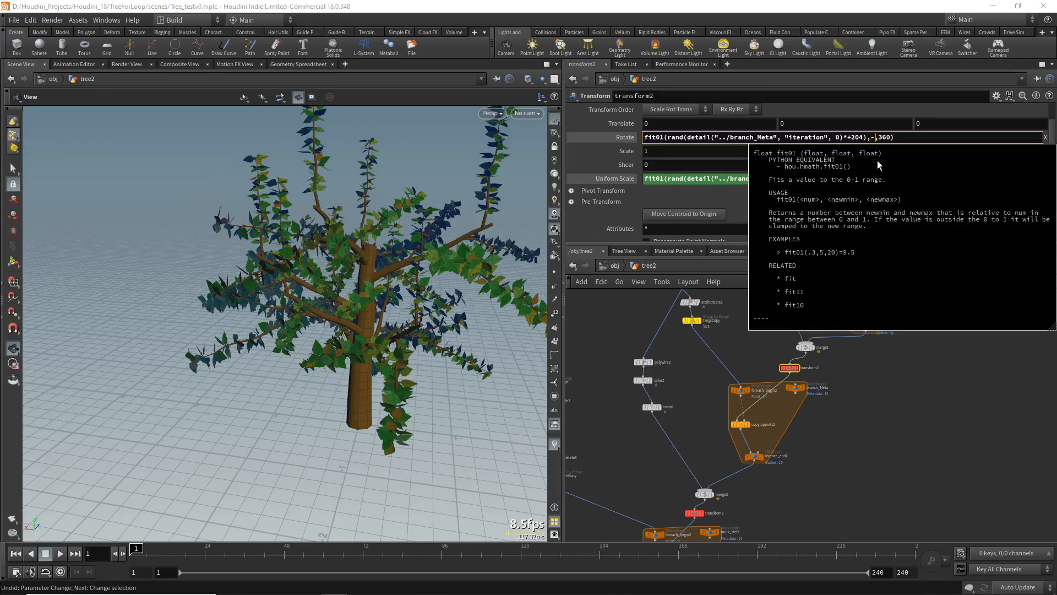
{"action": "key", "text": "Right"}
{"action": "key", "text": "Right"}
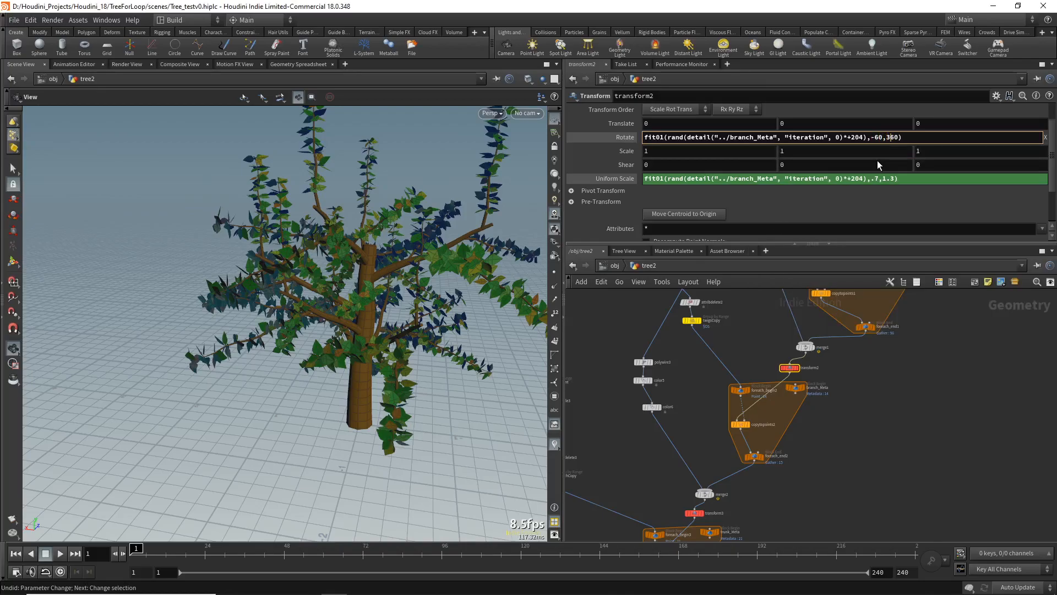
{"action": "key", "text": "BackSpace"}
{"action": "key", "text": "BackSpace"}
{"action": "key", "text": "BackSpace"}
{"action": "type", "text": "60"}
{"action": "key", "text": "Return"}
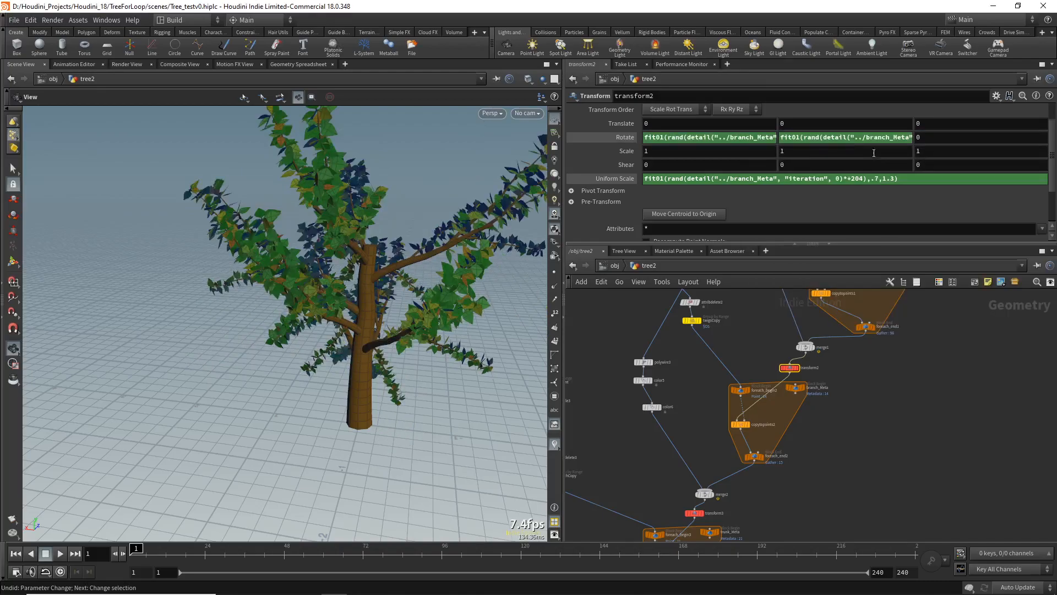
Try other values in transform2's random X rotation and scale expressions, then undo back to the fixed X rotation
{"action": "left_click", "coordinate": [868, 139]}
{"action": "left_click", "coordinate": [742, 145]}
{"action": "left_click", "coordinate": [737, 142]}
{"action": "middle_click_drag", "start_coordinate": [896, 136], "coordinate": [665, 228]}
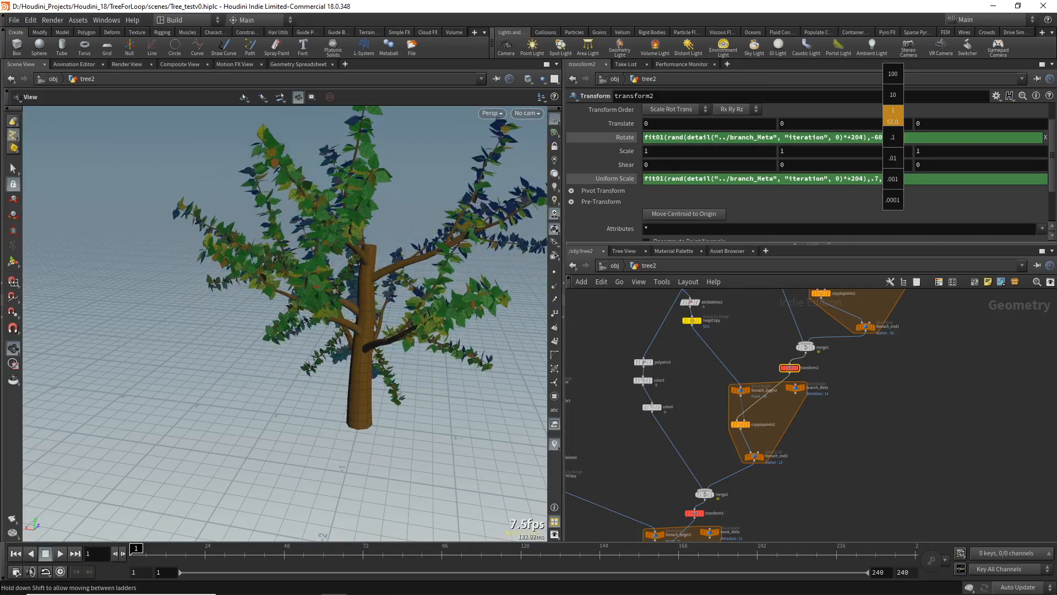
{"action": "middle_click_drag", "start_coordinate": [956, 181], "coordinate": [953, 183]}
{"action": "left_click_drag", "start_coordinate": [502, 279], "coordinate": [284, 255]}
{"action": "key", "text": "ctrl+z"}
{"action": "left_click_drag", "start_coordinate": [396, 285], "coordinate": [307, 227]}
{"action": "left_click_drag", "start_coordinate": [265, 260], "coordinate": [237, 258]}
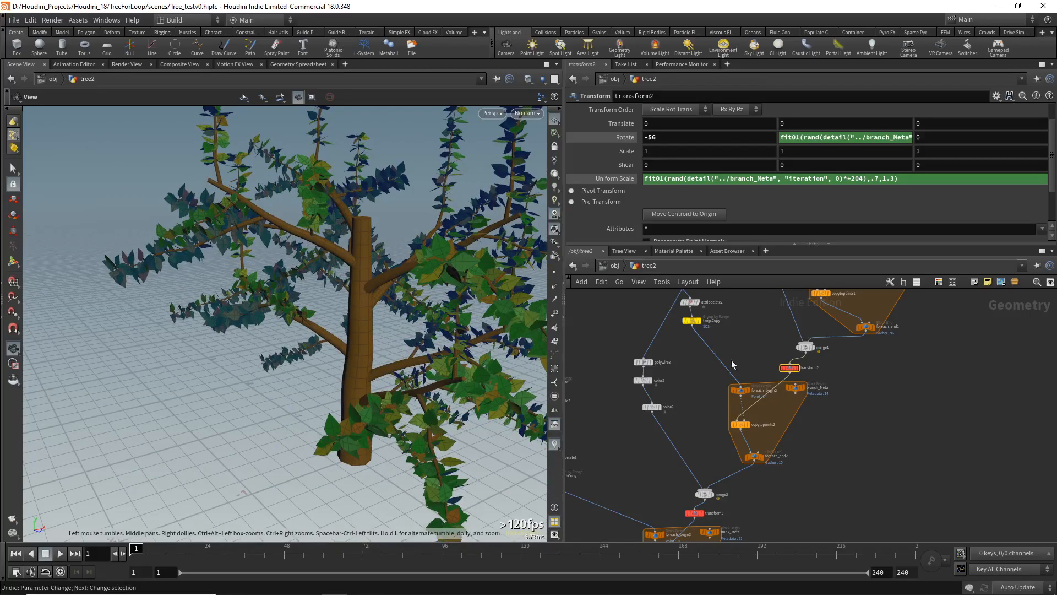
Set twigsCopy's range filter to select 1 of 1 and its Start to 2 for denser twigs
{"action": "scroll", "coordinate": [728, 364], "scroll_direction": "up", "scroll_amount": 3}
{"action": "left_click", "coordinate": [695, 345]}
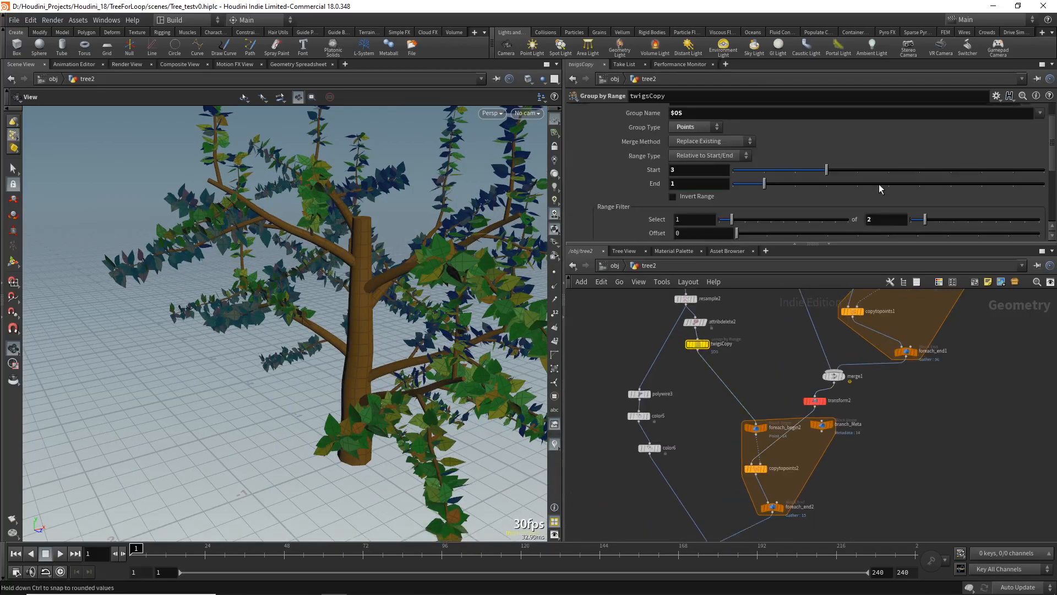
{"action": "left_click_drag", "start_coordinate": [925, 222], "coordinate": [910, 219]}
{"action": "left_click_drag", "start_coordinate": [385, 232], "coordinate": [366, 254]}
{"action": "scroll", "coordinate": [396, 258], "scroll_direction": "up", "scroll_amount": 3}
{"action": "scroll", "coordinate": [358, 255], "scroll_direction": "up", "scroll_amount": 2}
{"action": "scroll", "coordinate": [358, 254], "scroll_direction": "up", "scroll_amount": 3}
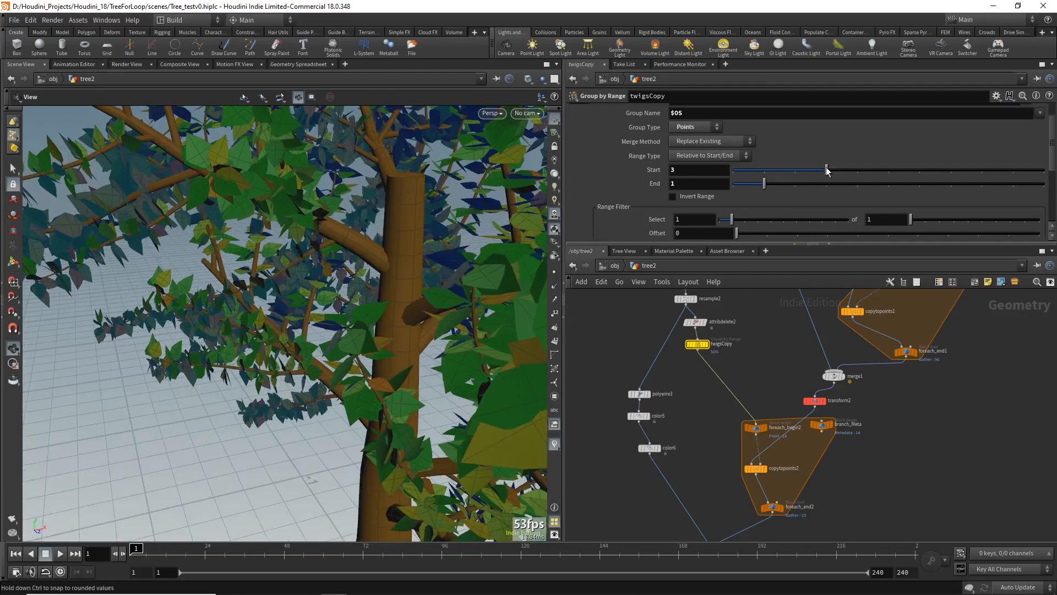
{"action": "left_click_drag", "start_coordinate": [192, 308], "coordinate": [270, 371]}
{"action": "scroll", "coordinate": [277, 372], "scroll_direction": "down", "scroll_amount": 2}
{"action": "left_click_drag", "start_coordinate": [318, 304], "coordinate": [330, 335]}
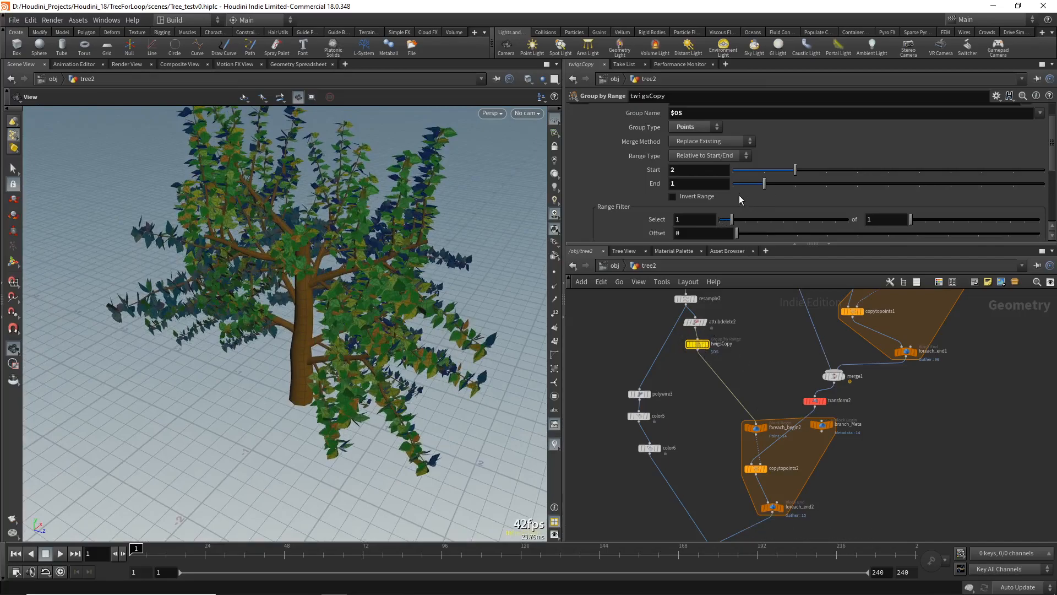
{"action": "scroll", "coordinate": [700, 166], "scroll_direction": "up", "scroll_amount": 1}
Try a different X rotation on transform2 with the denser twigs, then undo it
{"action": "left_click", "coordinate": [814, 402]}
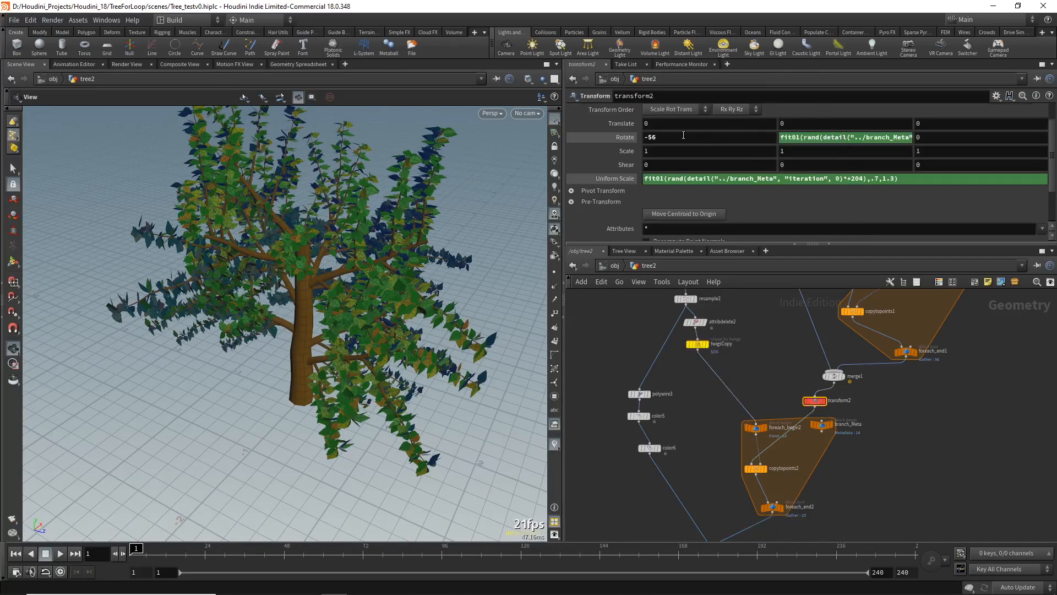
{"action": "middle_click_drag", "start_coordinate": [683, 135], "coordinate": [765, 117]}
{"action": "key", "text": "ctrl+z"}
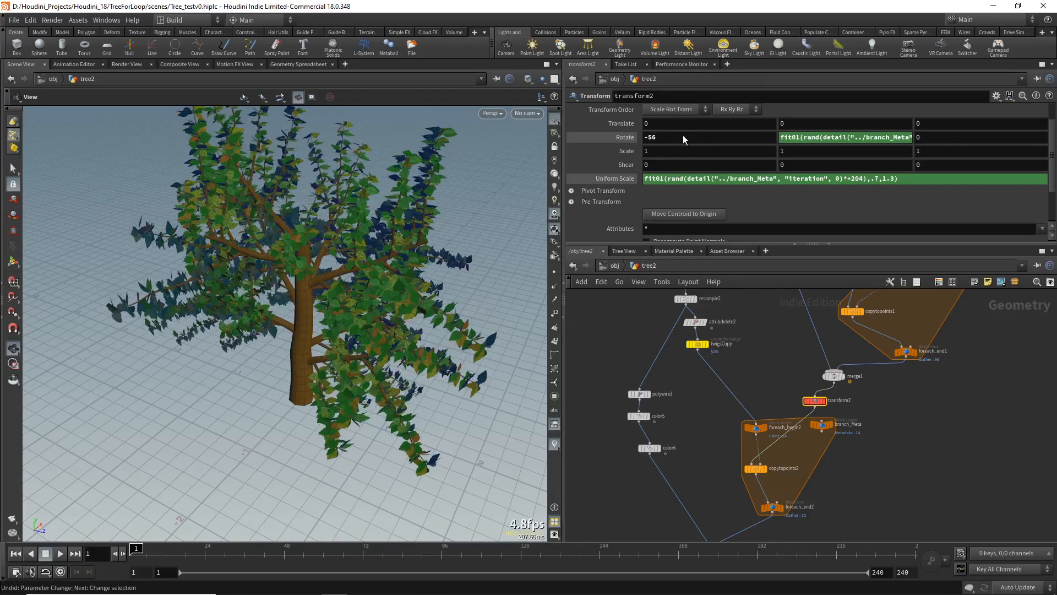
Copy transform2's random Y rotation expression into its X rotation
{"action": "left_click", "coordinate": [810, 138]}
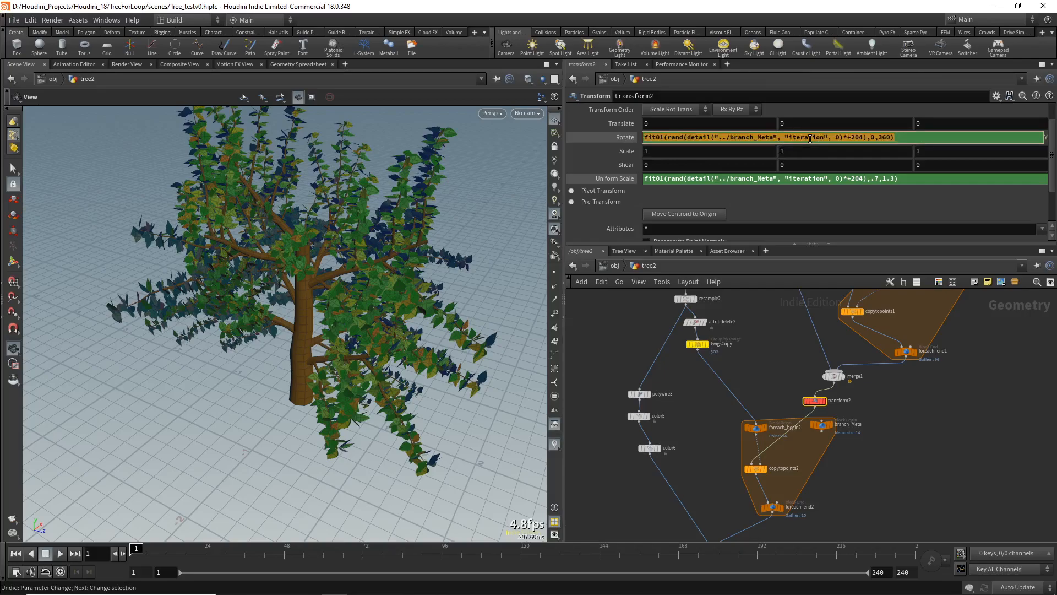
{"action": "key", "text": "Escape"}
{"action": "key", "text": "ctrl+a"}
{"action": "key", "text": "ctrl+v"}
{"action": "key", "text": "Return"}
Limit transform2's random X rotation to a range of -30 to 60, and inspect the tree
{"action": "left_click", "coordinate": [716, 137]}
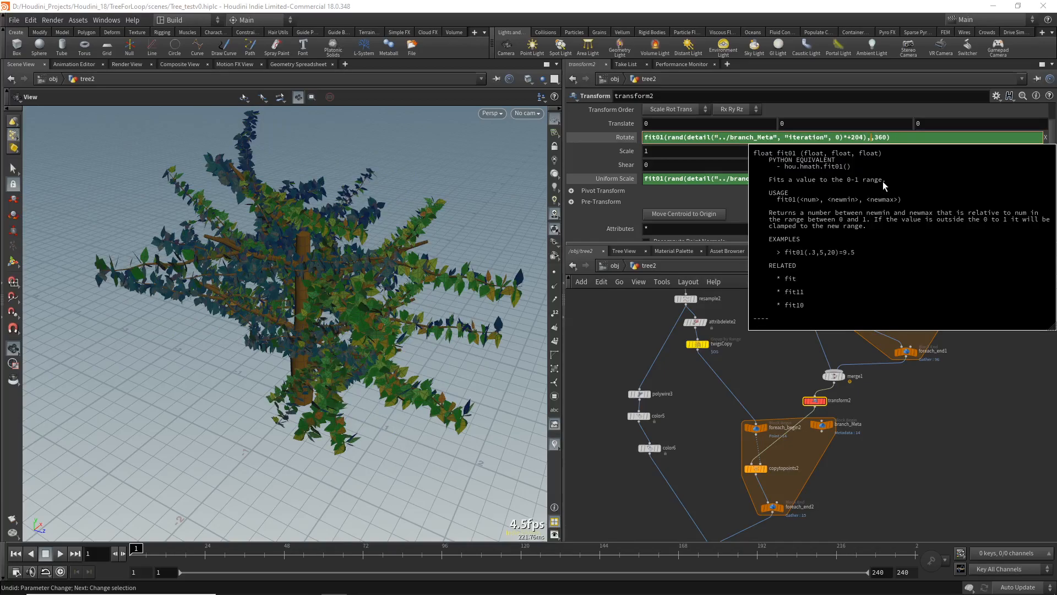
{"action": "type", "text": "-30"}
{"action": "key", "text": "BackSpace"}
{"action": "key", "text": "BackSpace"}
{"action": "key", "text": "BackSpace"}
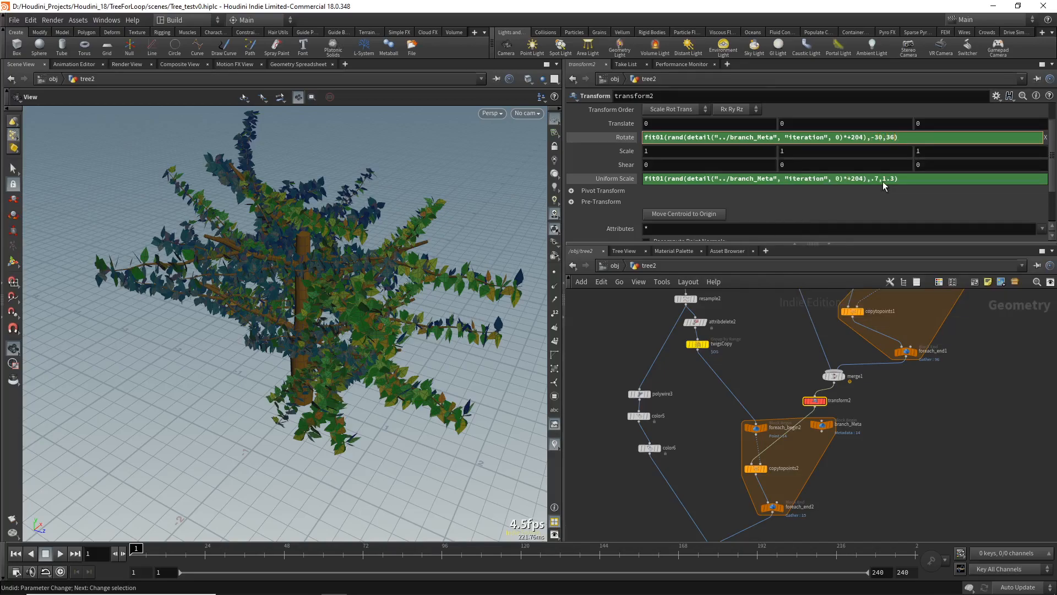
{"action": "type", "text": "30"}
{"action": "key", "text": "Return"}
{"action": "left_click_drag", "start_coordinate": [305, 212], "coordinate": [375, 287]}
{"action": "middle_click_drag", "start_coordinate": [418, 337], "coordinate": [404, 304]}
Set the random seed offset in transform2's X rotation expression to 42
{"action": "left_click", "coordinate": [760, 137]}
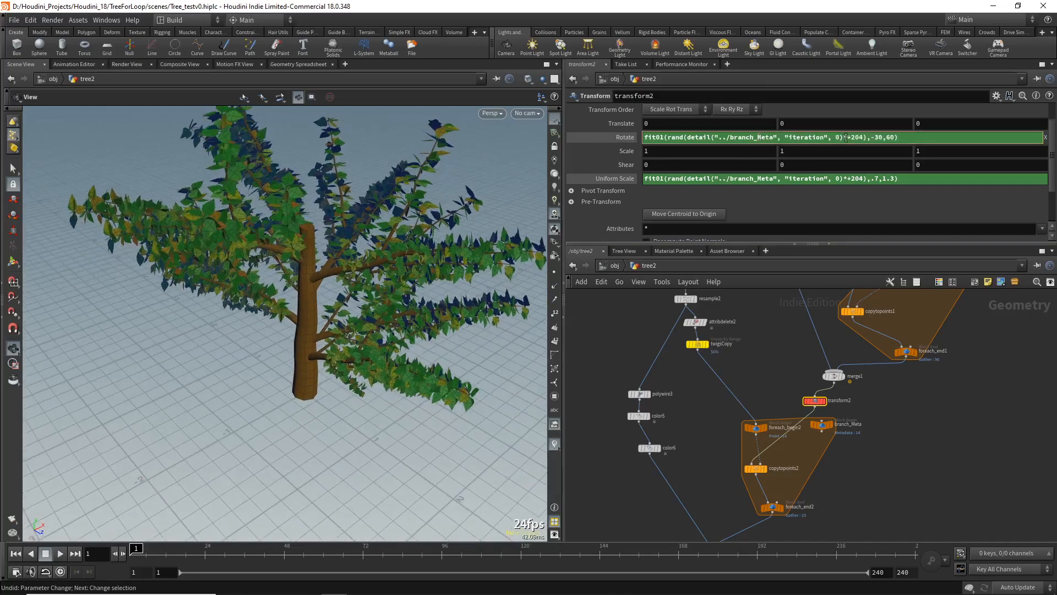
{"action": "key", "text": "BackSpace"}
{"action": "key", "text": "BackSpace"}
{"action": "key", "text": "BackSpace"}
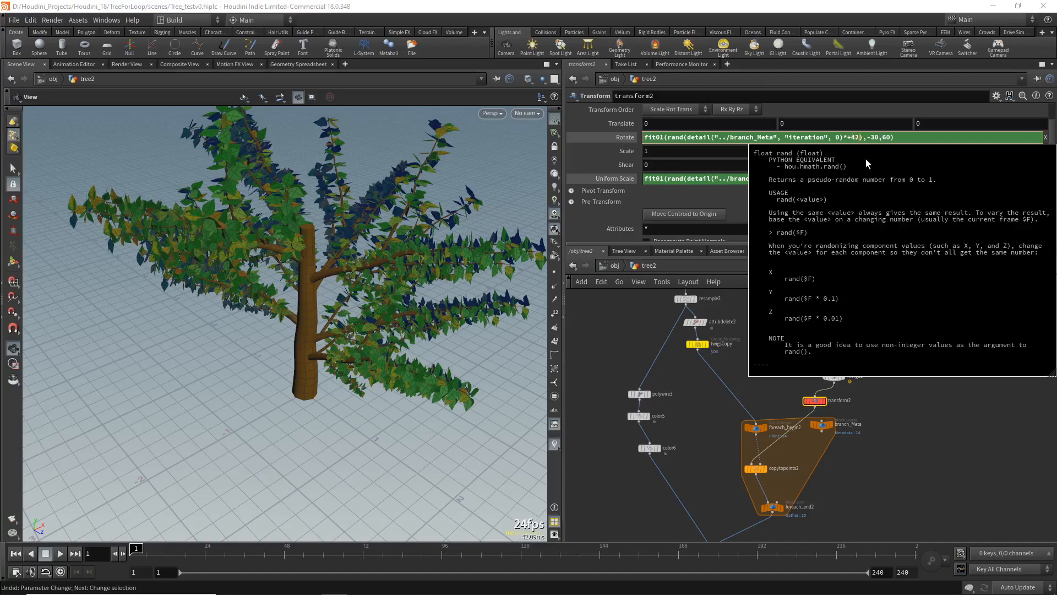
{"action": "key", "text": "Return"}
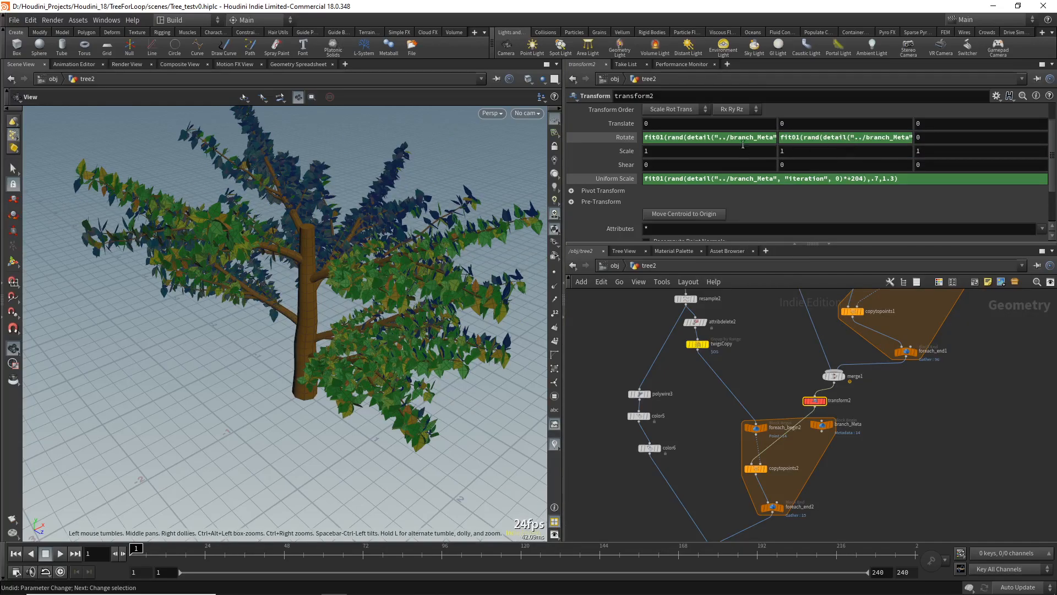
Fine-tune the range limits in transform2's X rotation expression while checking the tree's shape
{"action": "left_click", "coordinate": [746, 138]}
{"action": "middle_click_drag", "start_coordinate": [880, 137], "coordinate": [1055, 119]}
{"action": "left_click_drag", "start_coordinate": [494, 276], "coordinate": [410, 265]}
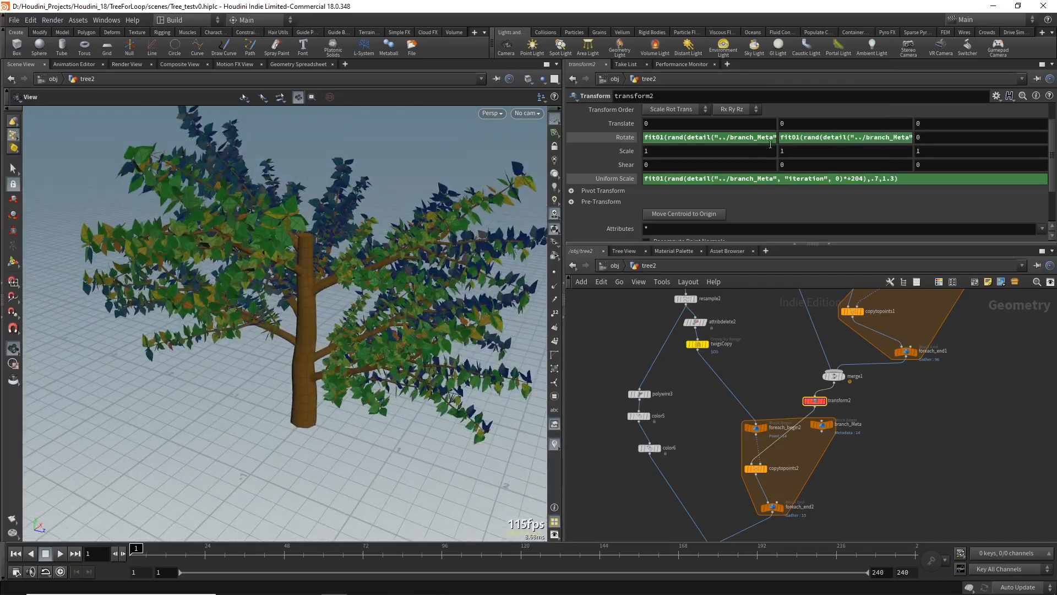
{"action": "left_click", "coordinate": [765, 137]}
{"action": "middle_click_drag", "start_coordinate": [875, 137], "coordinate": [986, 114]}
{"action": "left_click_drag", "start_coordinate": [339, 322], "coordinate": [300, 302]}
{"action": "middle_click_drag", "start_coordinate": [696, 454], "coordinate": [681, 359]}
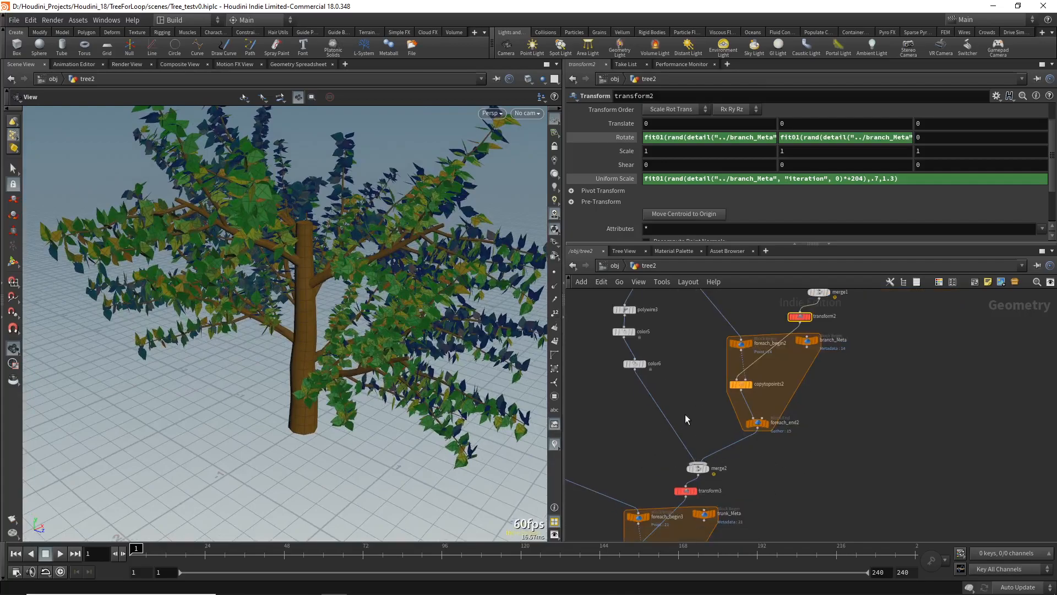
{"action": "middle_click_drag", "start_coordinate": [681, 418], "coordinate": [766, 251]}
{"action": "middle_click_drag", "start_coordinate": [684, 414], "coordinate": [762, 448]}
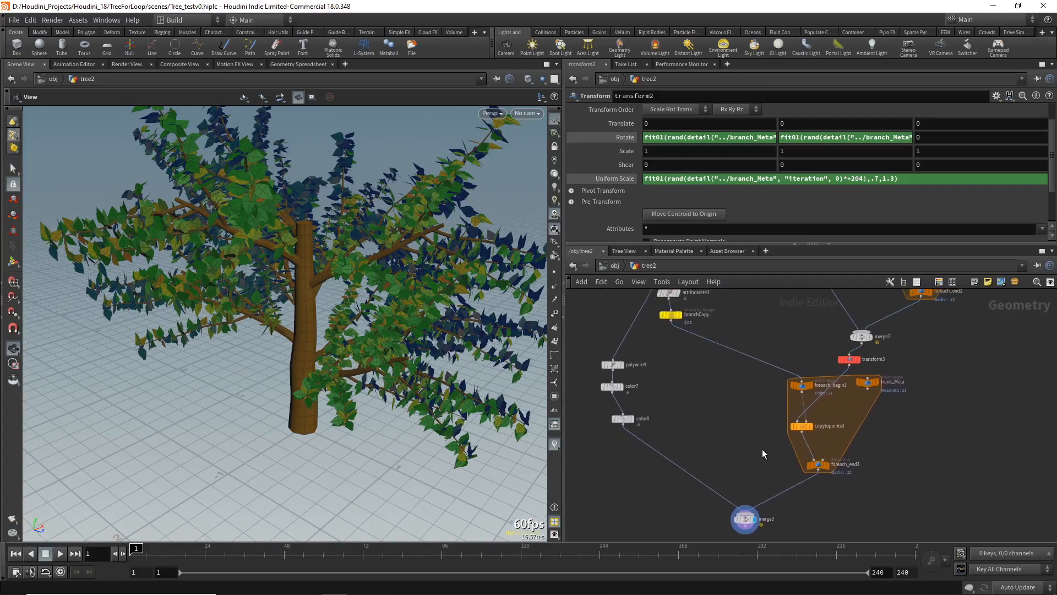
{"action": "scroll", "coordinate": [762, 453], "scroll_direction": "up", "scroll_amount": 2}
{"action": "left_click", "coordinate": [866, 341]}
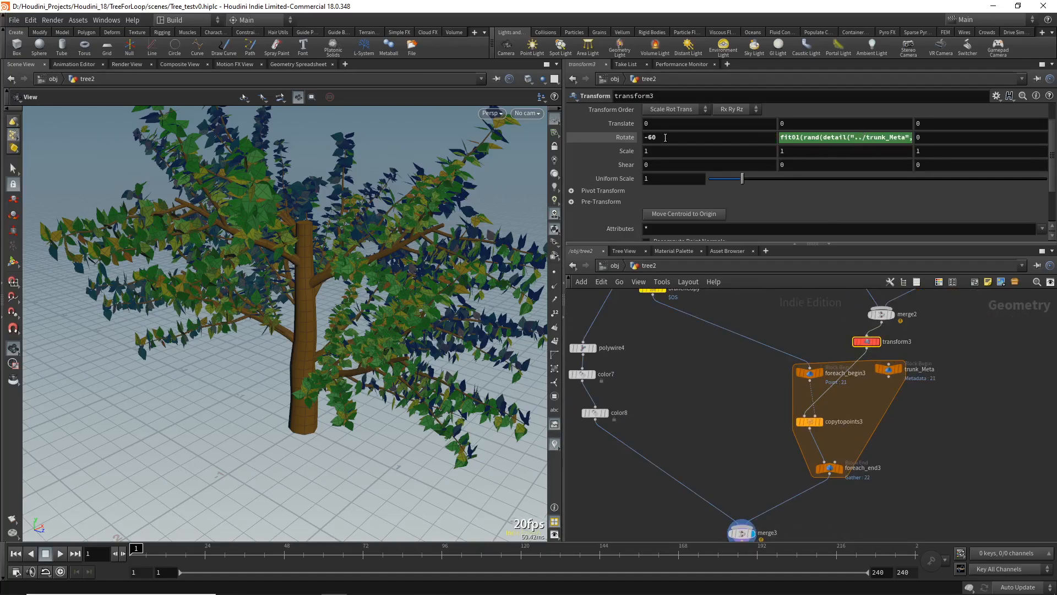
{"action": "left_click_drag", "start_coordinate": [343, 278], "coordinate": [342, 344]}
{"action": "left_click_drag", "start_coordinate": [272, 259], "coordinate": [270, 226]}
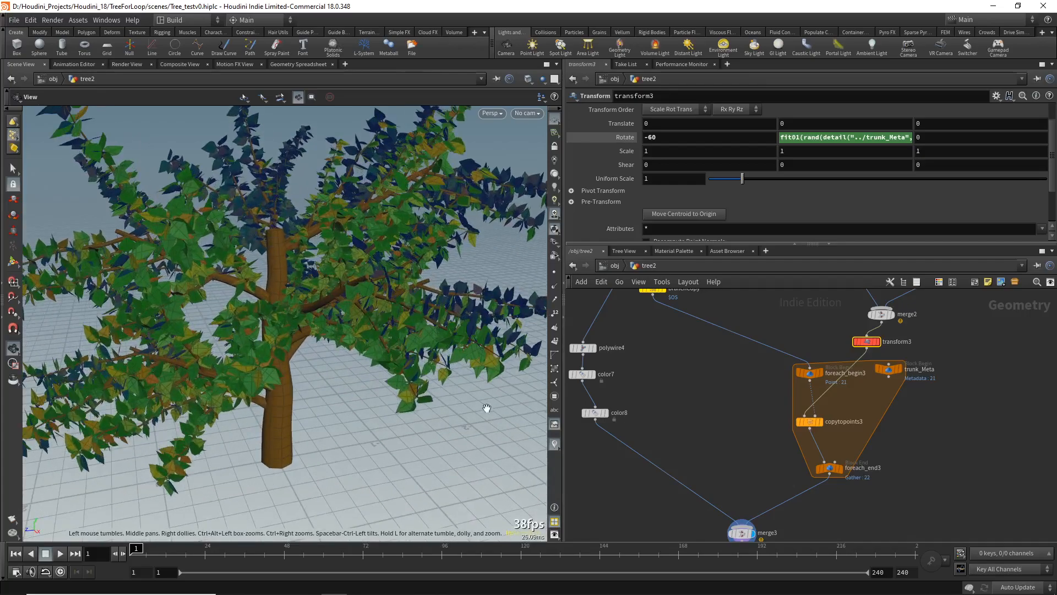
Set the multiplier in attribwrangle3's red color formula to .9 so the trunk tapers more strongly, and check the trunk
{"action": "middle_click_drag", "start_coordinate": [687, 381], "coordinate": [748, 461]}
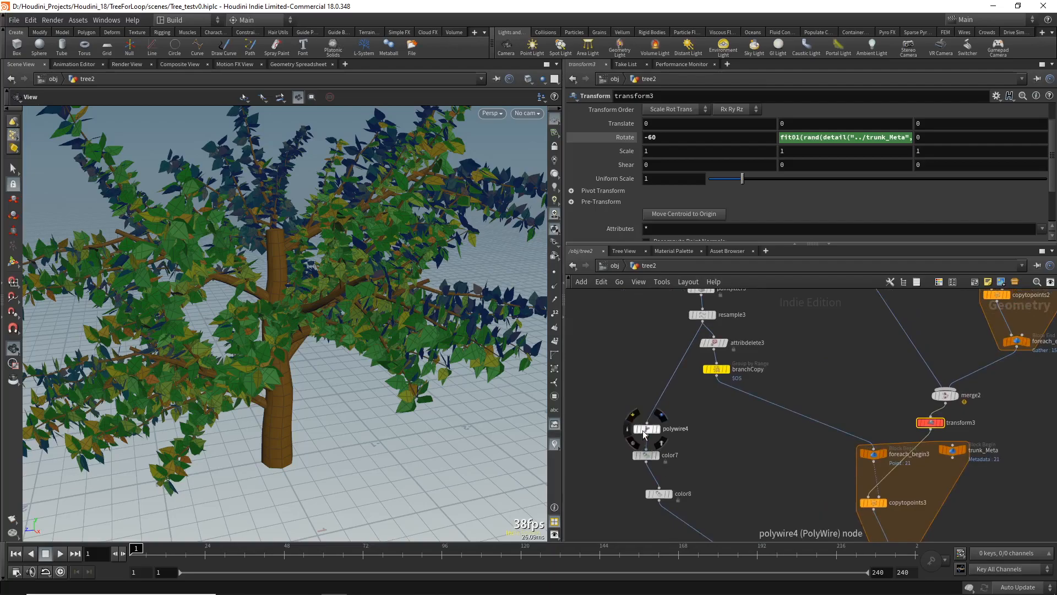
{"action": "middle_click_drag", "start_coordinate": [635, 349], "coordinate": [626, 444]}
{"action": "left_click", "coordinate": [692, 344]}
{"action": "left_click", "coordinate": [693, 371]}
{"action": "left_click", "coordinate": [709, 189]}
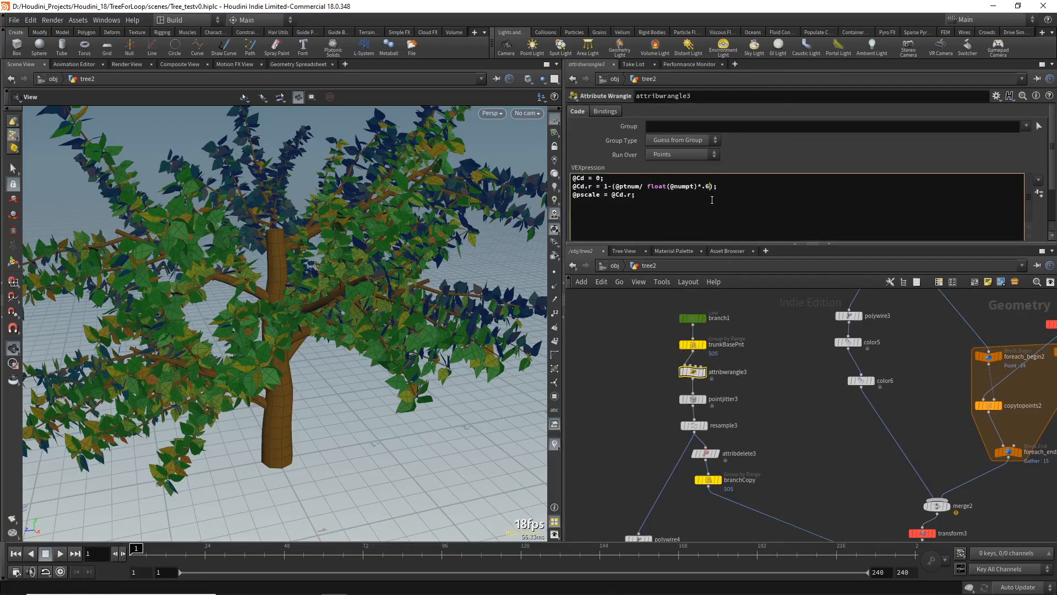
{"action": "key", "text": "Return"}
{"action": "key", "text": "BackSpace"}
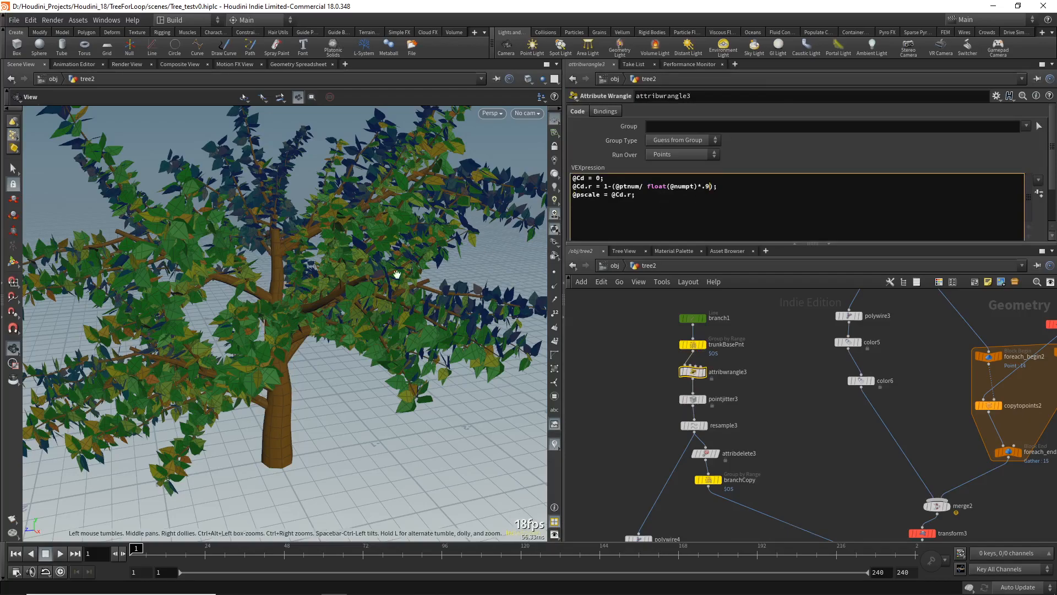
{"action": "right_click_drag", "start_coordinate": [307, 297], "coordinate": [288, 441]}
{"action": "mouse_move", "coordinate": [288, 441]}
{"action": "left_mouse_down"}
{"action": "mouse_move", "coordinate": [255, 449]}
{"action": "mouse_move", "coordinate": [285, 445]}
{"action": "left_mouse_up"}
{"action": "right_click_drag", "start_coordinate": [285, 445], "coordinate": [286, 358]}
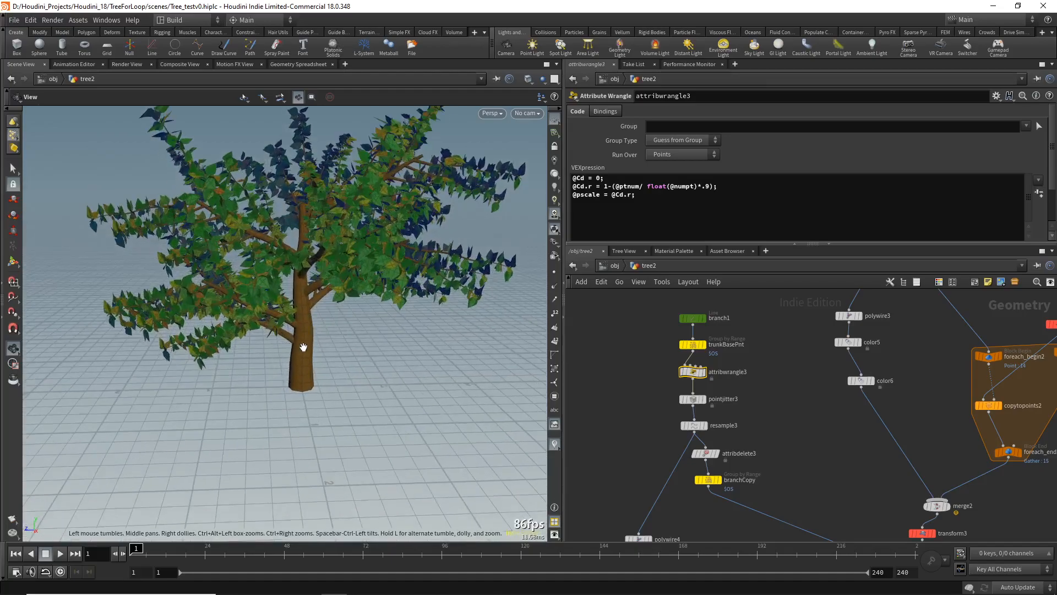
Copy transform2's random uniform scale expression into transform3's uniform scale
{"action": "middle_click_drag", "start_coordinate": [814, 449], "coordinate": [789, 344]}
{"action": "middle_click_drag", "start_coordinate": [813, 458], "coordinate": [802, 391]}
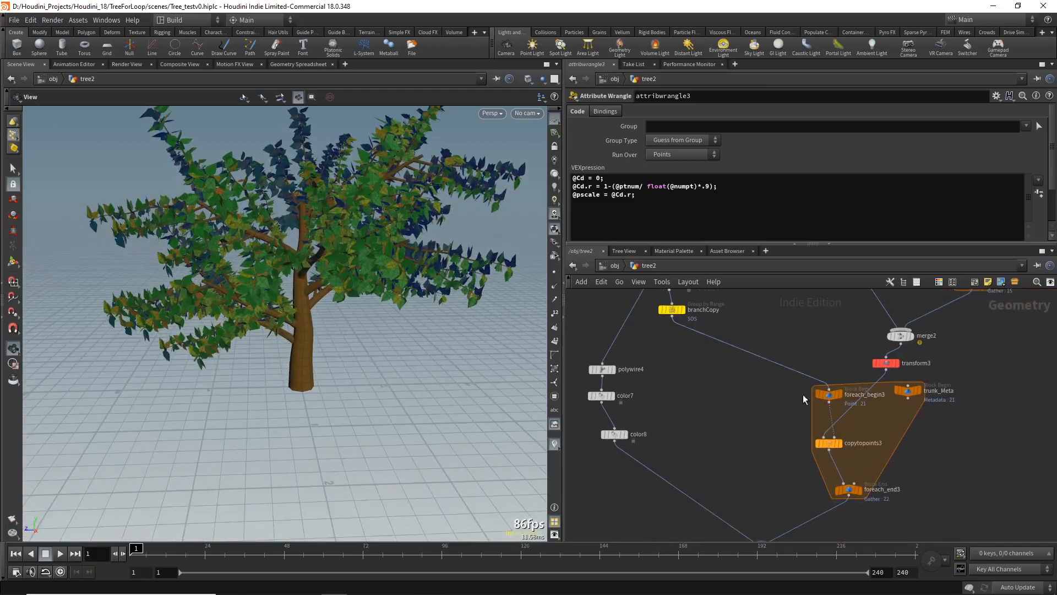
{"action": "left_click", "coordinate": [888, 364]}
{"action": "middle_click_drag", "start_coordinate": [974, 360], "coordinate": [856, 550]}
{"action": "left_click", "coordinate": [906, 344]}
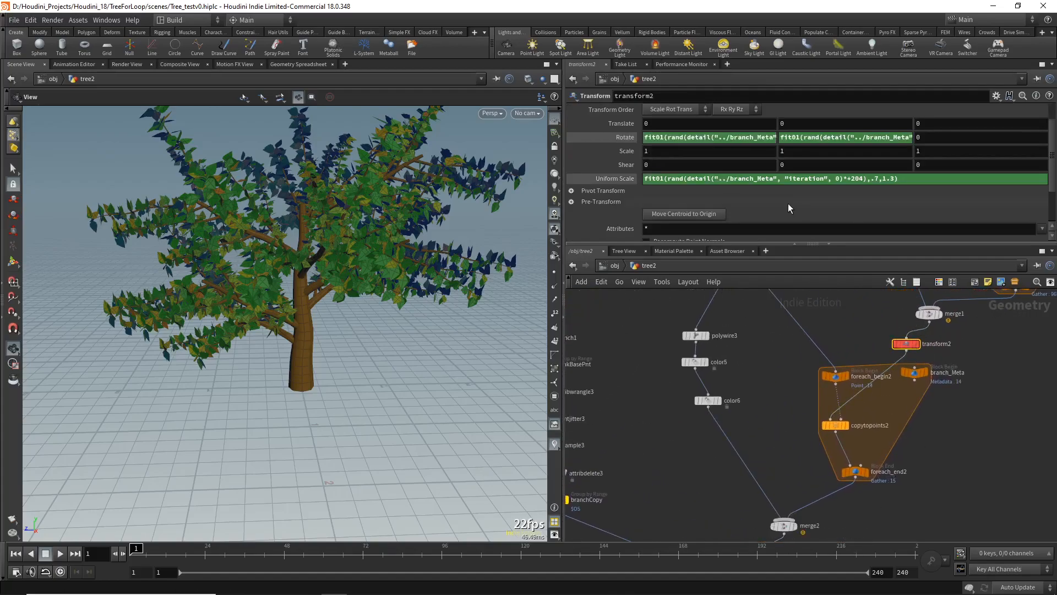
{"action": "left_click", "coordinate": [704, 180]}
{"action": "key", "text": "ctrl+c"}
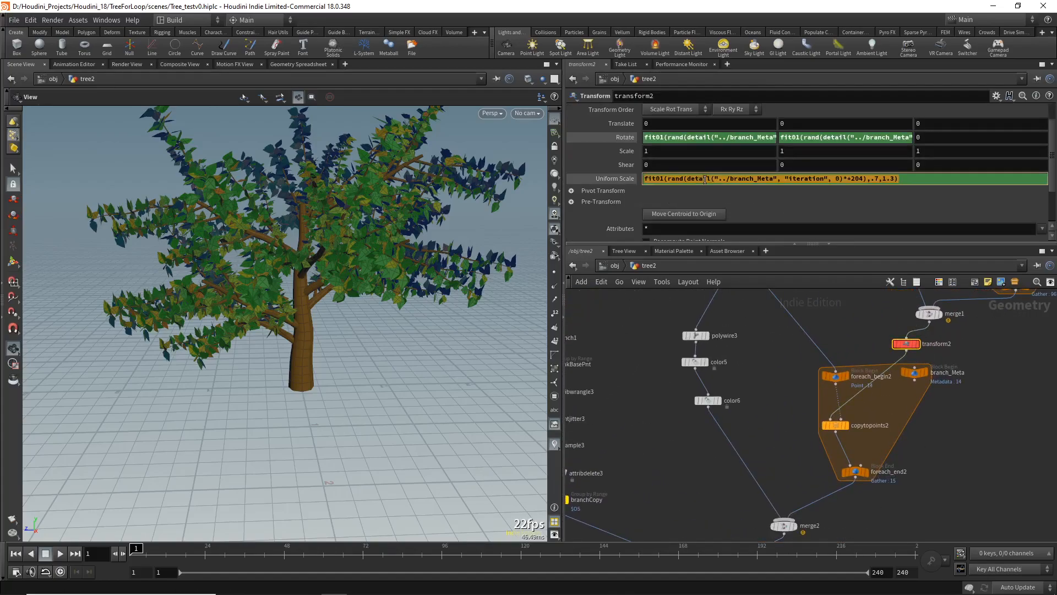
{"action": "middle_click_drag", "start_coordinate": [779, 460], "coordinate": [789, 310]}
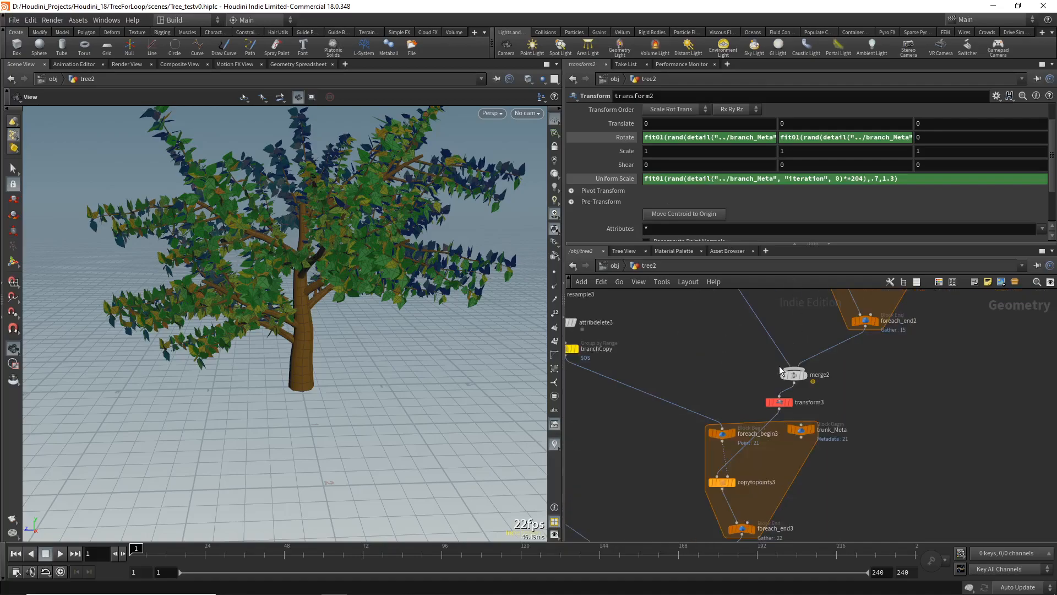
{"action": "left_click", "coordinate": [781, 404]}
{"action": "left_click", "coordinate": [681, 180]}
{"action": "key", "text": "ctrl+v"}
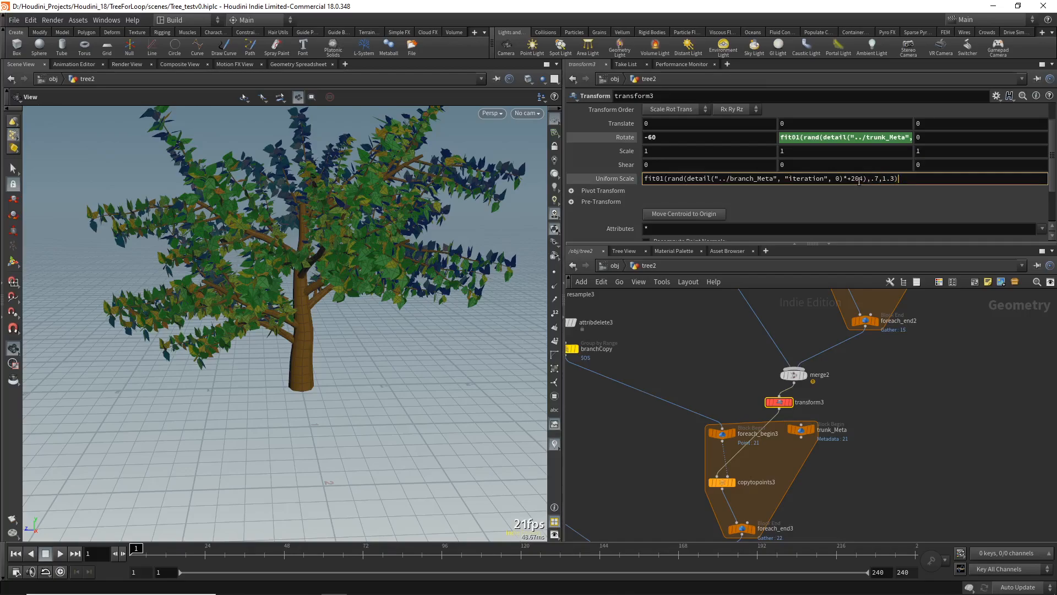
Set the random seed offset in transform3's uniform scale expression to 234
{"action": "key", "text": "BackSpace"}
{"action": "type", "text": "3"}
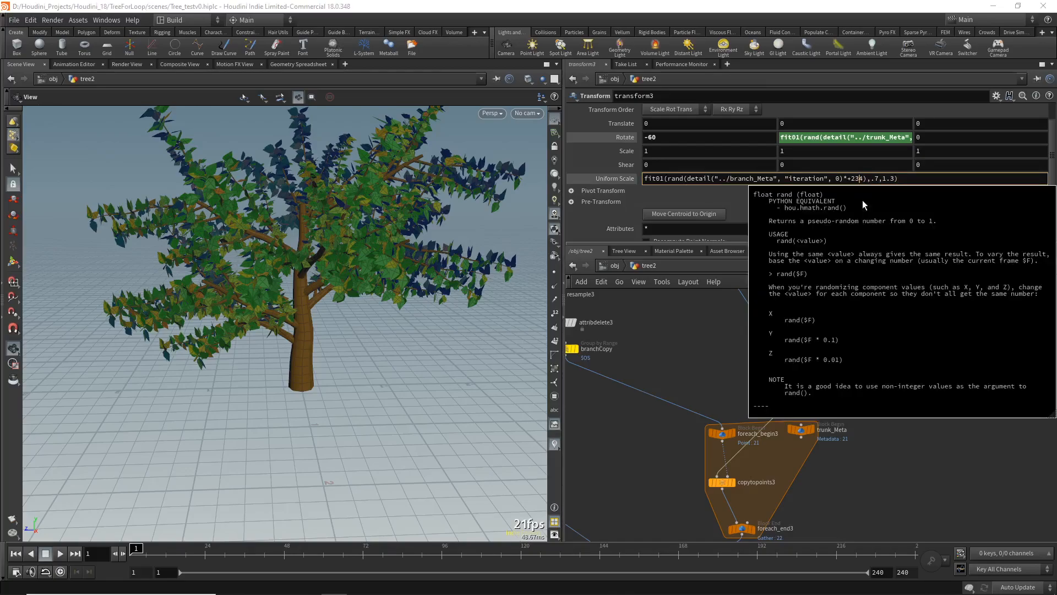
{"action": "key", "text": "Return"}
Try a minimum limit of 0.2 in transform3's uniform scale expression, and undo the change
{"action": "left_click_drag", "start_coordinate": [356, 303], "coordinate": [357, 275]}
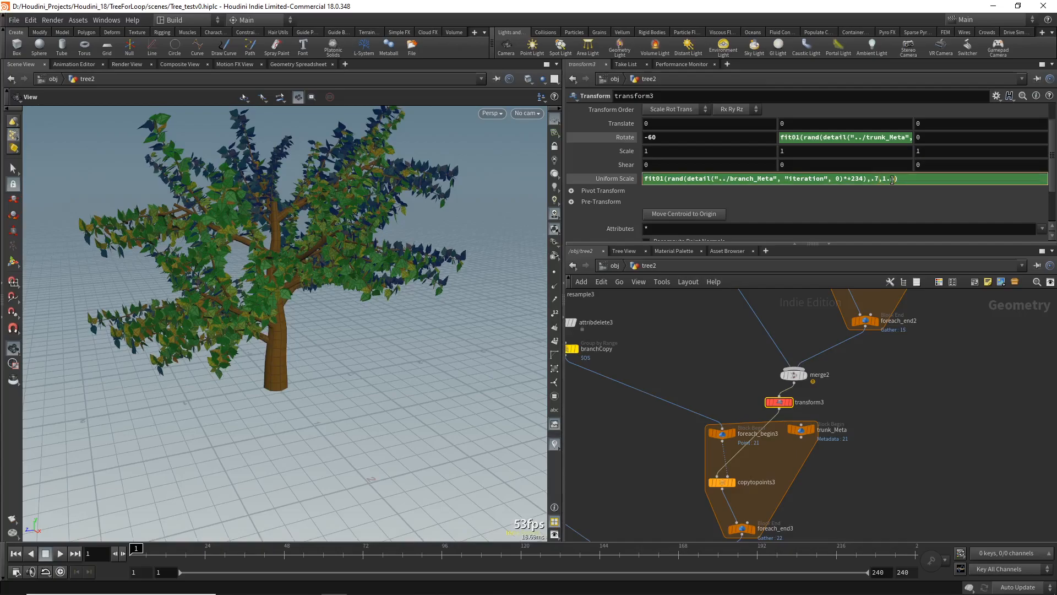
{"action": "middle_click_drag", "start_coordinate": [879, 180], "coordinate": [841, 181]}
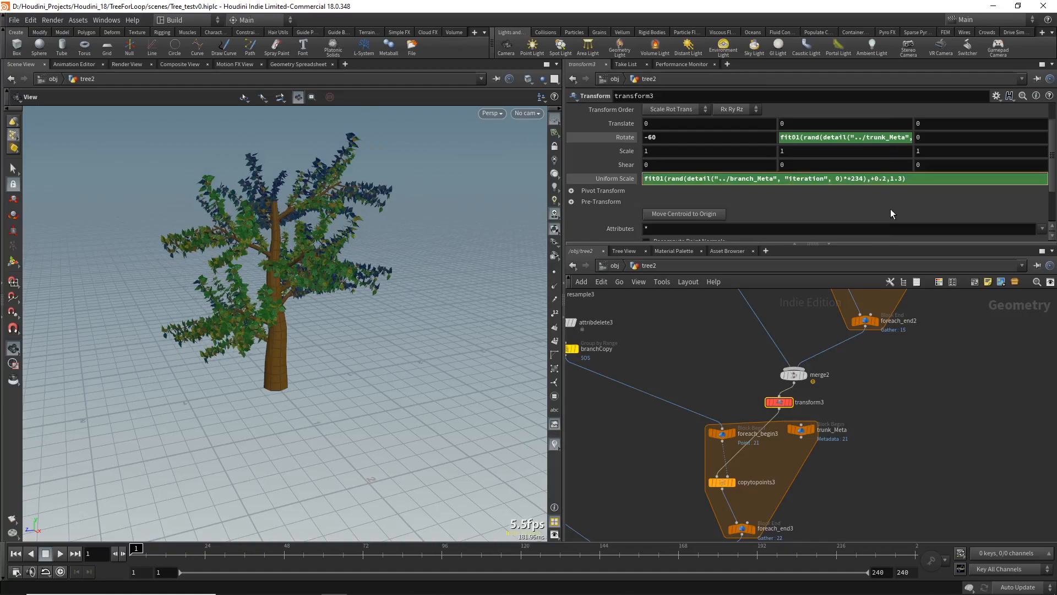
{"action": "key", "text": "ctrl+z"}
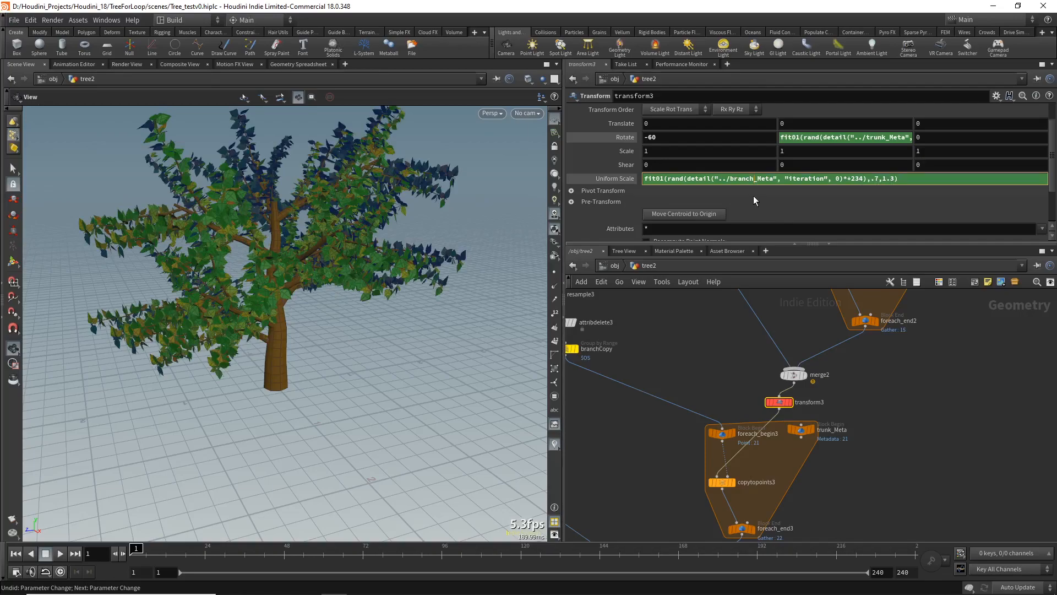
Point transform3's uniform scale expression to trunk_Meta instead of branch_Meta, and check the tree from another angle
{"action": "key", "text": "BackSpace"}
{"action": "key", "text": "BackSpace"}
{"action": "key", "text": "BackSpace"}
{"action": "key", "text": "BackSpace"}
{"action": "key", "text": "BackSpace"}
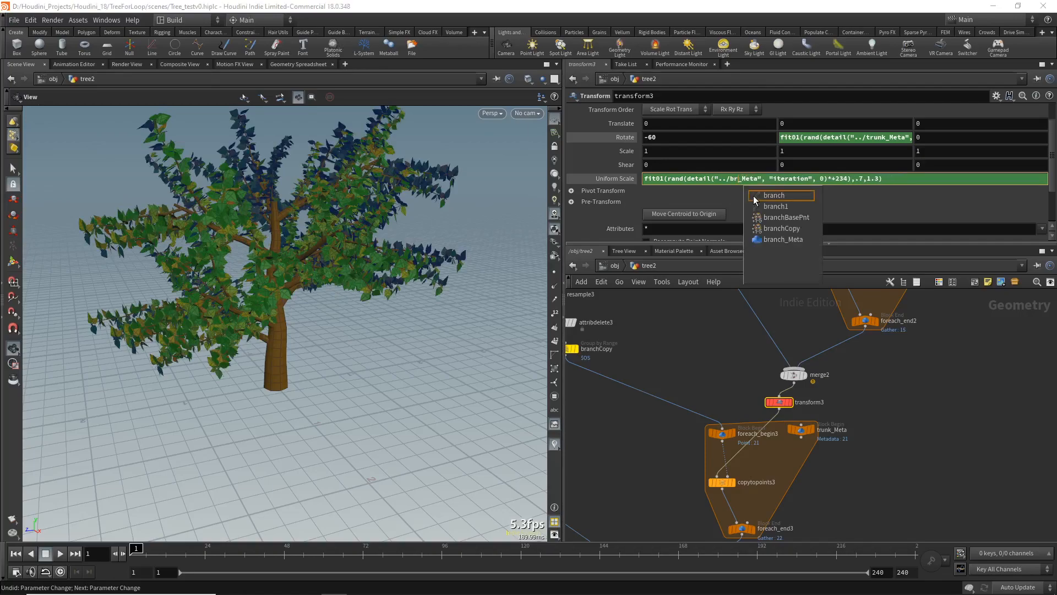
{"action": "key", "text": "BackSpace"}
{"action": "type", "text": "trun"}
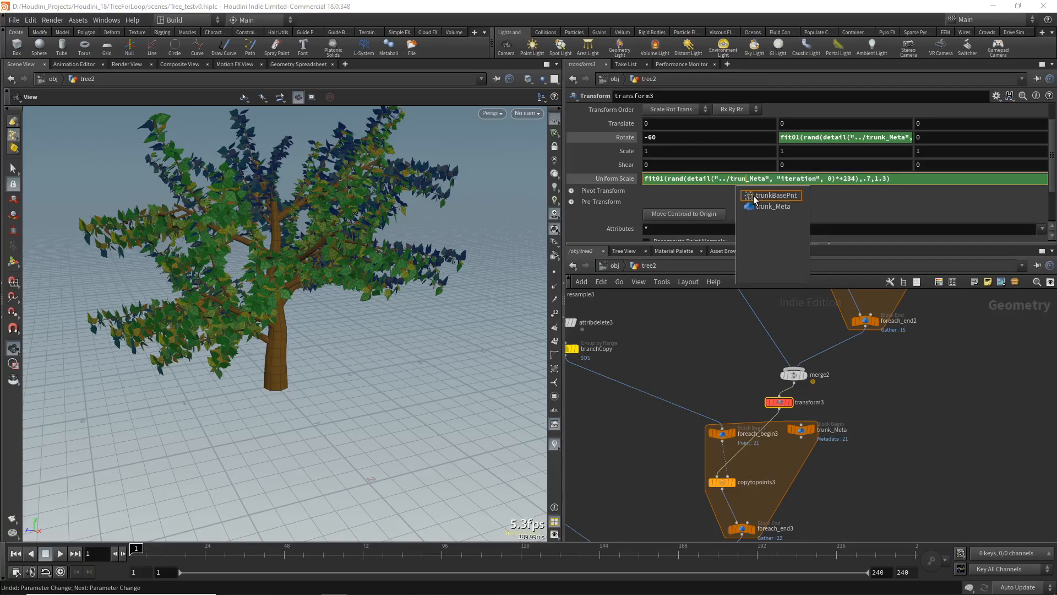
{"action": "type", "text": "k"}
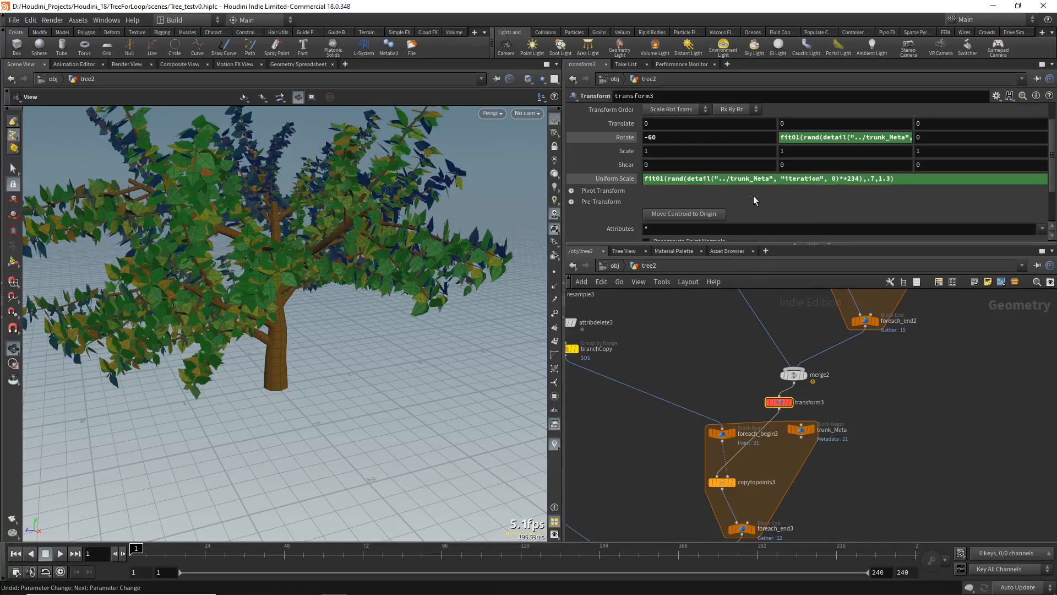
{"action": "left_click_drag", "start_coordinate": [283, 253], "coordinate": [467, 316]}
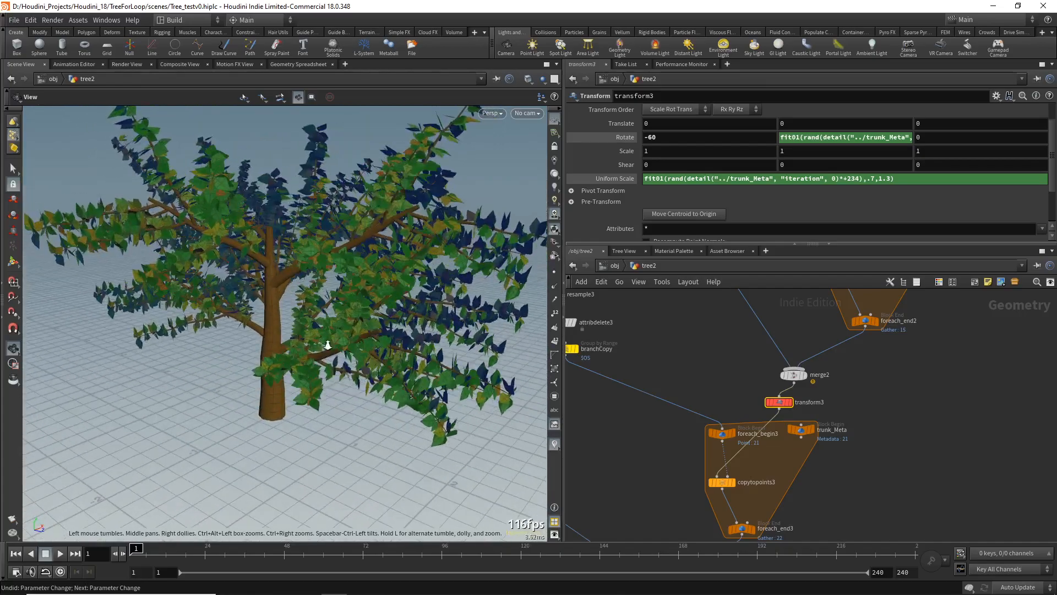
{"action": "right_click_drag", "start_coordinate": [329, 350], "coordinate": [457, 408]}
Adjust the range filter of the trunk's branchCopy group to place branches more densely along the trunk
{"action": "middle_click_drag", "start_coordinate": [632, 432], "coordinate": [791, 367]}
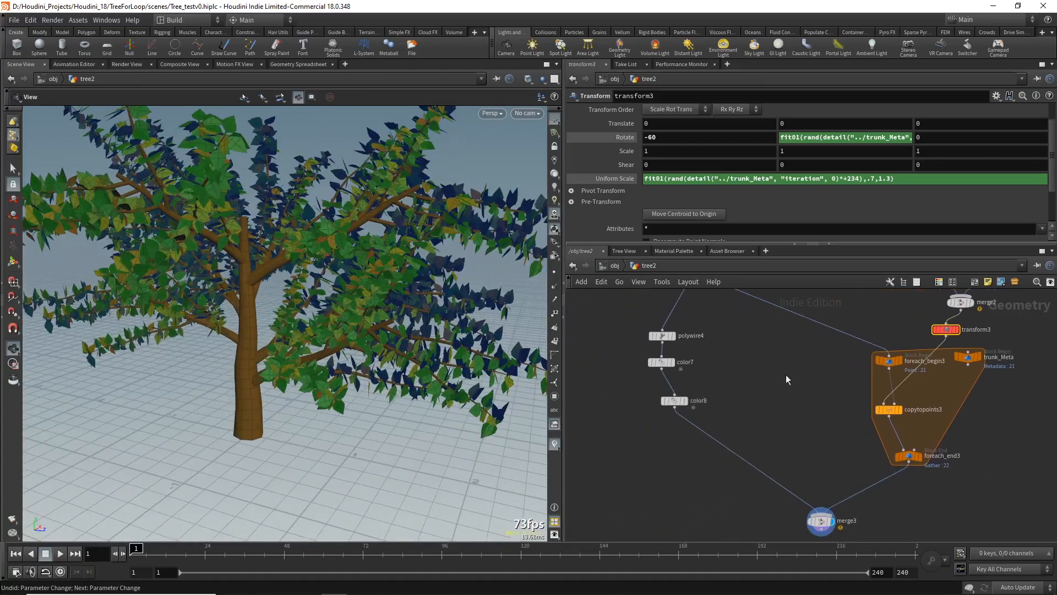
{"action": "middle_click_drag", "start_coordinate": [677, 363], "coordinate": [657, 446]}
{"action": "left_click", "coordinate": [712, 358]}
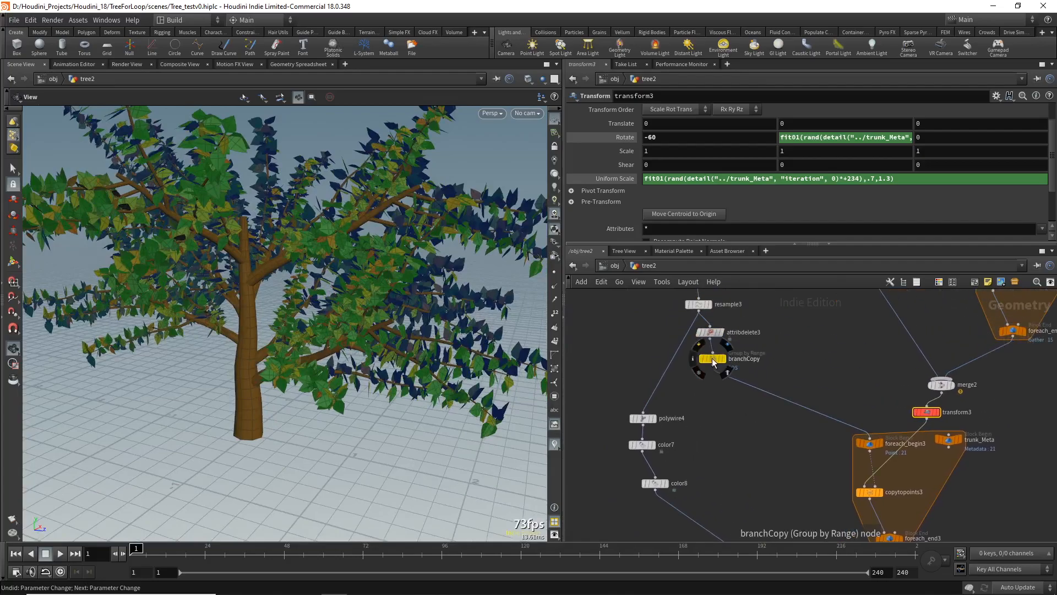
{"action": "left_click_drag", "start_coordinate": [233, 370], "coordinate": [385, 367]}
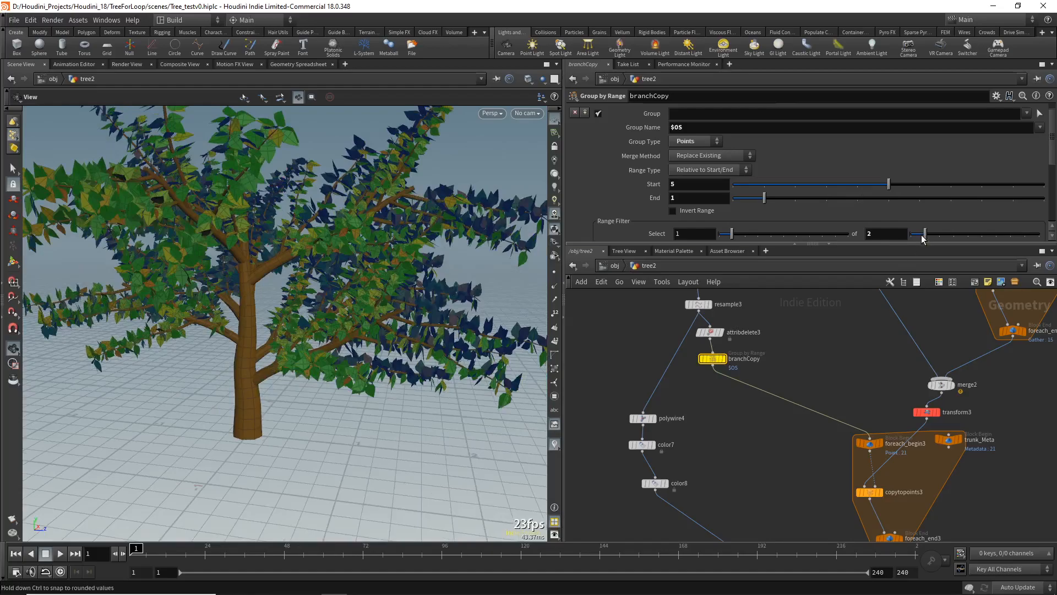
{"action": "left_click_drag", "start_coordinate": [243, 337], "coordinate": [272, 367]}
Fine-tune the random seed offset in transform3's Y rotation expression while checking the branch distribution from below and the side
{"action": "left_click", "coordinate": [927, 412]}
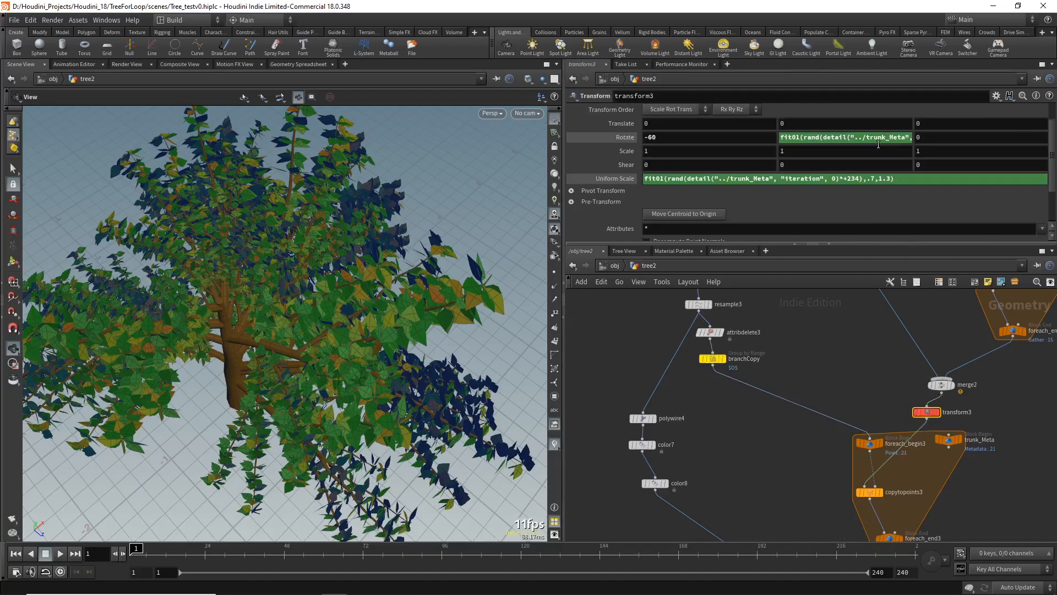
{"action": "left_click", "coordinate": [881, 139]}
{"action": "left_click_drag", "start_coordinate": [229, 356], "coordinate": [340, 349]}
{"action": "left_click", "coordinate": [894, 139]}
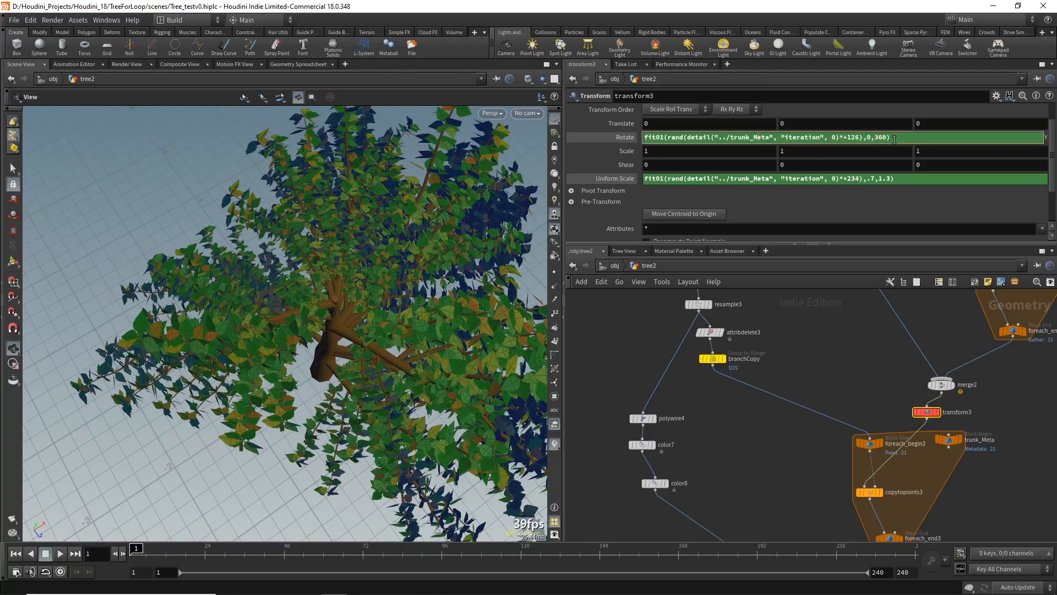
{"action": "middle_click_drag", "start_coordinate": [857, 138], "coordinate": [871, 122]}
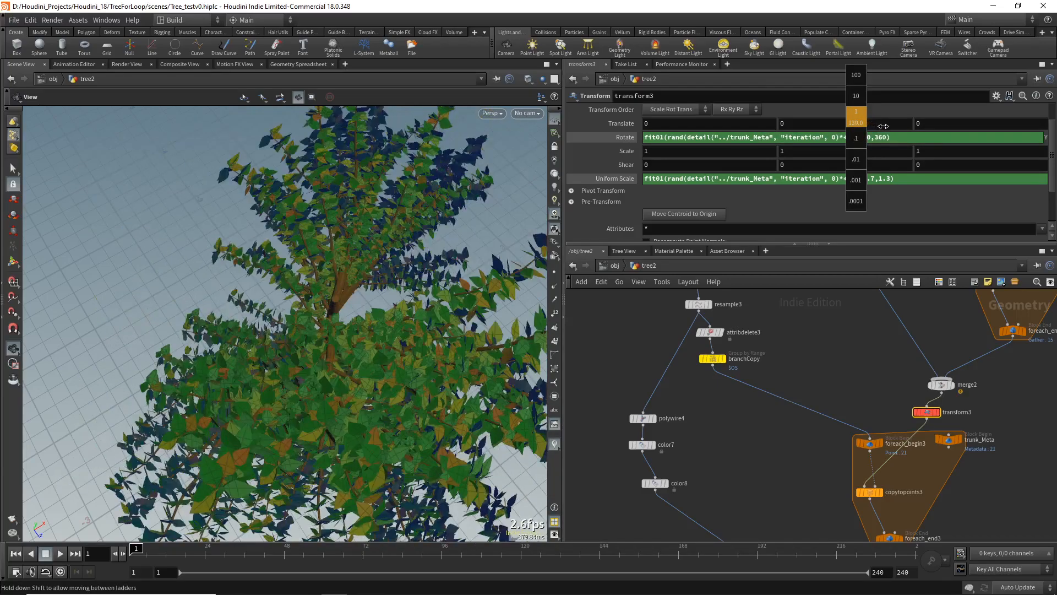
{"action": "middle_click_drag", "start_coordinate": [891, 128], "coordinate": [920, 131]}
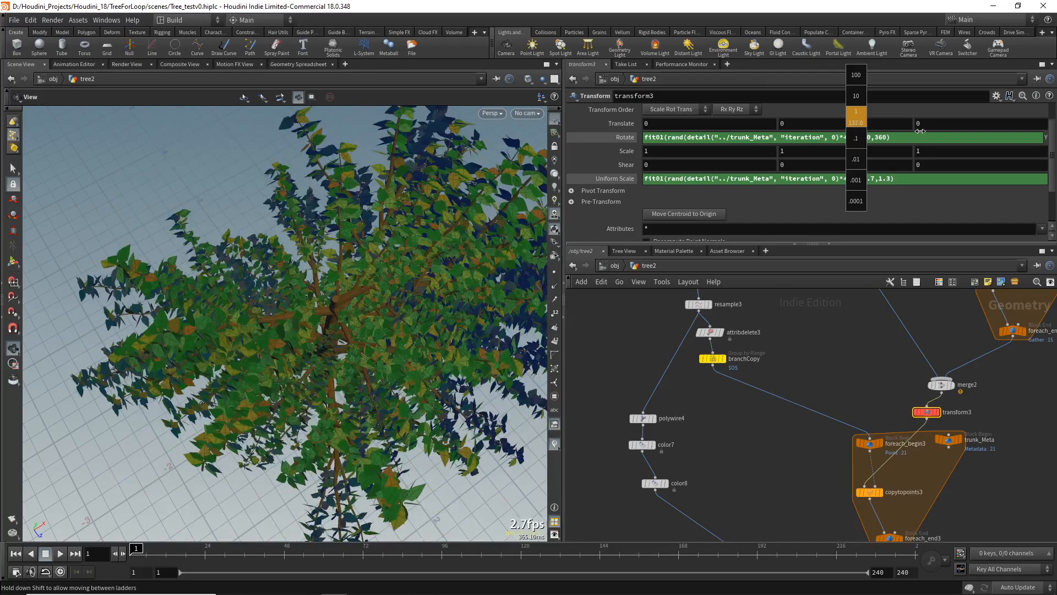
{"action": "left_click_drag", "start_coordinate": [344, 333], "coordinate": [287, 373]}
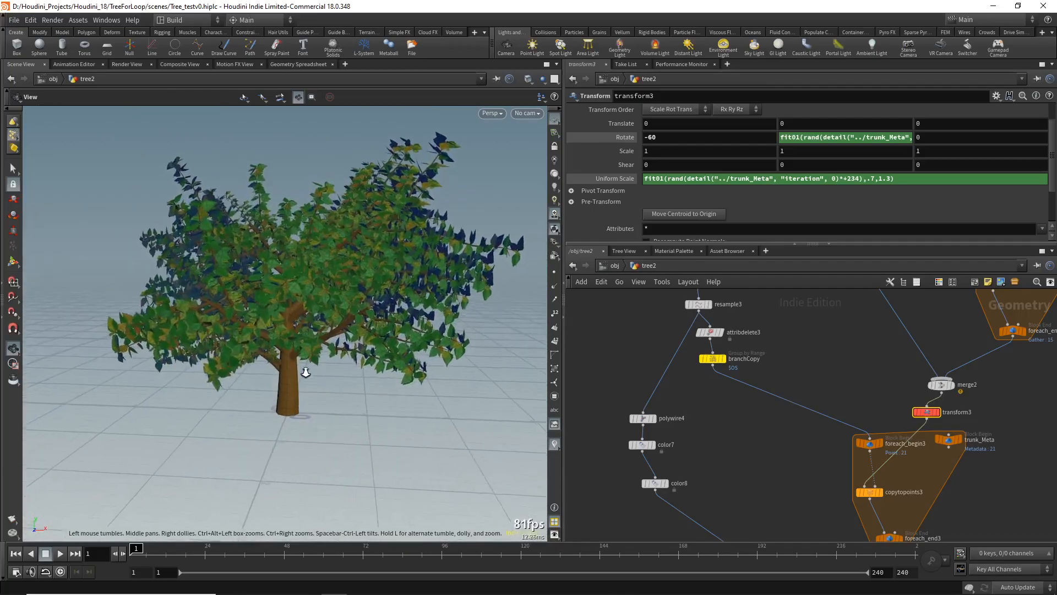
{"action": "left_click_drag", "start_coordinate": [298, 348], "coordinate": [303, 287]}
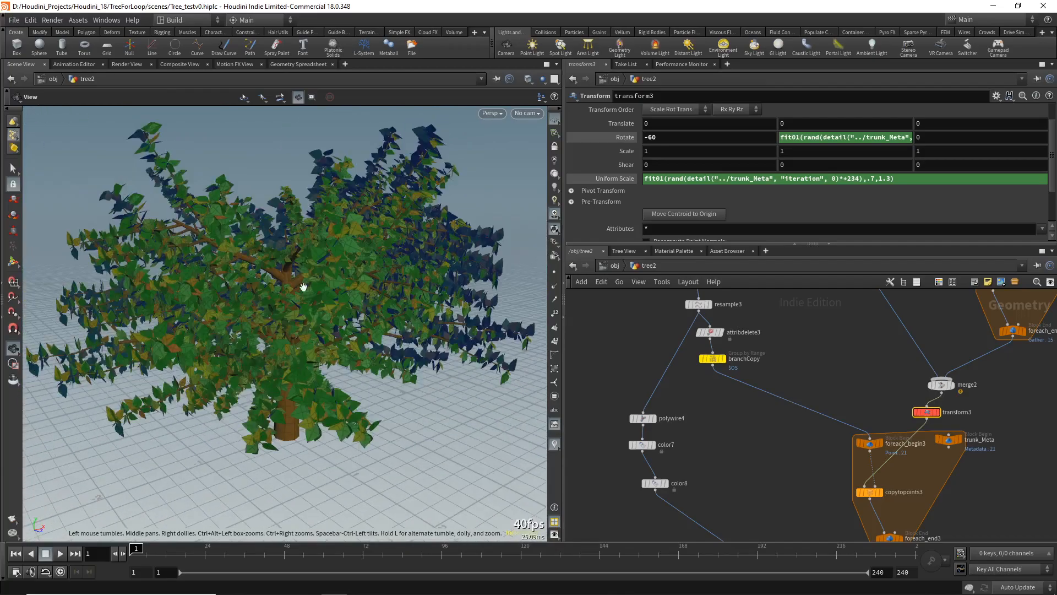
Switch the viewport's background color scheme from Light to Dark
{"action": "key", "text": "d"}
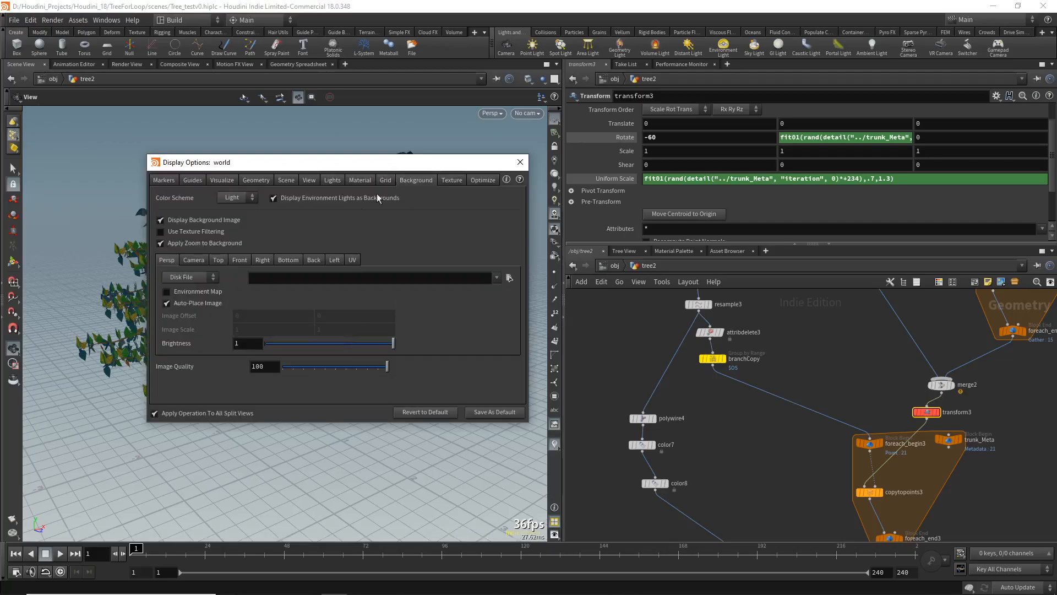
{"action": "left_click", "coordinate": [228, 220]}
{"action": "key", "text": "Escape"}
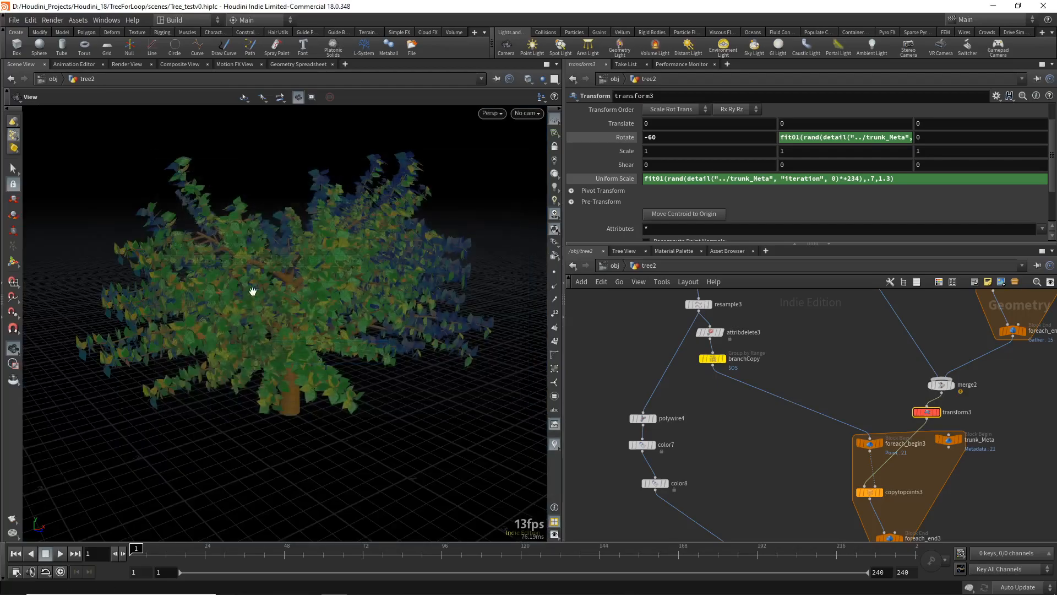
Examine the complete tree from several angles against the dark background, along with the end of its node network
{"action": "left_click_drag", "start_coordinate": [281, 299], "coordinate": [77, 307]}
{"action": "left_click_drag", "start_coordinate": [219, 308], "coordinate": [328, 342]}
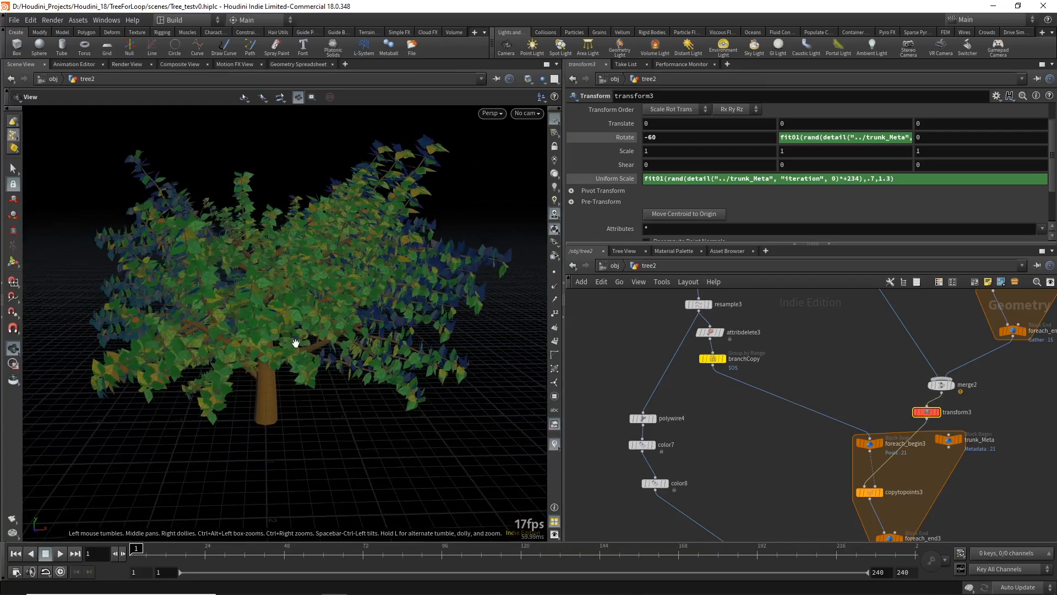
{"action": "scroll", "coordinate": [754, 435], "scroll_direction": "down", "scroll_amount": 2}
{"action": "middle_click_drag", "start_coordinate": [772, 442], "coordinate": [745, 377]}
{"action": "scroll", "coordinate": [746, 377], "scroll_direction": "down", "scroll_amount": 1}
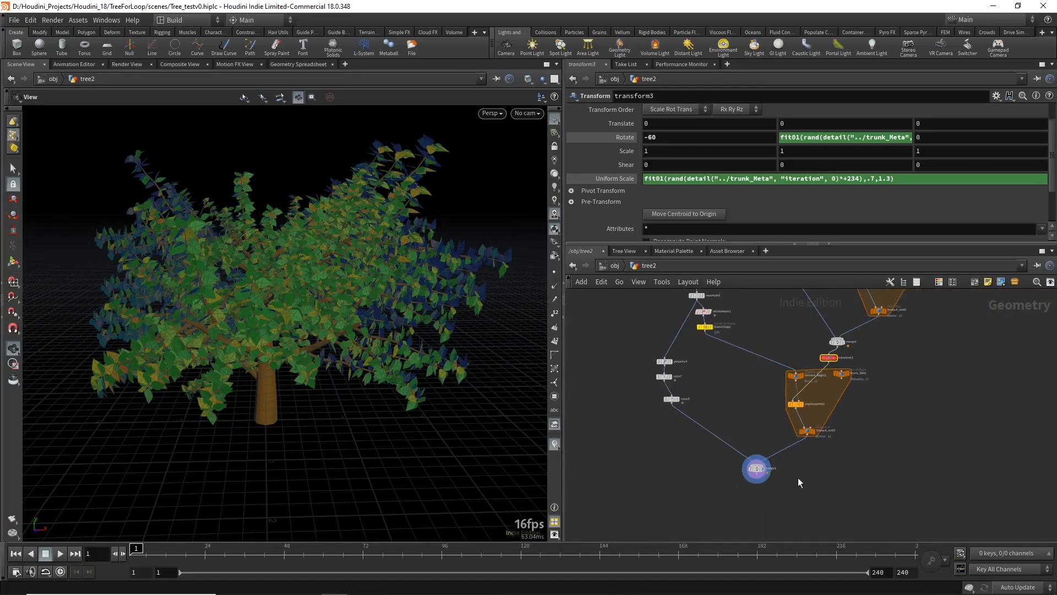
{"action": "left_click_drag", "start_coordinate": [223, 284], "coordinate": [235, 251]}
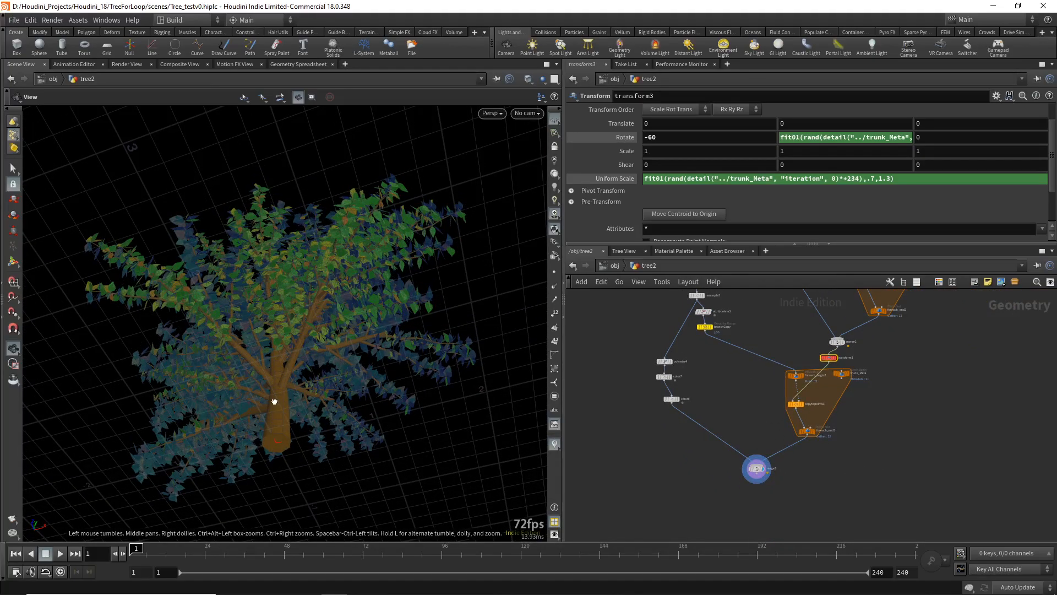
{"action": "left_click_drag", "start_coordinate": [273, 404], "coordinate": [311, 418]}
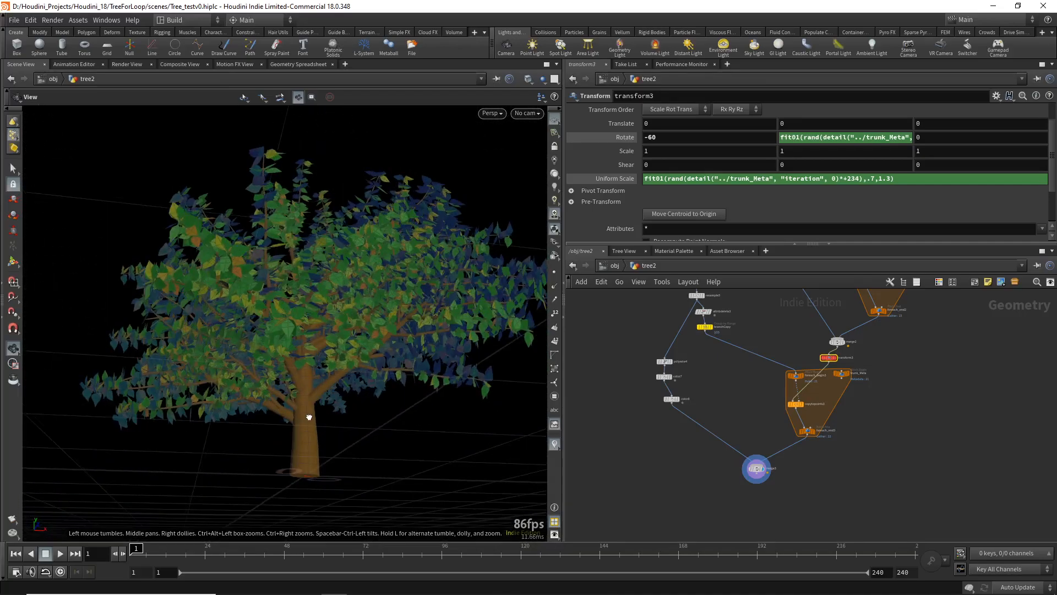
{"action": "scroll", "coordinate": [316, 458], "scroll_direction": "up", "scroll_amount": 3}
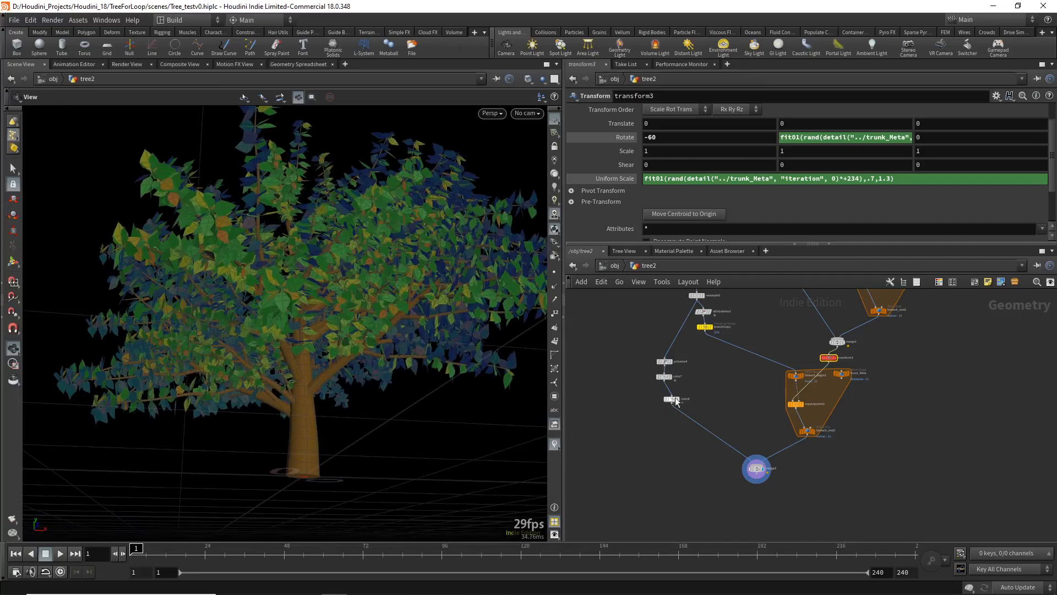
Display the trunk alone at polywire4 and at color8, and inspect its base from below
{"action": "scroll", "coordinate": [666, 370], "scroll_direction": "up", "scroll_amount": 5}
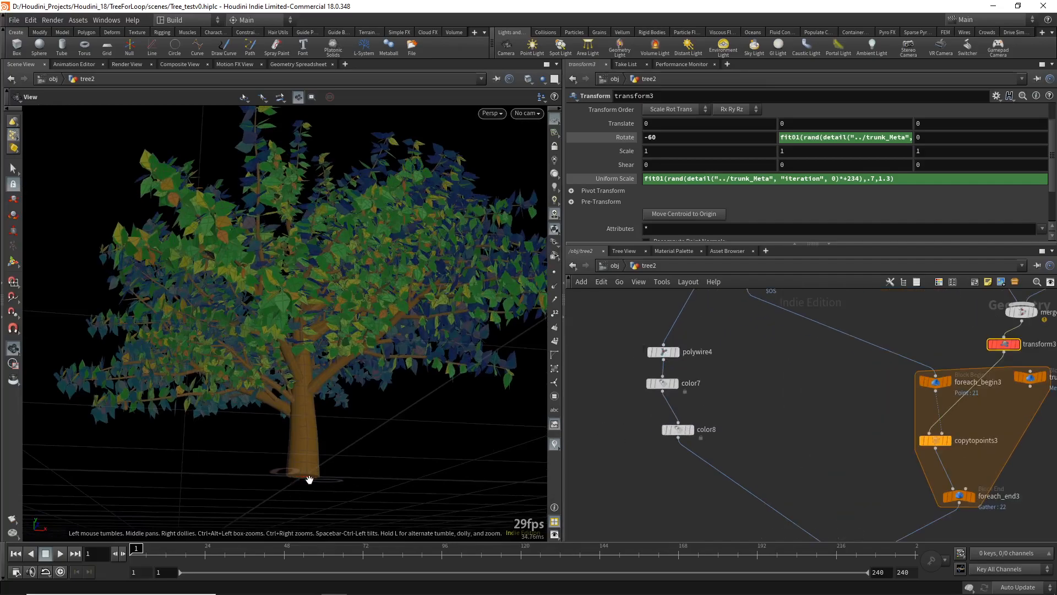
{"action": "left_click_drag", "start_coordinate": [324, 453], "coordinate": [318, 355]}
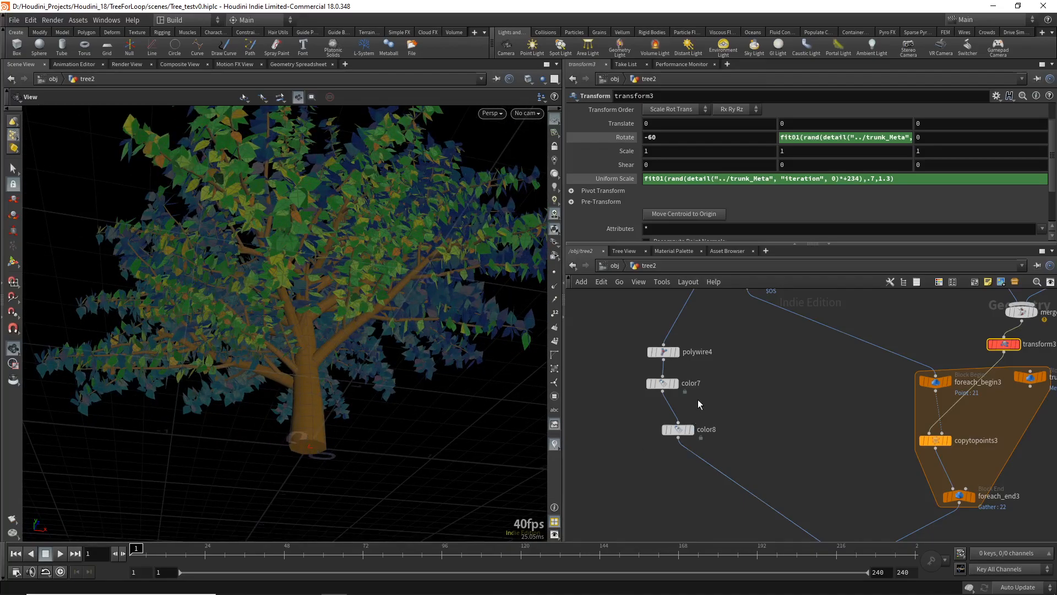
{"action": "left_click", "coordinate": [678, 359]}
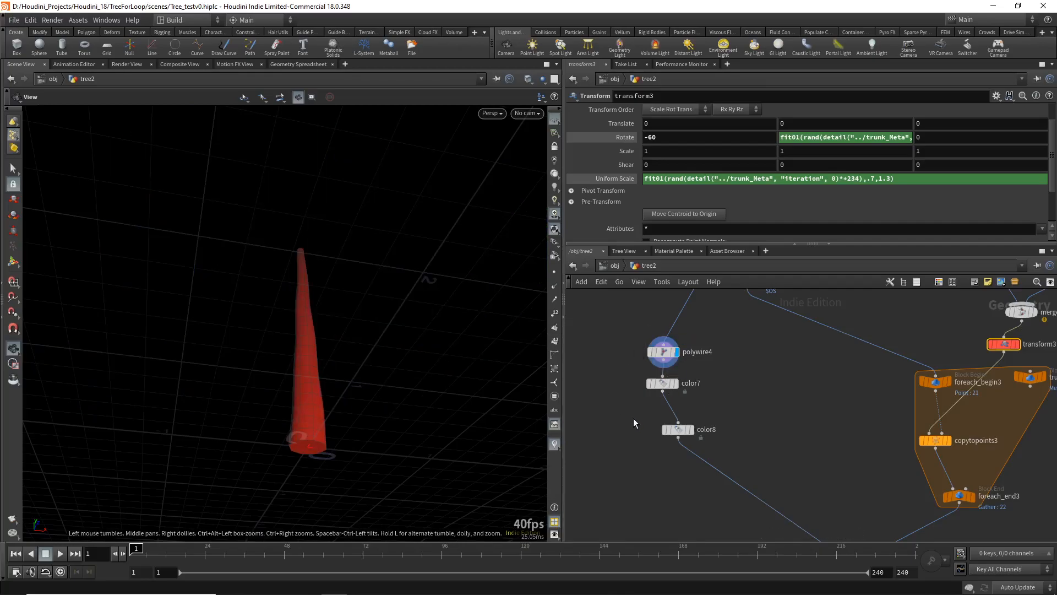
{"action": "left_click_drag", "start_coordinate": [299, 333], "coordinate": [299, 356]}
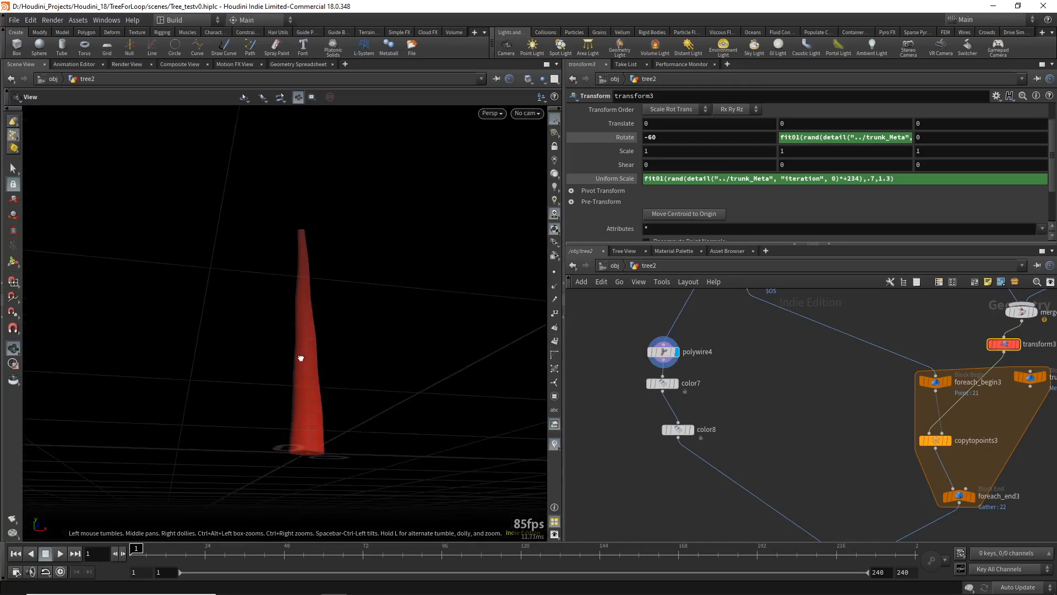
{"action": "left_click", "coordinate": [691, 434]}
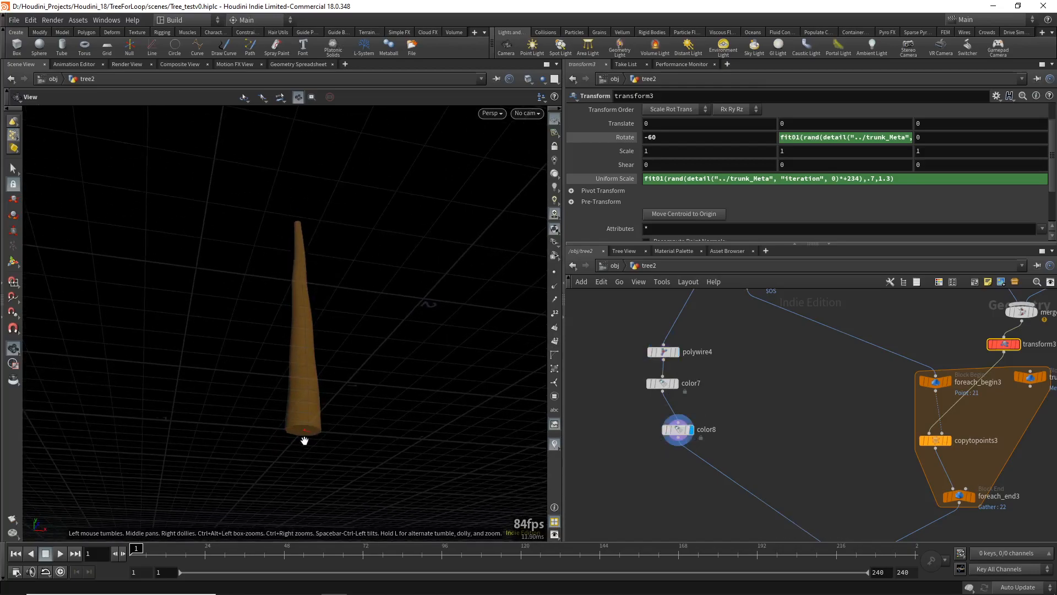
Add a Group node after color8, display it, and set its group type to Primitives
{"action": "key", "text": "Tab"}
{"action": "type", "text": "group"}
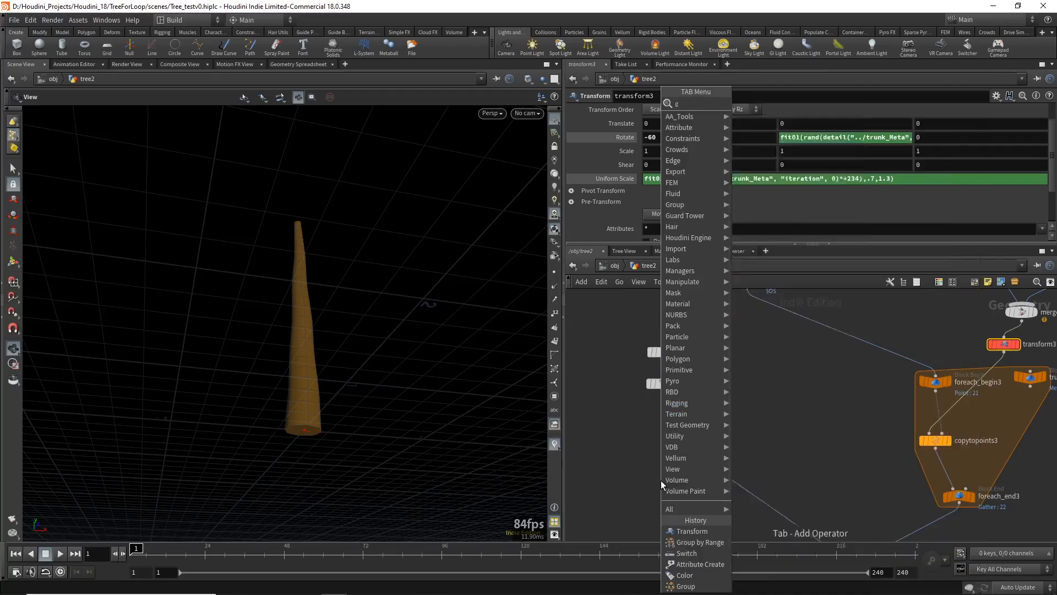
{"action": "key", "text": "Return"}
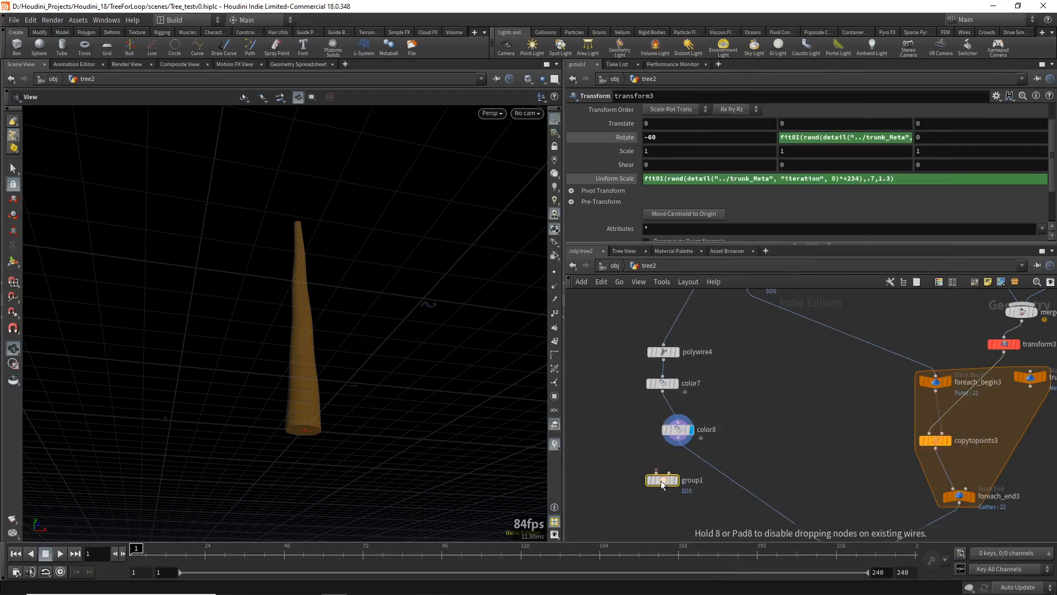
{"action": "left_click", "coordinate": [661, 480]}
{"action": "left_click", "coordinate": [656, 472]}
{"action": "left_click", "coordinate": [672, 482]}
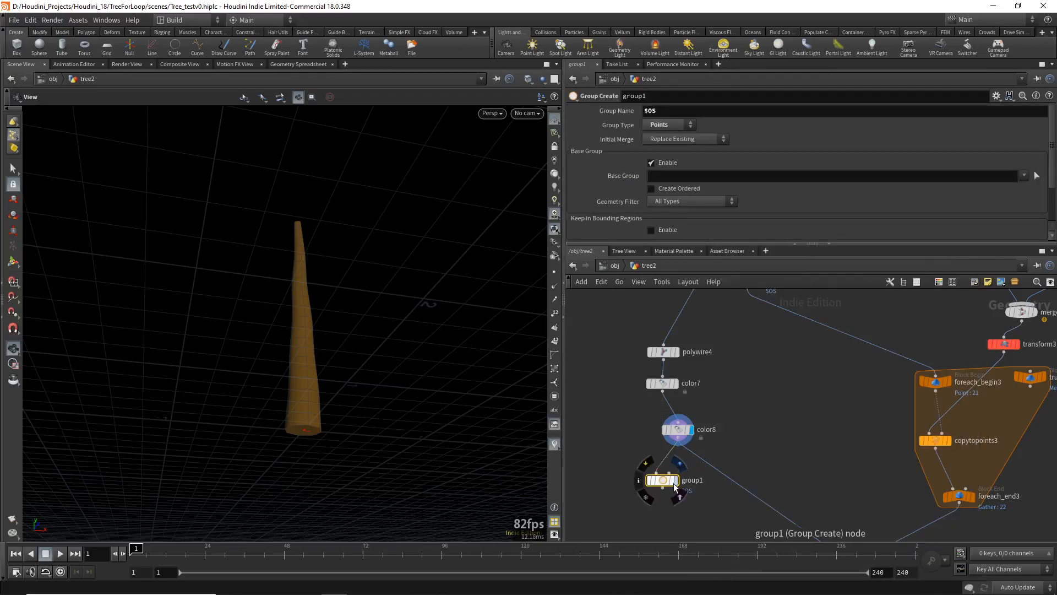
{"action": "left_click", "coordinate": [676, 481]}
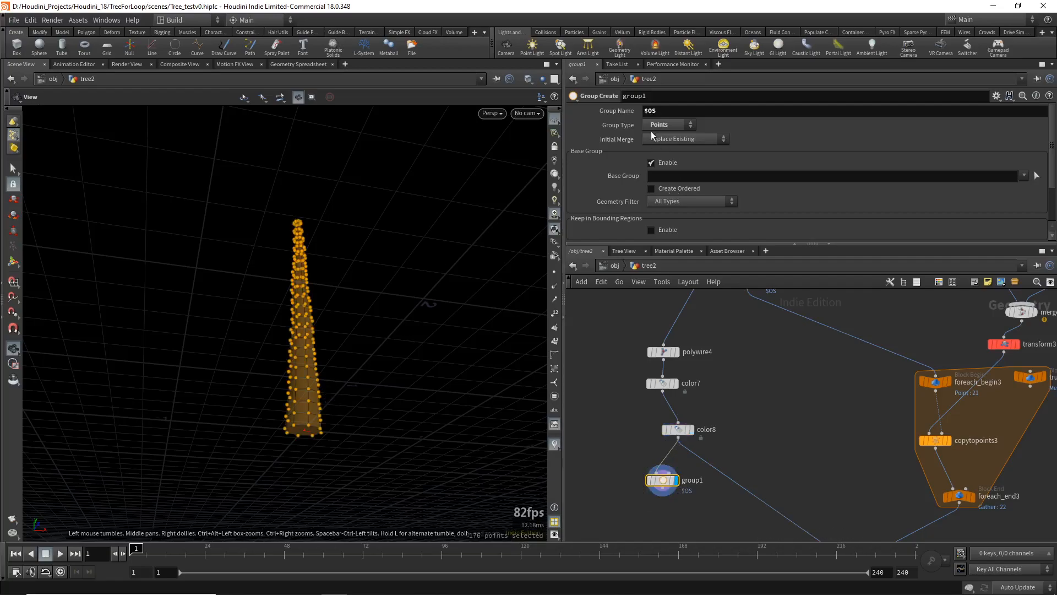
{"action": "left_click", "coordinate": [669, 124]}
{"action": "left_click", "coordinate": [669, 132]}
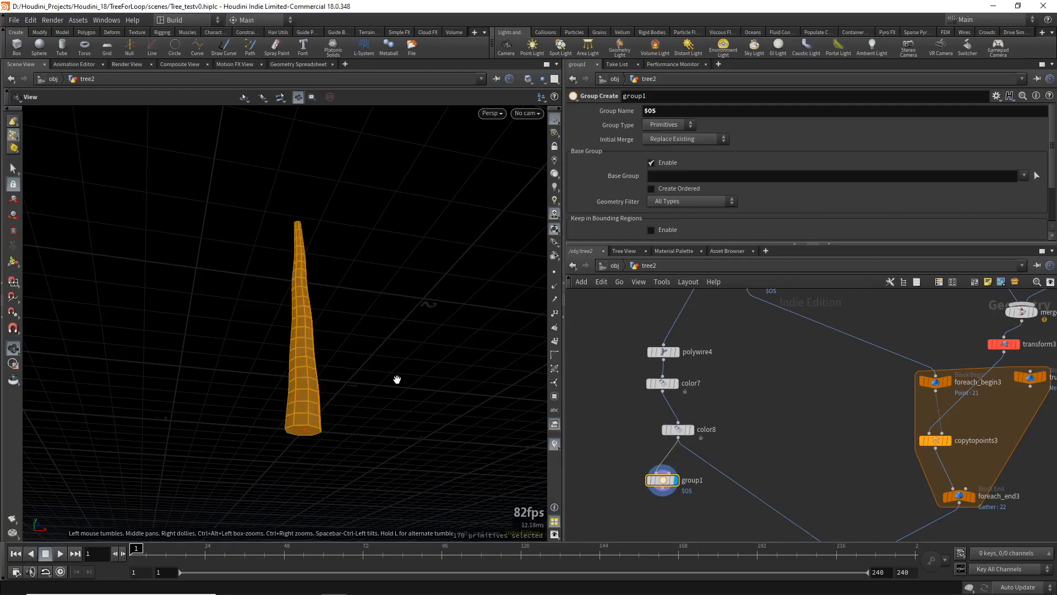
Disable group1's base group and enable Keep by Normals with direction 0, 1, 0 and a spread angle of 12.7
{"action": "left_click", "coordinate": [651, 163]}
{"action": "scroll", "coordinate": [615, 223], "scroll_direction": "down", "scroll_amount": 1}
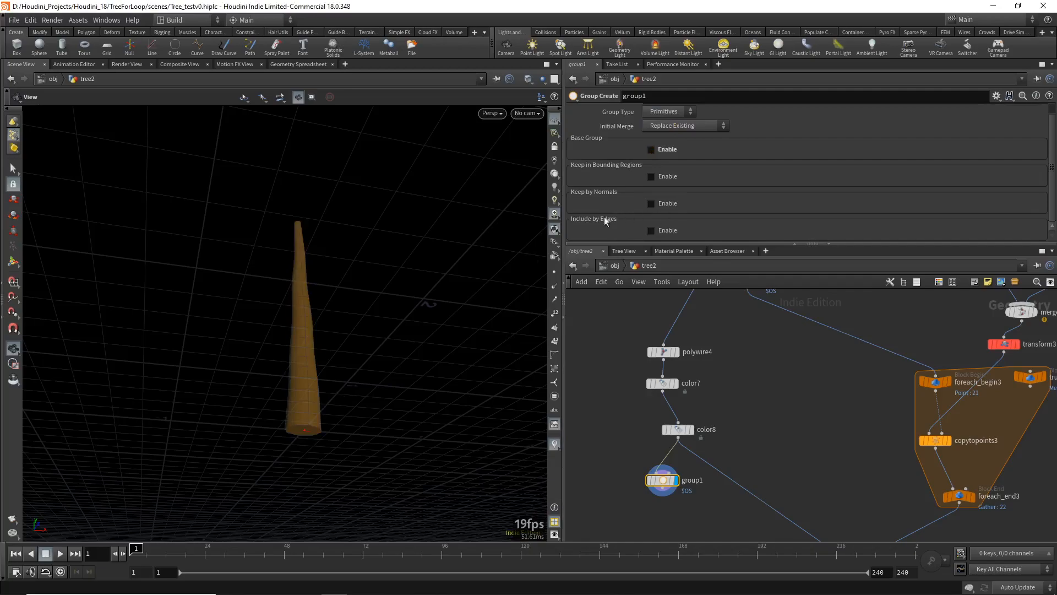
{"action": "left_click", "coordinate": [651, 203]}
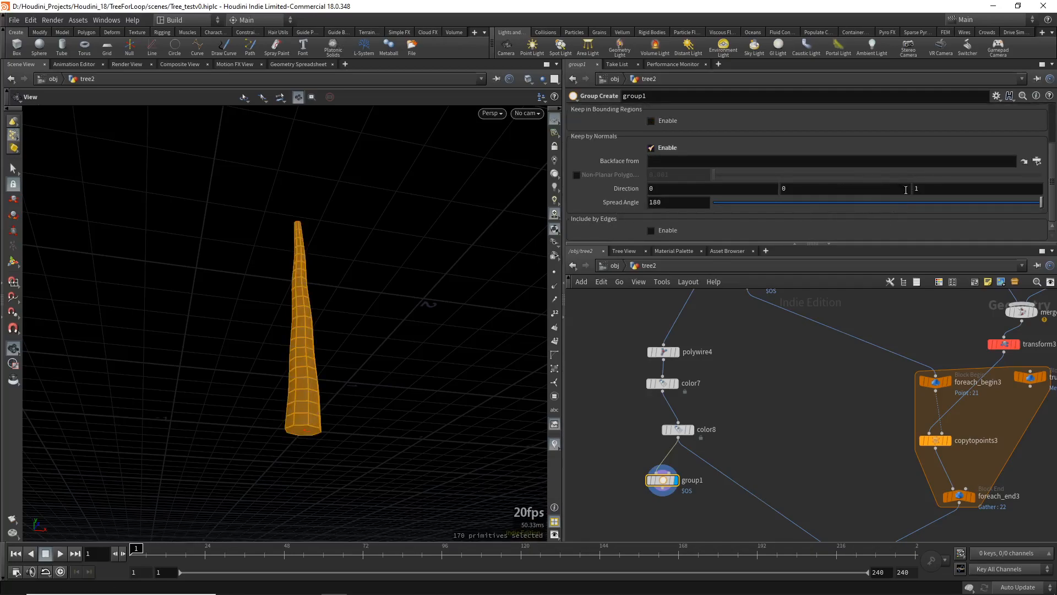
{"action": "left_click", "coordinate": [832, 188]}
{"action": "type", "text": "1"}
{"action": "key", "text": "Tab"}
{"action": "type", "text": "0"}
{"action": "key", "text": "Return"}
{"action": "left_click_drag", "start_coordinate": [859, 202], "coordinate": [735, 218]}
{"action": "left_click_drag", "start_coordinate": [260, 259], "coordinate": [287, 264]}
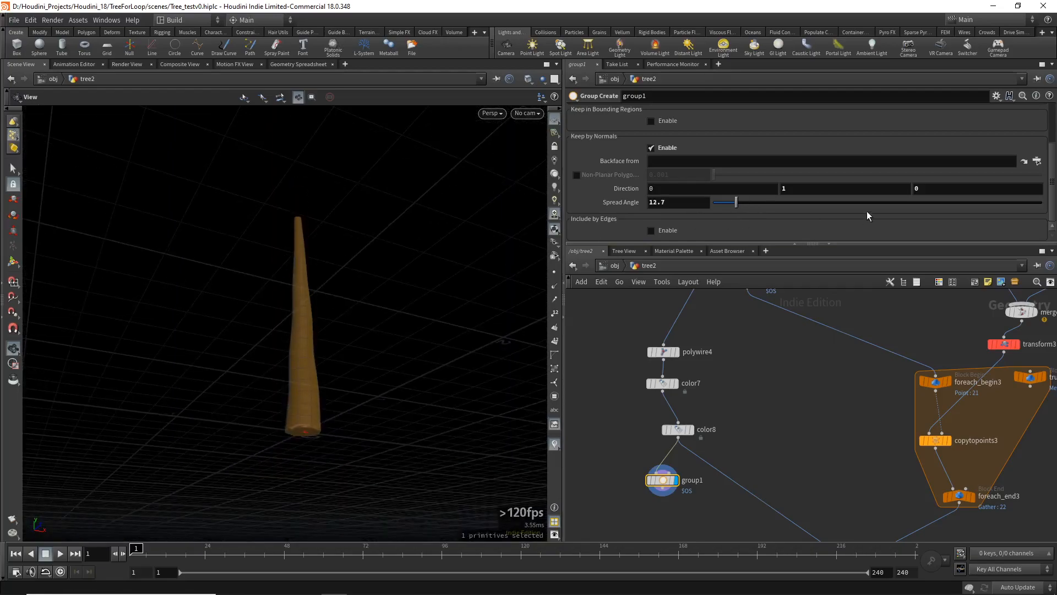
Set group1's normal direction Y to -1 to target the trunk's bottom cap
{"action": "left_click", "coordinate": [782, 188]}
{"action": "type", "text": "-1"}
{"action": "key", "text": "Return"}
{"action": "left_click_drag", "start_coordinate": [286, 394], "coordinate": [323, 382]}
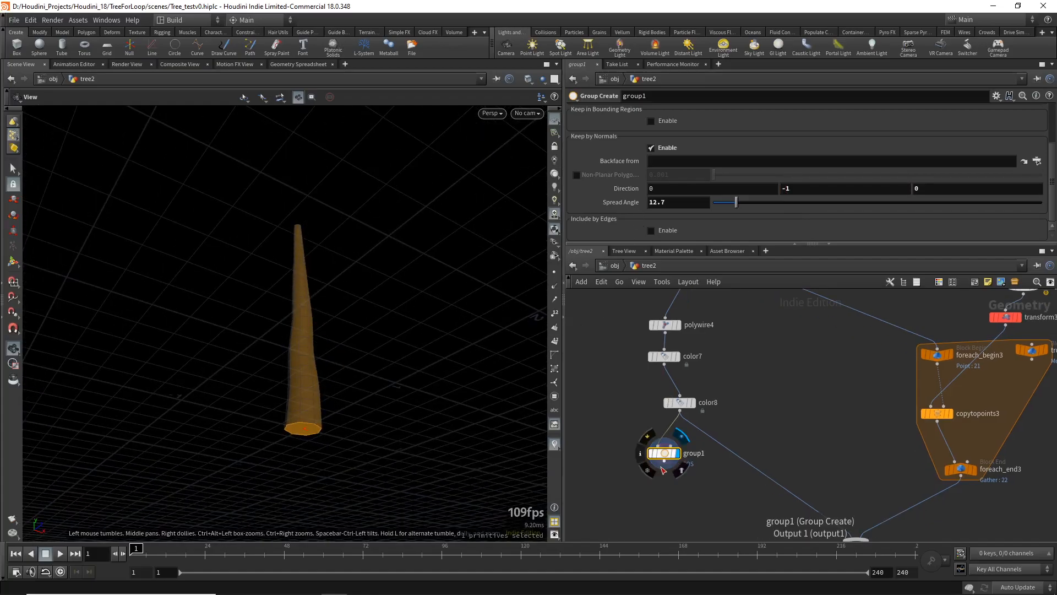
Add a Blast node after group1 that deletes group1, and display its result
{"action": "key", "text": "Tab"}
{"action": "type", "text": "bla"}
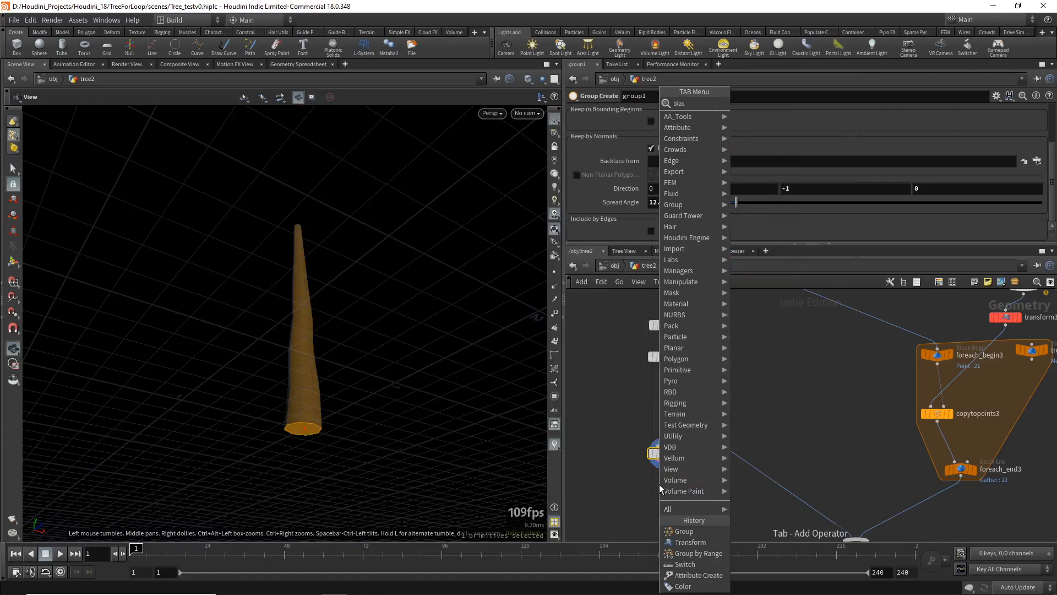
{"action": "key", "text": "Return"}
{"action": "left_click", "coordinate": [660, 485]}
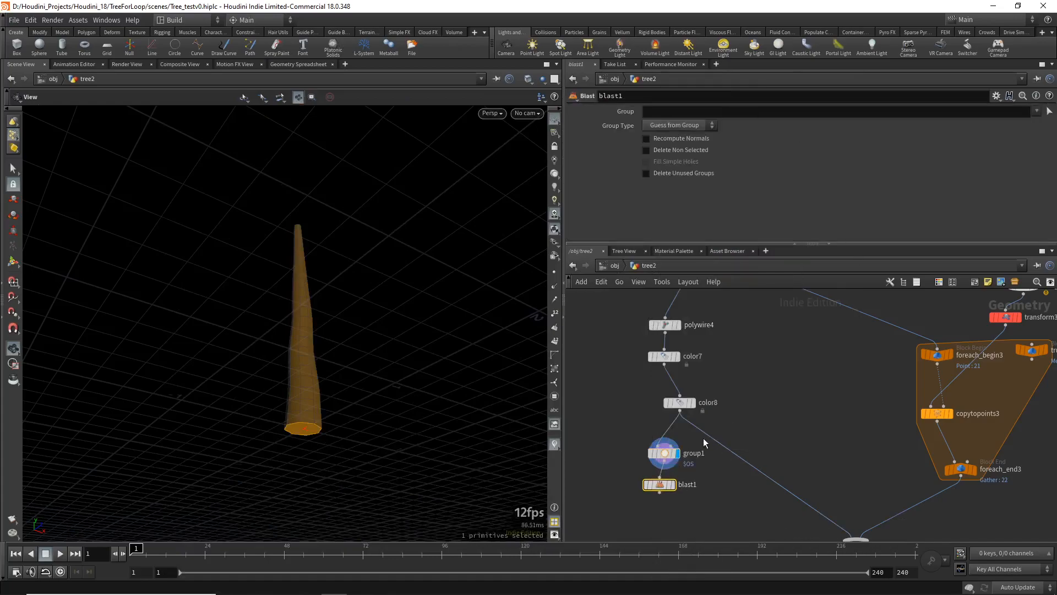
{"action": "left_click", "coordinate": [1037, 111]}
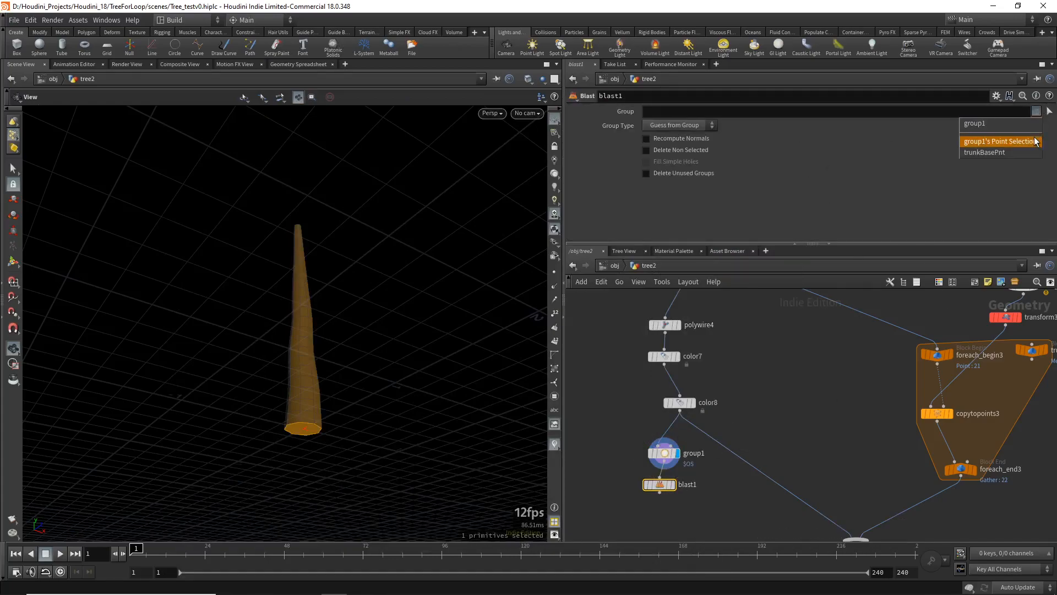
{"action": "left_click", "coordinate": [995, 120]}
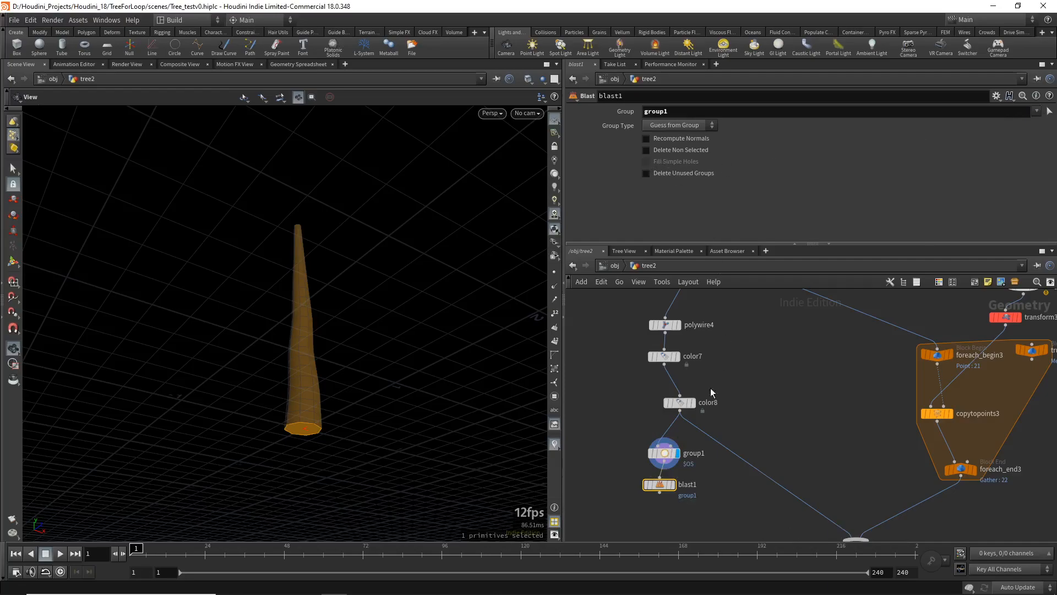
{"action": "left_click", "coordinate": [675, 484]}
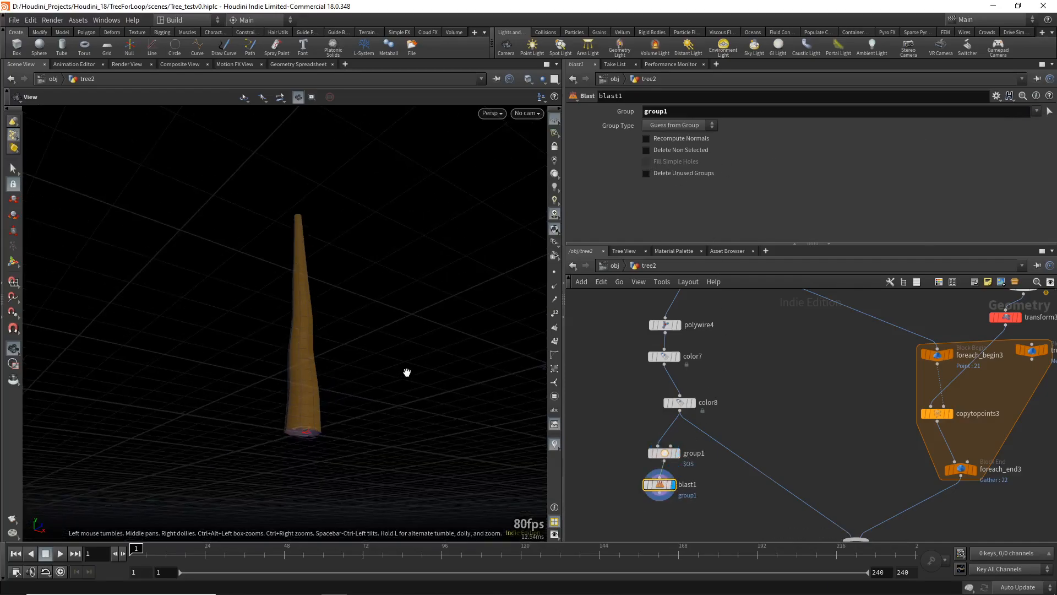
Rewire the trunk input of merge3 to come from blast1, and display the merged tree to check it from several angles
{"action": "middle_click_drag", "start_coordinate": [702, 518], "coordinate": [657, 430]}
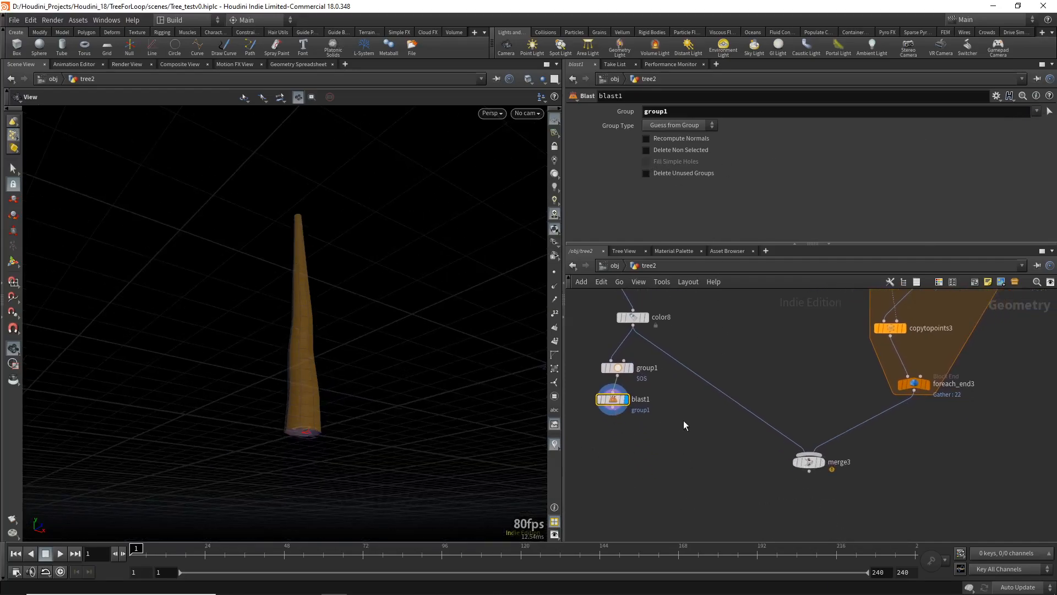
{"action": "left_click_drag", "start_coordinate": [721, 396], "coordinate": [615, 409]}
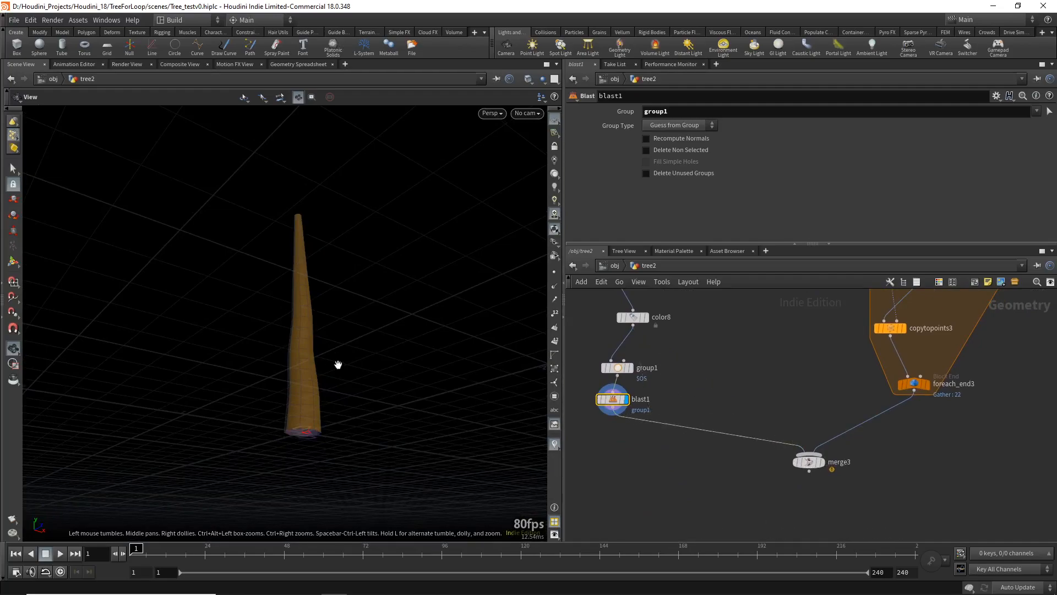
{"action": "left_click", "coordinate": [824, 459]}
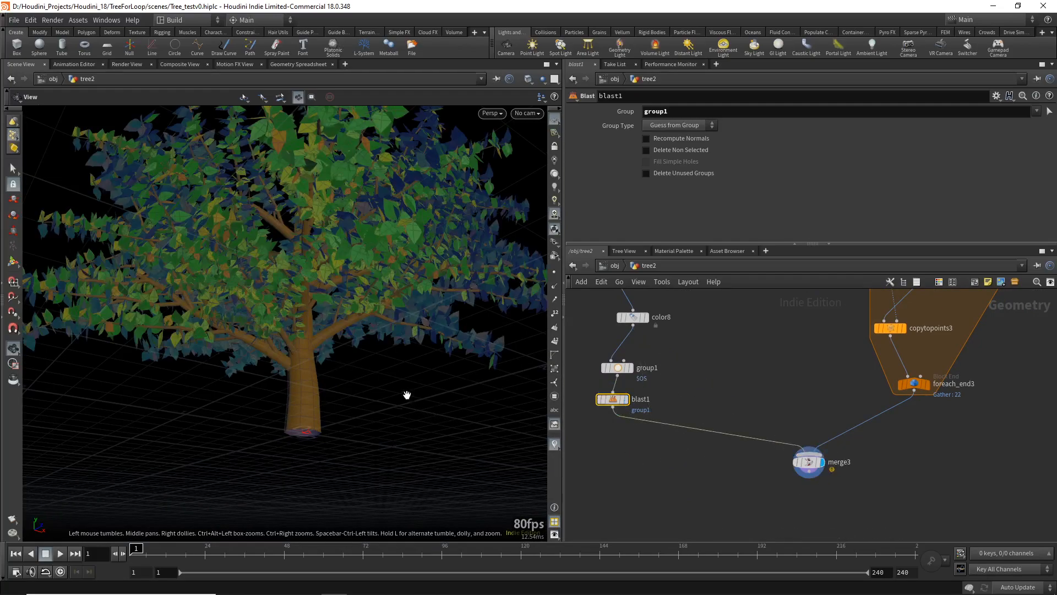
{"action": "left_click_drag", "start_coordinate": [358, 348], "coordinate": [274, 360]}
{"action": "mouse_move", "coordinate": [325, 334]}
{"action": "left_mouse_down"}
{"action": "mouse_move", "coordinate": [335, 349]}
{"action": "mouse_move", "coordinate": [315, 333]}
{"action": "left_mouse_up"}
{"action": "right_click_drag", "start_coordinate": [314, 352], "coordinate": [307, 432]}
{"action": "left_click_drag", "start_coordinate": [321, 339], "coordinate": [318, 363]}
{"action": "right_click_drag", "start_coordinate": [314, 323], "coordinate": [315, 307]}
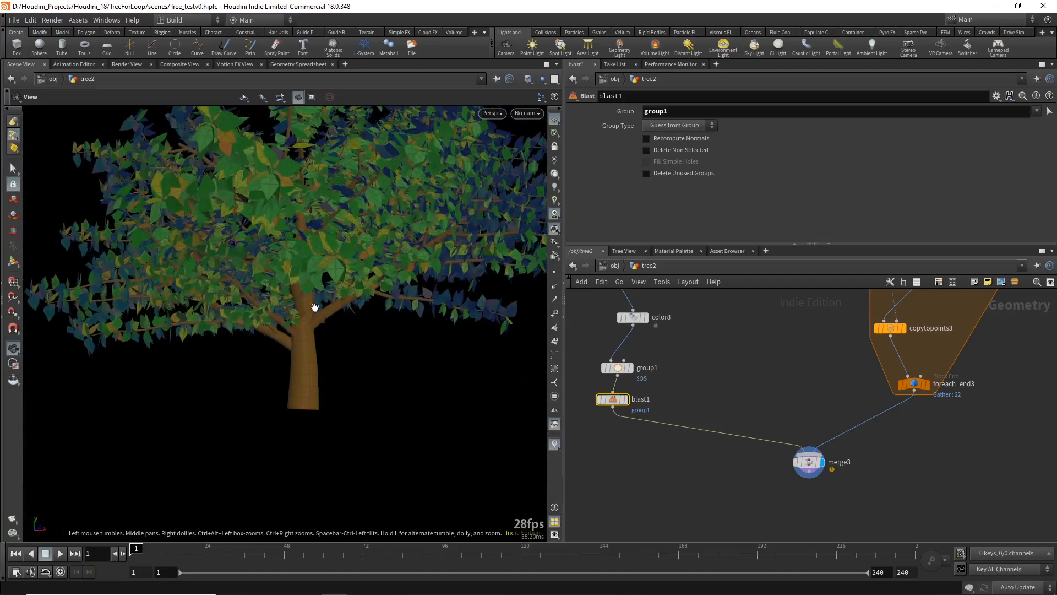
{"action": "mouse_move", "coordinate": [319, 314]}
{"action": "left_mouse_down"}
{"action": "mouse_move", "coordinate": [326, 349]}
{"action": "mouse_move", "coordinate": [324, 311]}
{"action": "left_mouse_up"}
Add a UV Unwrap node branching off blast1 and display its result
{"action": "left_click", "coordinate": [626, 399]}
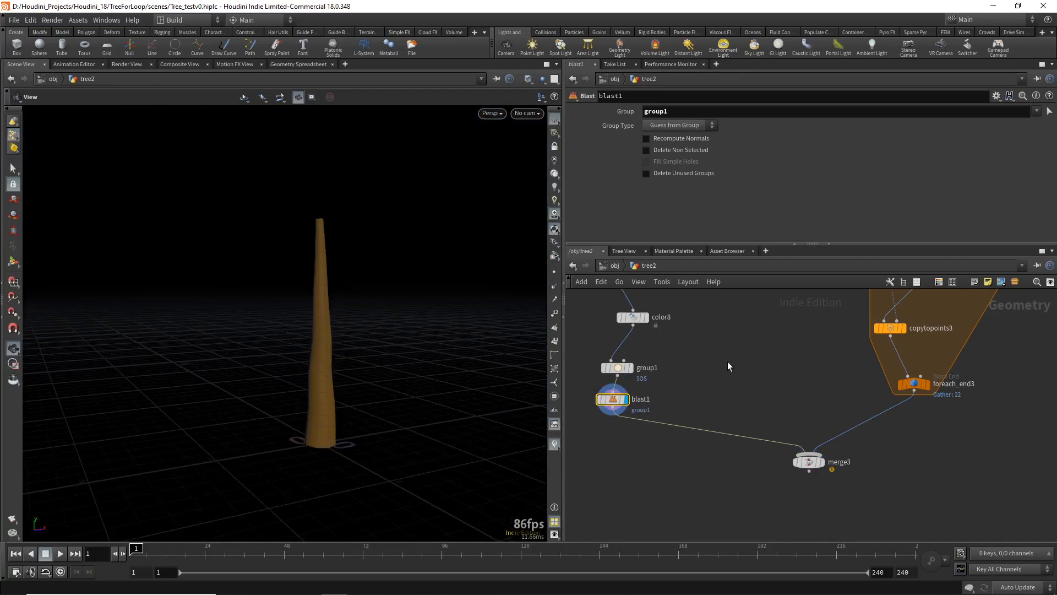
{"action": "left_click", "coordinate": [613, 411]}
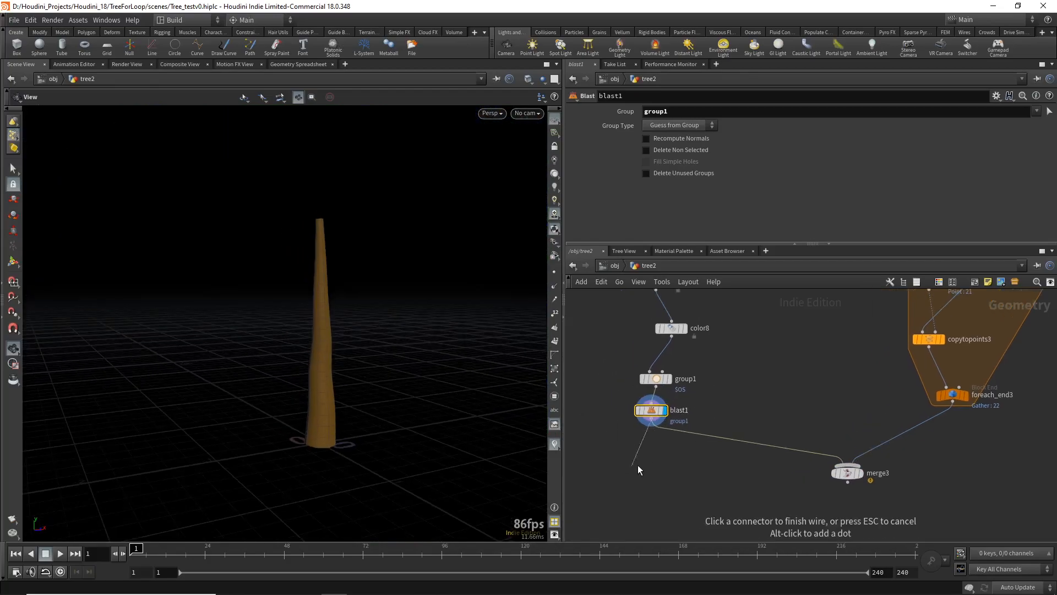
{"action": "key", "text": "Tab"}
{"action": "type", "text": "uv"}
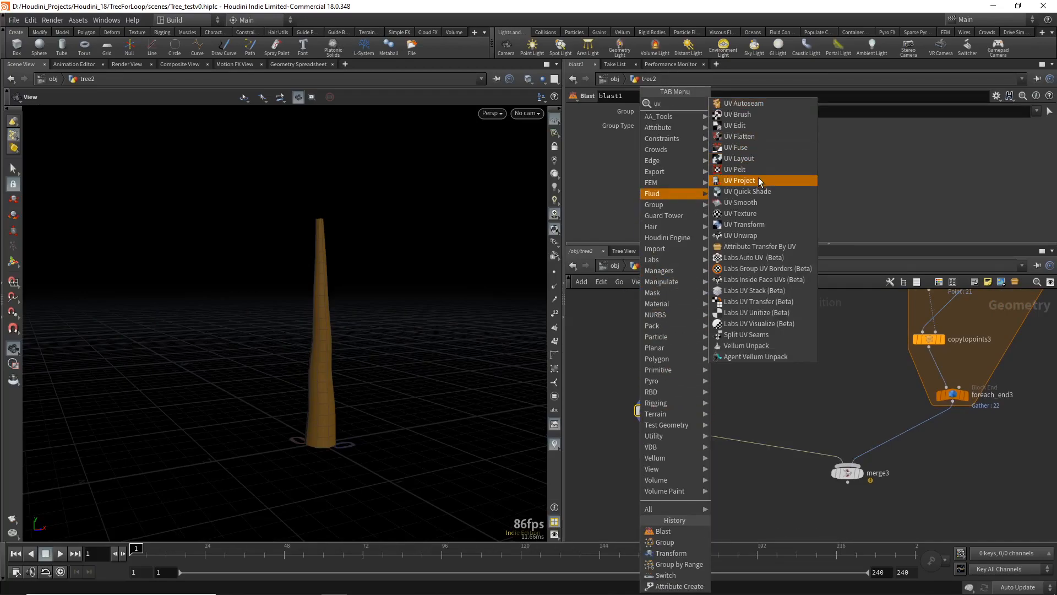
{"action": "left_click", "coordinate": [759, 237]}
{"action": "left_click", "coordinate": [652, 465]}
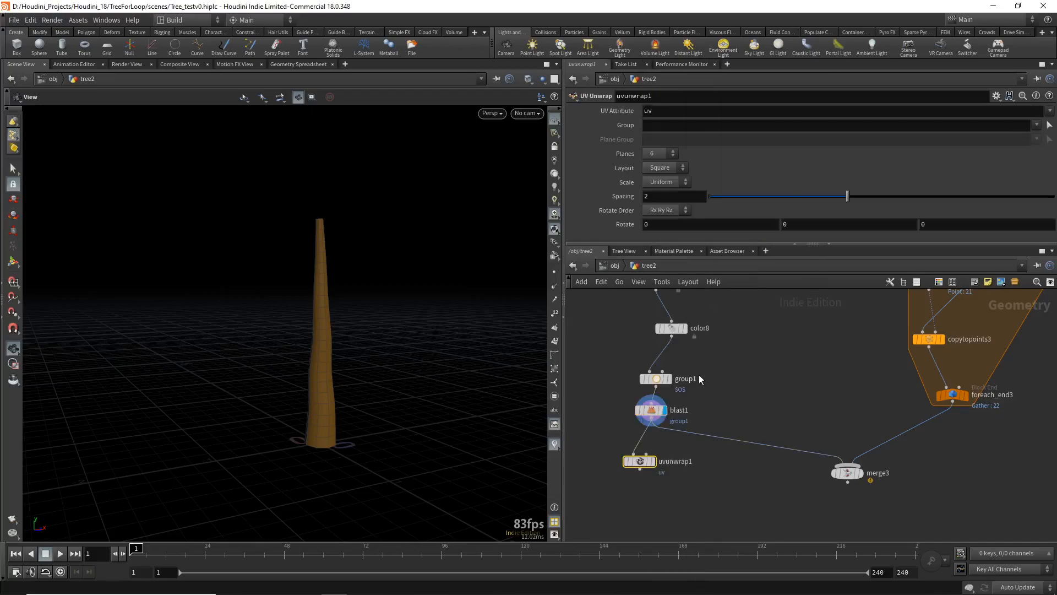
{"action": "left_click", "coordinate": [652, 463]}
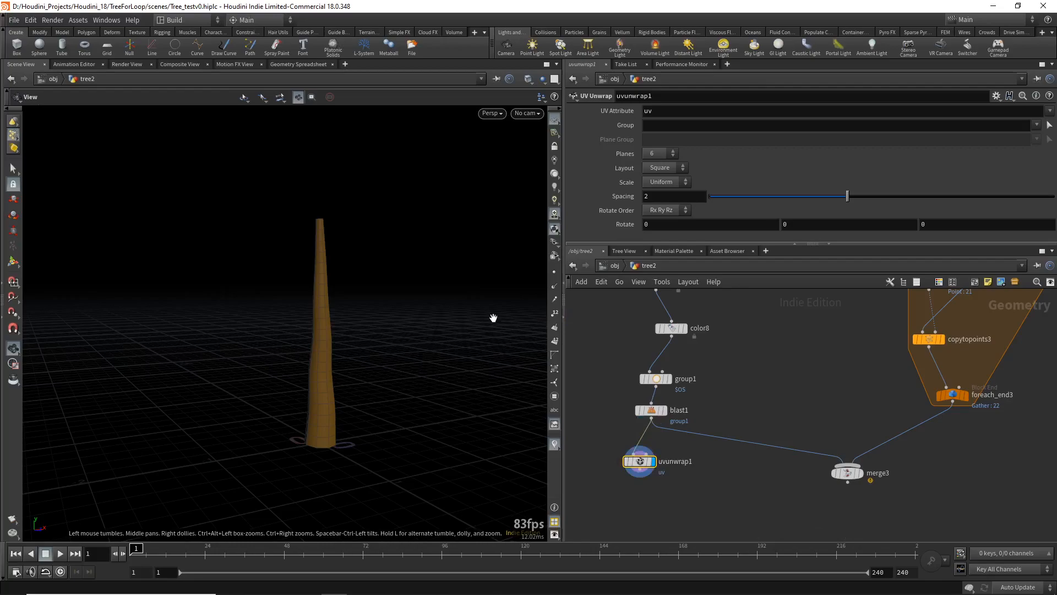
Switch the viewport to the UV view and frame the trunk's unwrapped UV islands
{"action": "left_click", "coordinate": [492, 113]}
{"action": "mouse_move", "coordinate": [507, 136]}
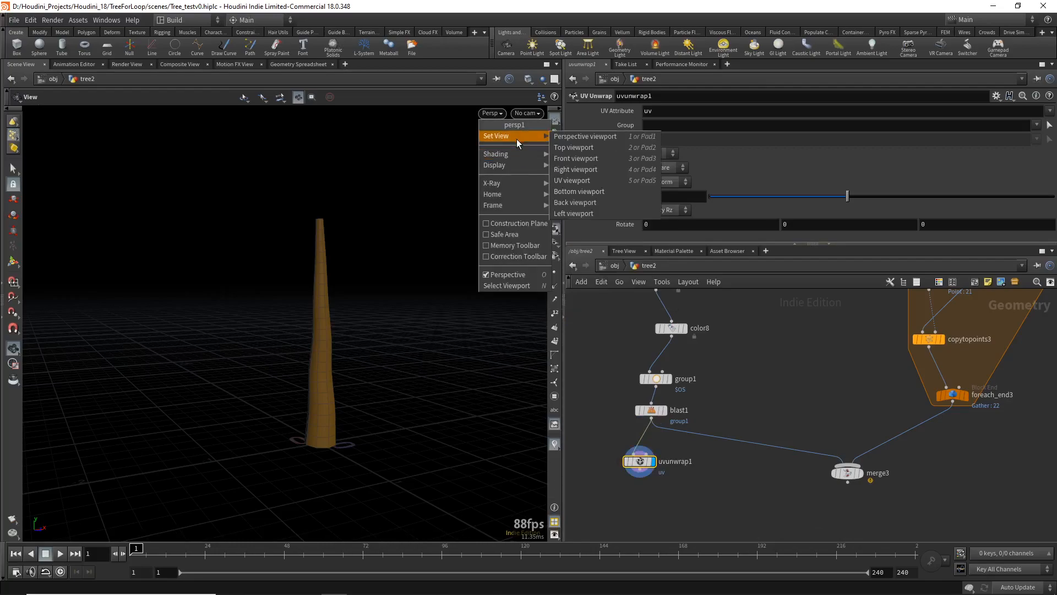
{"action": "left_click", "coordinate": [586, 180]}
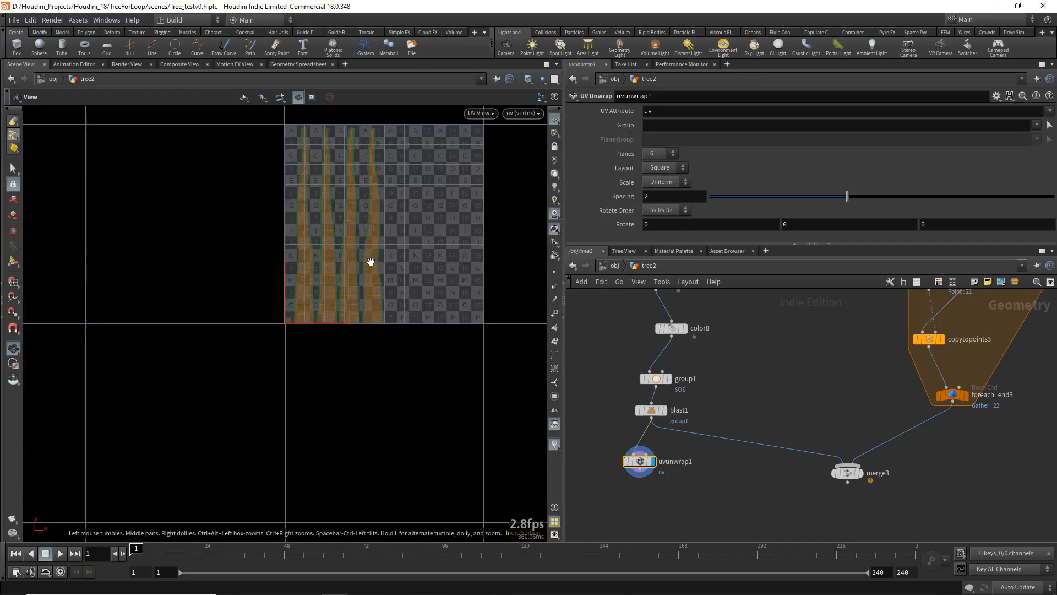
{"action": "right_click_drag", "start_coordinate": [376, 244], "coordinate": [380, 193]}
{"action": "middle_click_drag", "start_coordinate": [386, 237], "coordinate": [397, 354]}
{"action": "right_click_drag", "start_coordinate": [336, 281], "coordinate": [347, 401]}
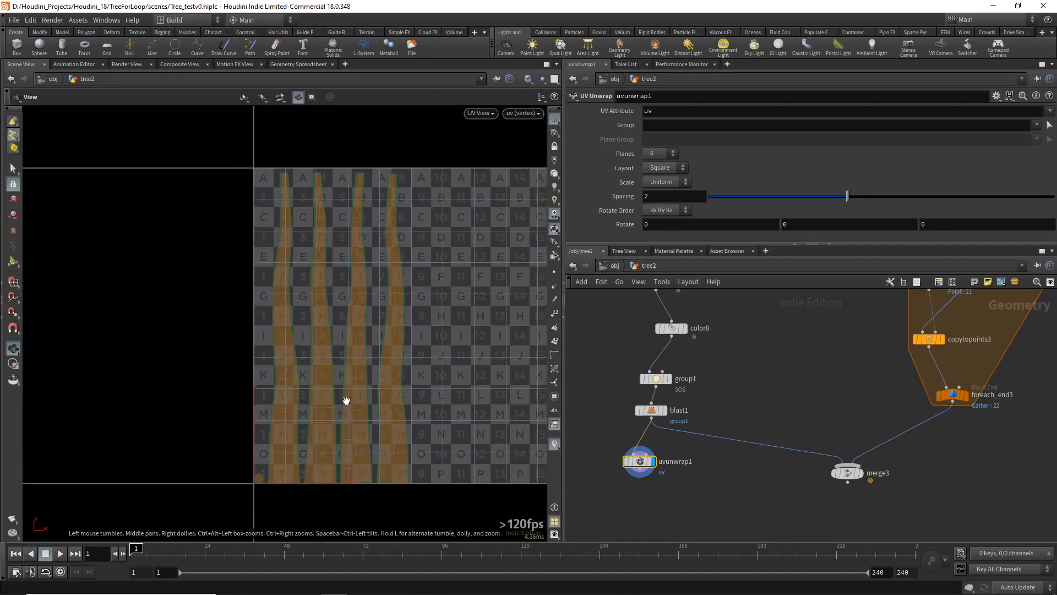
Try 4 planes in uvunwrap1 to compare the UV layout, and restore the setting to 6
{"action": "left_click", "coordinate": [654, 153]}
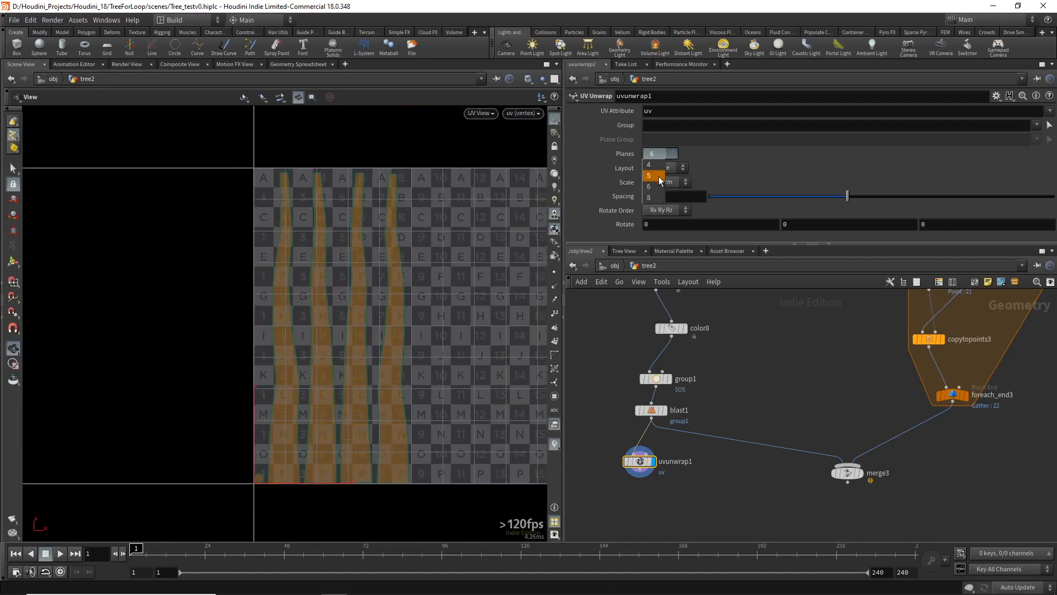
{"action": "left_click", "coordinate": [659, 168]}
{"action": "left_click", "coordinate": [658, 155]}
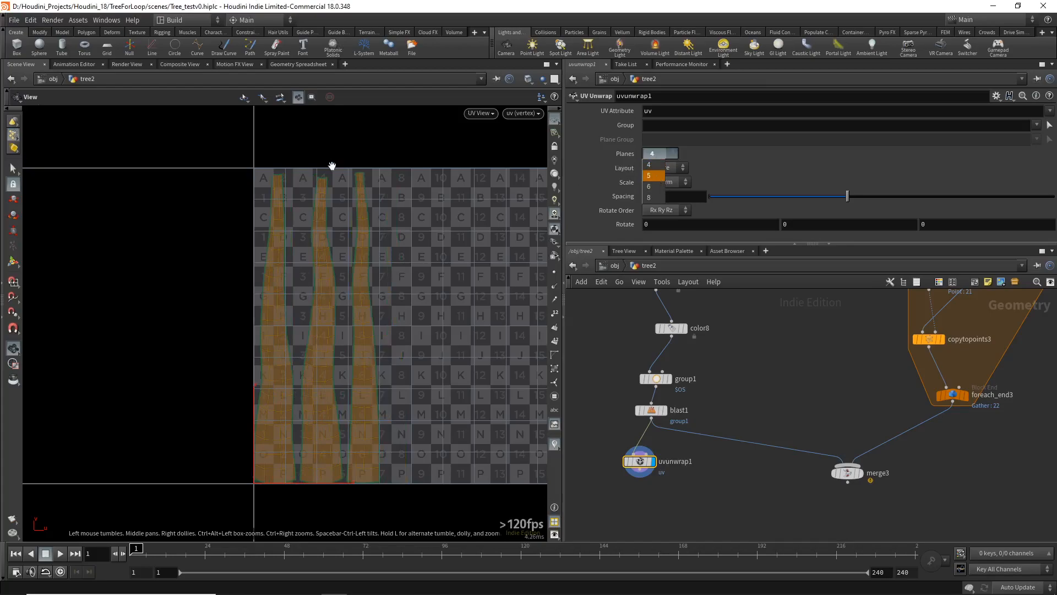
{"action": "left_click", "coordinate": [367, 167]}
{"action": "right_click_drag", "start_coordinate": [367, 168], "coordinate": [328, 337]}
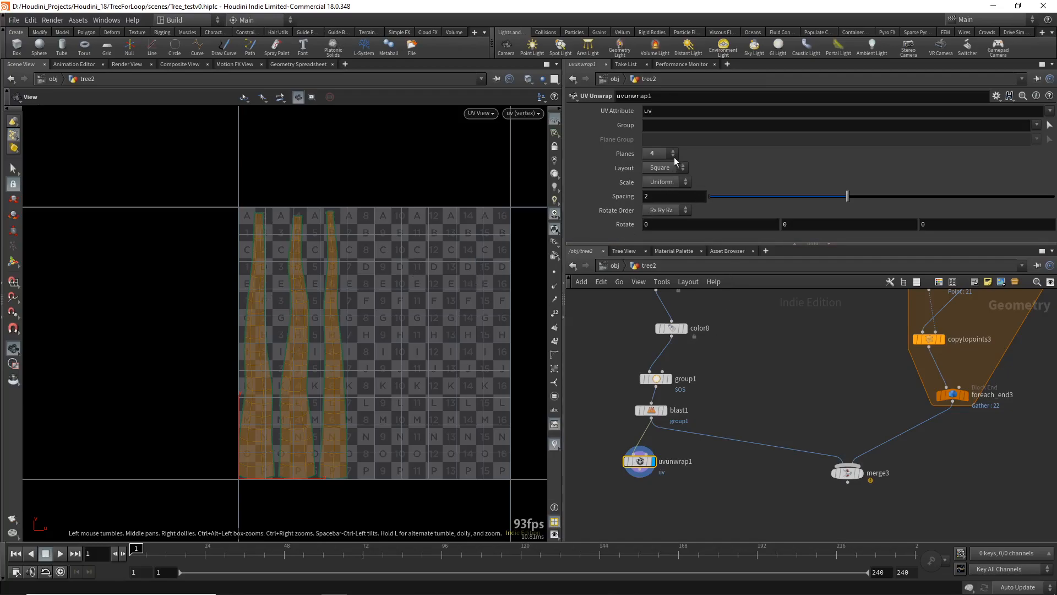
{"action": "middle_click_drag", "start_coordinate": [662, 153], "coordinate": [685, 168]}
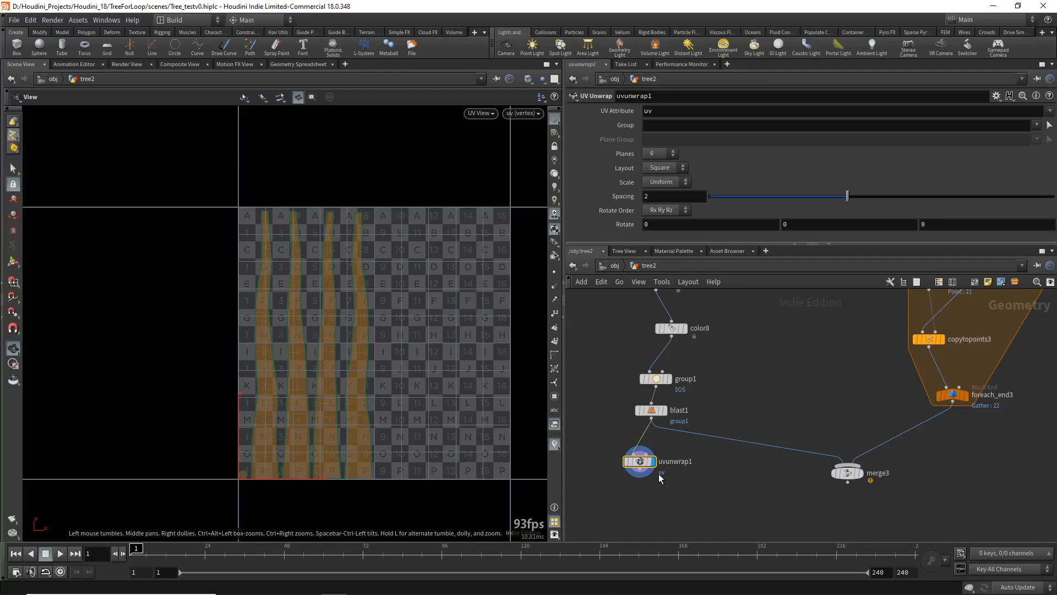
Return the viewport to the perspective view and delete the uvunwrap1 node
{"action": "left_click", "coordinate": [555, 444]}
{"action": "key", "text": "space+1"}
{"action": "right_click_drag", "start_coordinate": [399, 335], "coordinate": [390, 286]}
{"action": "key", "text": "Delete"}
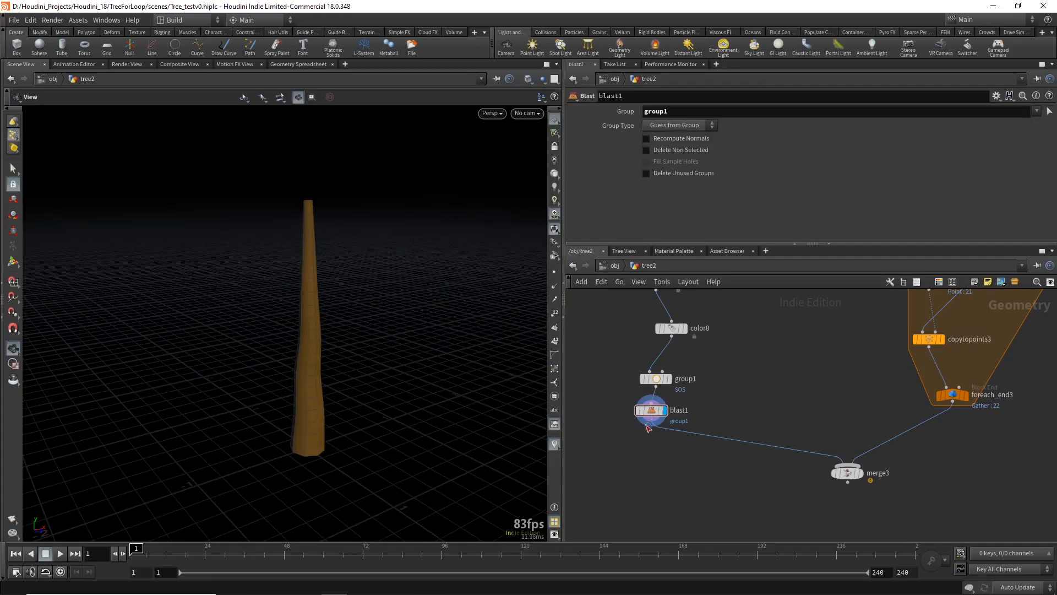
Add a UV Flatten node below blast1, display its result and keep Spectral (SCP) as the flattening method
{"action": "key", "text": "Tab"}
{"action": "type", "text": "uvfla"}
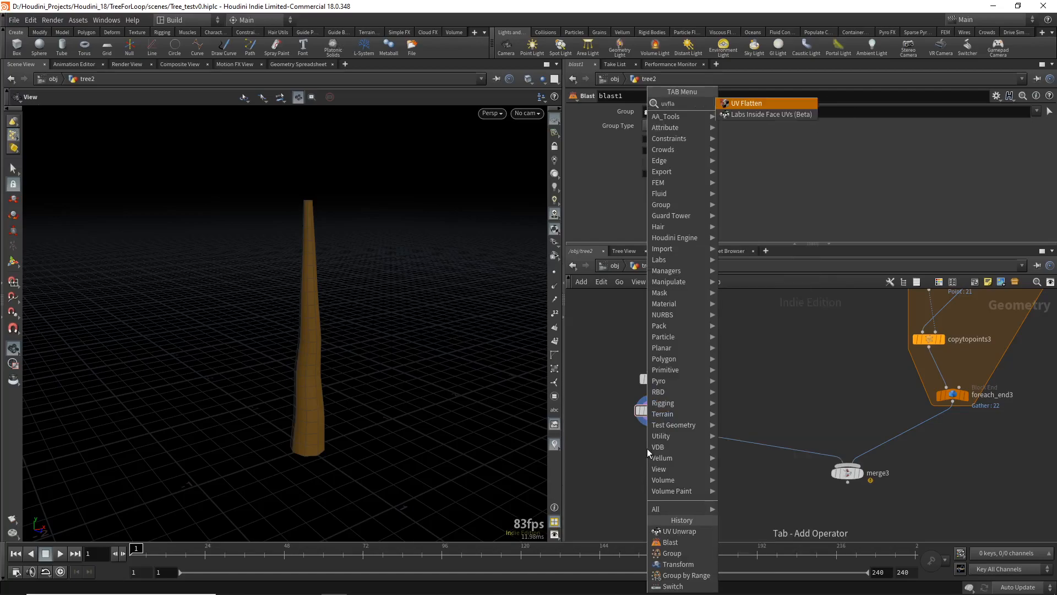
{"action": "key", "text": "Return"}
{"action": "left_click", "coordinate": [646, 448]}
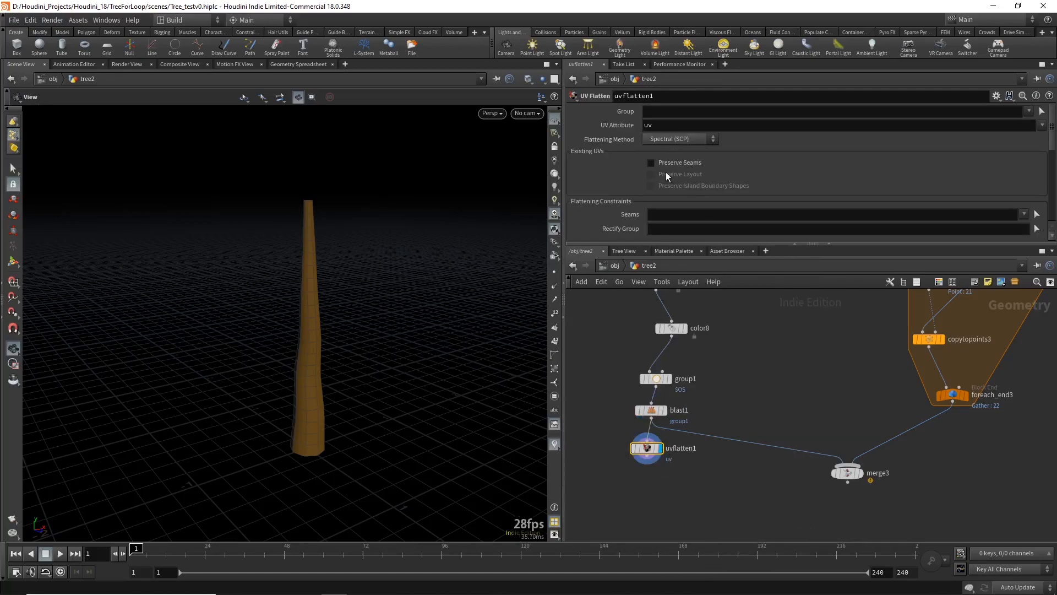
{"action": "scroll", "coordinate": [668, 162], "scroll_direction": "down", "scroll_amount": 1}
{"action": "left_click", "coordinate": [676, 127]}
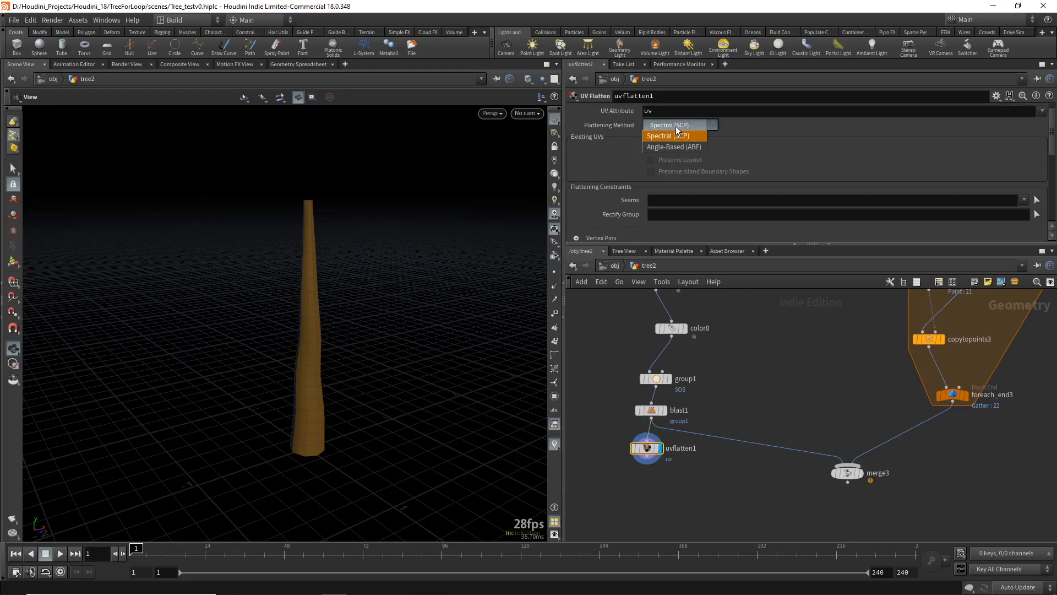
{"action": "left_click", "coordinate": [677, 132]}
Define uvflatten1's flattening seams from the edge loop around the trunk's top cap and one edge line running down to the base
{"action": "scroll", "coordinate": [674, 153], "scroll_direction": "down", "scroll_amount": 4}
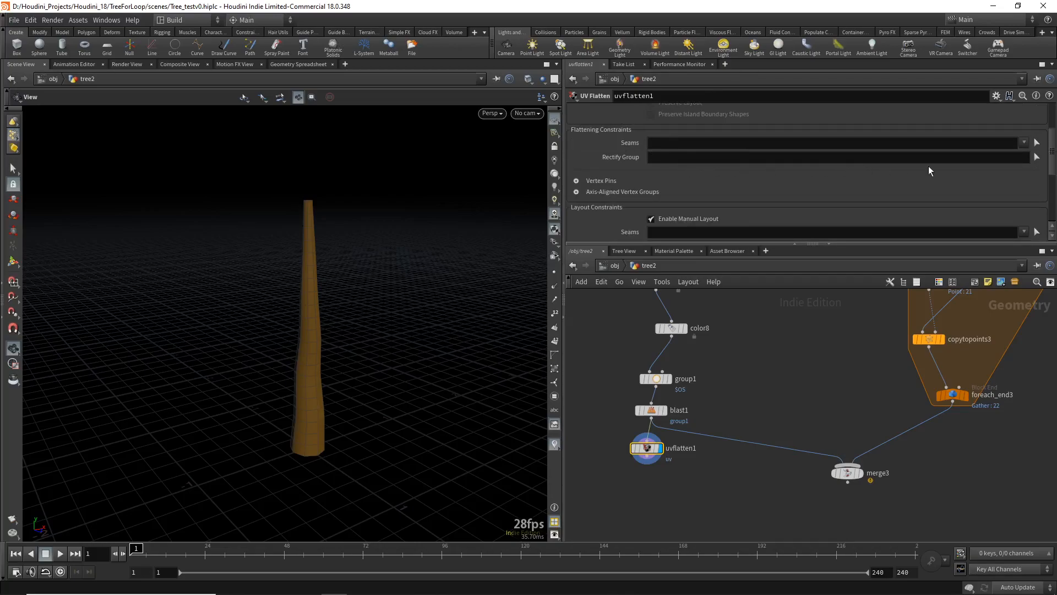
{"action": "left_click", "coordinate": [1037, 143]}
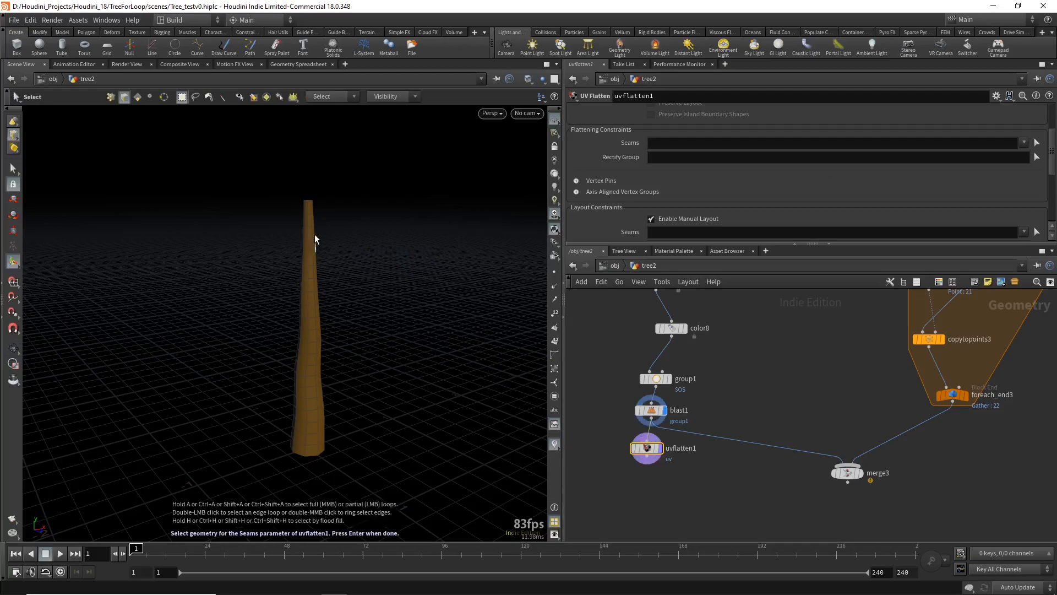
{"action": "right_click_drag", "start_coordinate": [305, 209], "coordinate": [270, 107], "text": "alt"}
{"action": "middle_click_drag", "start_coordinate": [283, 203], "coordinate": [290, 147], "text": "alt"}
{"action": "left_click_drag", "start_coordinate": [290, 146], "coordinate": [335, 231], "text": "alt"}
{"action": "left_click", "coordinate": [316, 147]}
{"action": "left_click", "coordinate": [299, 182], "text": "shift"}
{"action": "right_click_drag", "start_coordinate": [299, 254], "coordinate": [299, 381], "text": "alt"}
{"action": "middle_click_drag", "start_coordinate": [300, 314], "coordinate": [305, 202], "text": "alt"}
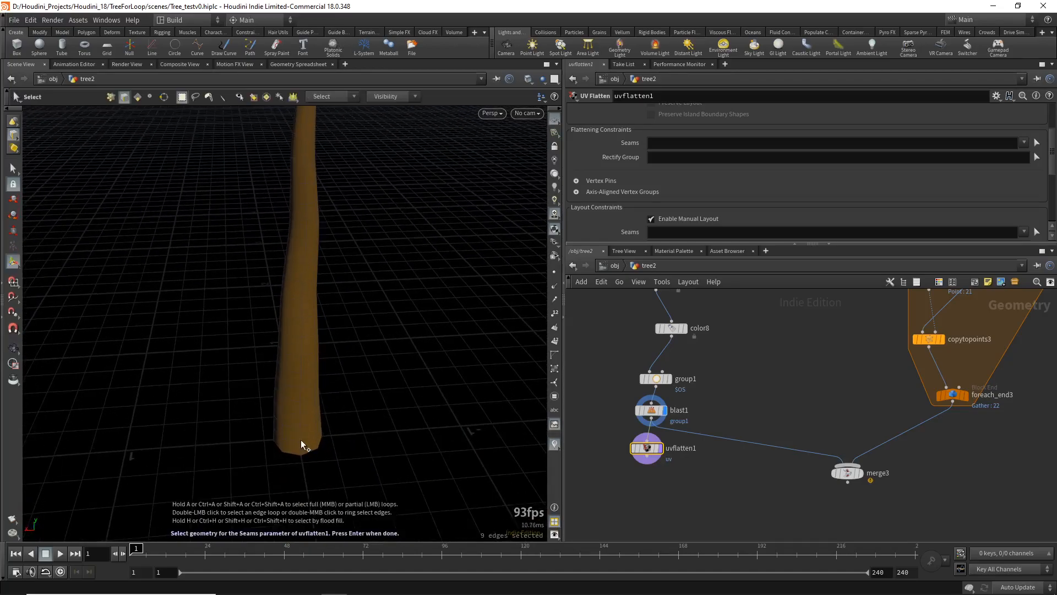
{"action": "left_click", "coordinate": [302, 446], "text": "shift"}
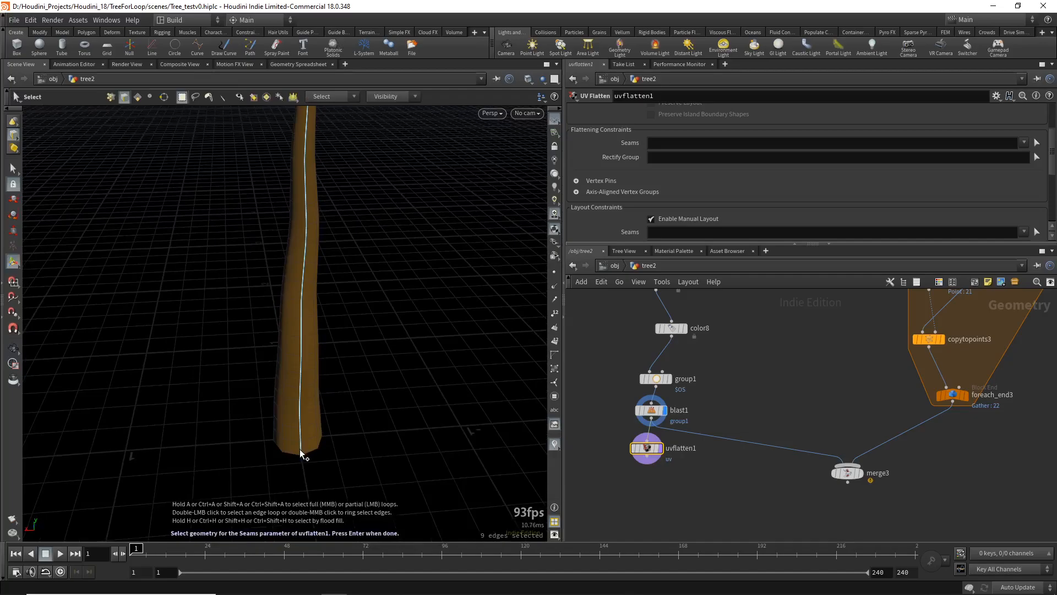
{"action": "left_click_drag", "start_coordinate": [368, 412], "coordinate": [318, 300], "text": "alt"}
{"action": "key", "text": "Return"}
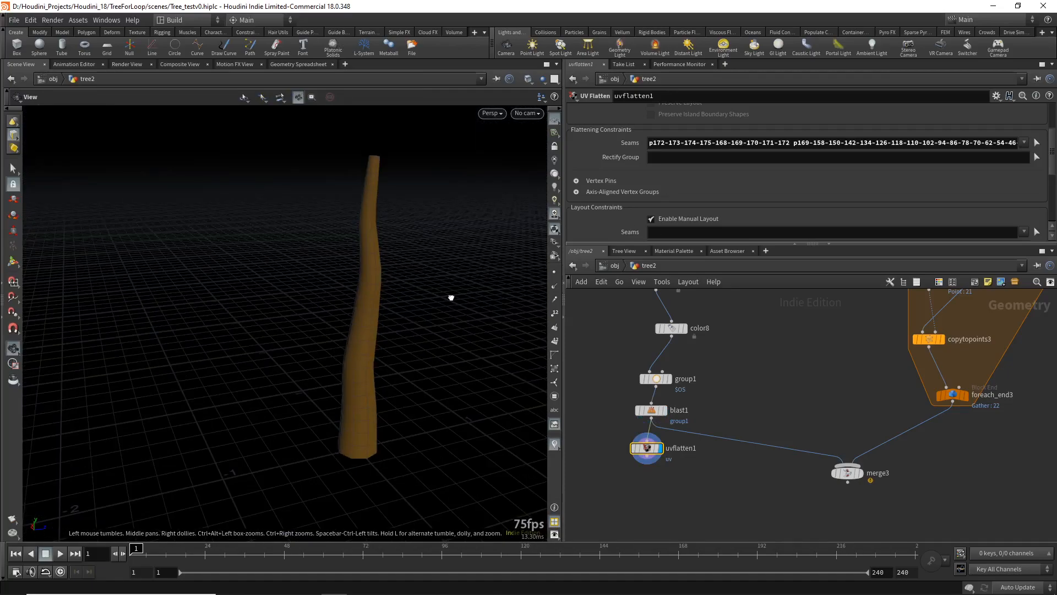
Switch the viewport to the UV view and frame the trunk's flattened UV island
{"action": "key", "text": "space+5"}
{"action": "right_click_drag", "start_coordinate": [451, 297], "coordinate": [435, 420], "text": "alt"}
{"action": "middle_click_drag", "start_coordinate": [444, 380], "coordinate": [293, 373], "text": "alt"}
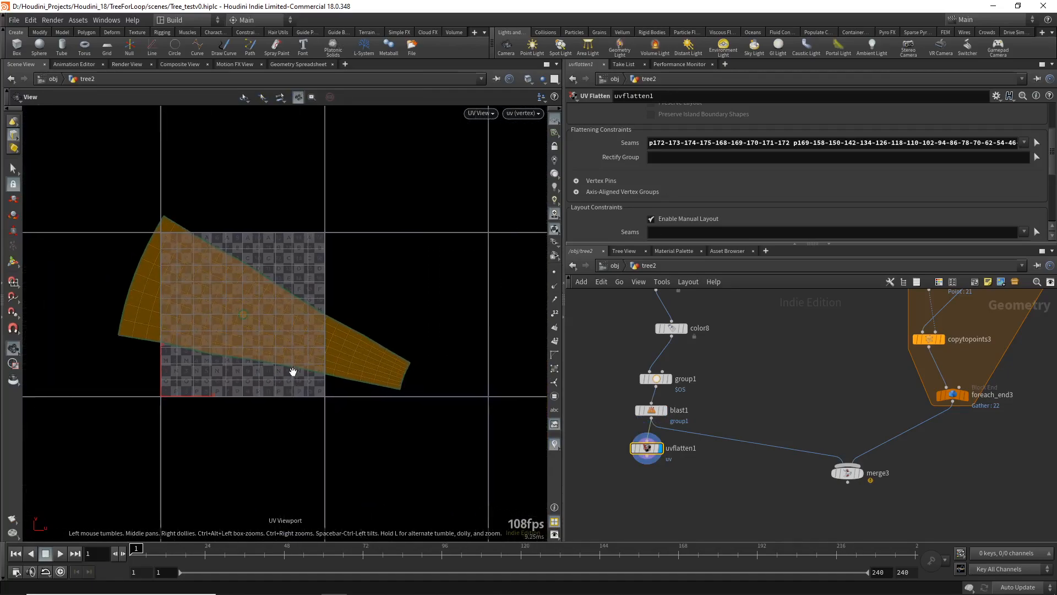
{"action": "right_click_drag", "start_coordinate": [325, 382], "coordinate": [230, 334], "text": "alt"}
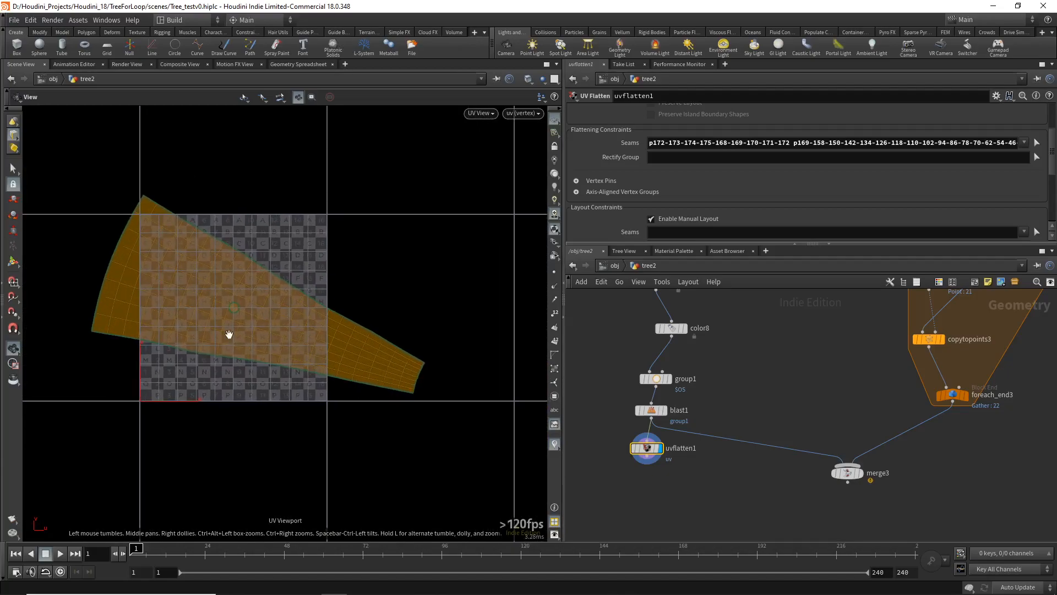
Add a UV Layout node below uvflatten1 and display it to fit the trunk's islands into the UV tile
{"action": "left_click", "coordinate": [646, 465]}
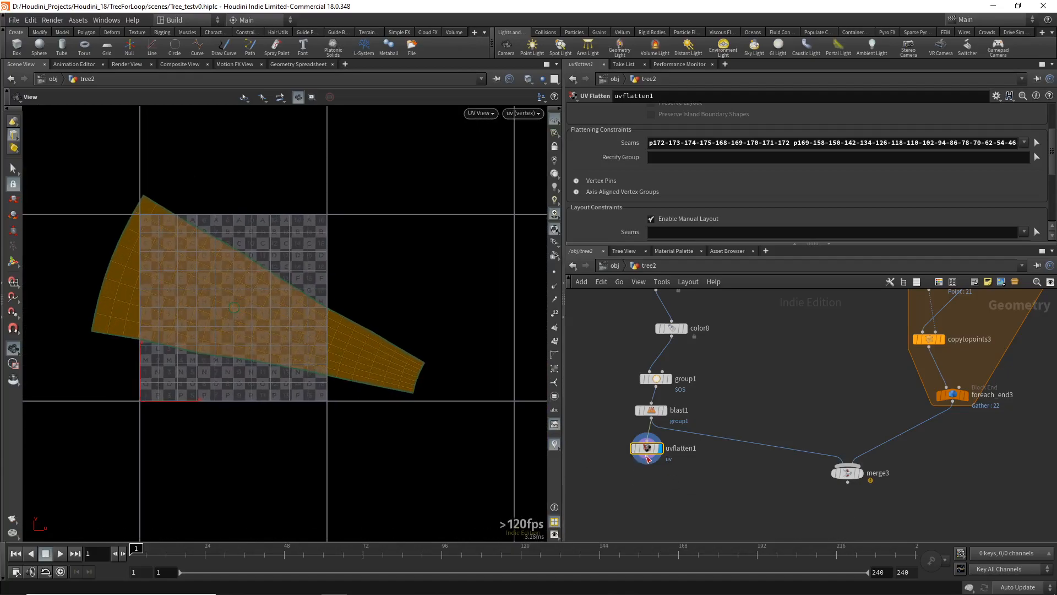
{"action": "key", "text": "Tab"}
{"action": "type", "text": "uvlay"}
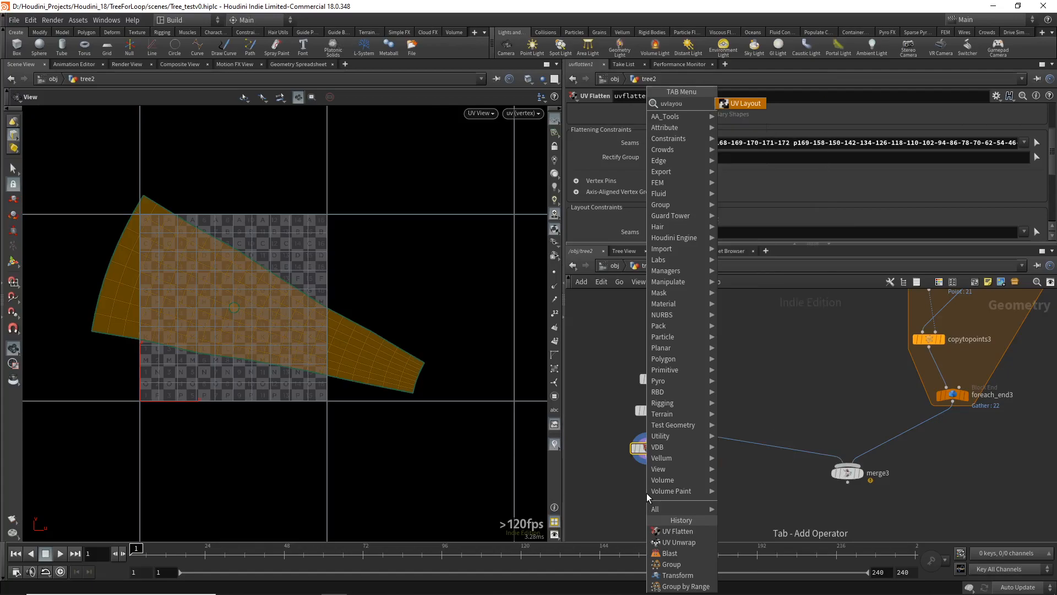
{"action": "type", "text": "ou"}
{"action": "key", "text": "Return"}
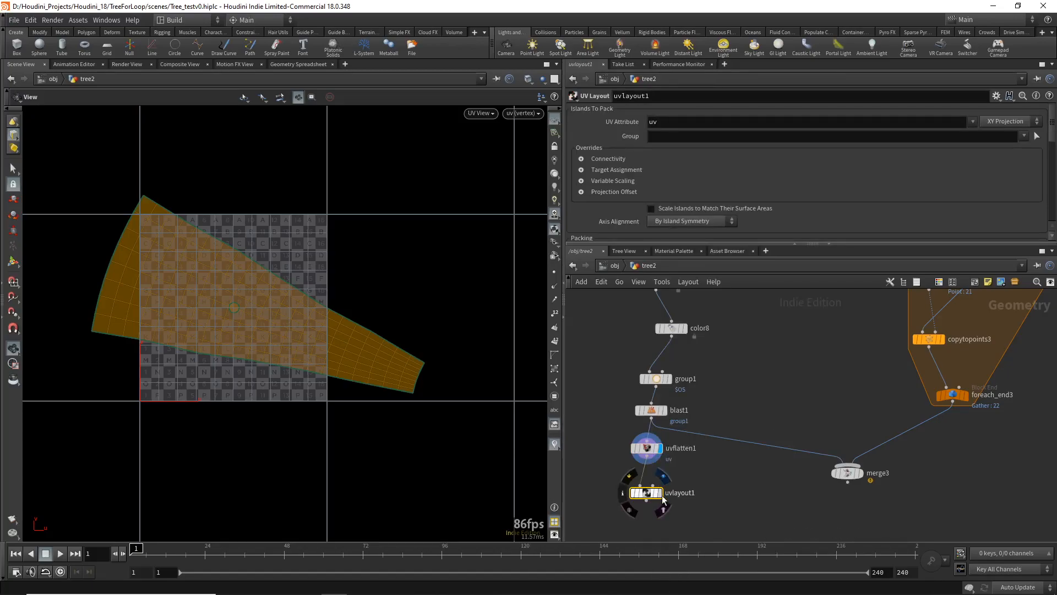
{"action": "left_click", "coordinate": [661, 494]}
{"action": "right_click_drag", "start_coordinate": [175, 376], "coordinate": [180, 238]}
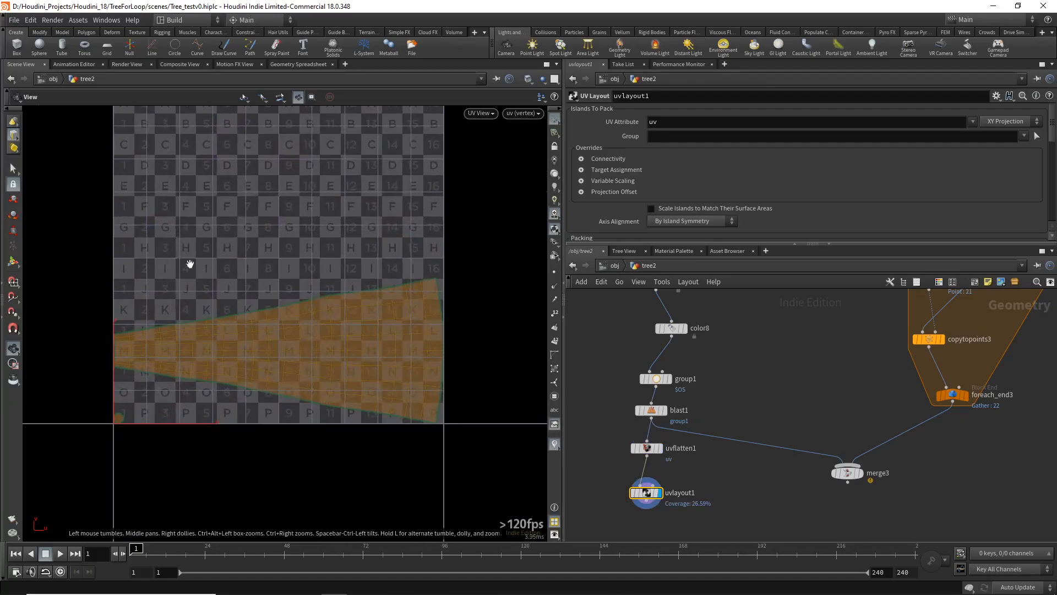
{"action": "right_click_drag", "start_coordinate": [238, 395], "coordinate": [186, 372]}
{"action": "right_click_drag", "start_coordinate": [270, 310], "coordinate": [325, 358]}
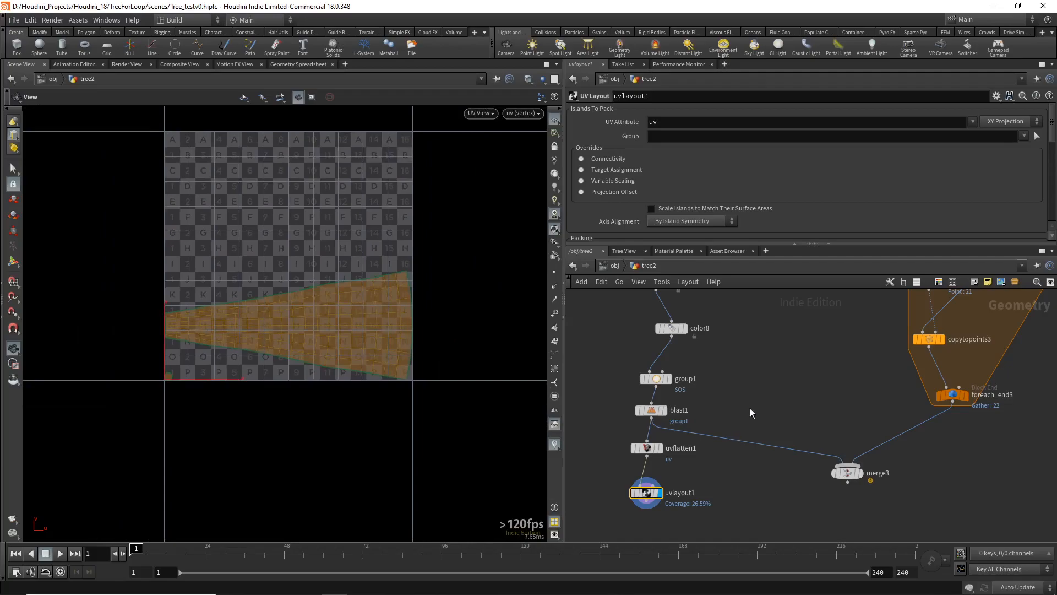
Display the leaf's edit1 node in the perspective view and frame the leaf from above
{"action": "scroll", "coordinate": [749, 408], "scroll_direction": "down", "scroll_amount": 3}
{"action": "middle_click_drag", "start_coordinate": [793, 382], "coordinate": [702, 506]}
{"action": "mouse_move", "coordinate": [812, 379]}
{"action": "middle_mouse_down"}
{"action": "mouse_move", "coordinate": [767, 441]}
{"action": "mouse_move", "coordinate": [826, 366]}
{"action": "middle_mouse_up"}
{"action": "scroll", "coordinate": [798, 353], "scroll_direction": "up", "scroll_amount": 3}
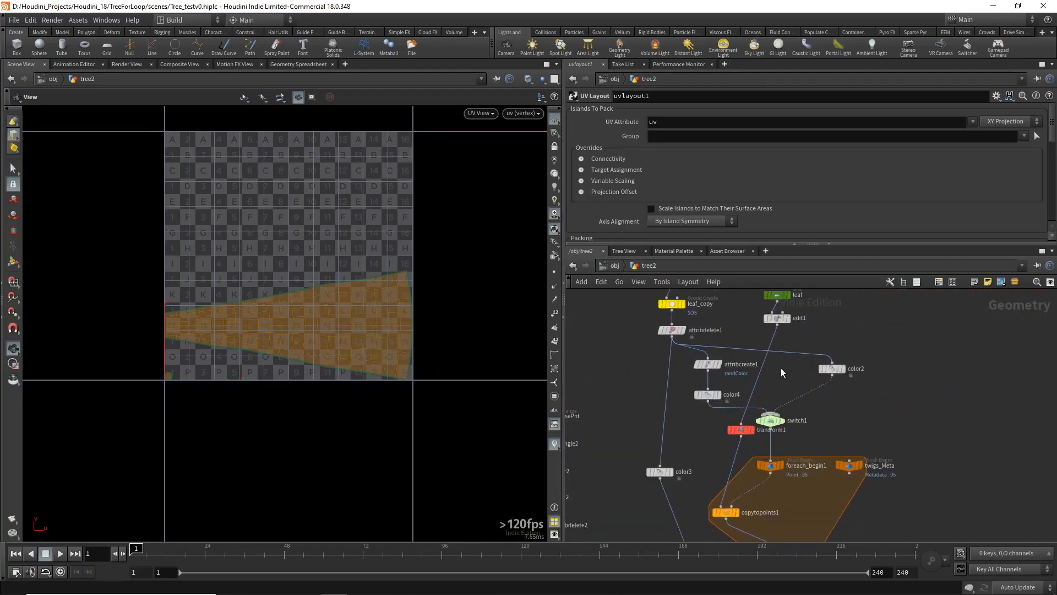
{"action": "left_click", "coordinate": [791, 322]}
{"action": "key", "text": "space+1"}
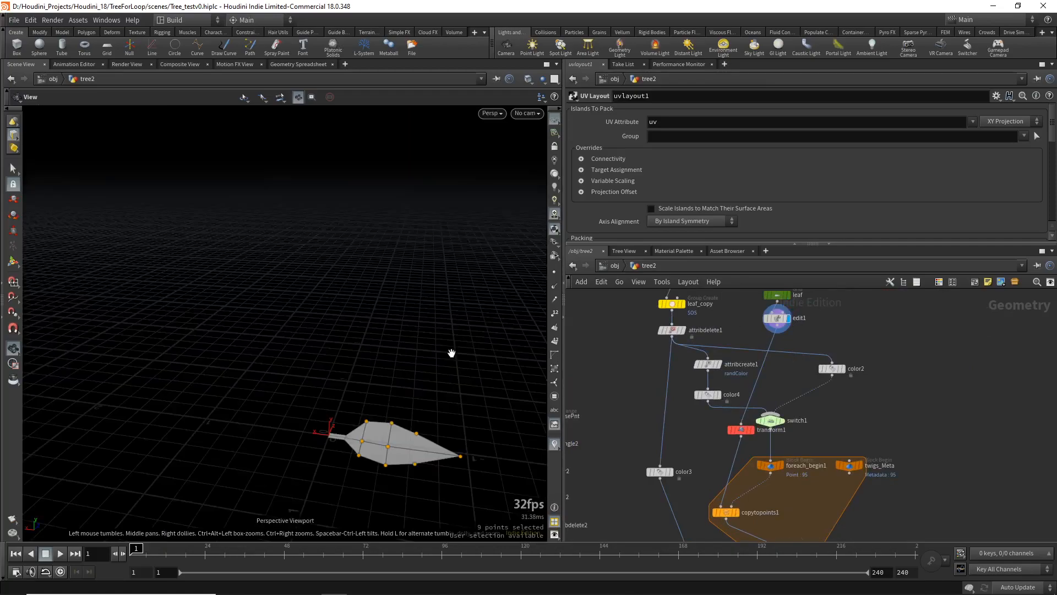
{"action": "middle_click_drag", "start_coordinate": [451, 353], "coordinate": [401, 309]}
{"action": "left_click_drag", "start_coordinate": [401, 309], "coordinate": [423, 394]}
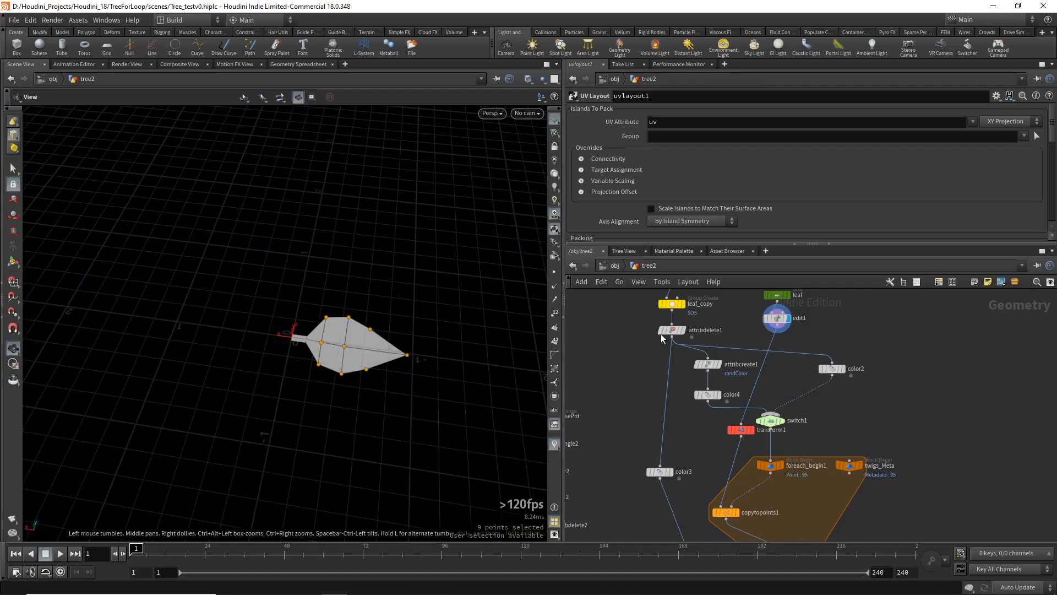
Insert a UV Project node between edit1 and transform1 and display its result
{"action": "middle_click_drag", "start_coordinate": [835, 320], "coordinate": [797, 383]}
{"action": "scroll", "coordinate": [744, 381], "scroll_direction": "up", "scroll_amount": 1}
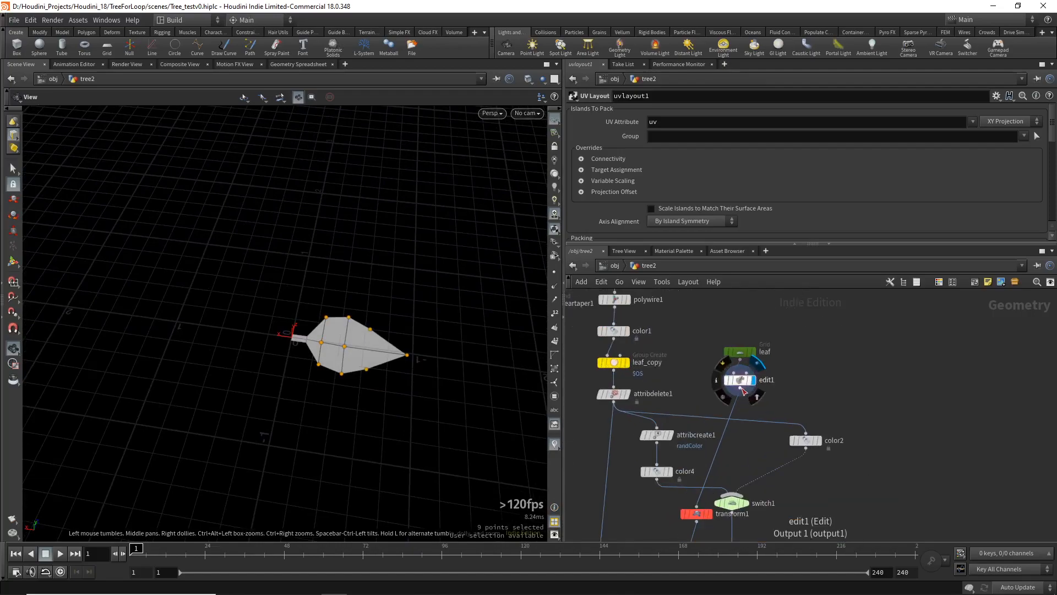
{"action": "key", "text": "Tab"}
{"action": "type", "text": "uvp"}
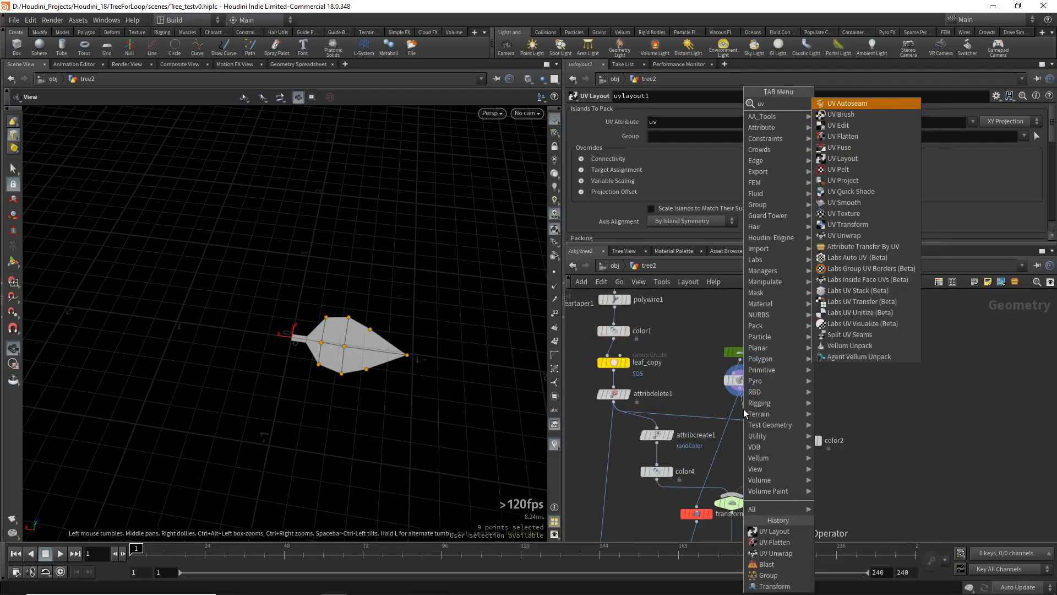
{"action": "key", "text": "Return"}
{"action": "left_click", "coordinate": [743, 410]}
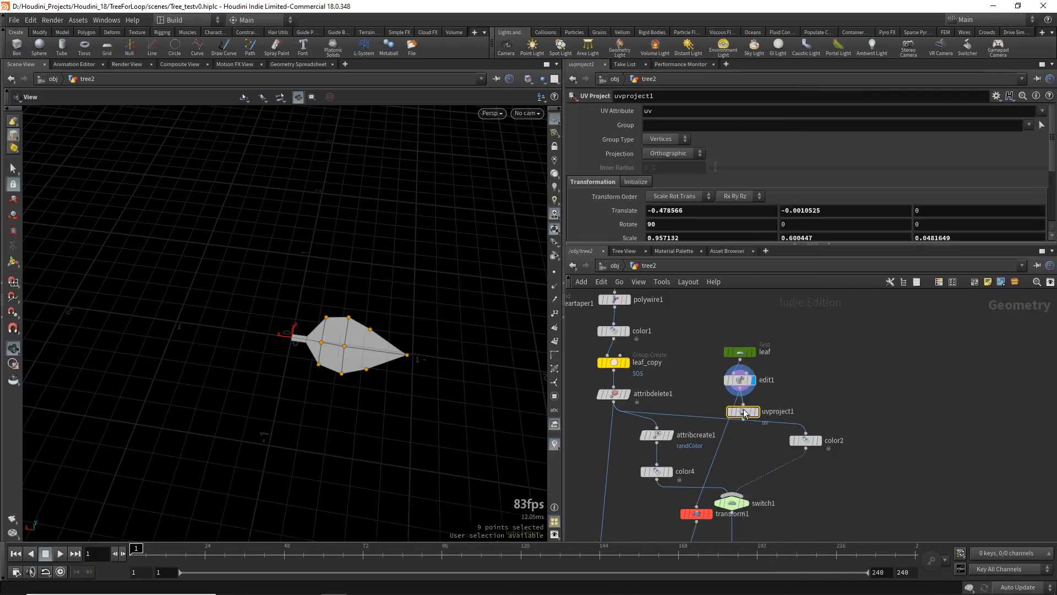
{"action": "left_click_drag", "start_coordinate": [744, 412], "coordinate": [734, 414]}
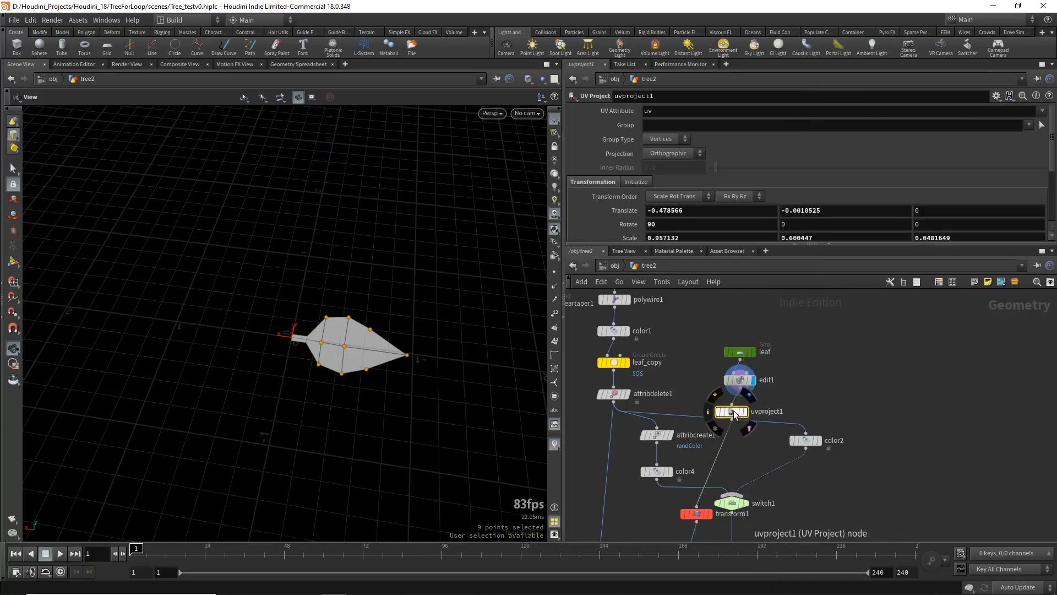
{"action": "left_click", "coordinate": [744, 412]}
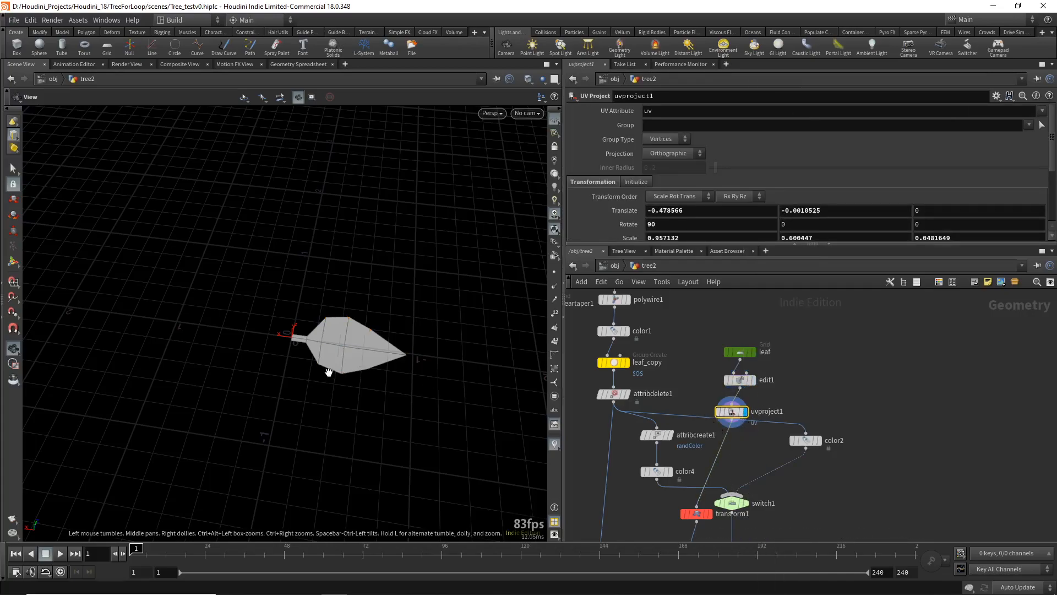
Show uvproject1's projection plane handle around the leaf and open the node's initialization settings
{"action": "key", "text": "Return"}
{"action": "right_click_drag", "start_coordinate": [372, 318], "coordinate": [395, 347], "text": "alt"}
{"action": "left_click_drag", "start_coordinate": [394, 347], "coordinate": [389, 278], "text": "alt"}
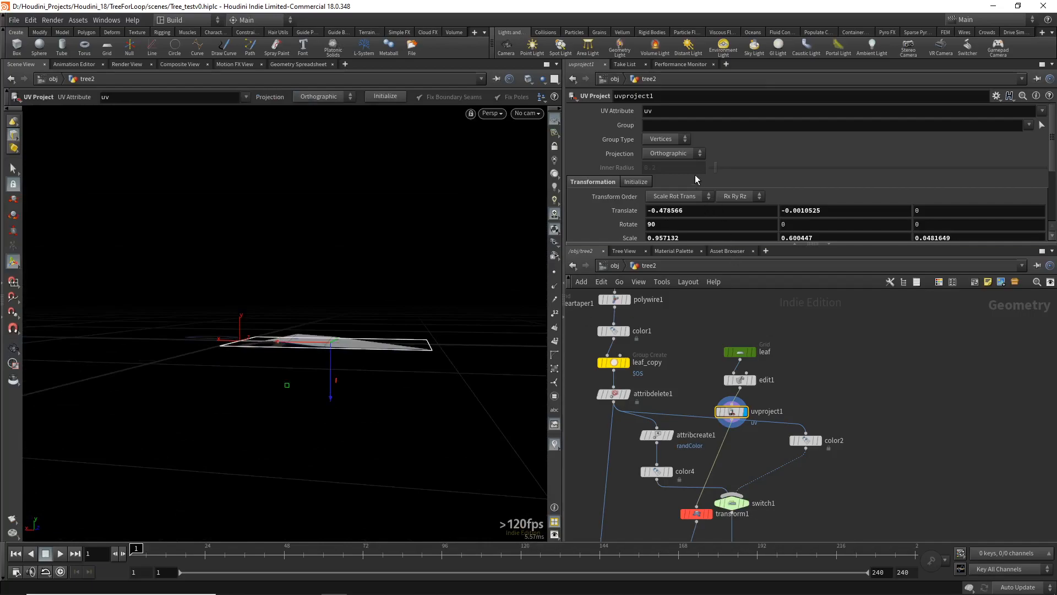
{"action": "left_click", "coordinate": [633, 182]}
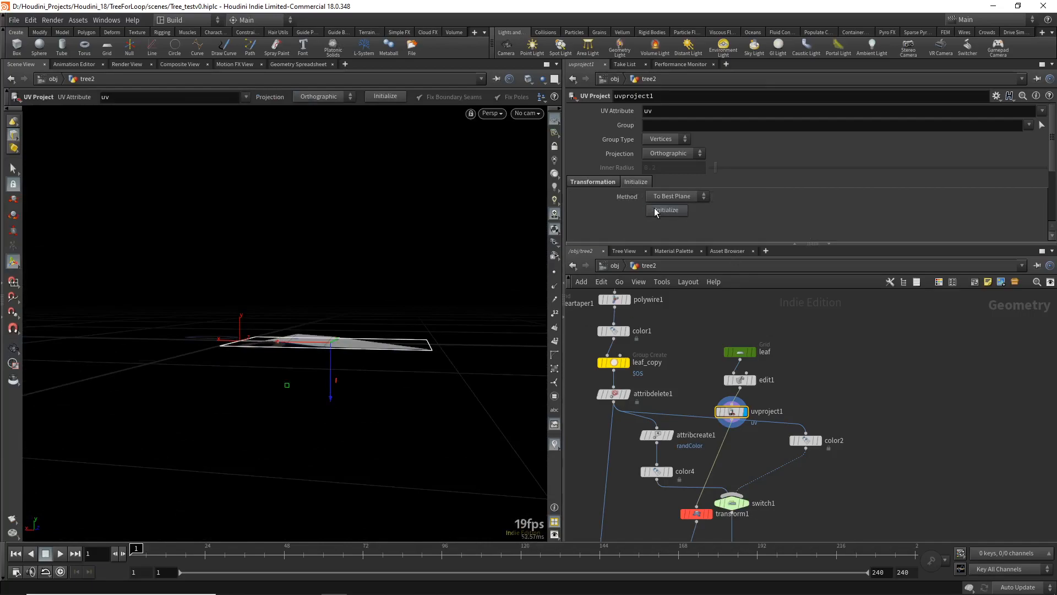
{"action": "left_click_drag", "start_coordinate": [382, 385], "coordinate": [391, 384], "text": "alt"}
In the front view, rotate the projection plane slightly to follow the leaf's slope and shift it a little downward
{"action": "key", "text": "space+3"}
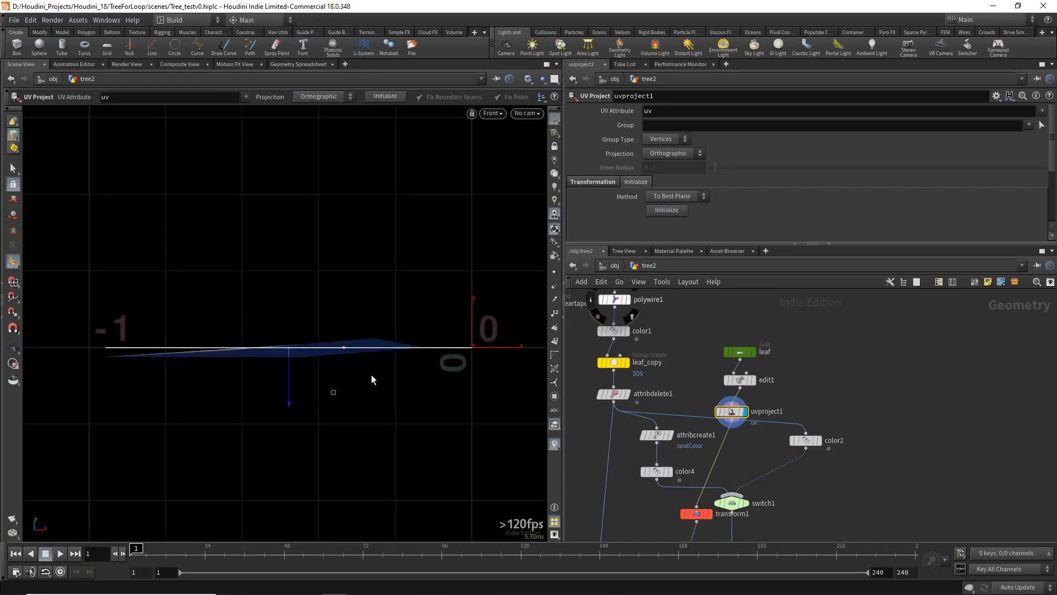
{"action": "key", "text": "e"}
{"action": "key", "text": "r"}
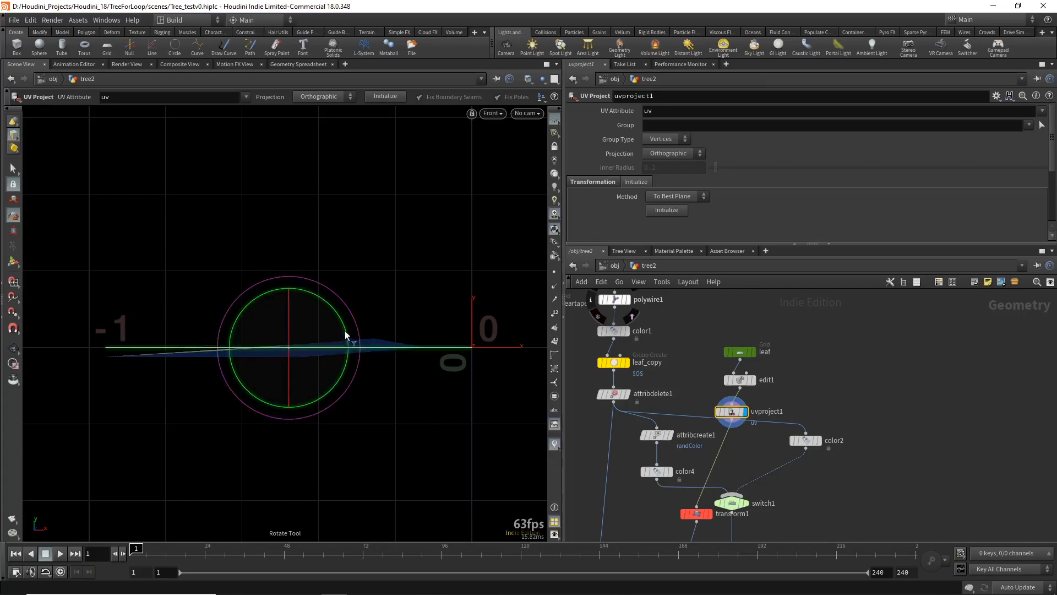
{"action": "left_click_drag", "start_coordinate": [348, 333], "coordinate": [344, 325]}
{"action": "key", "text": "t"}
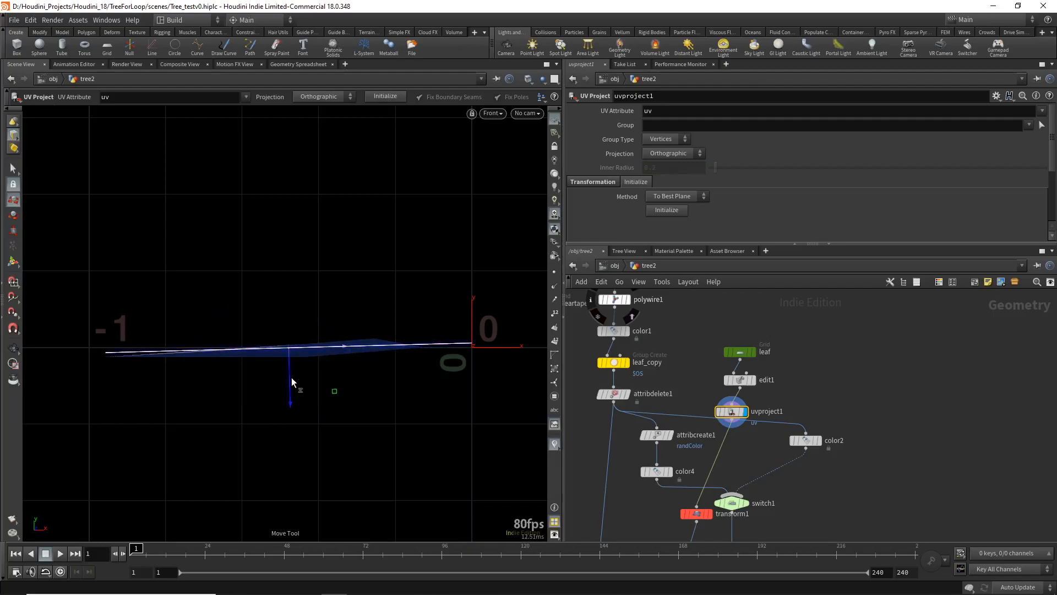
{"action": "left_click_drag", "start_coordinate": [292, 388], "coordinate": [292, 389]}
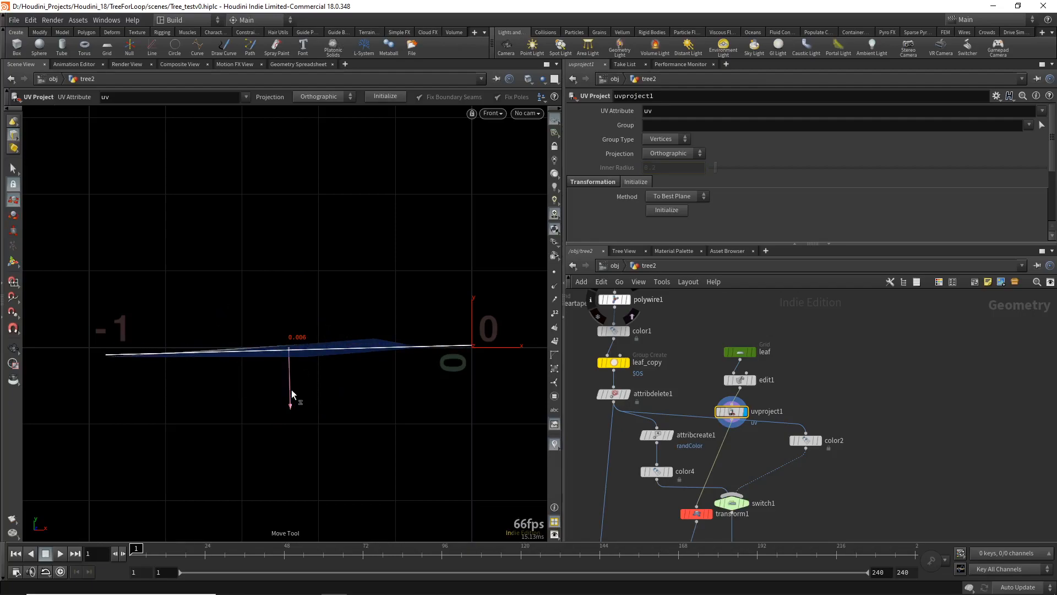
Switch to the UV view and check the leaf's projected UVs
{"action": "key", "text": "space+5"}
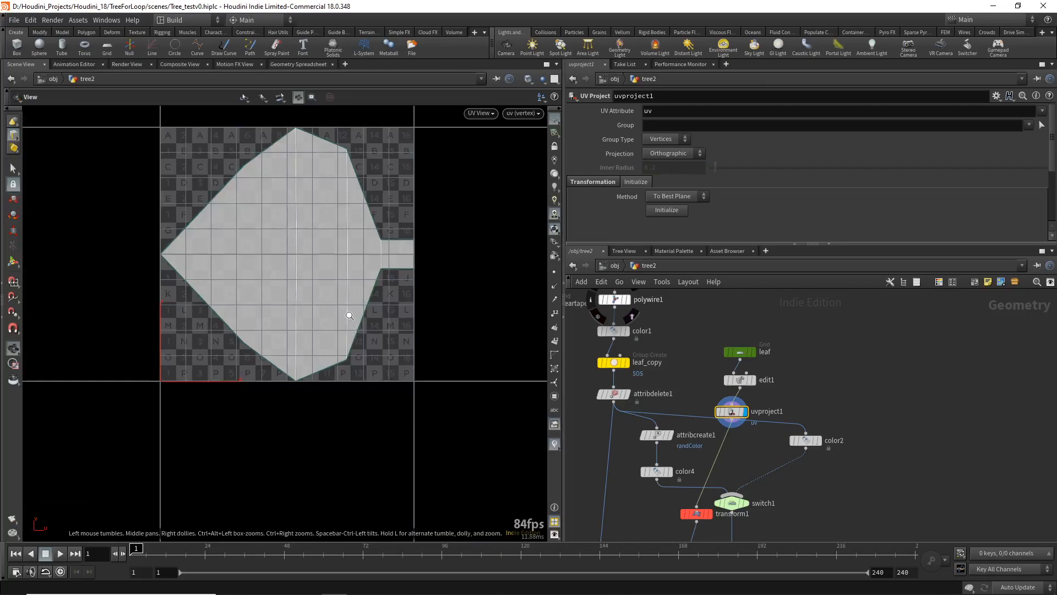
{"action": "scroll", "coordinate": [347, 319], "scroll_direction": "up", "scroll_amount": 1}
{"action": "middle_click_drag", "start_coordinate": [294, 280], "coordinate": [288, 368], "text": "alt"}
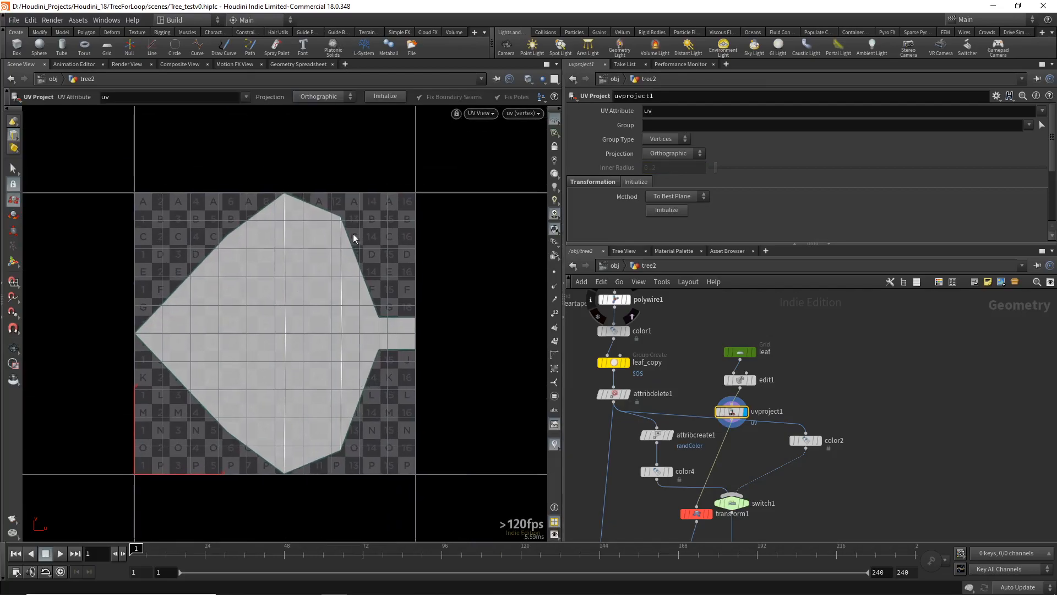
Return to the perspective view and display merge3 to check the full tree
{"action": "key", "text": "space+1"}
{"action": "right_click_drag", "start_coordinate": [464, 338], "coordinate": [431, 442], "text": "alt"}
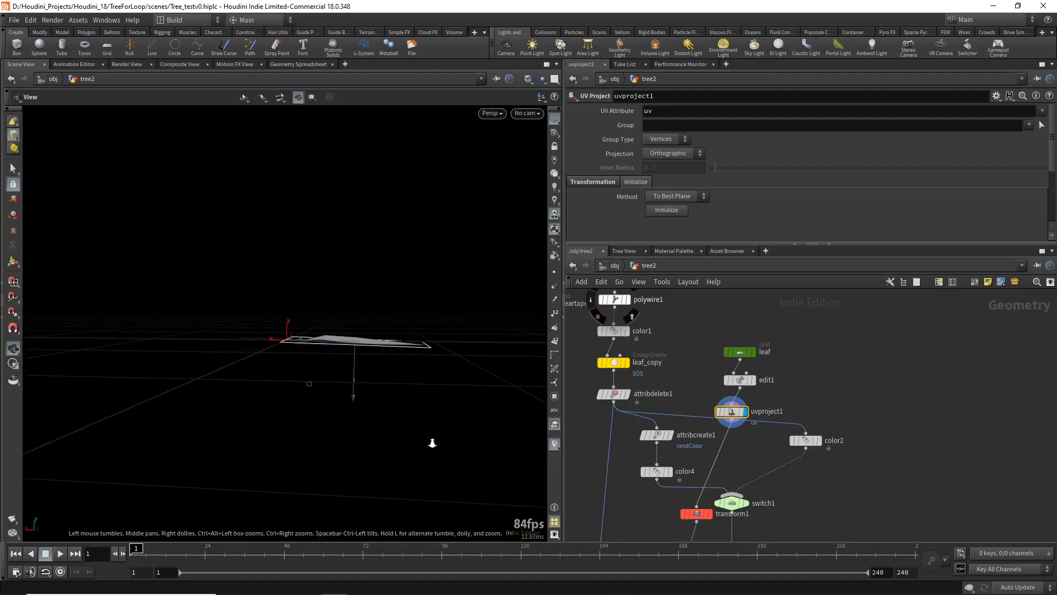
{"action": "scroll", "coordinate": [761, 487], "scroll_direction": "down", "scroll_amount": 3}
{"action": "middle_click_drag", "start_coordinate": [791, 524], "coordinate": [793, 394]}
{"action": "middle_click_drag", "start_coordinate": [801, 481], "coordinate": [853, 402]}
{"action": "middle_click_drag", "start_coordinate": [770, 512], "coordinate": [837, 375]}
{"action": "middle_click_drag", "start_coordinate": [672, 491], "coordinate": [794, 451]}
{"action": "scroll", "coordinate": [804, 440], "scroll_direction": "up", "scroll_amount": 3}
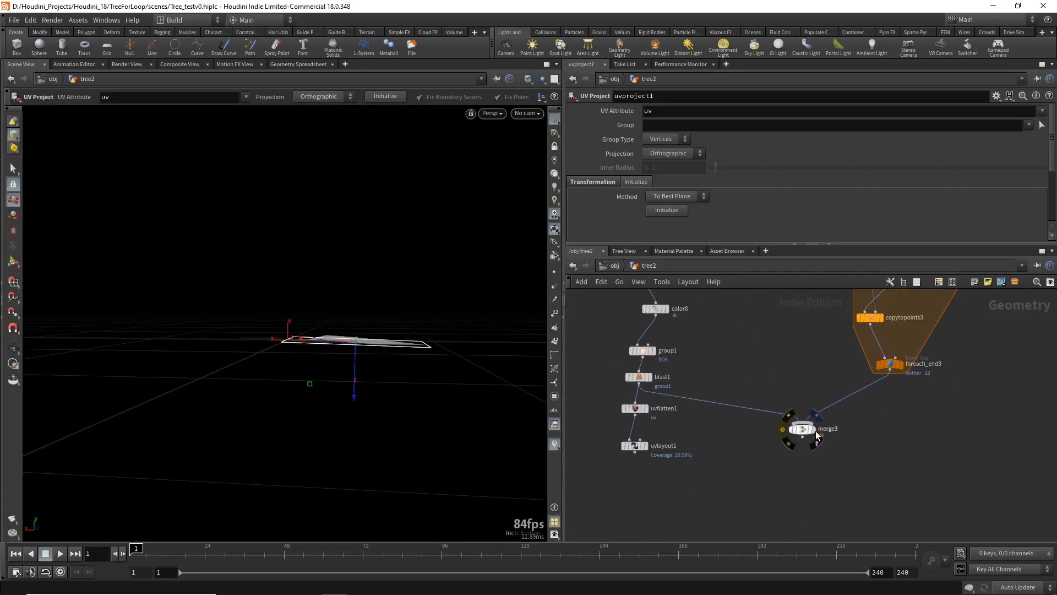
{"action": "left_click", "coordinate": [815, 431]}
{"action": "key", "text": "Escape"}
{"action": "left_click_drag", "start_coordinate": [253, 349], "coordinate": [297, 401]}
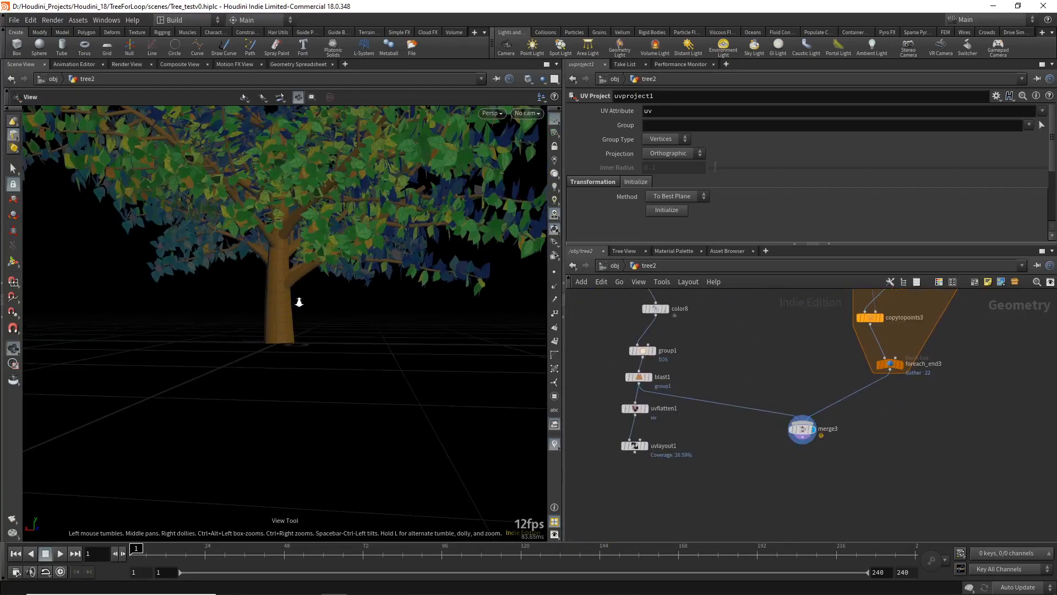
At the object level, create a camera from the current view that frames the whole tree
{"action": "scroll", "coordinate": [299, 288], "scroll_direction": "down", "scroll_amount": 5}
{"action": "left_click_drag", "start_coordinate": [299, 287], "coordinate": [334, 353]}
{"action": "mouse_move", "coordinate": [334, 353]}
{"action": "right_mouse_down"}
{"action": "mouse_move", "coordinate": [329, 335]}
{"action": "mouse_move", "coordinate": [329, 350]}
{"action": "right_mouse_up"}
{"action": "middle_click_drag", "start_coordinate": [329, 350], "coordinate": [315, 351]}
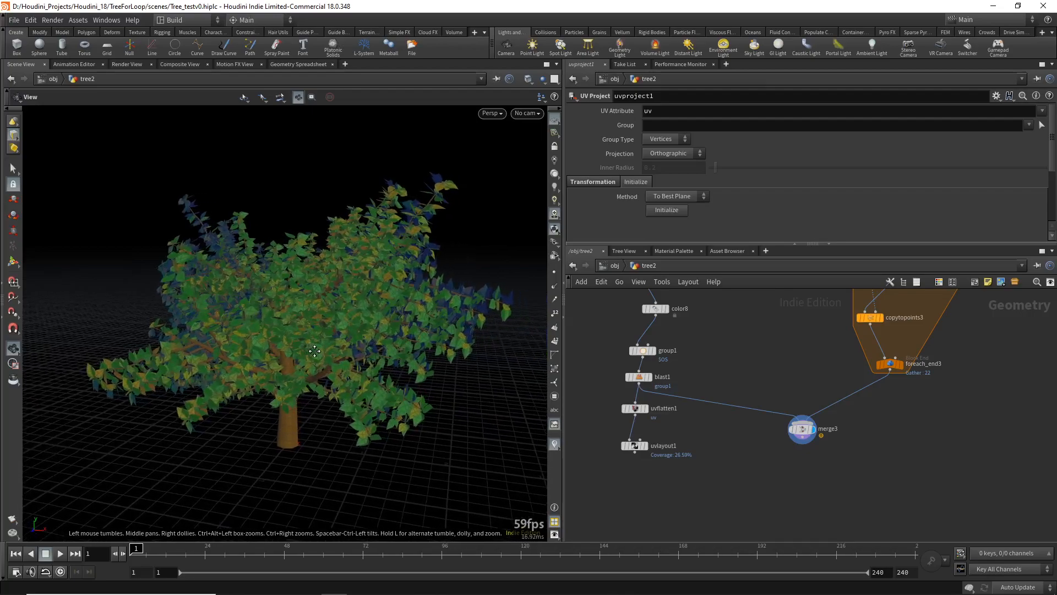
{"action": "left_click", "coordinate": [612, 265]}
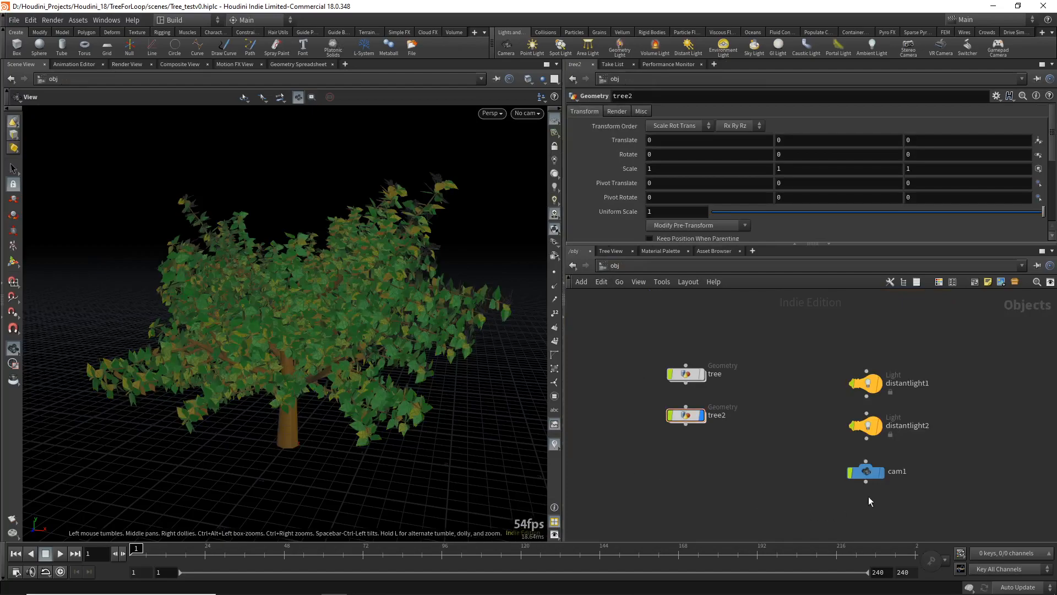
{"action": "left_click", "coordinate": [505, 46]}
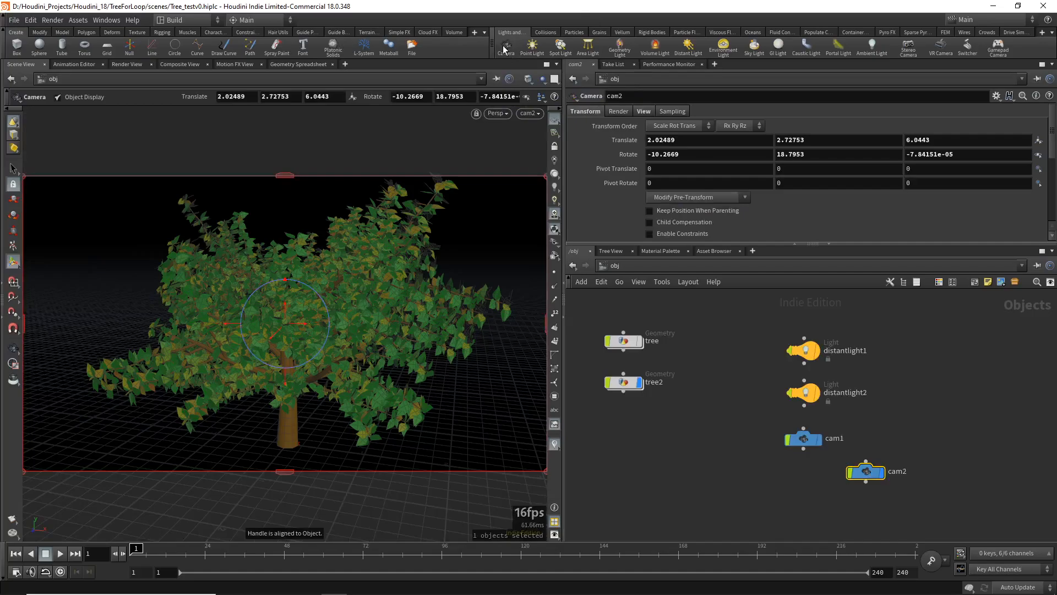
Set cam2's resolution to 960 by 960
{"action": "left_click", "coordinate": [647, 109]}
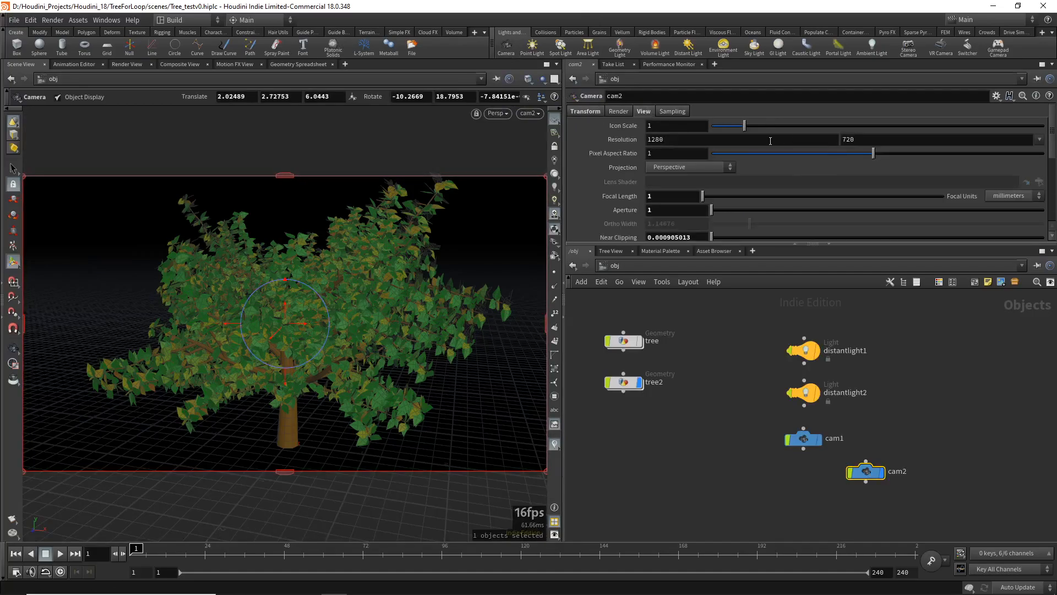
{"action": "left_click_drag", "start_coordinate": [689, 141], "coordinate": [606, 145]}
{"action": "type", "text": "960"}
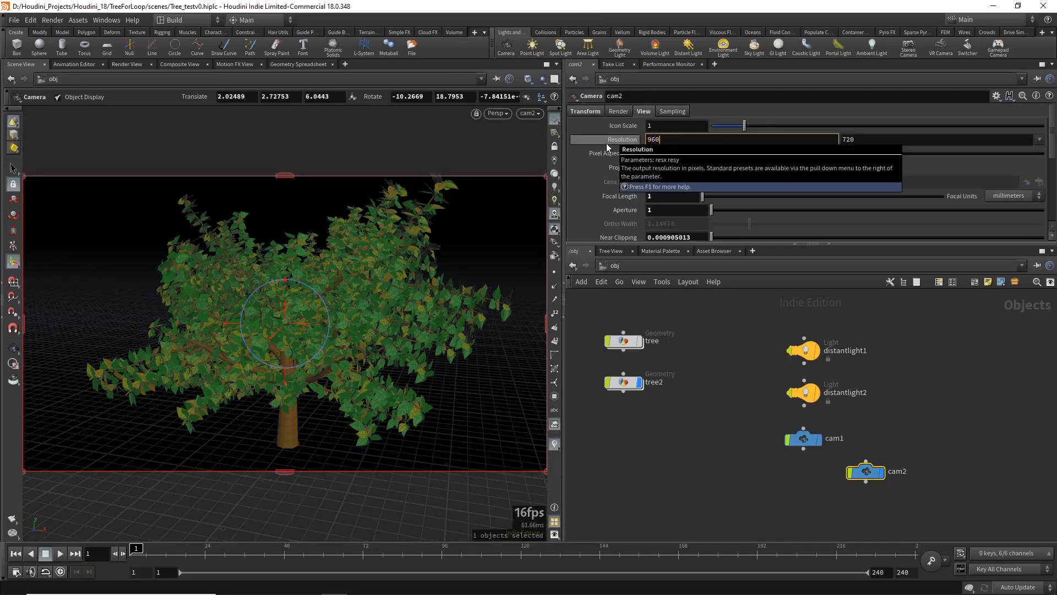
{"action": "key", "text": "Tab"}
{"action": "type", "text": "960"}
{"action": "key", "text": "Return"}
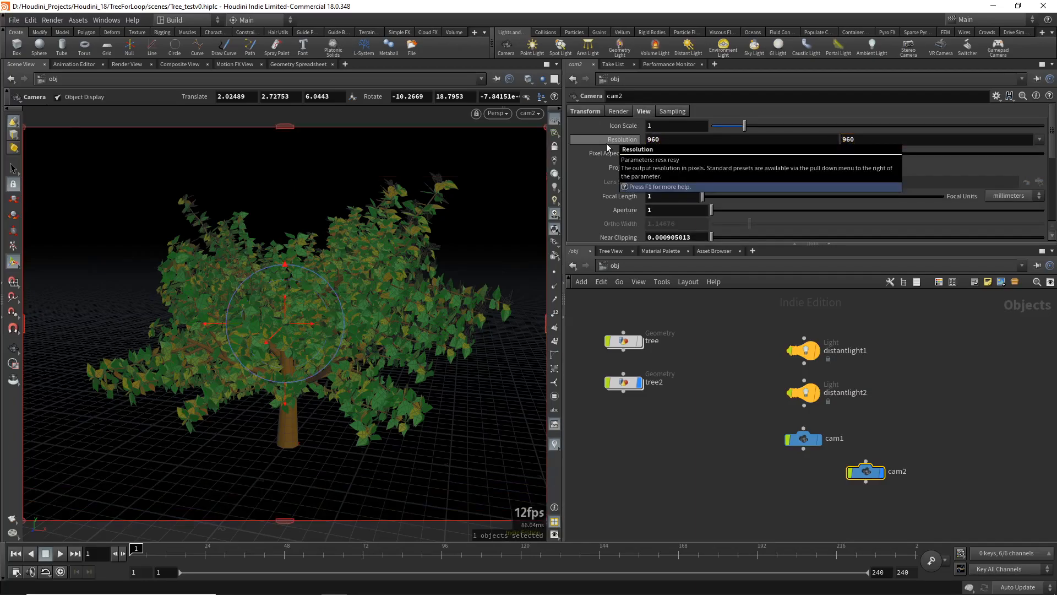
With the camera locked to the view, move cam2 closer to the tree, then unlock it and place its node below cam1
{"action": "left_click", "coordinate": [553, 148]}
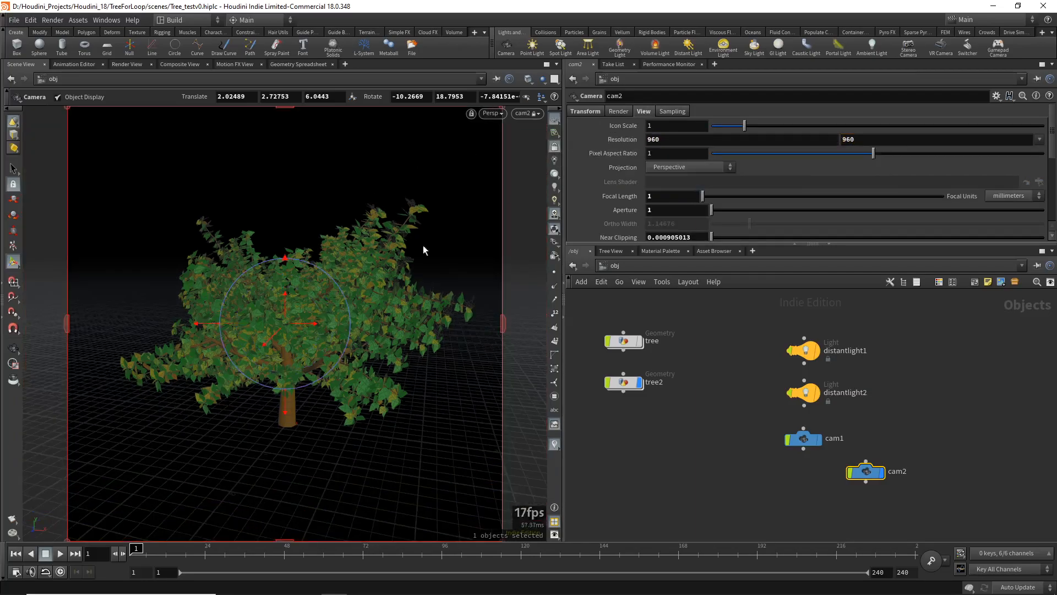
{"action": "key", "text": "Escape"}
{"action": "left_click_drag", "start_coordinate": [309, 314], "coordinate": [300, 289]}
{"action": "right_click_drag", "start_coordinate": [293, 305], "coordinate": [295, 300]}
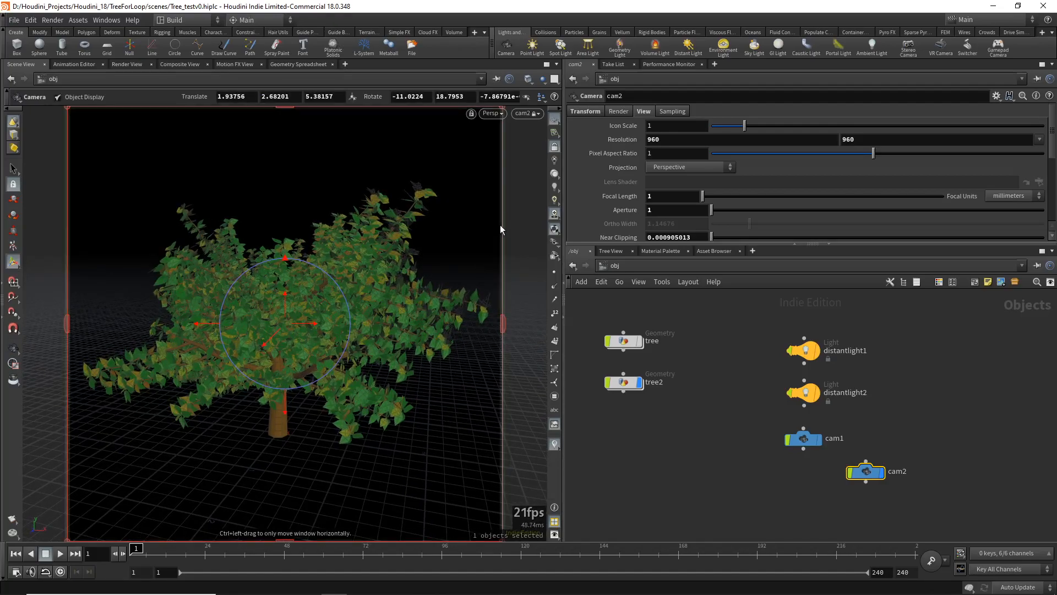
{"action": "left_click", "coordinate": [554, 148]}
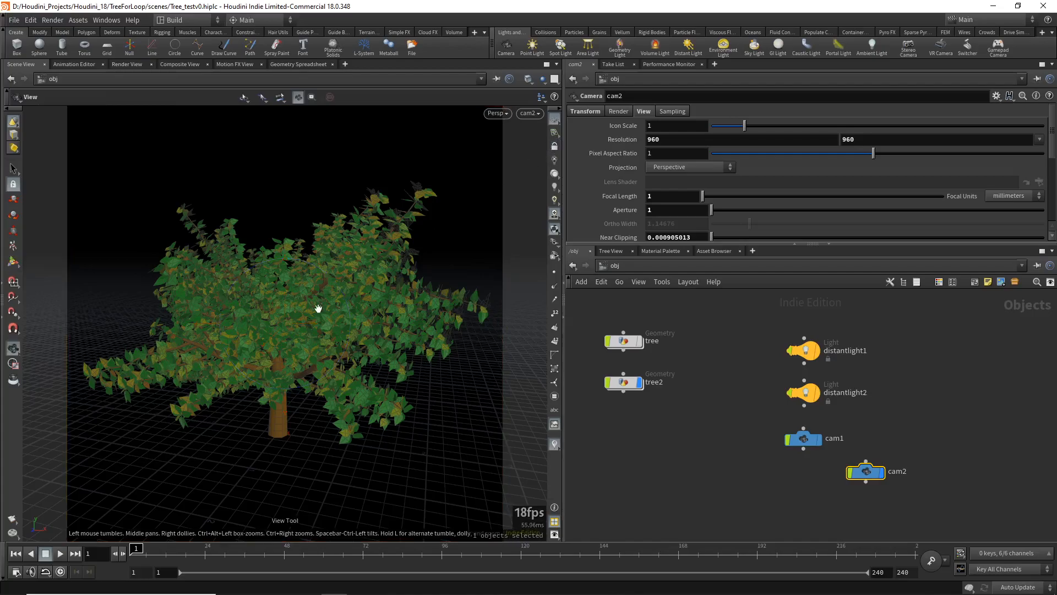
{"action": "left_click_drag", "start_coordinate": [874, 471], "coordinate": [812, 492]}
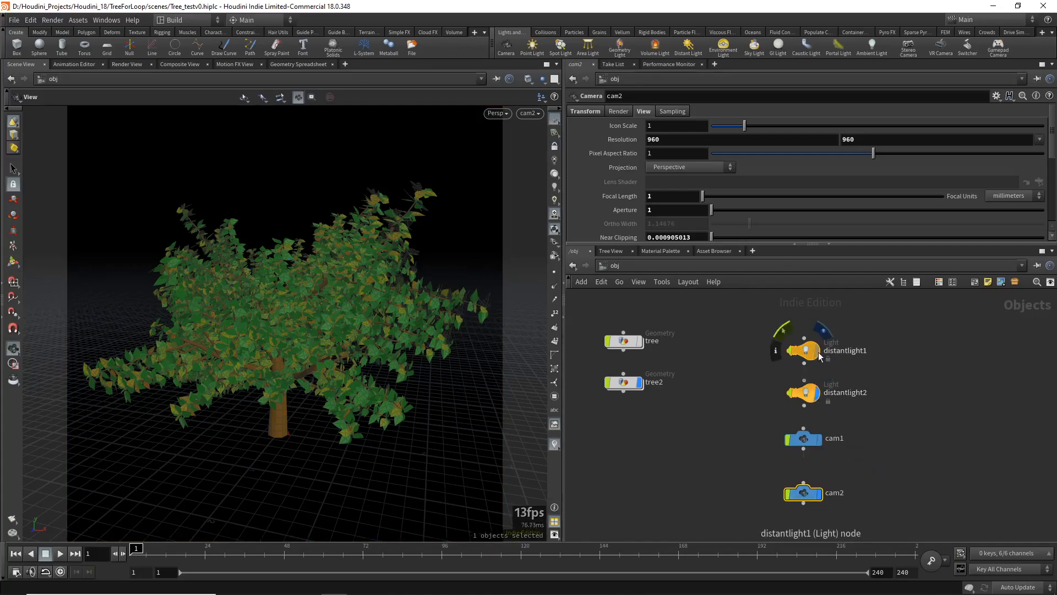
Create a distant light from a raised side view looking down at the tree
{"action": "left_click_drag", "start_coordinate": [369, 319], "coordinate": [361, 299]}
{"action": "right_click_drag", "start_coordinate": [361, 299], "coordinate": [336, 254]}
{"action": "mouse_move", "coordinate": [357, 347]}
{"action": "left_mouse_down"}
{"action": "mouse_move", "coordinate": [425, 360]}
{"action": "mouse_move", "coordinate": [347, 359]}
{"action": "mouse_move", "coordinate": [274, 316]}
{"action": "mouse_move", "coordinate": [176, 420]}
{"action": "mouse_move", "coordinate": [308, 353]}
{"action": "mouse_move", "coordinate": [283, 314]}
{"action": "mouse_move", "coordinate": [213, 288]}
{"action": "mouse_move", "coordinate": [253, 331]}
{"action": "mouse_move", "coordinate": [309, 333]}
{"action": "mouse_move", "coordinate": [290, 318]}
{"action": "mouse_move", "coordinate": [342, 361]}
{"action": "left_mouse_up"}
{"action": "right_click_drag", "start_coordinate": [339, 356], "coordinate": [354, 210]}
{"action": "left_click_drag", "start_coordinate": [314, 375], "coordinate": [314, 333]}
{"action": "right_click_drag", "start_coordinate": [305, 375], "coordinate": [310, 322]}
{"action": "left_click_drag", "start_coordinate": [307, 347], "coordinate": [312, 324]}
{"action": "right_click_drag", "start_coordinate": [312, 323], "coordinate": [314, 297]}
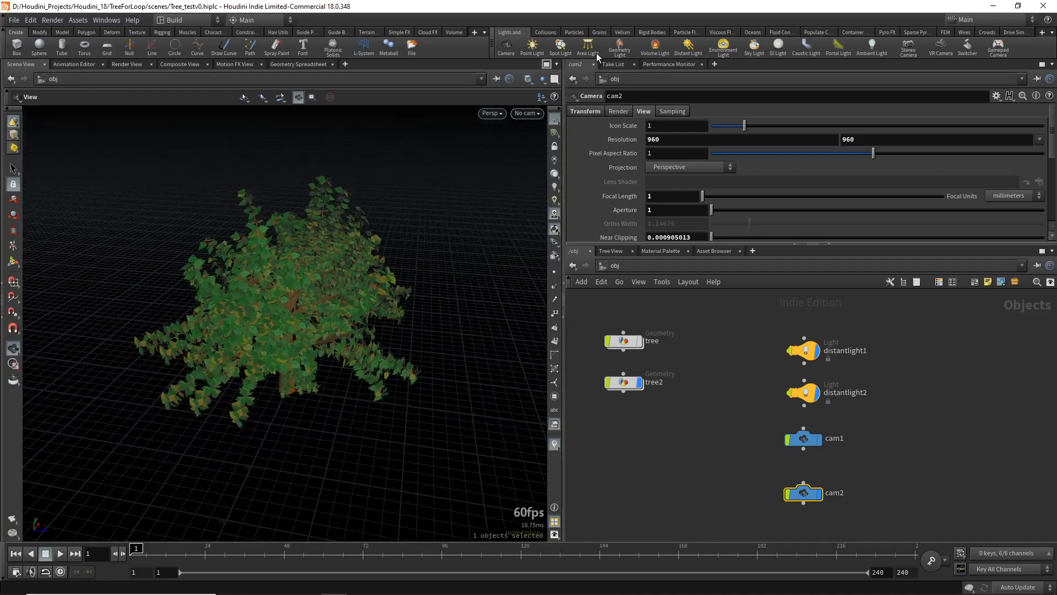
{"action": "left_click", "coordinate": [681, 47], "text": "ctrl"}
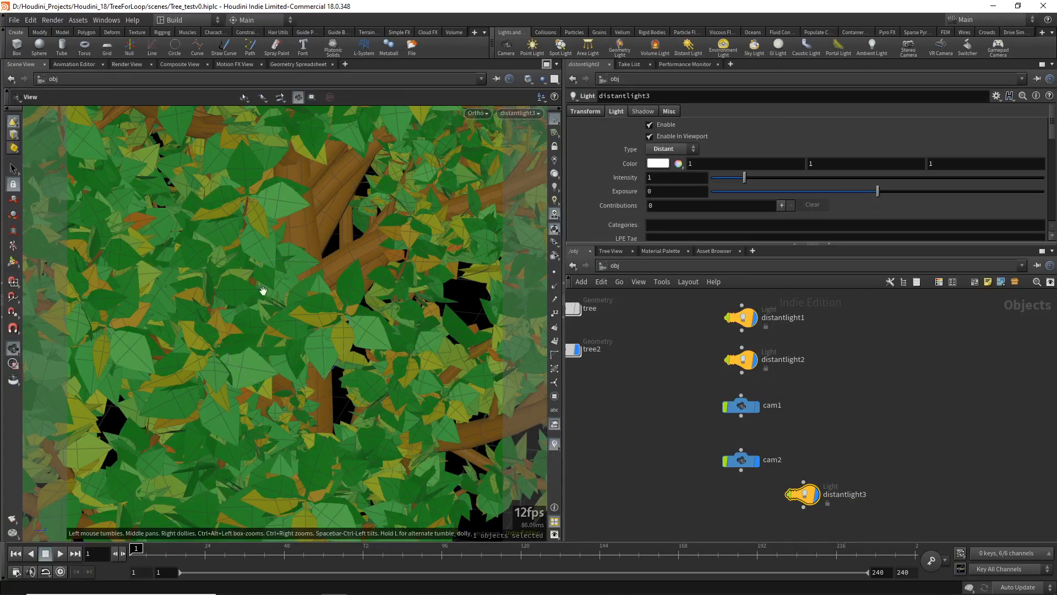
Leave the light's view and look through cam2 again
{"action": "left_click_drag", "start_coordinate": [281, 303], "coordinate": [385, 268], "text": "alt"}
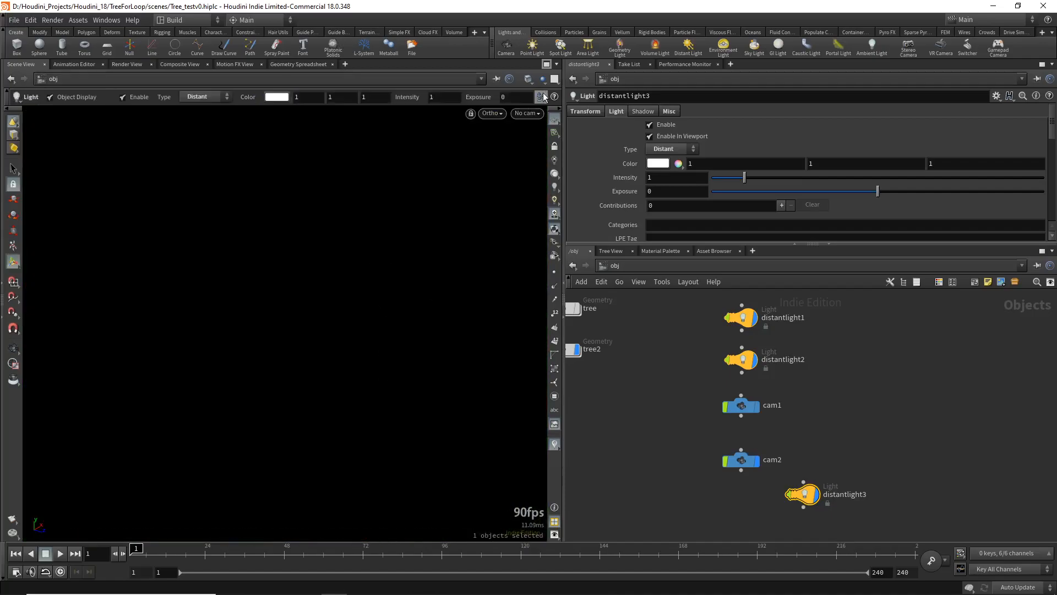
{"action": "left_click", "coordinate": [530, 113]}
{"action": "left_click", "coordinate": [546, 174]}
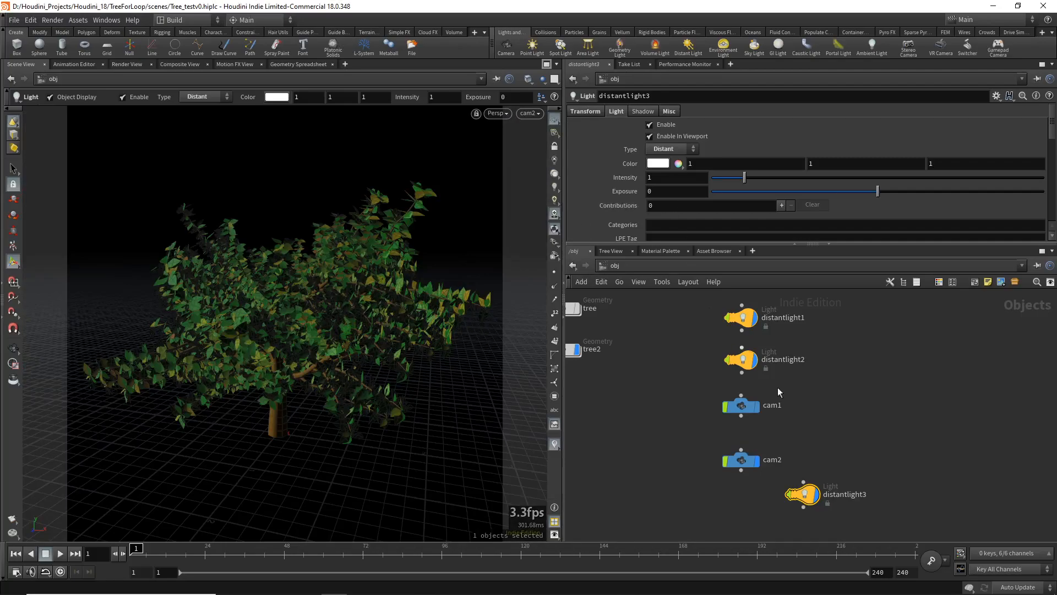
Try an intensity of 2.49 on distantlight1, and enable both distantlight1 and distantlight2 in the viewport
{"action": "left_click", "coordinate": [740, 360]}
{"action": "left_click", "coordinate": [749, 324]}
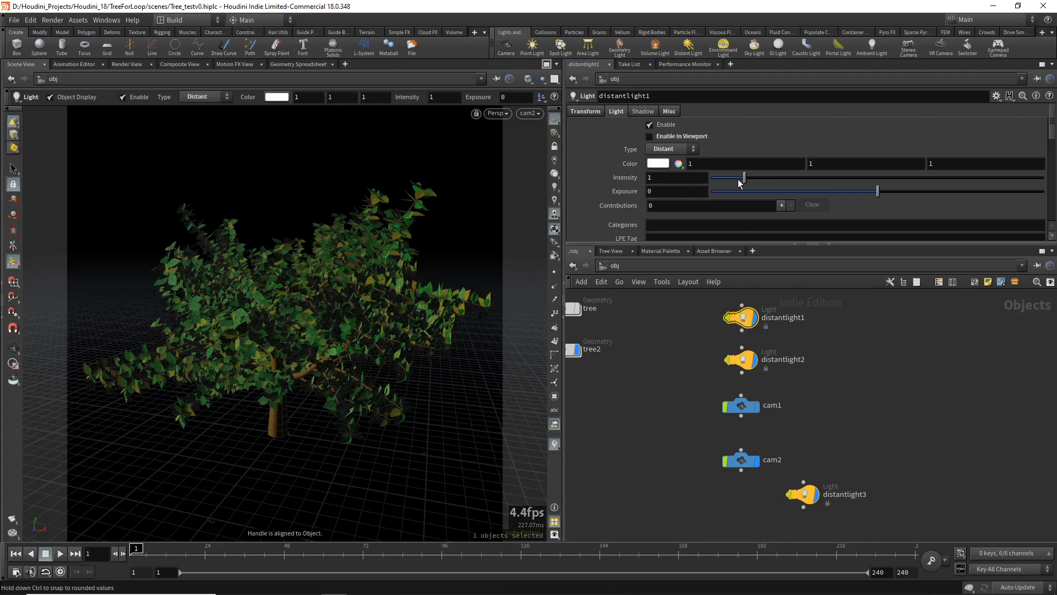
{"action": "left_click_drag", "start_coordinate": [744, 181], "coordinate": [794, 180]}
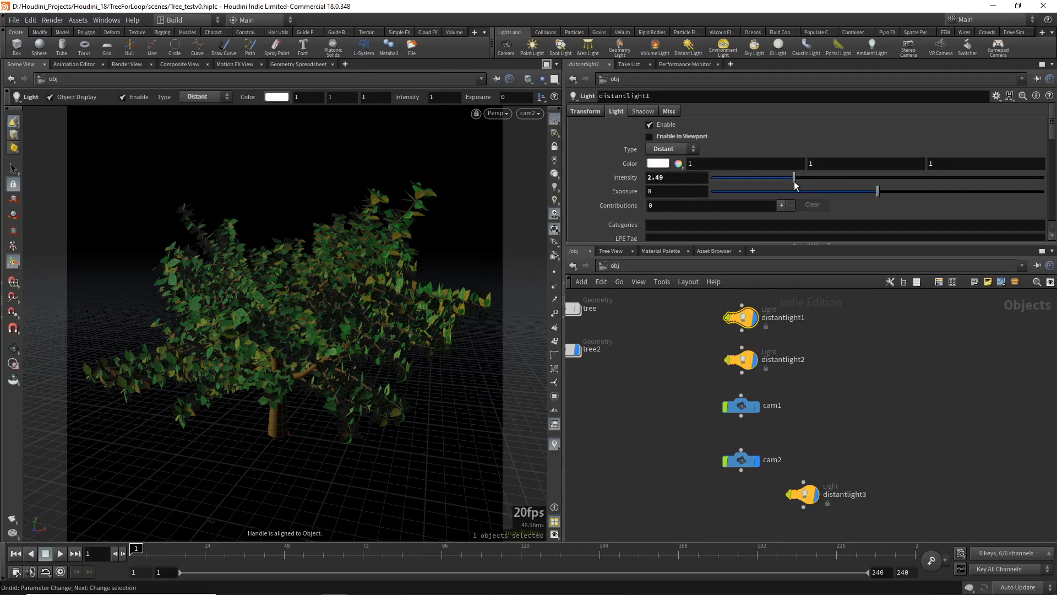
{"action": "left_click", "coordinate": [650, 136]}
{"action": "left_click", "coordinate": [792, 359]}
{"action": "left_click", "coordinate": [650, 136]}
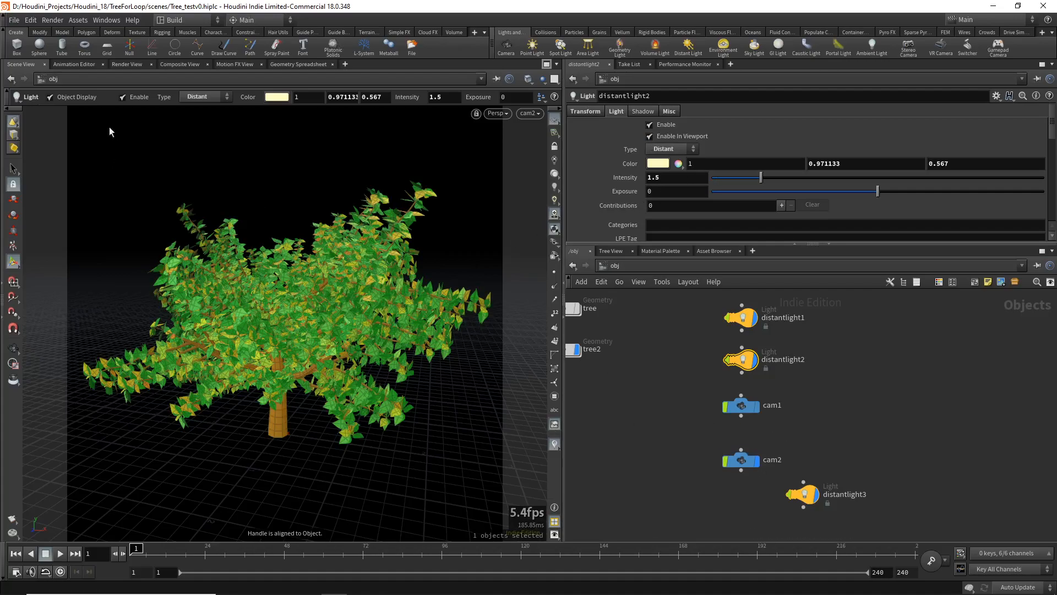
Start an IPR render of the tree with /obj/cam2 as the render camera
{"action": "left_click", "coordinate": [125, 65]}
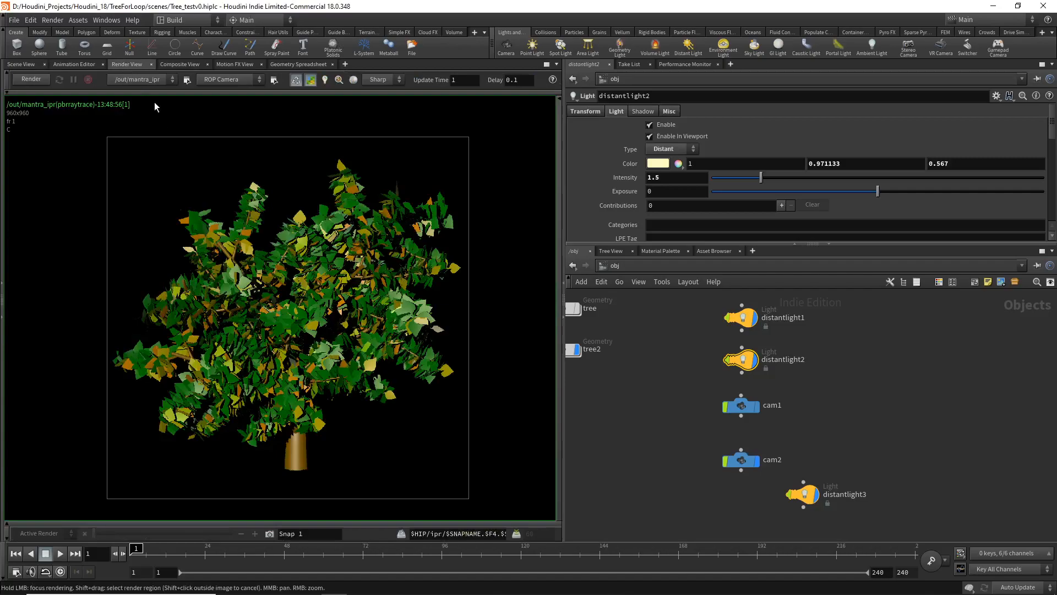
{"action": "left_click", "coordinate": [31, 79]}
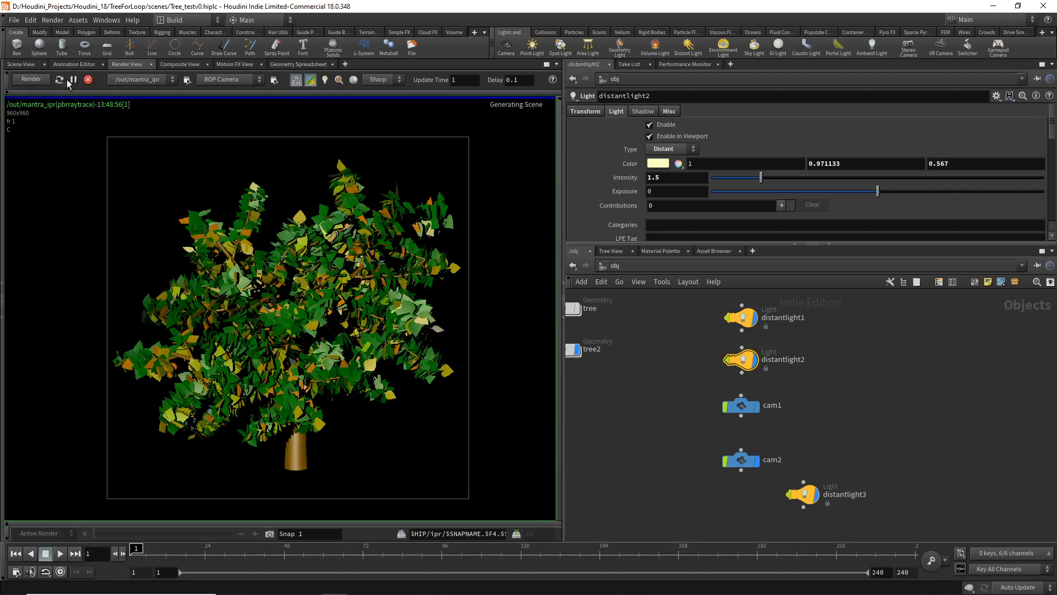
{"action": "left_click", "coordinate": [73, 80]}
{"action": "left_click", "coordinate": [230, 78]}
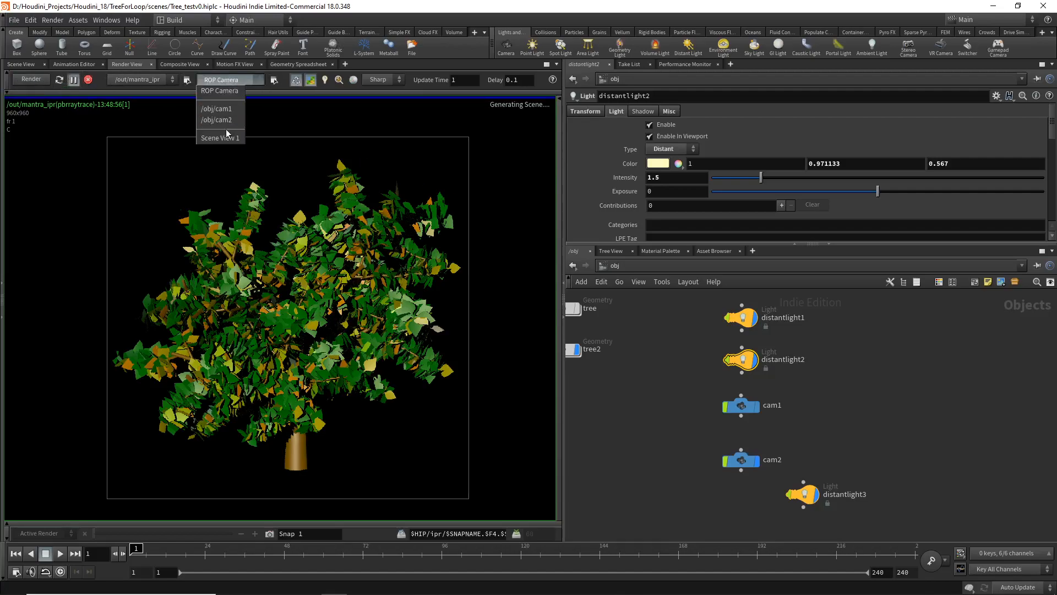
{"action": "left_click", "coordinate": [223, 121]}
{"action": "left_click", "coordinate": [58, 80]}
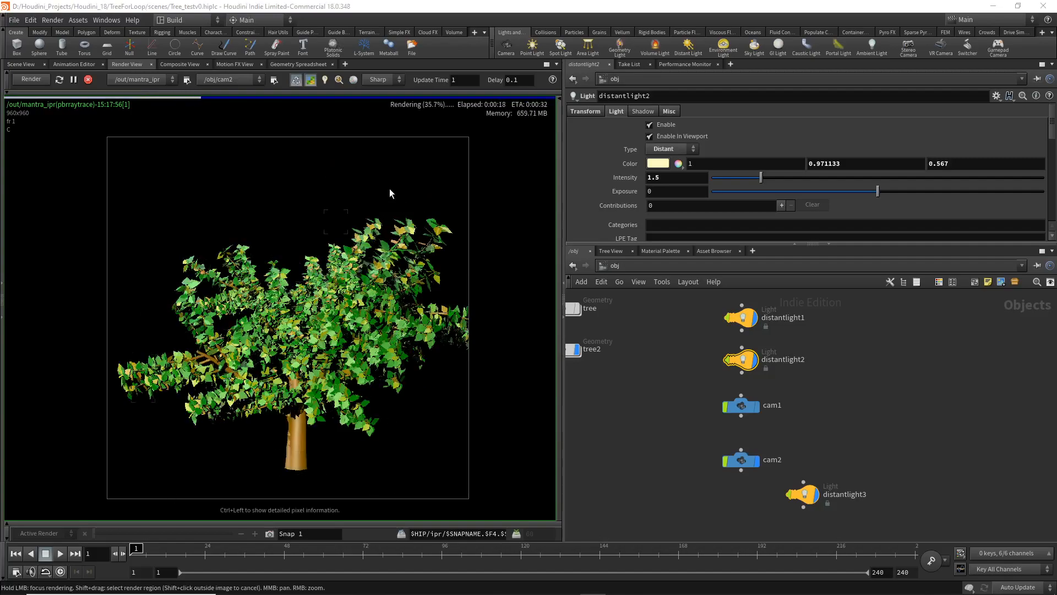
Lock cam2 to the view, shift its framing of the tree slightly, and restart the render to check it
{"action": "left_click", "coordinate": [29, 65]}
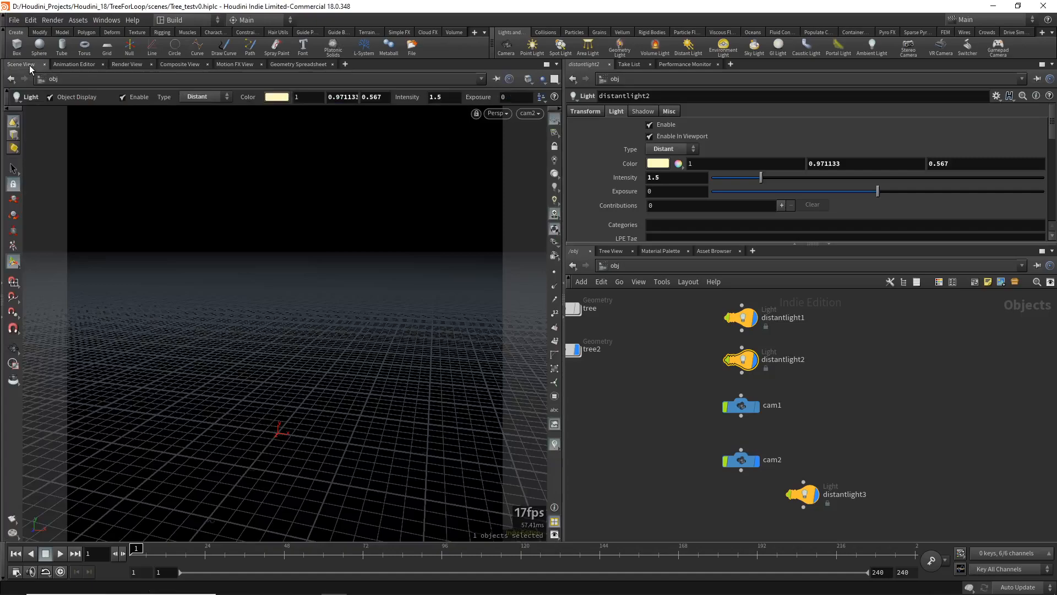
{"action": "left_click", "coordinate": [555, 145]}
{"action": "middle_click_drag", "start_coordinate": [404, 268], "coordinate": [397, 267], "text": "alt"}
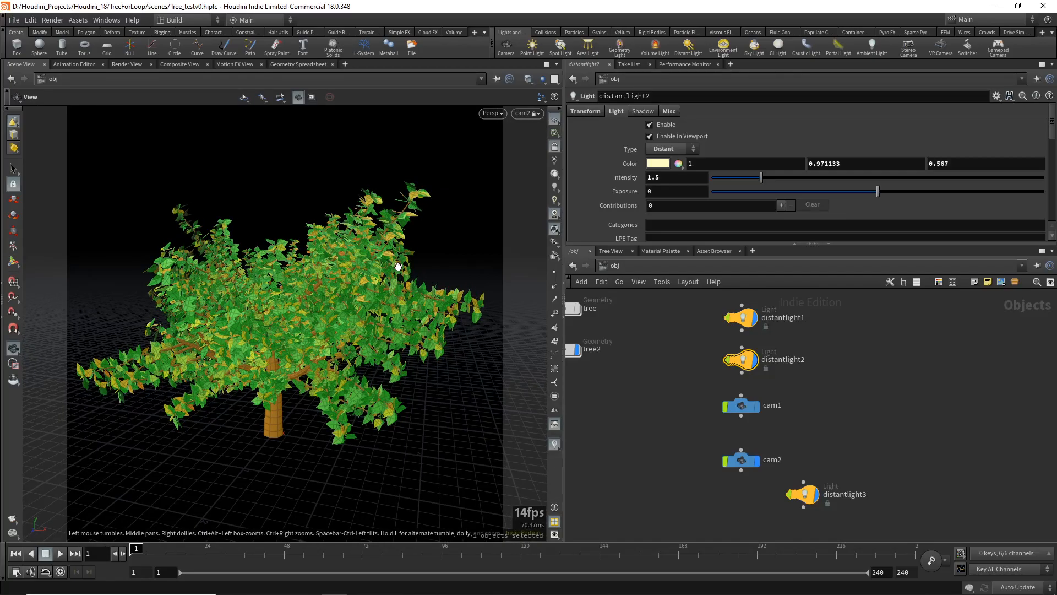
{"action": "left_click", "coordinate": [128, 64]}
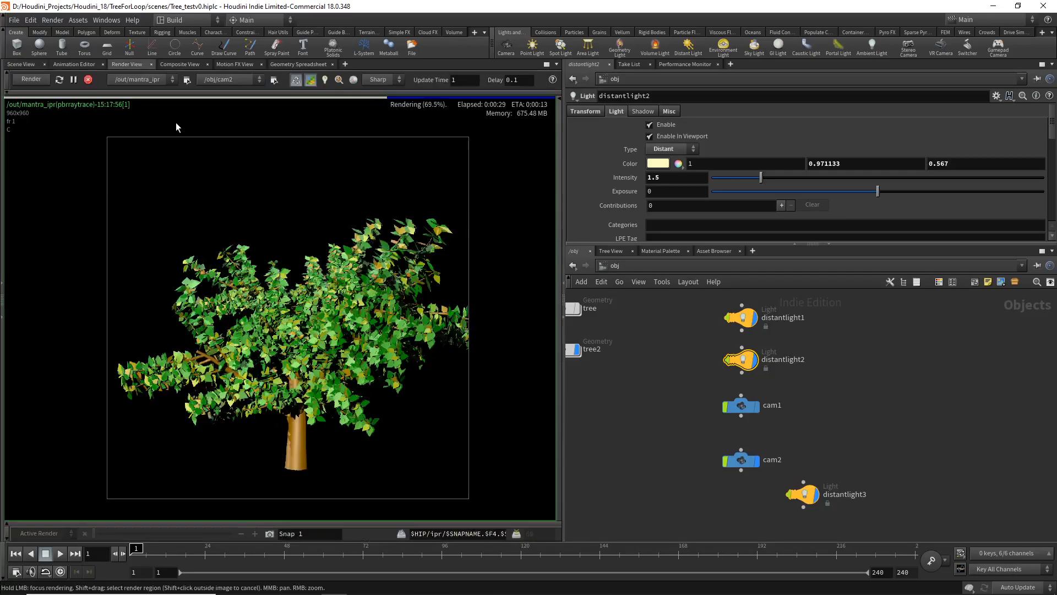
{"action": "left_click", "coordinate": [74, 82]}
{"action": "left_click", "coordinate": [41, 80]}
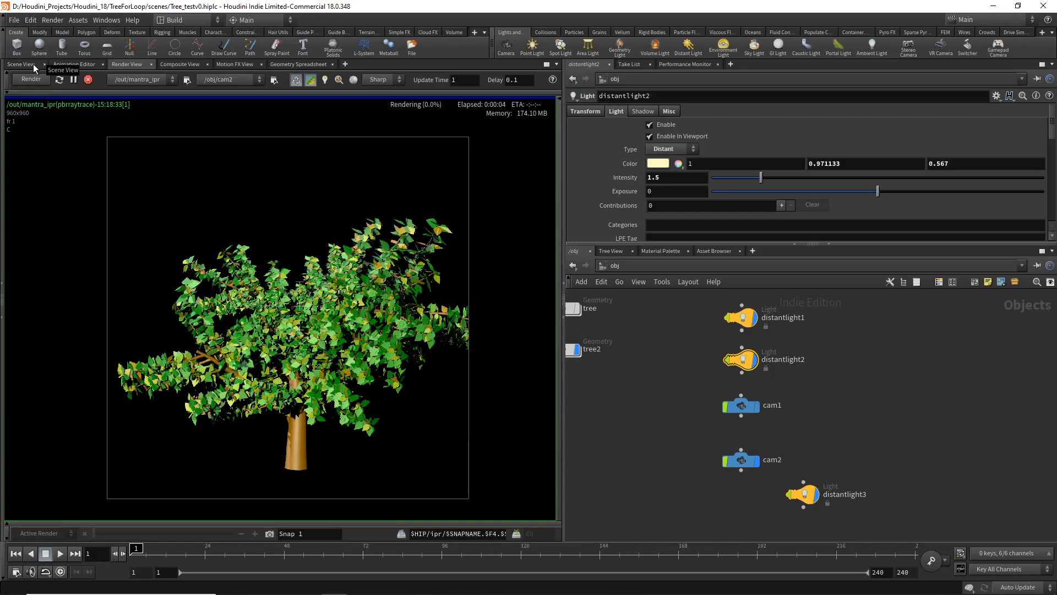
{"action": "left_click", "coordinate": [21, 64]}
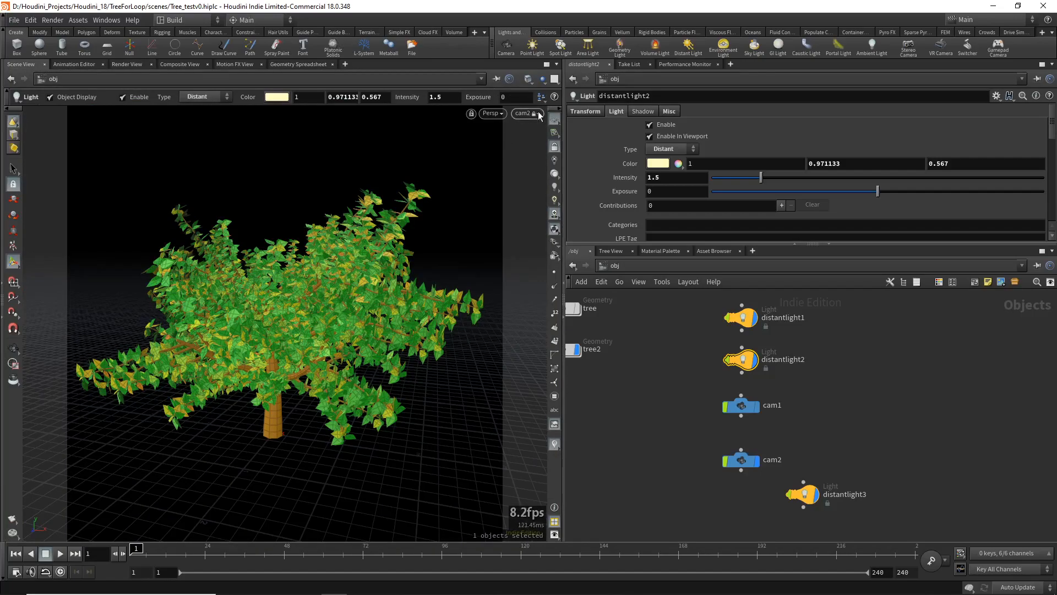
{"action": "left_click", "coordinate": [117, 64]}
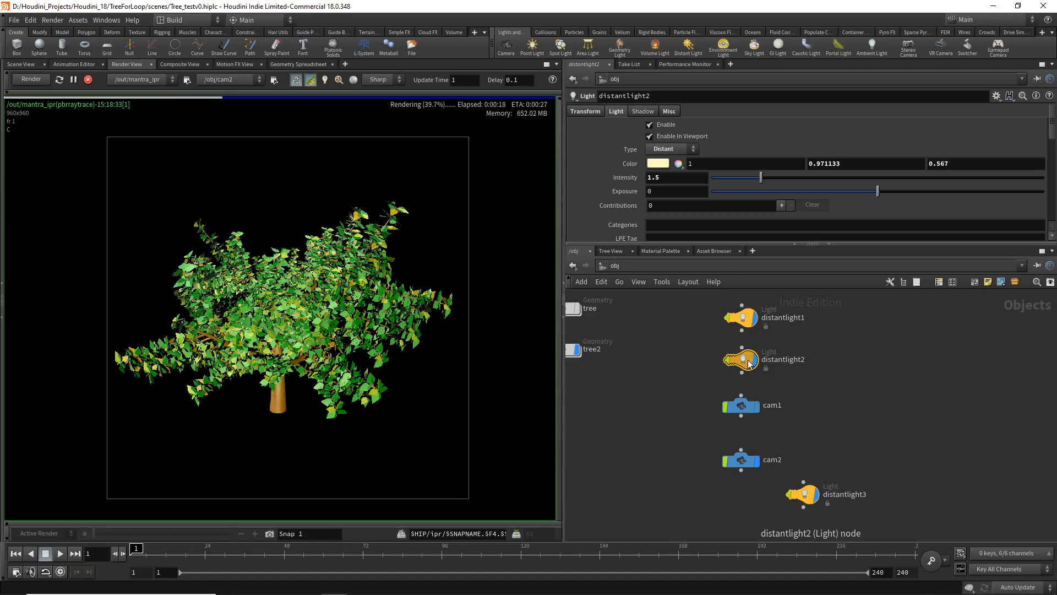
Lower distantlight2's intensity to 0.76 and return to the scene view
{"action": "left_click_drag", "start_coordinate": [761, 178], "coordinate": [737, 179]}
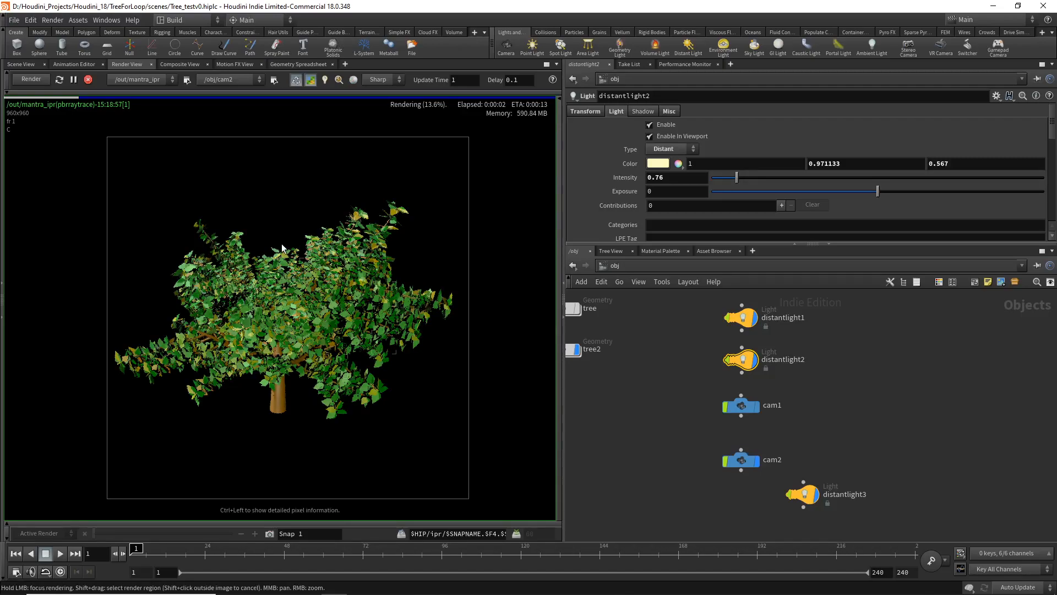
{"action": "left_click", "coordinate": [29, 65]}
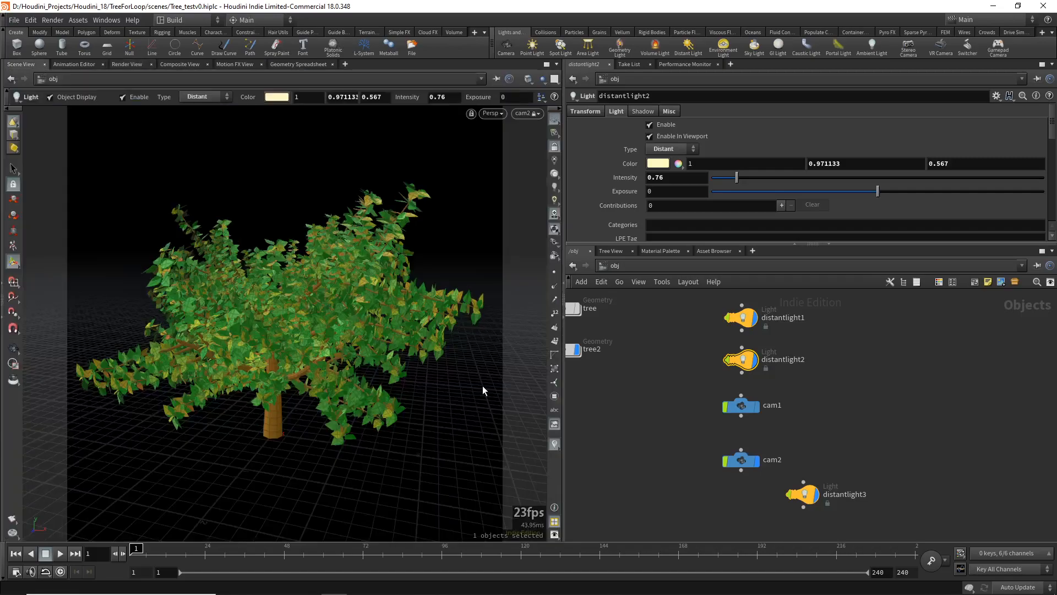
Leave the cam2 view and open the tree2 geometry network
{"action": "key", "text": "Escape"}
{"action": "left_click_drag", "start_coordinate": [344, 319], "coordinate": [343, 316]}
{"action": "scroll", "coordinate": [612, 353], "scroll_direction": "down", "scroll_amount": 2}
{"action": "middle_click_drag", "start_coordinate": [683, 391], "coordinate": [755, 427]}
{"action": "scroll", "coordinate": [646, 398], "scroll_direction": "up", "scroll_amount": 2}
{"action": "mouse_move", "coordinate": [649, 384]}
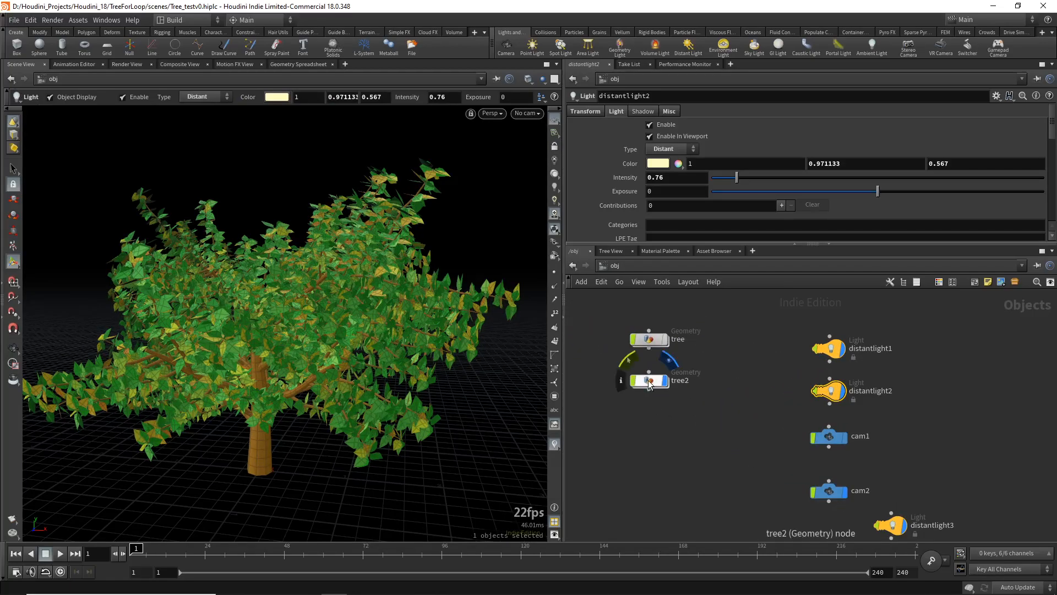
{"action": "left_click", "coordinate": [649, 383]}
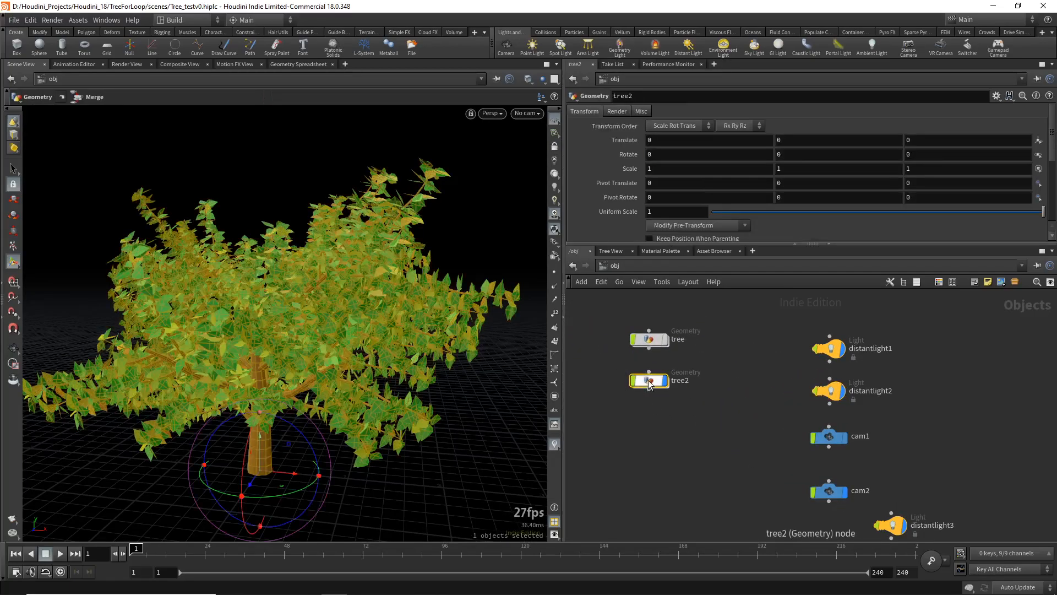
{"action": "double_click", "coordinate": [649, 383]}
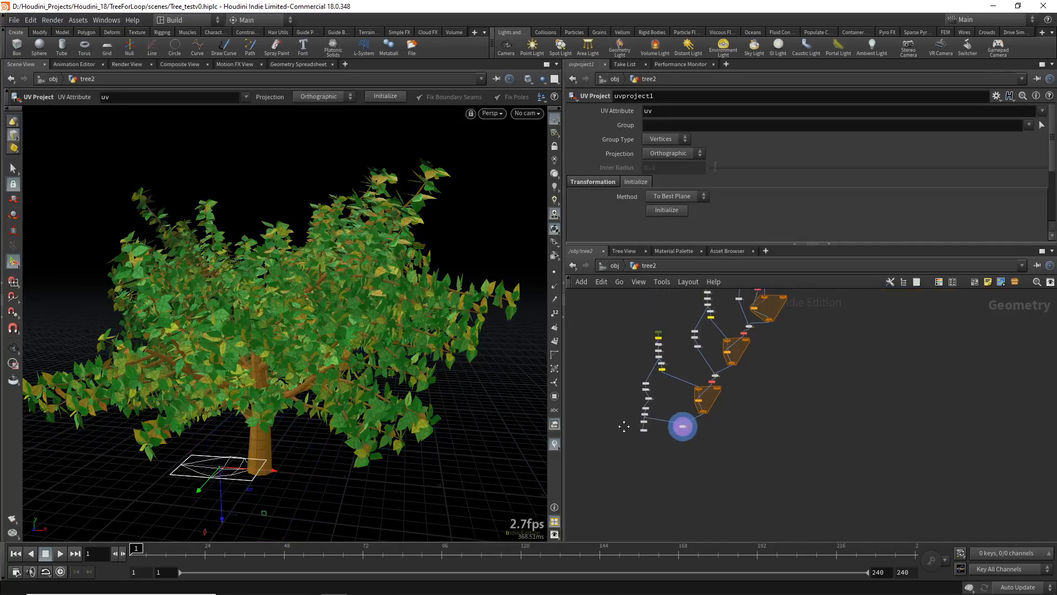
Select all the nodes of the tree2 network and save the scene file
{"action": "scroll", "coordinate": [710, 467], "scroll_direction": "down", "scroll_amount": 2}
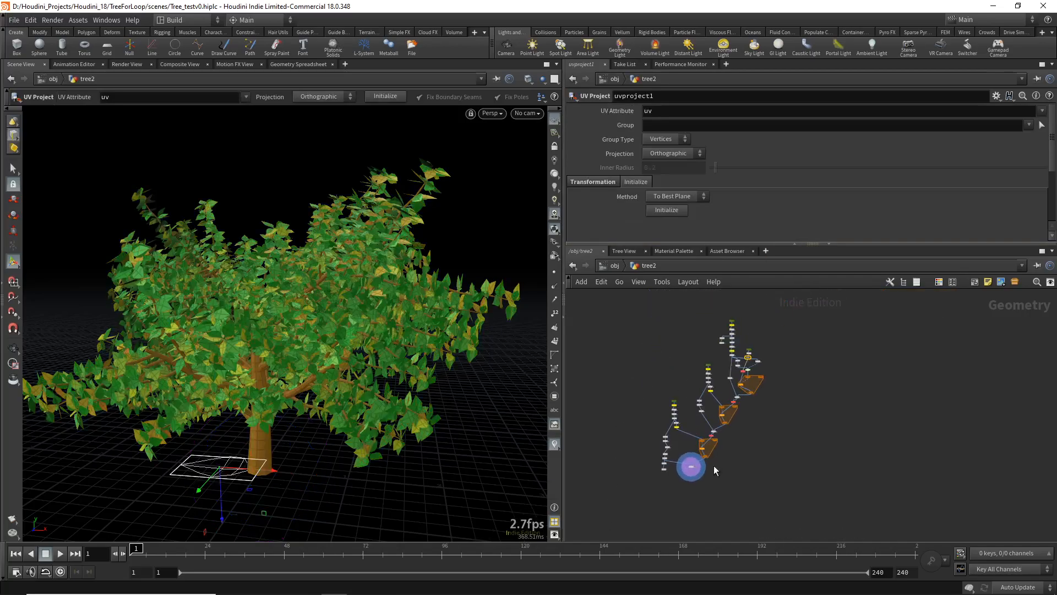
{"action": "left_click_drag", "start_coordinate": [633, 489], "coordinate": [791, 315]}
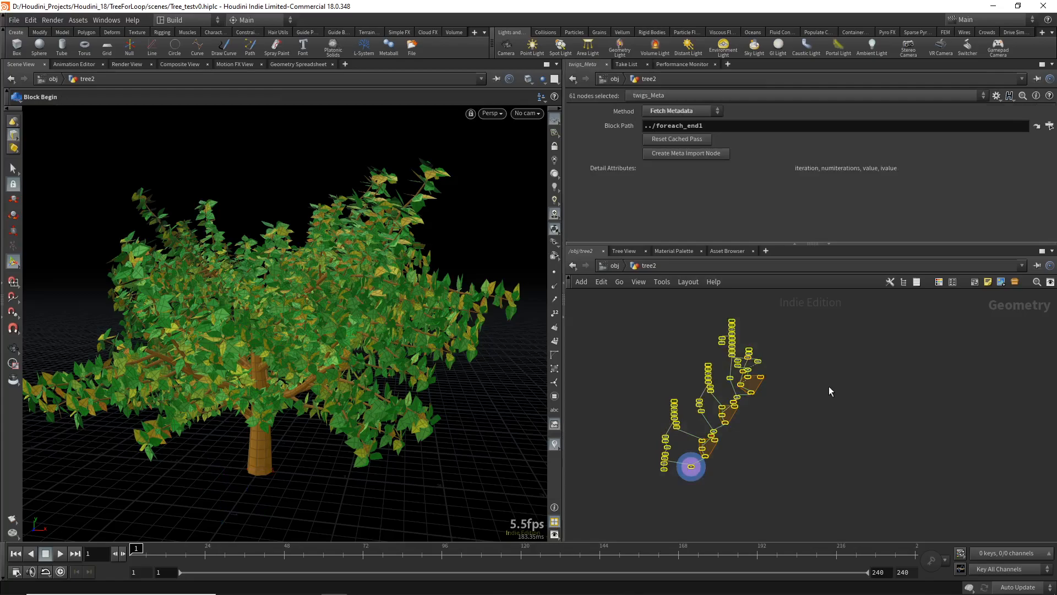
{"action": "key", "text": "ctrl+s"}
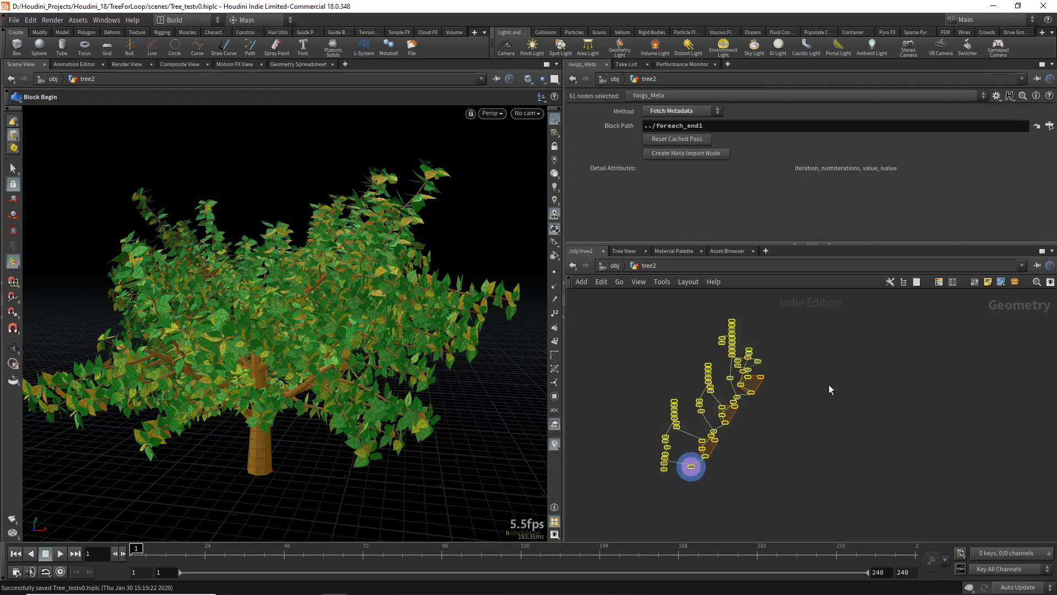
Collapse the selected tree2 nodes into a subnetwork and open its parameter interface for editing
{"action": "scroll", "coordinate": [825, 389], "scroll_direction": "up", "scroll_amount": 2}
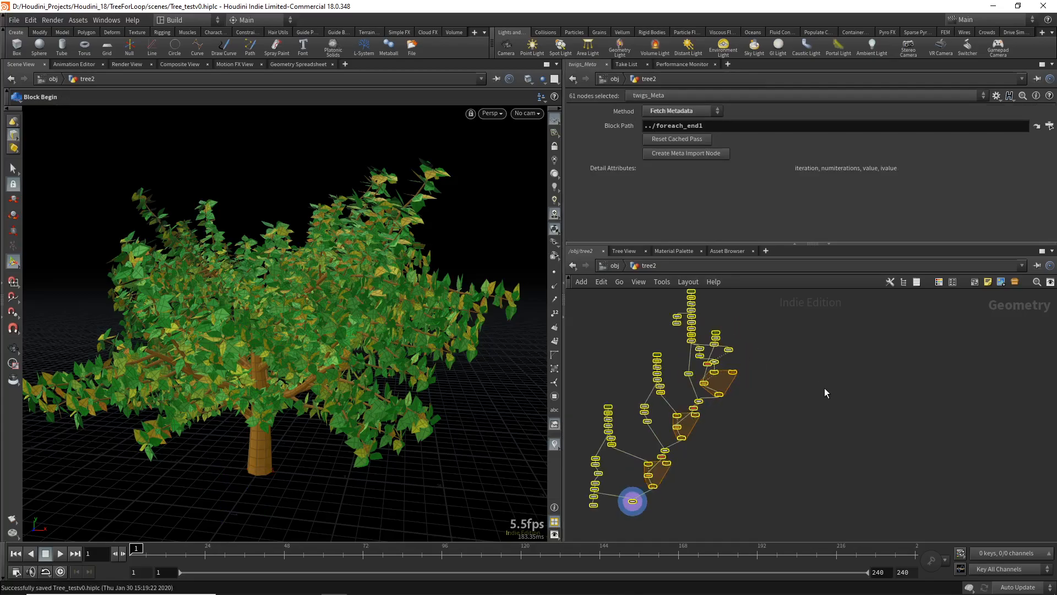
{"action": "left_click", "coordinate": [1012, 285]}
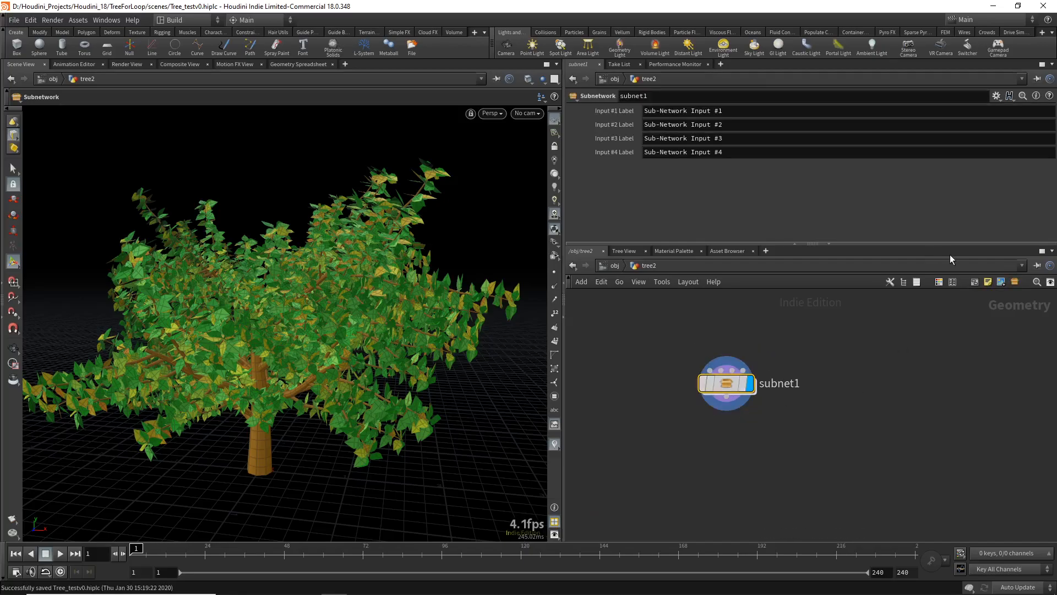
{"action": "left_click", "coordinate": [996, 96]}
{"action": "left_click", "coordinate": [954, 118]}
{"action": "left_click_drag", "start_coordinate": [786, 12], "coordinate": [390, 59]}
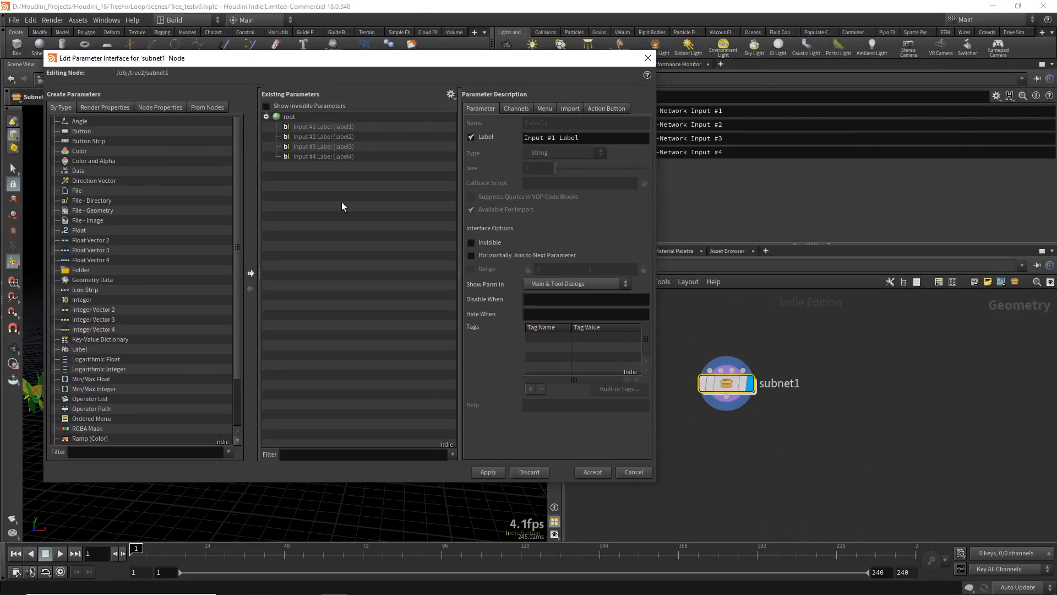
Look inside the subnetwork at the twig line's parameters alongside the parameter interface editor, and close the editor without adding anything
{"action": "left_click", "coordinate": [730, 385]}
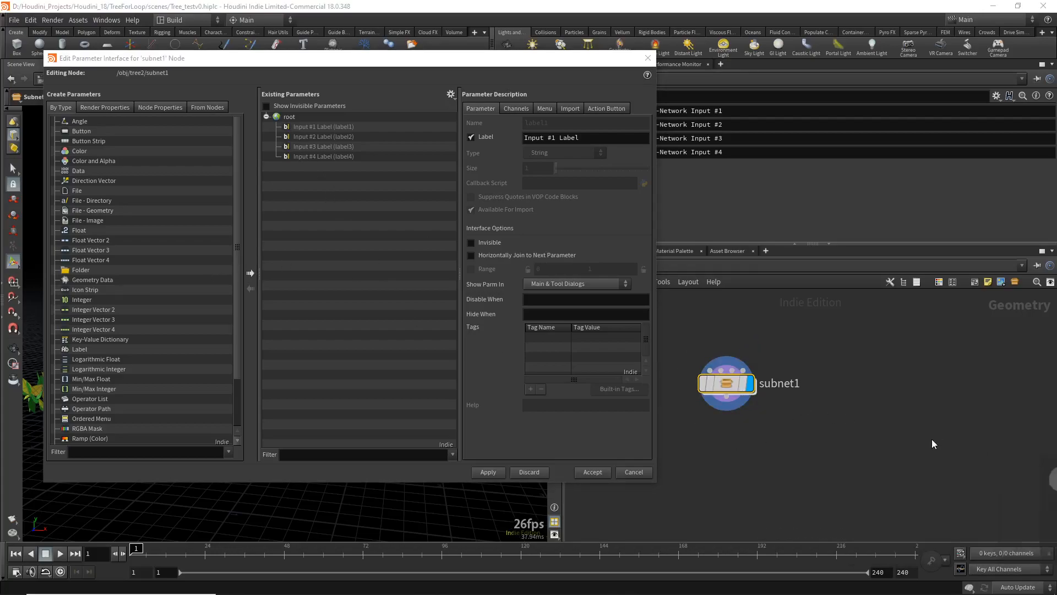
{"action": "double_click", "coordinate": [725, 387]}
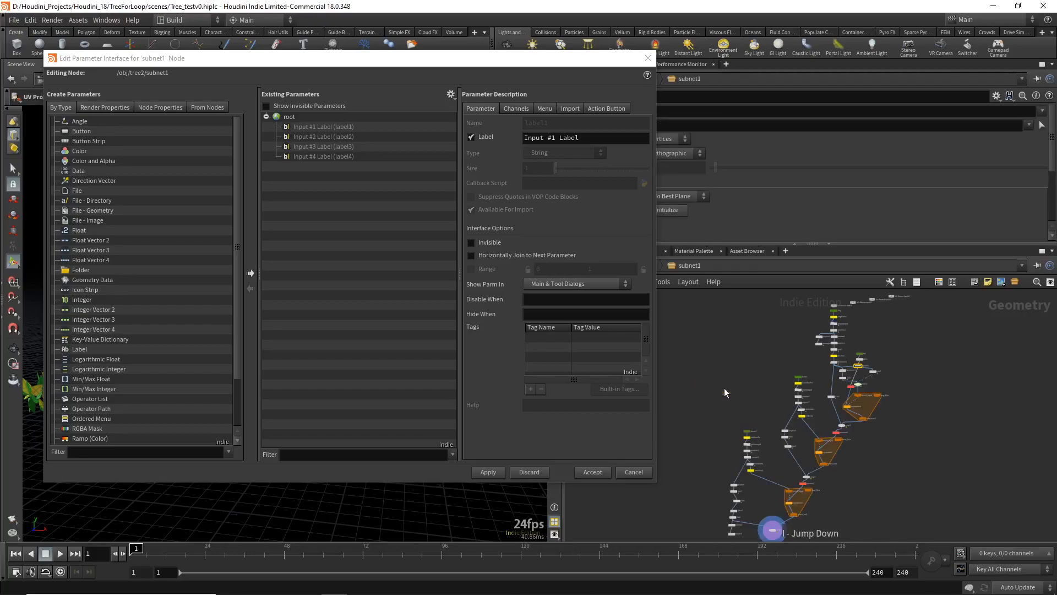
{"action": "scroll", "coordinate": [809, 345], "scroll_direction": "up", "scroll_amount": 6}
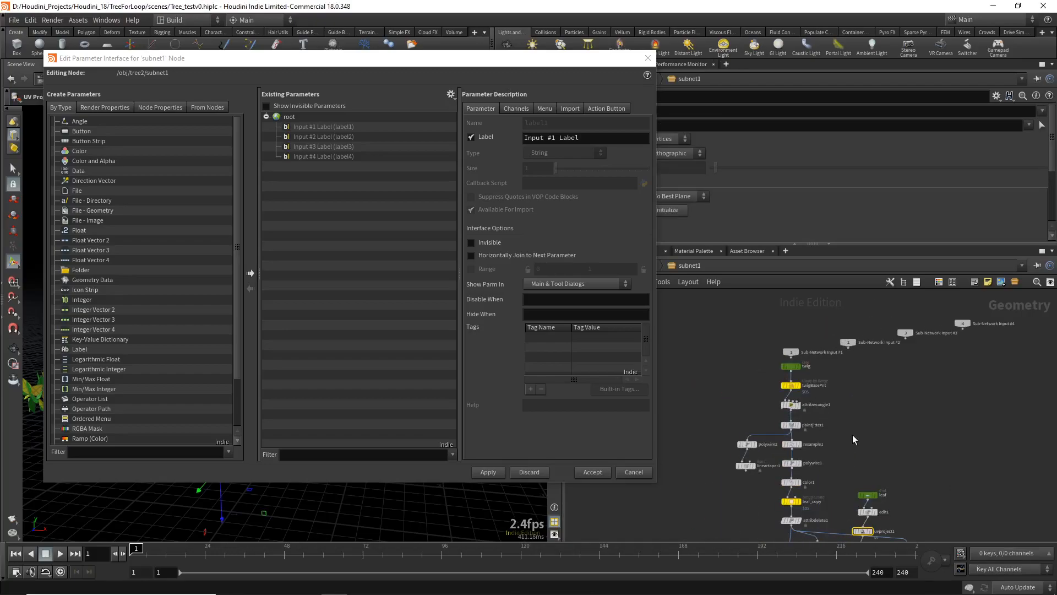
{"action": "left_click", "coordinate": [782, 318]}
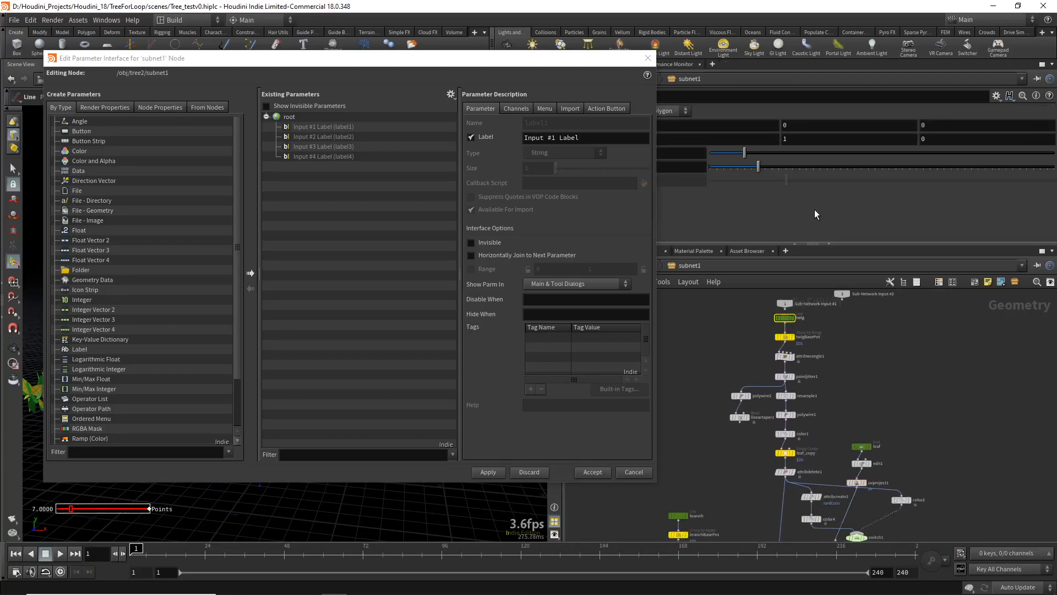
{"action": "middle_click_drag", "start_coordinate": [726, 336], "coordinate": [823, 373]}
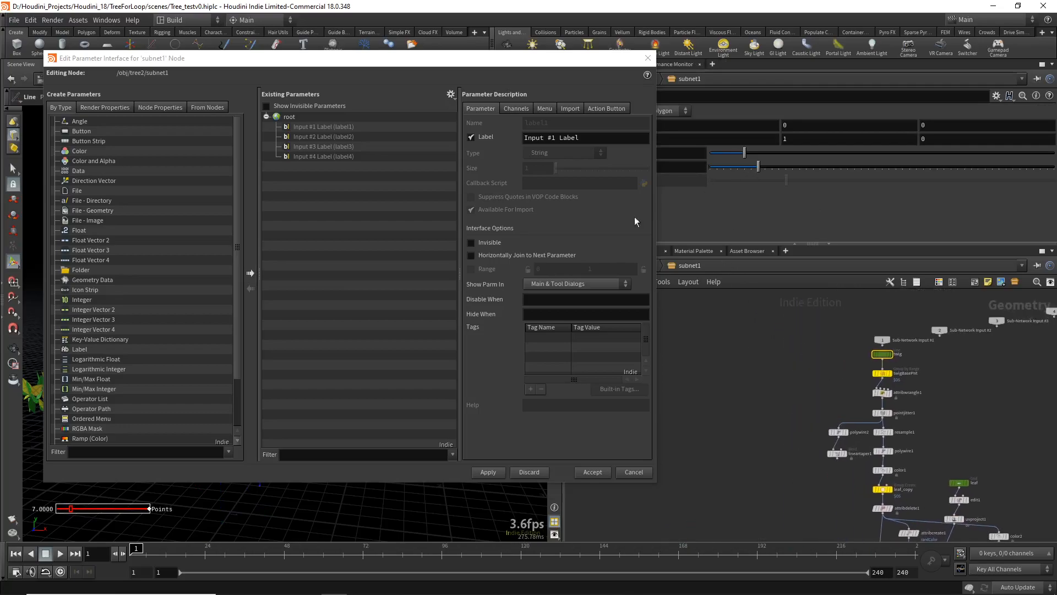
{"action": "left_click_drag", "start_coordinate": [655, 123], "coordinate": [557, 127]}
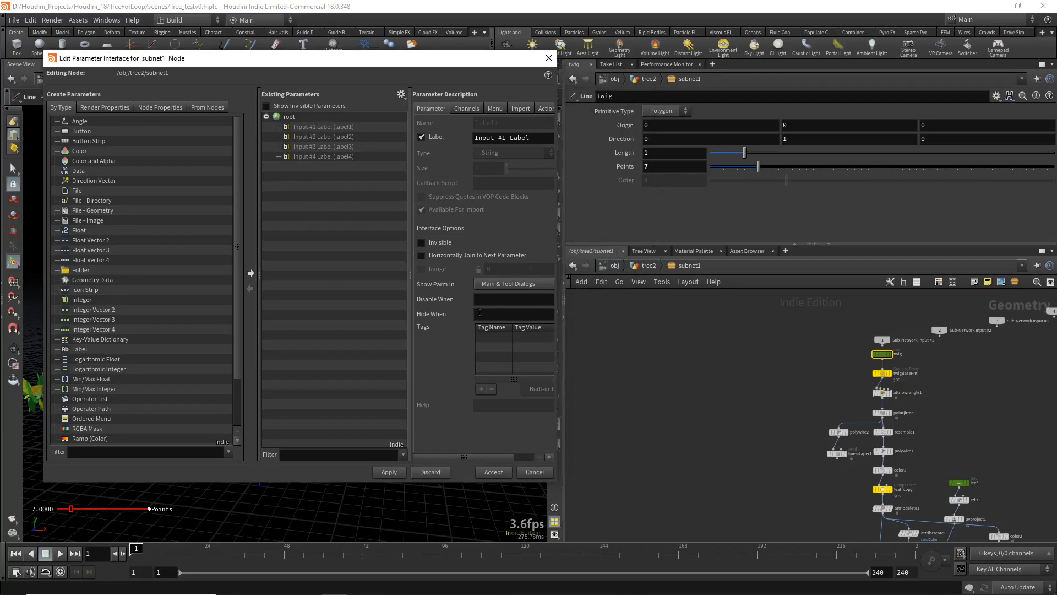
{"action": "left_click", "coordinate": [548, 57]}
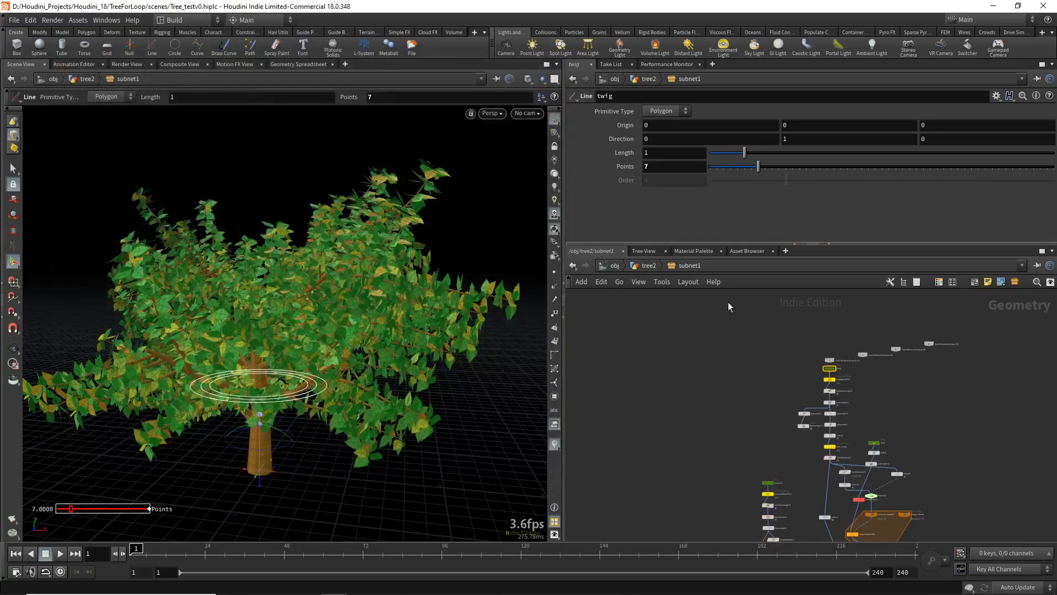
Go back up to the tree2 network and undo collapsing its nodes into a subnetwork
{"action": "left_click", "coordinate": [645, 265]}
{"action": "key", "text": "ctrl+z"}
{"action": "key", "text": "ctrl+z"}
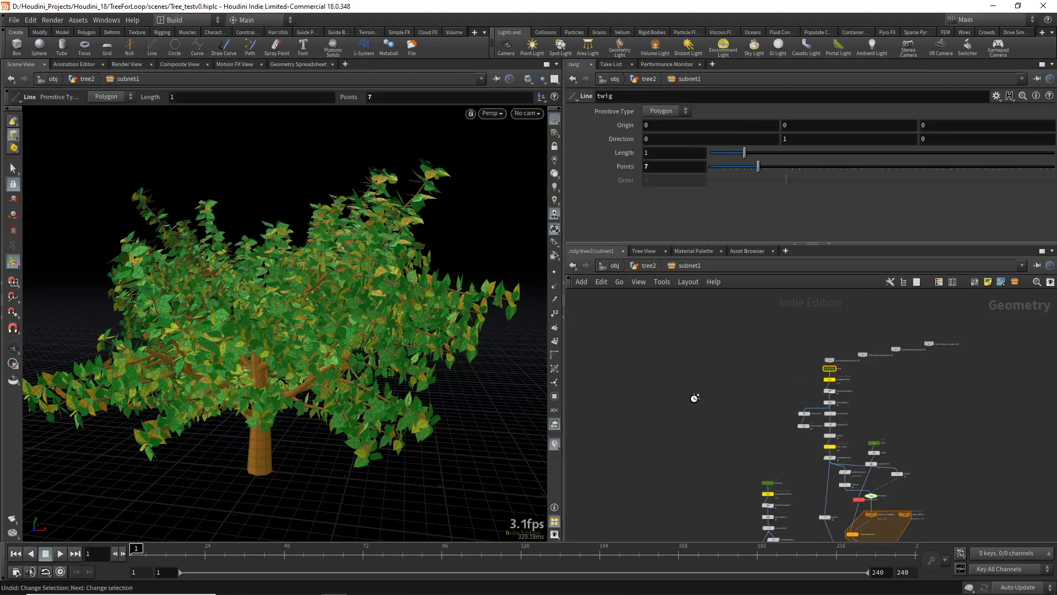
{"action": "key", "text": "u"}
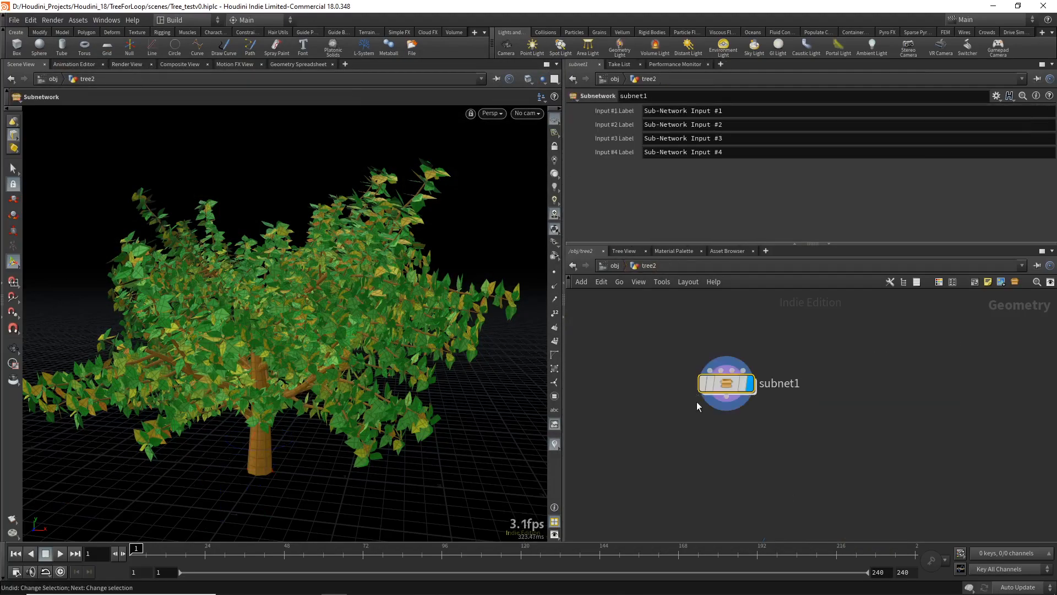
{"action": "scroll", "coordinate": [696, 401], "scroll_direction": "down", "scroll_amount": 3}
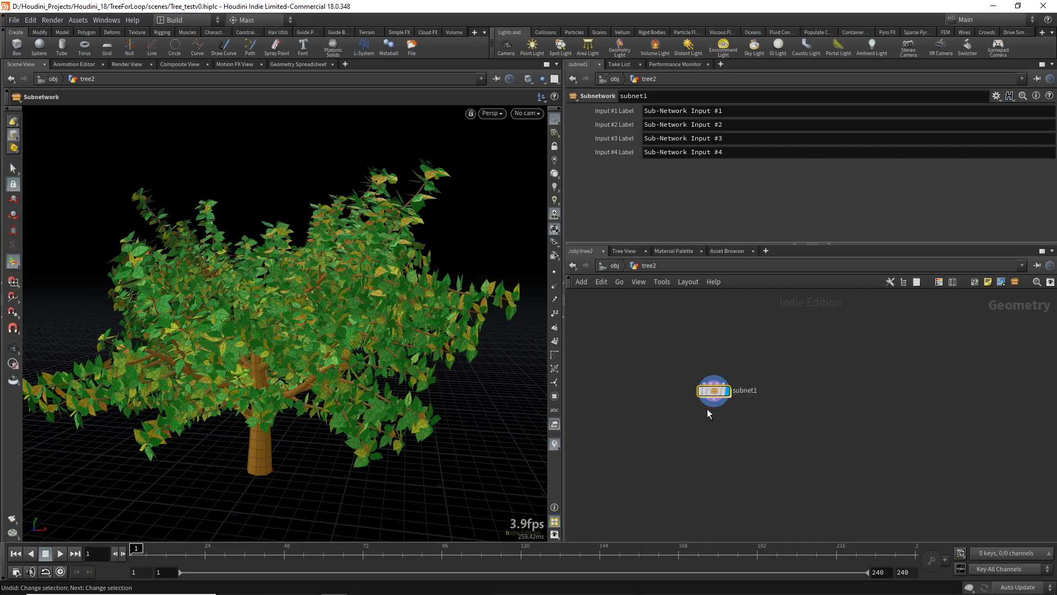
{"action": "mouse_move", "coordinate": [717, 385]}
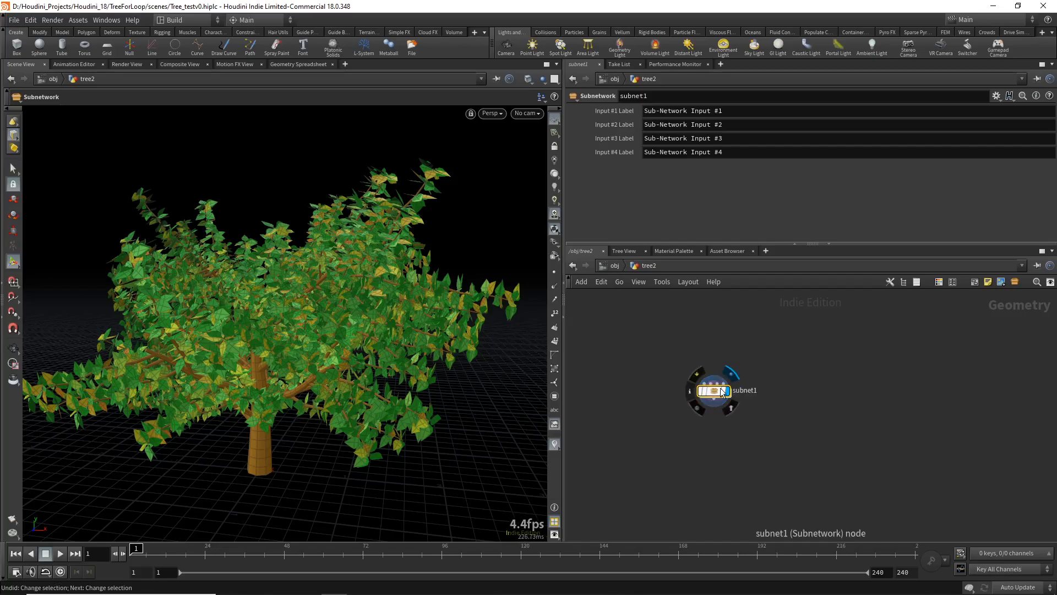
{"action": "key", "text": "ctrl+z"}
{"action": "key", "text": "ctrl+z"}
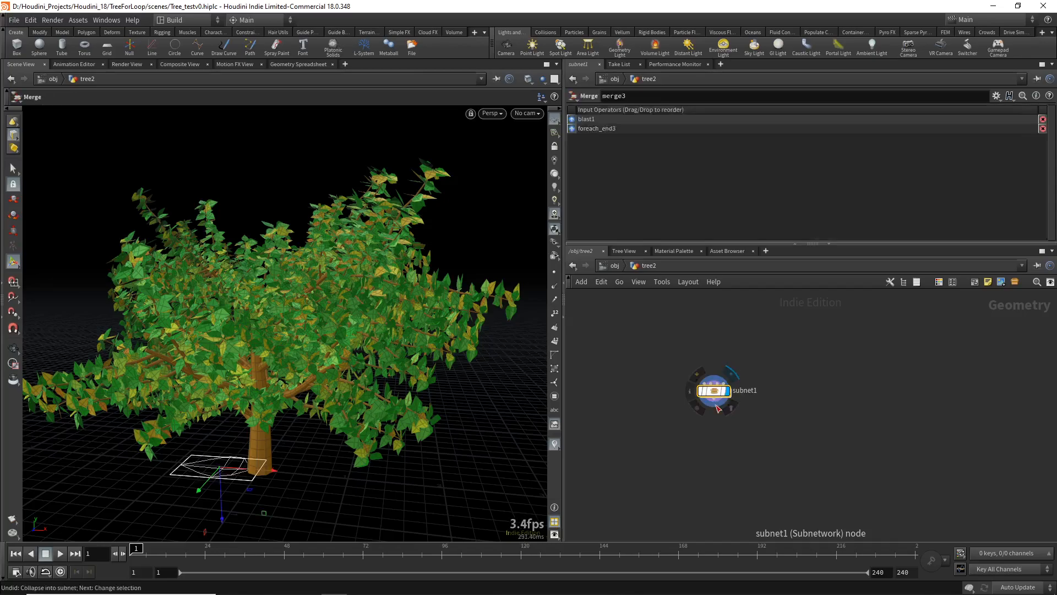
{"action": "scroll", "coordinate": [830, 434], "scroll_direction": "down", "scroll_amount": 5}
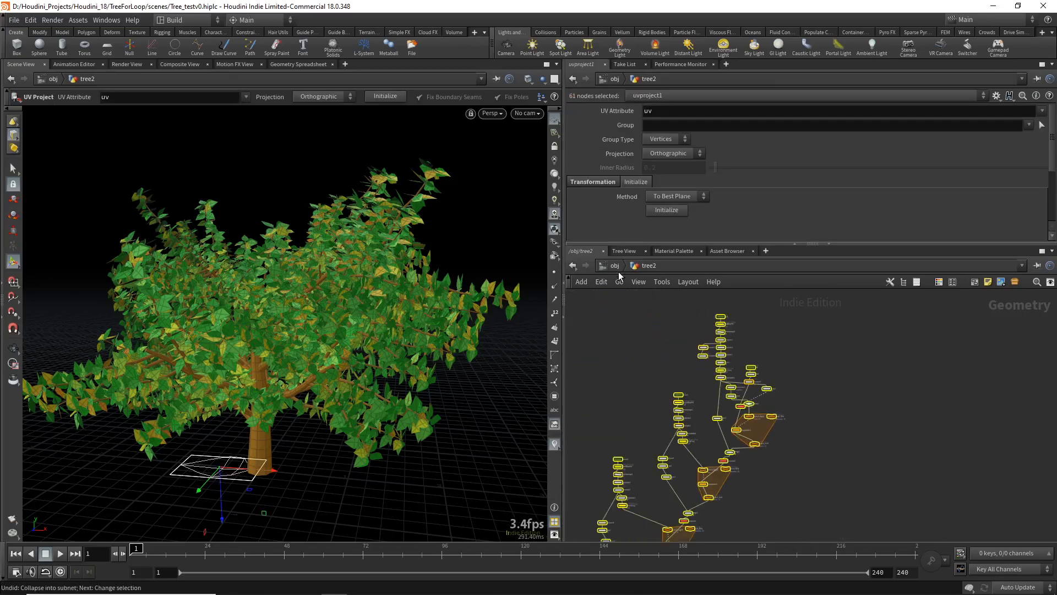
Return to the object level, deselect tree2 and examine the finished tree from different angles
{"action": "left_click", "coordinate": [616, 266]}
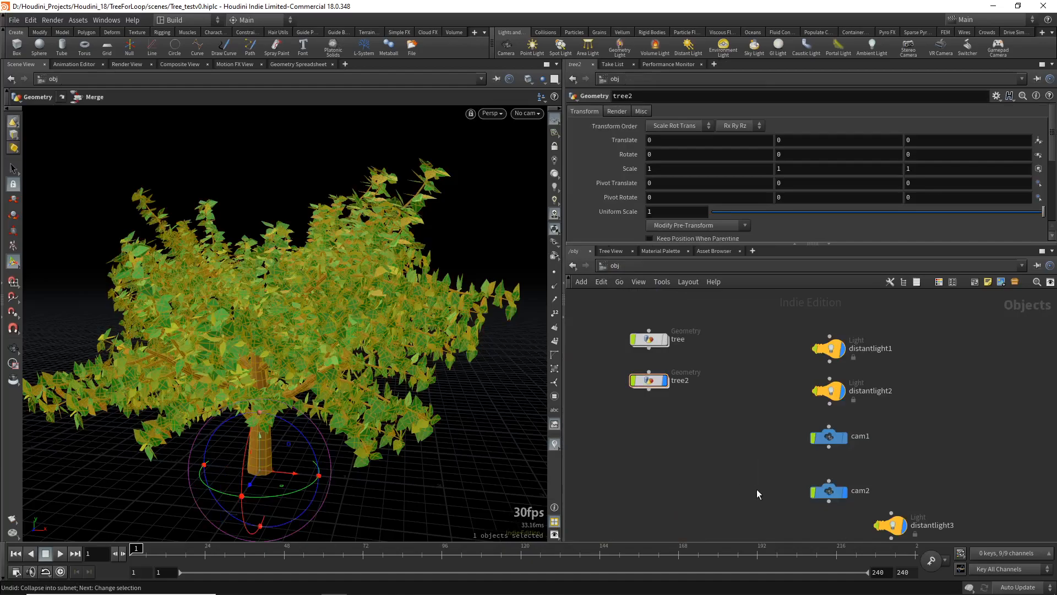
{"action": "left_click", "coordinate": [650, 382]}
{"action": "left_click_drag", "start_coordinate": [211, 351], "coordinate": [259, 336], "text": "alt"}
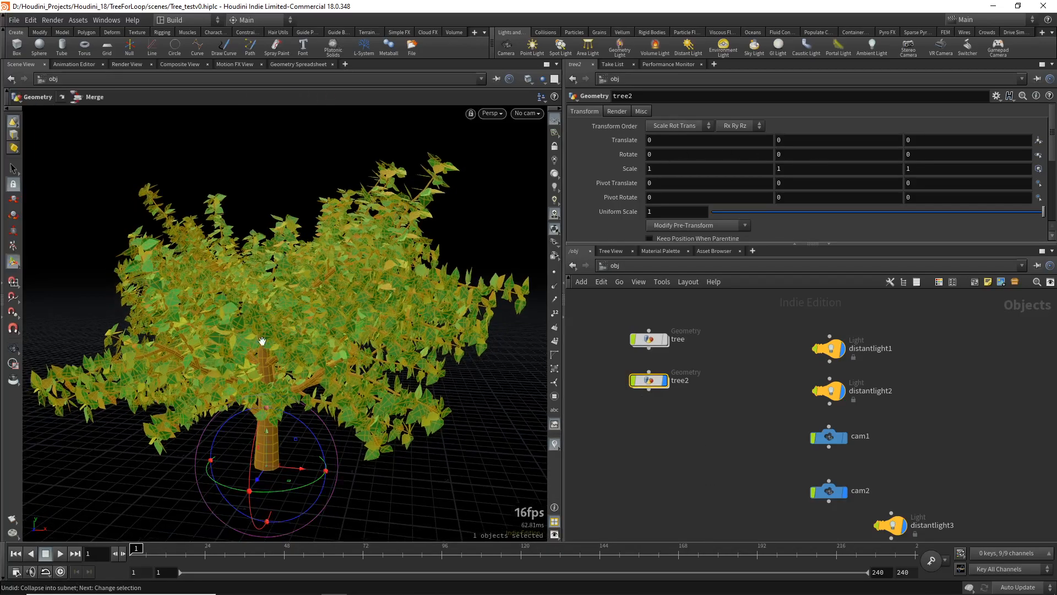
{"action": "middle_click_drag", "start_coordinate": [392, 411], "coordinate": [410, 393], "text": "alt"}
{"action": "left_click", "coordinate": [587, 450]}
{"action": "left_click", "coordinate": [623, 444]}
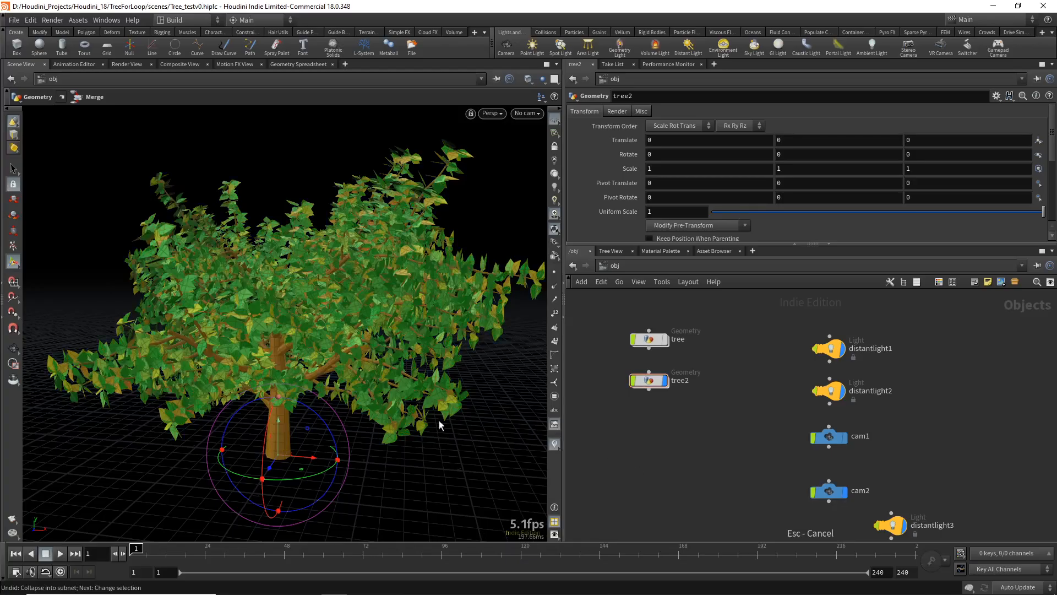
{"action": "key", "text": "Escape"}
{"action": "left_click_drag", "start_coordinate": [310, 364], "coordinate": [335, 379]}
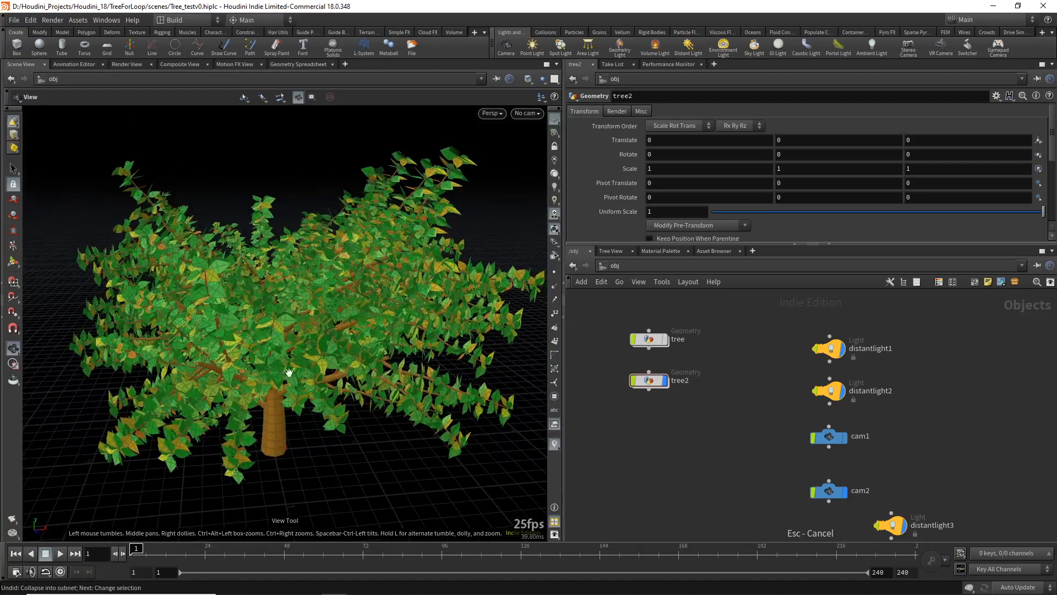